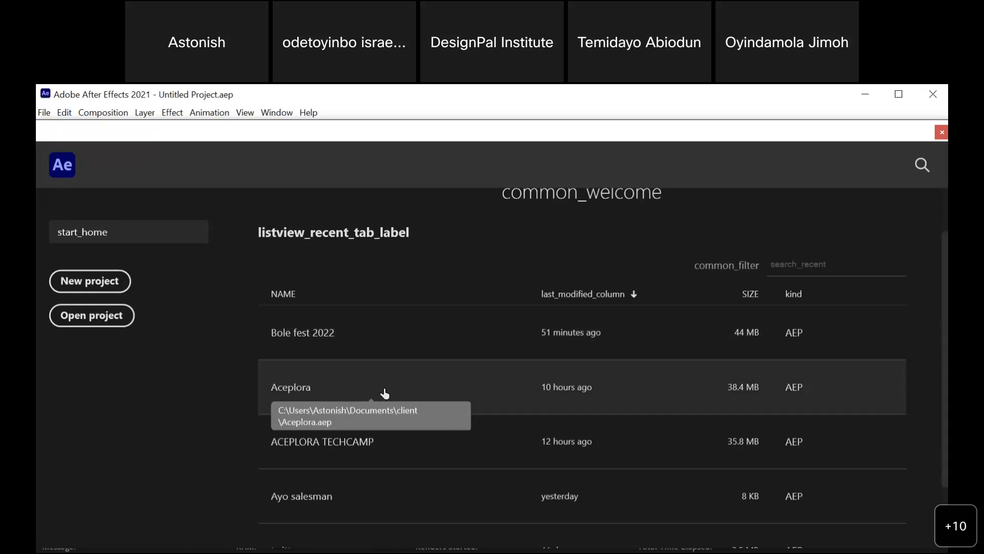
# - Open the recent project Aceplora and dismiss the missing-fonts warning
pyautogui.click(384, 388)
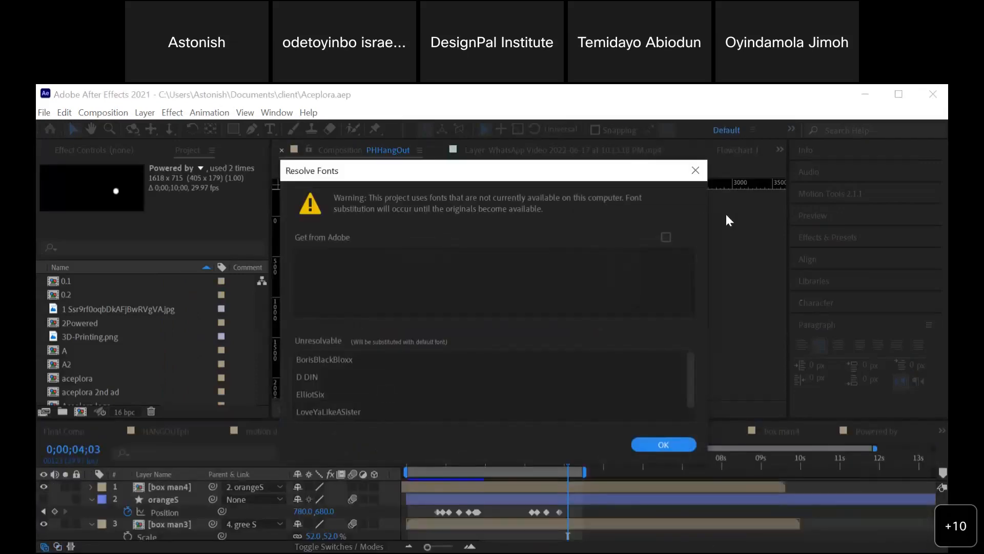
pyautogui.click(695, 171)
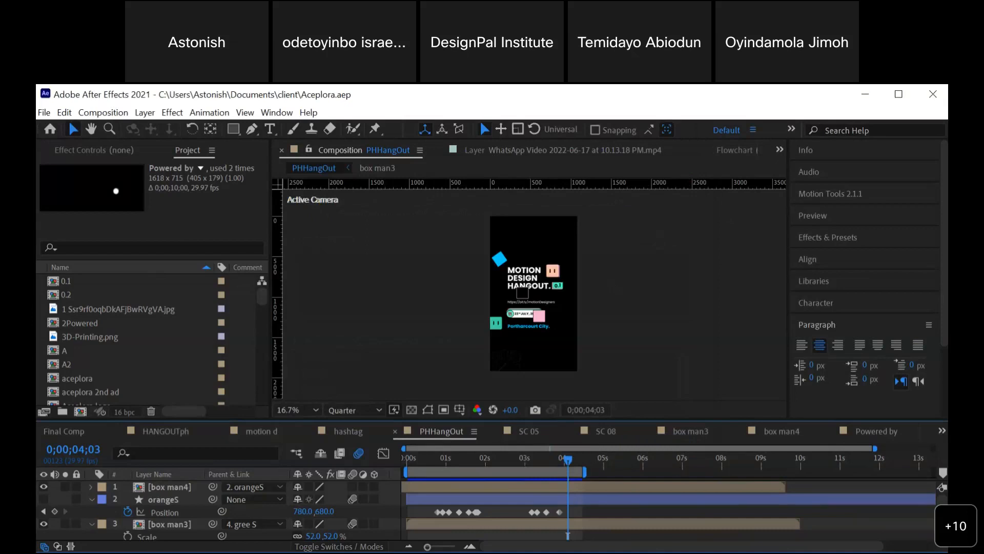
pyautogui.hotkey('alt', 'Tab')
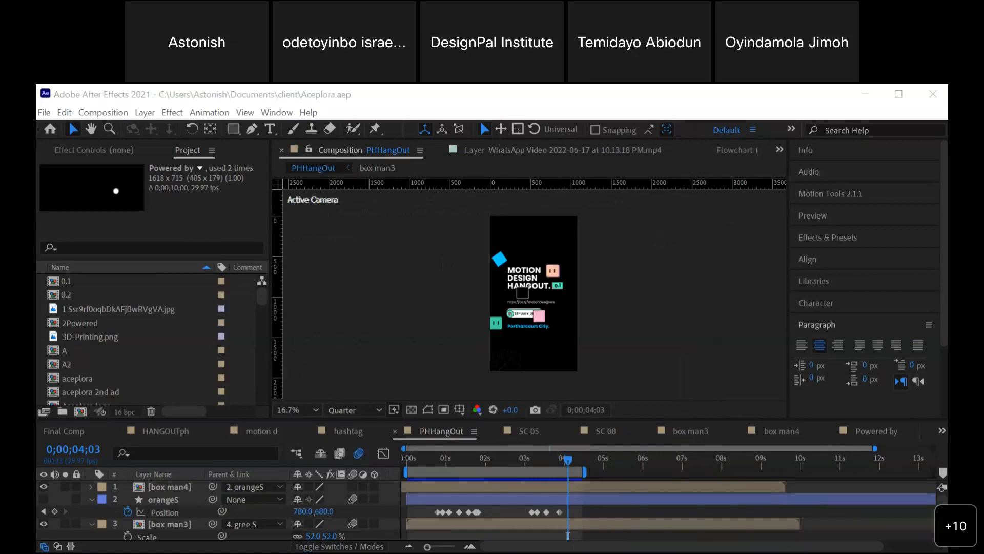
pyautogui.click(46, 349)
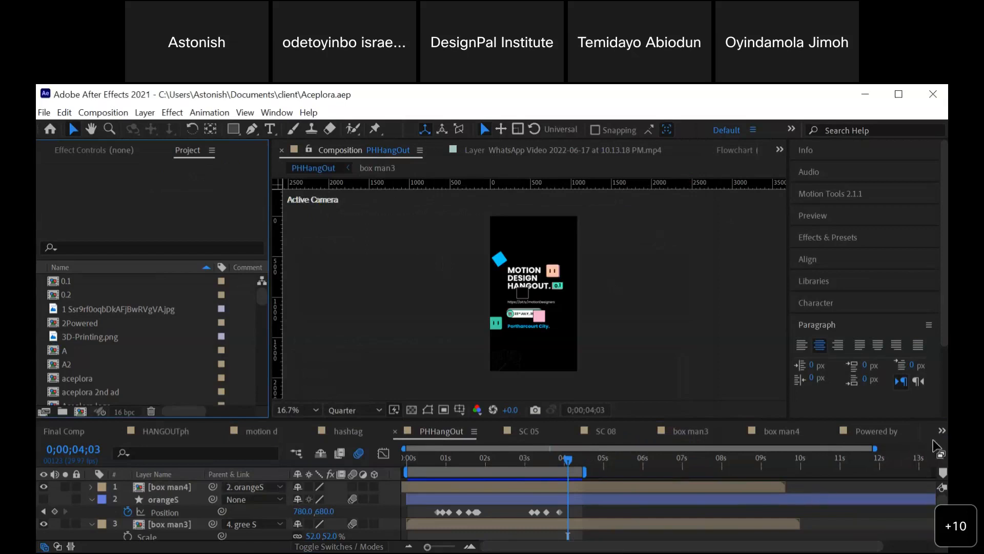
# - Bring up the HANGOUTph composition and preview its animation at about 1:17 and 2:08 on the timeline
pyautogui.click(941, 433)
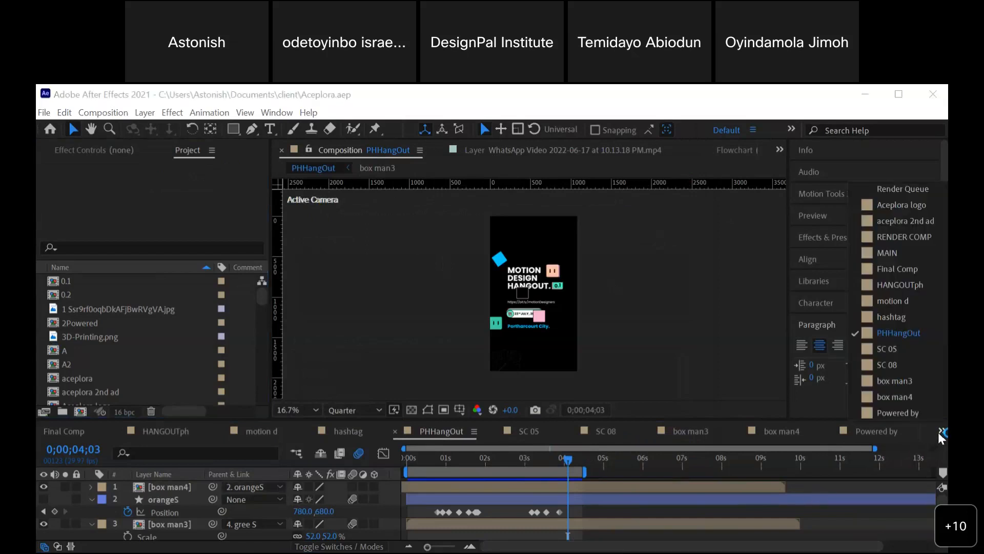
pyautogui.click(918, 287)
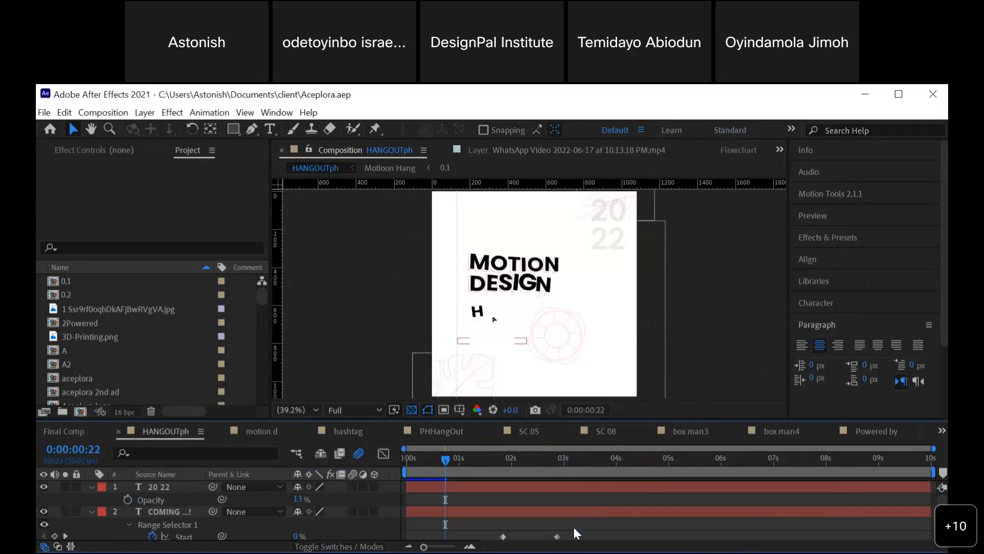
pyautogui.click(490, 461)
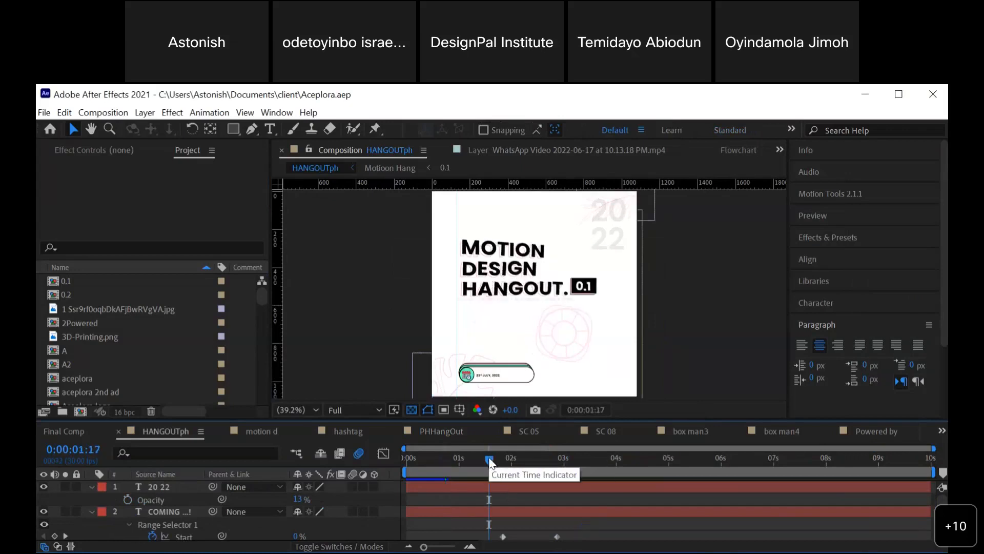
pyautogui.click(524, 462)
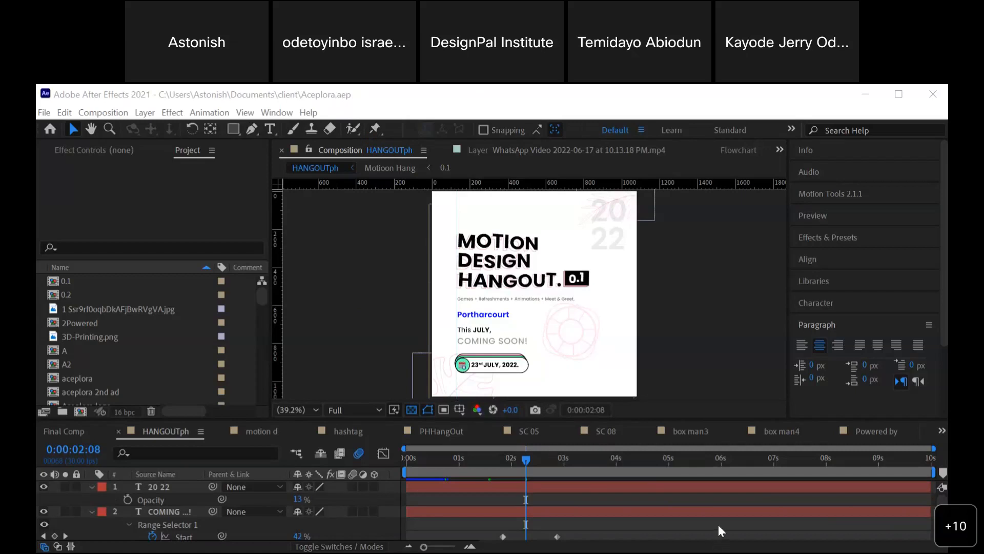
# - Create a new empty After Effects project and maximize the program window
pyautogui.hotkey('alt', 'Tab')
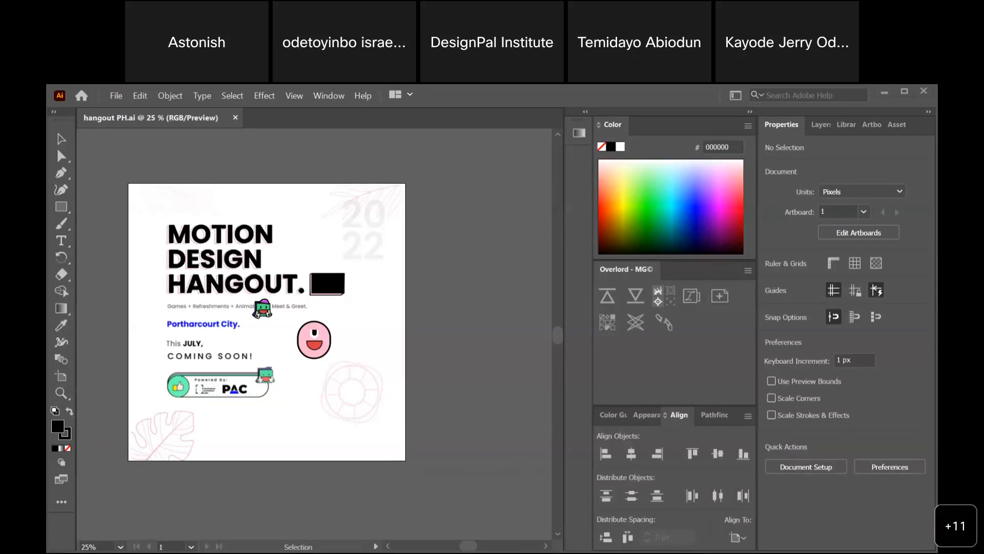
pyautogui.hotkey('alt', 'Tab')
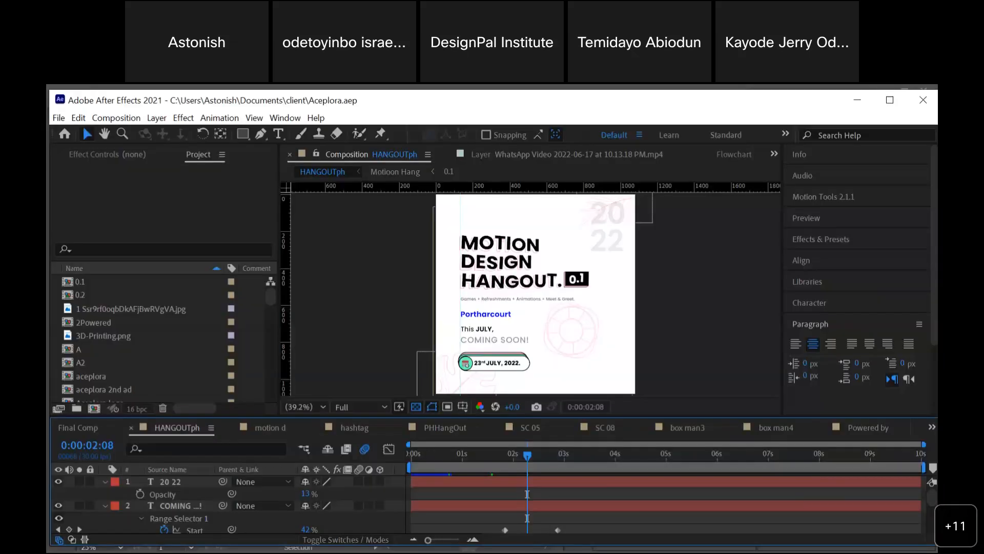
pyautogui.click(59, 117)
pyautogui.moveTo(69, 134)
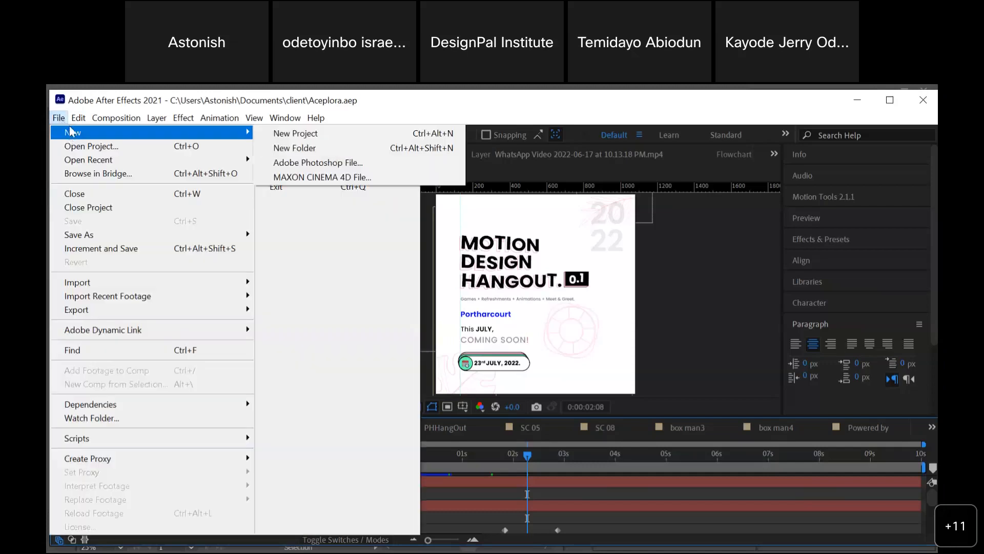
pyautogui.click(59, 119)
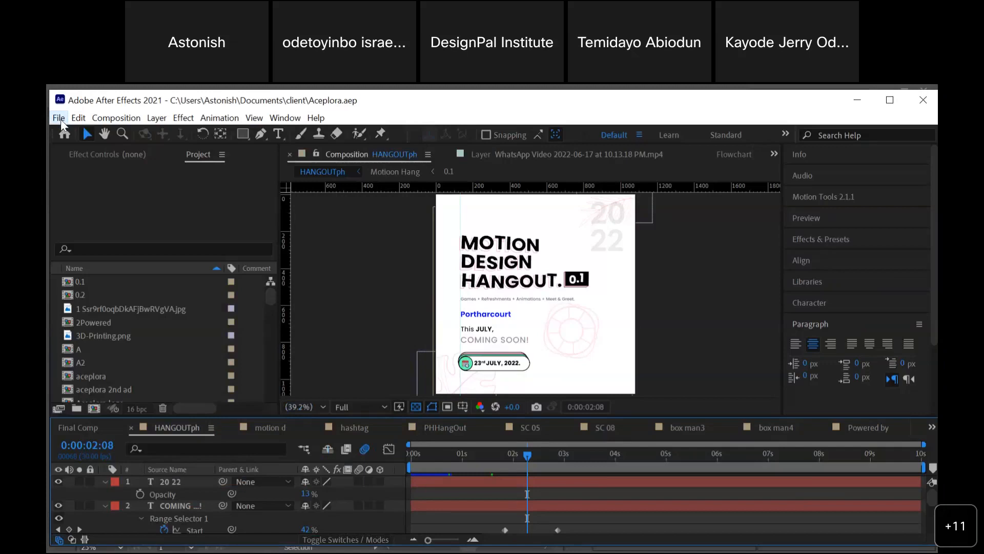
pyautogui.click(60, 117)
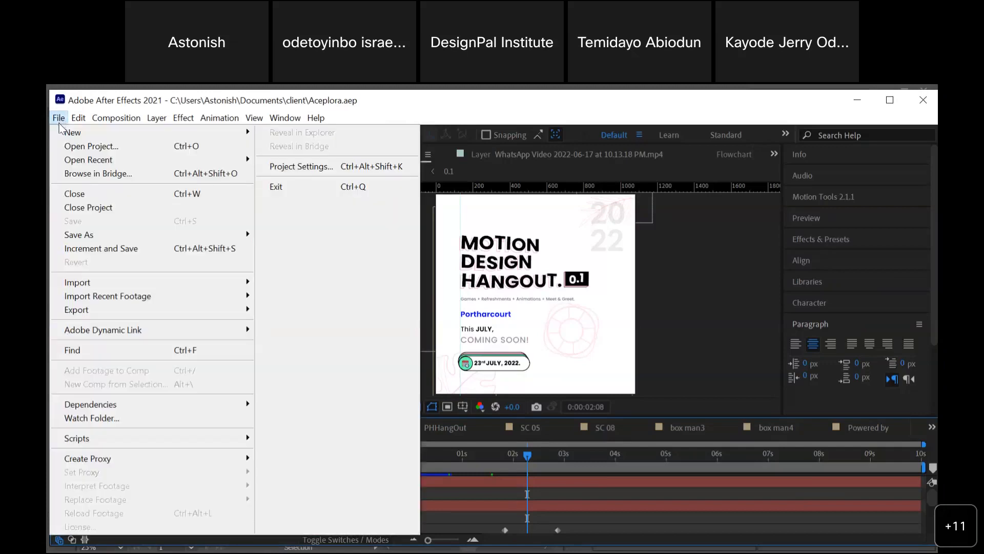
pyautogui.moveTo(71, 132)
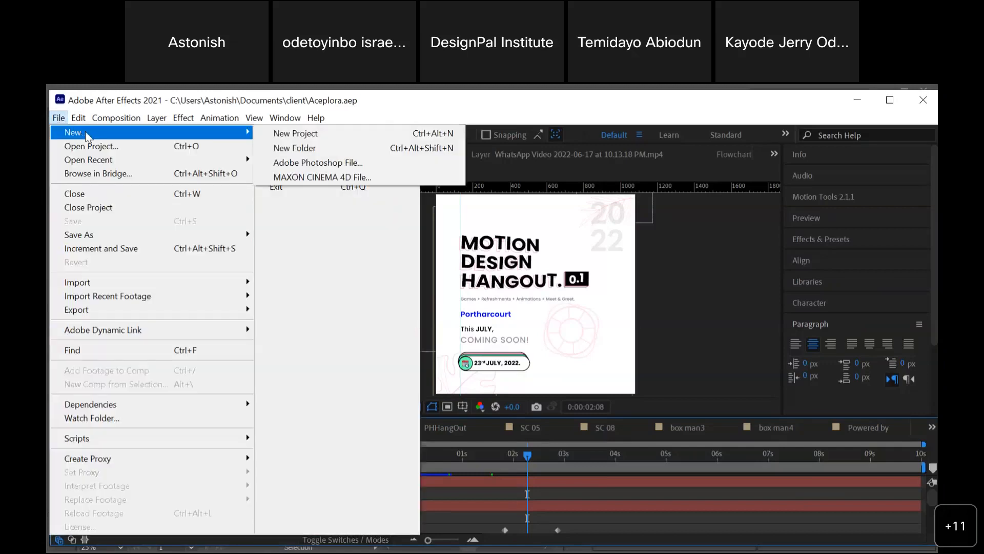
pyautogui.click(285, 134)
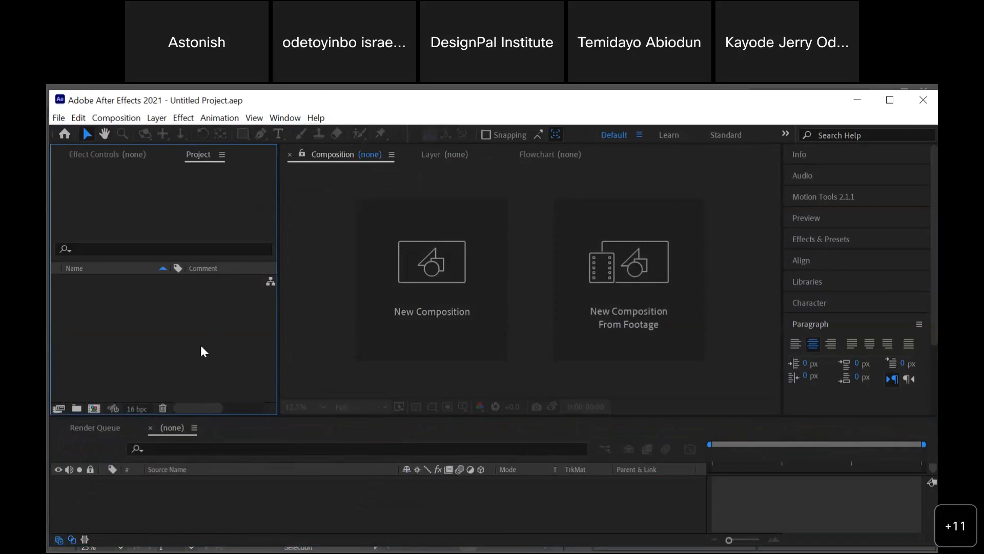
pyautogui.click(888, 101)
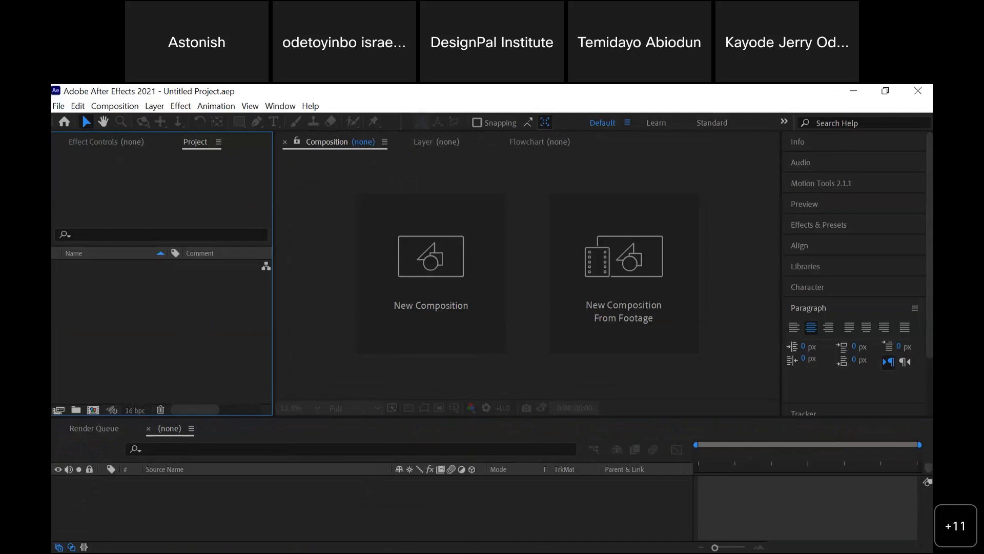
# - Switch to Illustrator and open the recent file motion design hangout EVENT FLYER.ai
pyautogui.hotkey('alt', 'Tab')
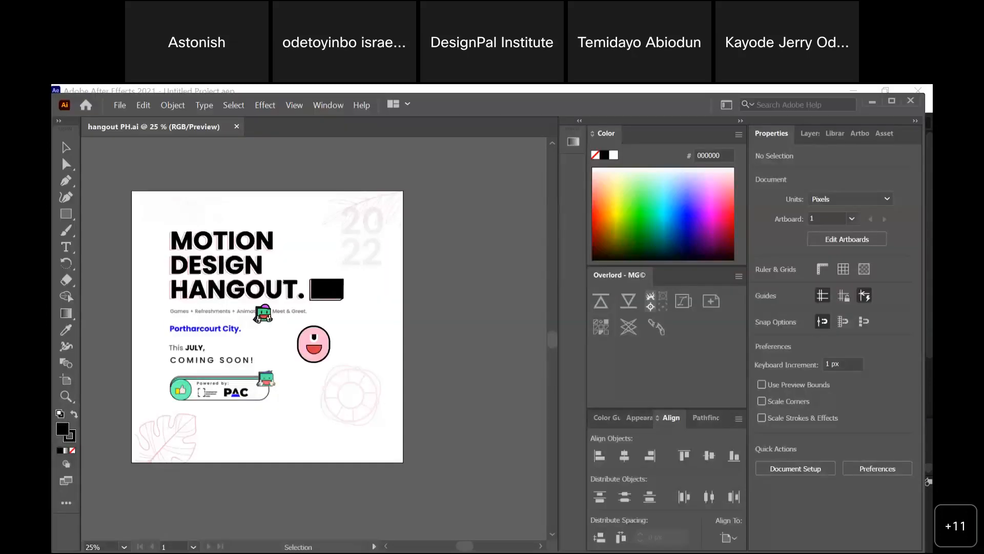
pyautogui.hotkey('alt', 'Tab')
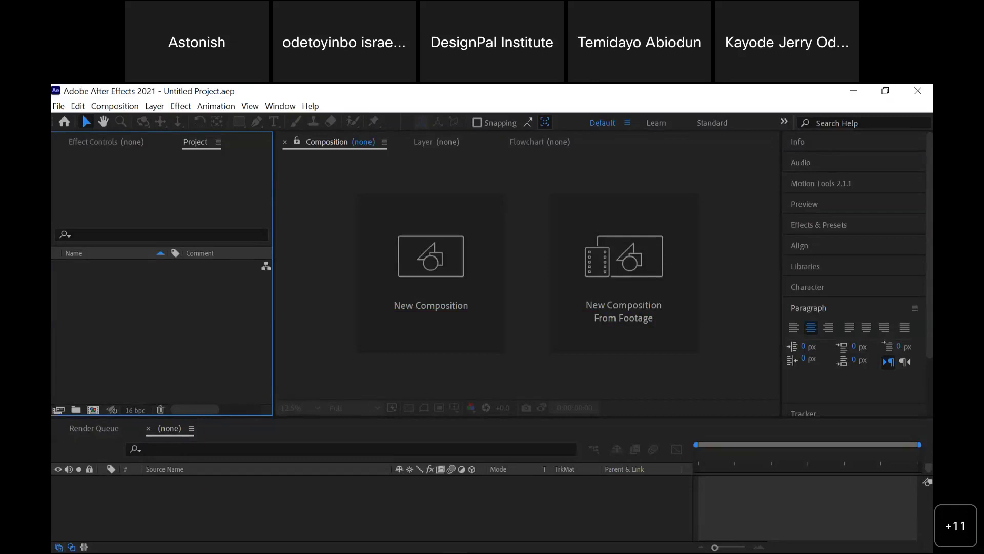
pyautogui.hotkey('alt', 'Tab')
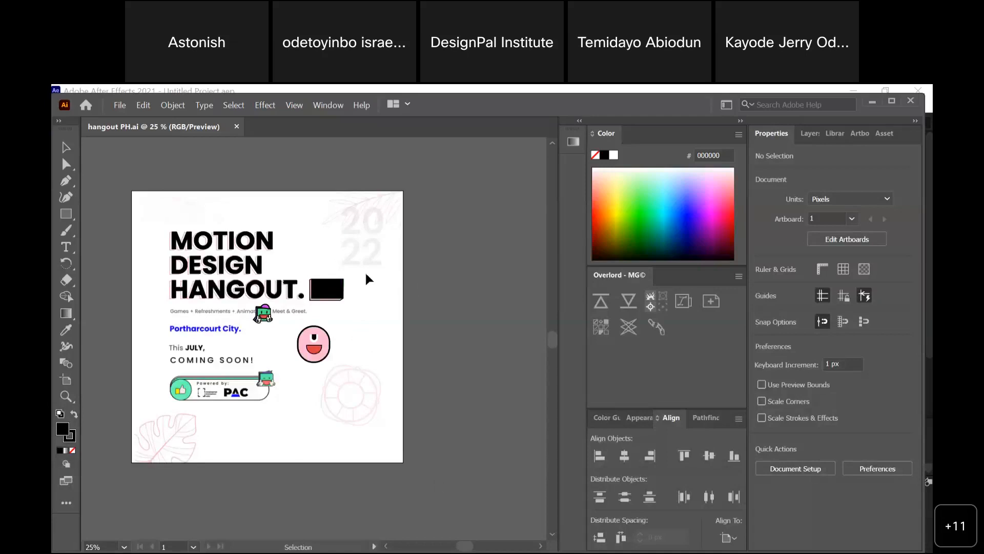
pyautogui.click(121, 106)
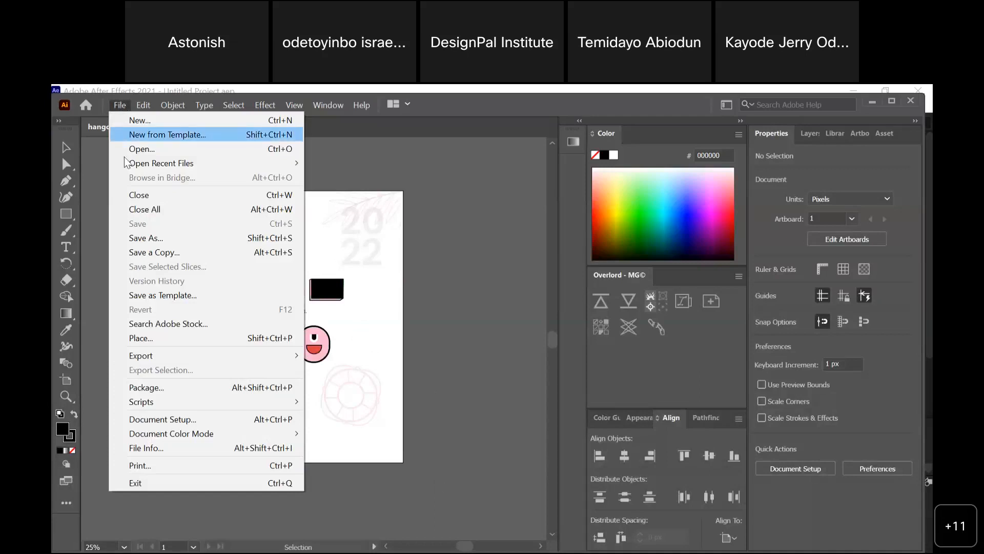
pyautogui.click(91, 109)
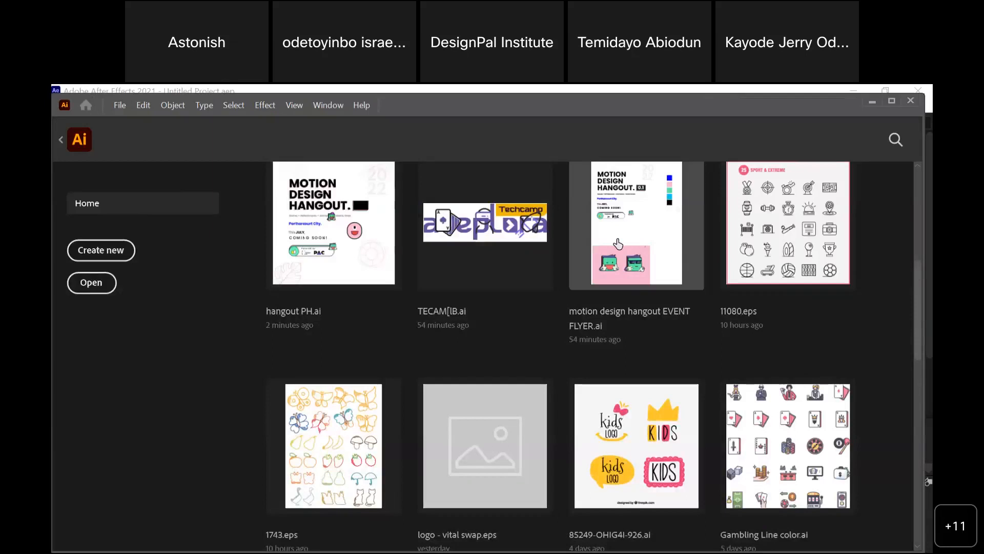
pyautogui.click(618, 244)
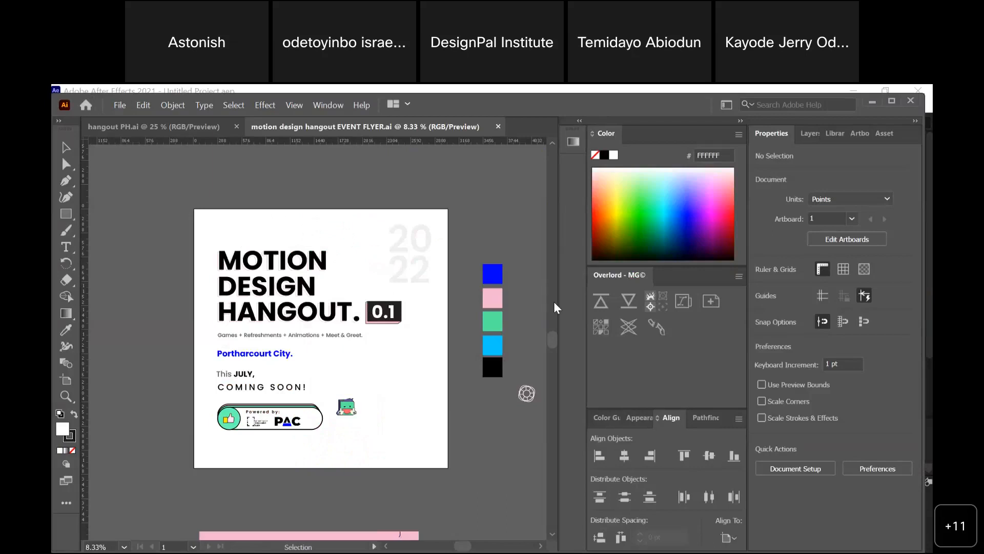
# - Delete the pink panel with the two green book characters below the flyer's artboard
pyautogui.moveTo(551, 334); pyautogui.dragTo(548, 382)
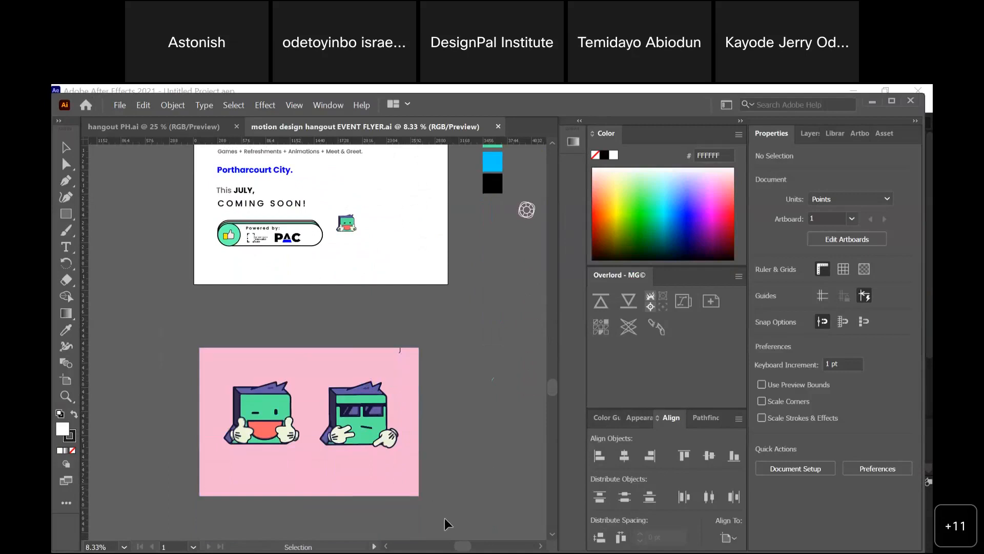
pyautogui.hotkey('ctrl', 'a')
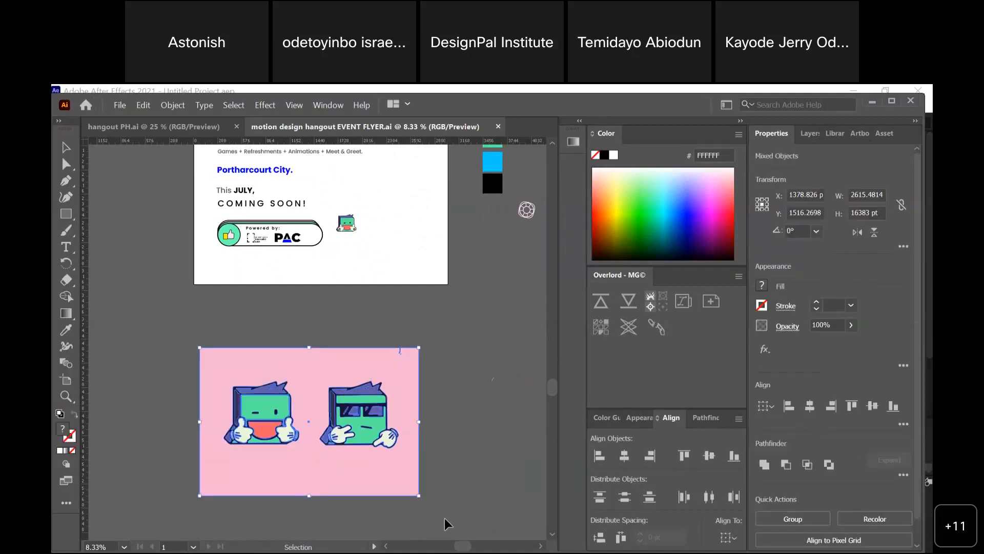
pyautogui.press('Delete')
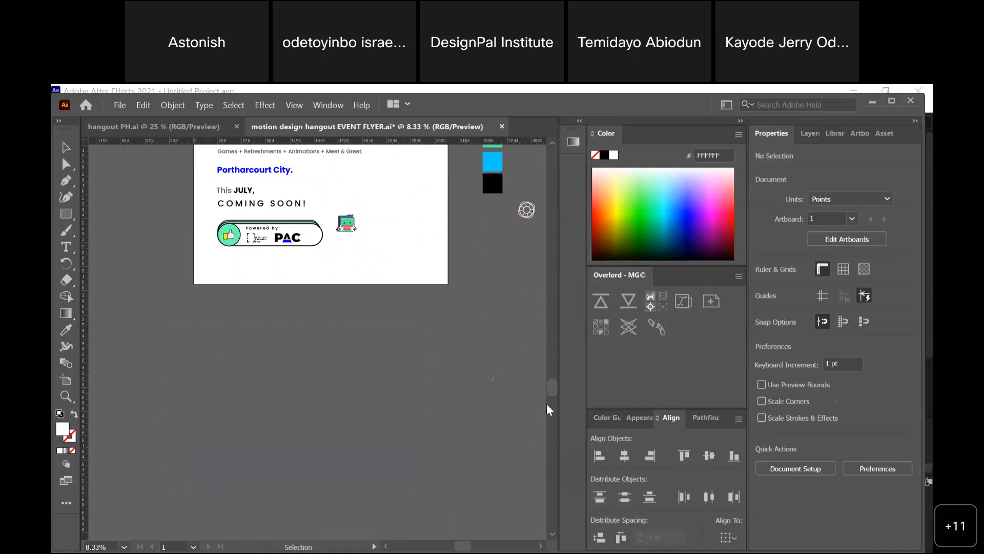
# - Delete the small green book character beside the "Powered by" badge on the flyer
pyautogui.moveTo(551, 392); pyautogui.dragTo(562, 341)
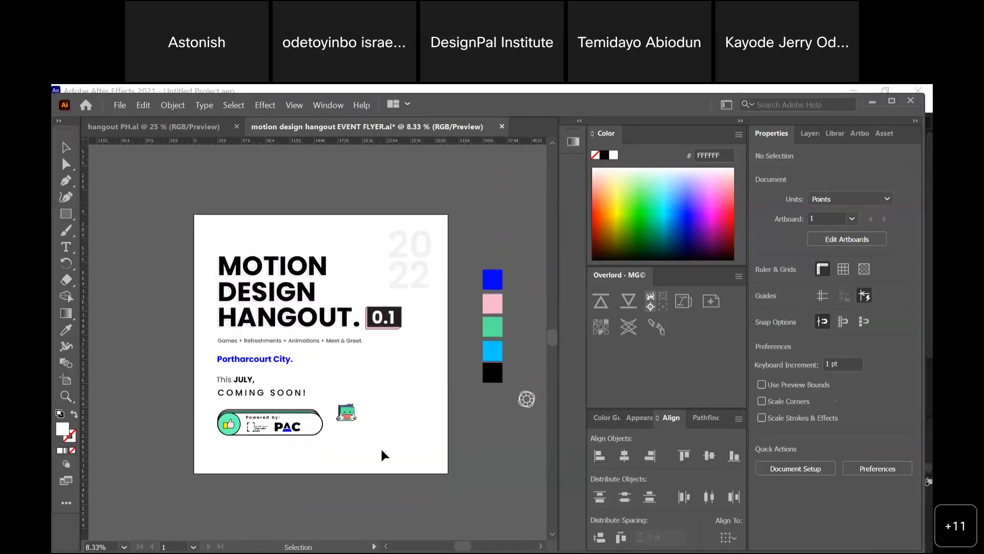
pyautogui.hotkey('ctrl', '=')
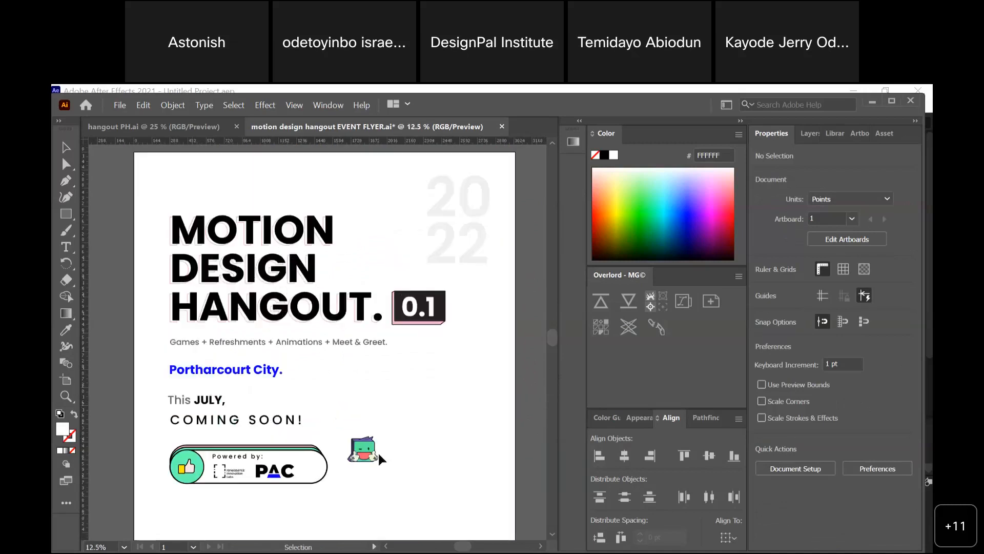
pyautogui.click(359, 454)
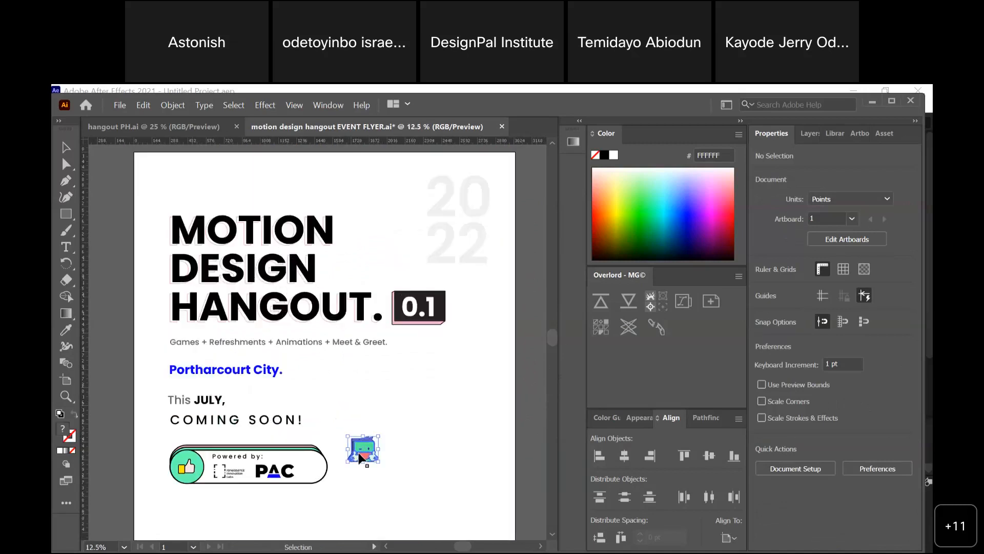
pyautogui.press('Delete')
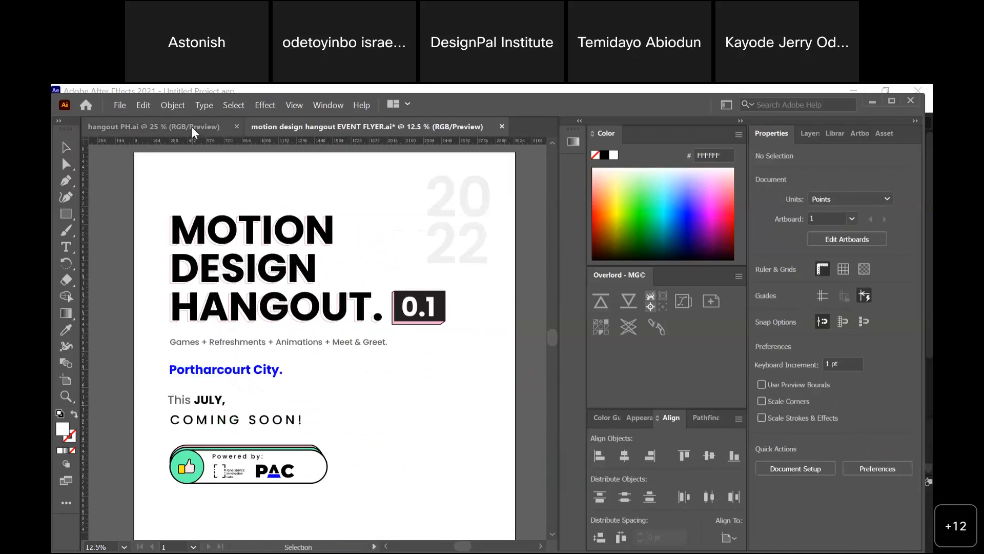
# - In hangout PH.ai, select and copy all parts of the green book character with the purple cap below the HANGOUT title
pyautogui.click(192, 127)
pyautogui.press('a')
pyautogui.hotkey('ctrl', '=')
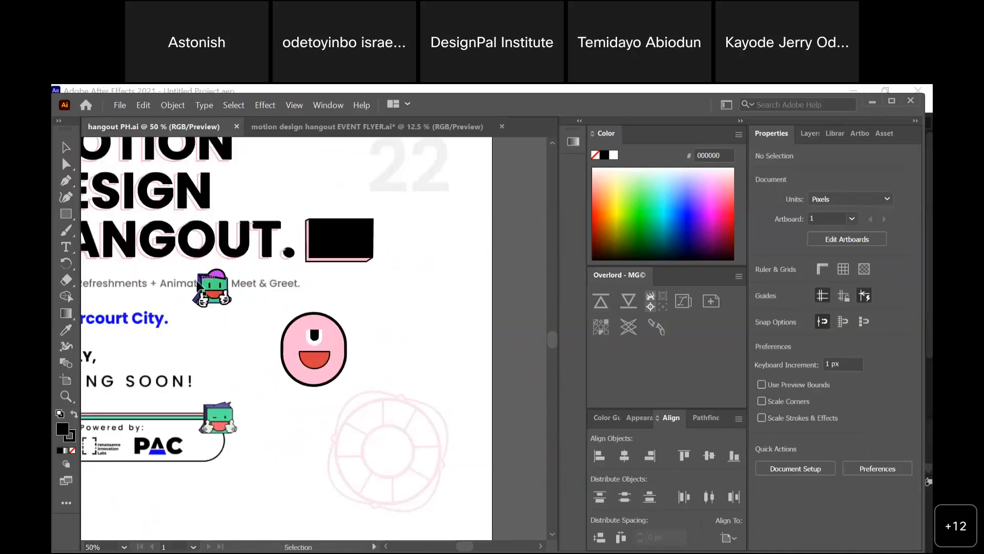
pyautogui.moveTo(207, 288); pyautogui.dragTo(246, 214)
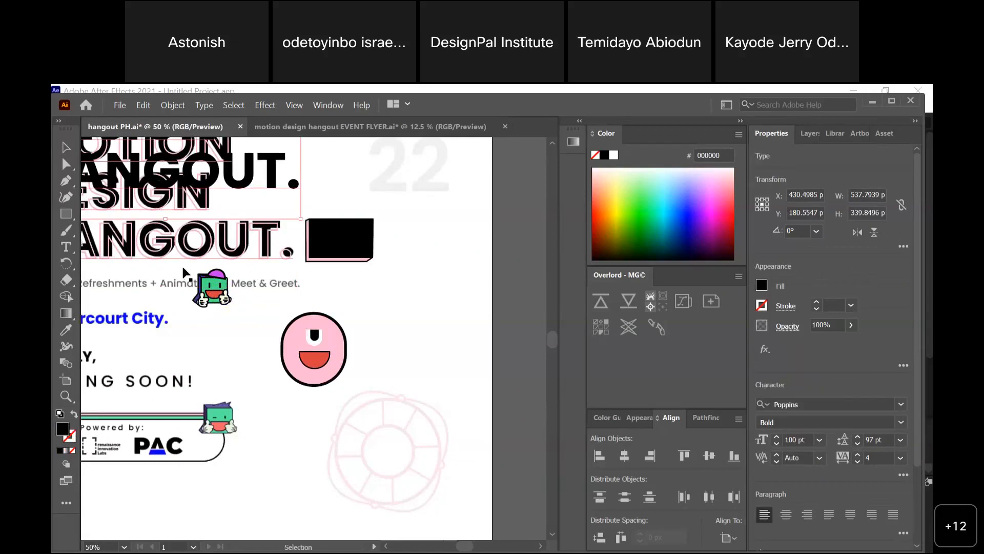
pyautogui.moveTo(179, 272); pyautogui.dragTo(209, 235)
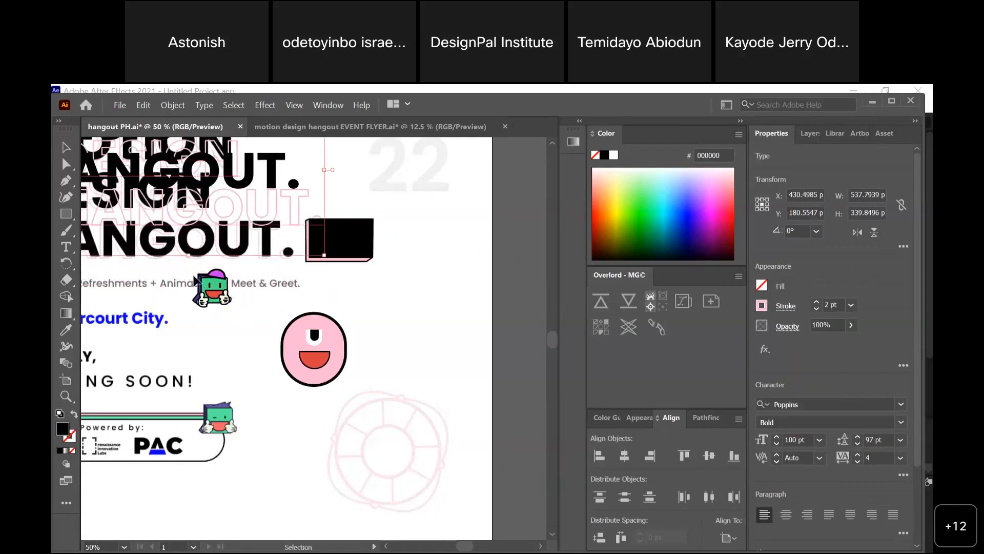
pyautogui.click(187, 268)
pyautogui.moveTo(187, 268); pyautogui.dragTo(248, 312)
pyautogui.press('a')
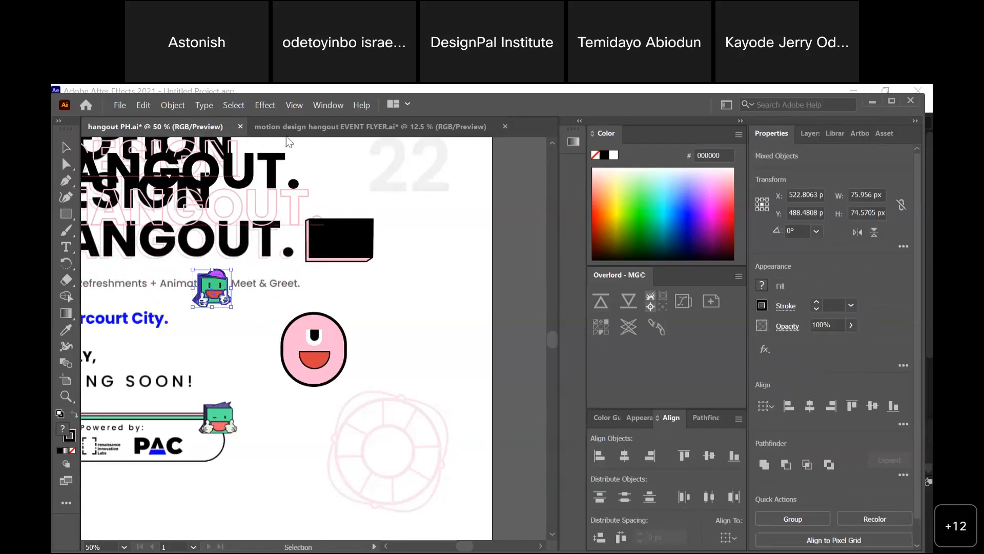
# - Paste the character into motion design hangout EVENT FLYER.ai, enlarge it to about 421 by 414 pt and place it over the "Powered by" badge's right end
pyautogui.click(294, 124)
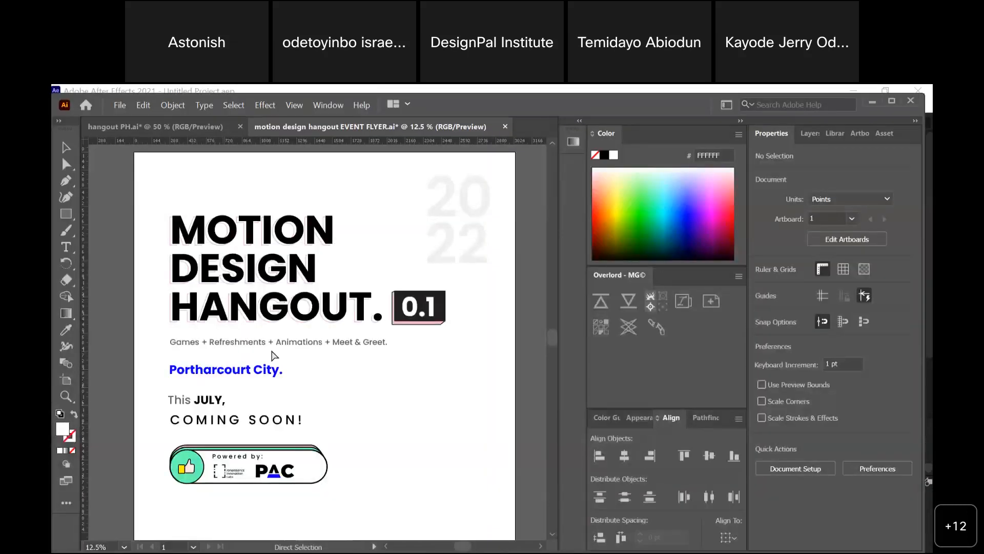
pyautogui.click(318, 342)
pyautogui.moveTo(315, 350); pyautogui.dragTo(361, 398)
pyautogui.moveTo(348, 364); pyautogui.dragTo(334, 447)
pyautogui.click(410, 478)
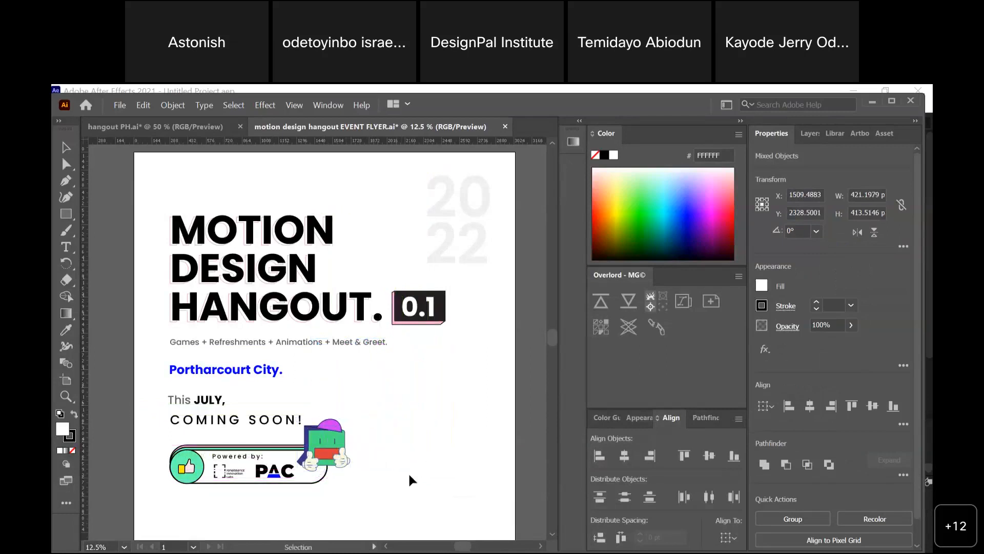
pyautogui.hotkey('ctrl', '=')
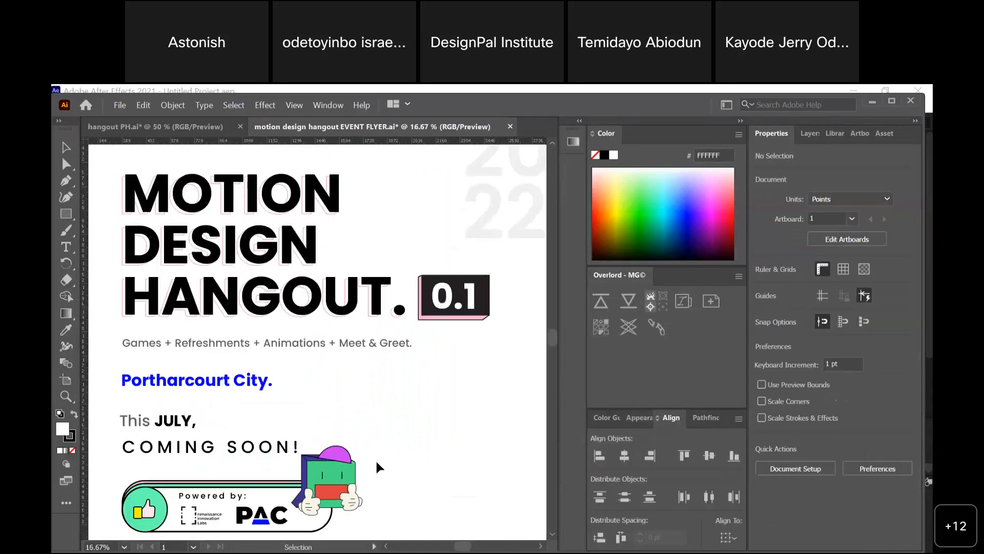
pyautogui.click(357, 474)
pyautogui.press('a')
pyautogui.hotkey('ctrl', '-')
pyautogui.press('v')
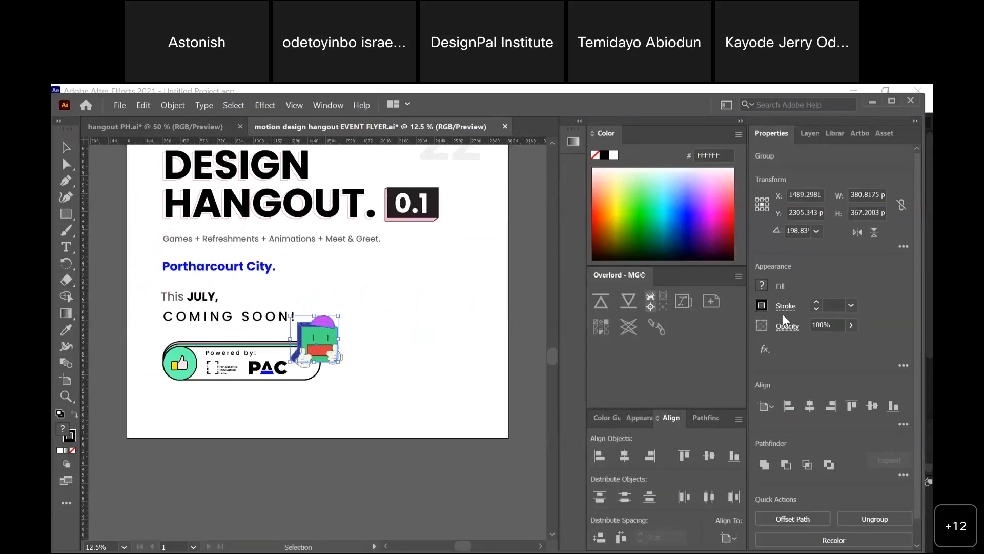
pyautogui.click(420, 393)
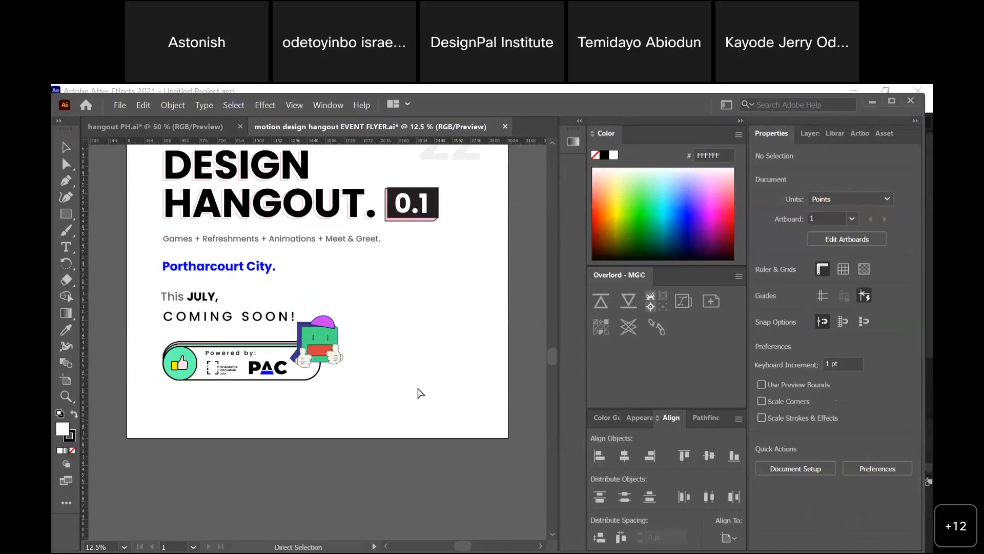
pyautogui.hotkey('ctrl', '+')
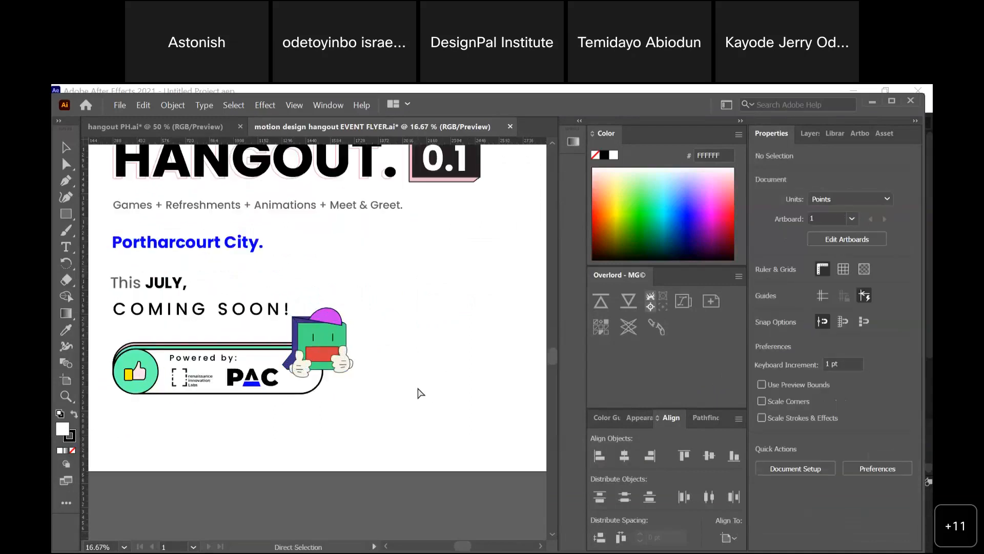
pyautogui.hotkey('ctrl', '-')
pyautogui.hotkey('ctrl', '-')
pyautogui.hotkey('ctrl', '+')
pyautogui.hotkey('ctrl', '+')
pyautogui.hotkey('ctrl', '+')
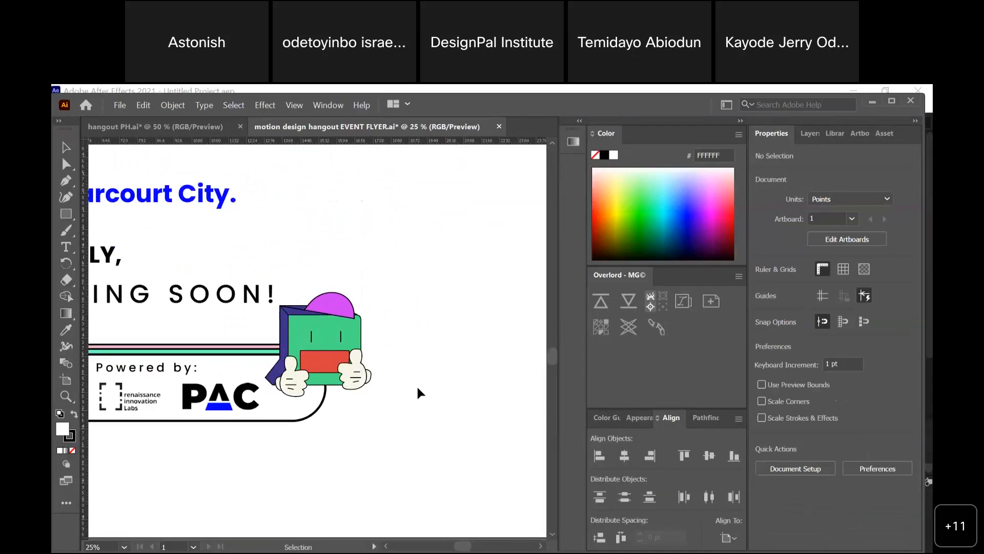
# - Isolate the green book character's group and reflect the purple cap across the vertical axis
pyautogui.click(344, 317)
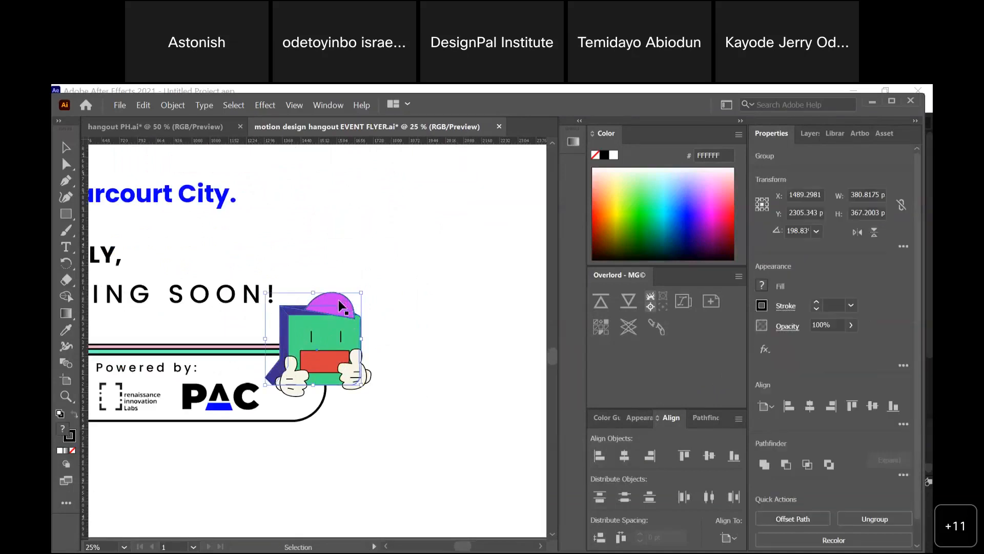
pyautogui.doubleClick(338, 300)
pyautogui.rightClick(339, 300)
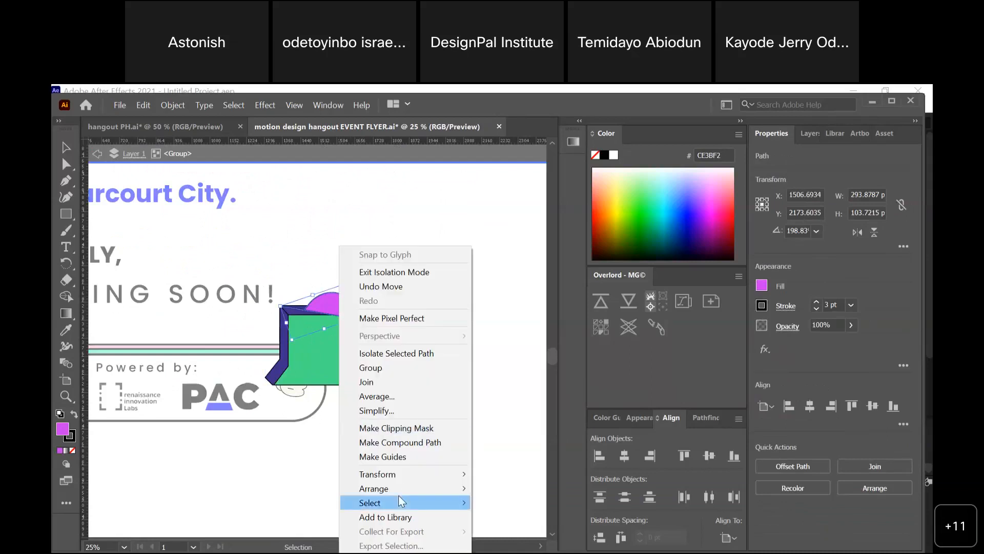
pyautogui.moveTo(413, 472)
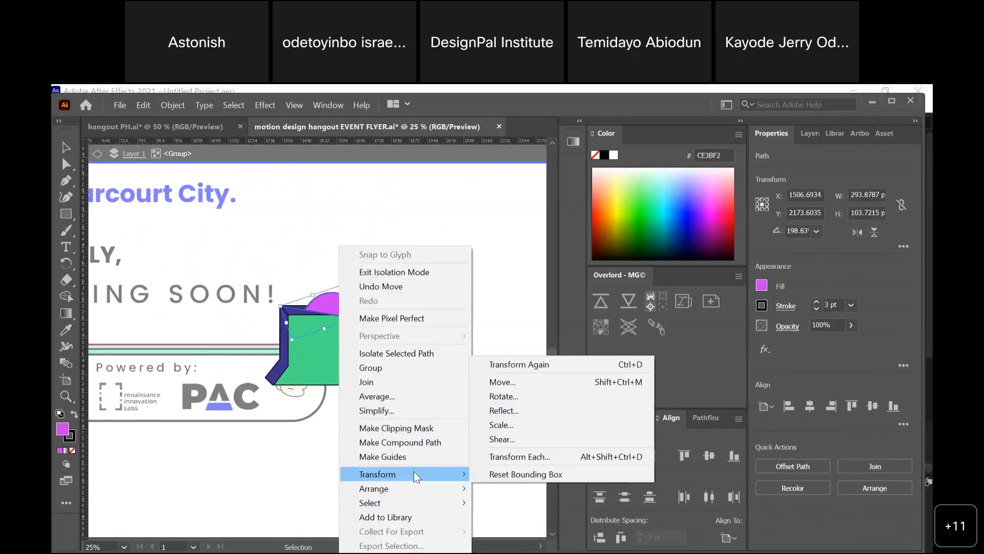
pyautogui.click(502, 411)
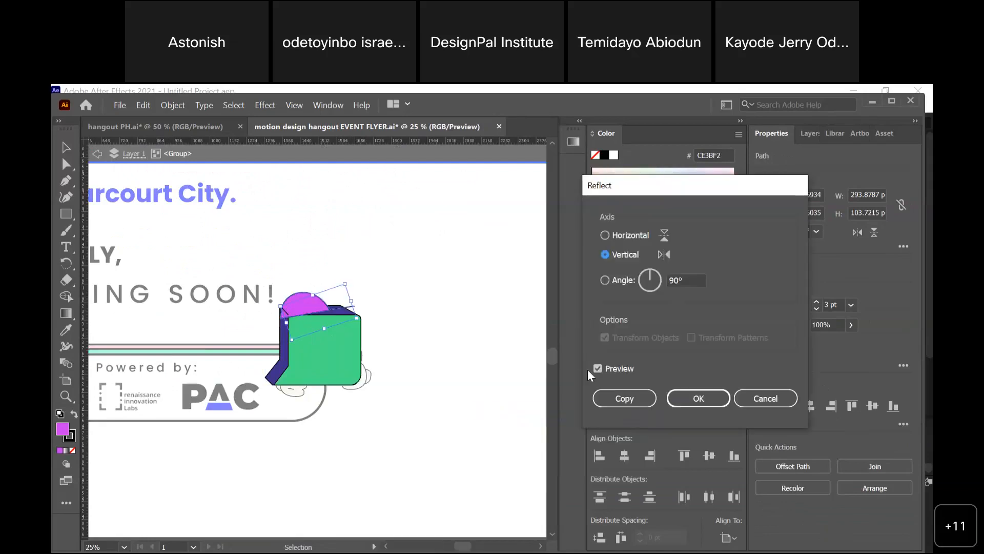
pyautogui.click(691, 402)
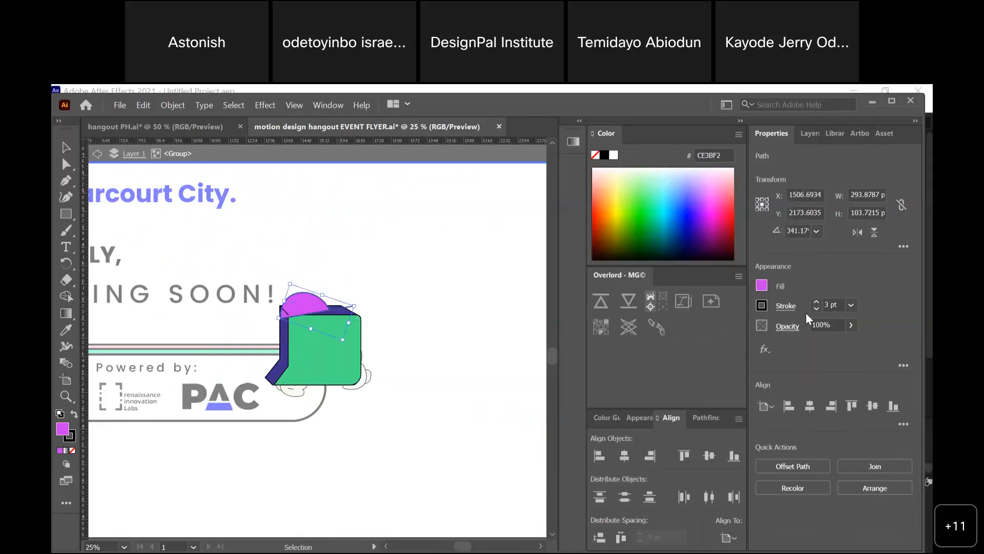
# - Set the purple cap's stroke to 11 pt and shift the cap to the right along the book's top edge
pyautogui.click(816, 302)
pyautogui.click(815, 302)
pyautogui.click(815, 302)
pyautogui.click(815, 303)
pyautogui.click(816, 303)
pyautogui.click(816, 302)
pyautogui.click(815, 303)
pyautogui.click(815, 303)
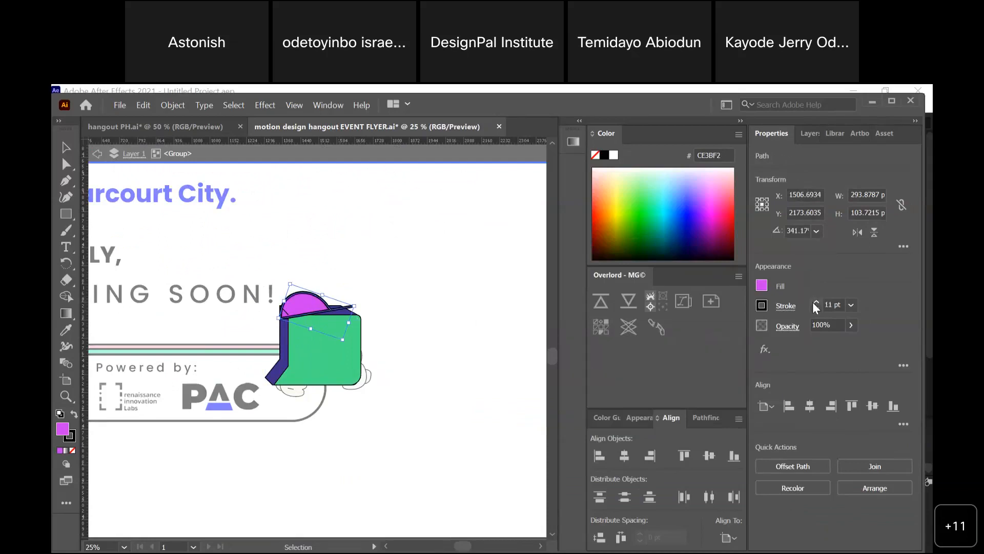
pyautogui.click(408, 372)
pyautogui.moveTo(315, 314); pyautogui.dragTo(344, 313)
# - Set the stroke of the book character's green front cover to 10 pt
pyautogui.click(339, 347)
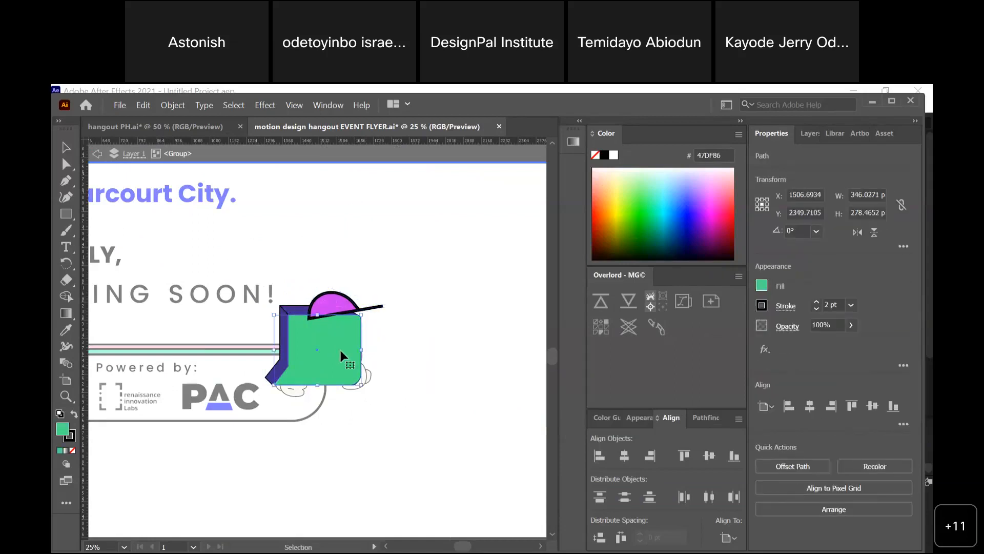
pyautogui.click(814, 301)
pyautogui.click(814, 301)
pyautogui.click(814, 301)
pyautogui.click(814, 301)
pyautogui.click(814, 302)
pyautogui.click(814, 302)
pyautogui.click(814, 301)
pyautogui.click(813, 301)
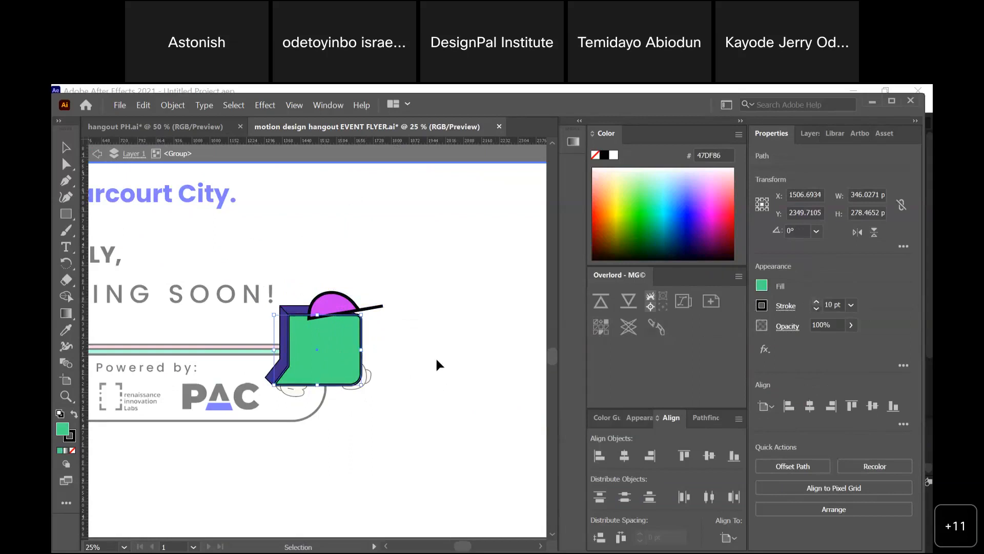
# - Set the stroke of the dark blue shape behind the green cover to 12 pt and leave isolation mode
pyautogui.click(290, 310)
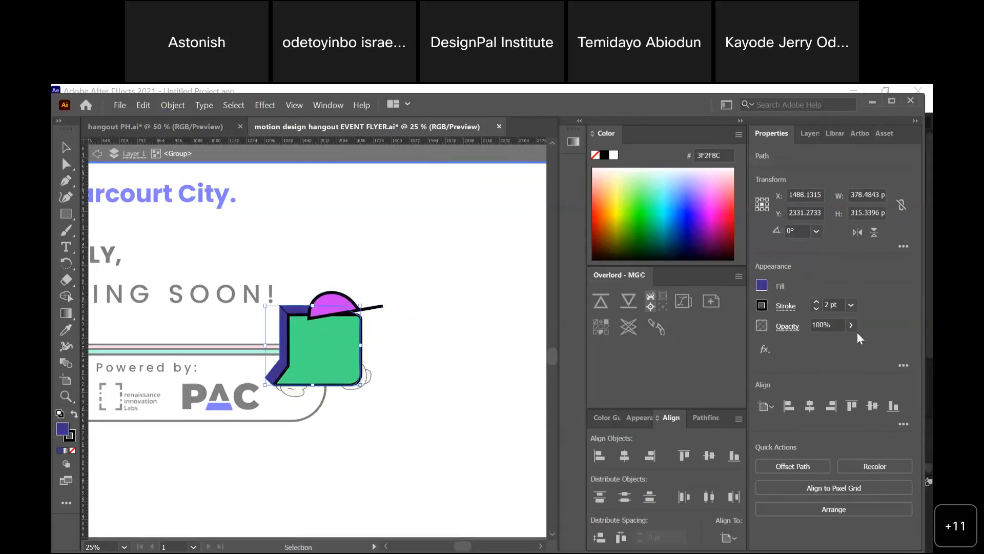
pyautogui.click(814, 301)
pyautogui.click(814, 301)
pyautogui.click(814, 302)
pyautogui.click(814, 301)
pyautogui.click(814, 301)
pyautogui.click(814, 301)
pyautogui.click(815, 308)
pyautogui.click(815, 308)
pyautogui.click(815, 308)
pyautogui.click(815, 308)
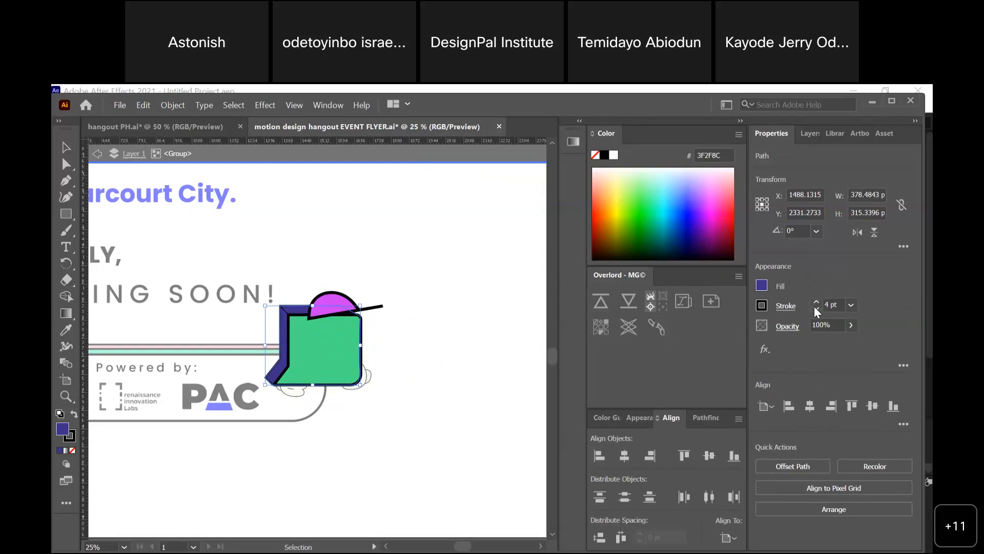
pyautogui.click(421, 307)
pyautogui.doubleClick(281, 323)
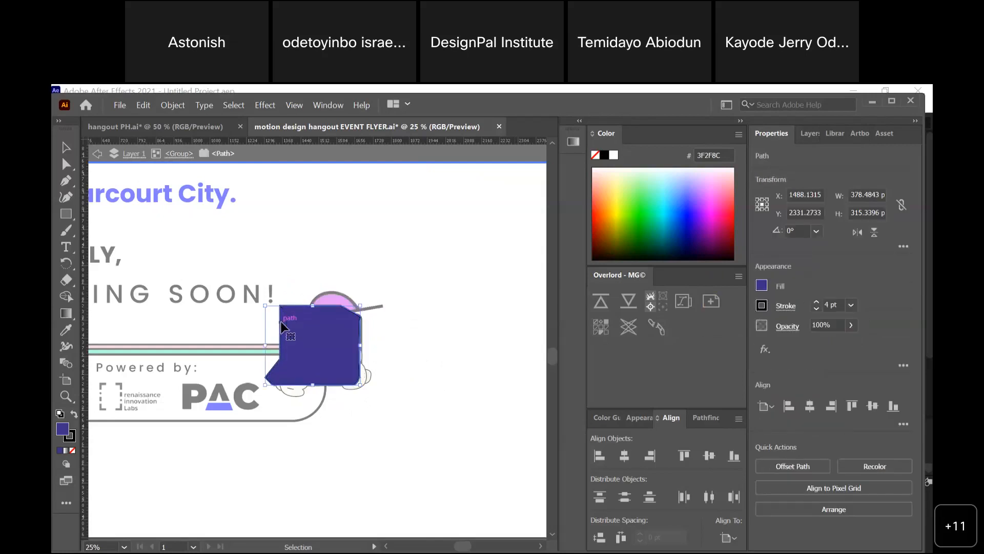
pyautogui.click(815, 301)
pyautogui.click(815, 302)
pyautogui.click(815, 302)
pyautogui.click(814, 302)
pyautogui.click(814, 301)
pyautogui.click(815, 301)
pyautogui.click(815, 302)
pyautogui.click(815, 302)
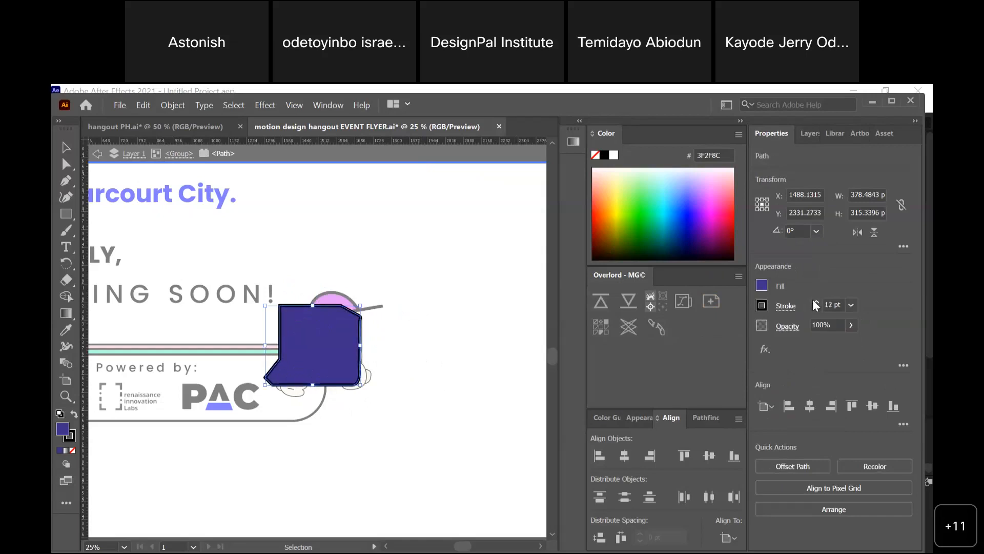
pyautogui.doubleClick(445, 385)
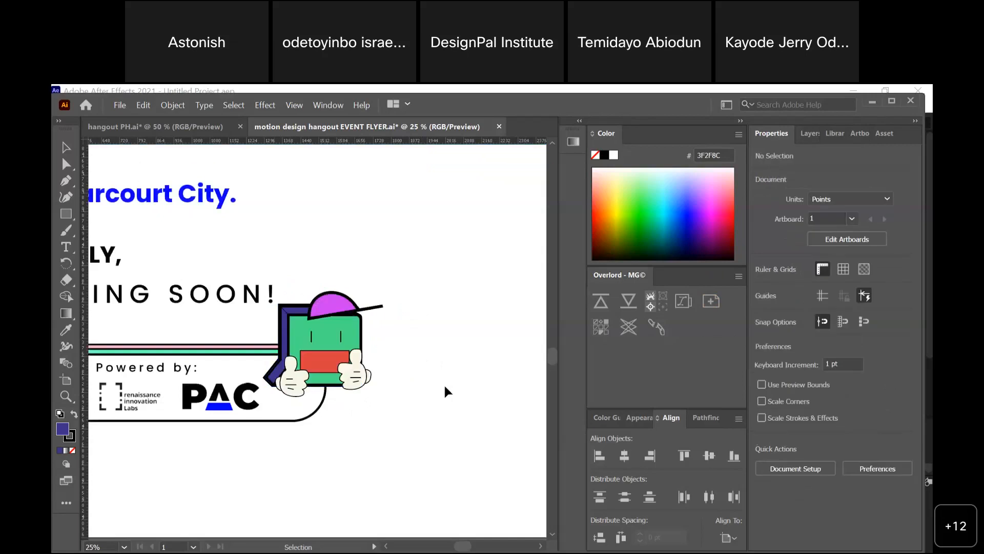
# - Thicken the strokes of the character's two eye lines together
pyautogui.click(341, 338)
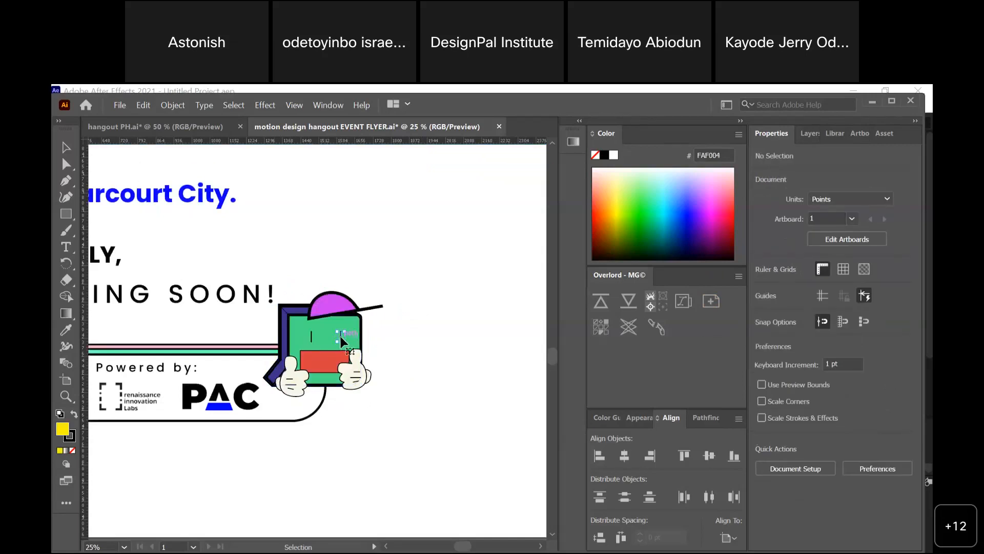
pyautogui.keyDown('shift'); pyautogui.click(311, 338); pyautogui.keyUp('shift')
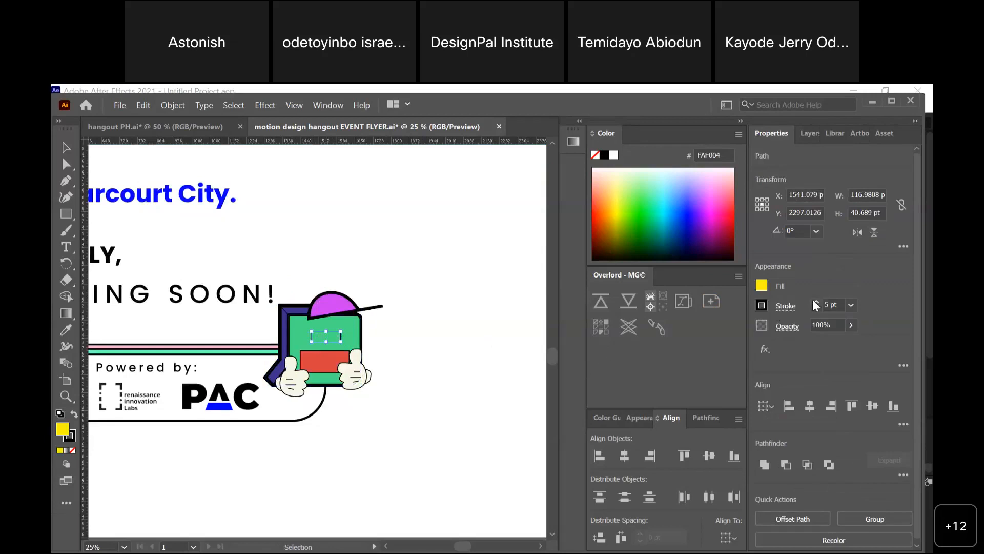
pyautogui.click(477, 371)
# - Round the lower corners of the character's red mouth rectangle into a smile and thicken its stroke
pyautogui.click(328, 369)
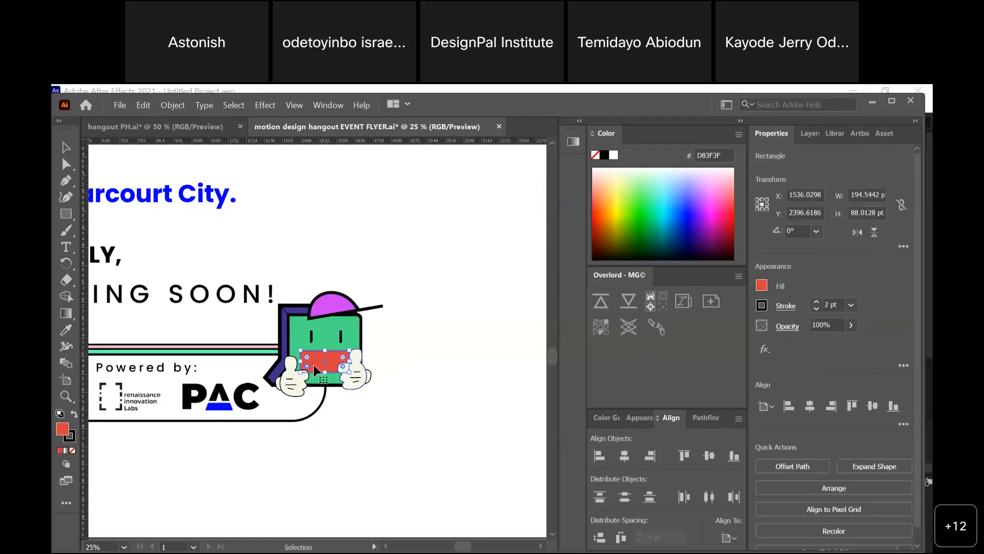
pyautogui.click(426, 338)
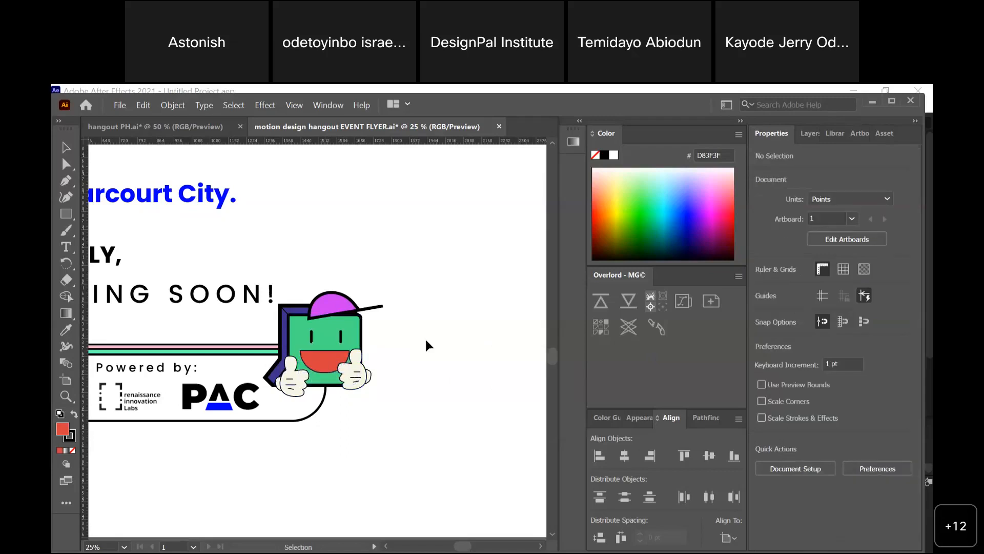
pyautogui.click(328, 360)
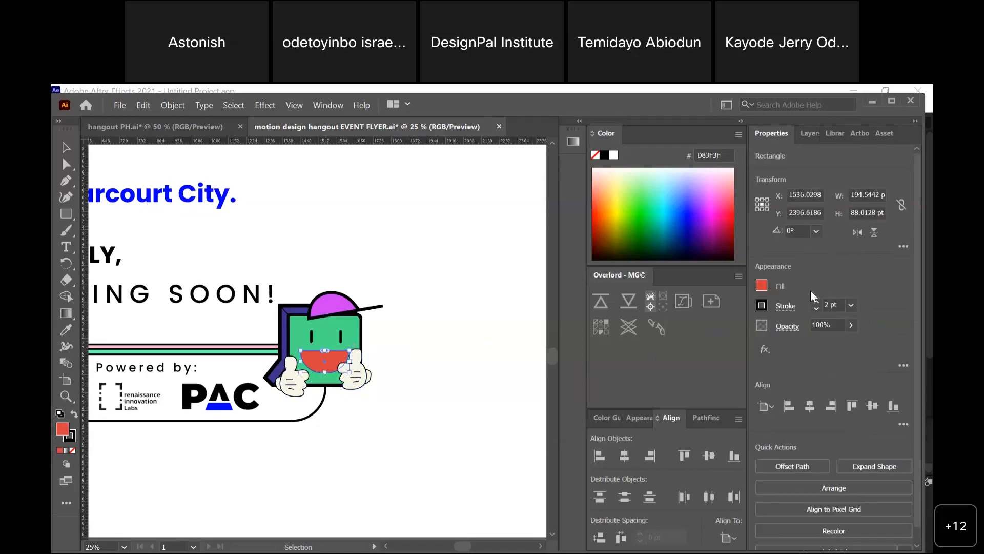
pyautogui.click(816, 302)
pyautogui.click(816, 302)
pyautogui.click(815, 303)
pyautogui.click(816, 303)
pyautogui.click(408, 350)
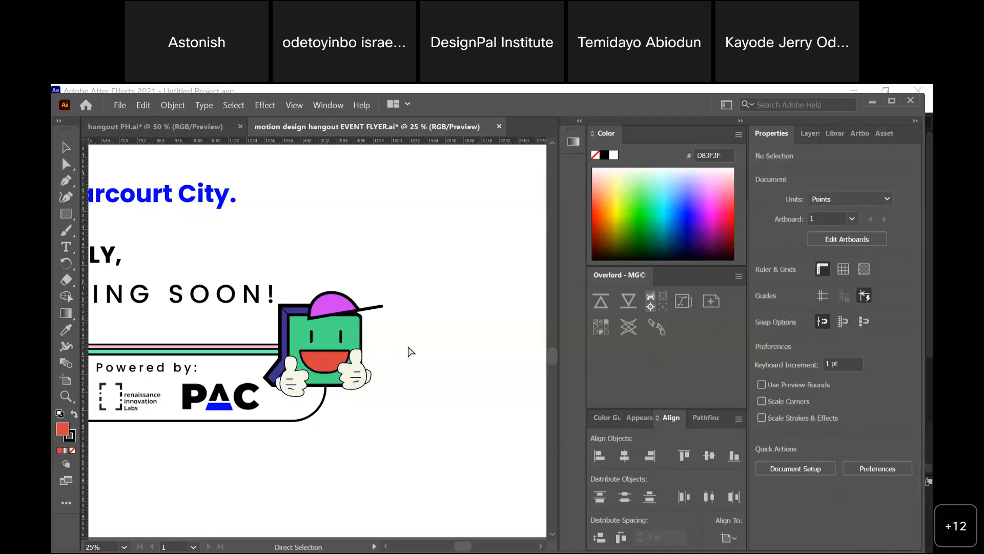
# - Check the width and height of the PAC Motion hangout2 artboard in its artboard options
pyautogui.hotkey('ctrl', '-')
pyautogui.hotkey('ctrl', '-')
pyautogui.hotkey('ctrl', '+')
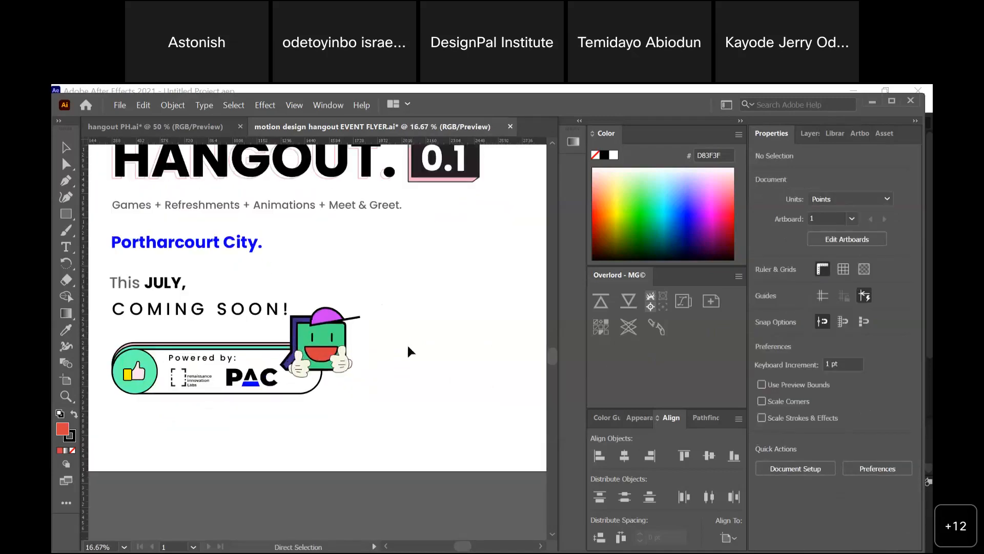
pyautogui.hotkey('ctrl', '-')
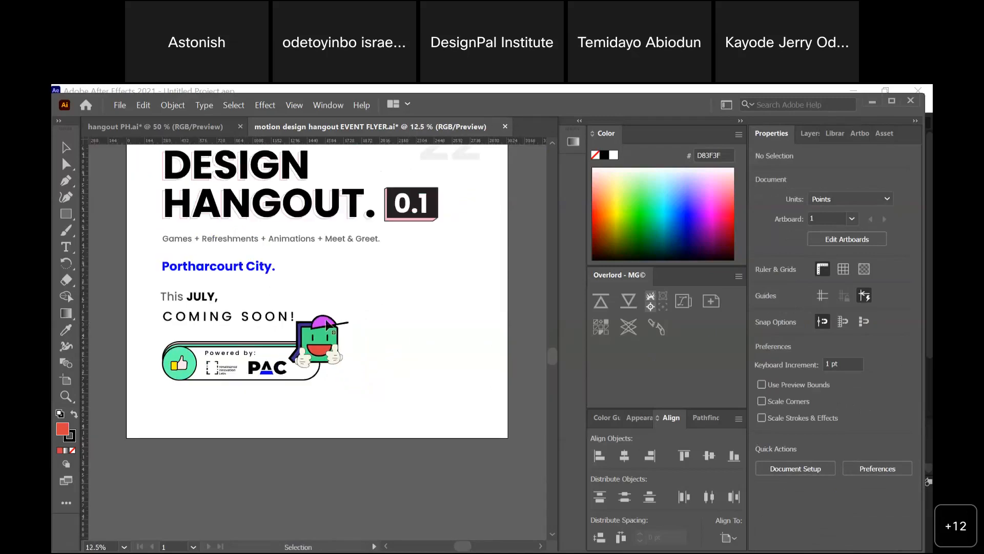
pyautogui.moveTo(554, 351); pyautogui.dragTo(554, 331)
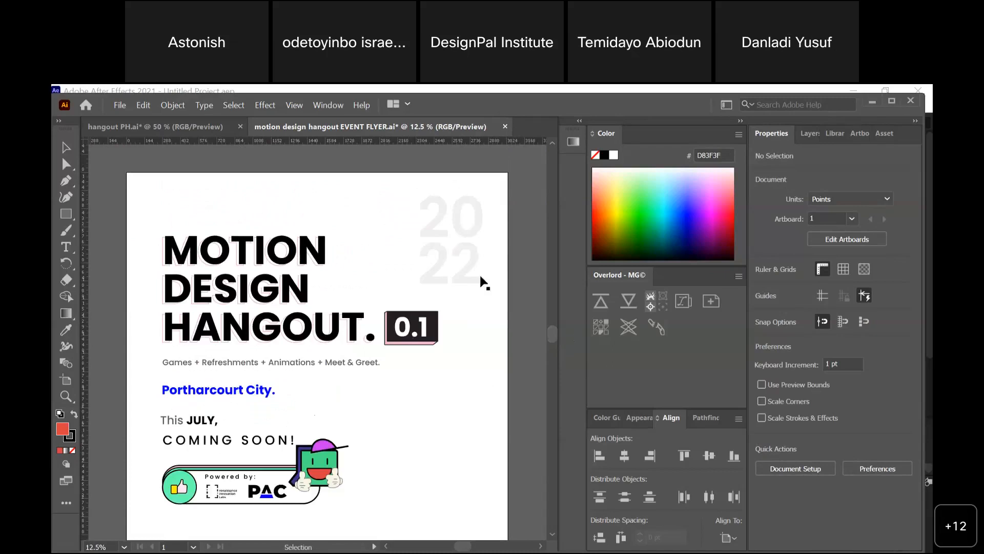
pyautogui.click(474, 223)
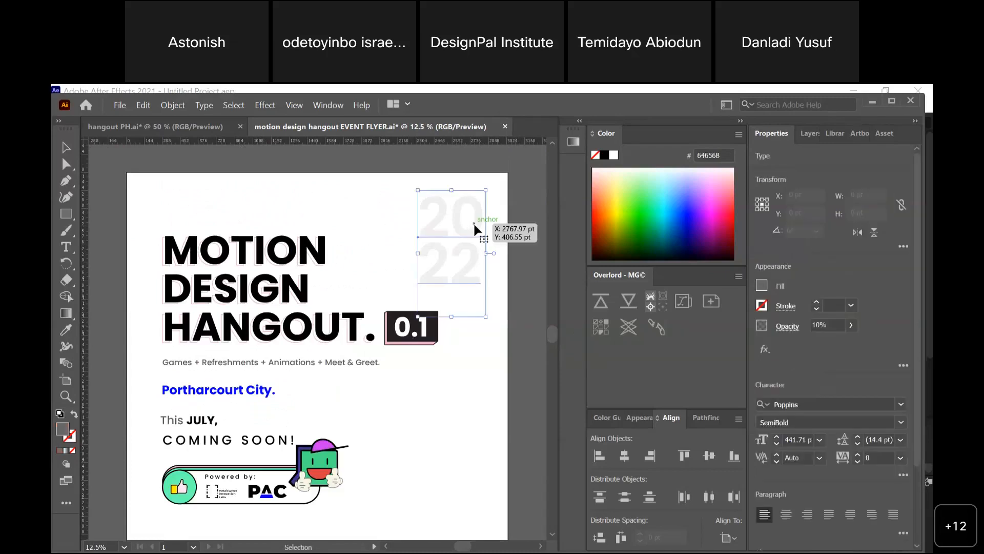
pyautogui.hotkey('ctrl', '-')
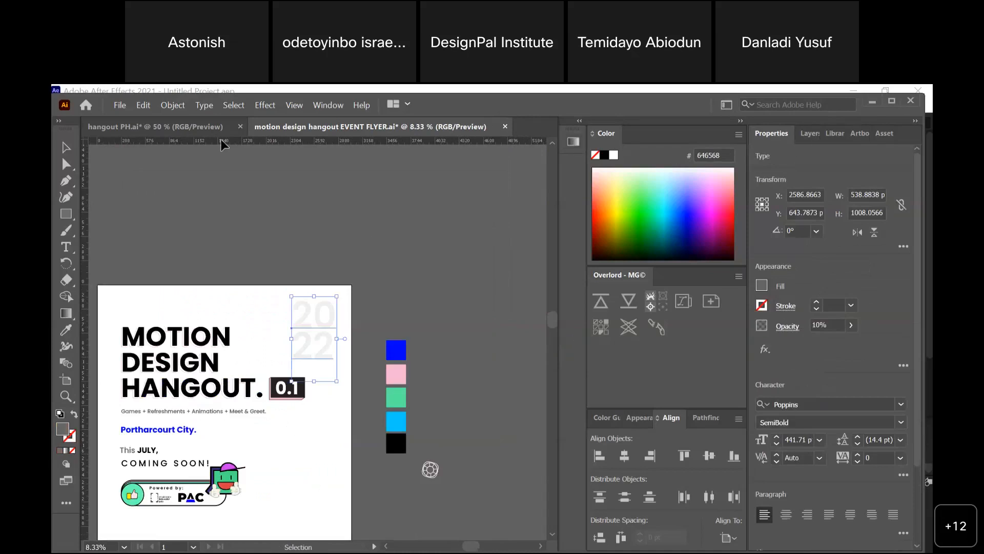
pyautogui.click(860, 134)
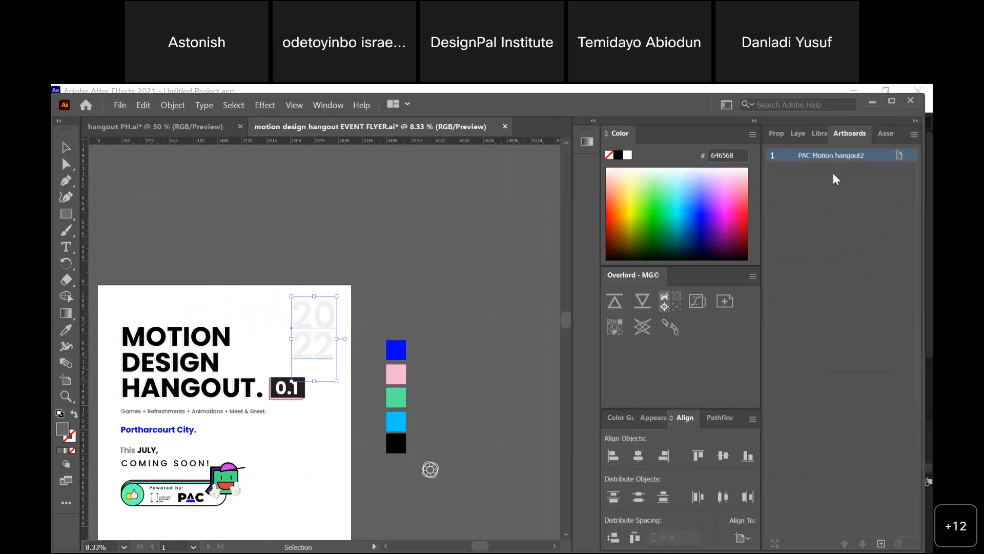
pyautogui.click(898, 156)
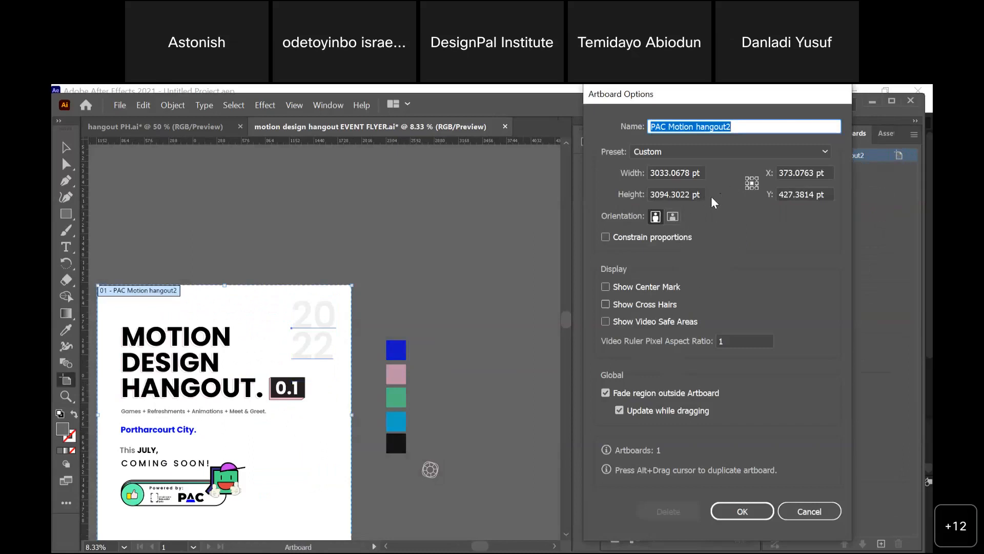
pyautogui.click(741, 511)
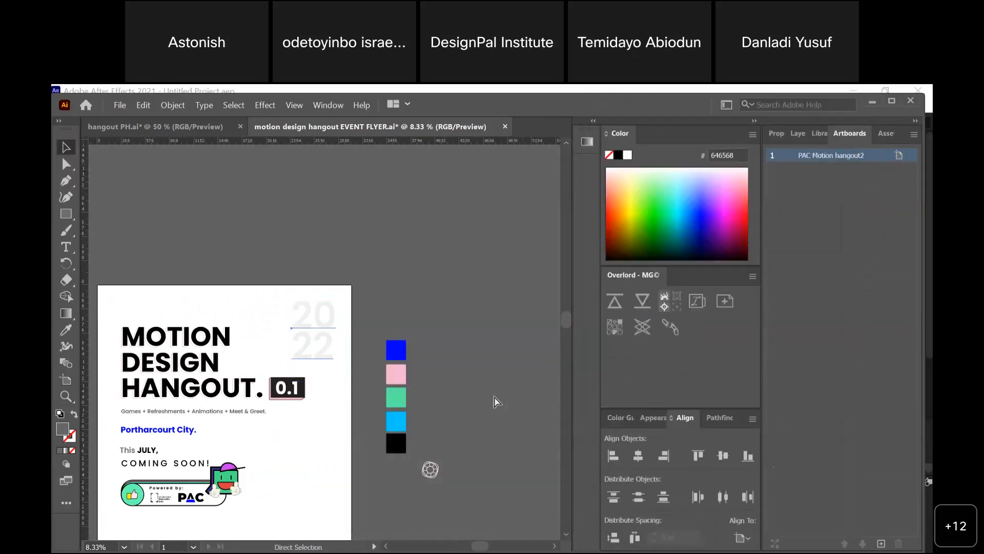
# - Delete the column of five colour swatches and the small round icon beside the flyer's artboard
pyautogui.hotkey('ctrl', '-')
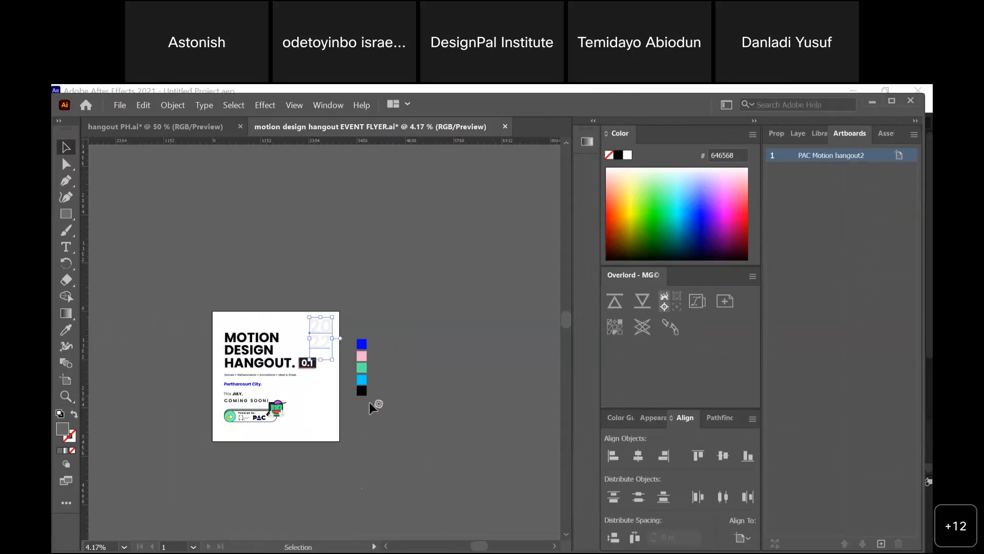
pyautogui.click(327, 404)
pyautogui.hotkey('ctrl', '+')
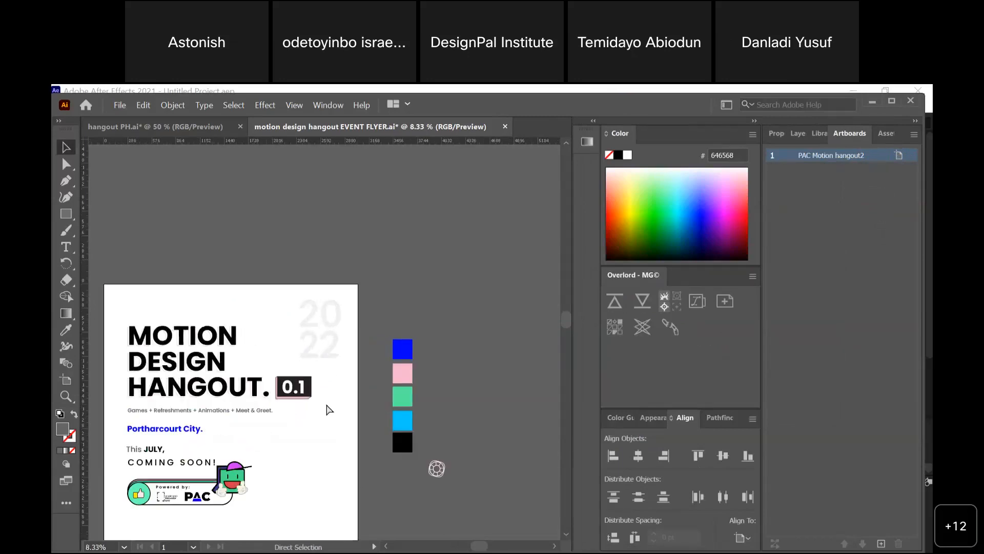
pyautogui.hotkey('ctrl', 'a')
pyautogui.press('Delete')
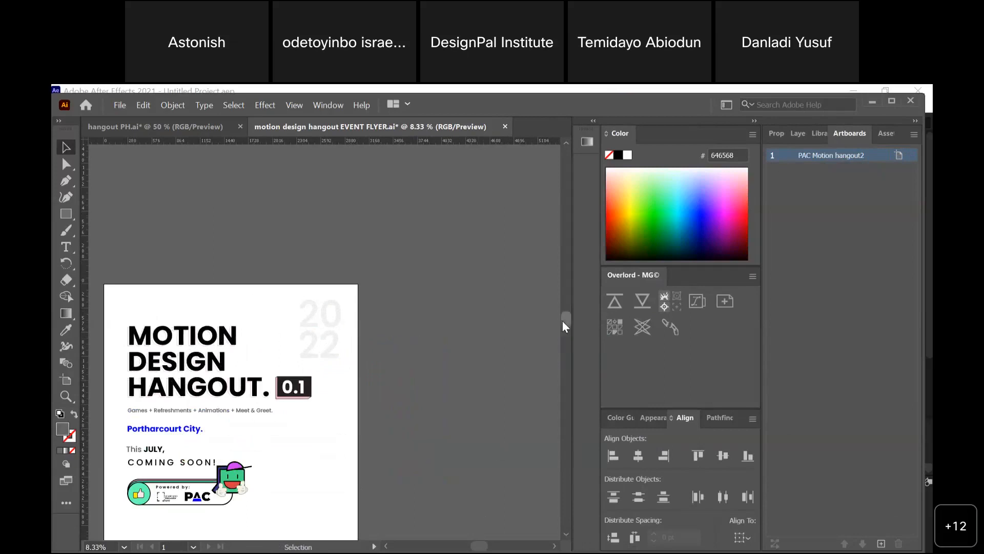
# - Check the character's artwork and hand beside the sponsor badge, and save the event flyer document
pyautogui.scroll(-5, 563, 338)
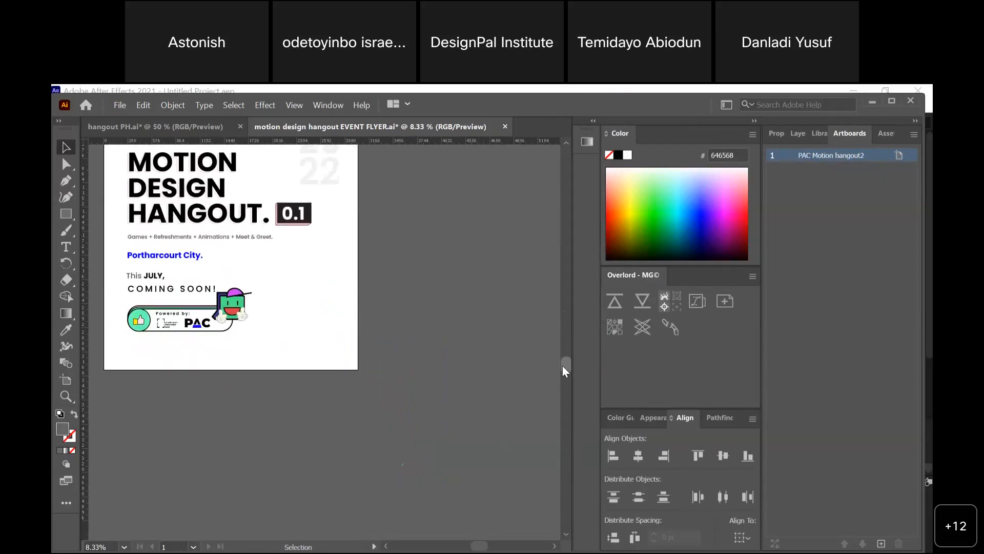
pyautogui.click(228, 315)
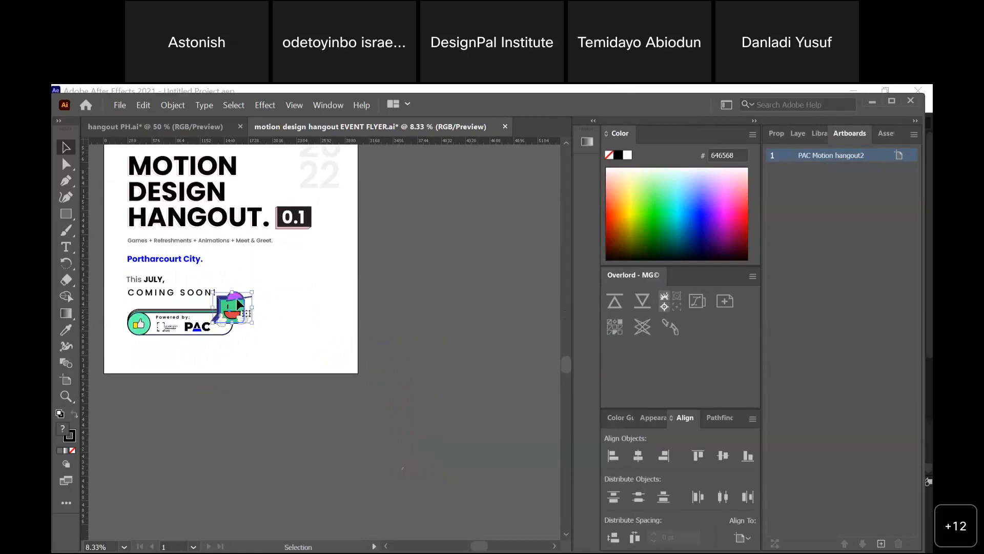
pyautogui.moveTo(251, 292)
pyautogui.mouseDown()
pyautogui.moveTo(243, 299)
pyautogui.moveTo(253, 295)
pyautogui.mouseUp()
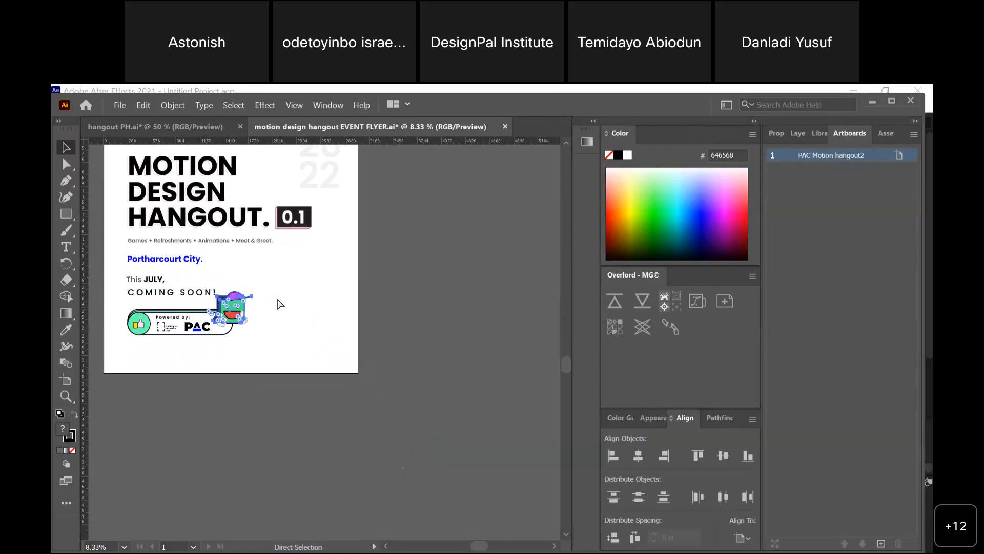
pyautogui.hotkey('ctrl', '+')
pyautogui.click(363, 312)
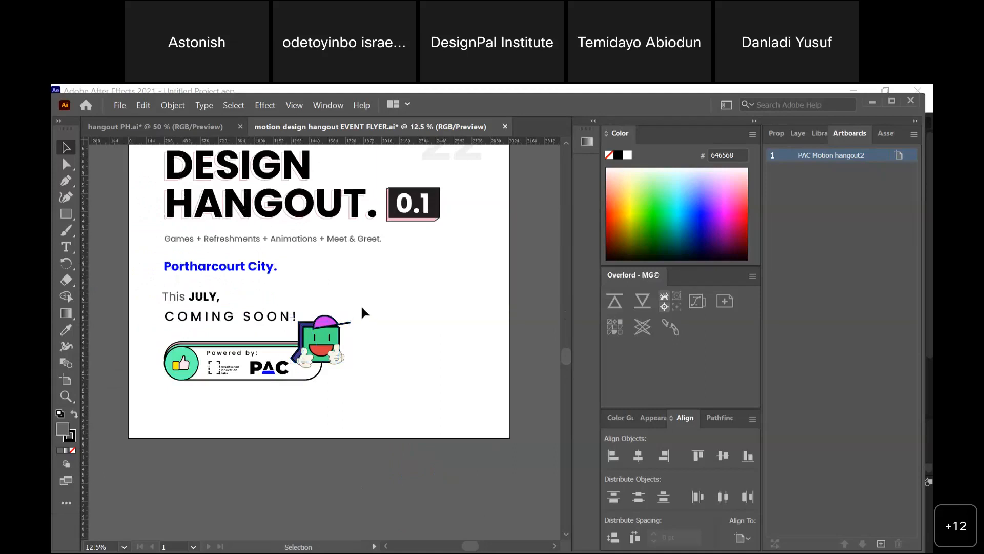
pyautogui.click(338, 355)
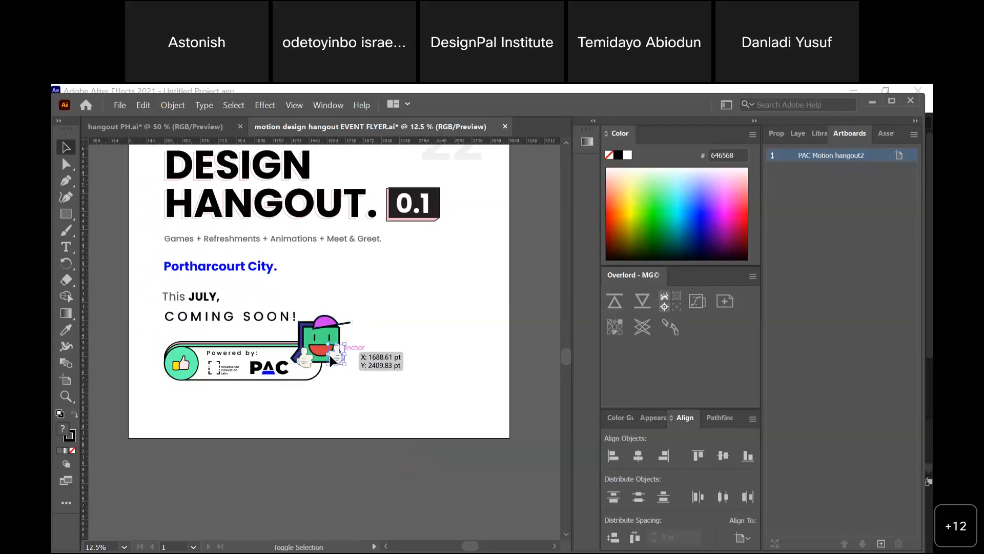
pyautogui.hotkey('ctrl', '-')
pyautogui.hotkey('ctrl', '-')
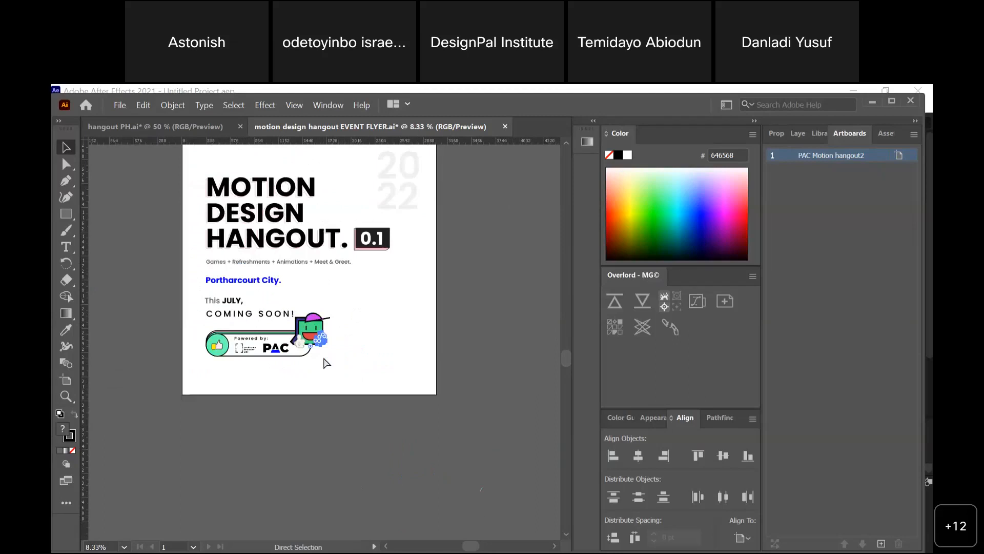
pyautogui.hotkey('ctrl', 's')
pyautogui.click(443, 315)
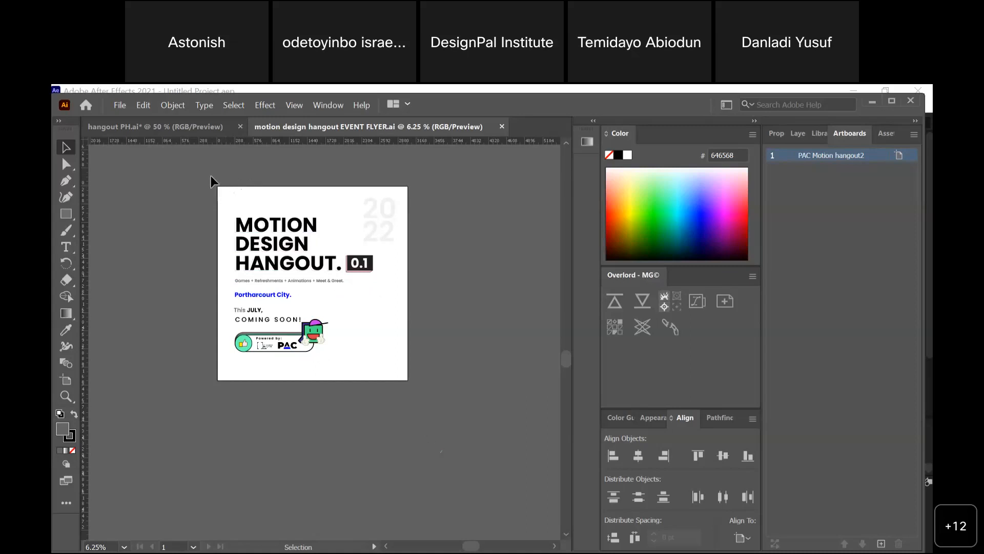
# - Examine the flyer's MOTION DESIGN HANGOUT title and the faint 20 22 text, selecting each in turn
pyautogui.moveTo(568, 354); pyautogui.dragTo(564, 332)
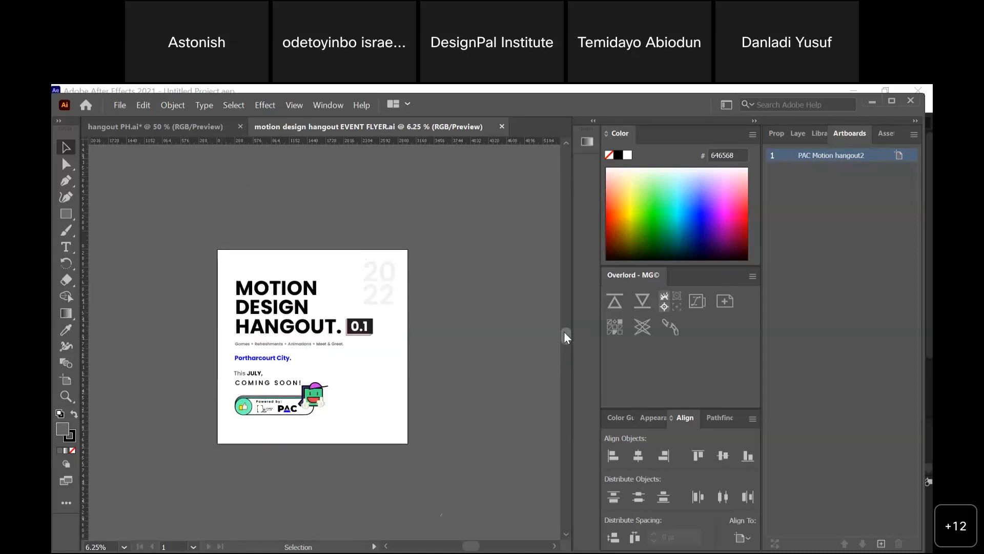
pyautogui.hotkey('ctrl', '=')
pyautogui.hotkey('ctrl', '=')
pyautogui.hotkey('ctrl', '-')
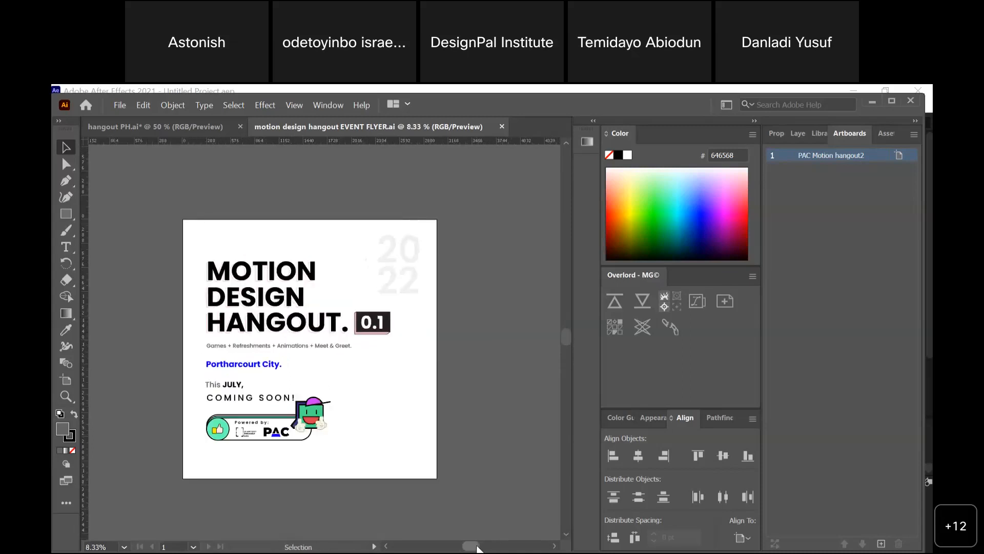
pyautogui.moveTo(477, 548); pyautogui.dragTo(473, 548)
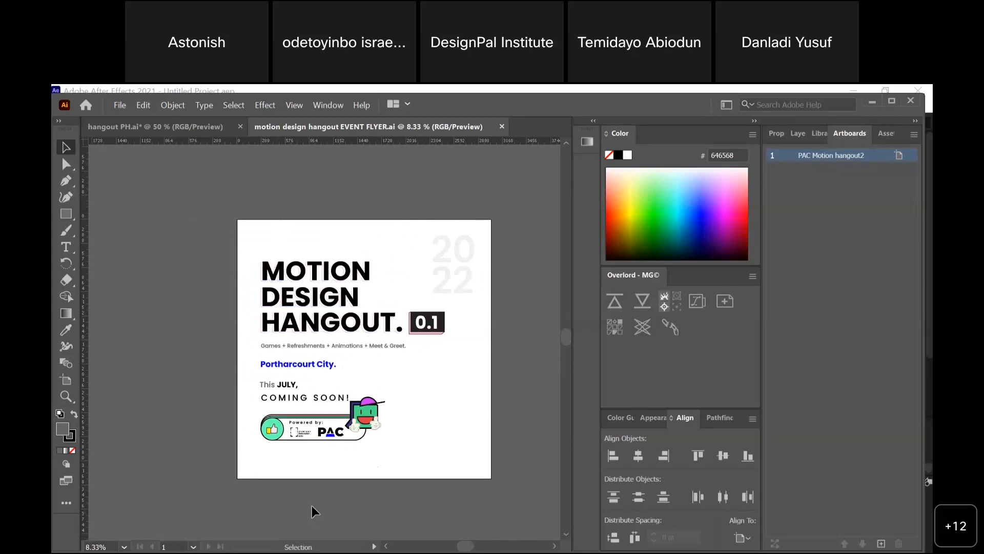
pyautogui.click(326, 268)
pyautogui.click(348, 222)
pyautogui.click(326, 274)
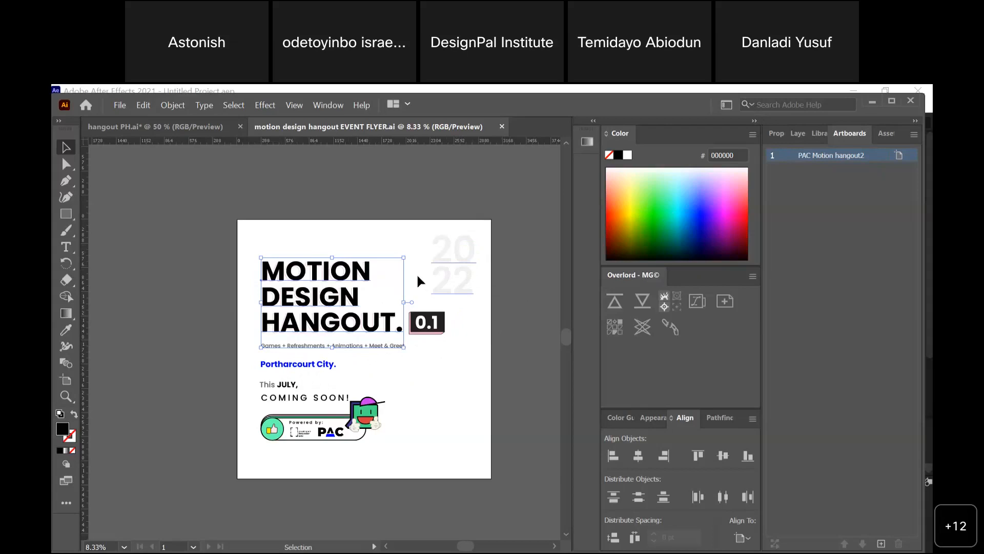
pyautogui.click(446, 253)
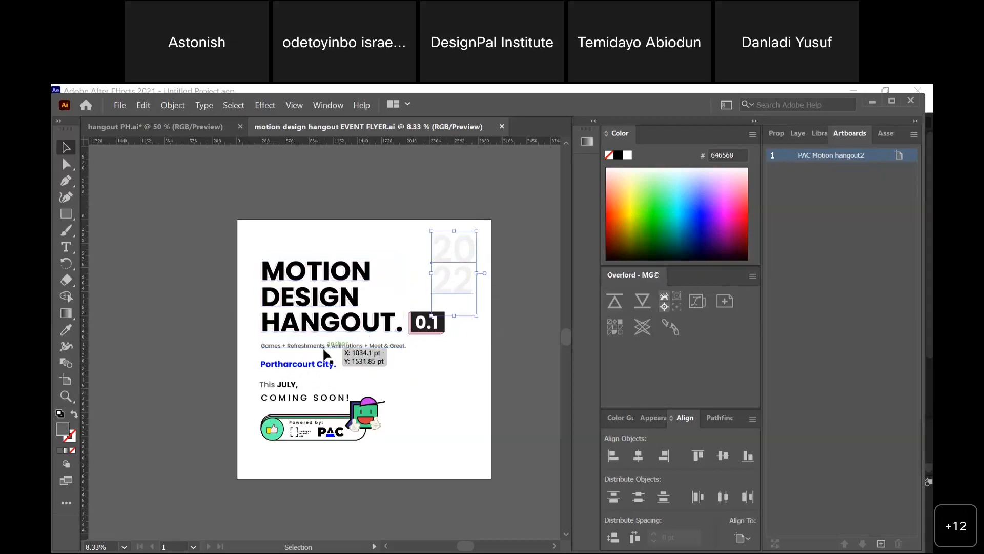
pyautogui.hotkey('ctrl', '=')
pyautogui.hotkey('ctrl', '=')
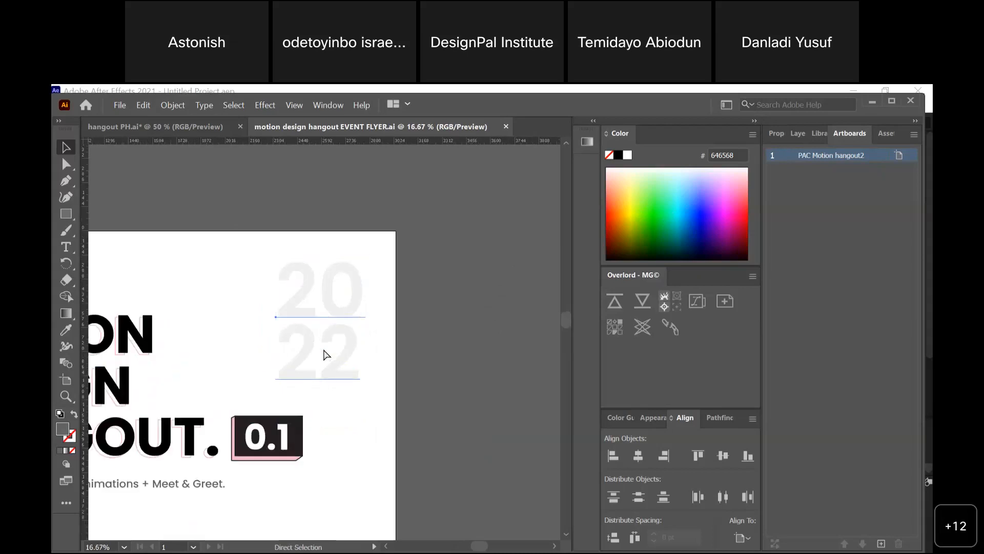
pyautogui.hotkey('ctrl', '-')
pyautogui.hotkey('ctrl', '-')
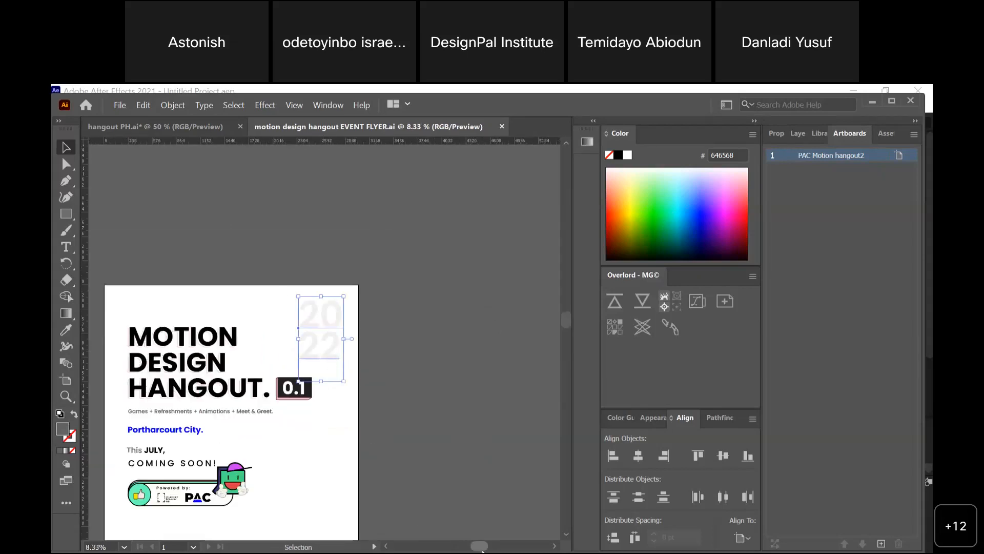
pyautogui.hscroll(-5, 482, 549)
pyautogui.hotkey('ctrl', '=')
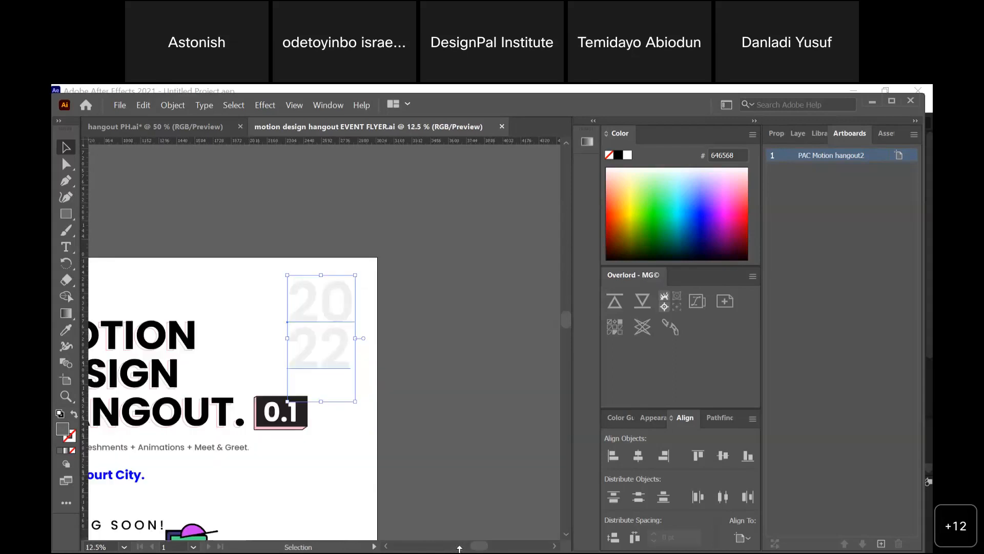
pyautogui.scroll(5, 564, 314)
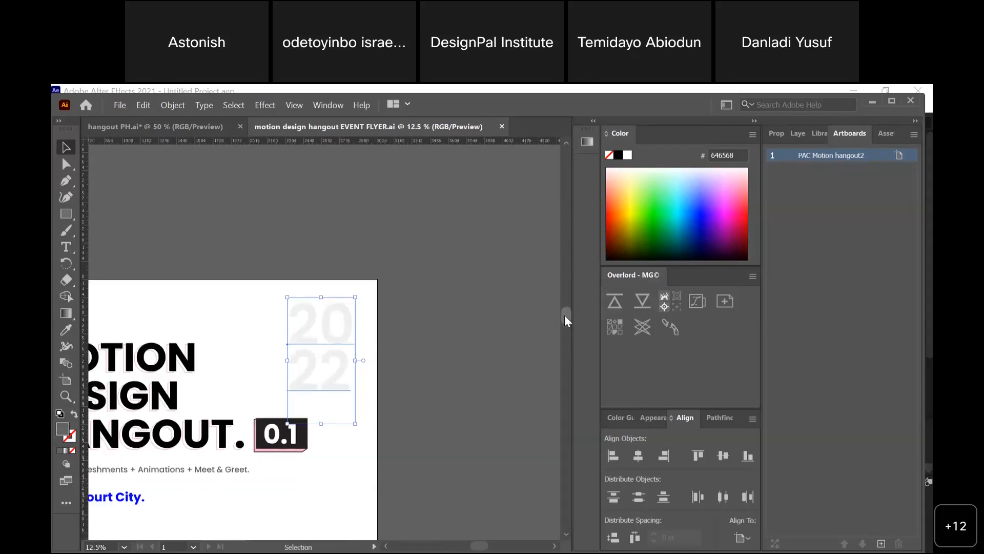
pyautogui.scroll(-10, 564, 315)
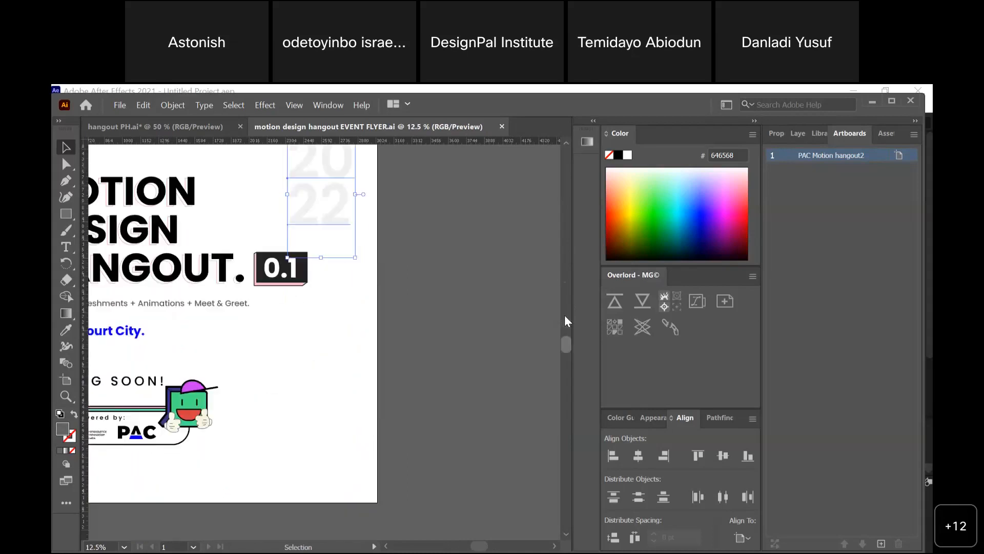
pyautogui.moveTo(484, 548); pyautogui.dragTo(468, 536)
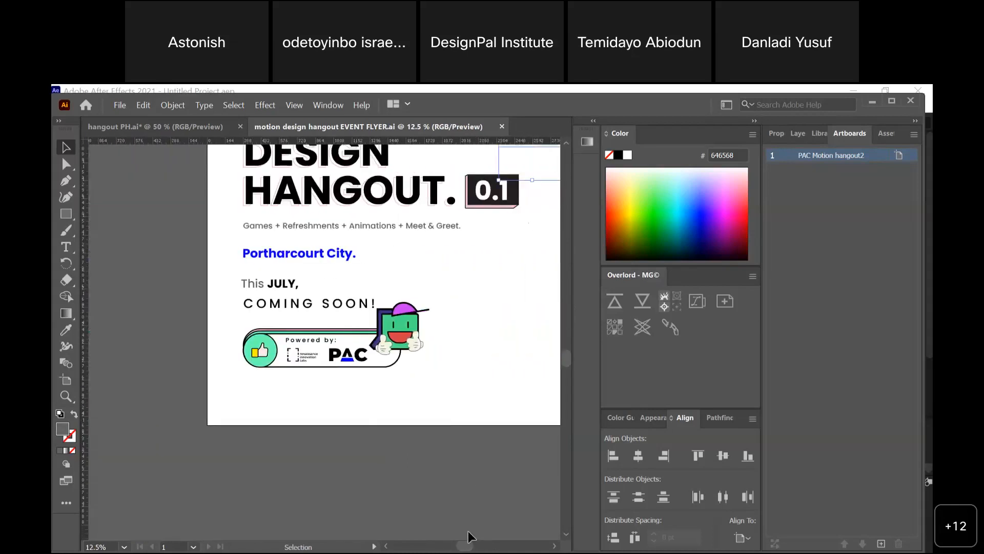
pyautogui.hotkey('ctrl', '-')
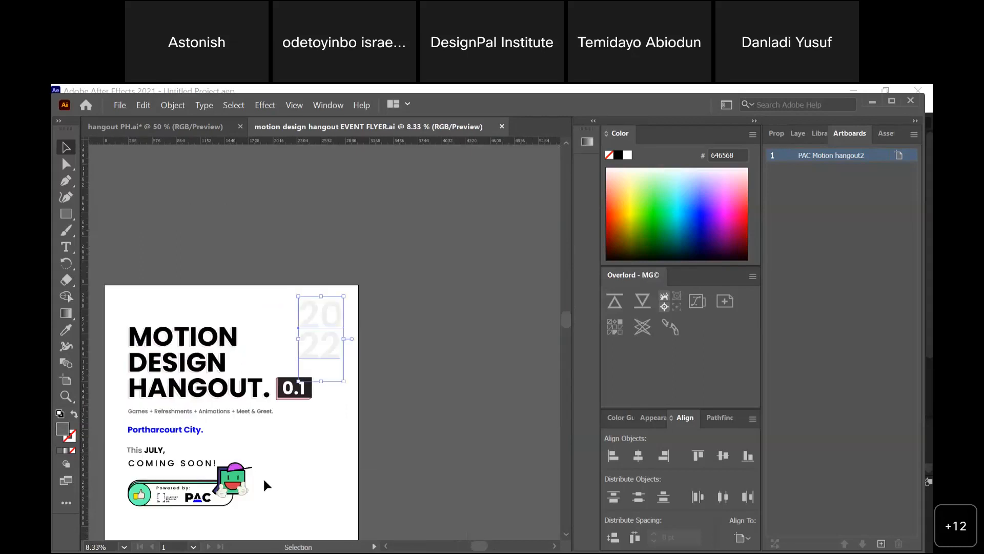
# - Examine the flyer's city and date lines, 0.1 label, Powered by text and sponsor logo as separate objects
pyautogui.moveTo(478, 544); pyautogui.dragTo(467, 548)
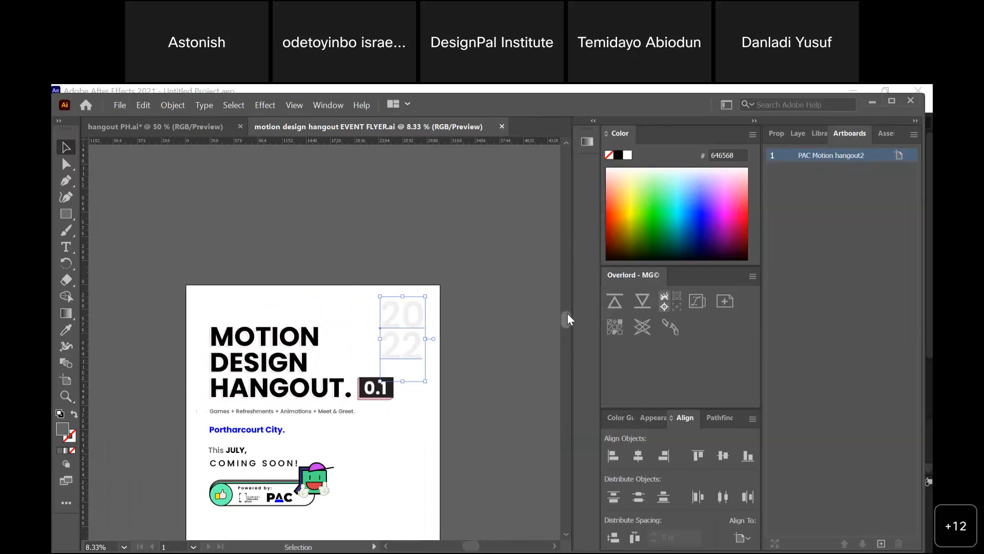
pyautogui.moveTo(567, 316); pyautogui.dragTo(568, 326)
pyautogui.click(245, 300)
pyautogui.click(237, 394)
pyautogui.moveTo(235, 407); pyautogui.dragTo(243, 391)
pyautogui.click(232, 413)
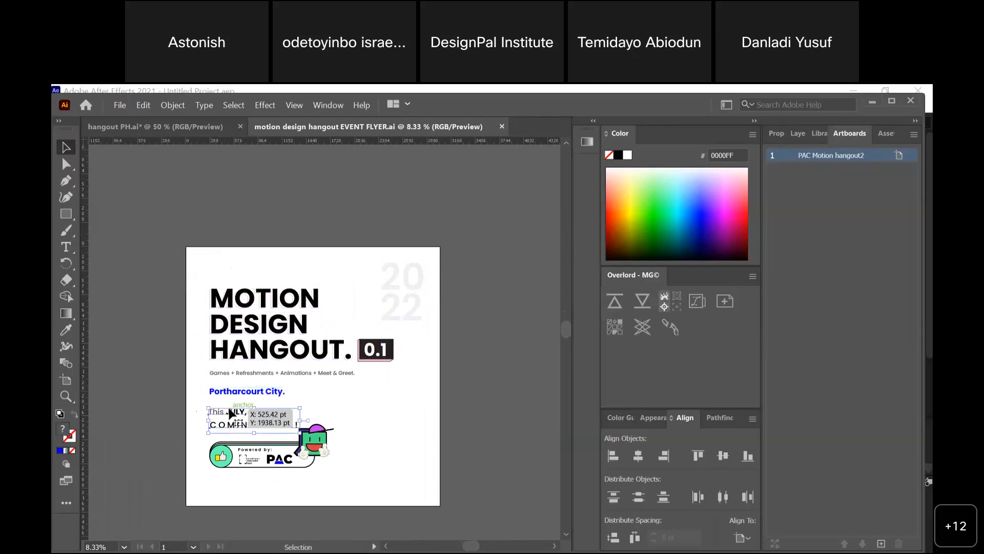
pyautogui.click(246, 454)
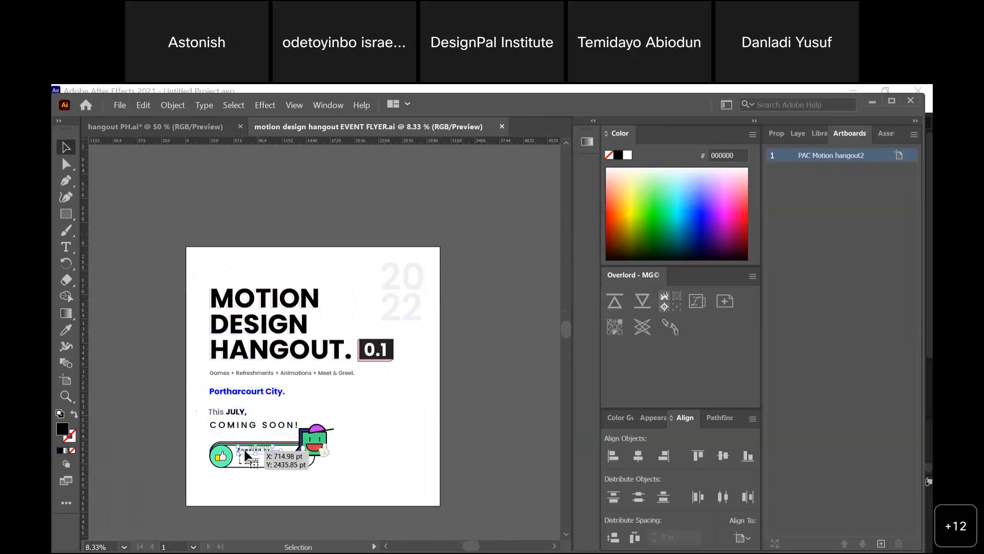
pyautogui.moveTo(246, 454); pyautogui.dragTo(392, 356)
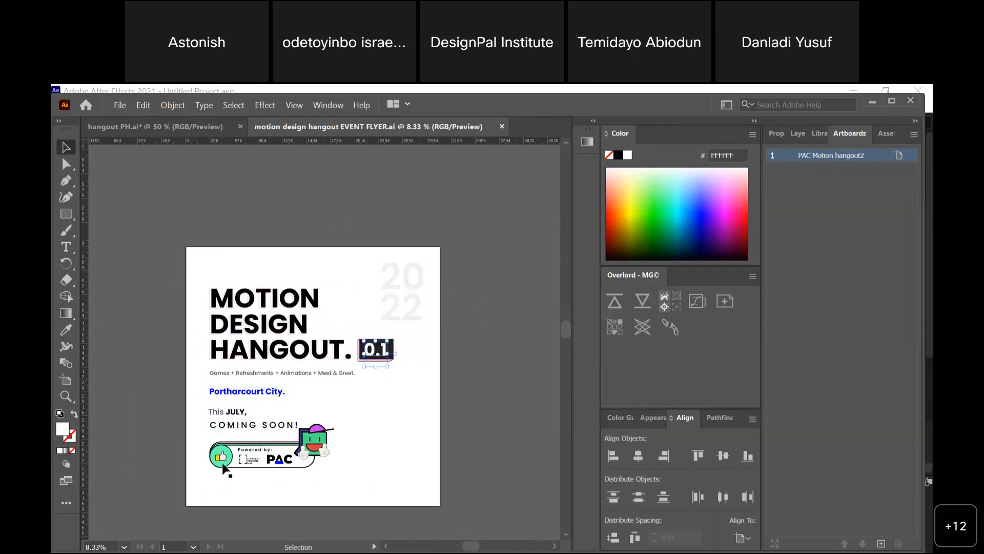
pyautogui.hotkey('ctrl', 'z')
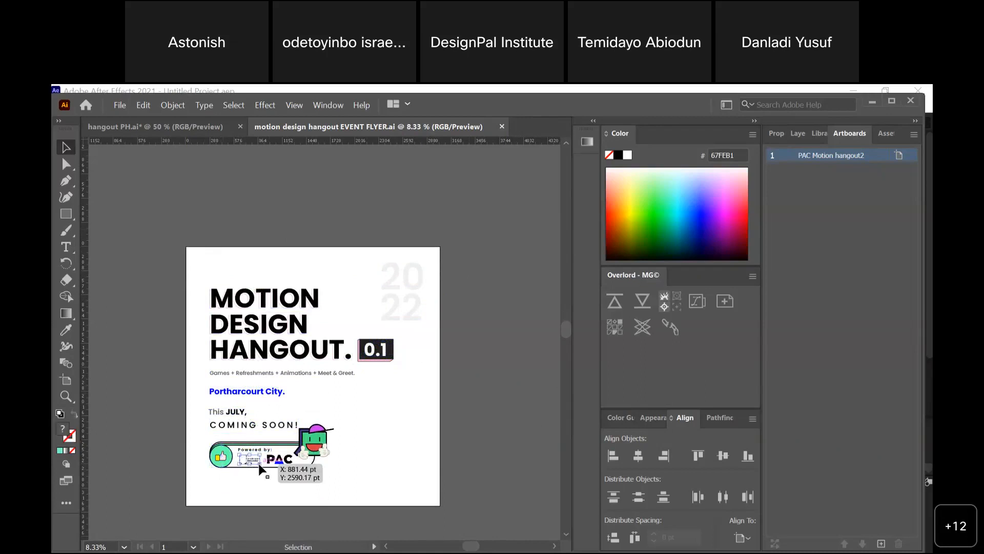
pyautogui.hotkey('ctrl', 'z')
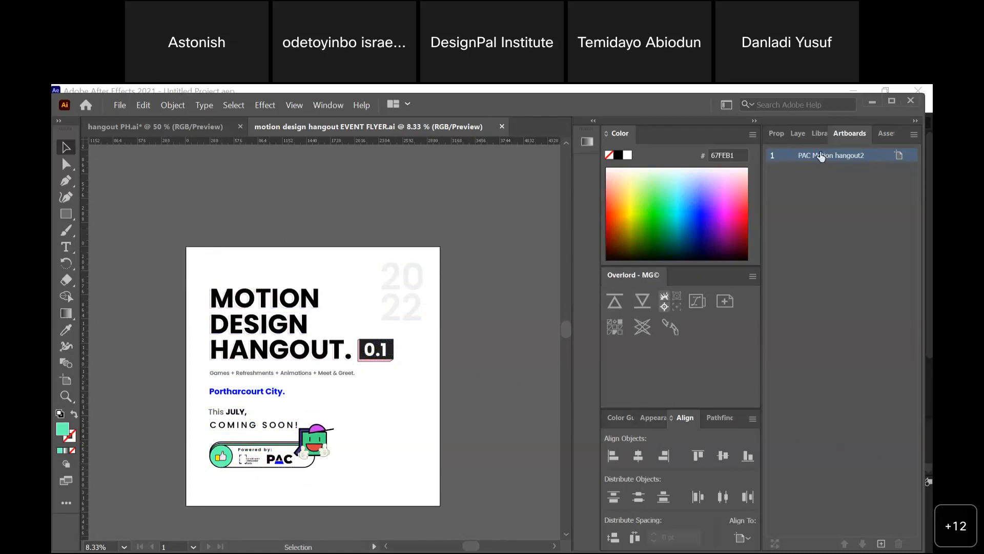
# - Maximize the application window and collapse Layer 1 in the document's layer list
pyautogui.click(819, 133)
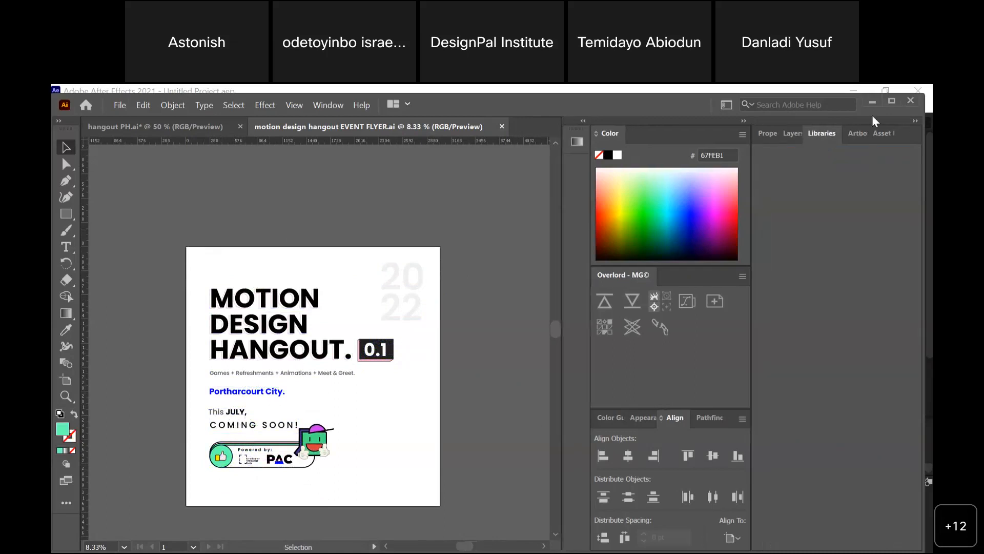
pyautogui.click(892, 101)
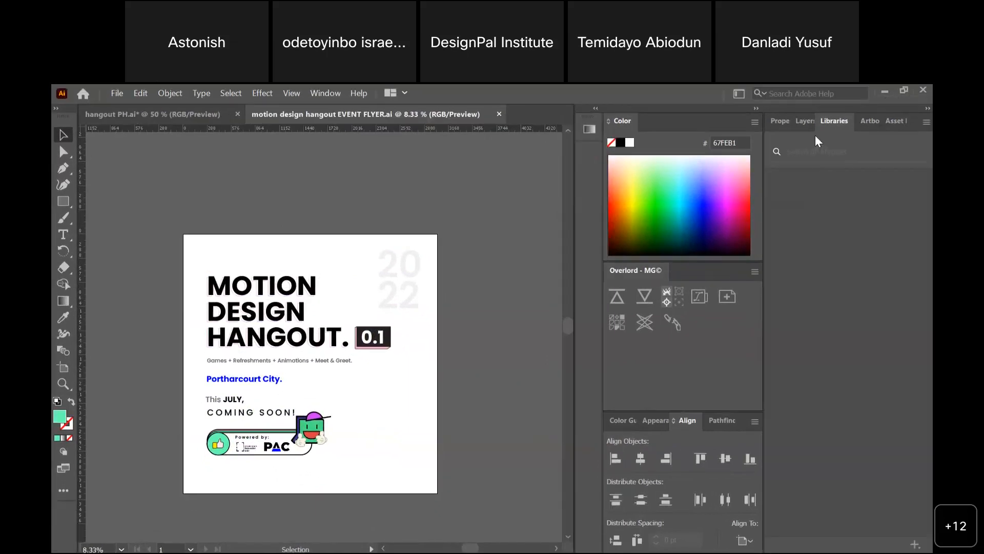
pyautogui.click(801, 122)
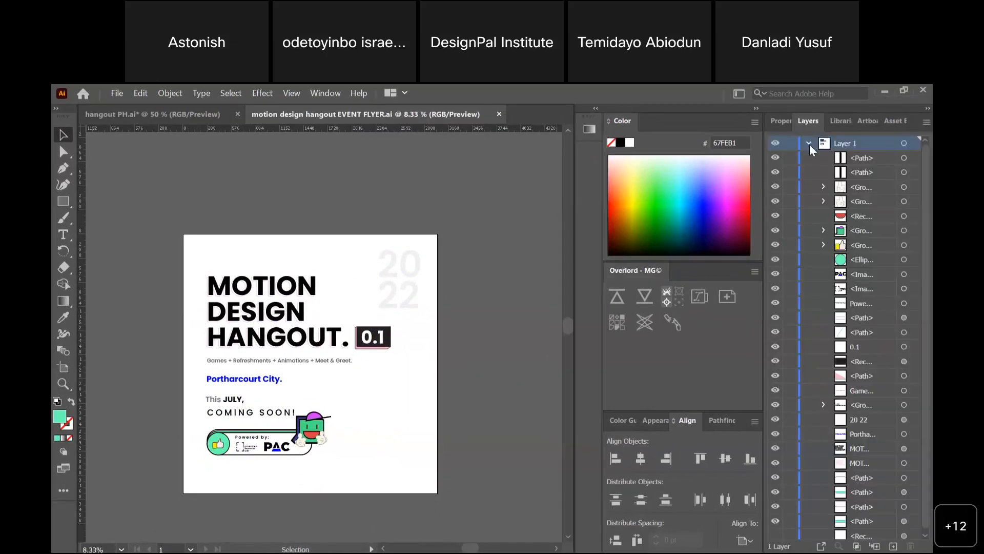
pyautogui.click(808, 144)
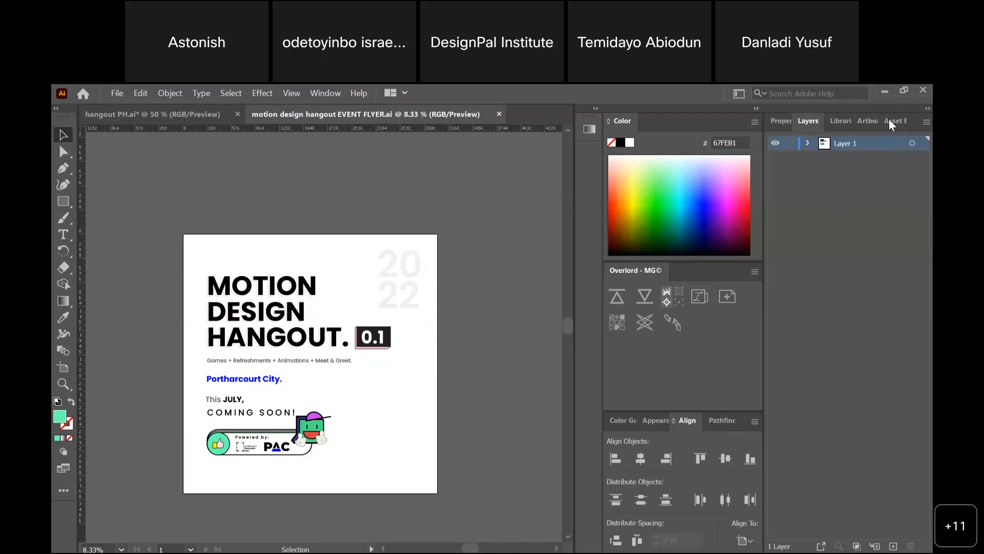
# - Open the options of the PAC Motion hangout2 artboard and copy its width value
pyautogui.click(868, 123)
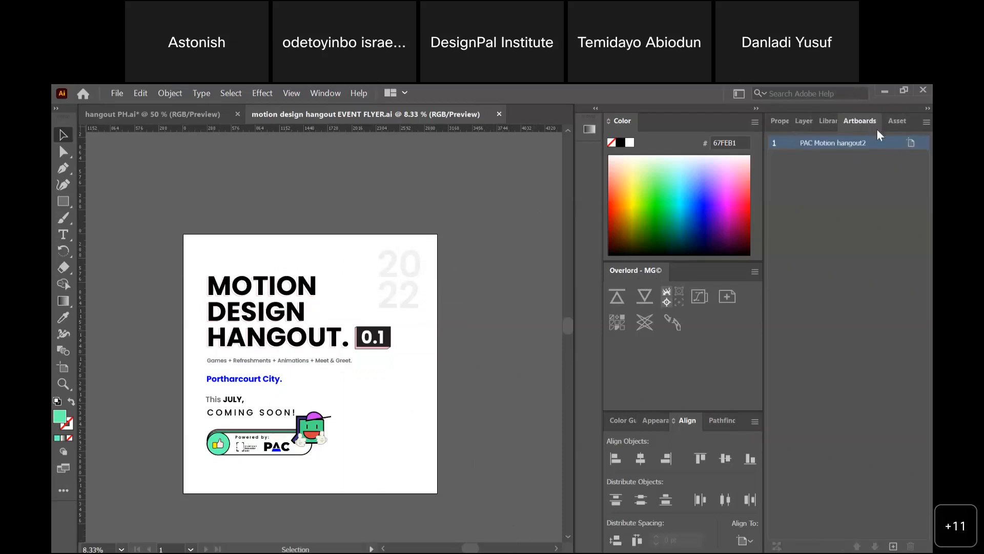
pyautogui.click(912, 143)
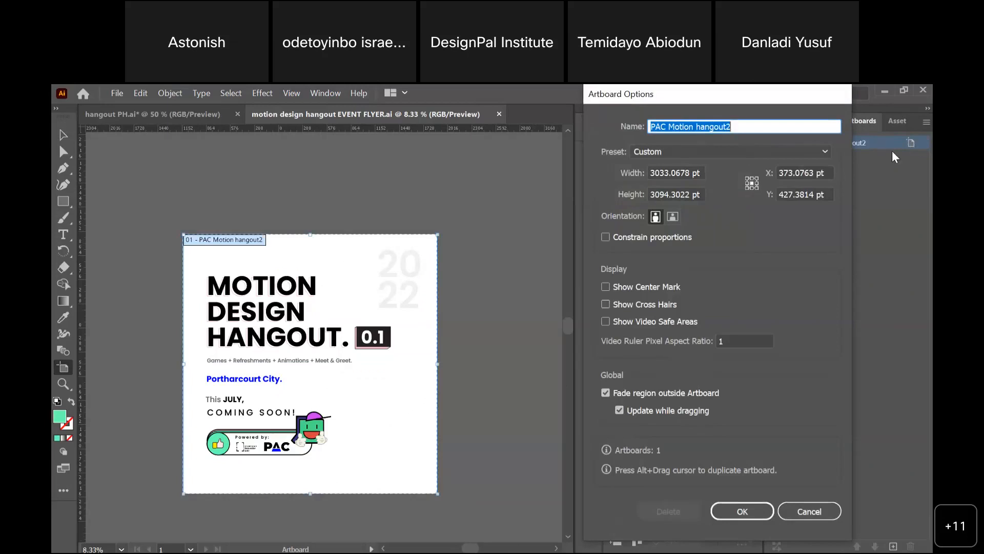
pyautogui.click(722, 174)
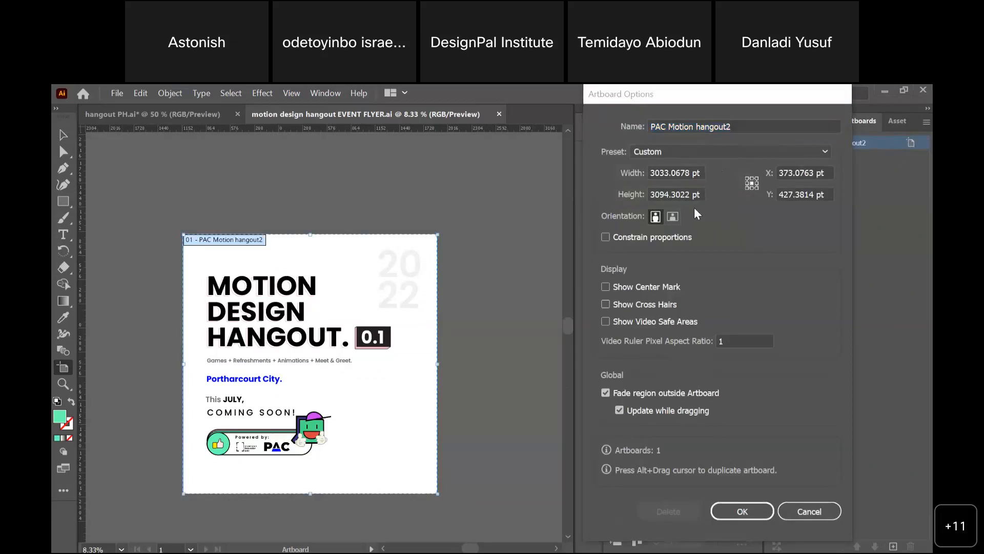
pyautogui.click(690, 171)
pyautogui.moveTo(691, 172); pyautogui.dragTo(611, 179)
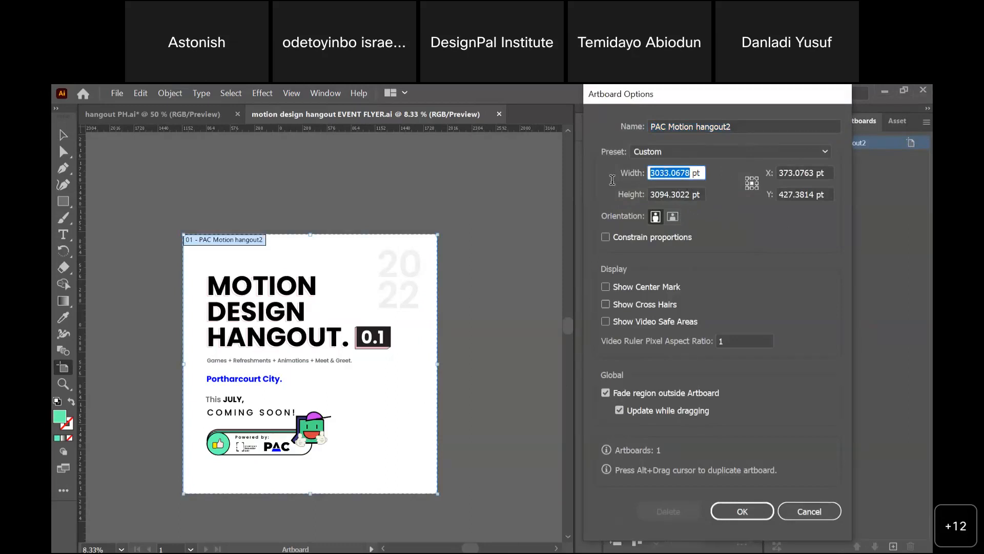
pyautogui.click(724, 151)
pyautogui.click(724, 148)
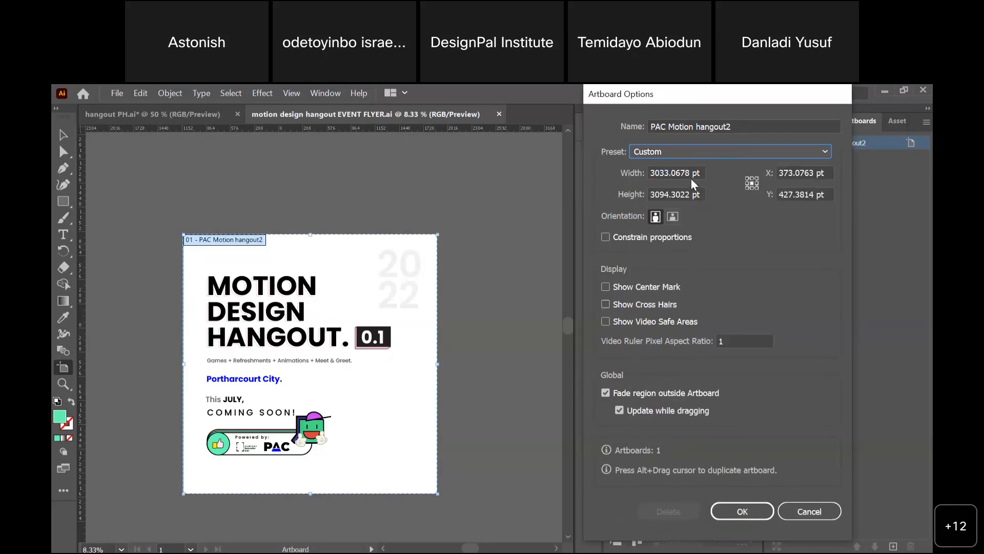
pyautogui.moveTo(690, 174); pyautogui.dragTo(580, 185)
pyautogui.hotkey('ctrl', 'c')
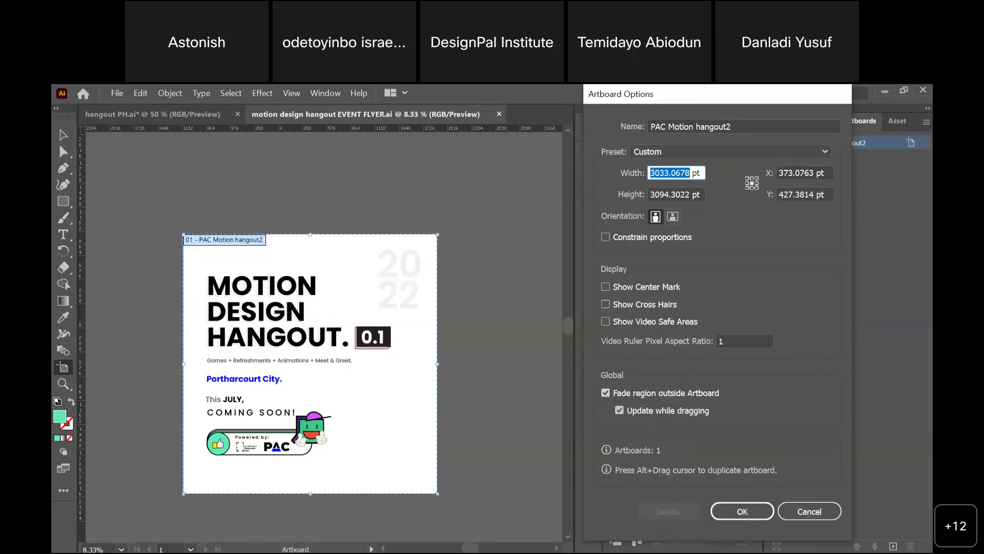
# - Switch to After Effects, start a new composition and set its width to the copied artboard value 3033.0678
pyautogui.hotkey('alt', 'Tab')
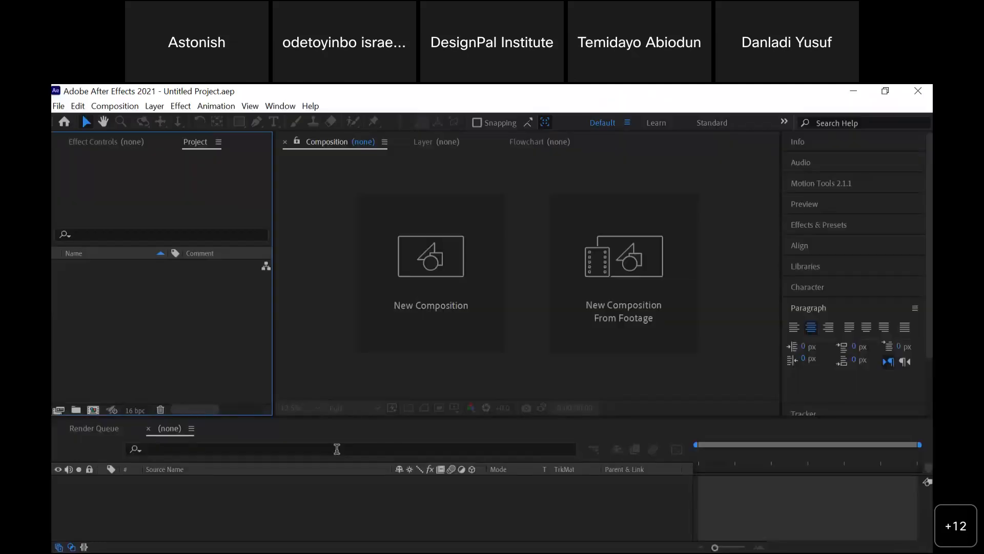
pyautogui.click(94, 411)
pyautogui.click(577, 234)
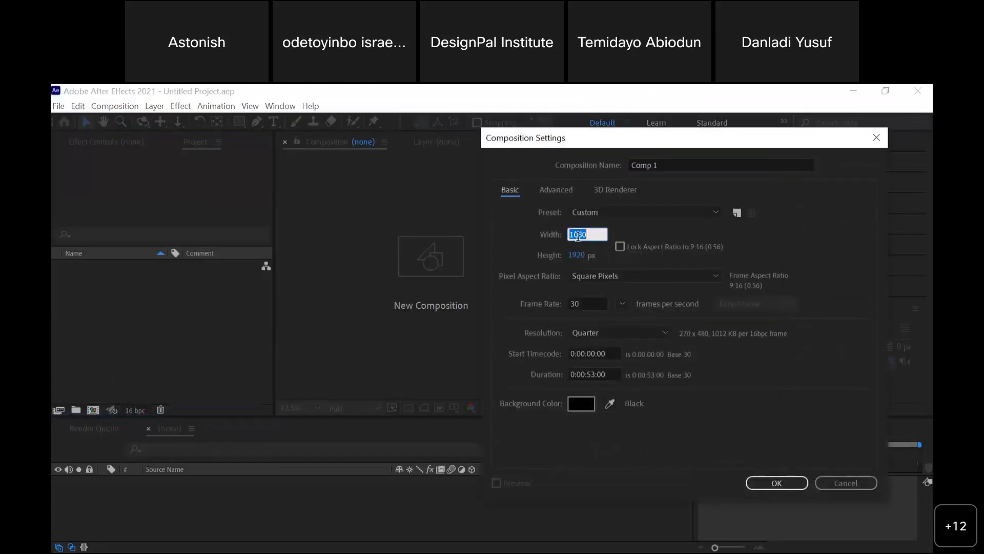
pyautogui.hotkey('ctrl', 'v')
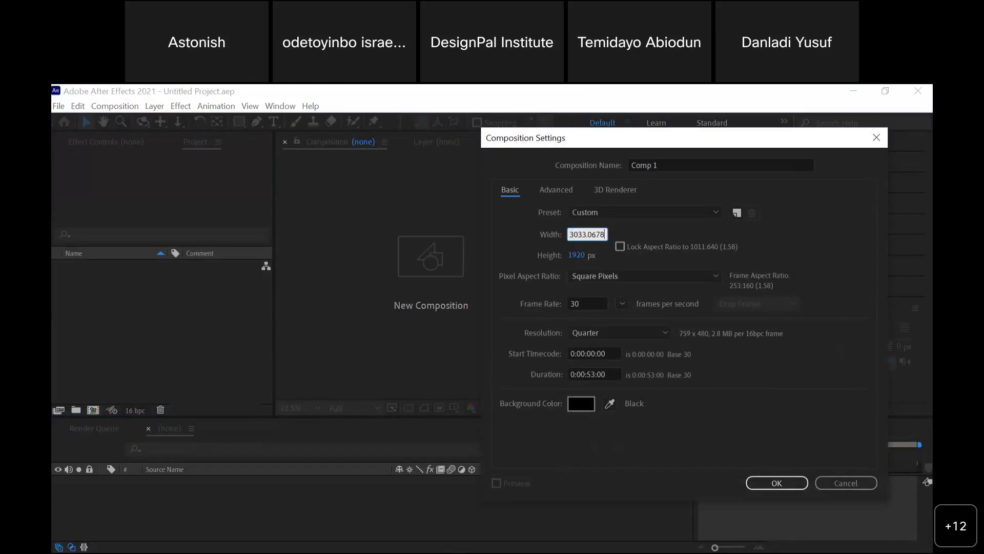
# - Copy the artboard's height from Illustrator and set the After Effects composition's height to 3094.3022
pyautogui.hotkey('alt', 'Tab')
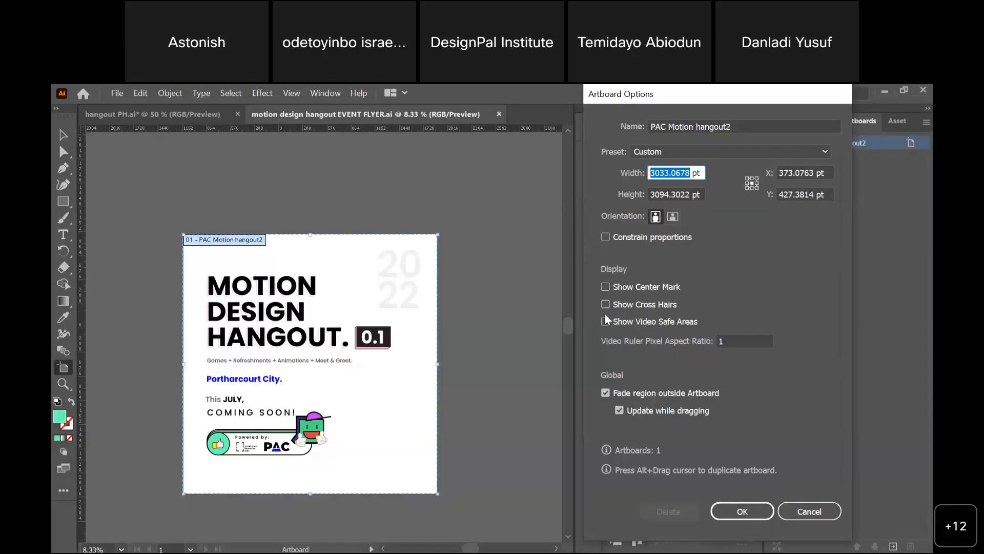
pyautogui.click(693, 194)
pyautogui.hotkey('ctrl', 'c')
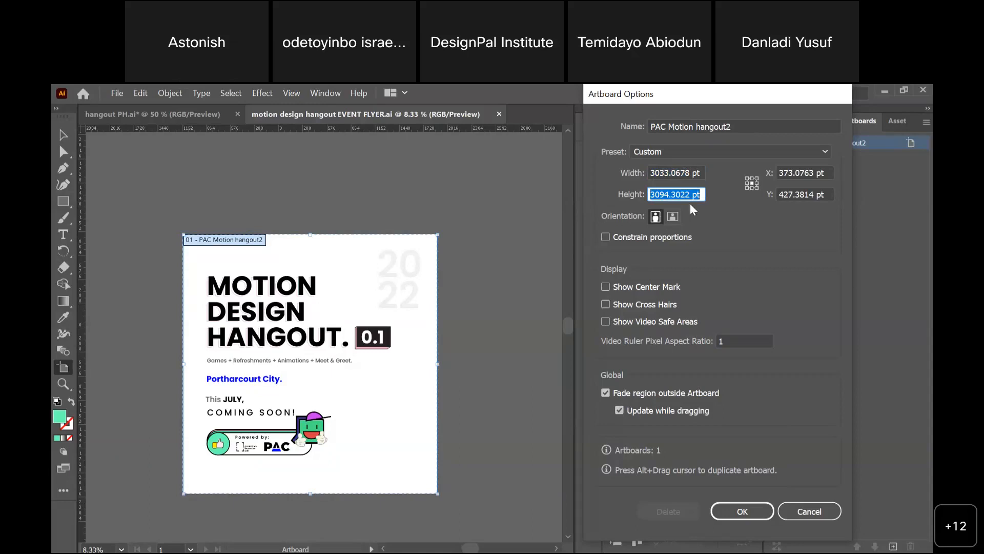
pyautogui.hotkey('alt', 'Tab')
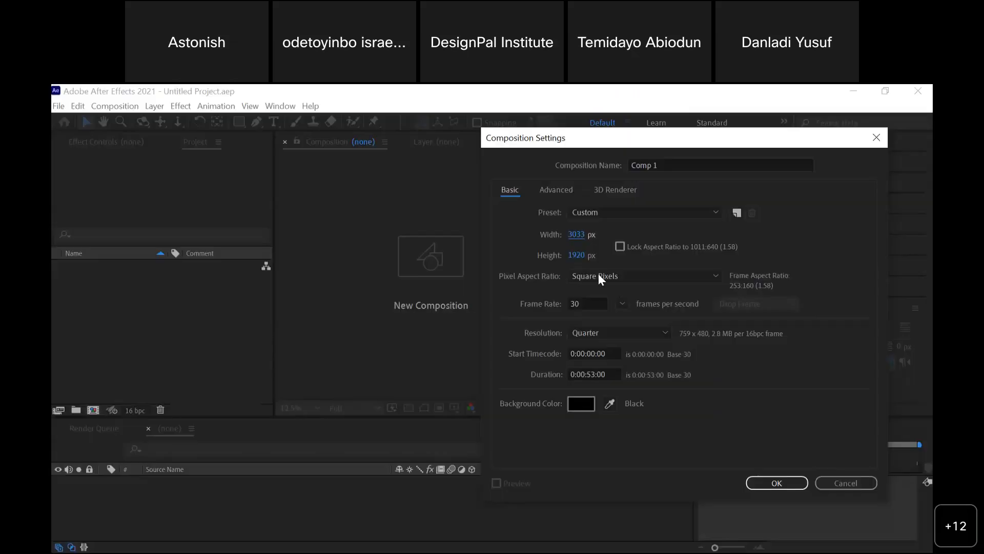
pyautogui.click(580, 256)
pyautogui.hotkey('ctrl', 'v')
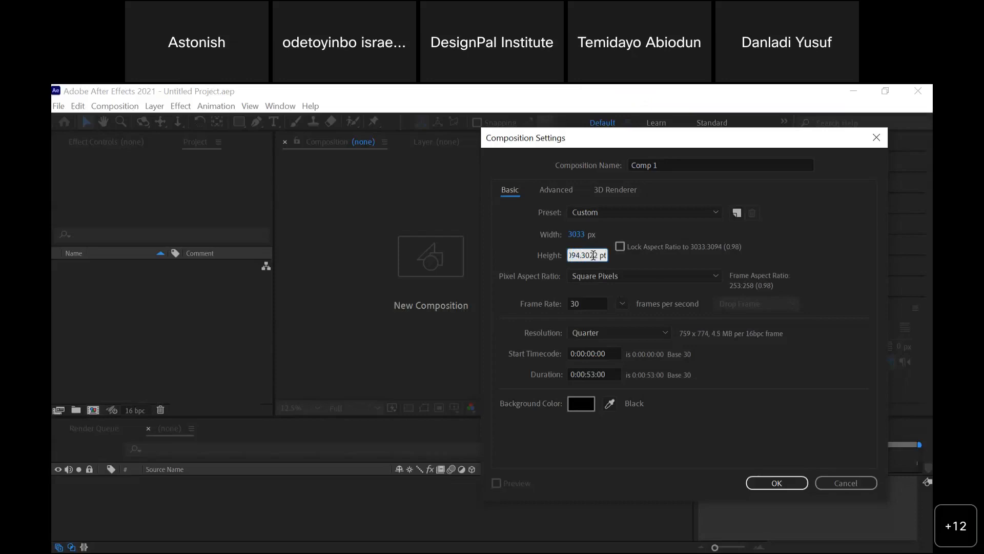
pyautogui.click(656, 266)
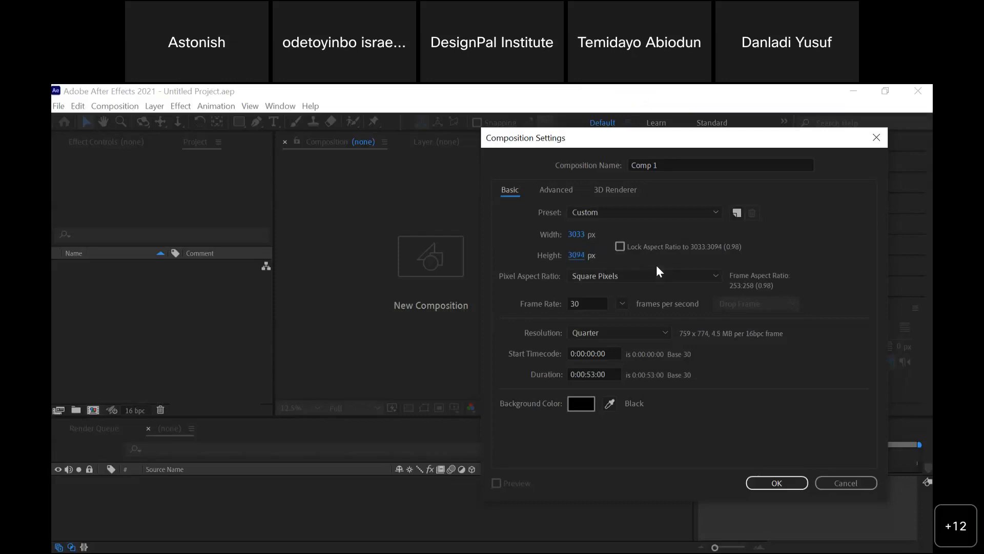
# - Name the composition Motion with a 20-second duration, create it and turn on its transparency grid
pyautogui.click(686, 163)
pyautogui.hotkey('ctrl', 'a')
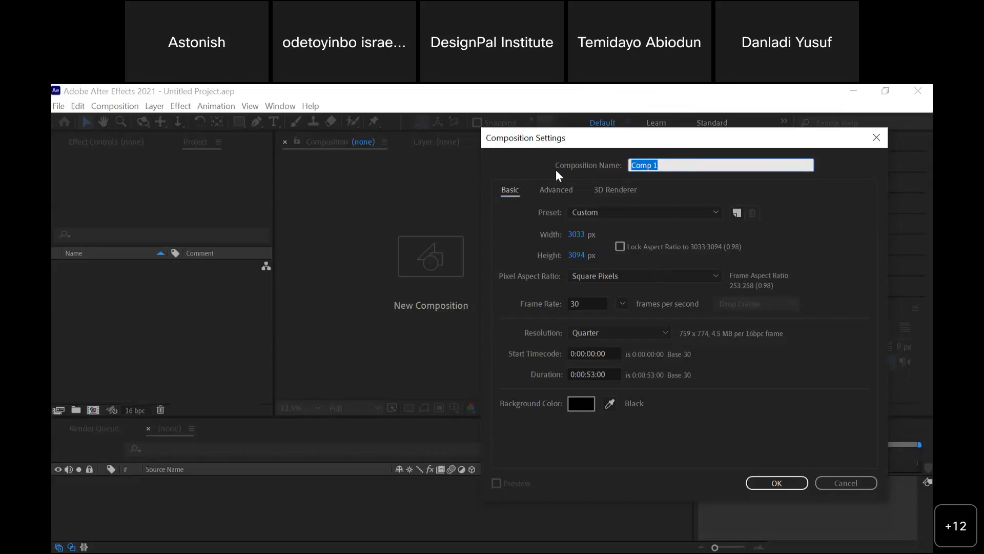
pyautogui.write('Motion')
pyautogui.click(590, 374)
pyautogui.moveTo(590, 374); pyautogui.dragTo(588, 374)
pyautogui.write('20')
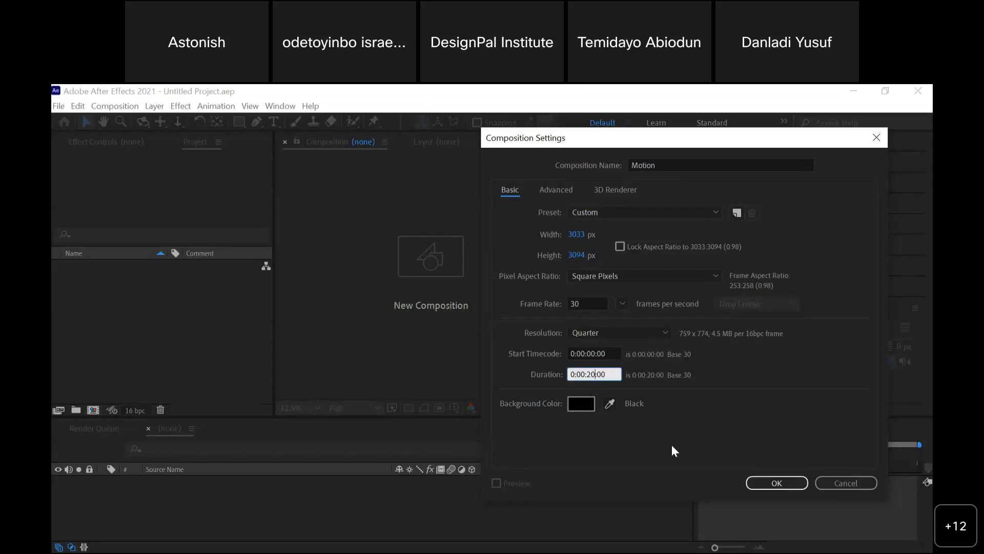
pyautogui.click(749, 484)
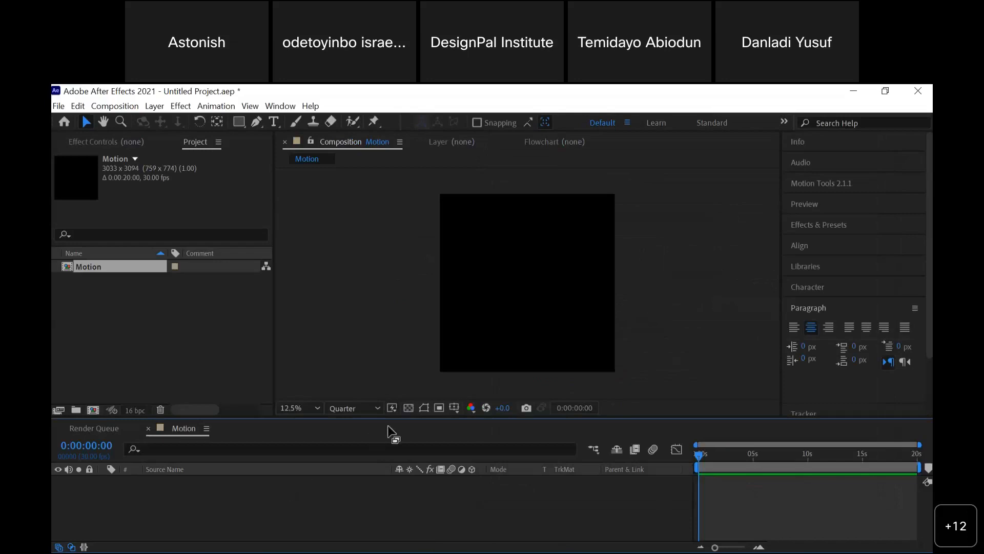
pyautogui.click(409, 408)
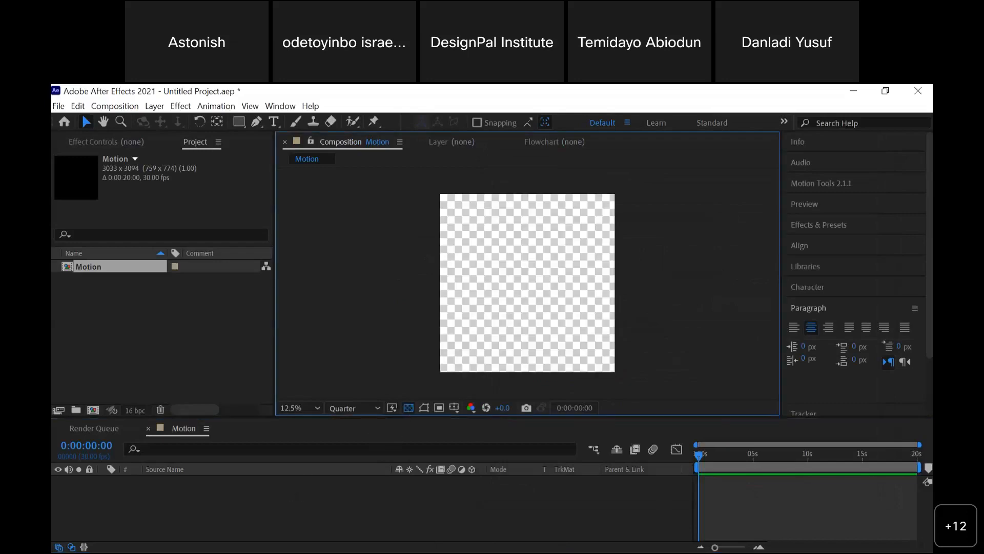
# - Return to Illustrator, close the artboard options and transfer the MOTION DESIGN HANGOUT. title to the Motion composition with Overlord
pyautogui.hotkey('alt', 'Tab')
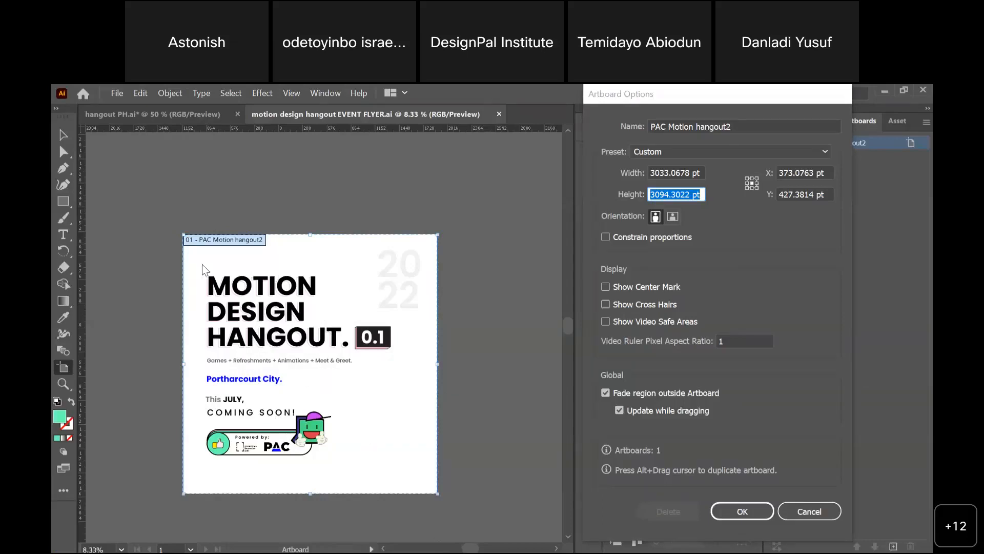
pyautogui.click(723, 512)
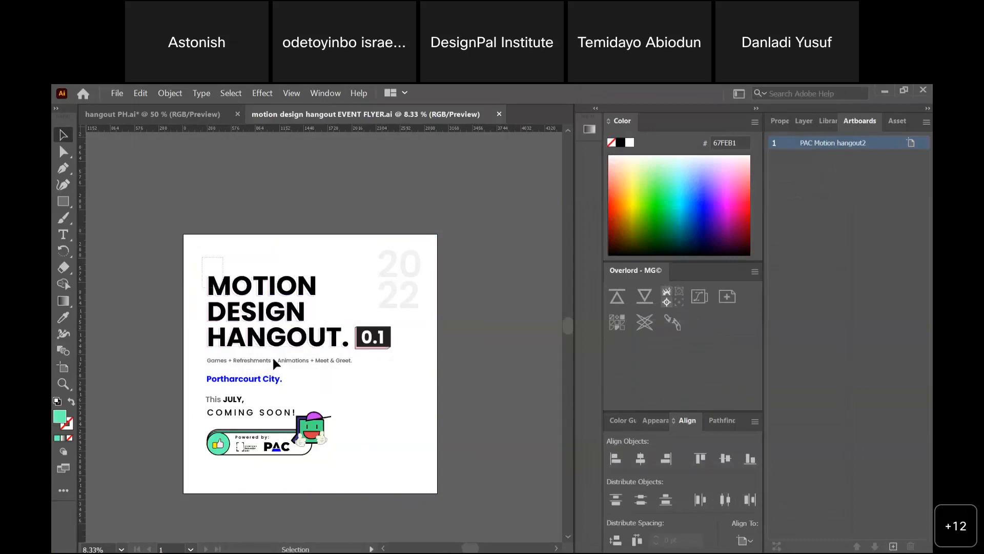
pyautogui.click(283, 350)
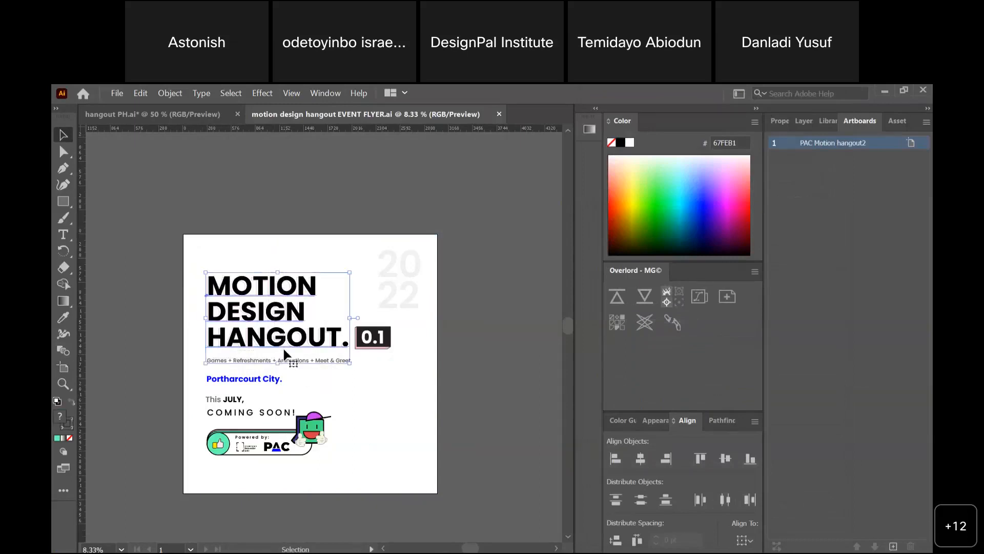
pyautogui.click(616, 298)
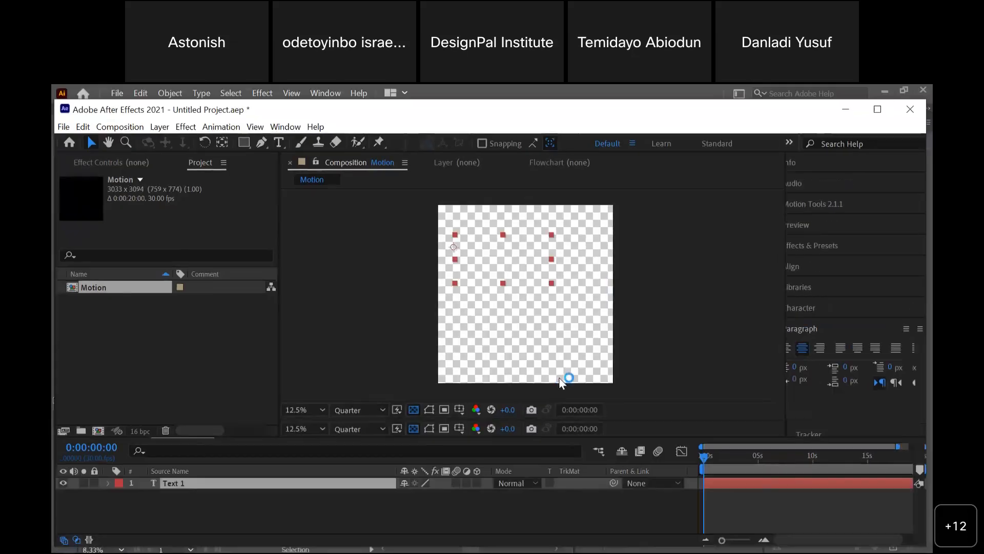
pyautogui.click(311, 525)
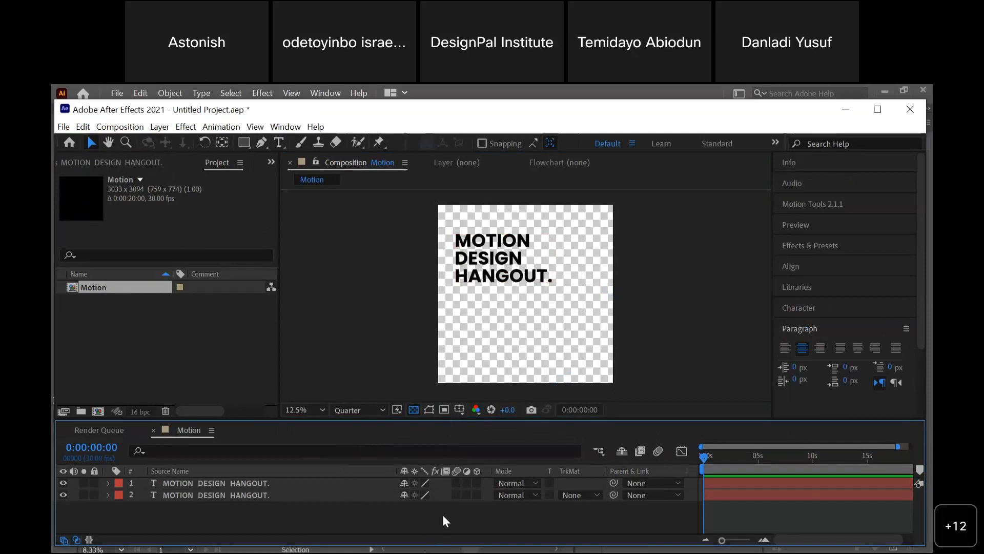
# - From Illustrator, transfer the Portharcourt City. text and the Games + Refreshments + Animations + Meet & Greet. line to After Effects with Overlord
pyautogui.hotkey('alt', 'Tab')
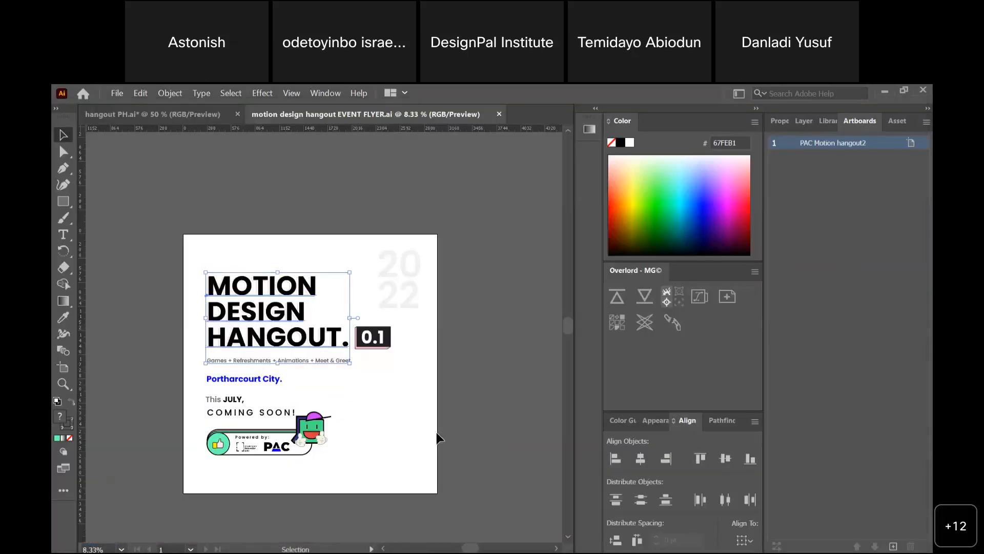
pyautogui.click(253, 379)
pyautogui.click(617, 298)
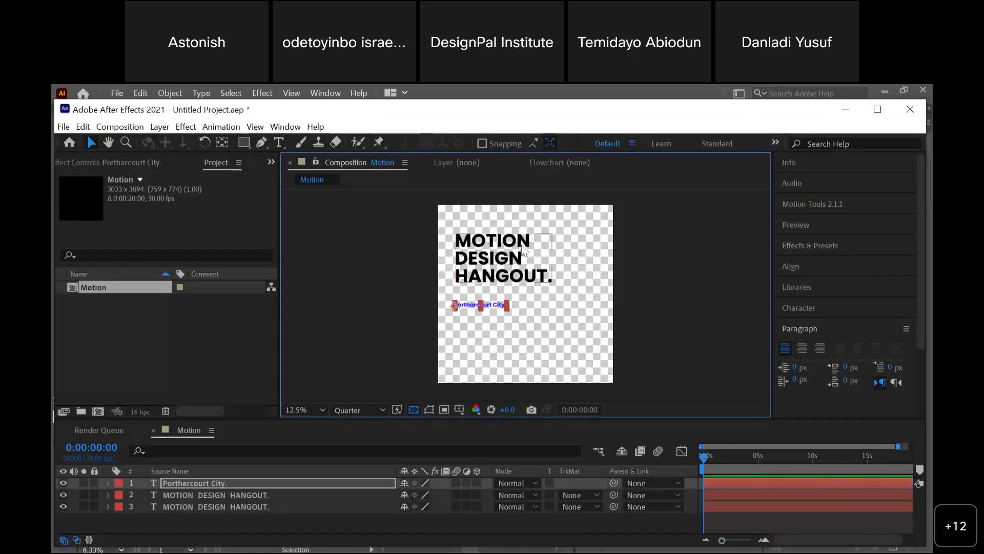
pyautogui.hotkey('alt', 'Tab')
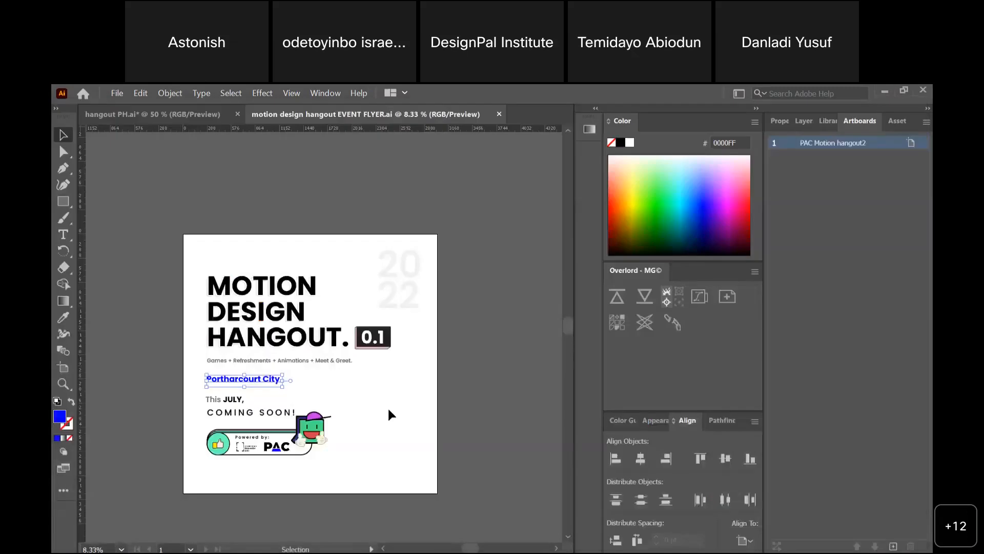
pyautogui.click(334, 362)
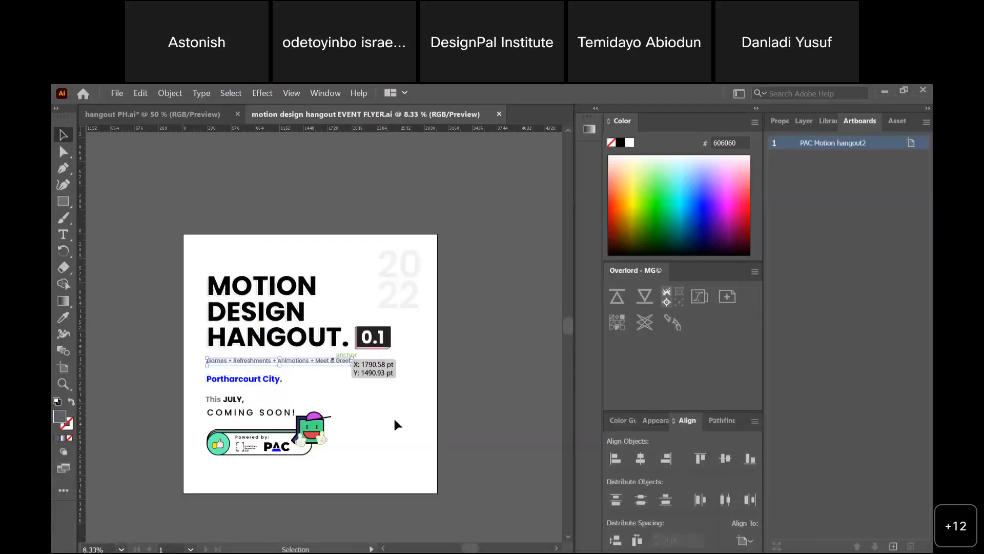
pyautogui.click(616, 298)
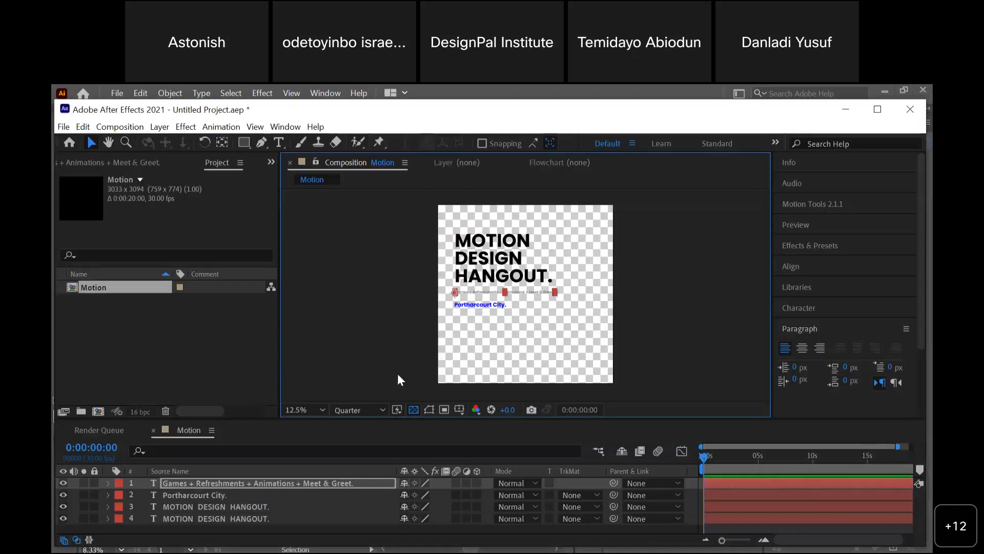
# - From Illustrator, transfer the Powered by badge group with its sponsor logos to the Motion composition with Overlord
pyautogui.click(457, 546)
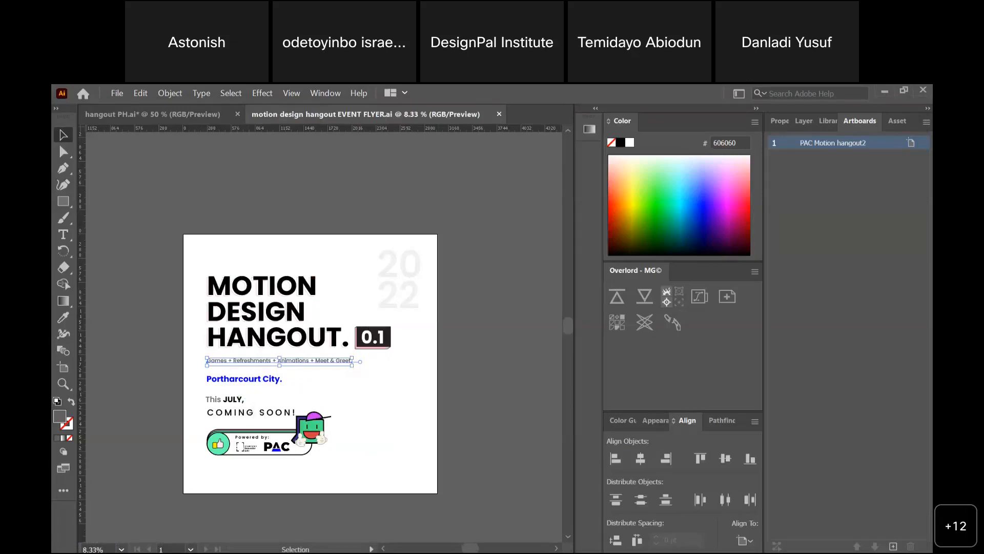
pyautogui.hotkey('alt', 'Tab')
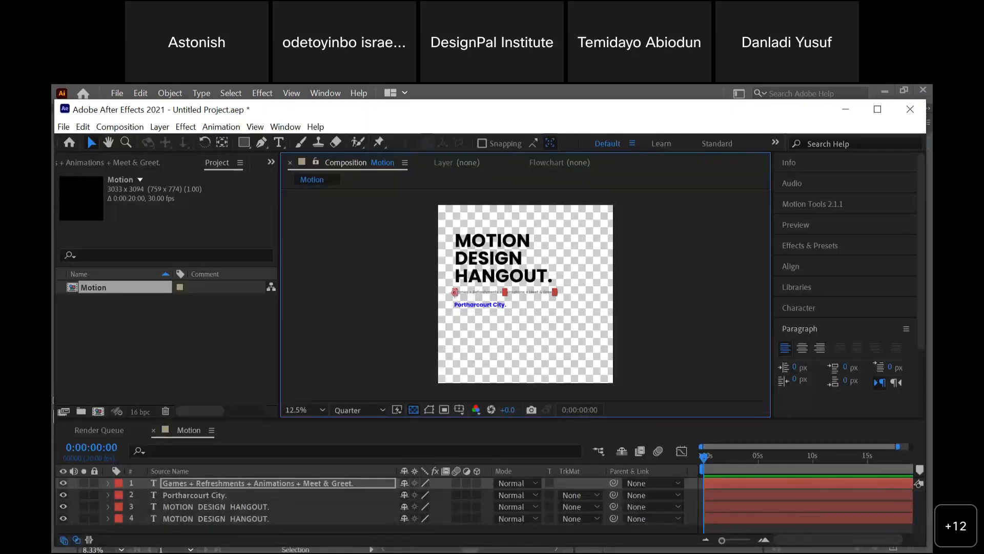
pyautogui.hotkey('alt', 'Tab')
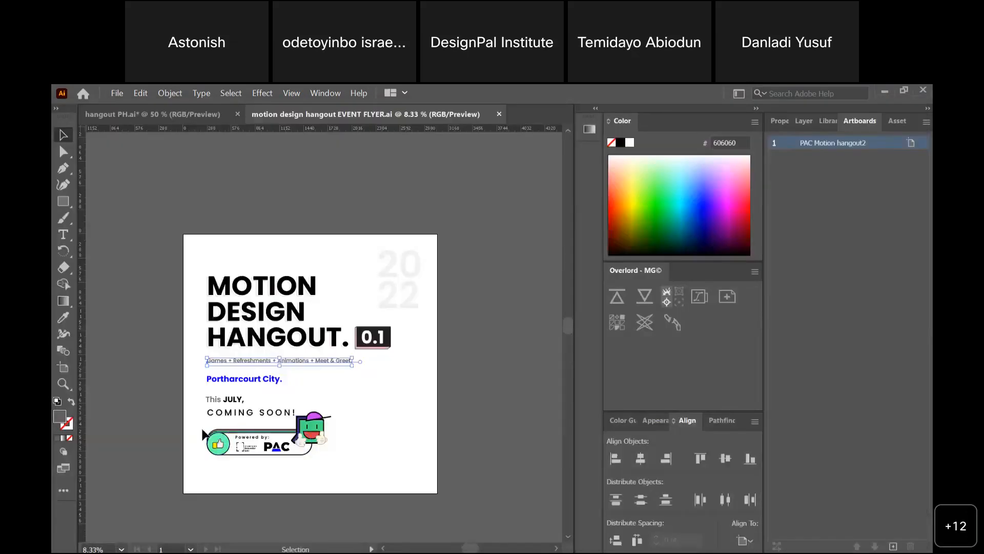
pyautogui.click(273, 462)
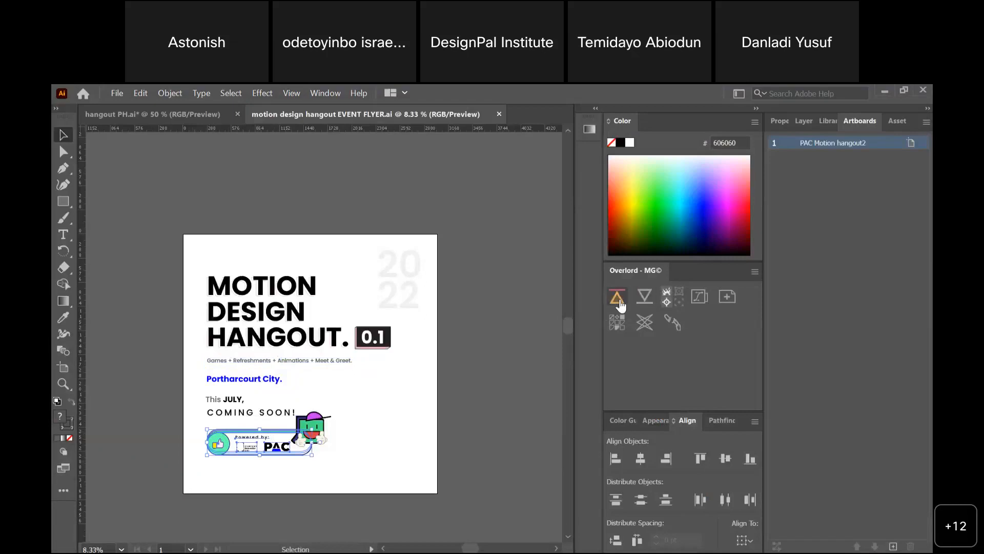
pyautogui.click(618, 298)
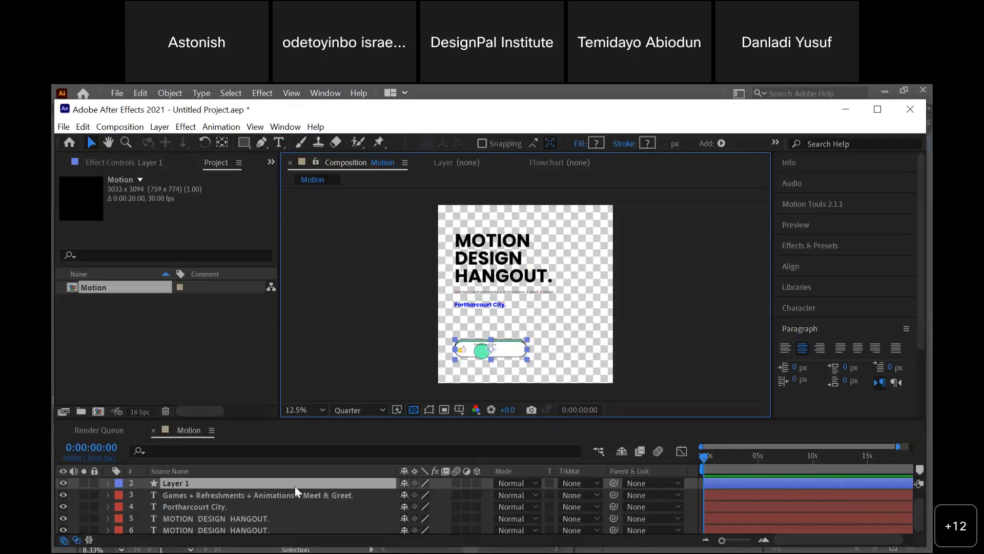
# - Examine the transferred badge shape layer, Layer 1, in the Motion timeline and composition view
pyautogui.click(132, 488)
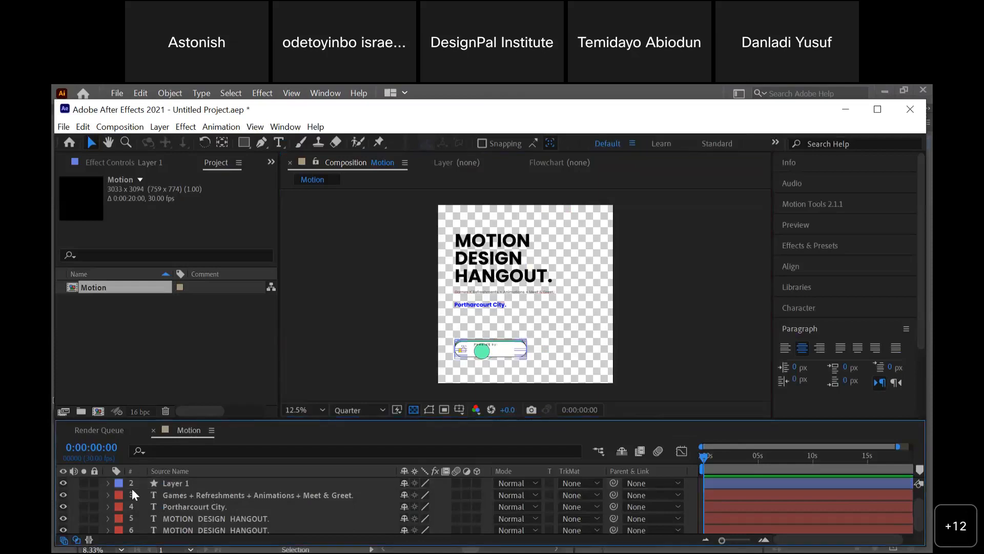
pyautogui.click(185, 495)
pyautogui.click(189, 484)
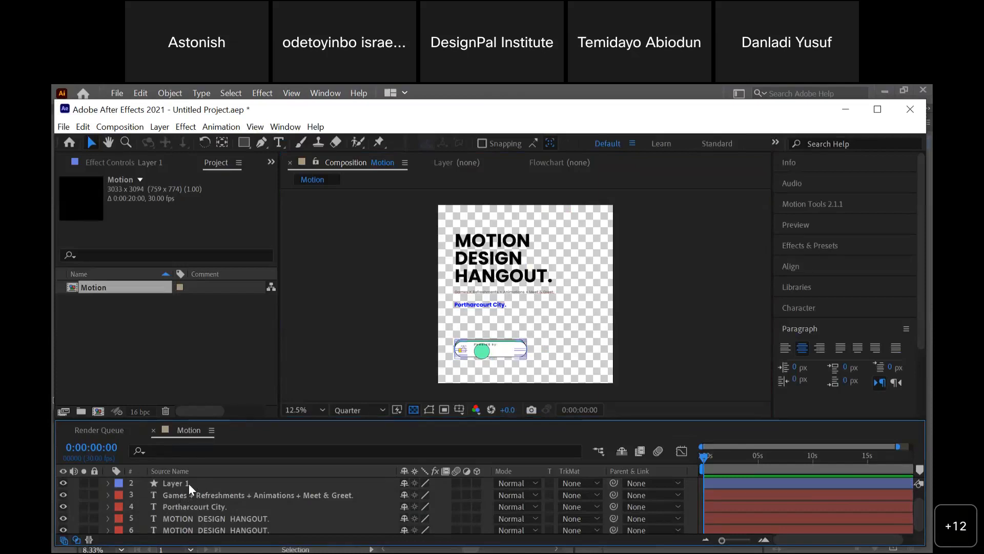
pyautogui.click(66, 485)
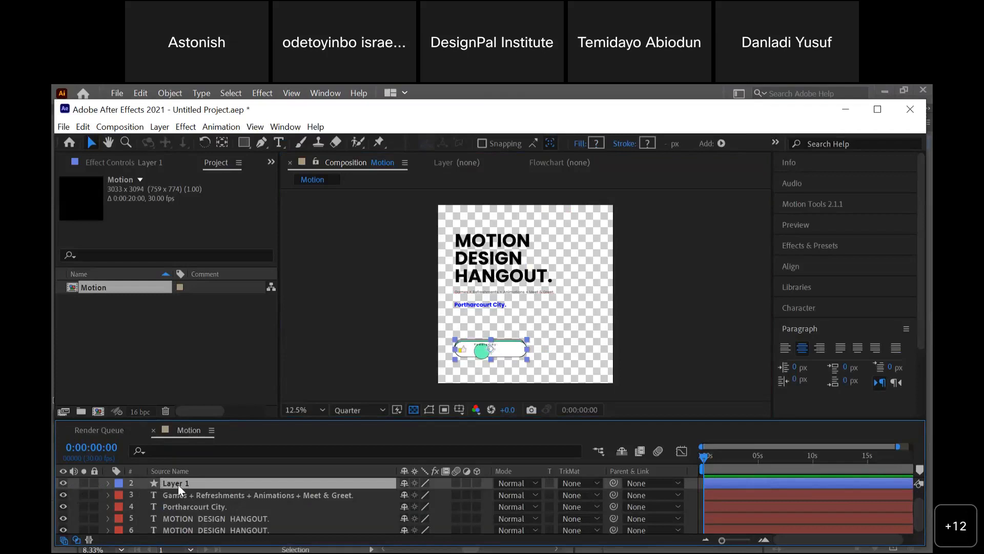
pyautogui.click(208, 367)
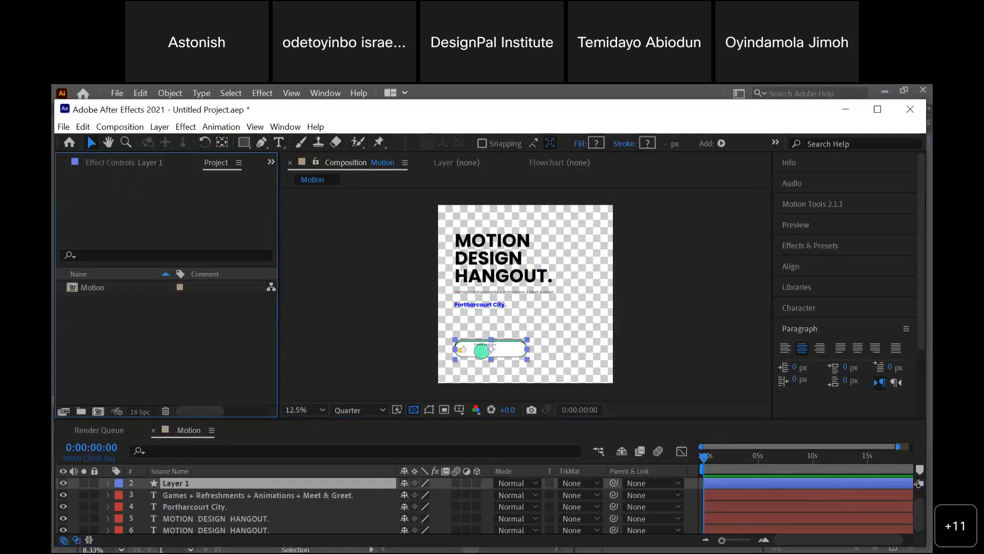
# - In After Effects, import motion design hangout EVENT FLYER from Downloads as Composition - Retain Layer Sizes
pyautogui.hotkey('alt', 'Tab')
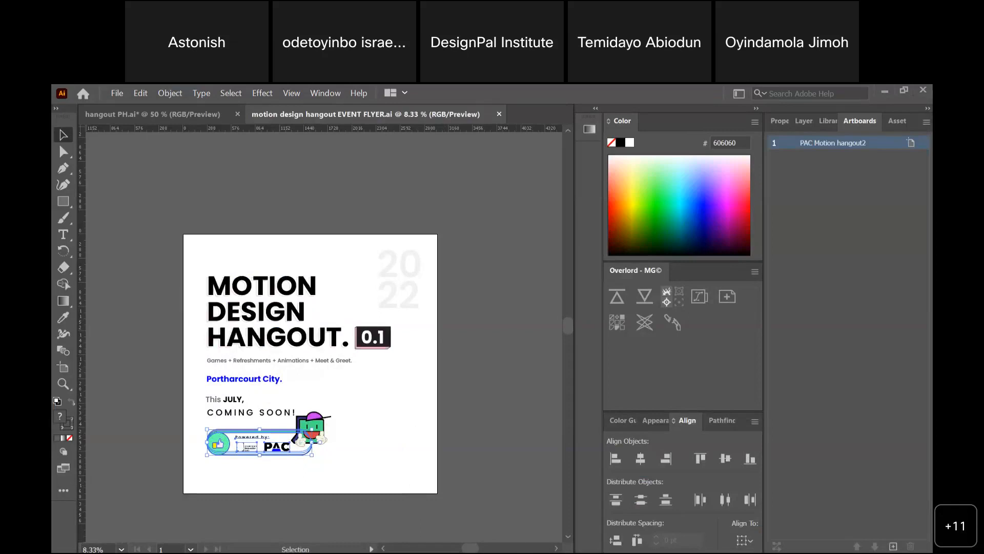
pyautogui.hotkey('alt', 'Tab')
pyautogui.rightClick(185, 358)
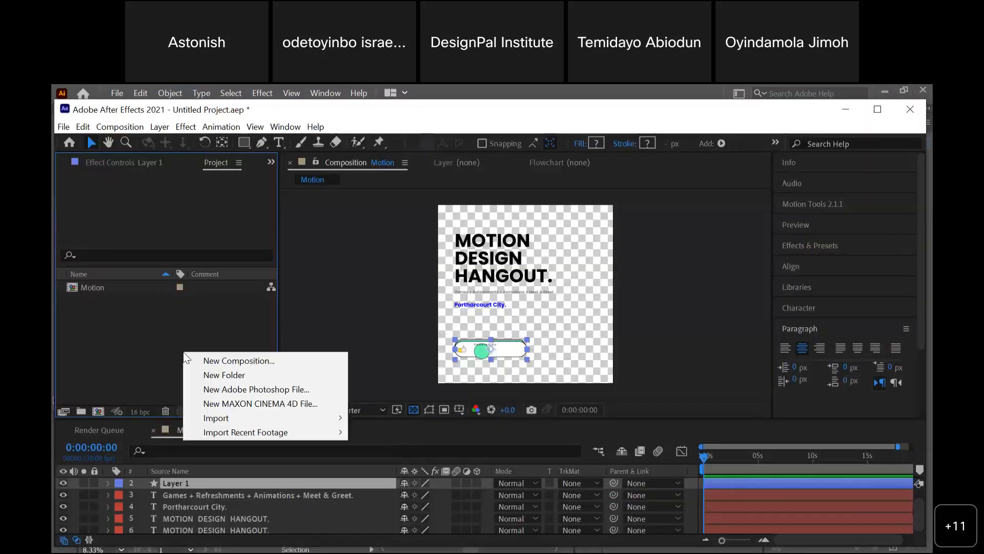
pyautogui.rightClick(105, 329)
pyautogui.moveTo(174, 400)
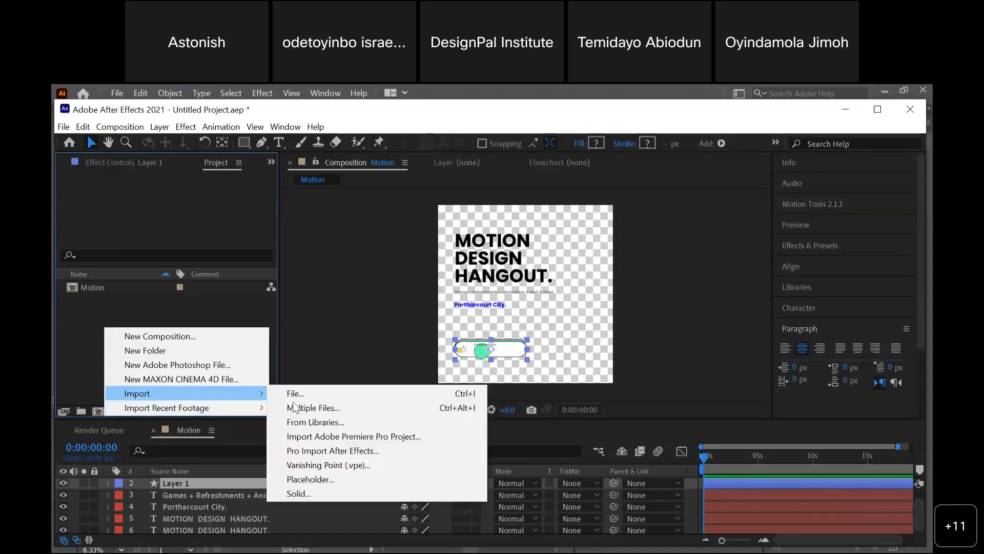
pyautogui.click(312, 395)
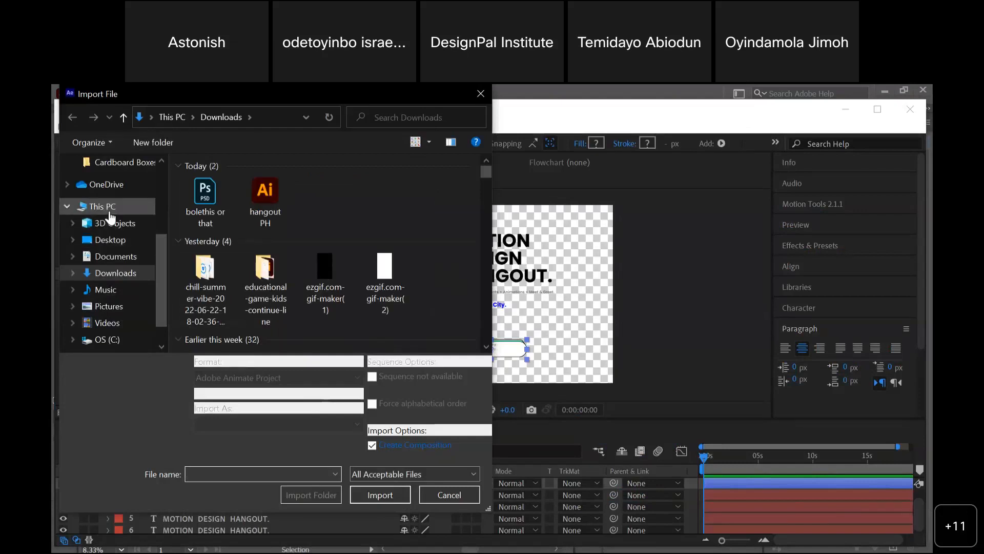
pyautogui.click(129, 278)
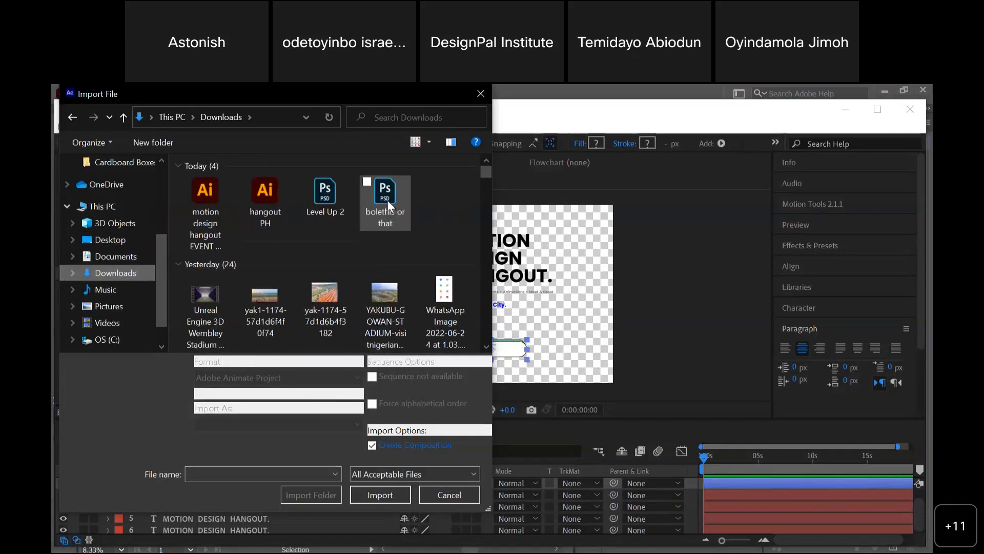
pyautogui.click(213, 196)
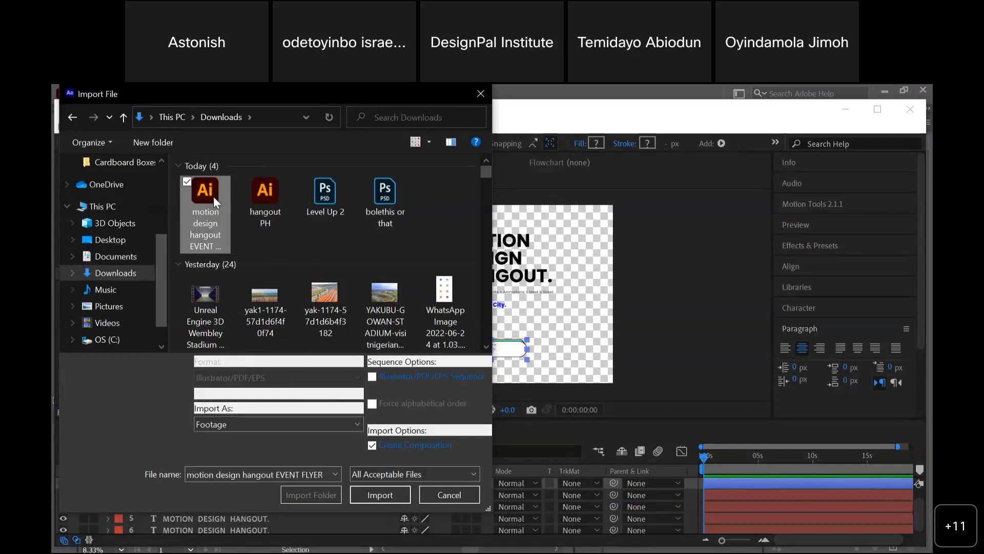
pyautogui.click(257, 424)
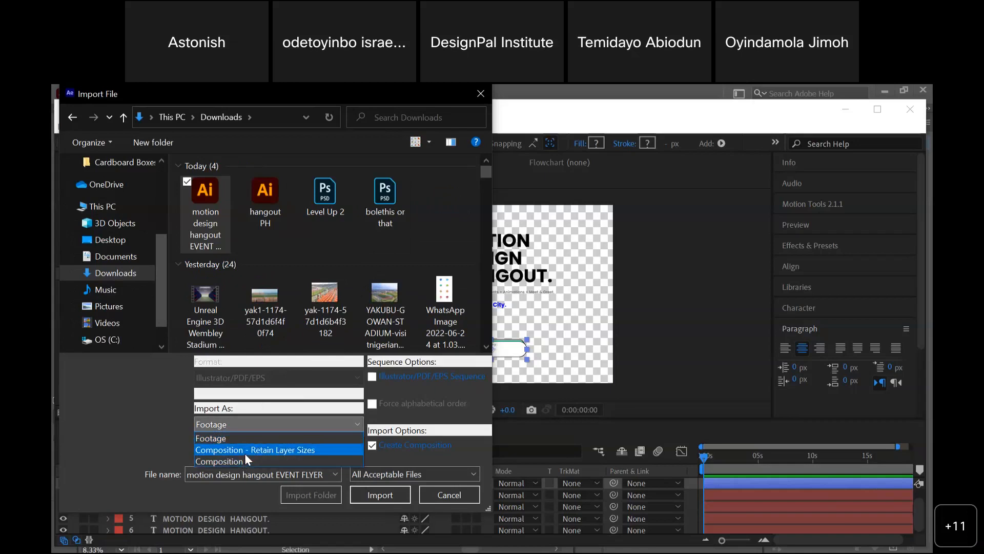
pyautogui.click(245, 453)
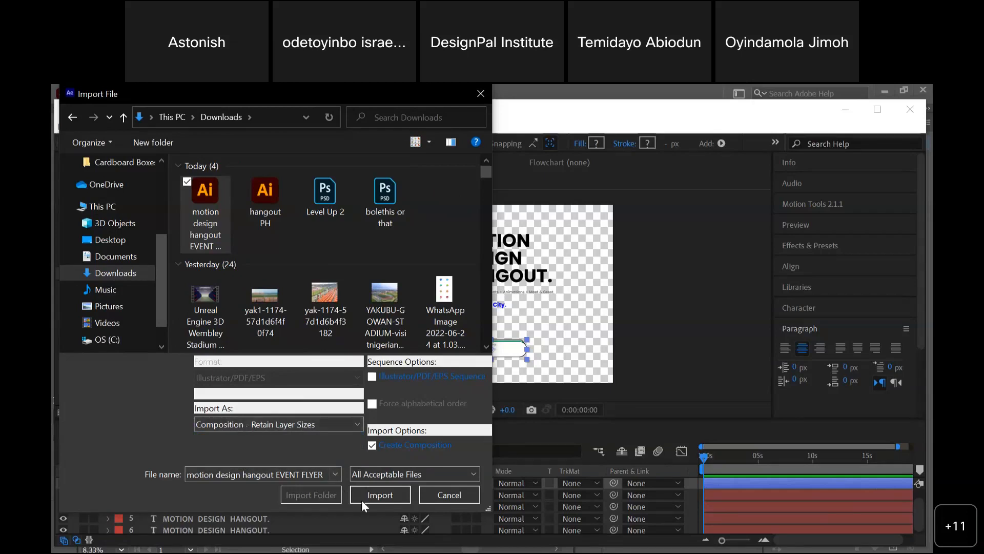
pyautogui.click(380, 495)
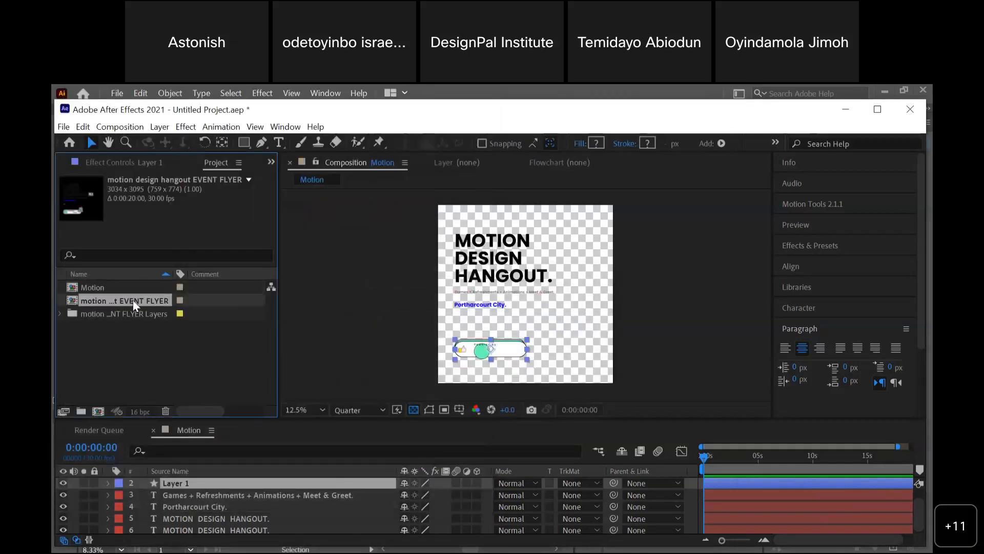
# - In the imported flyer composition, create a white composition-size solid named BG and place it below Layer 1
pyautogui.click(121, 349)
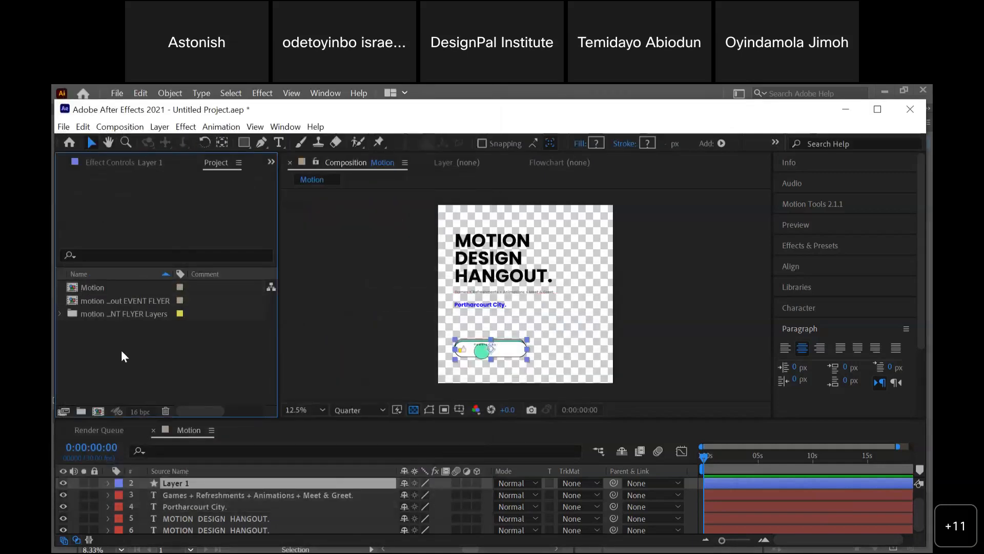
pyautogui.doubleClick(124, 300)
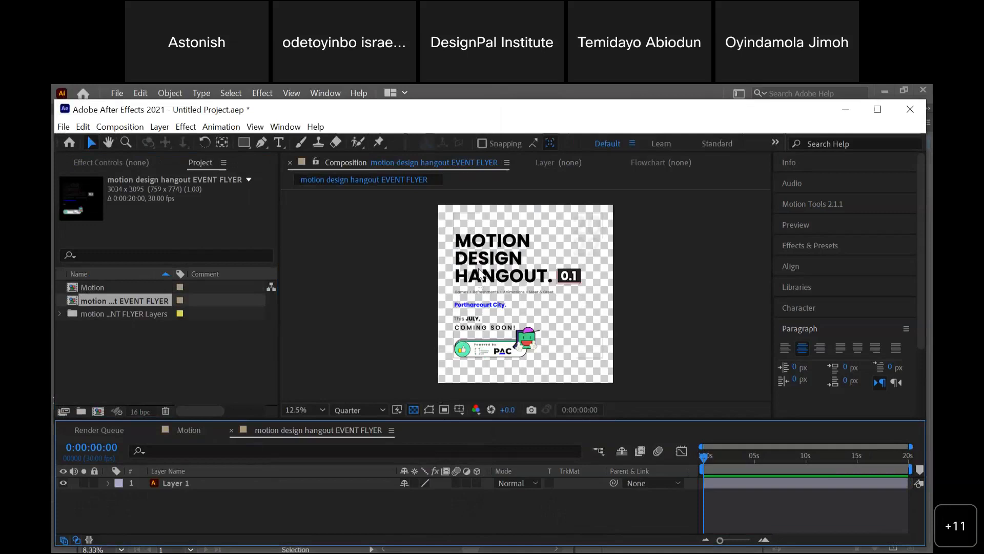
pyautogui.rightClick(244, 523)
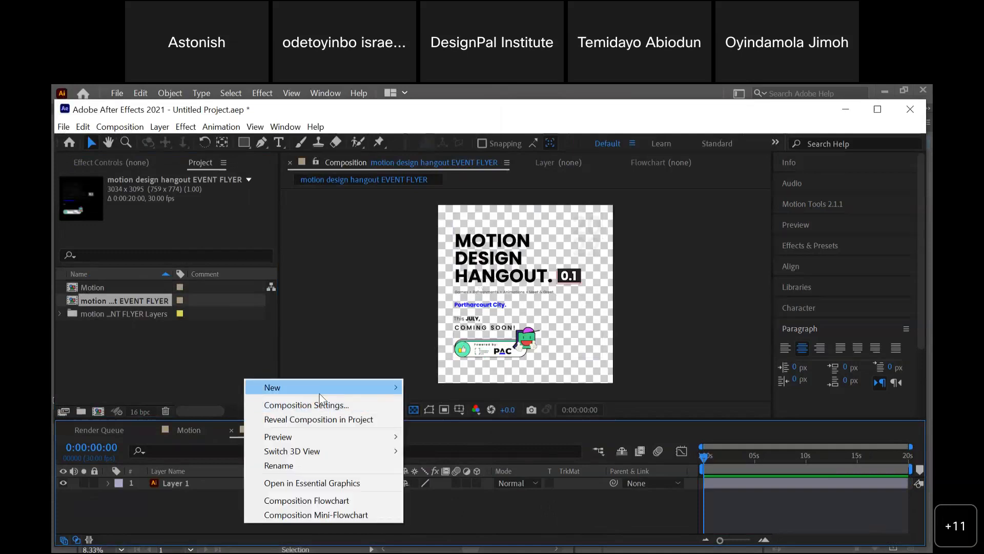
pyautogui.moveTo(317, 388)
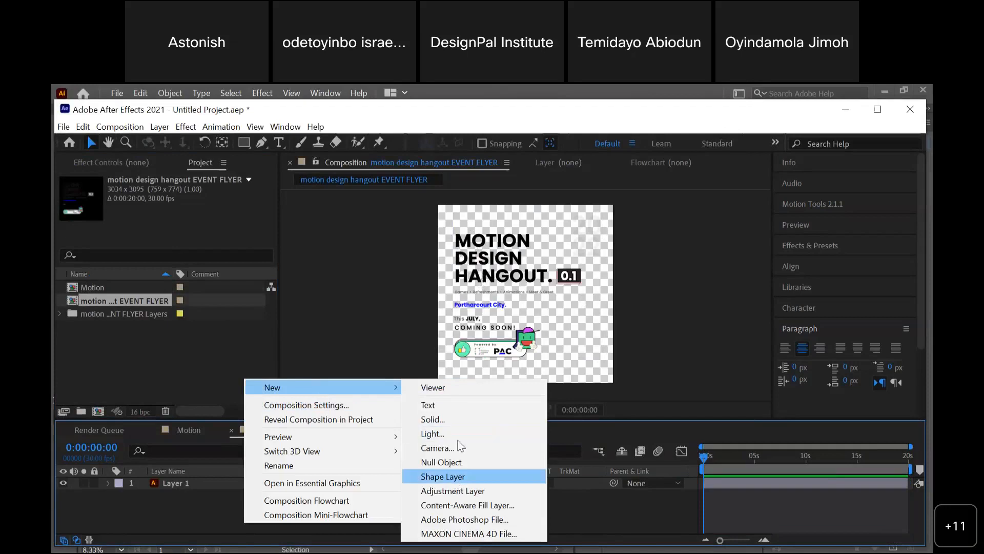
pyautogui.click(464, 416)
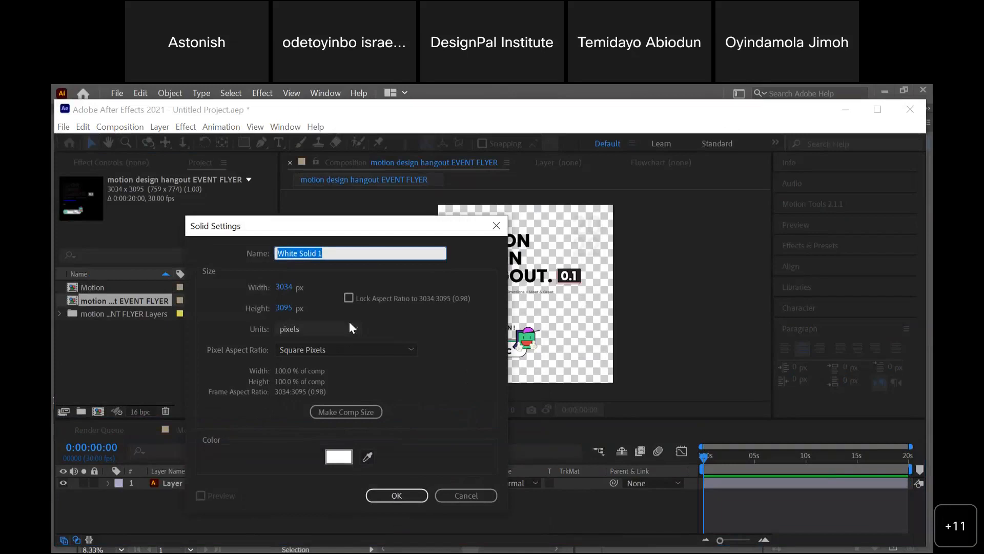
pyautogui.write('BG')
pyautogui.click(389, 494)
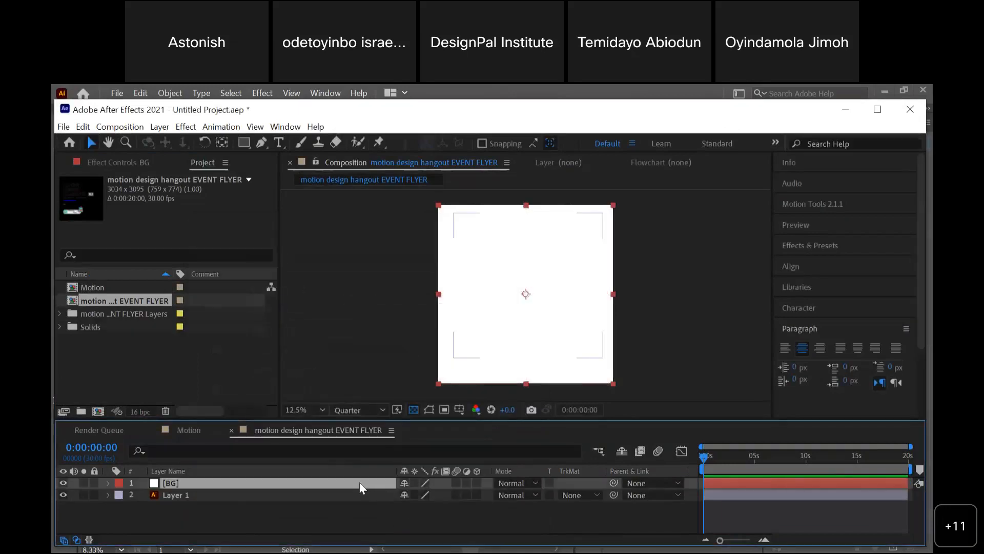
pyautogui.moveTo(359, 482); pyautogui.dragTo(358, 522)
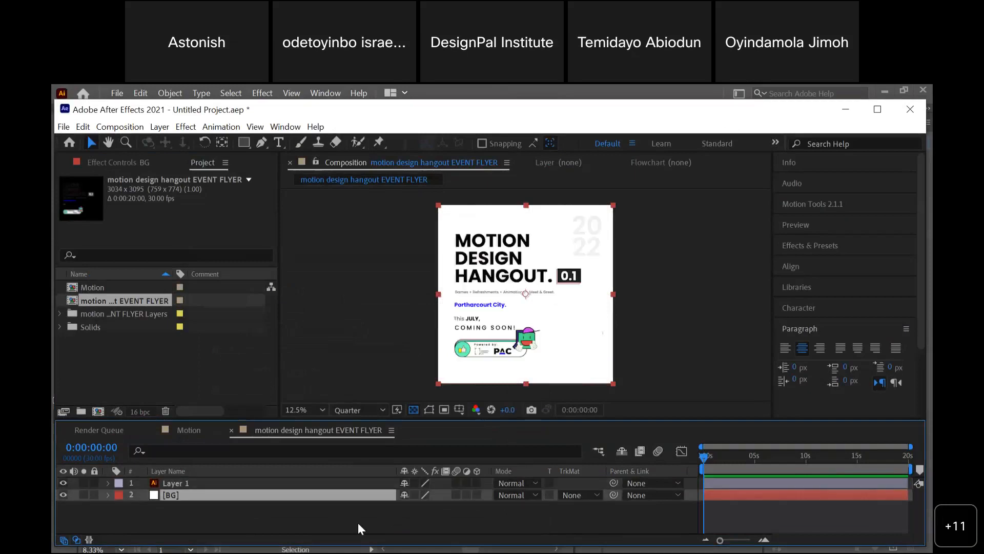
# - Examine what Layer 1 contains by toggling its visibility and expanding its properties
pyautogui.click(237, 483)
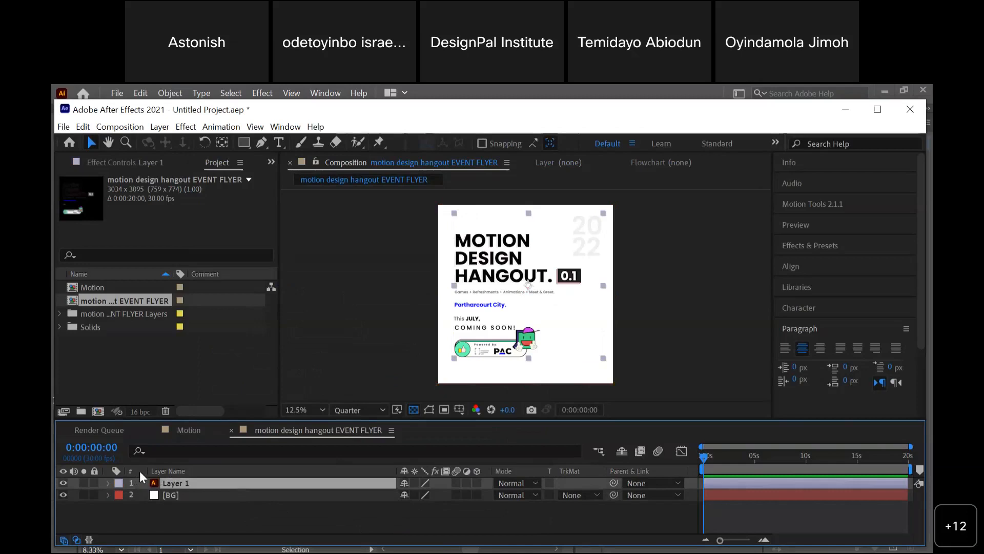
pyautogui.click(64, 482)
pyautogui.click(63, 482)
pyautogui.click(63, 482)
pyautogui.click(63, 482)
pyautogui.click(108, 483)
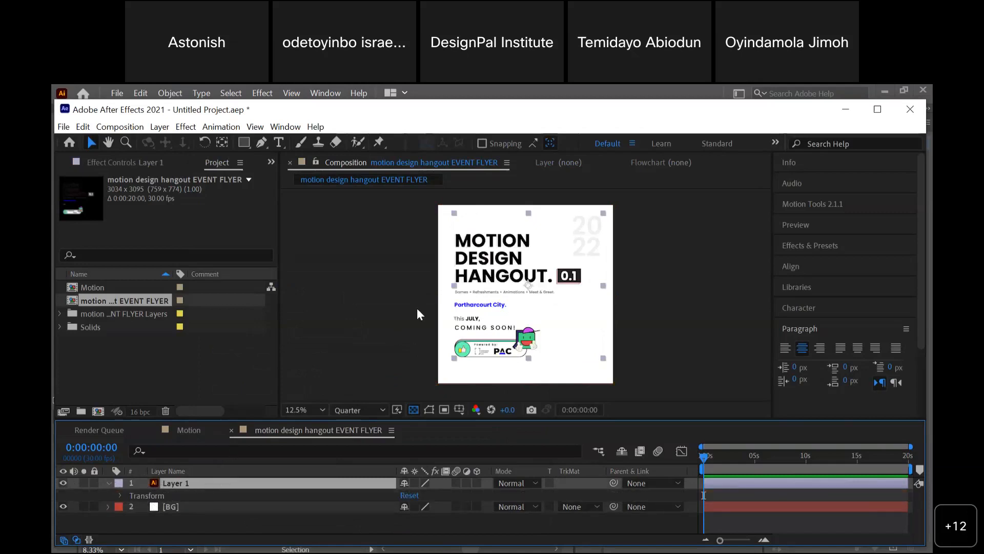
# - Shift the whole Layer 1 flyer artwork slightly down and to the right in the composition
pyautogui.click(548, 270)
pyautogui.moveTo(547, 271)
pyautogui.mouseDown()
pyautogui.moveTo(547, 249)
pyautogui.moveTo(552, 275)
pyautogui.mouseUp()
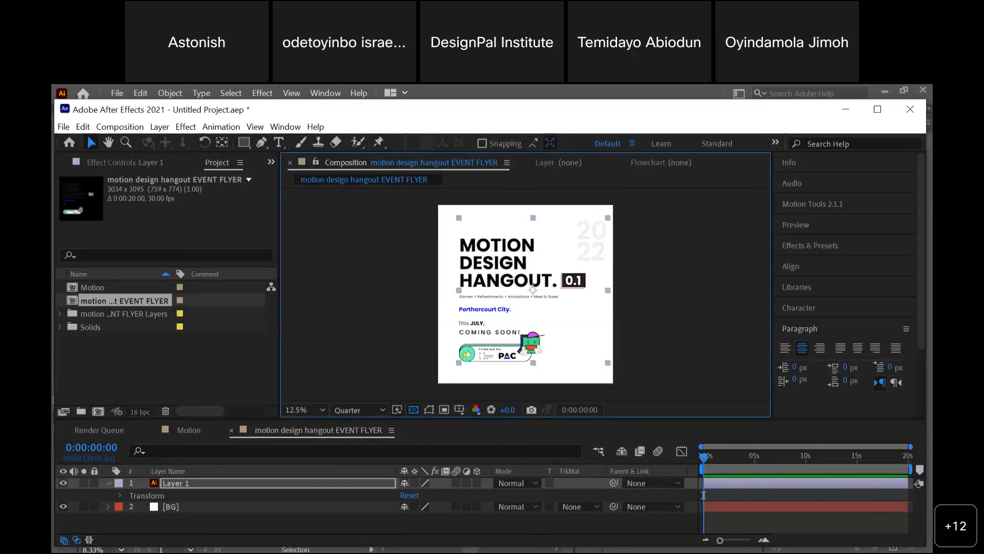
pyautogui.click(360, 483)
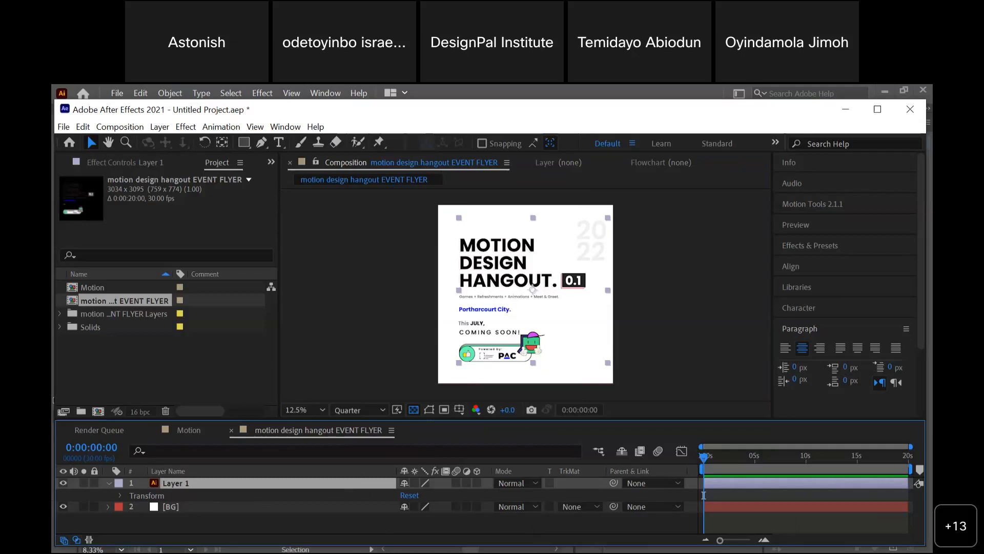
# - Switch to Illustrator, deselect the badge artwork and add three new layers above Layer 1
pyautogui.hotkey('alt', 'Tab')
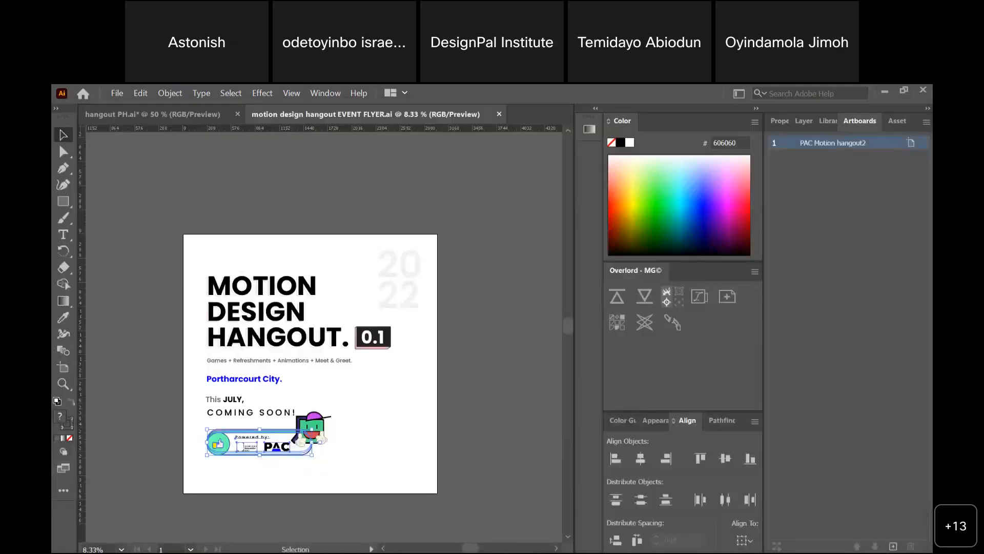
pyautogui.click(803, 121)
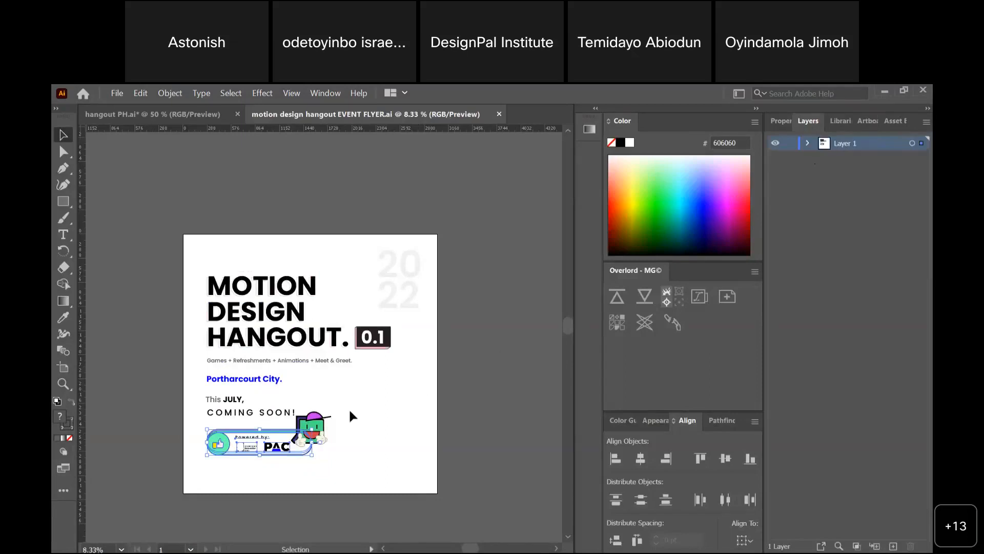
pyautogui.click(485, 378)
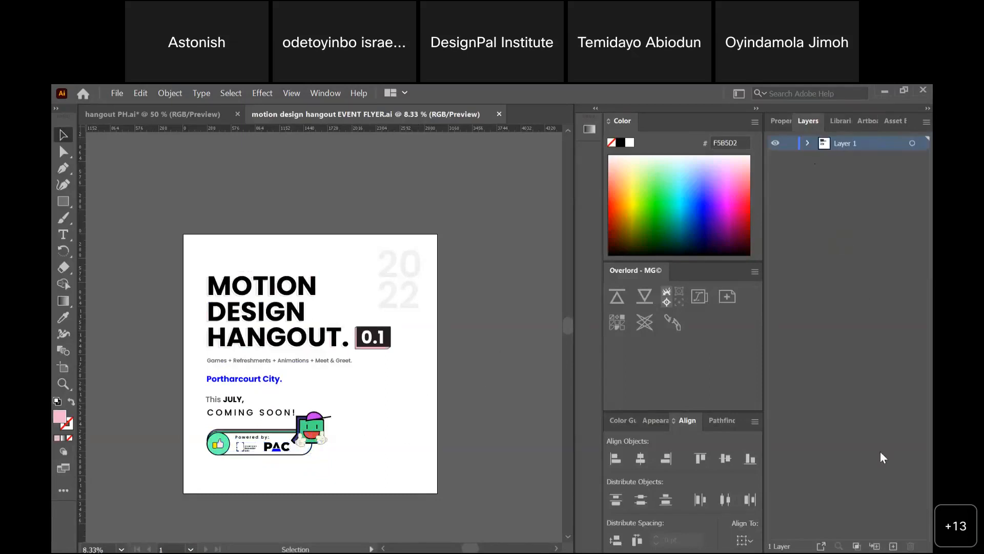
pyautogui.click(893, 546)
pyautogui.click(893, 546)
pyautogui.click(894, 546)
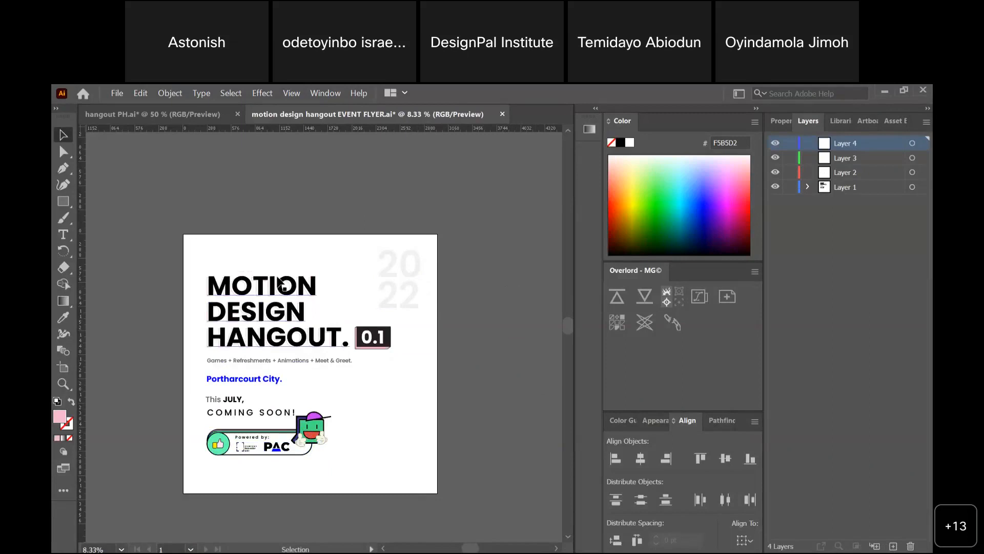
# - Move the Portharcourt City. text from Layer 1 onto Layer 2 at the same position on the artboard
pyautogui.click(270, 381)
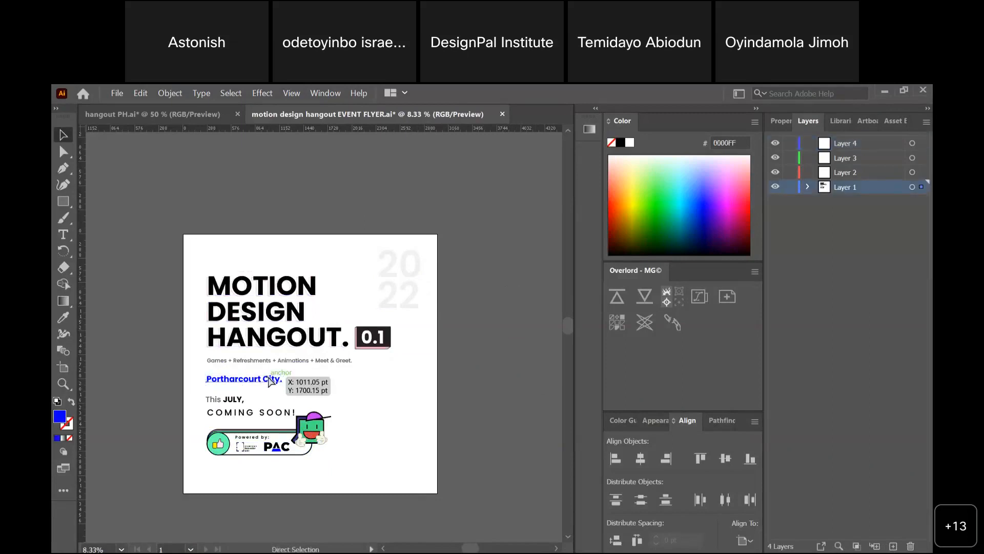
pyautogui.press('Delete')
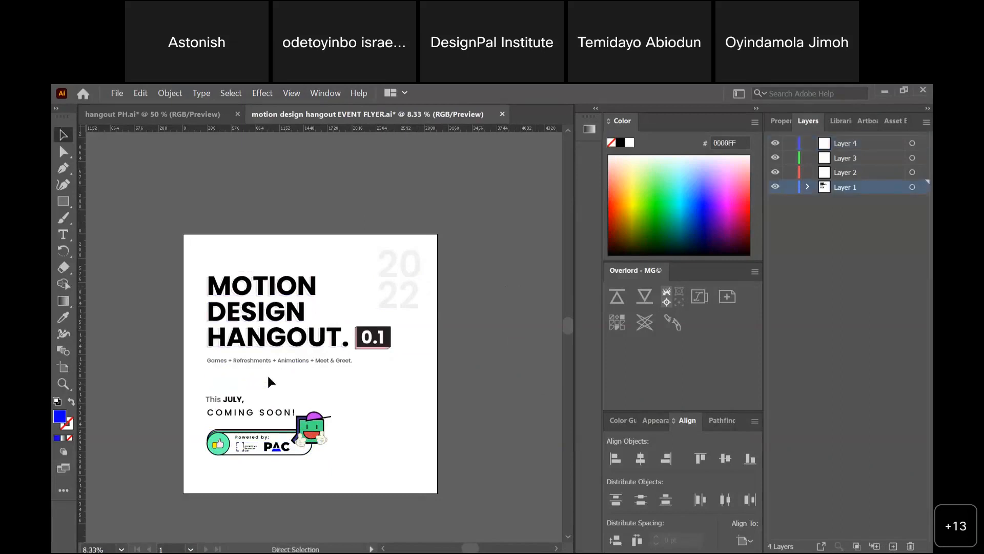
pyautogui.click(844, 174)
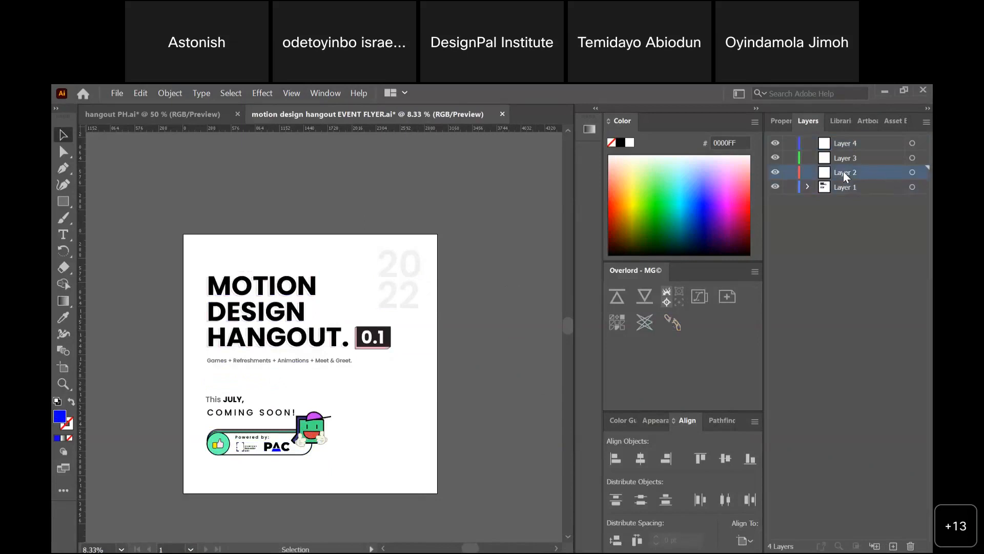
pyautogui.hotkey('ctrl', 'p')
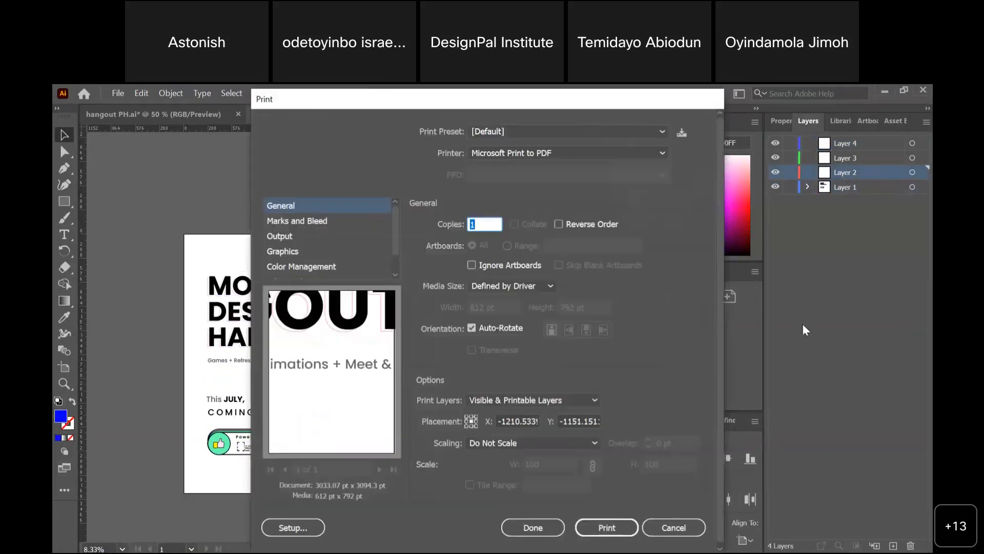
pyautogui.click(673, 528)
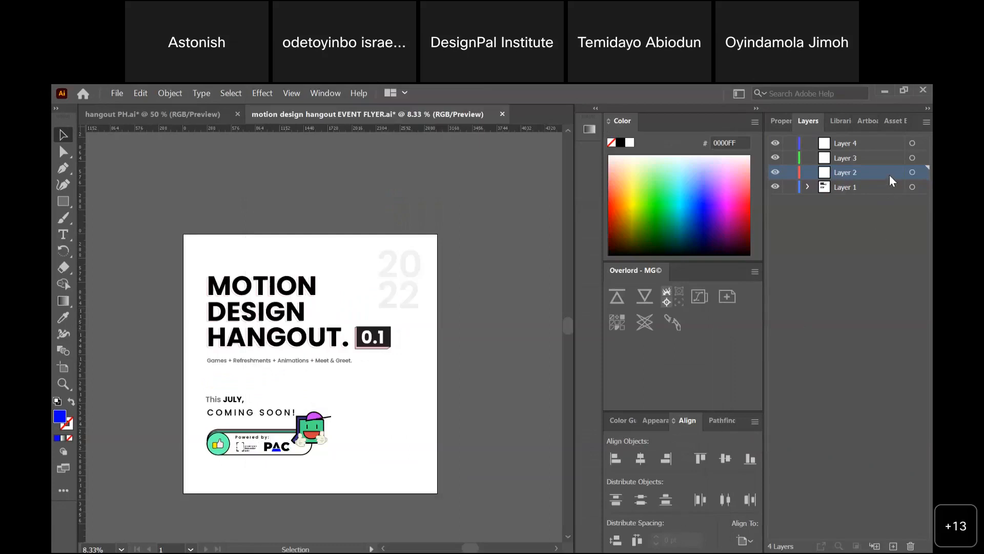
pyautogui.hotkey('ctrl', 'f')
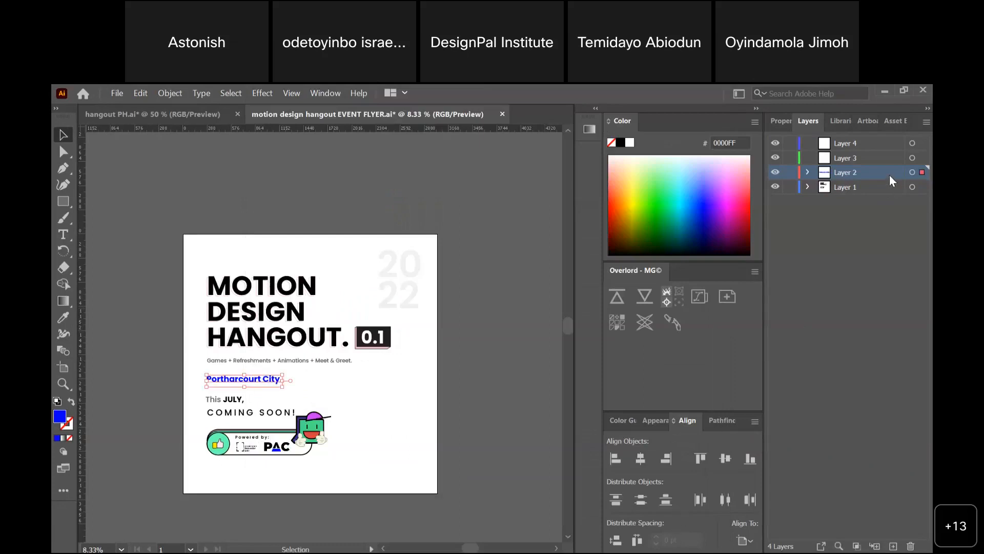
# - Rename Layer 2 as Port Harcourt
pyautogui.doubleClick(835, 172)
pyautogui.write('Po')
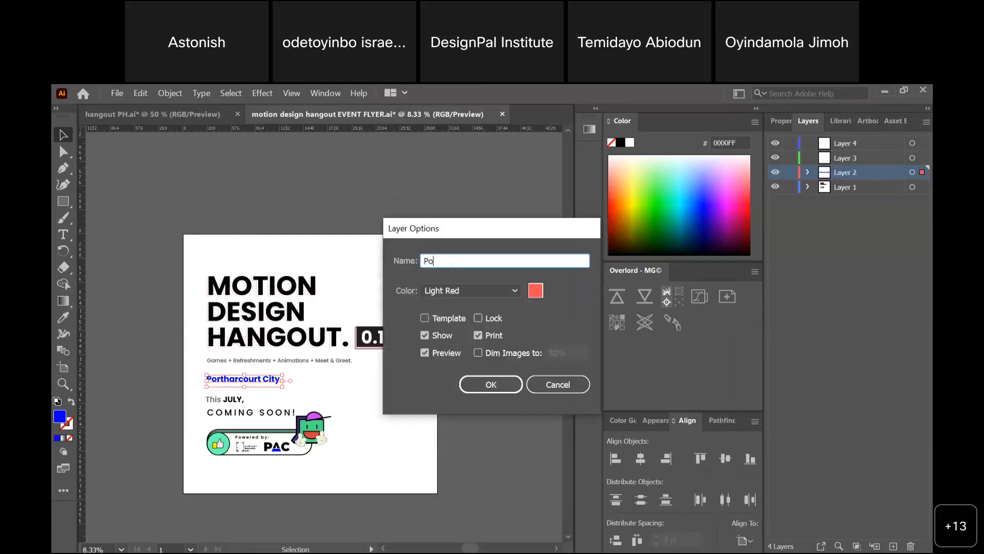
pyautogui.write('rt Harcourt')
pyautogui.click(494, 388)
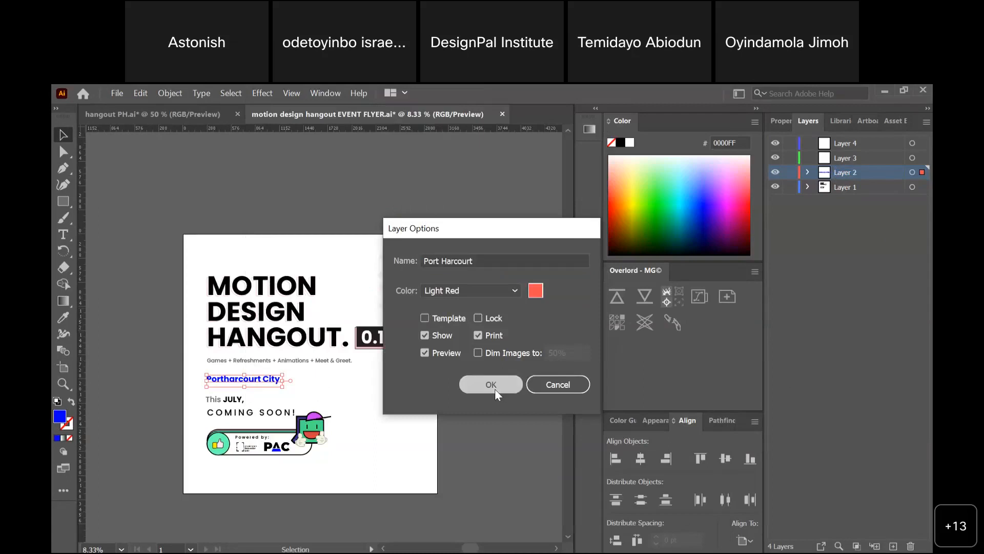
# - Move the black MOTION DESIGN HANGOUT. title from Layer 1 onto Layer 4 at the same position on the artboard
pyautogui.click(320, 333)
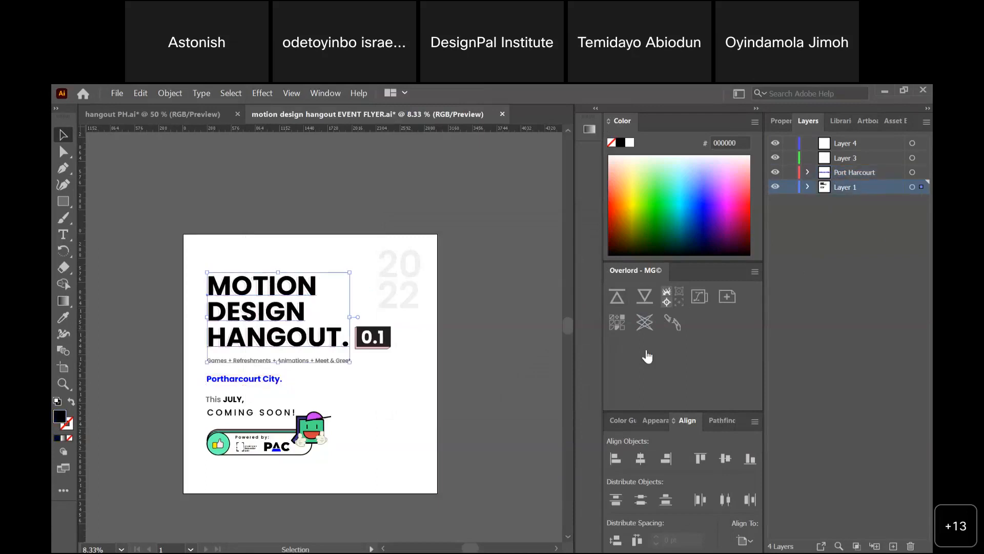
pyautogui.click(842, 144)
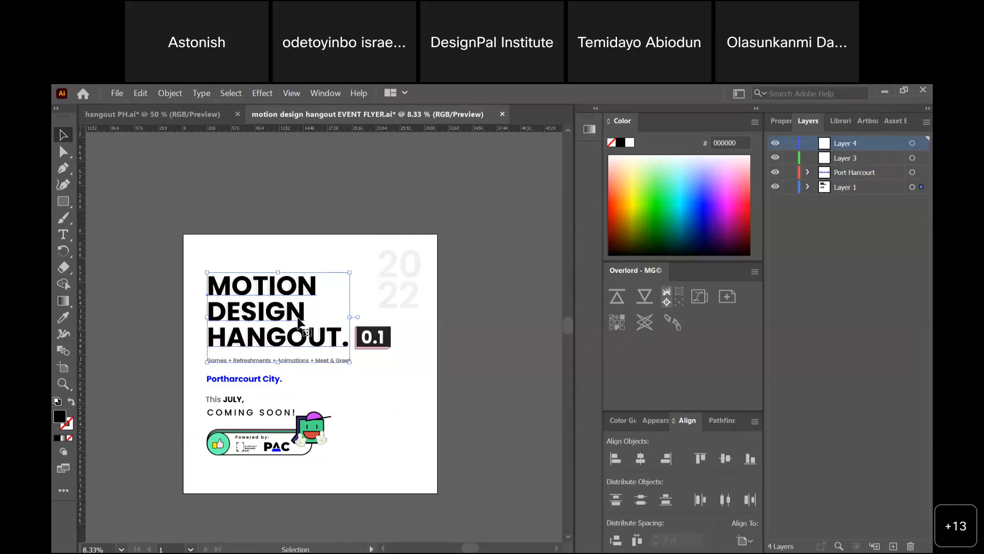
pyautogui.hotkey('ctrl', 'x')
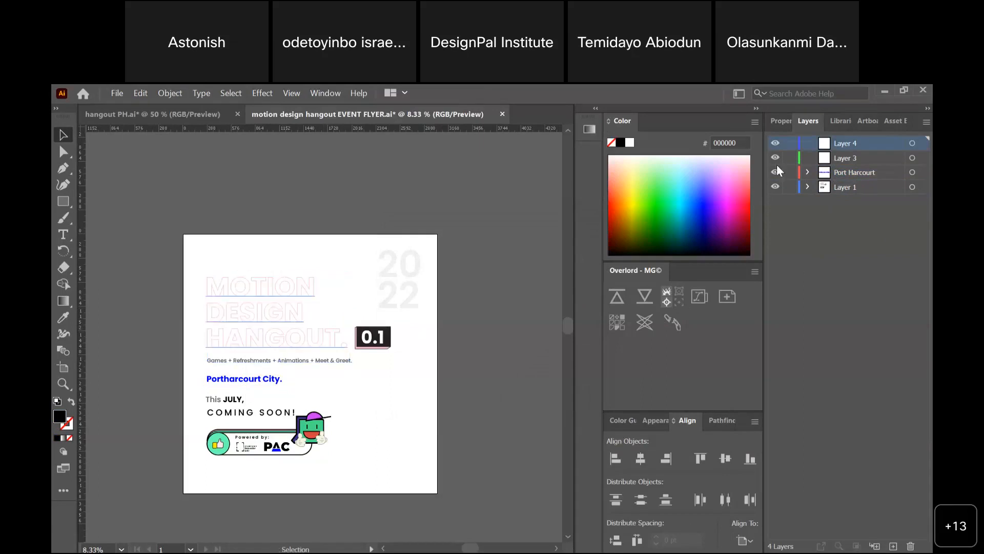
pyautogui.hotkey('ctrl', 'f')
# - Rename Layer 4 as Motion design
pyautogui.doubleClick(839, 147)
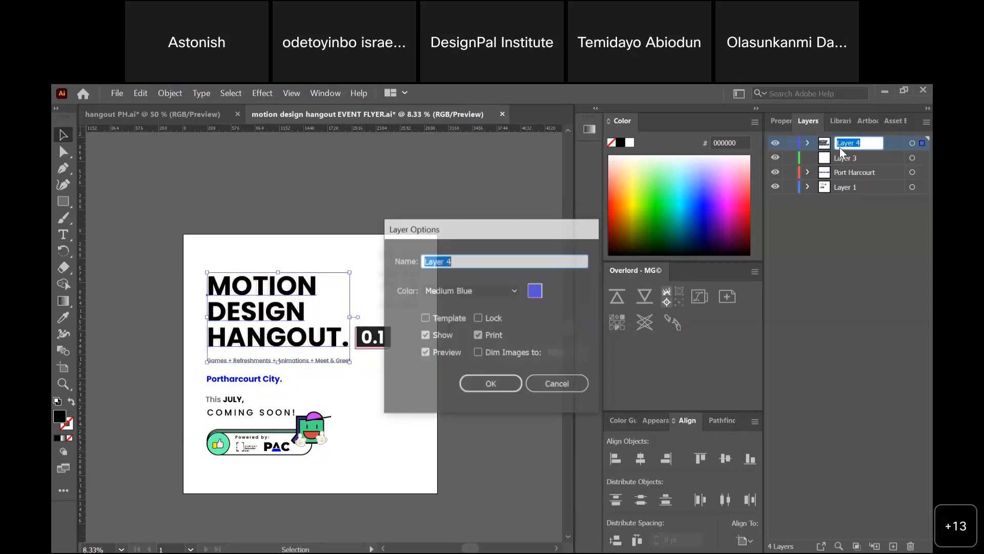
pyautogui.write('Mo')
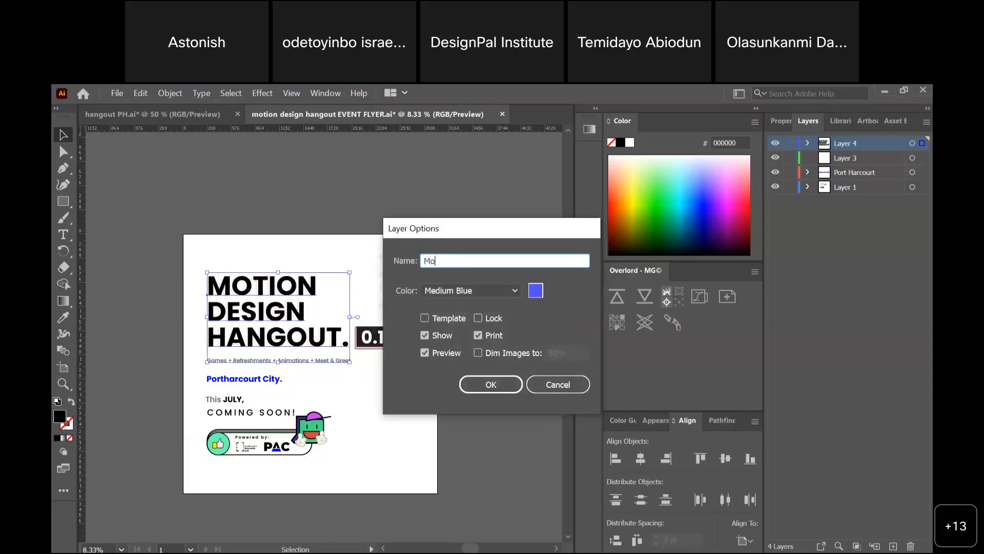
pyautogui.write('tion design')
pyautogui.click(501, 389)
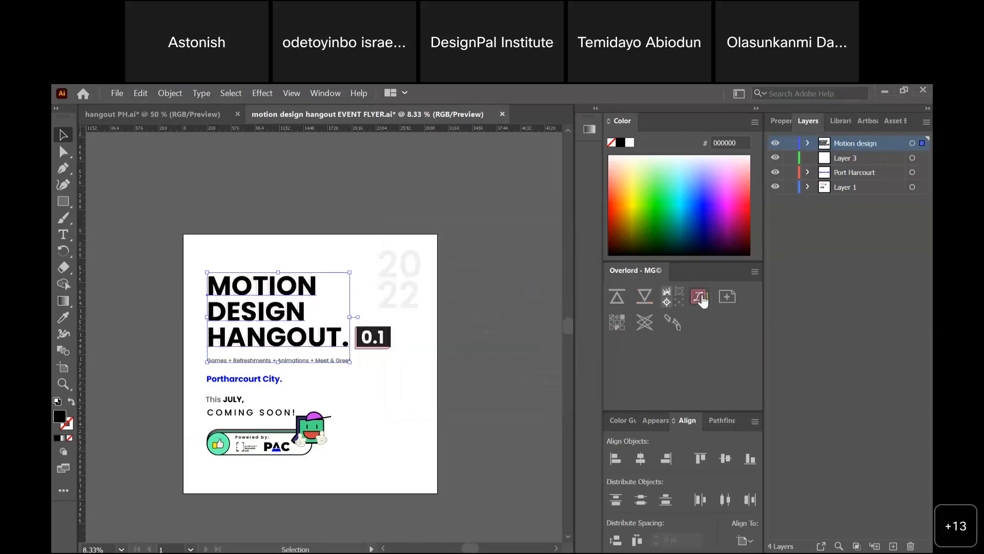
# - Hide the Motion design layer and move the pink outlined title from Layer 1 onto Layer 3 at the same position
pyautogui.click(776, 144)
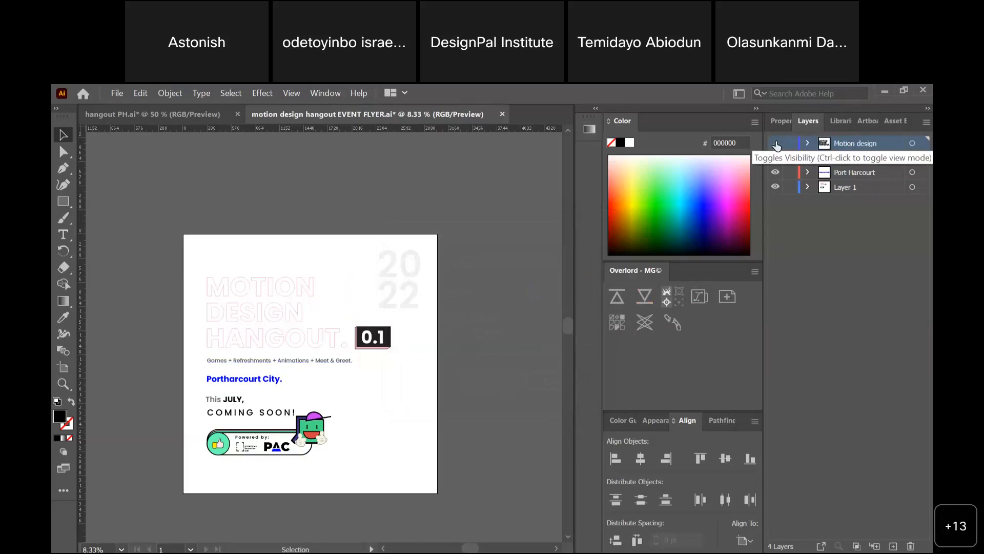
pyautogui.click(292, 318)
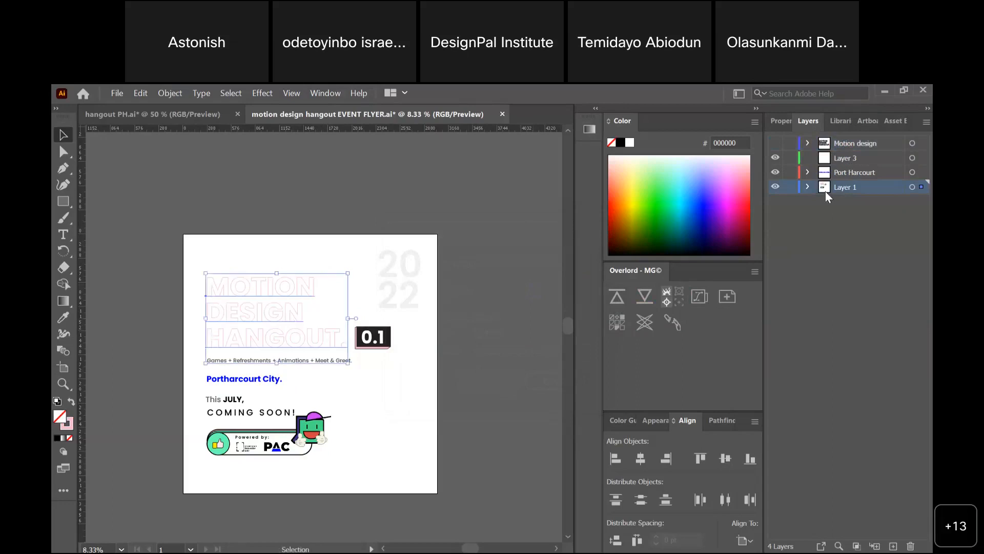
pyautogui.click(851, 159)
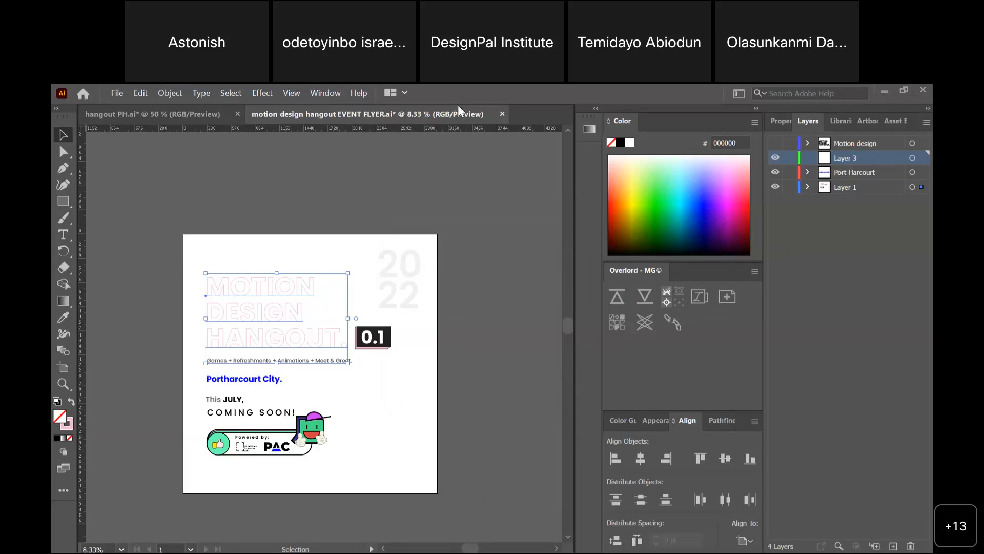
pyautogui.click(325, 295)
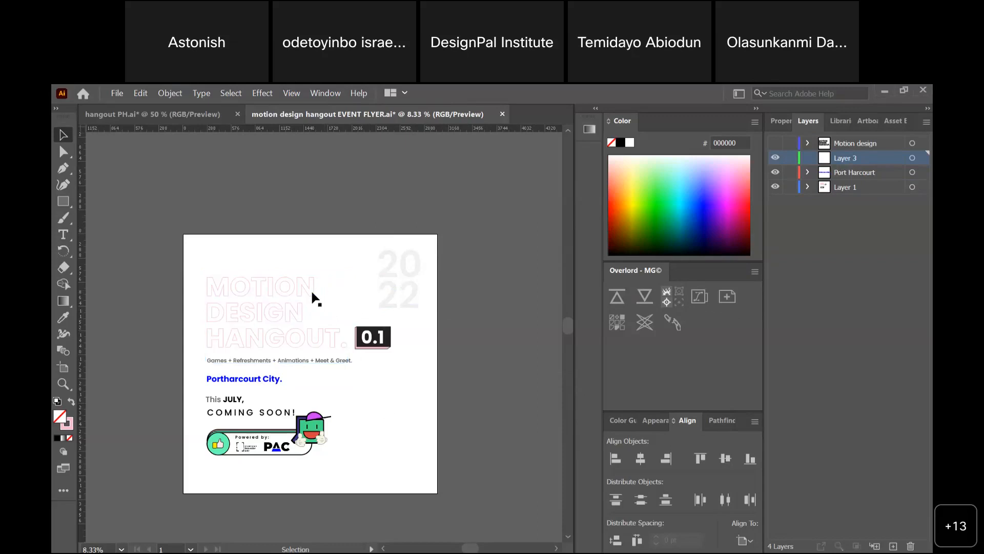
pyautogui.click(305, 290)
pyautogui.click(305, 291)
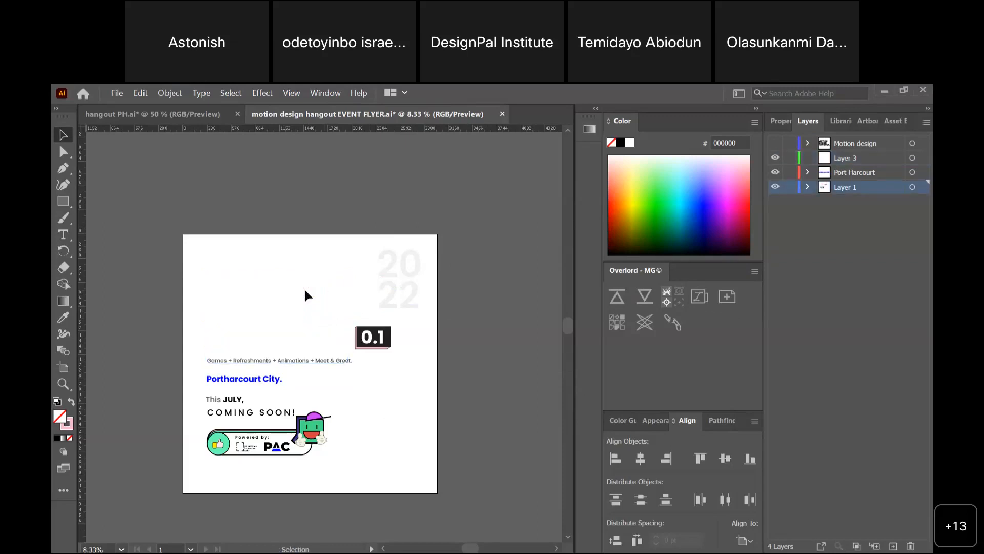
pyautogui.click(857, 158)
pyautogui.hotkey('ctrl', 'f')
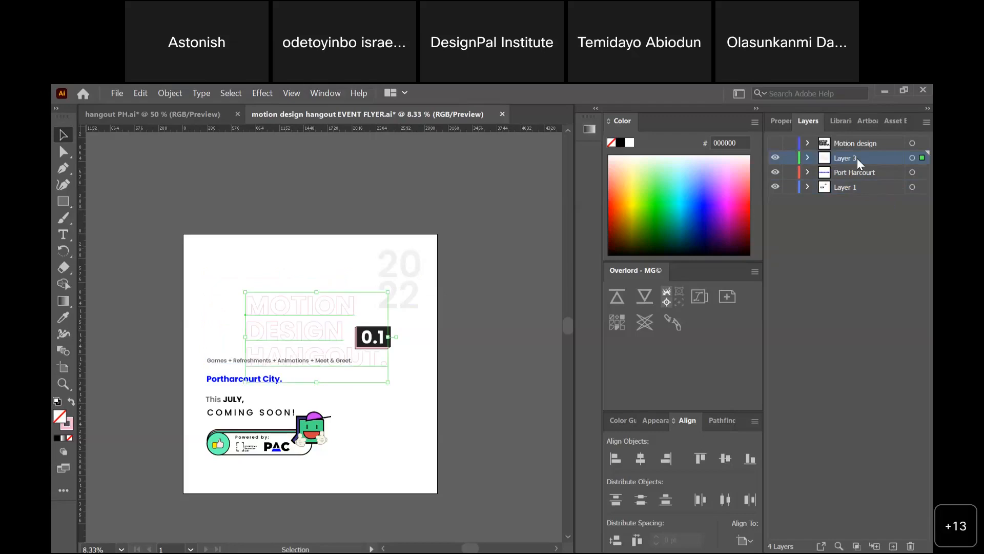
pyautogui.press('Delete')
pyautogui.hotkey('ctrl', 'f')
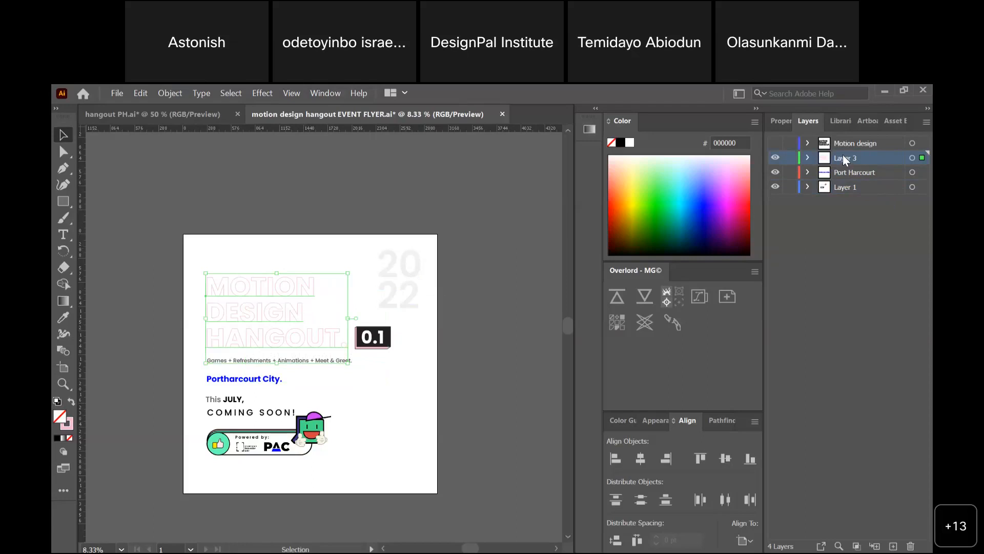
# - Rename Layer 3 as Motion design Outline
pyautogui.doubleClick(843, 156)
pyautogui.write('Motion')
pyautogui.write(' design')
pyautogui.write(' Out')
pyautogui.write('line')
pyautogui.click(840, 260)
# - Make the Motion design layer visible again
pyautogui.press('a')
pyautogui.hotkey('ctrl', '=')
pyautogui.hotkey('ctrl', '=')
pyautogui.press('v')
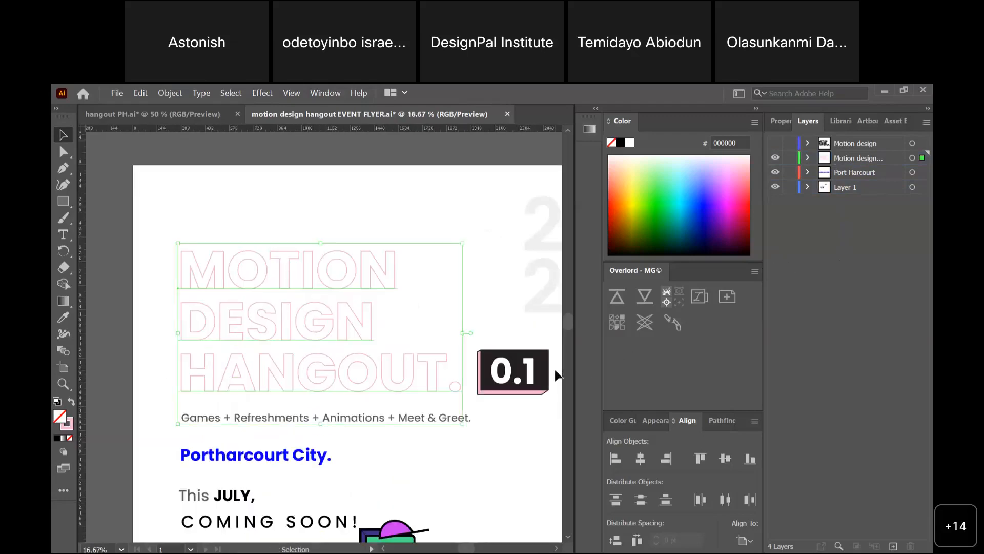
pyautogui.click(777, 146)
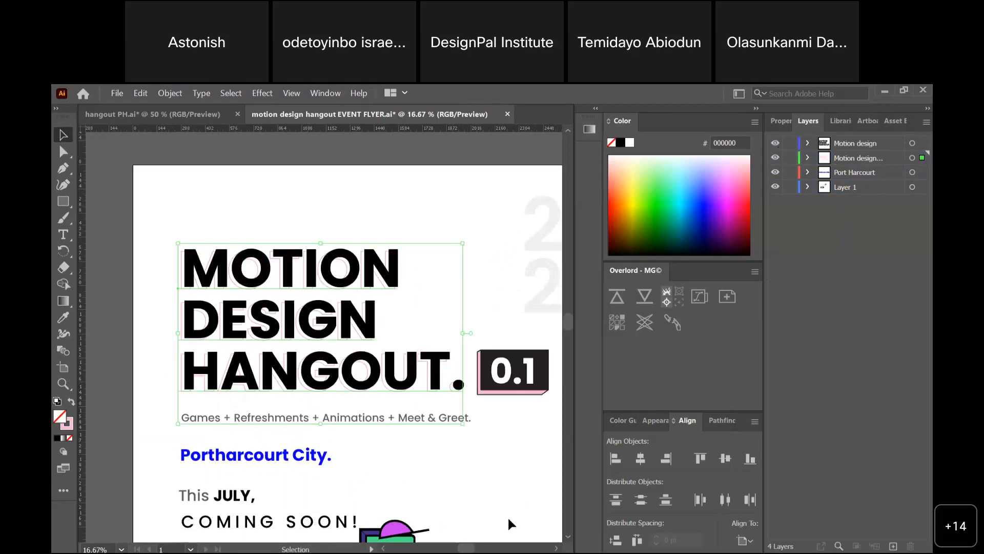
# - Cut the badge's black box and pink sides, without the 0.1 text, out of Layer 1
pyautogui.moveTo(467, 548); pyautogui.dragTo(471, 549)
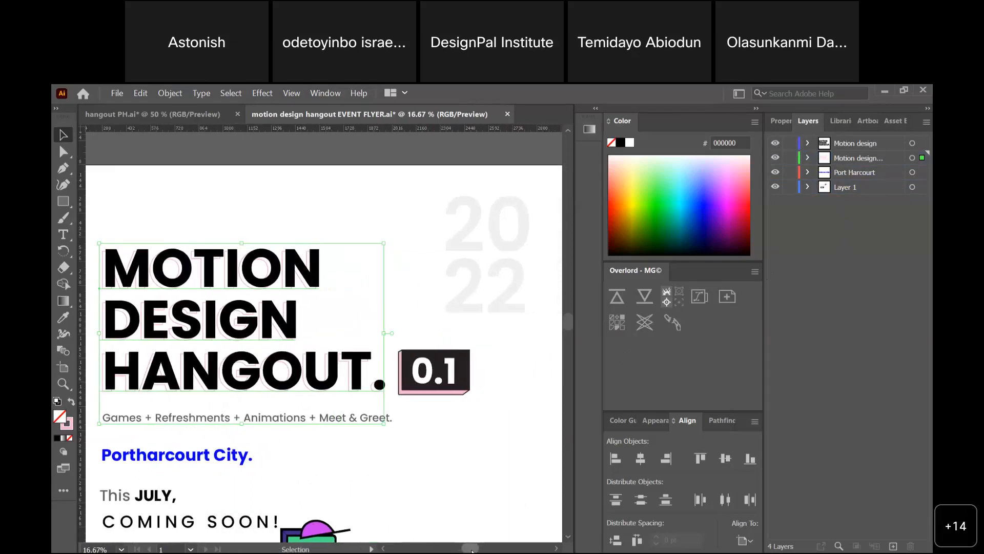
pyautogui.click(464, 379)
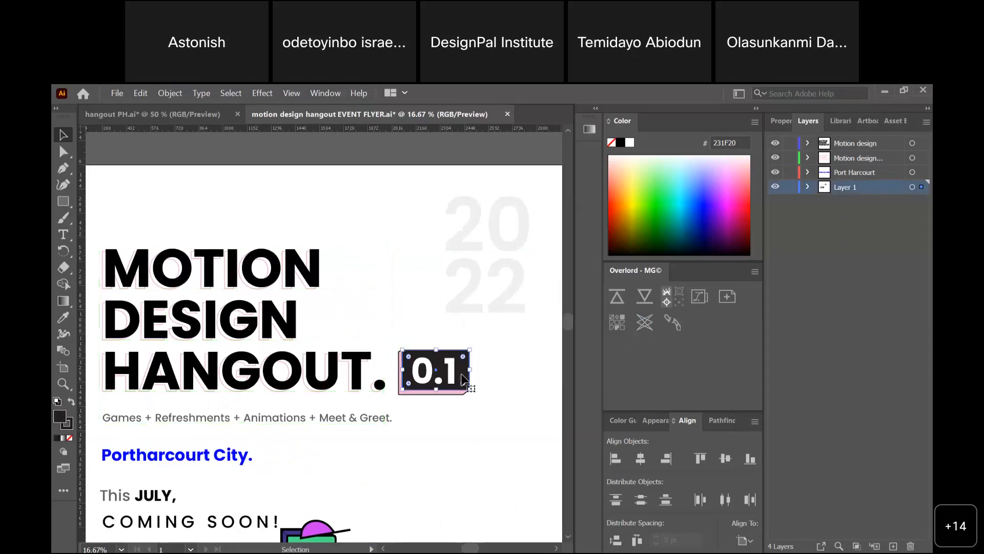
pyautogui.hotkey('ctrl', '=')
pyautogui.hotkey('ctrl', '=')
pyautogui.press('v')
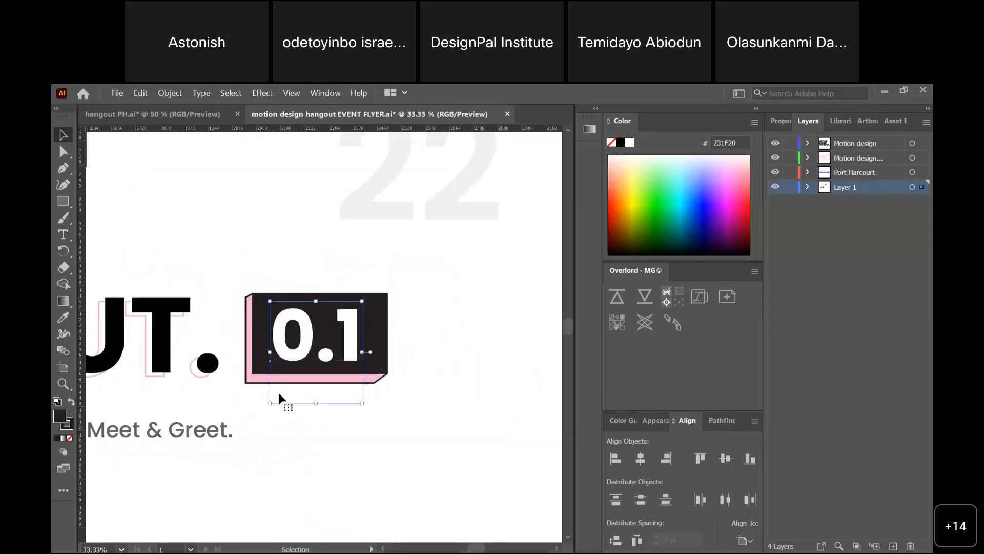
pyautogui.click(242, 393)
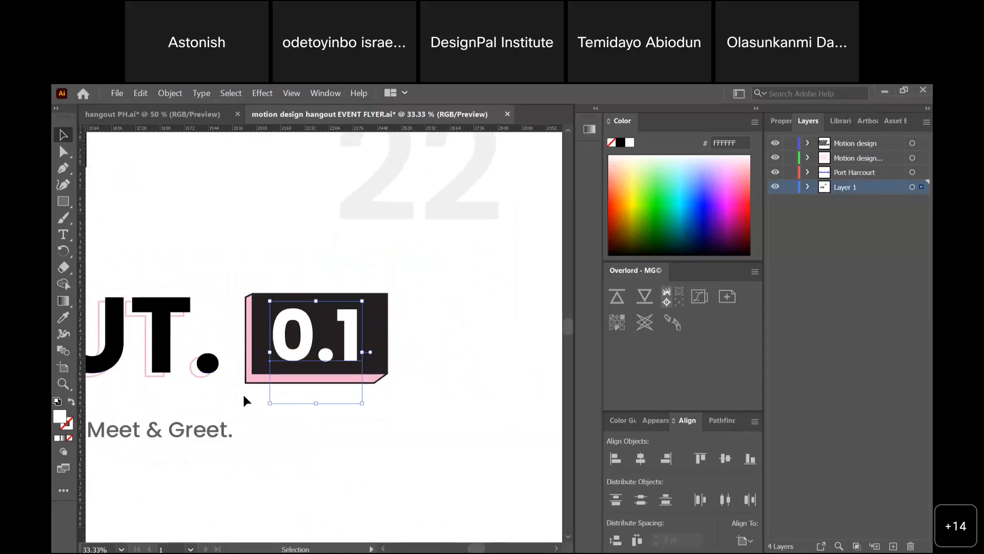
pyautogui.click(259, 369)
pyautogui.press('a')
pyautogui.press('v')
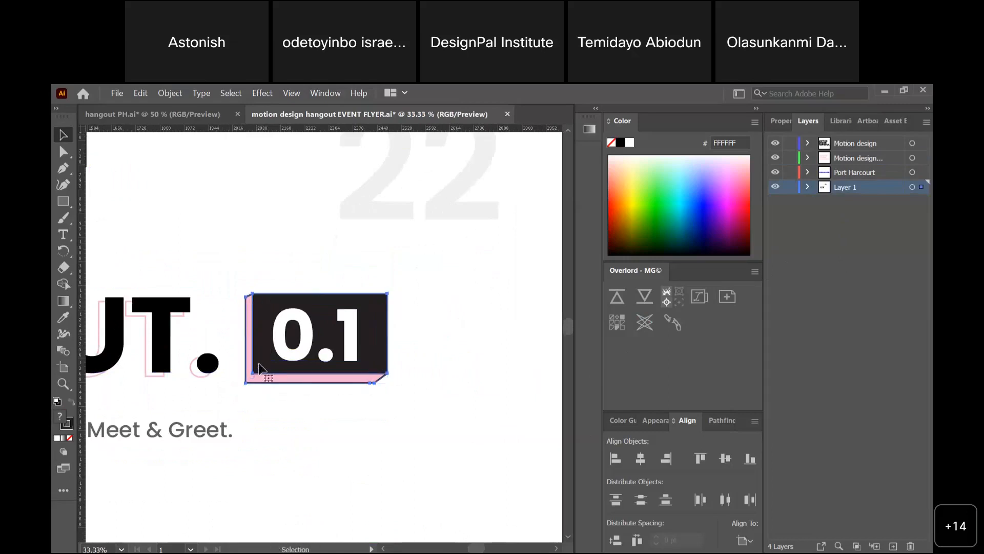
pyautogui.press('a')
pyautogui.press('v')
pyautogui.press('a')
pyautogui.press('Delete')
pyautogui.press('v')
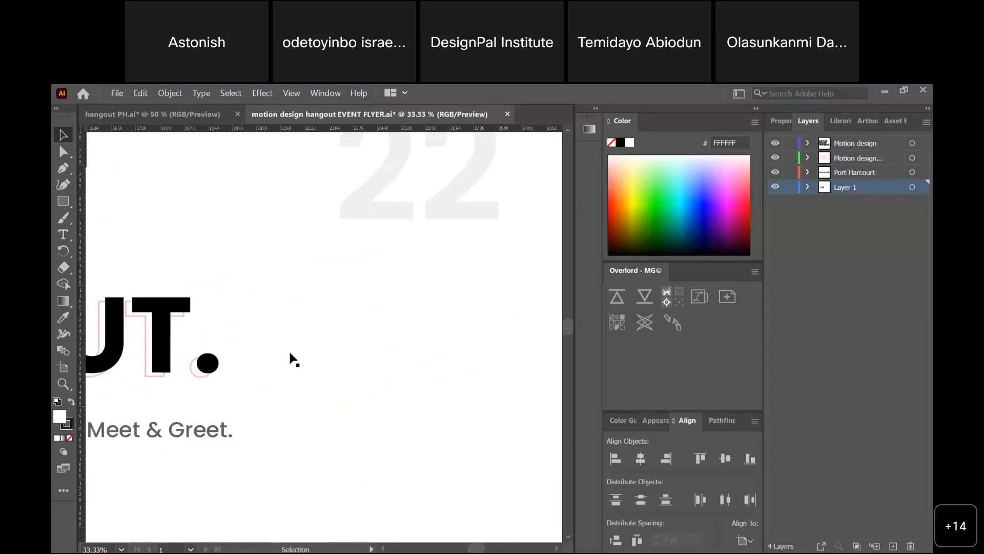
# - Add a layer named Black box above Layer 1 and paste the cut badge box onto it at its original position
pyautogui.click(893, 546)
pyautogui.doubleClick(845, 189)
pyautogui.write('Black')
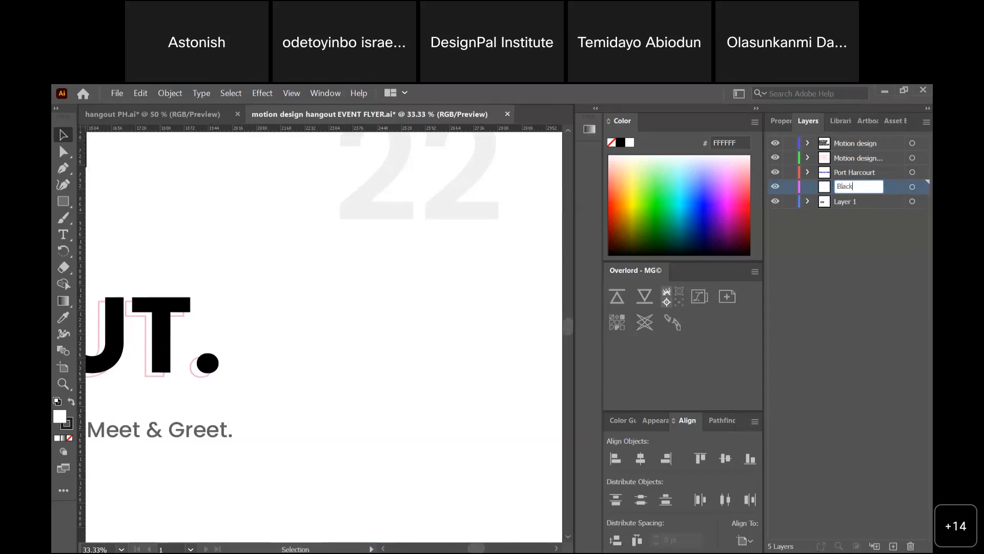
pyautogui.write(' box')
pyautogui.press('Return')
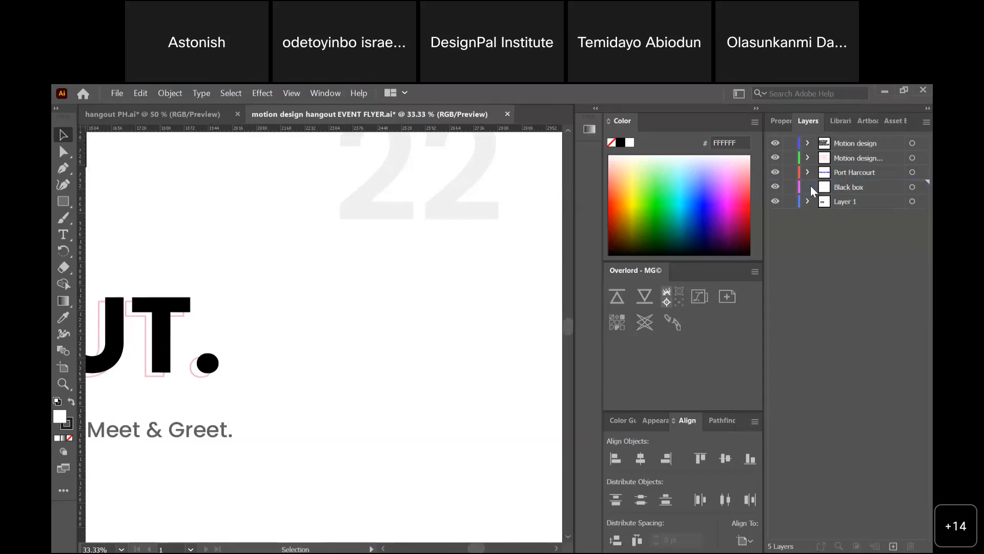
pyautogui.hotkey('ctrl', 'v')
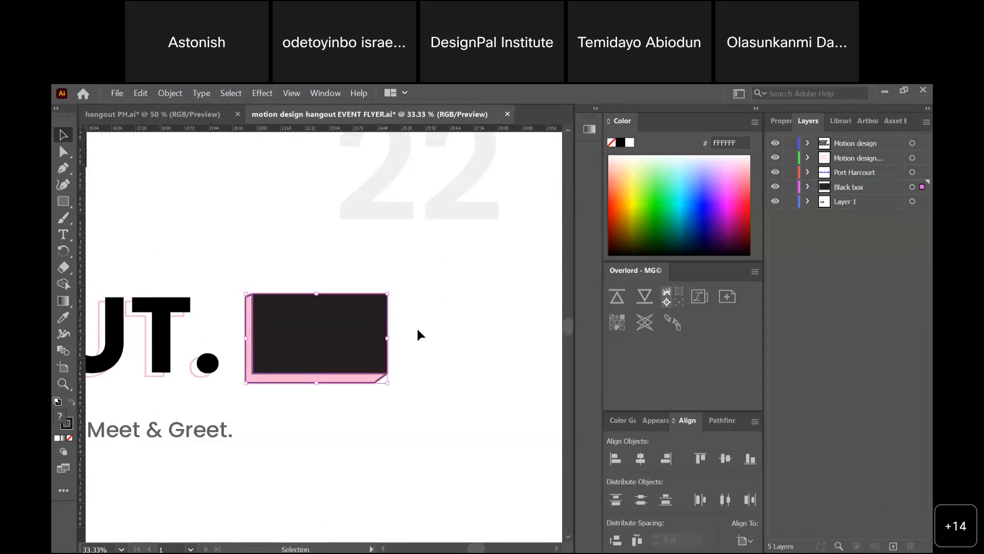
# - Move the white 0.1 text from Layer 1 onto a new layer above Black box, at the same position
pyautogui.click(775, 186)
pyautogui.click(322, 339)
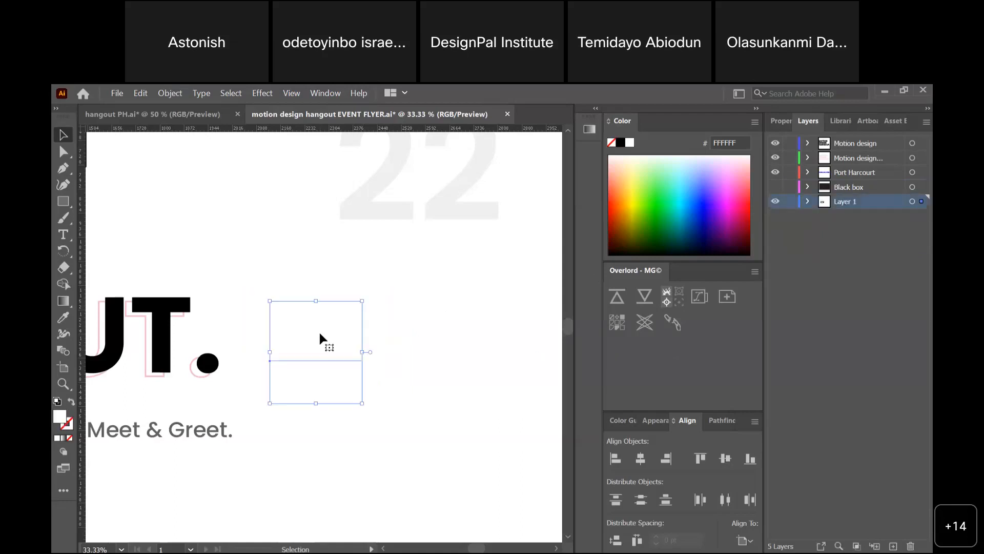
pyautogui.press('a')
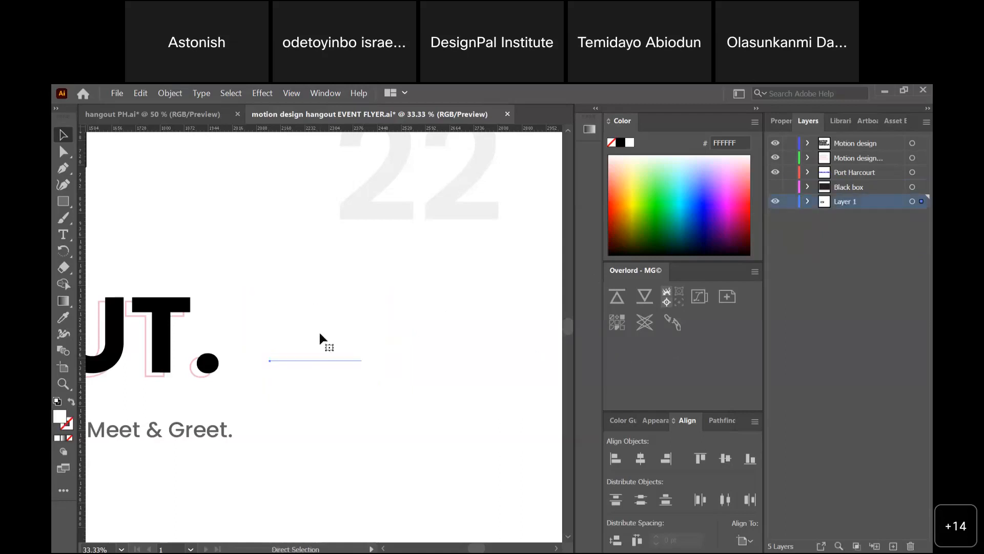
pyautogui.hotkey('ctrl', 'x')
pyautogui.click(776, 186)
pyautogui.click(873, 193)
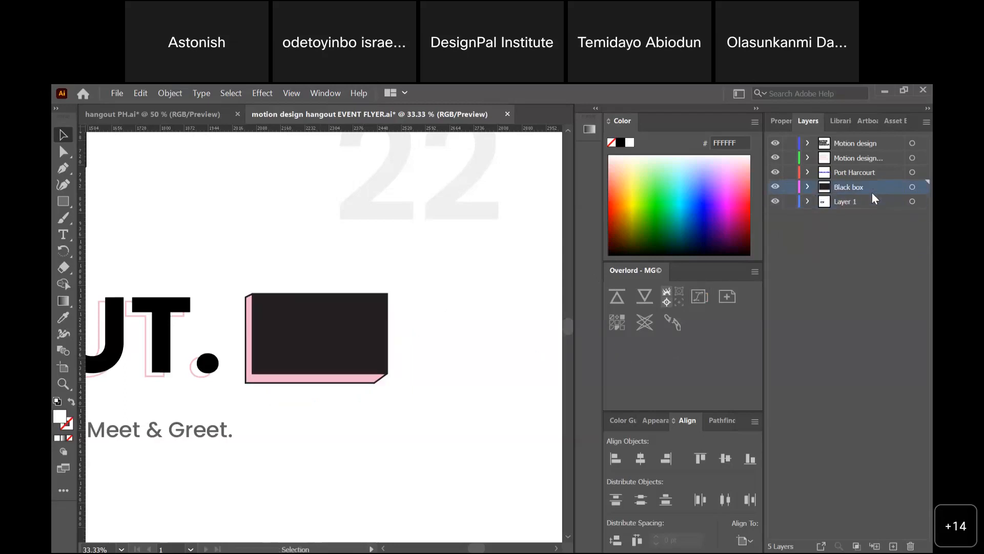
pyautogui.click(893, 545)
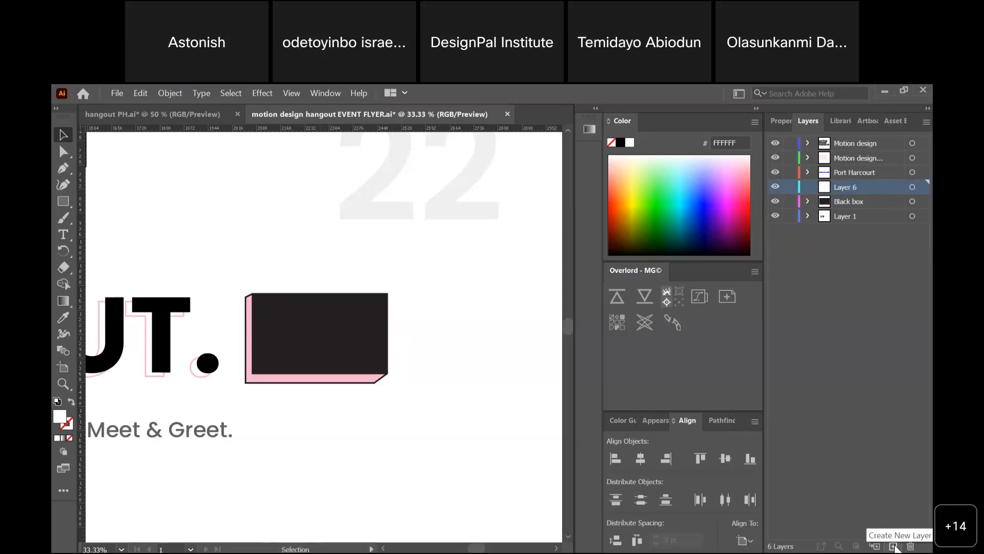
pyautogui.hotkey('ctrl', 'f')
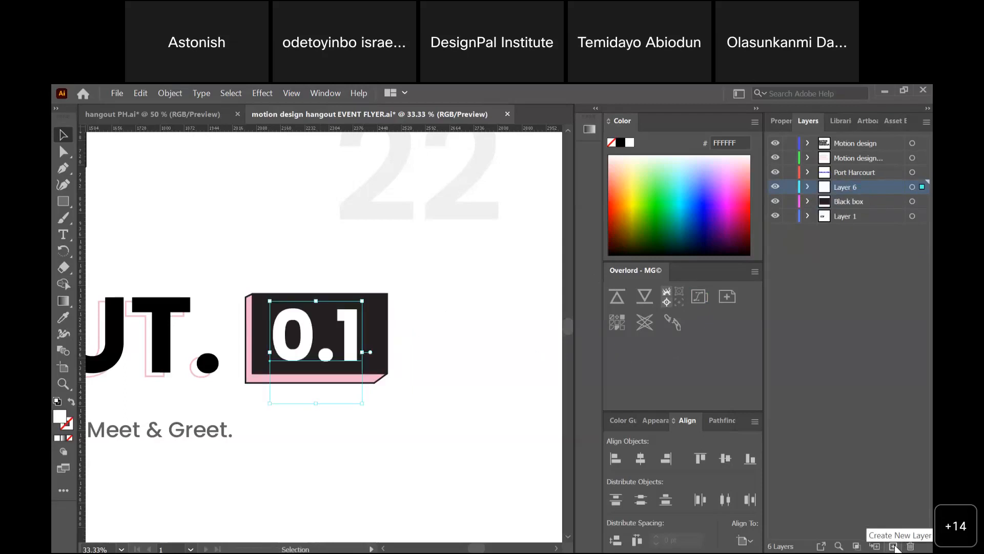
# - Rename the new layer holding the badge number as 0.1
pyautogui.doubleClick(845, 187)
pyautogui.press('BackSpace')
pyautogui.write('0.1')
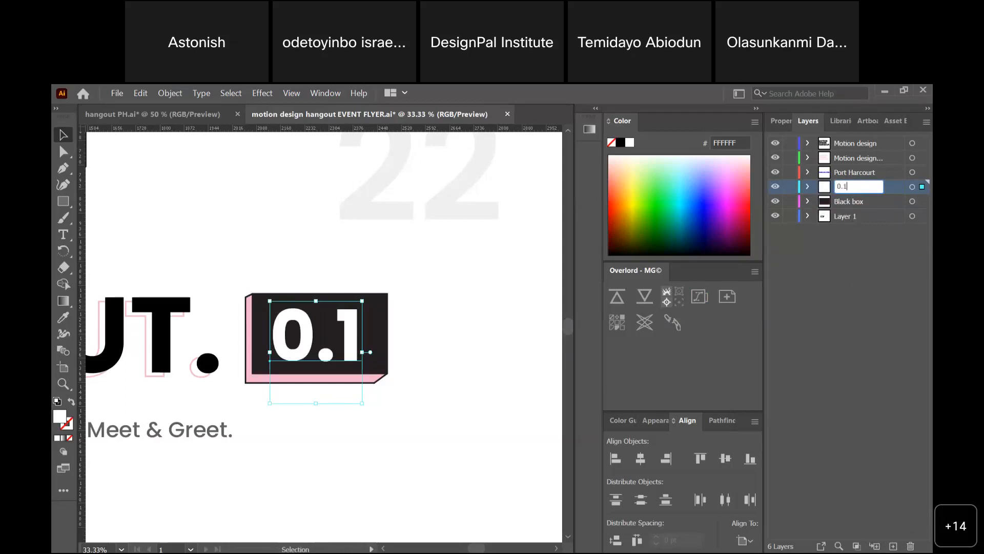
pyautogui.press('Return')
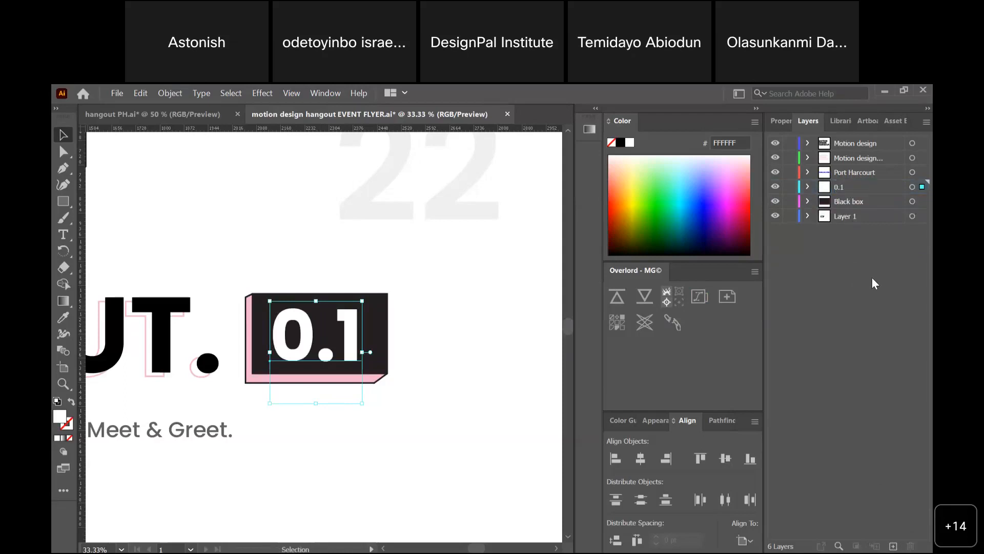
pyautogui.hotkey('ctrl', '-')
pyautogui.hotkey('ctrl', '-')
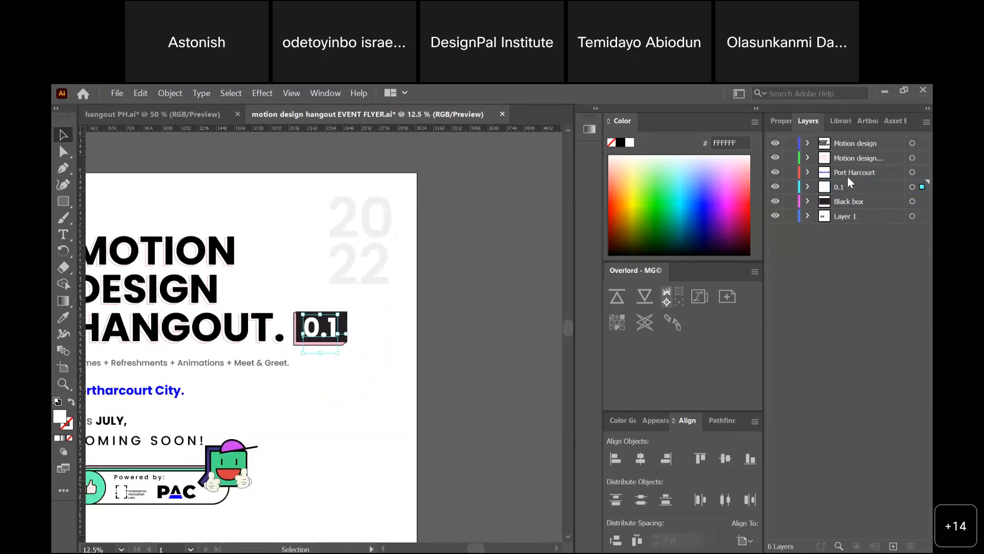
pyautogui.hscroll(-5, 392, 369)
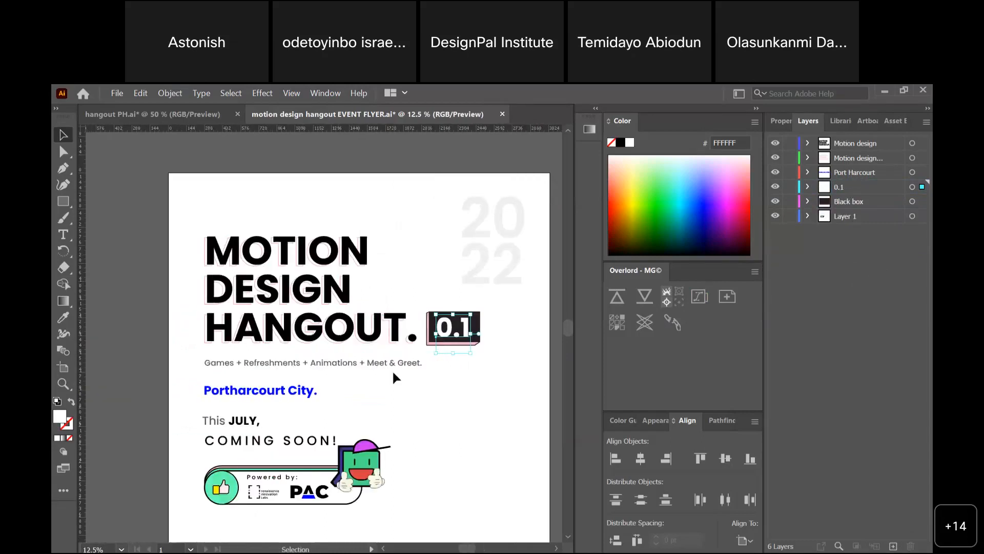
pyautogui.click(349, 464)
pyautogui.press('a')
pyautogui.click(395, 464)
pyautogui.press('v')
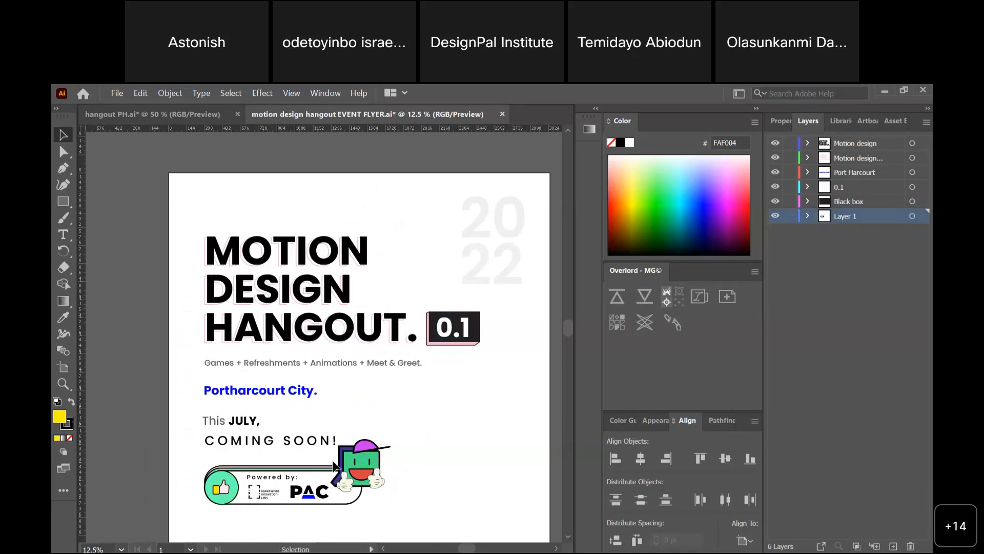
pyautogui.click(220, 488)
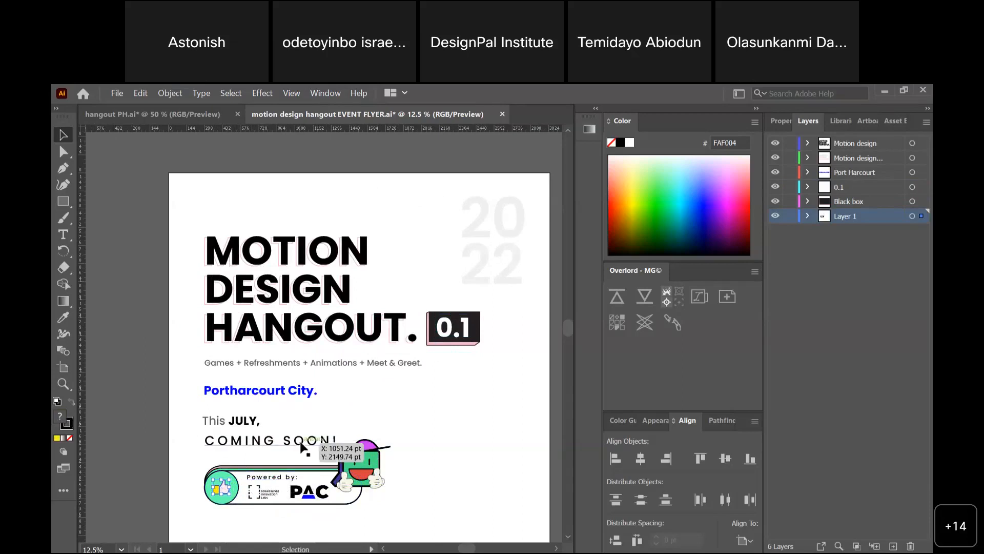
pyautogui.click(216, 220)
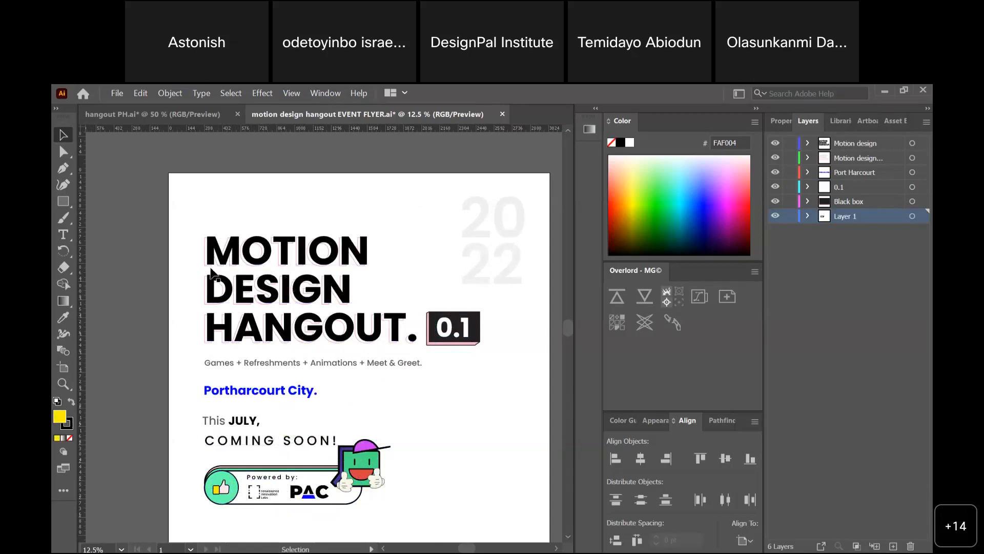
pyautogui.moveTo(356, 460); pyautogui.dragTo(445, 462)
pyautogui.hotkey('ctrl', 'z')
# - Cut the "This JULY," and "COMING SOON!" text lines together out of Layer 1
pyautogui.hotkey('ctrl', '=')
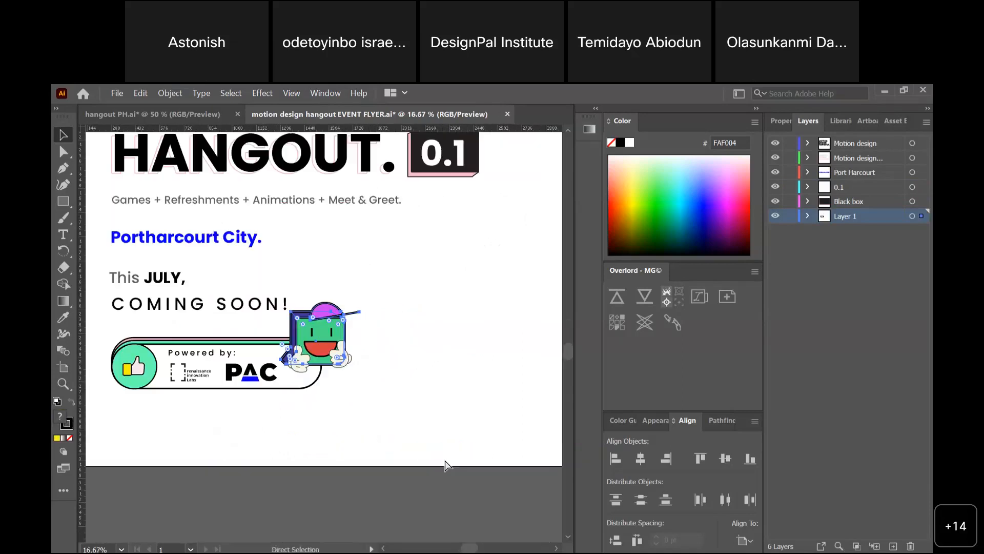
pyautogui.hotkey('ctrl', '=')
pyautogui.press('a')
pyautogui.press('v')
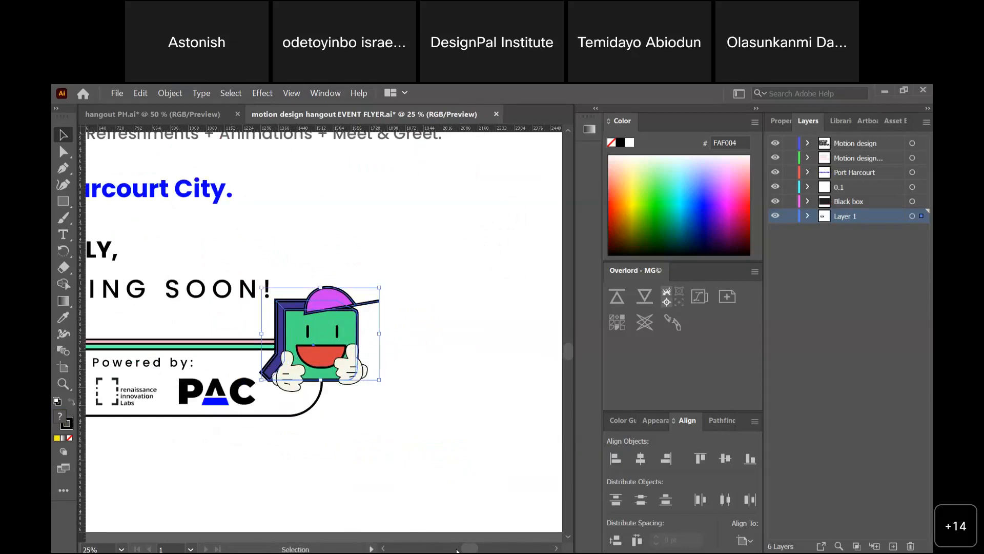
pyautogui.moveTo(471, 549); pyautogui.dragTo(464, 548)
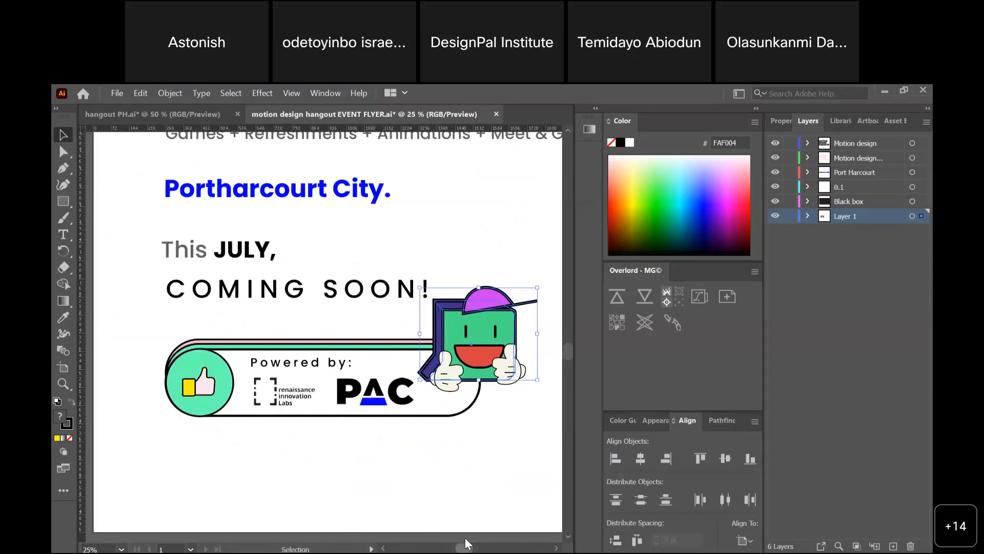
pyautogui.click(503, 272)
pyautogui.click(471, 305)
pyautogui.click(388, 295)
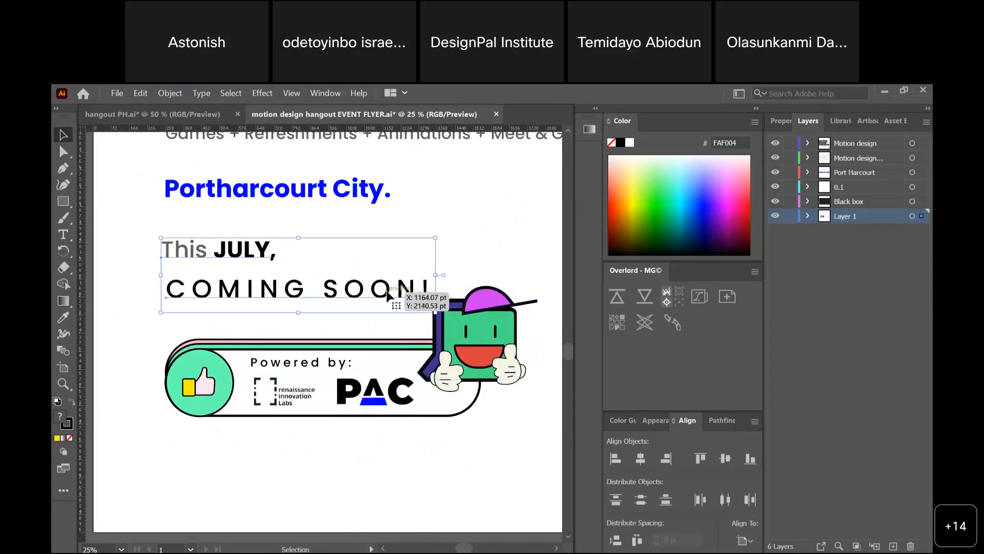
pyautogui.click(864, 306)
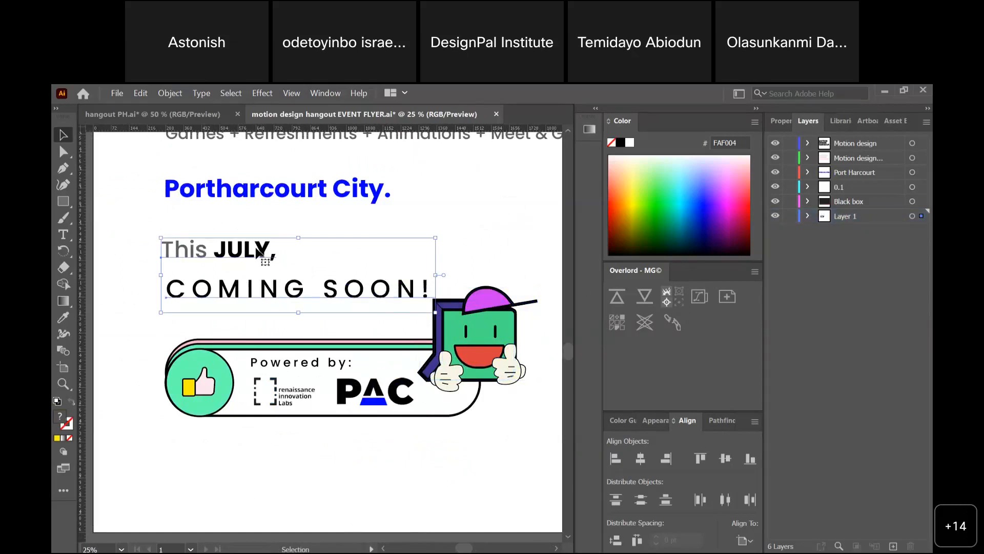
pyautogui.press('a')
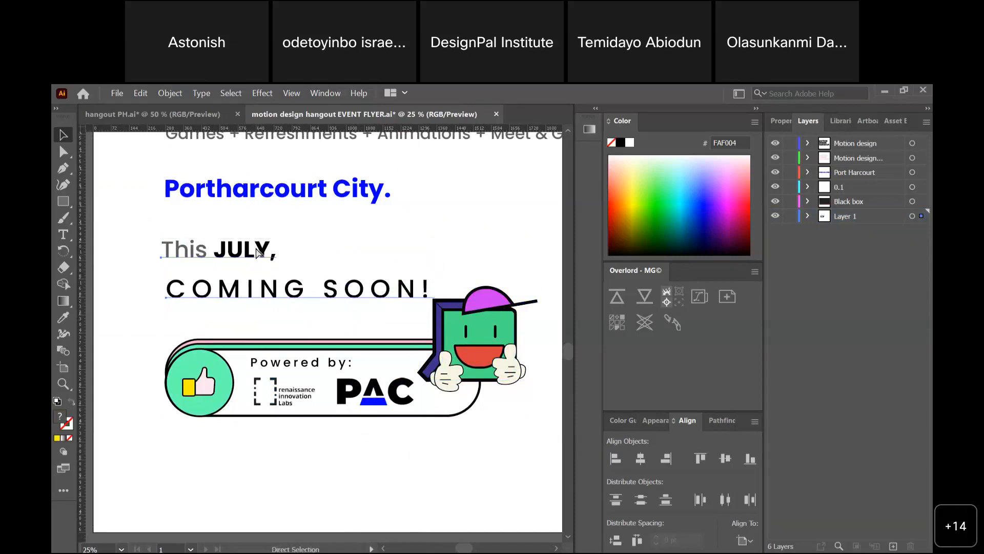
pyautogui.press('Delete')
pyautogui.press('v')
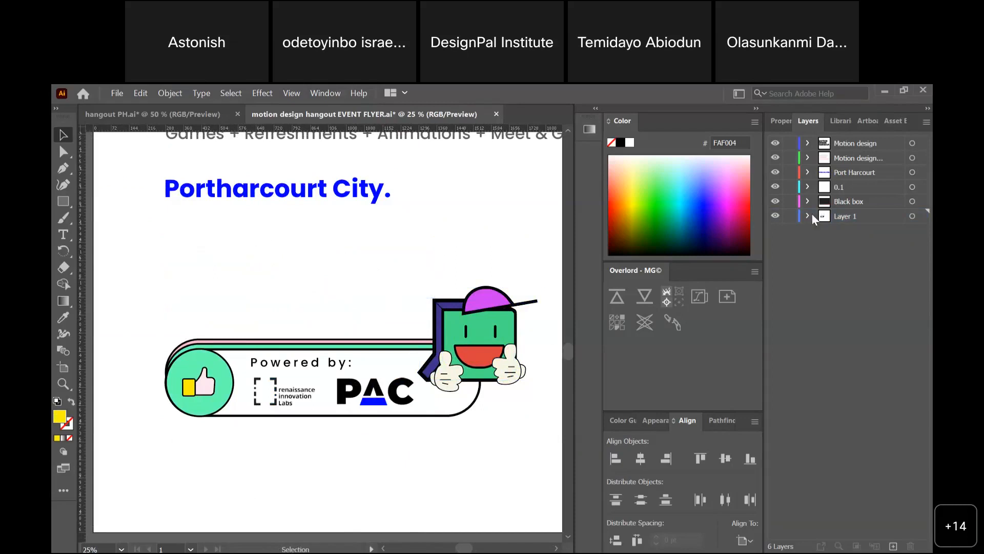
# - Add a layer named This June above Port Harcourt and paste the cut text lines onto it at their original position
pyautogui.click(846, 168)
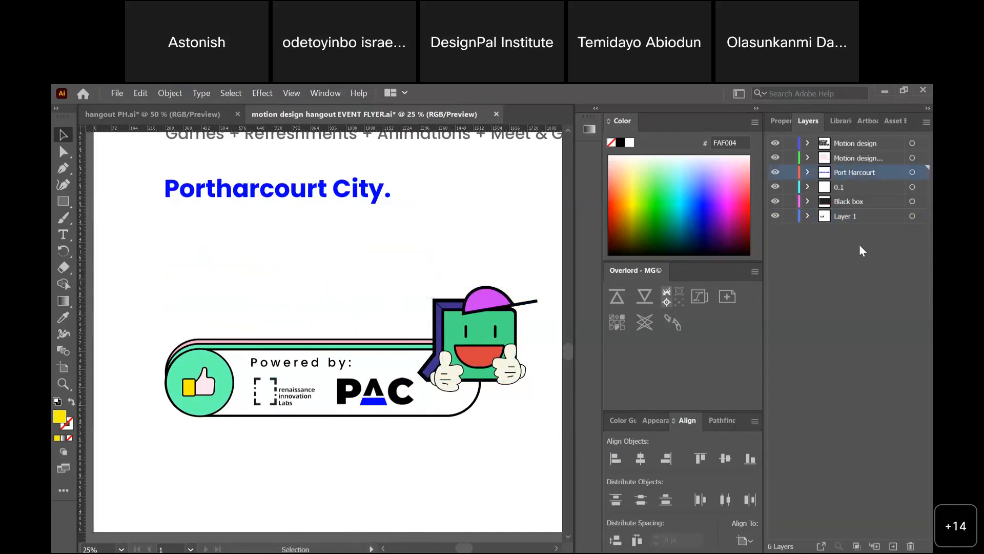
pyautogui.click(893, 545)
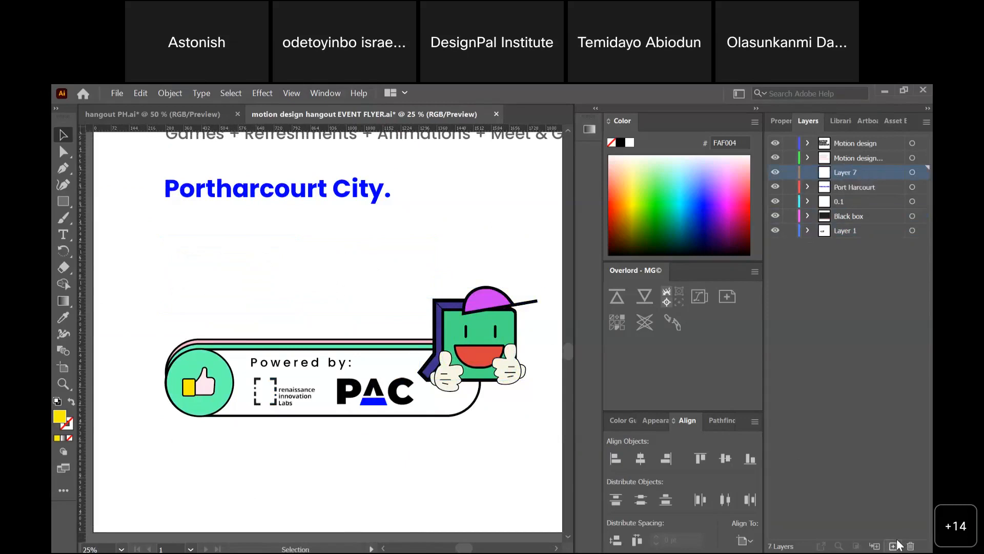
pyautogui.doubleClick(842, 171)
pyautogui.write('This June')
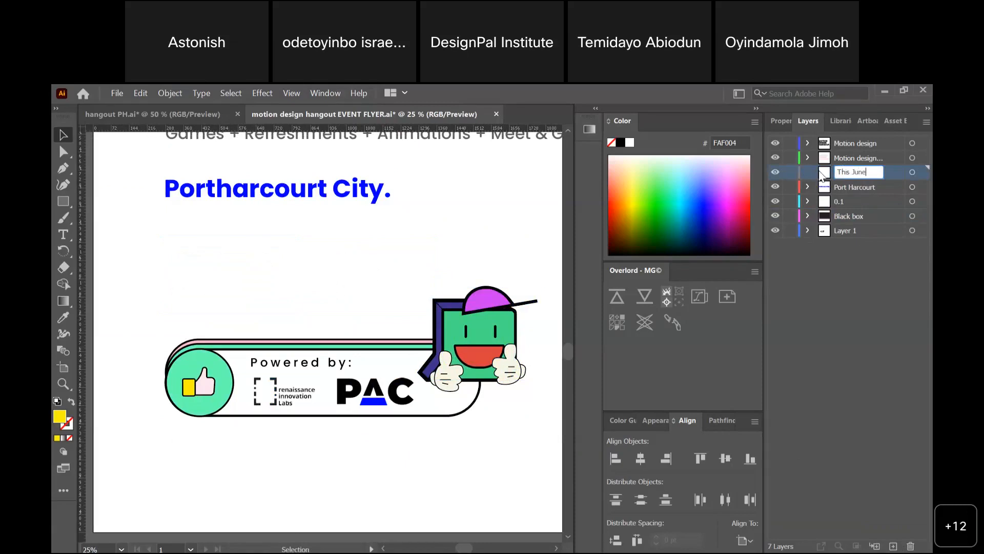
pyautogui.press('Return')
pyautogui.click(839, 175)
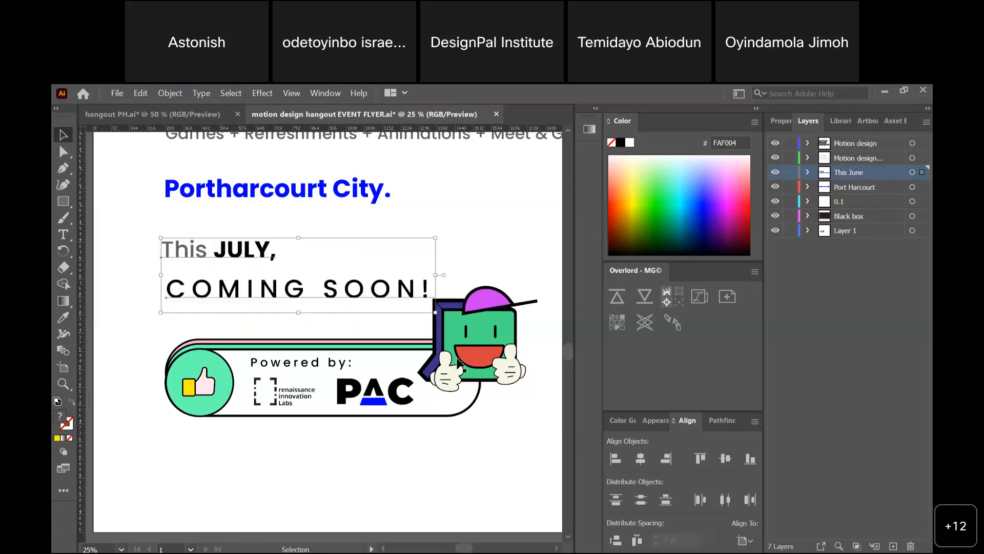
pyautogui.click(489, 434)
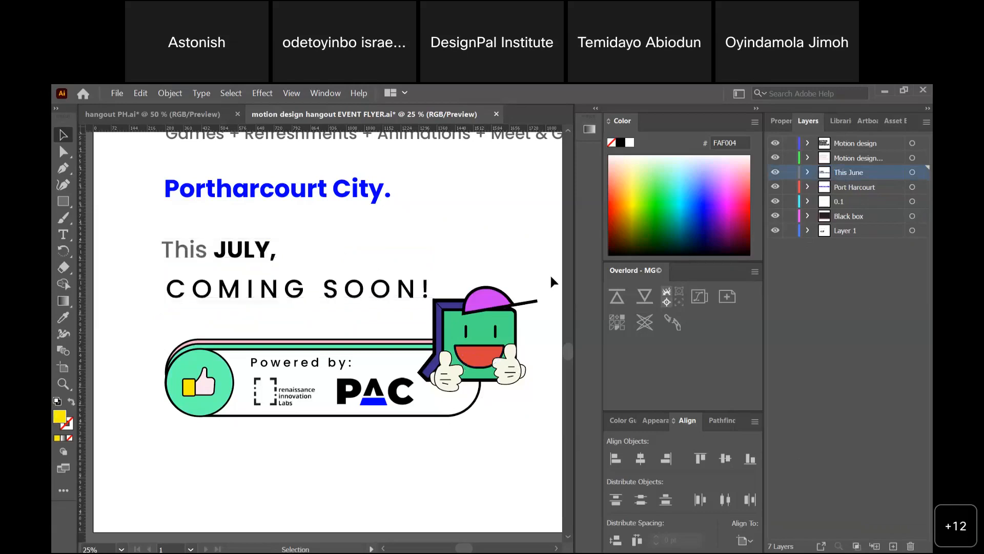
# - Lock the Black box and This June layers
pyautogui.click(435, 330)
pyautogui.click(464, 414)
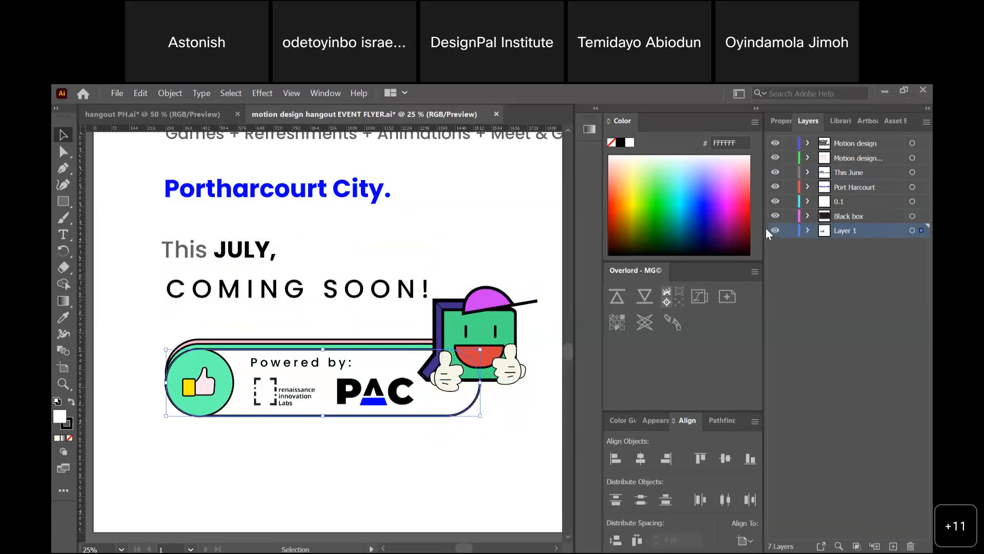
pyautogui.click(806, 268)
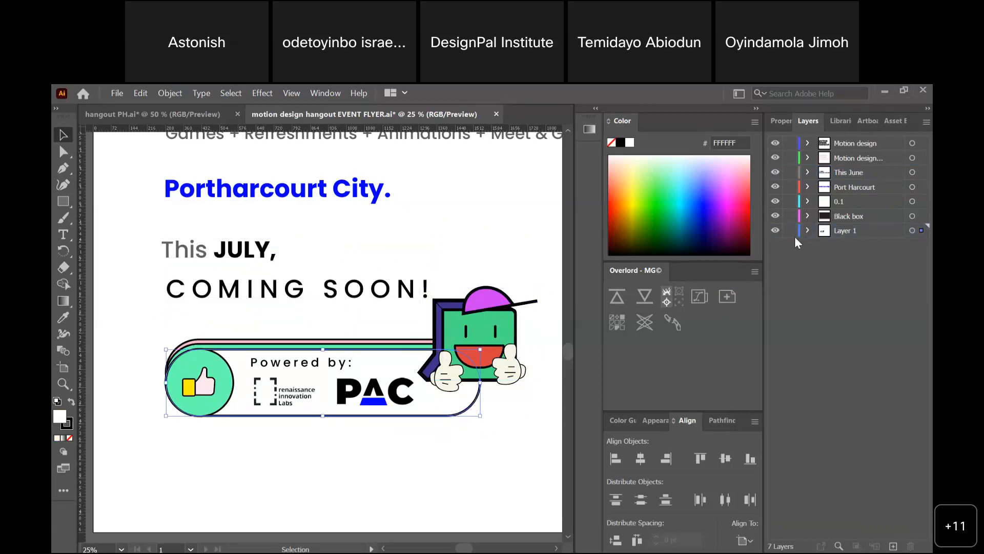
pyautogui.click(789, 215)
pyautogui.click(414, 291)
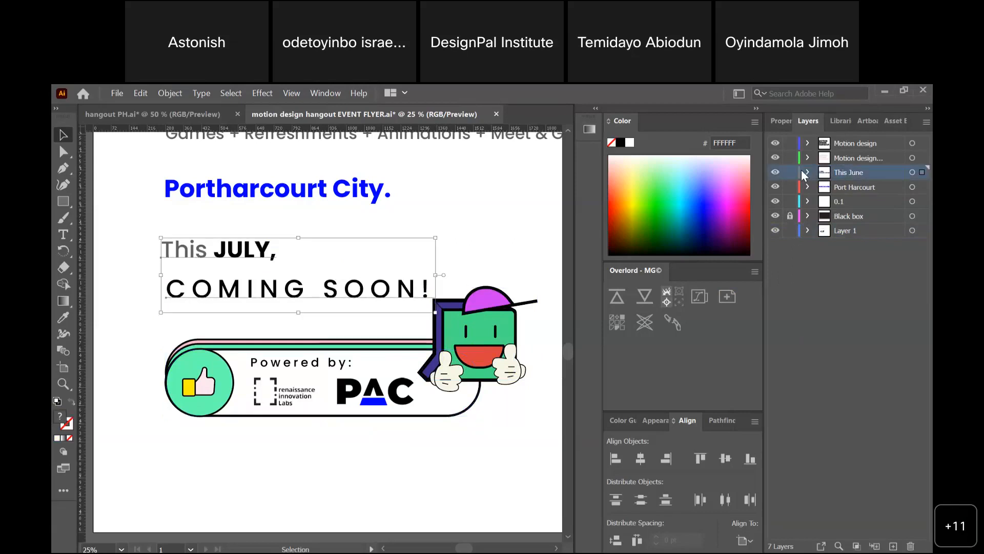
pyautogui.click(790, 172)
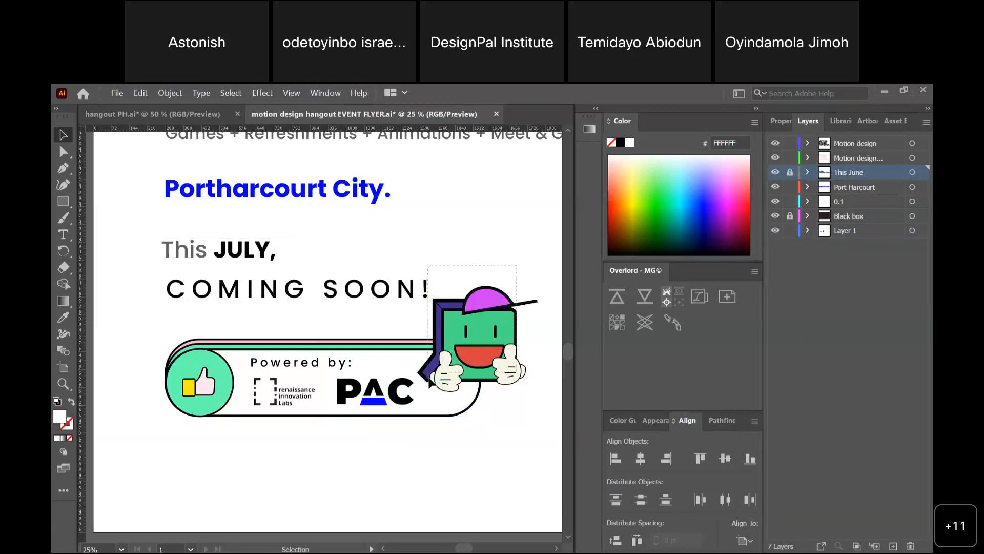
# - Set the stroke of the mascot's thumbs-up hand nearest the PAC logo to 6 pt
pyautogui.click(457, 368)
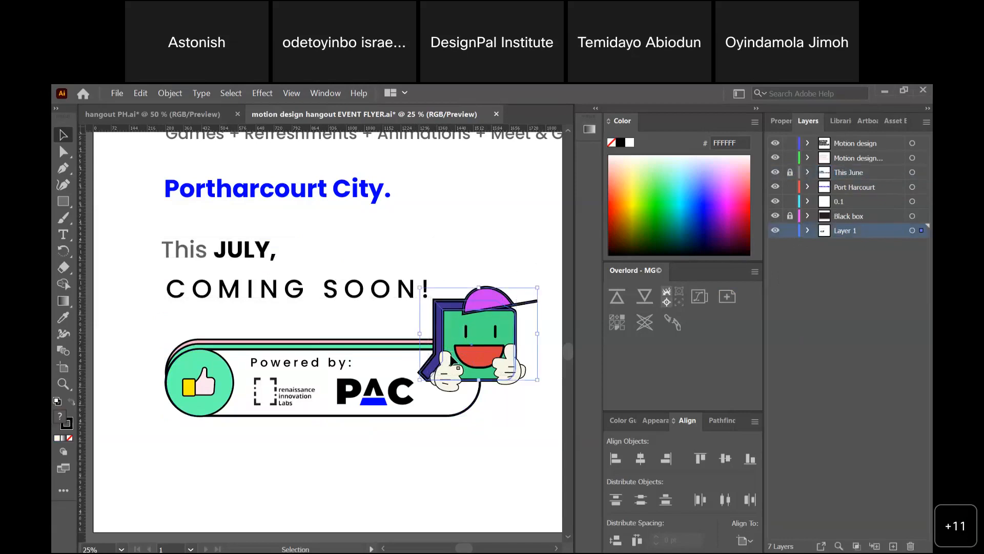
pyautogui.click(533, 253)
pyautogui.click(438, 379)
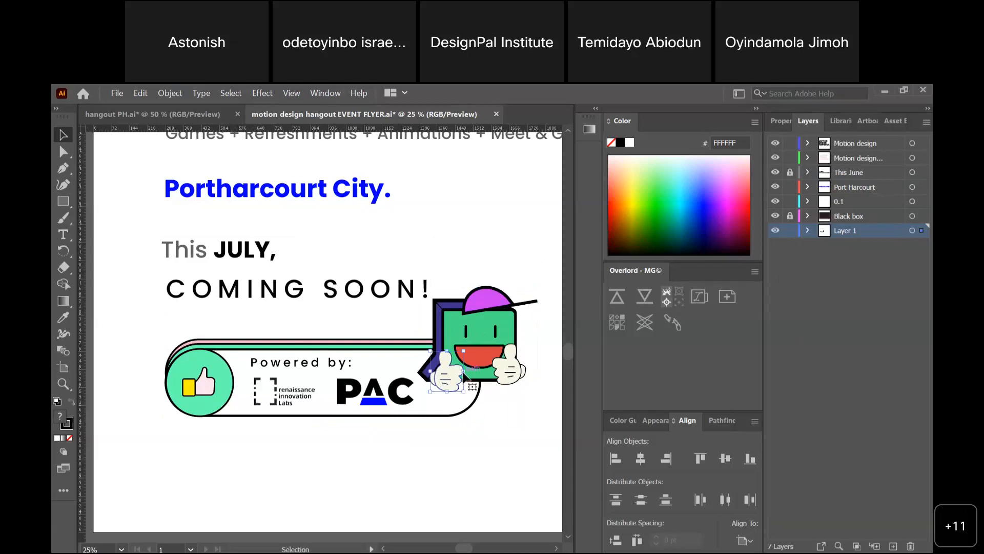
pyautogui.click(773, 123)
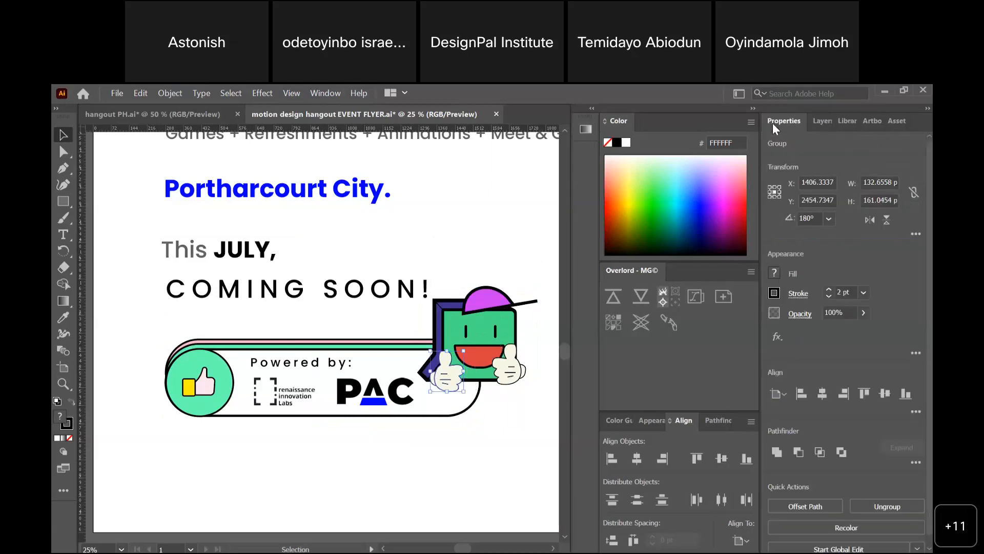
pyautogui.click(828, 289)
pyautogui.click(827, 289)
pyautogui.click(827, 289)
pyautogui.click(827, 288)
# - Set the stroke of the mascot's other thumbs-up hand, on the side away from the logos, to 6 pt
pyautogui.click(521, 375)
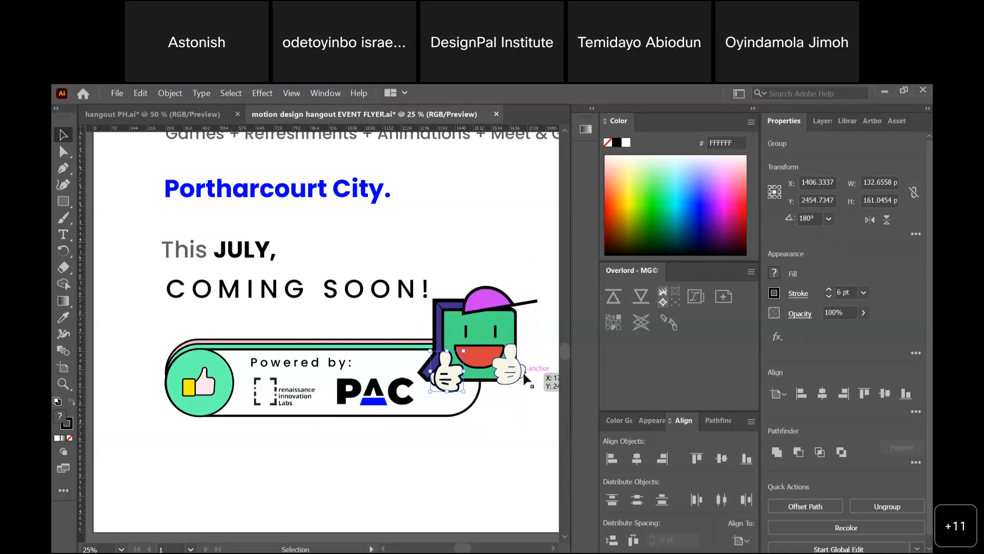
pyautogui.click(829, 289)
pyautogui.click(829, 289)
pyautogui.click(829, 290)
pyautogui.click(828, 290)
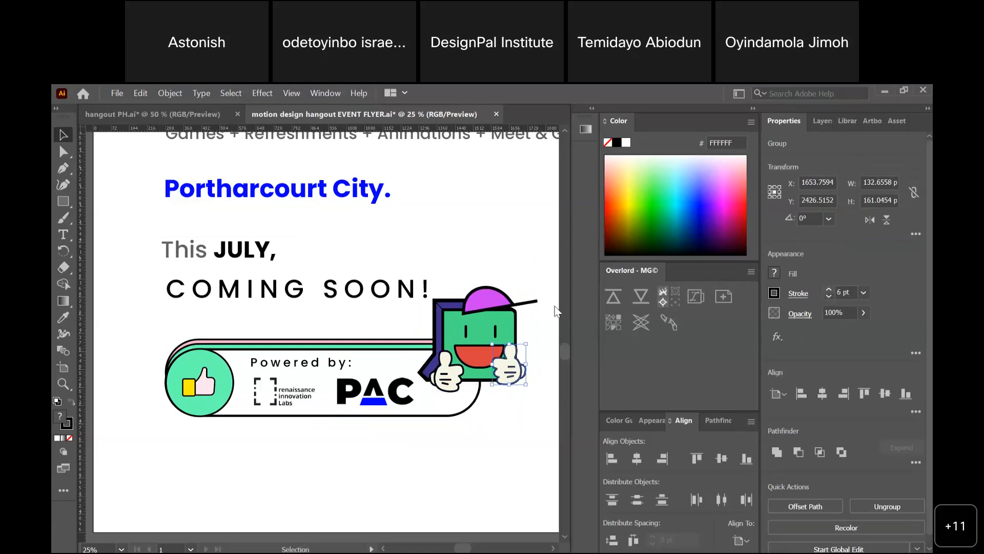
pyautogui.click(534, 270)
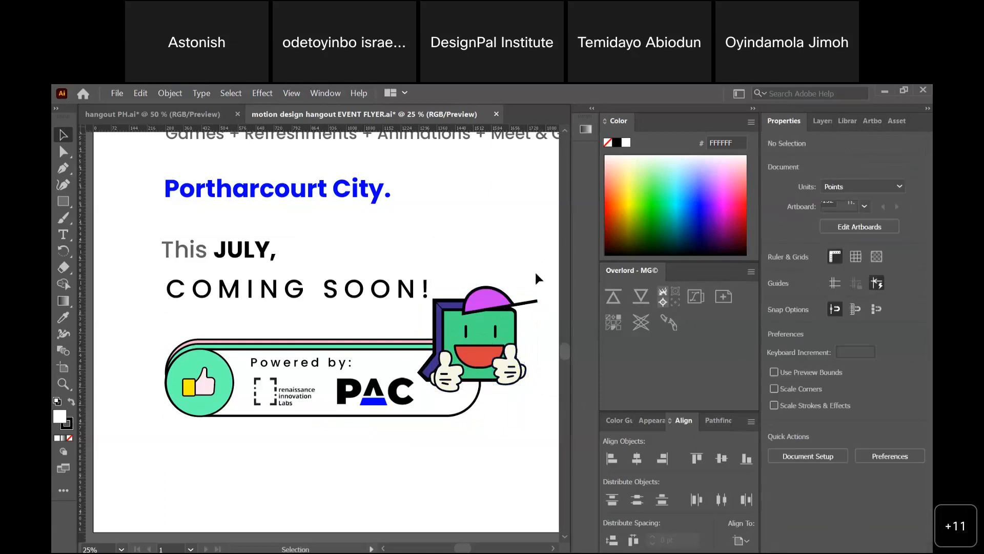
pyautogui.click(429, 383)
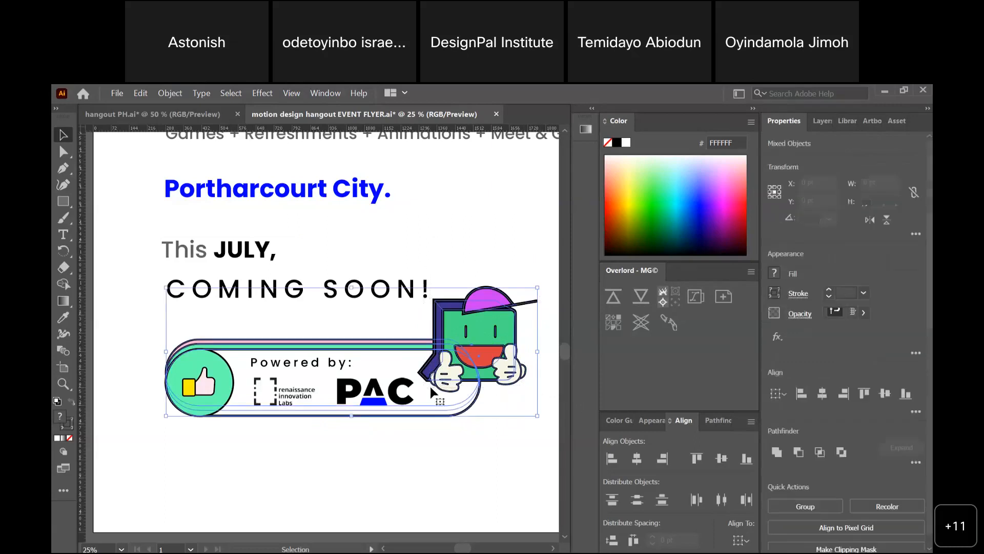
pyautogui.click(527, 401)
pyautogui.click(509, 367)
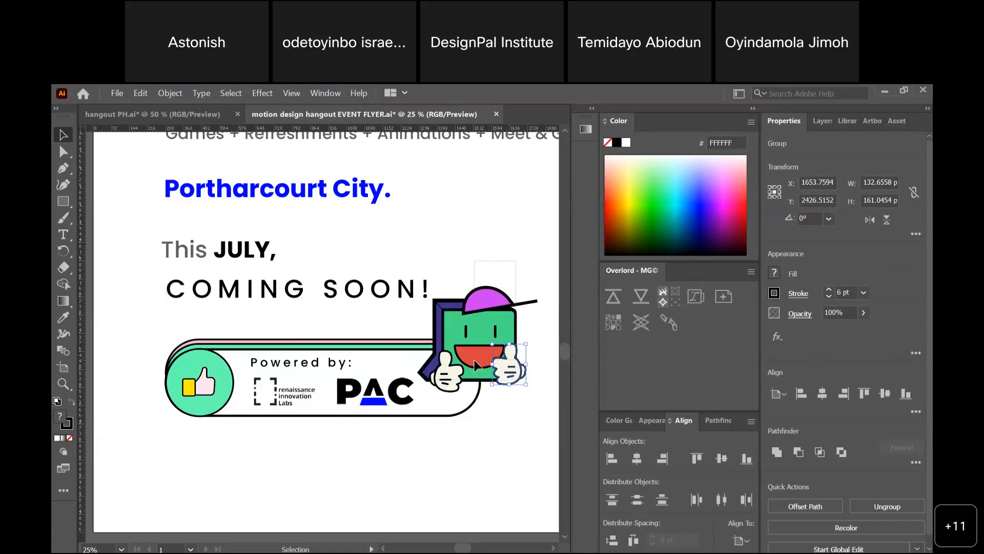
pyautogui.moveTo(516, 260); pyautogui.dragTo(454, 369)
pyautogui.click(481, 424)
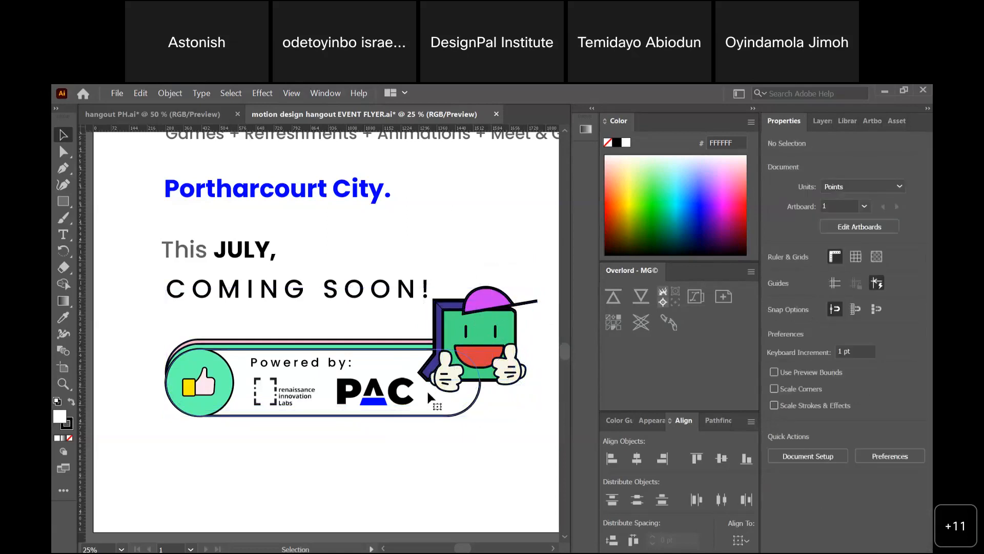
pyautogui.click(427, 391)
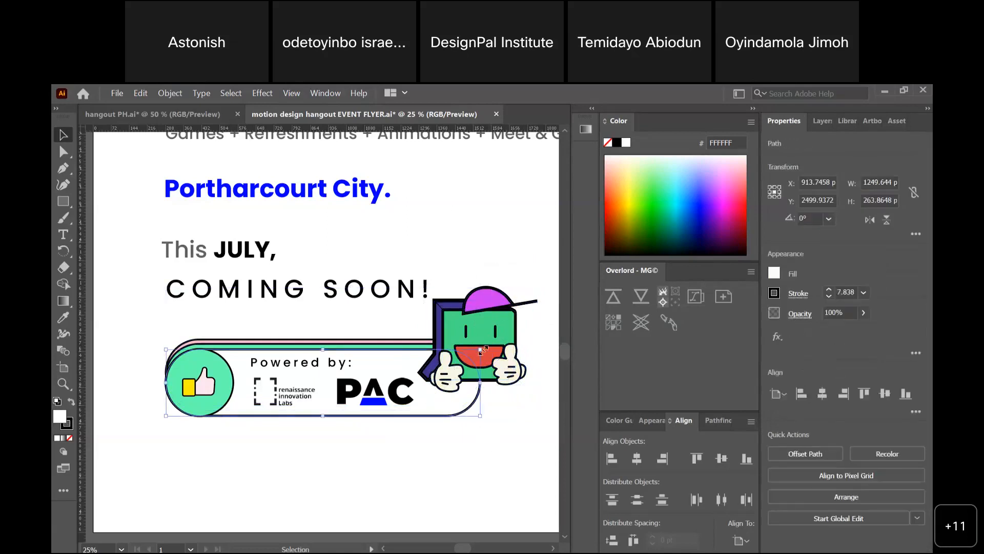
pyautogui.click(820, 122)
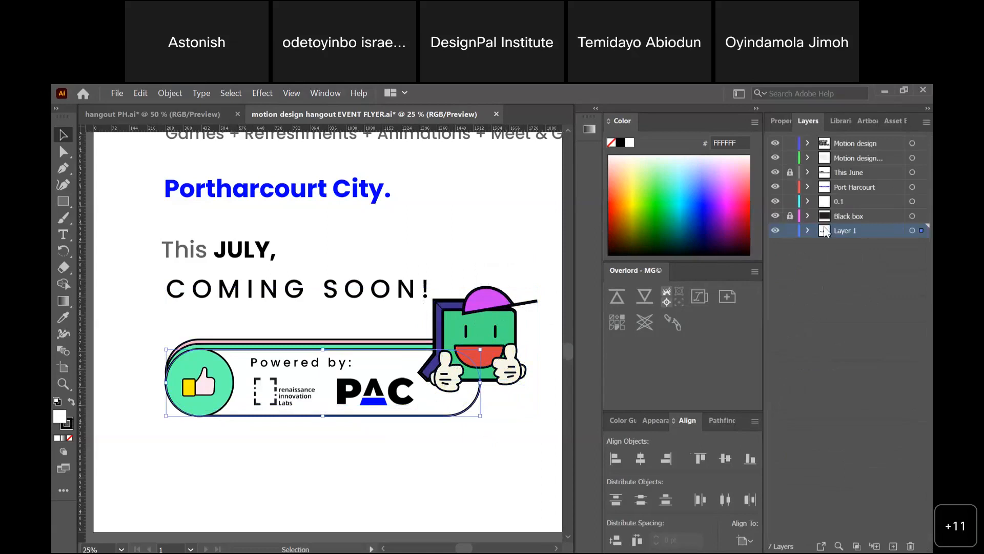
pyautogui.click(819, 300)
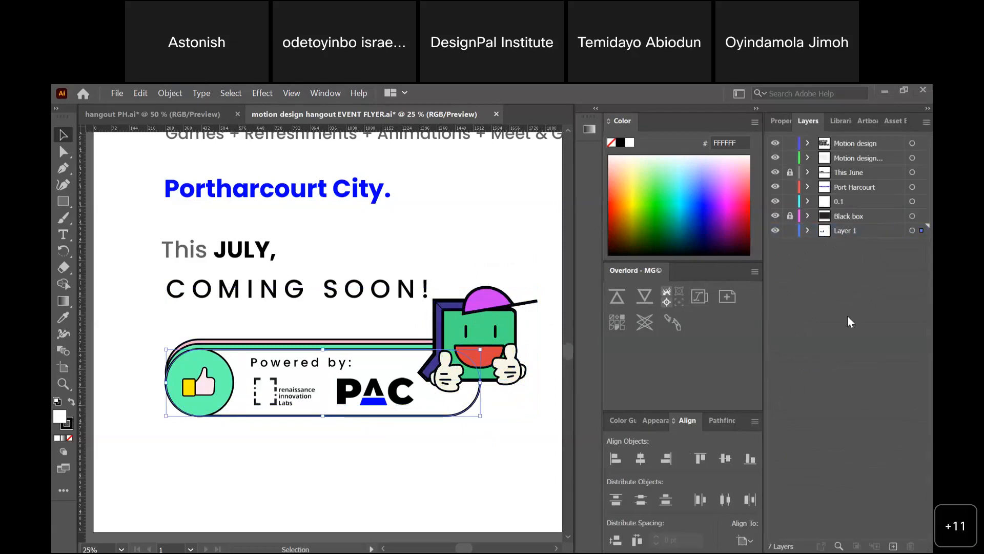
pyautogui.click(790, 230)
pyautogui.moveTo(516, 272); pyautogui.dragTo(445, 391)
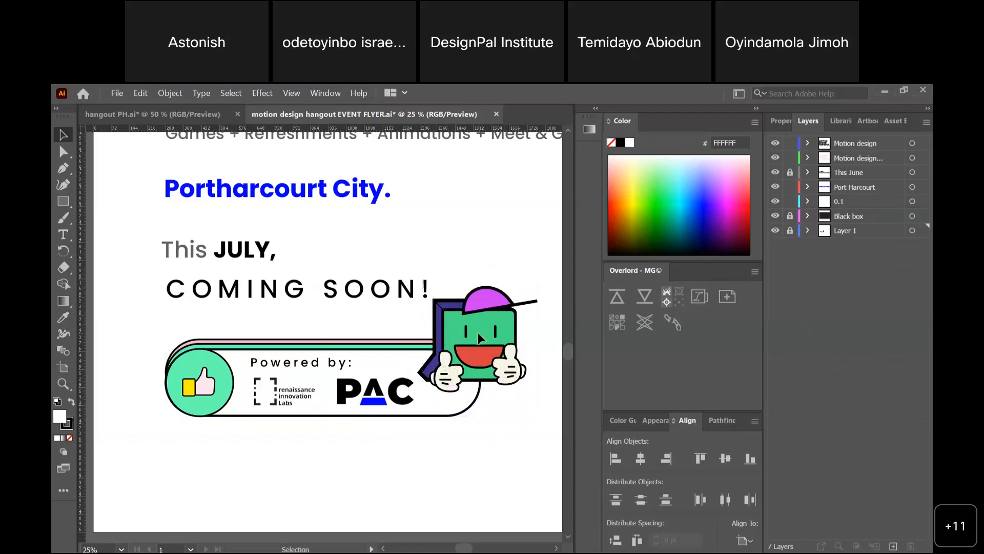
pyautogui.click(790, 230)
pyautogui.moveTo(533, 271); pyautogui.dragTo(430, 339)
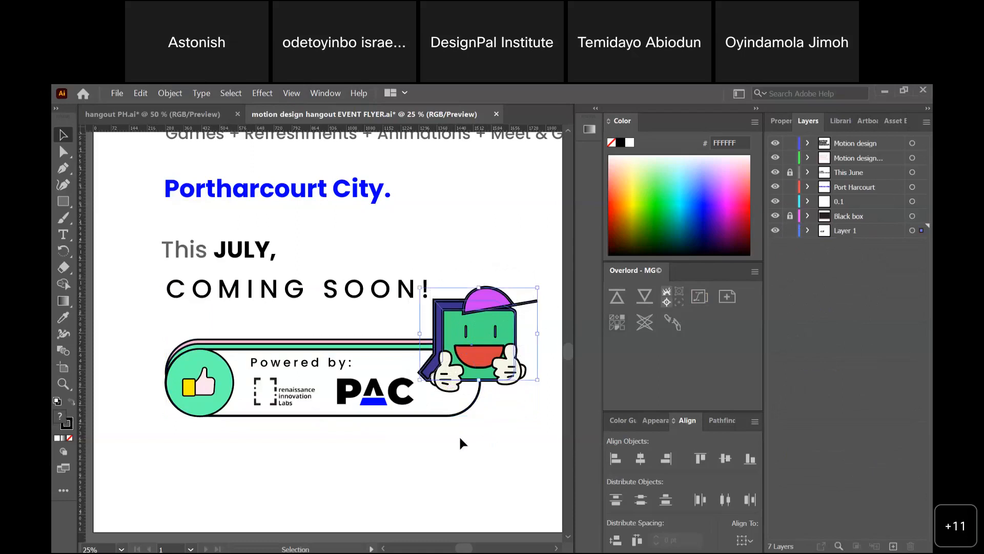
pyautogui.click(415, 492)
# - Move the whole Powered by badge with its logos down, clear of the mascot
pyautogui.moveTo(141, 317); pyautogui.dragTo(414, 448)
pyautogui.moveTo(379, 390); pyautogui.dragTo(383, 462)
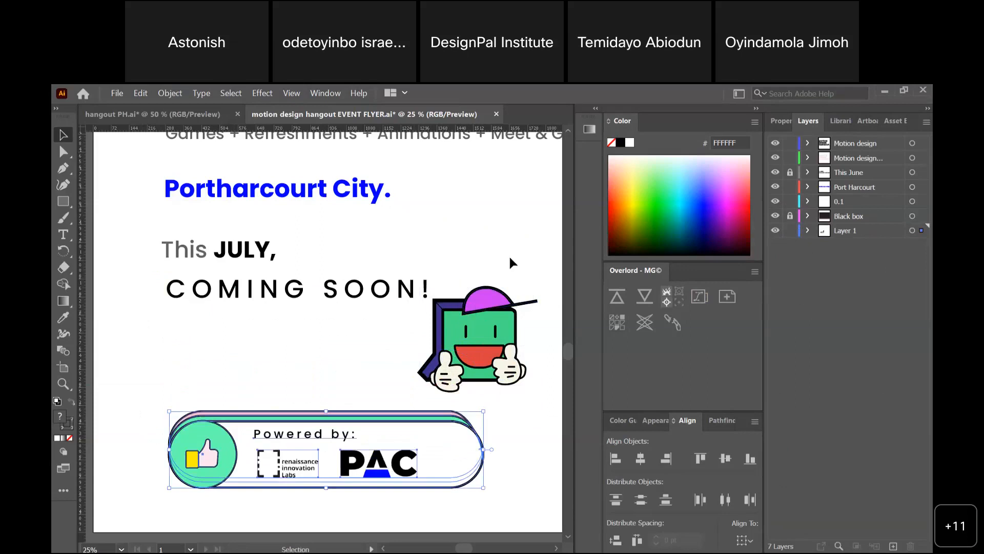
pyautogui.click(548, 264)
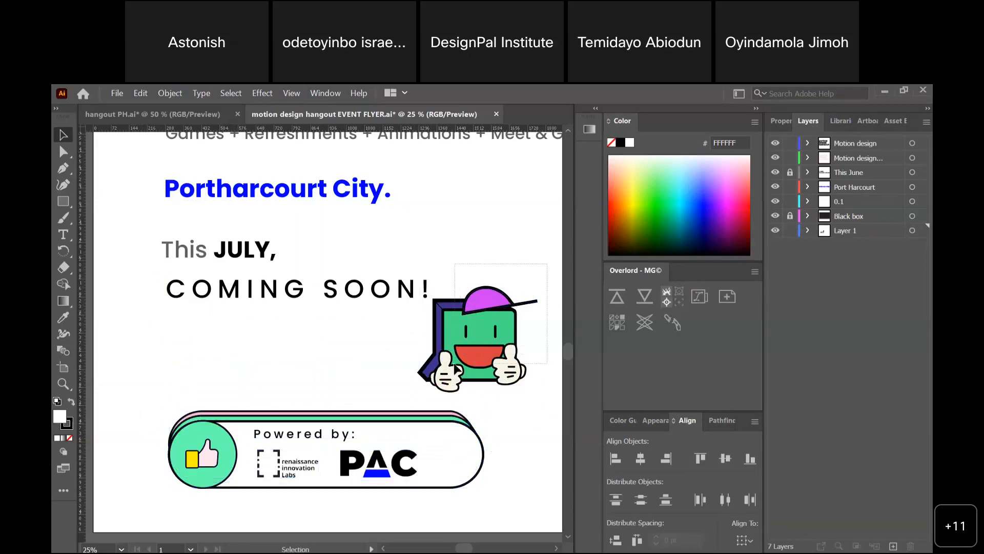
pyautogui.click(431, 383)
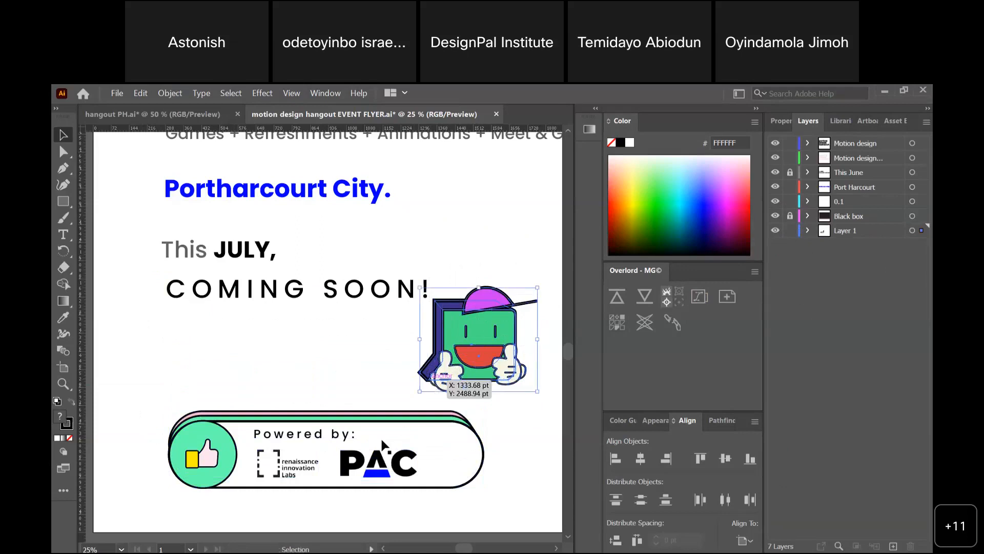
pyautogui.press('a')
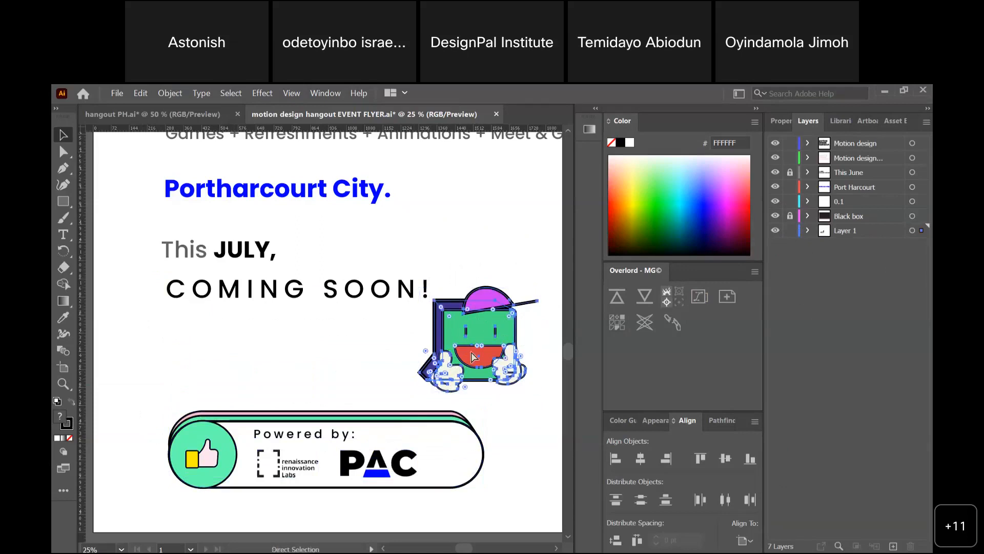
pyautogui.press('v')
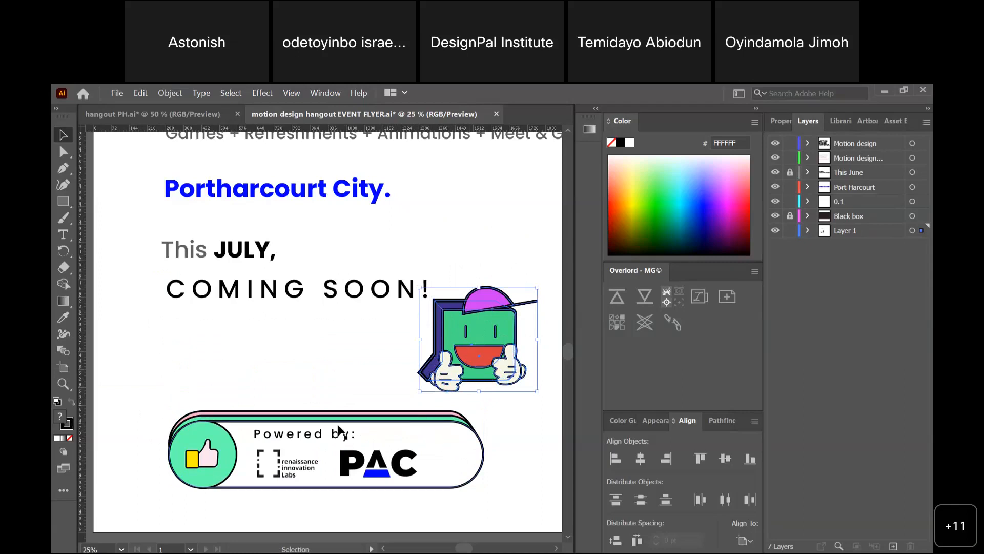
# - Move the whole Powered by badge up close beneath the COMING SOON! line, with its end behind the mascot
pyautogui.moveTo(154, 412); pyautogui.dragTo(398, 502)
pyautogui.moveTo(356, 461); pyautogui.dragTo(348, 392)
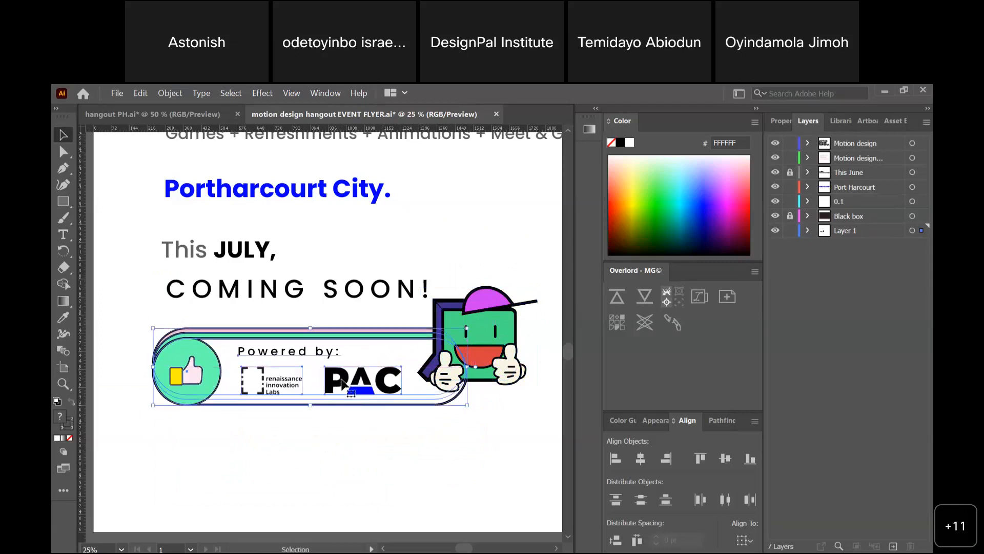
pyautogui.click(457, 472)
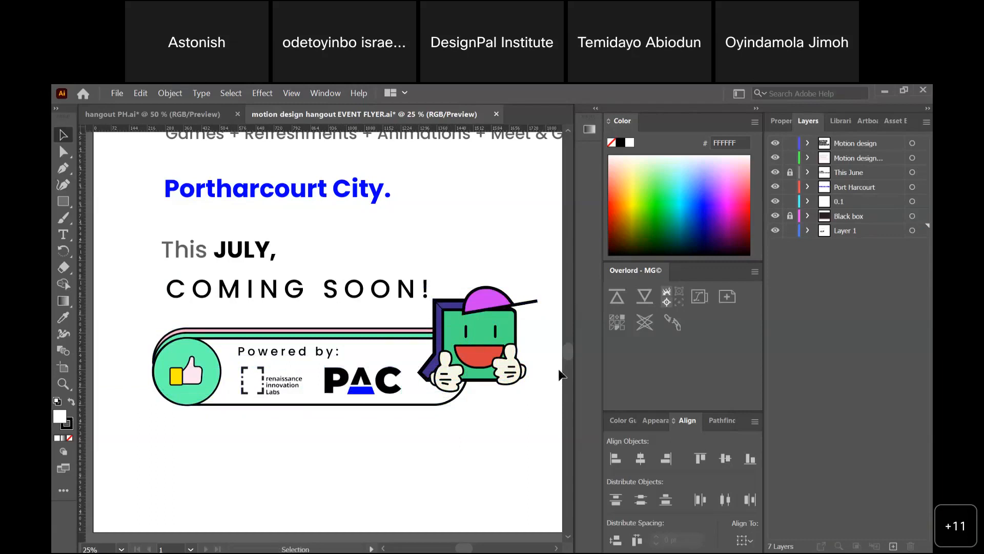
# - Cut the mascot, paste it at its original position onto a new layer above Port Harcourt, and lock that layer
pyautogui.click(491, 334)
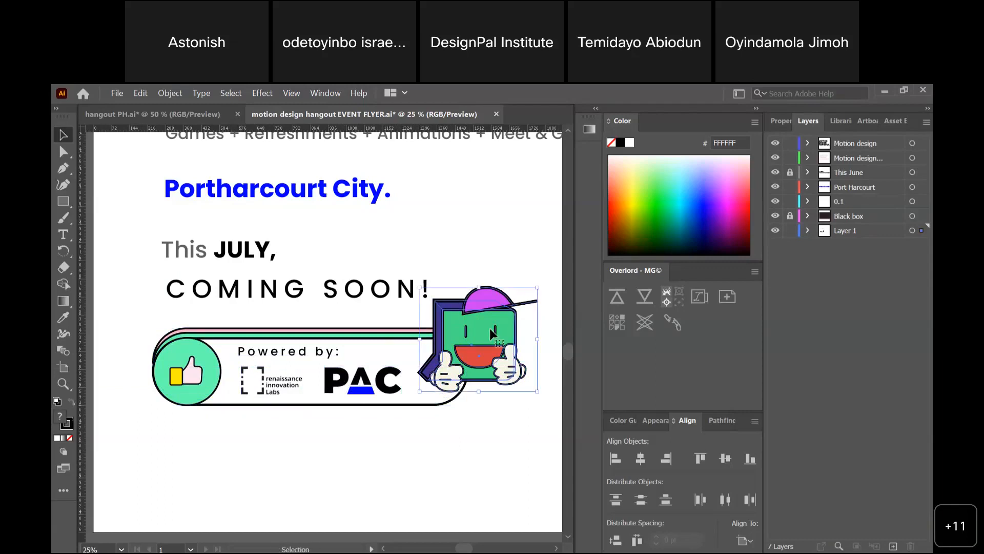
pyautogui.press('a')
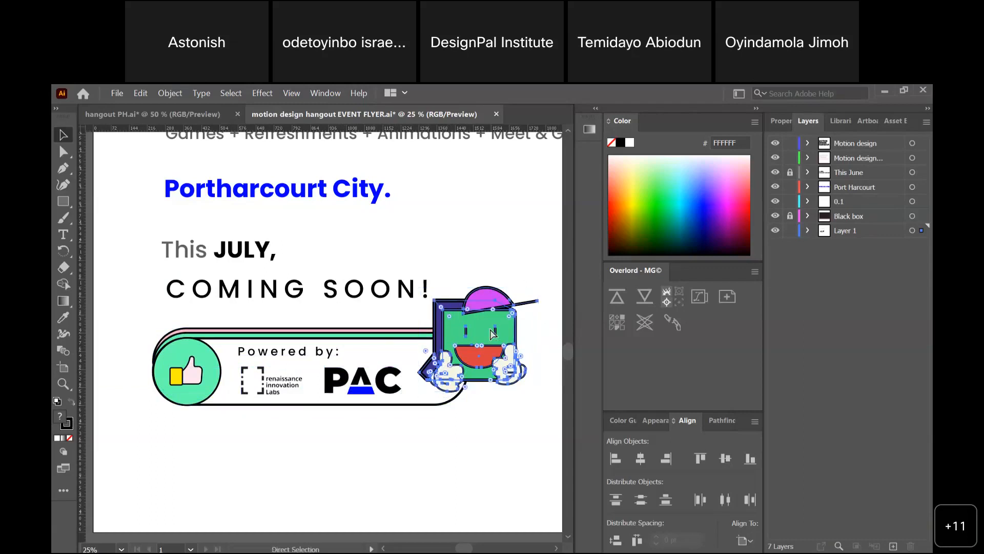
pyautogui.press('Delete')
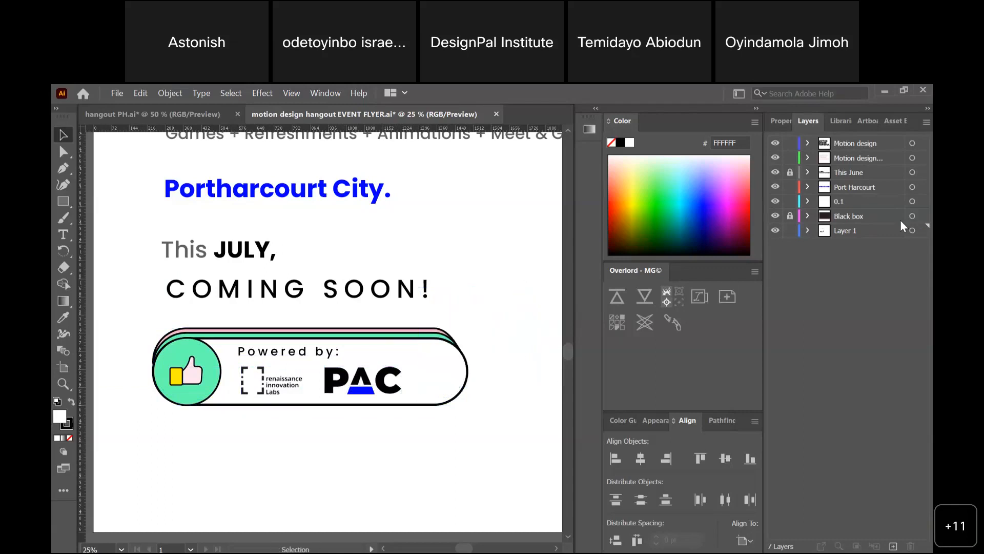
pyautogui.click(882, 185)
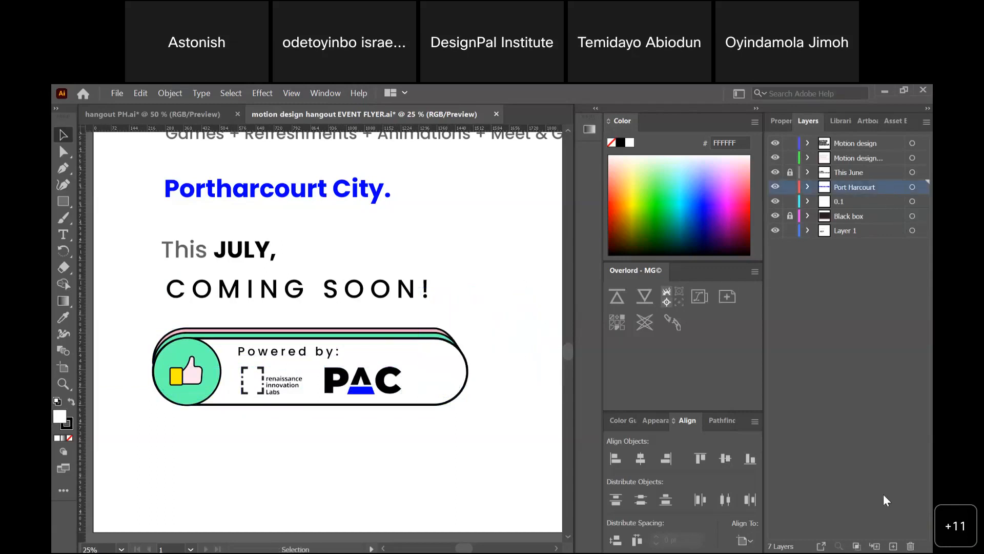
pyautogui.click(894, 545)
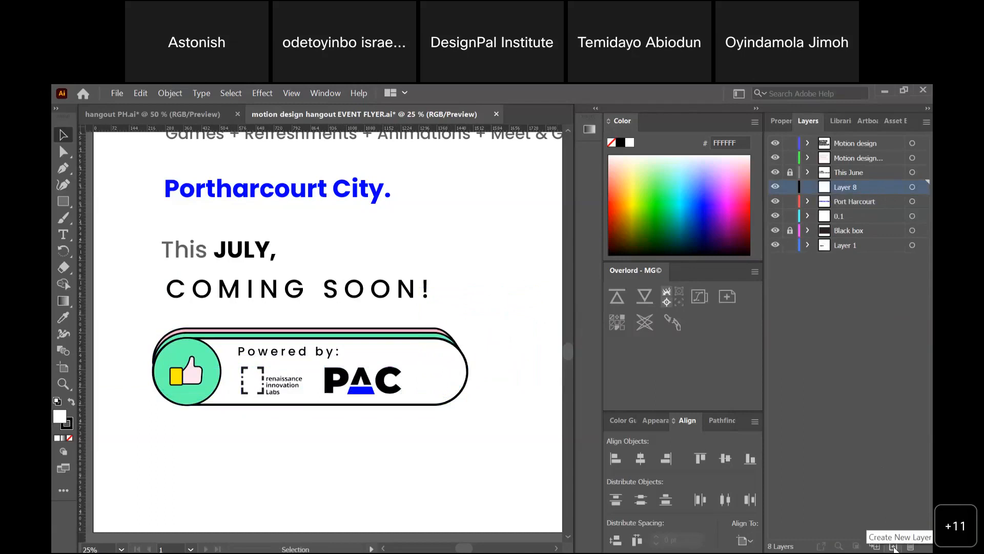
pyautogui.hotkey('ctrl', 'f')
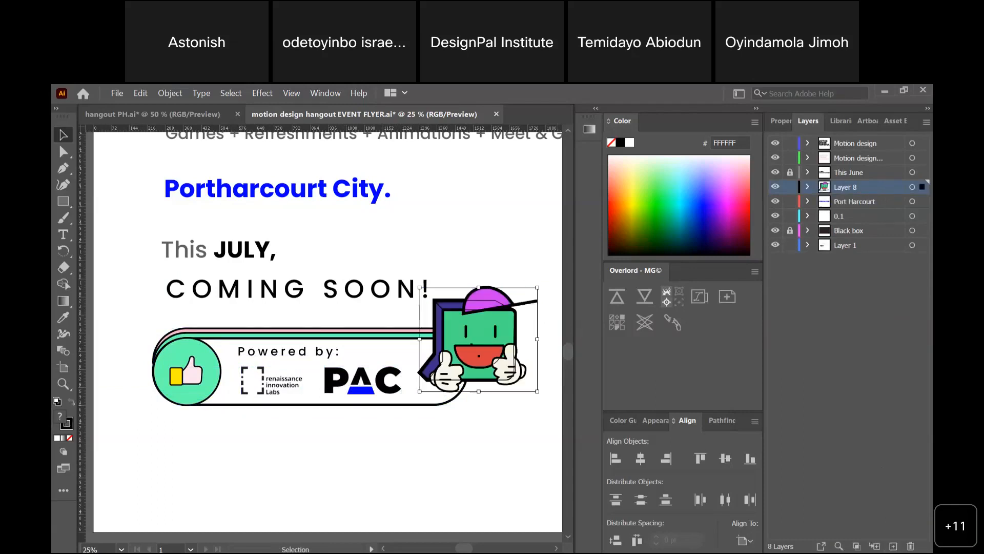
pyautogui.click(790, 187)
# - Rename Layer 1, which holds the Powered by badge, as Power by
pyautogui.moveTo(130, 328); pyautogui.dragTo(476, 447)
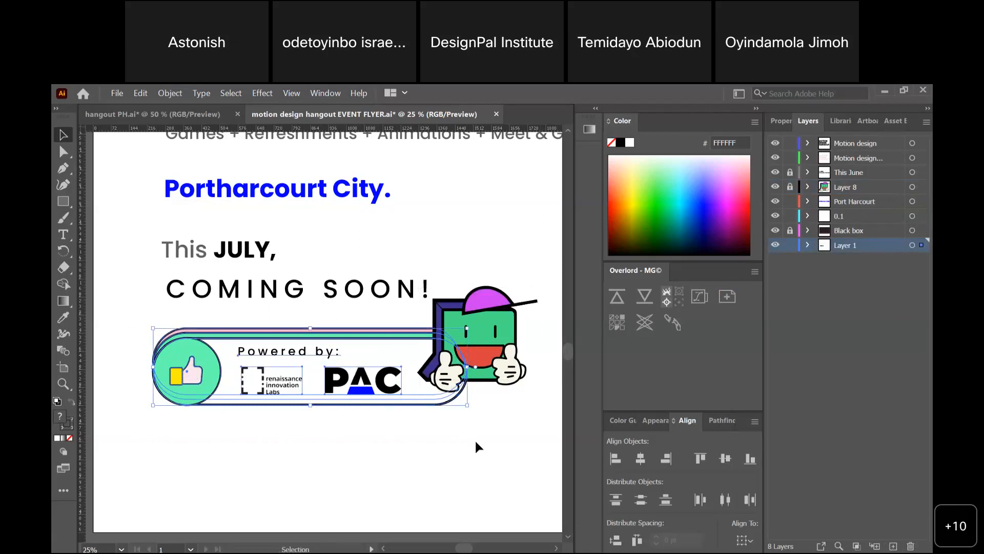
pyautogui.doubleClick(847, 244)
pyautogui.write('Power by')
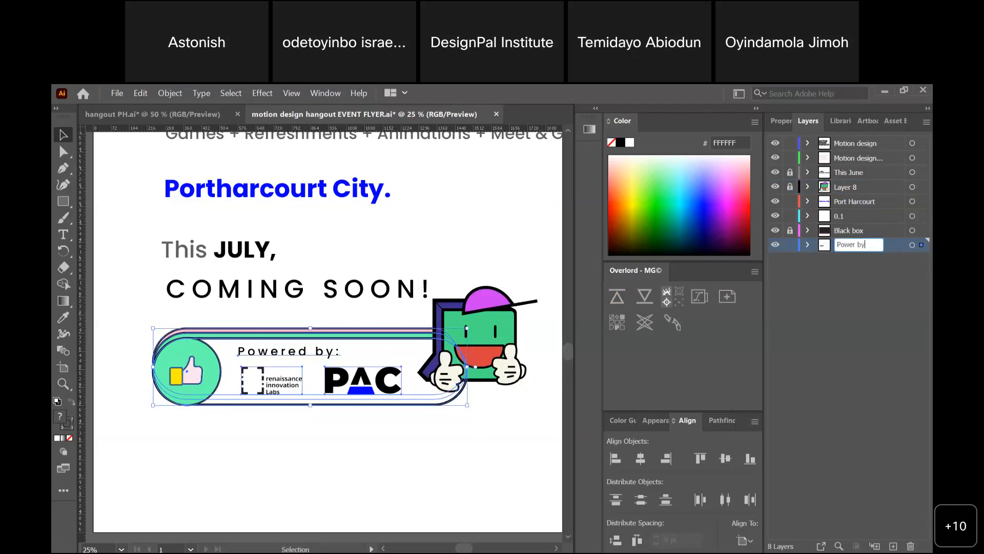
pyautogui.click(524, 427)
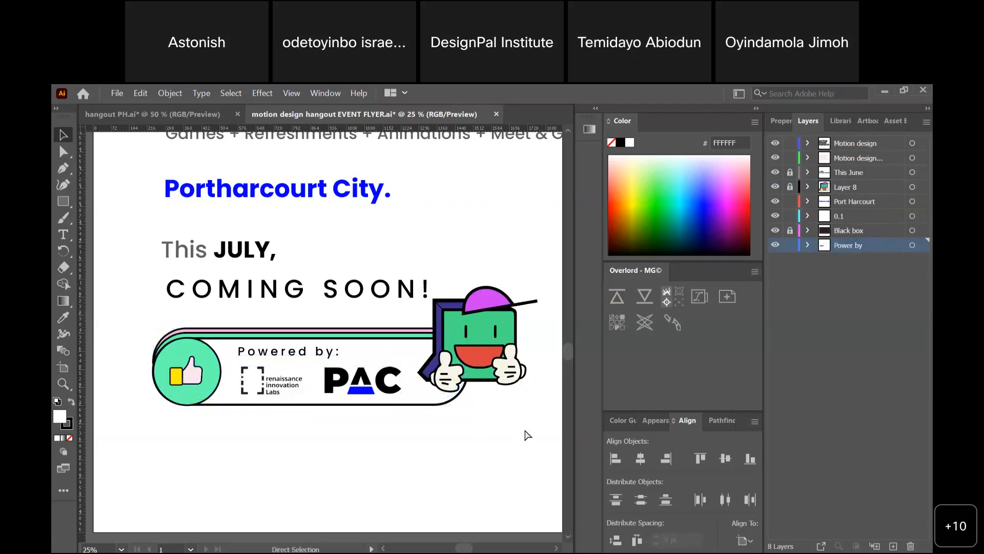
# - Cut the Games + Refreshments + Animations + Meet & Greet line and paste it in place onto a new layer above Power by
pyautogui.hotkey('ctrl', '-')
pyautogui.hotkey('ctrl', '-')
pyautogui.hotkey('ctrl', '-')
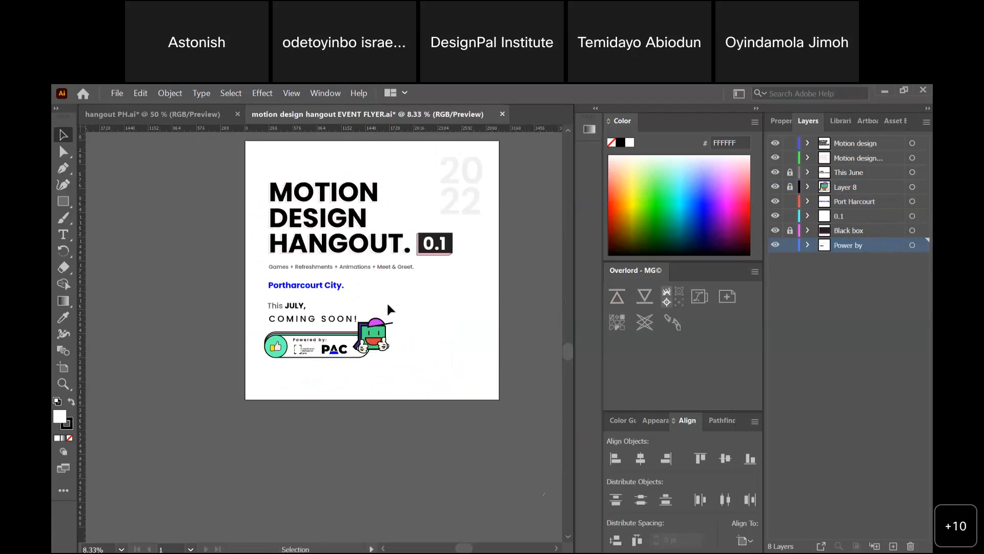
pyautogui.click(329, 266)
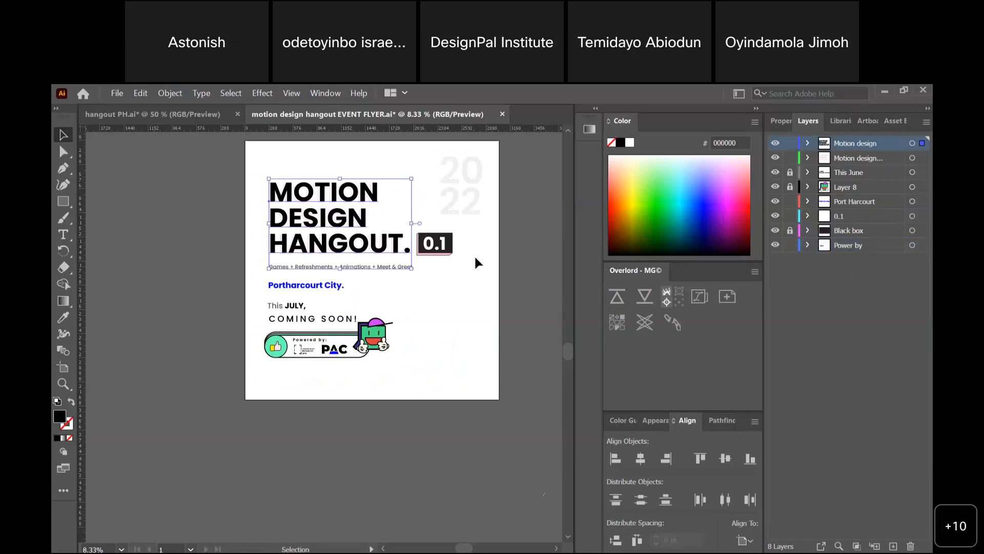
pyautogui.click(435, 272)
pyautogui.click(412, 267)
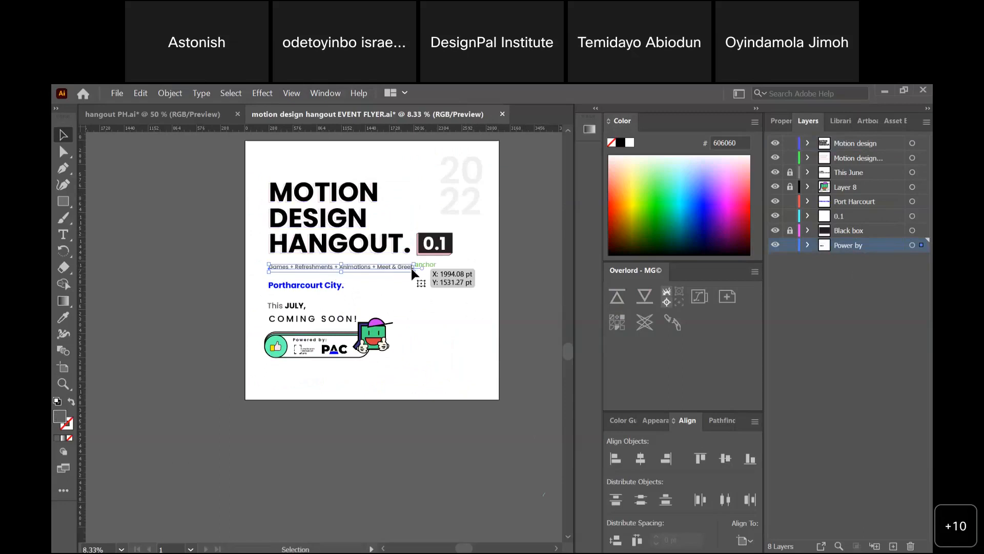
pyautogui.press('a')
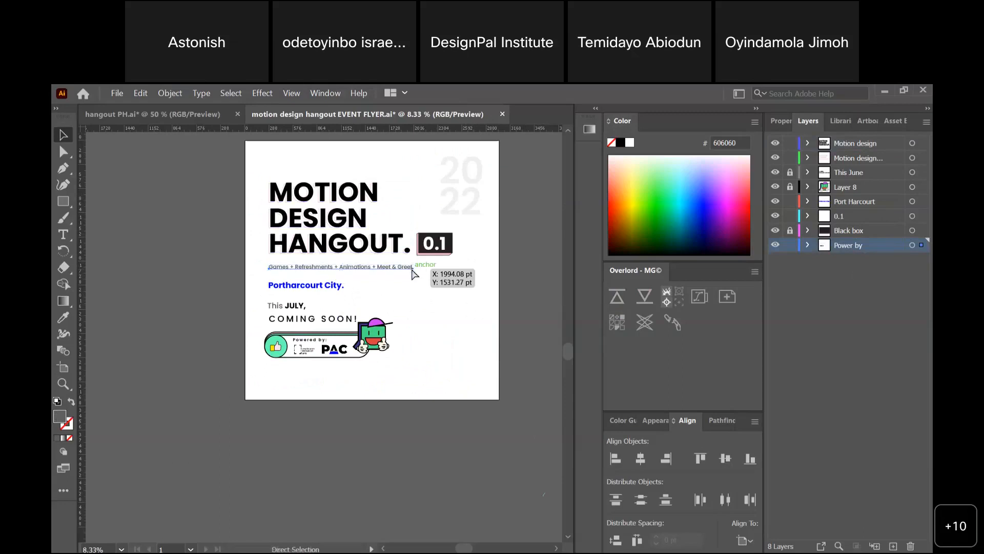
pyautogui.press('Delete')
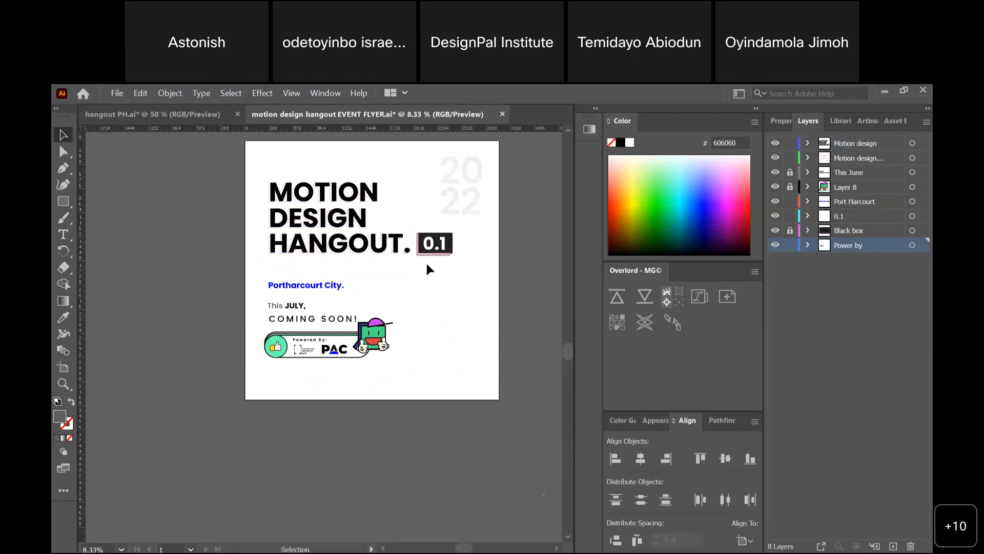
pyautogui.click(893, 546)
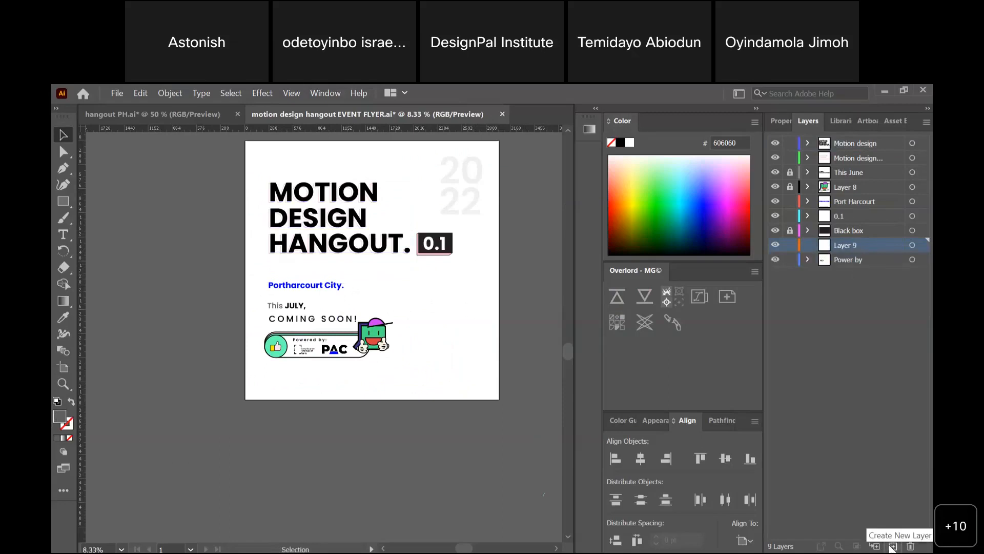
pyautogui.hotkey('ctrl', 'f')
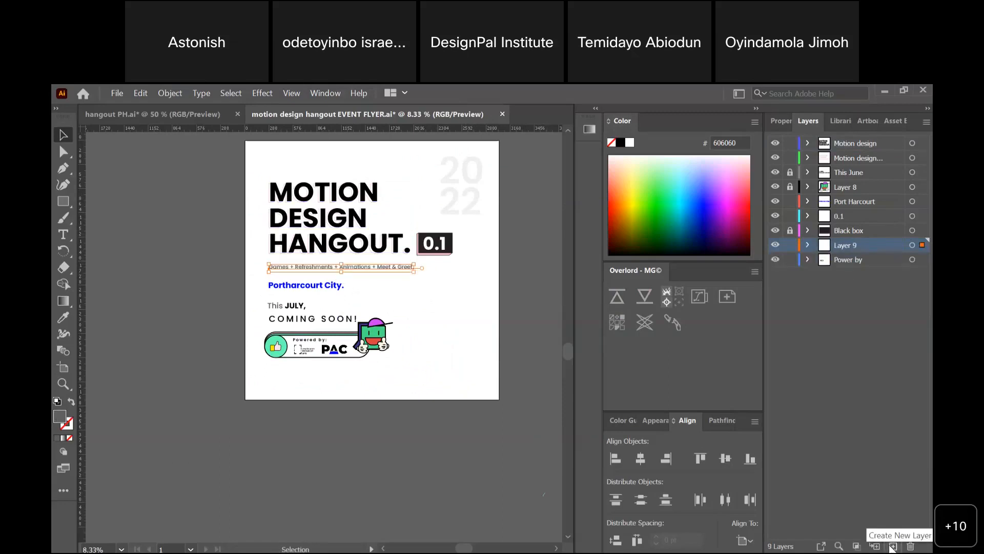
# - Rename the layer holding the Games + Refreshments line as Game and save the document
pyautogui.doubleClick(843, 244)
pyautogui.write('Game')
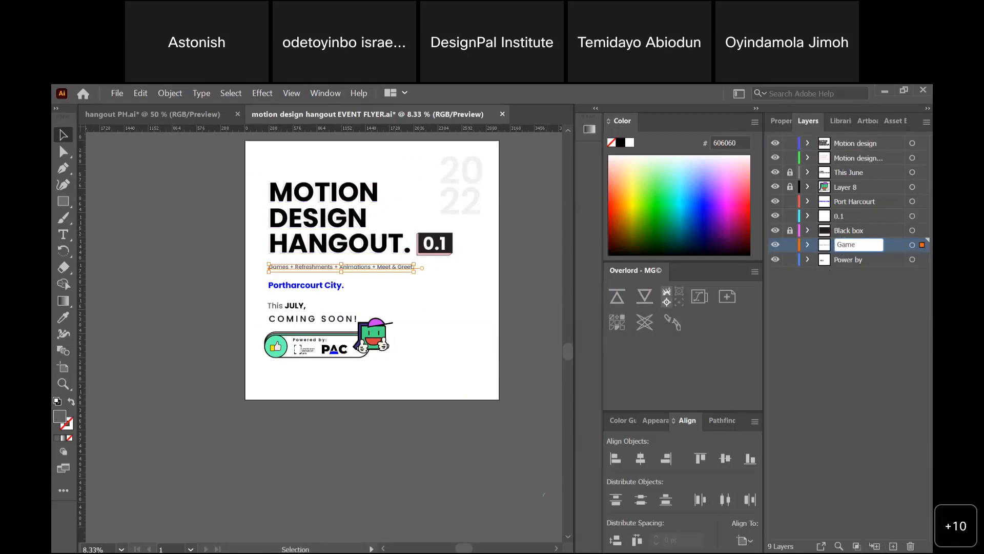
pyautogui.click(847, 275)
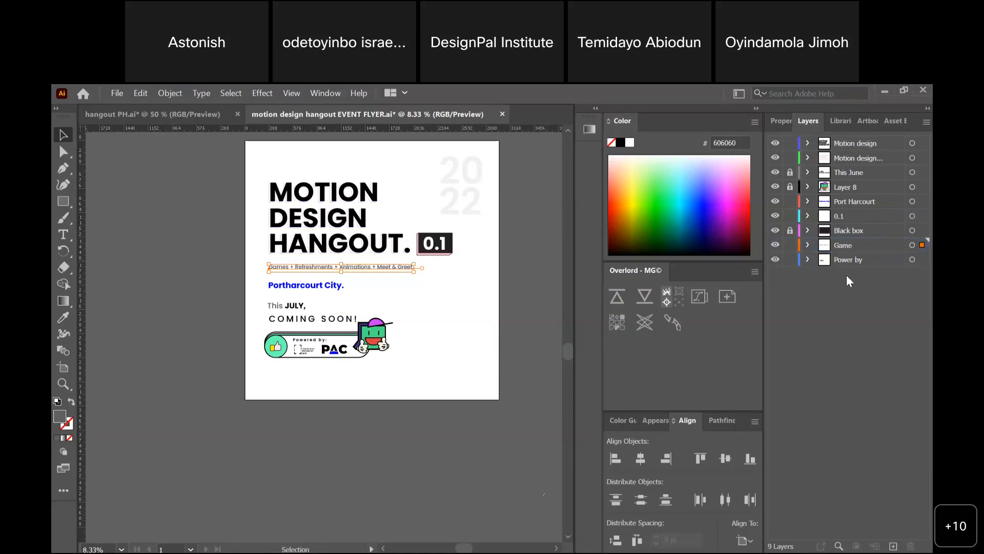
pyautogui.hotkey('ctrl', 's')
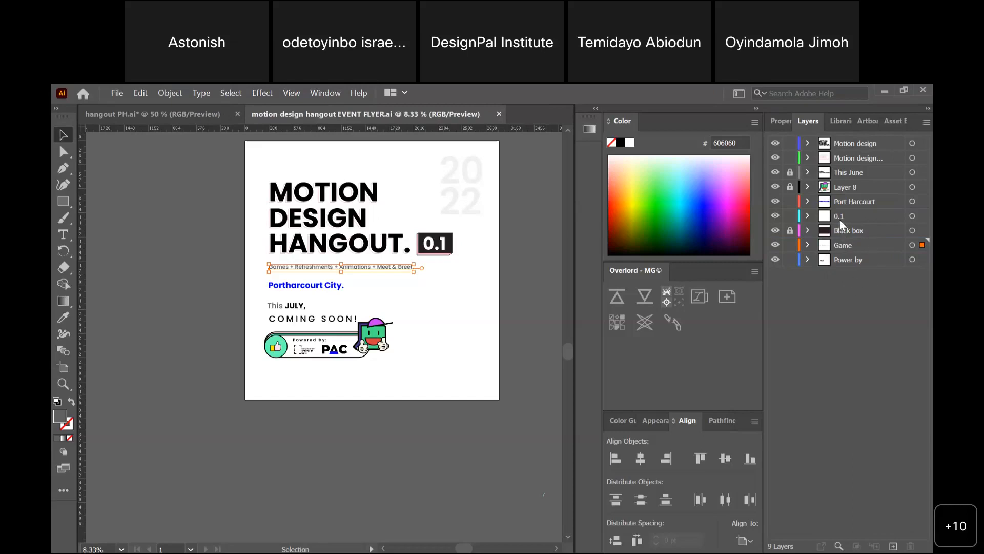
# - Unlock the Black box, Layer 8 and This June layers and save the document again
pyautogui.click(790, 231)
pyautogui.click(791, 187)
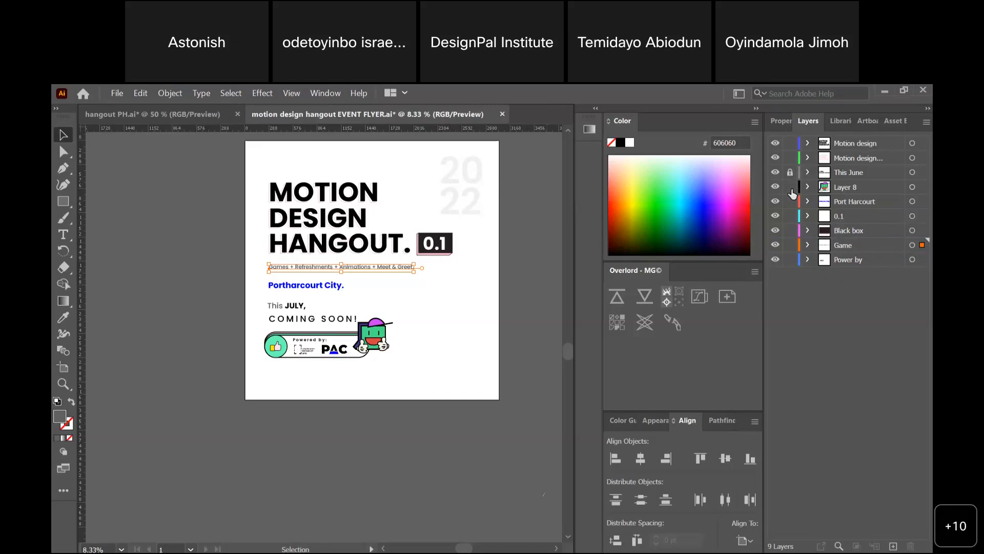
pyautogui.click(791, 171)
pyautogui.click(372, 193)
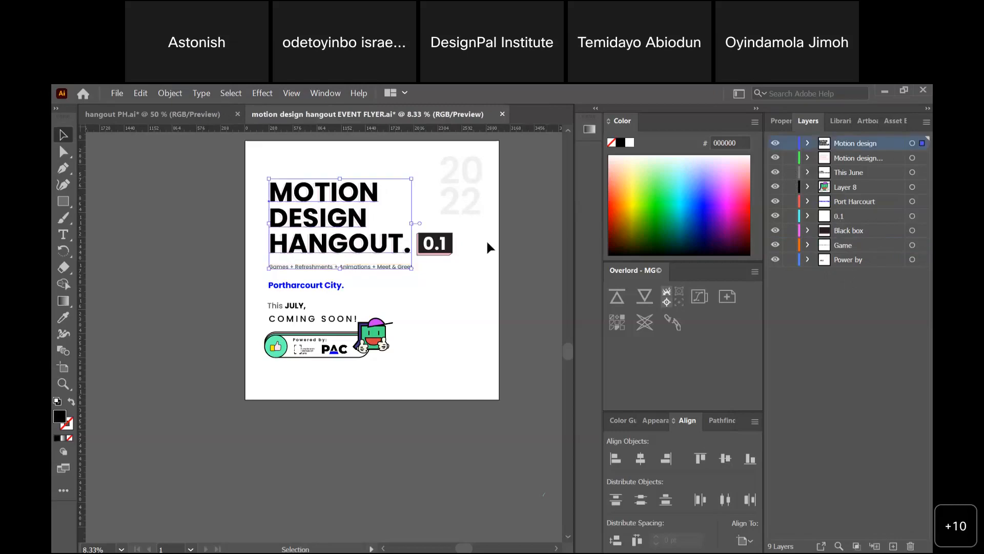
pyautogui.click(444, 251)
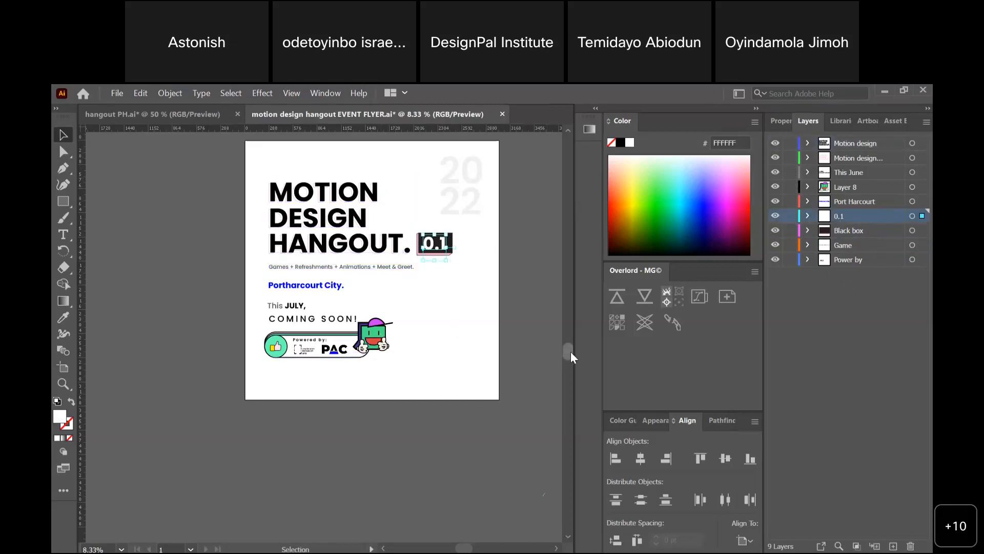
pyautogui.moveTo(574, 352); pyautogui.dragTo(581, 327)
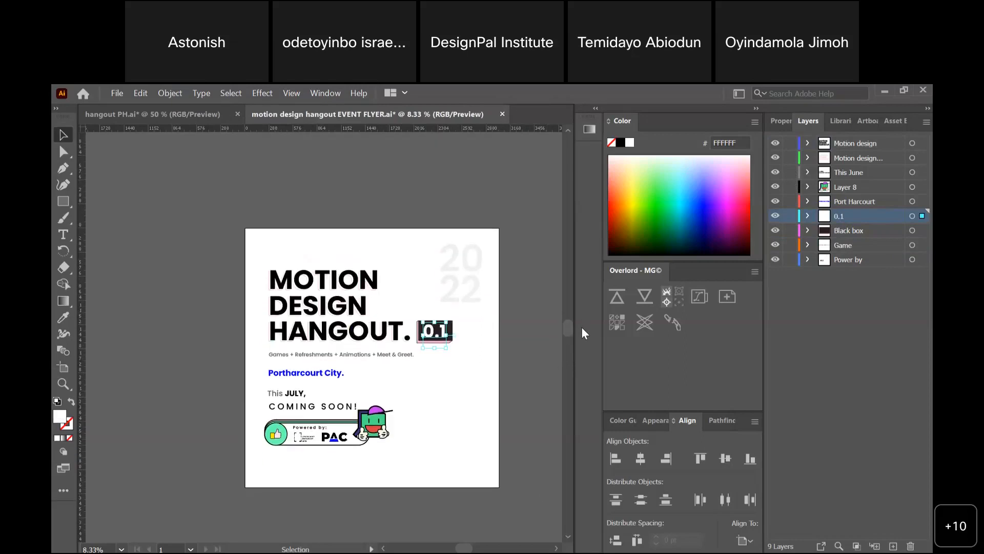
pyautogui.hotkey('ctrl', 's')
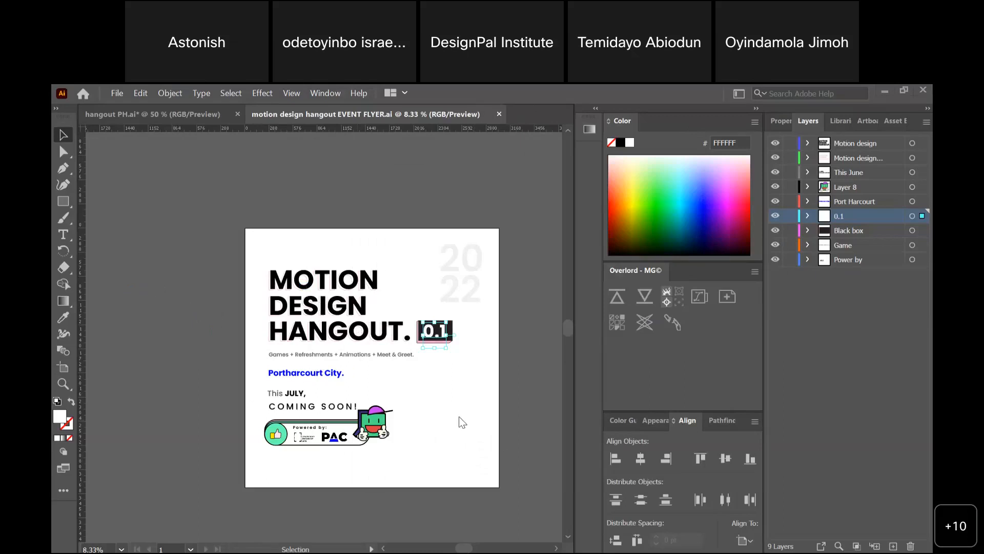
pyautogui.moveTo(459, 416); pyautogui.dragTo(416, 521)
pyautogui.click(732, 472)
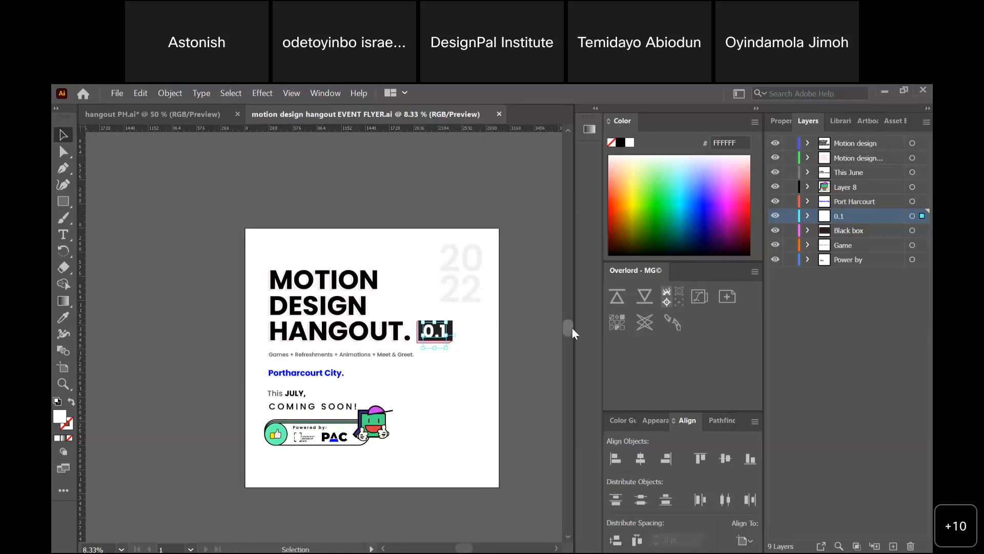
pyautogui.moveTo(573, 328); pyautogui.dragTo(569, 332)
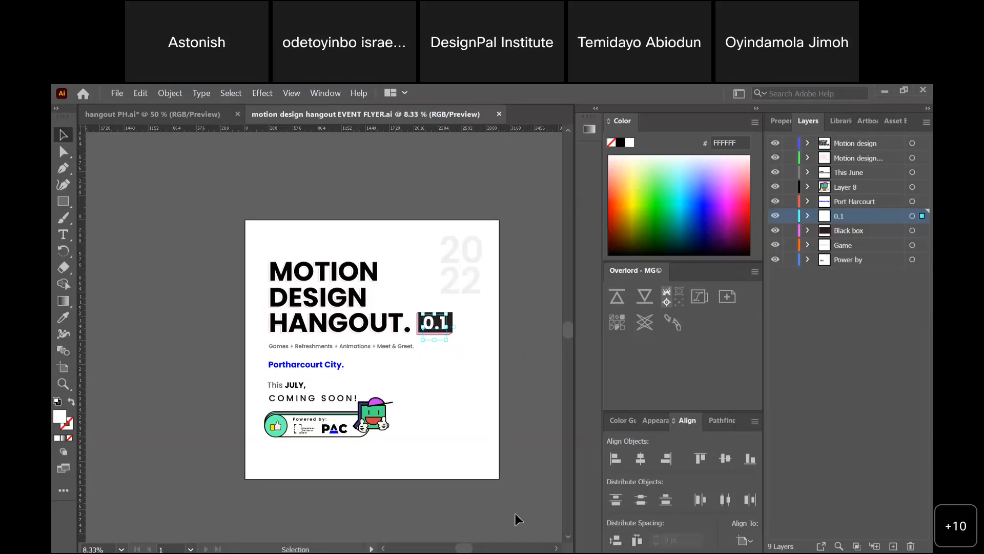
# - Switch to After Effects and delete the old flyer composition, its layers folder and the Solids folder from the project
pyautogui.hotkey('alt', 'Tab')
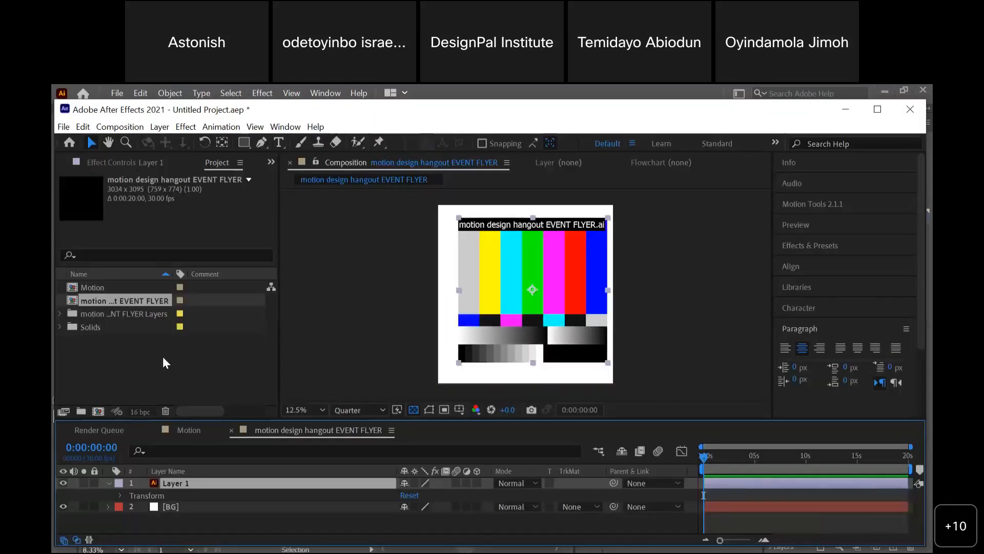
pyautogui.rightClick(133, 300)
pyautogui.click(117, 309)
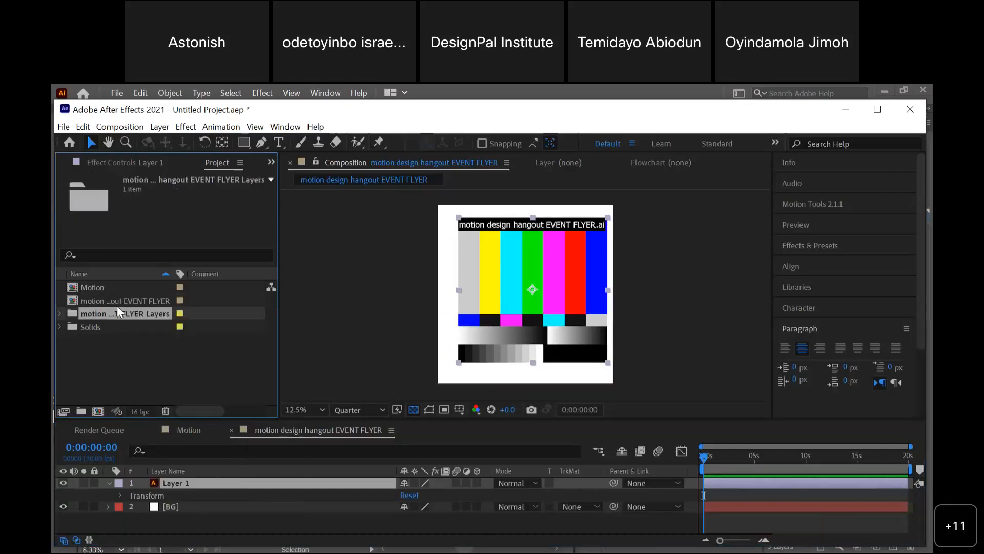
pyautogui.click(117, 304)
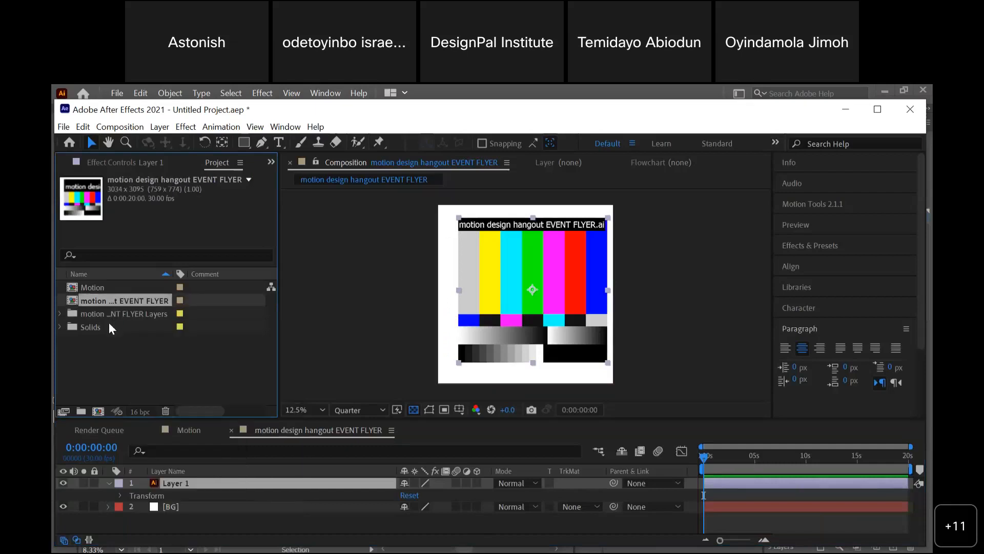
pyautogui.keyDown('shift'); pyautogui.click(83, 328); pyautogui.keyUp('shift')
pyautogui.rightClick(84, 329)
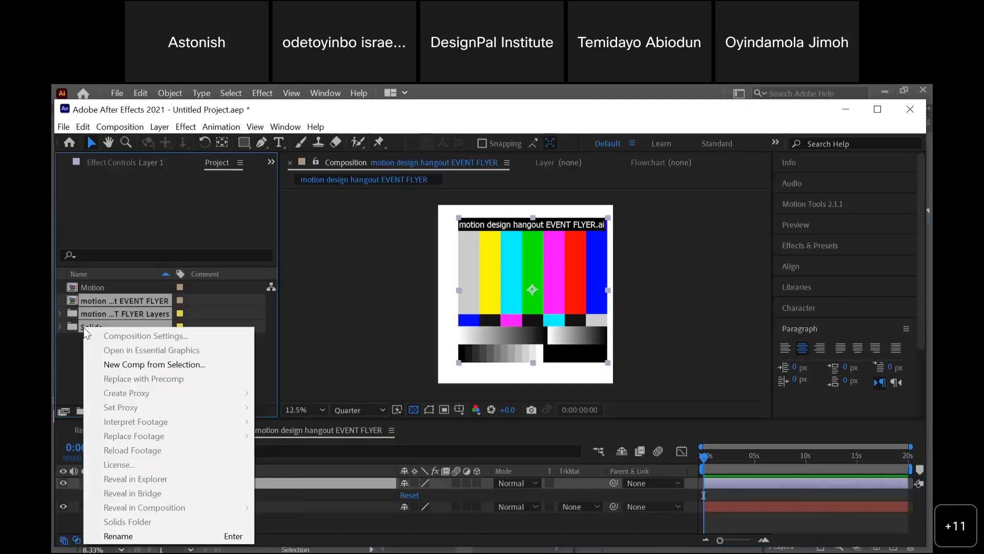
pyautogui.click(135, 298)
pyautogui.press('Delete')
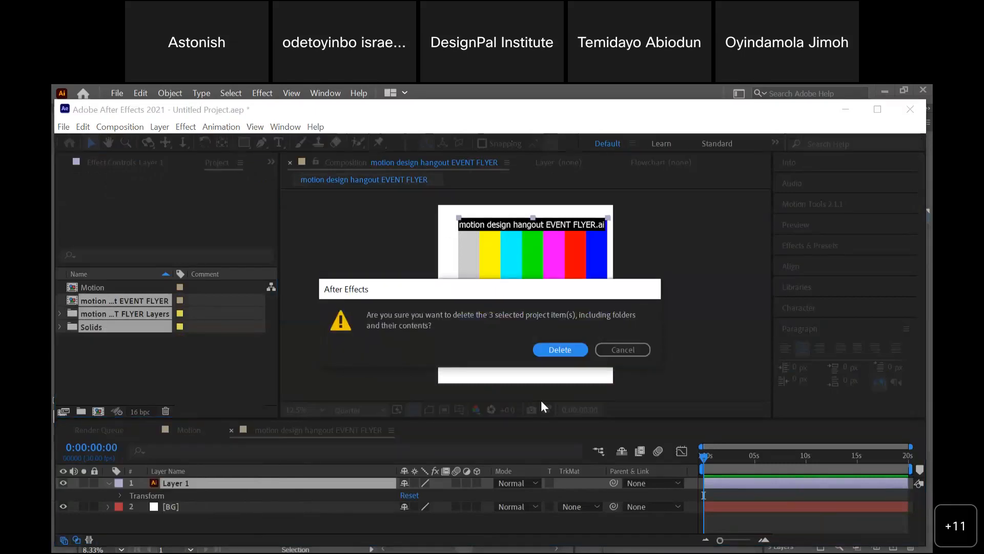
pyautogui.click(561, 350)
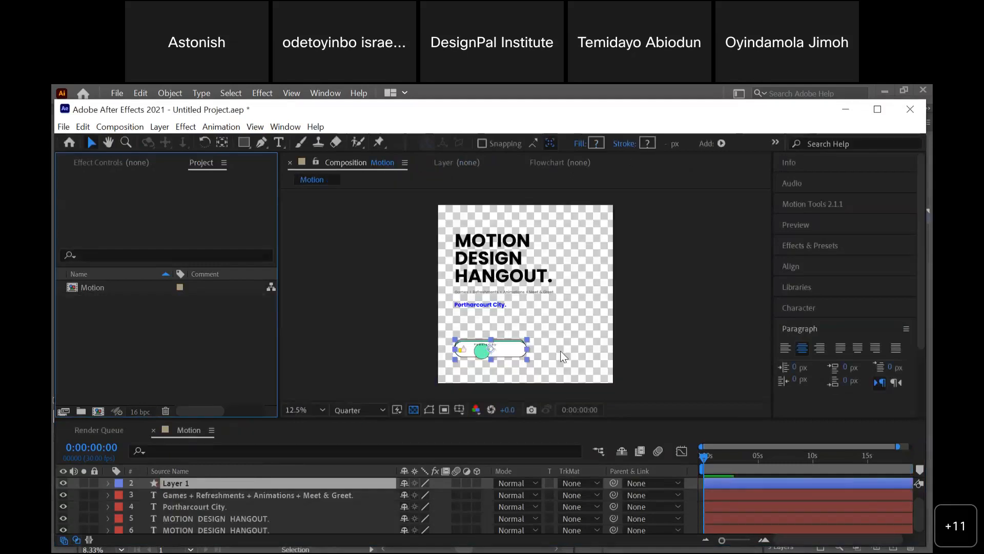
# - Import the motion design hangout EVENT FLYER Illustrator file from Downloads as Composition - Retain Layer Sizes
pyautogui.rightClick(200, 372)
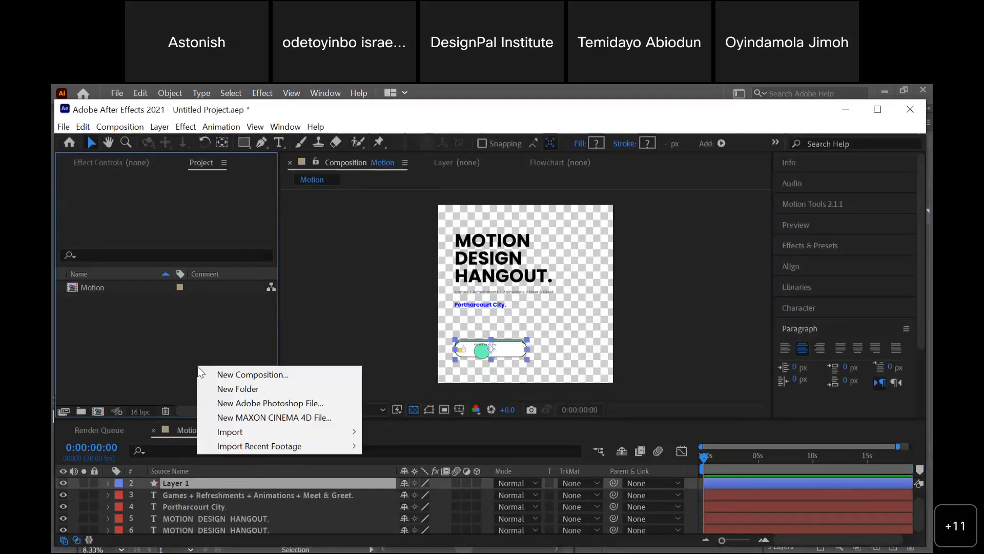
pyautogui.moveTo(269, 429)
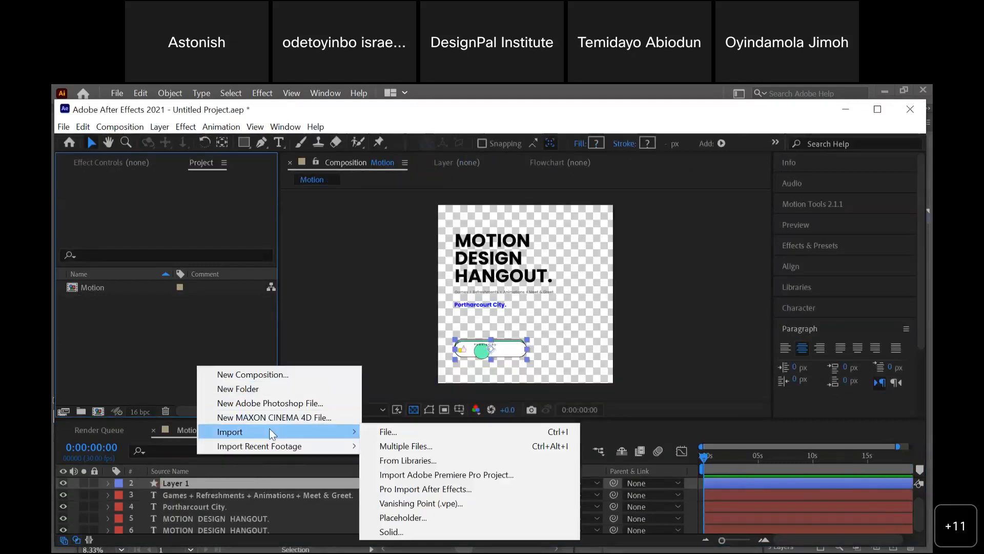
pyautogui.click(163, 345)
pyautogui.rightClick(162, 346)
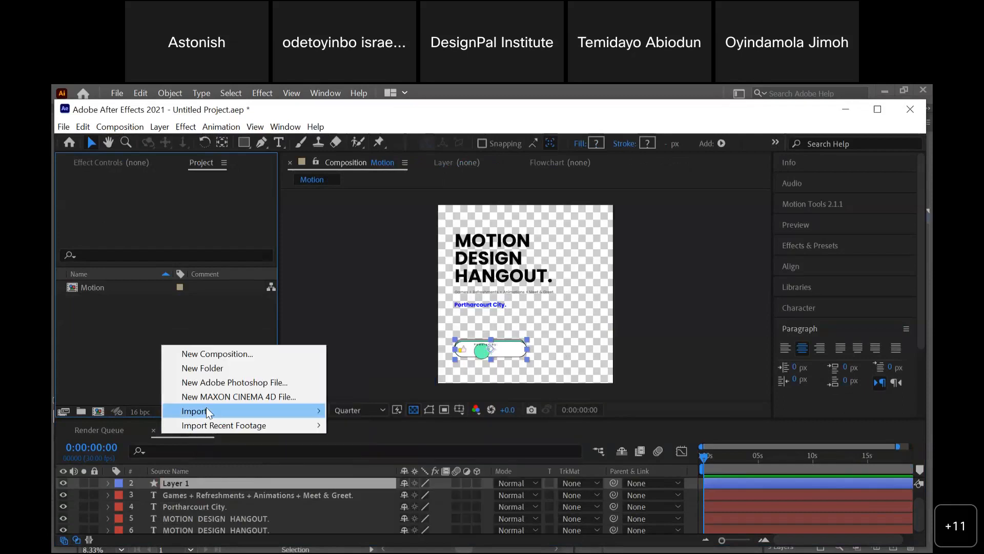
pyautogui.moveTo(207, 407)
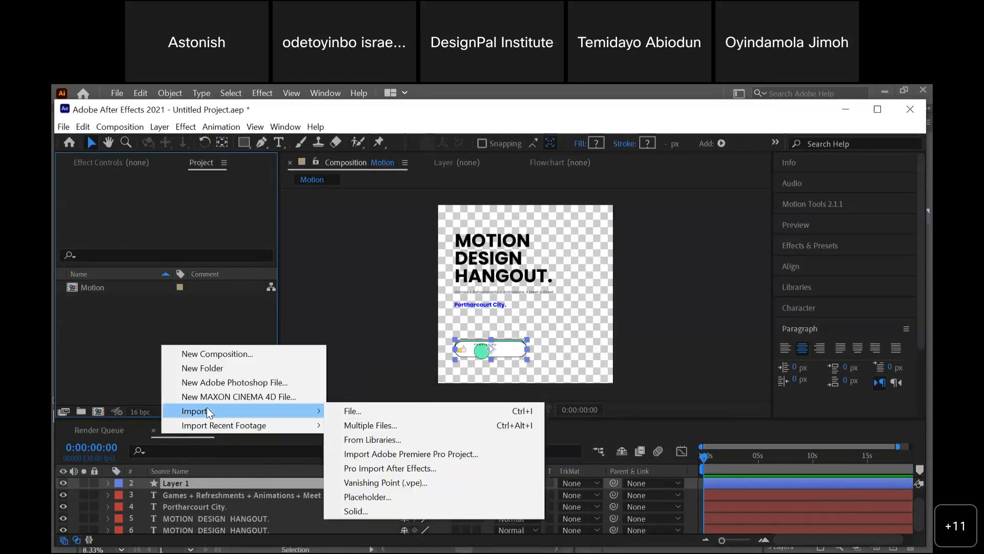
pyautogui.click(396, 410)
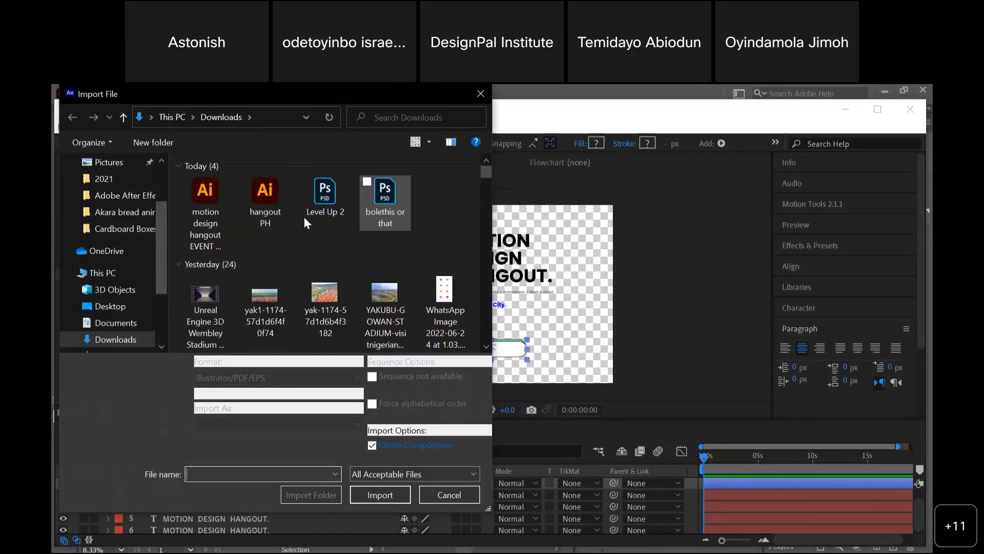
pyautogui.click(220, 199)
pyautogui.click(275, 424)
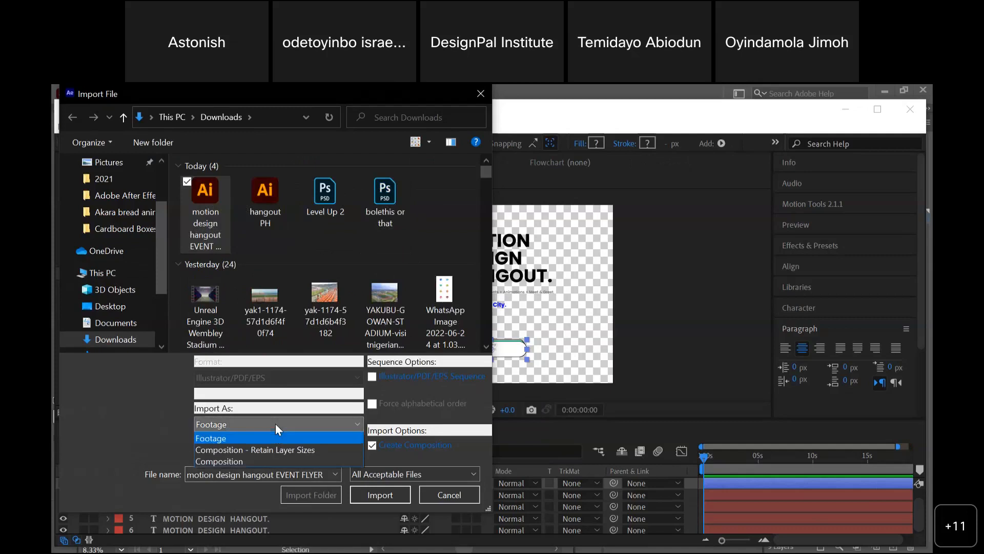
pyautogui.click(267, 448)
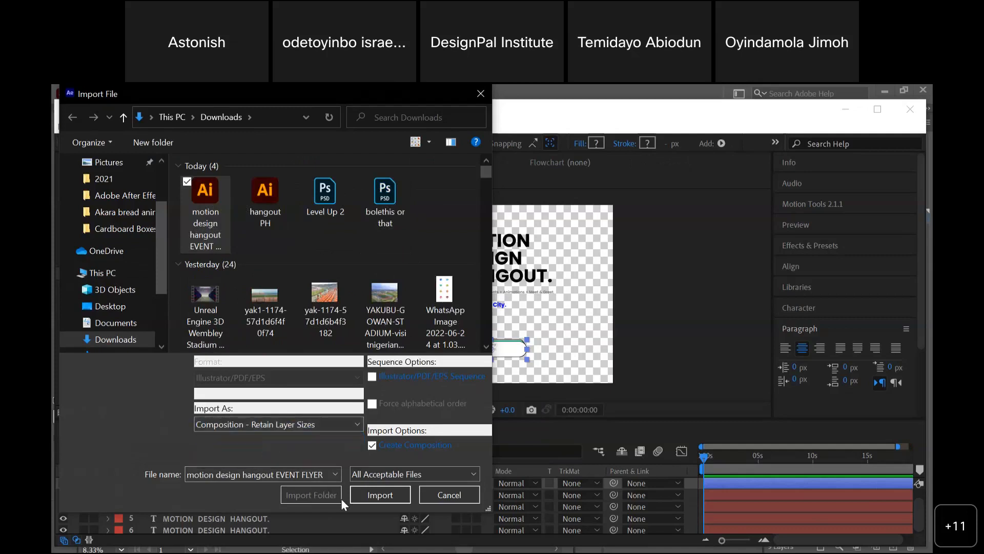
pyautogui.click(379, 495)
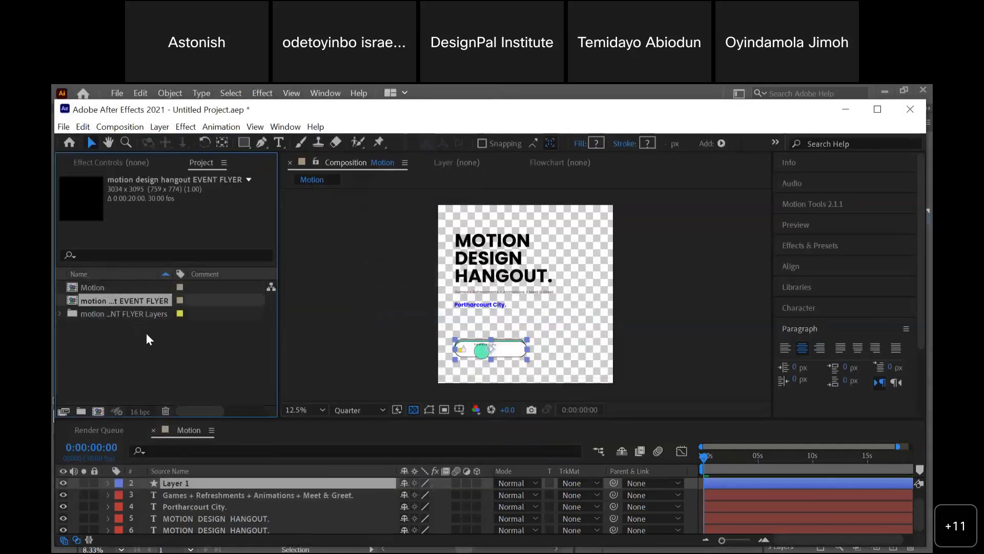
# - Open the imported motion design hangout EVENT FLYER composition and look through its layer list
pyautogui.doubleClick(100, 298)
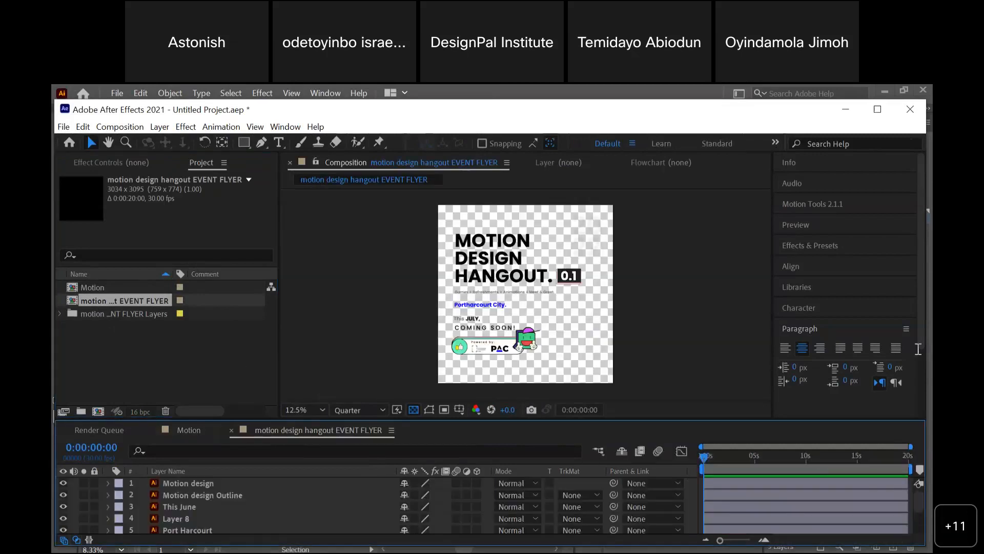
pyautogui.click(925, 324)
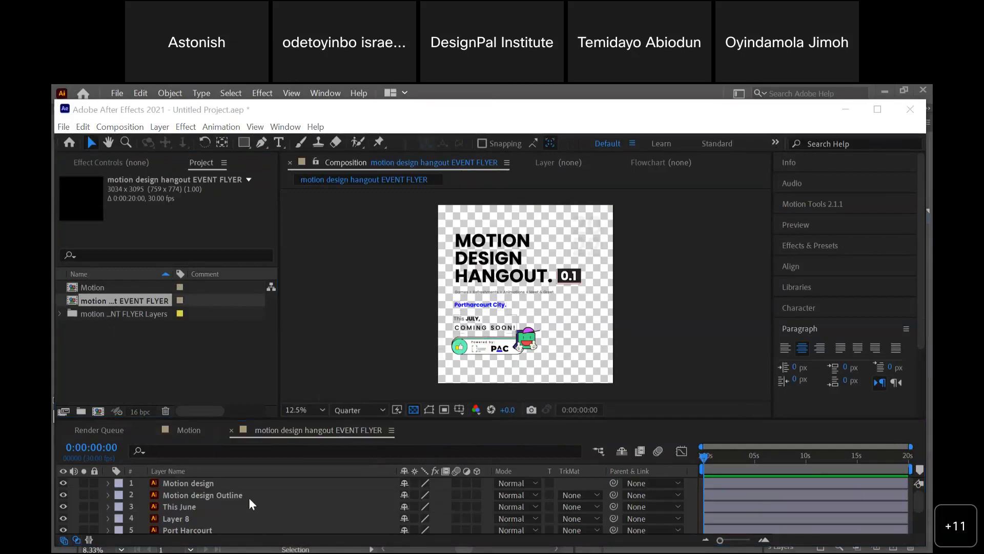
pyautogui.scroll(-3, 249, 499)
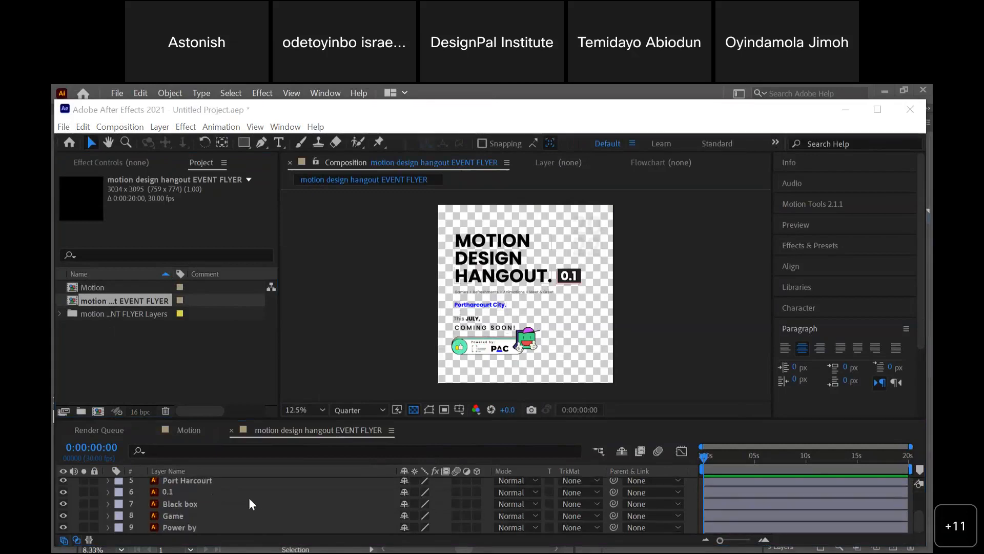
pyautogui.scroll(3, 168, 481)
# - Toggle the visibility of the Motion design layer off and on to check what it and Motion design Outline contain
pyautogui.click(176, 485)
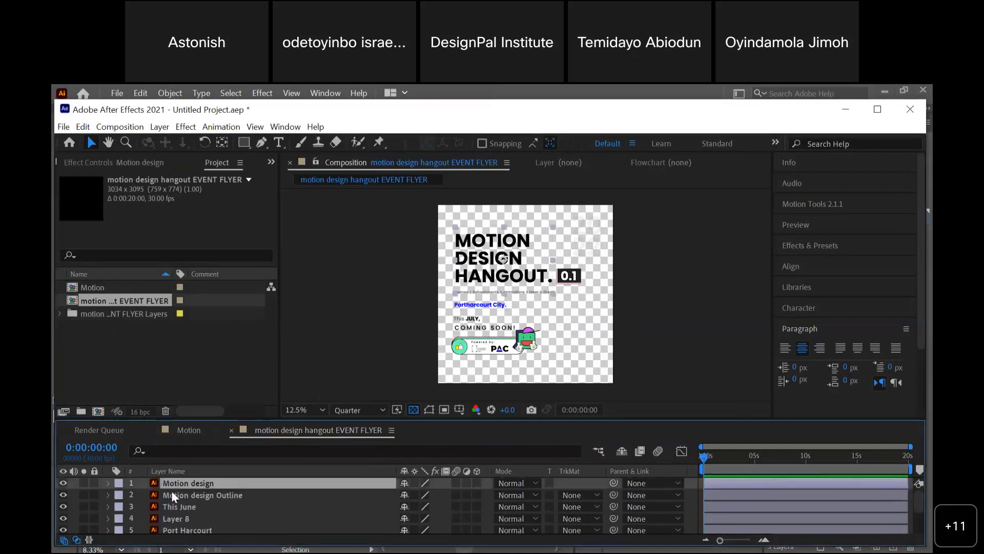
pyautogui.click(63, 482)
pyautogui.click(64, 482)
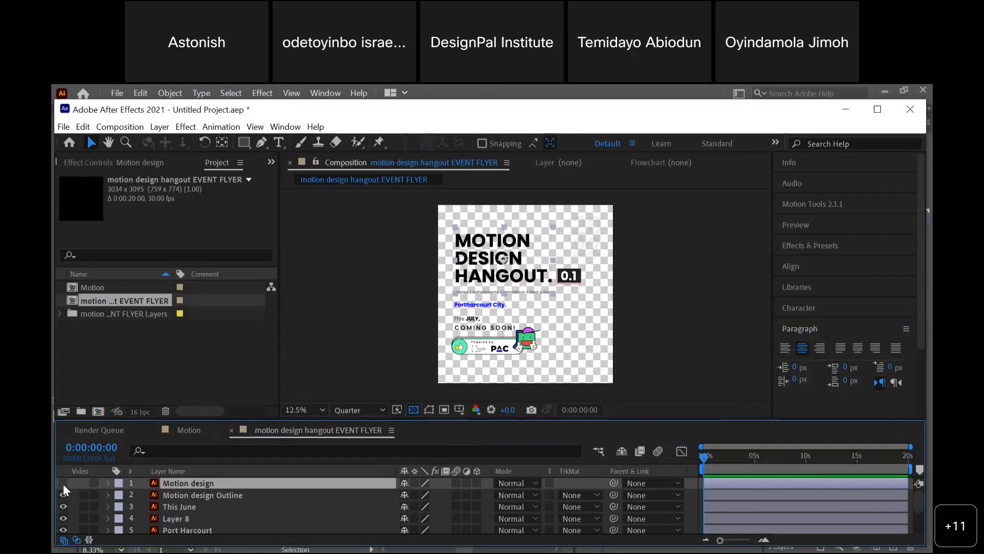
pyautogui.click(63, 483)
pyautogui.click(64, 494)
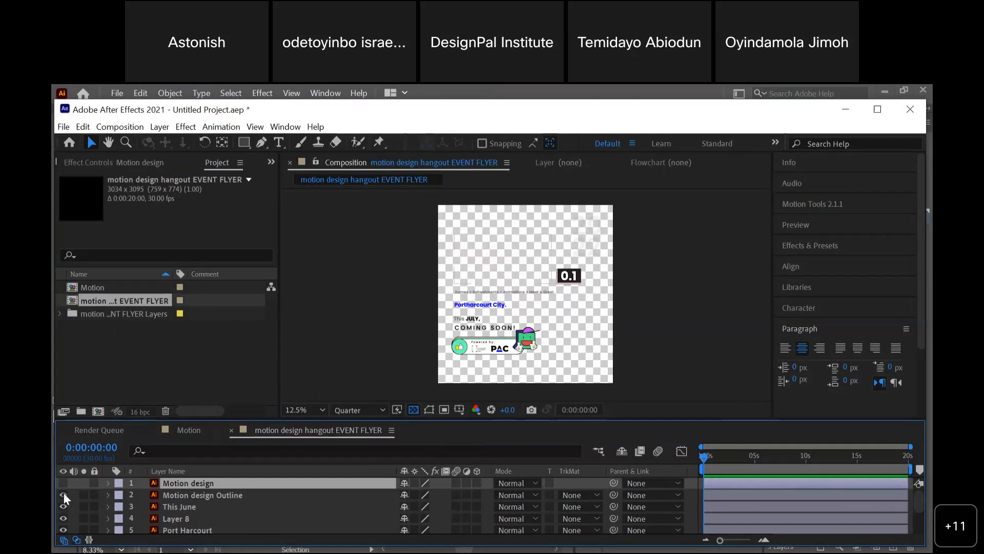
pyautogui.click(169, 496)
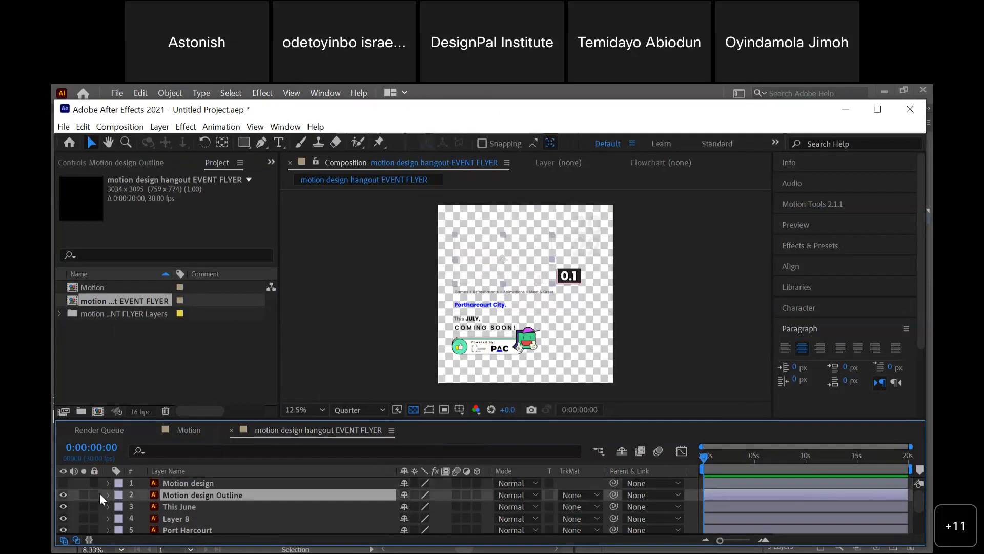
pyautogui.click(64, 487)
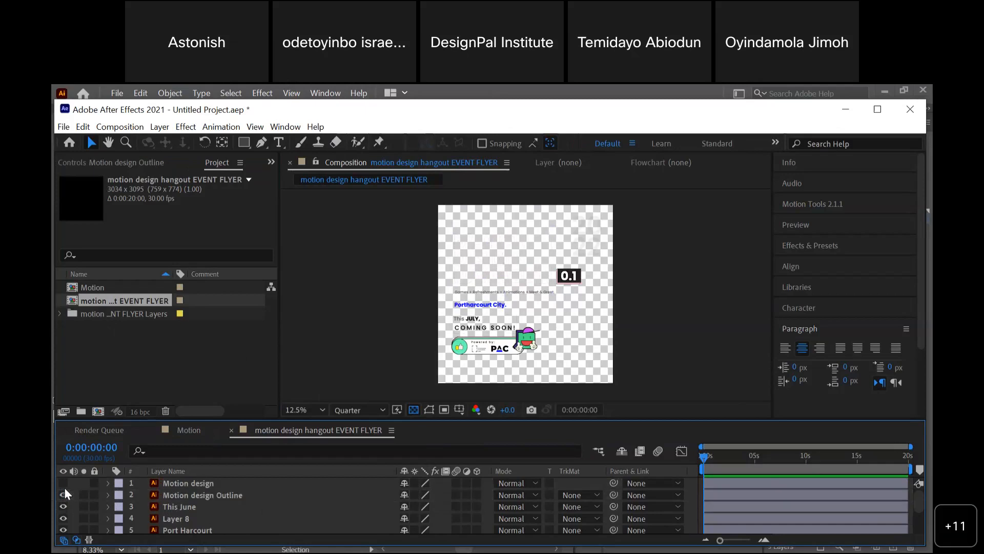
pyautogui.click(64, 483)
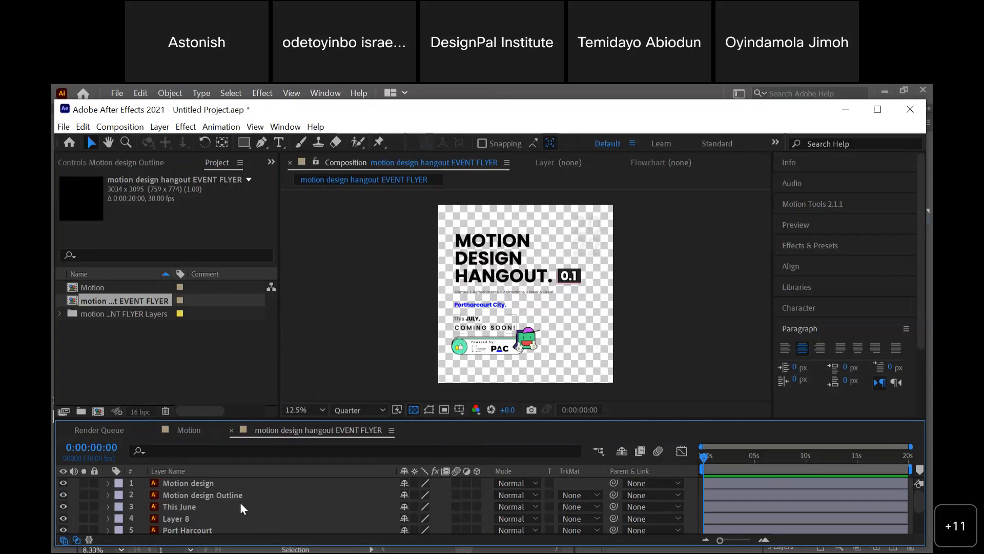
# - Add a 100% Scale keyframe to the Port Harcourt layer at 0:00:01:13
pyautogui.click(183, 526)
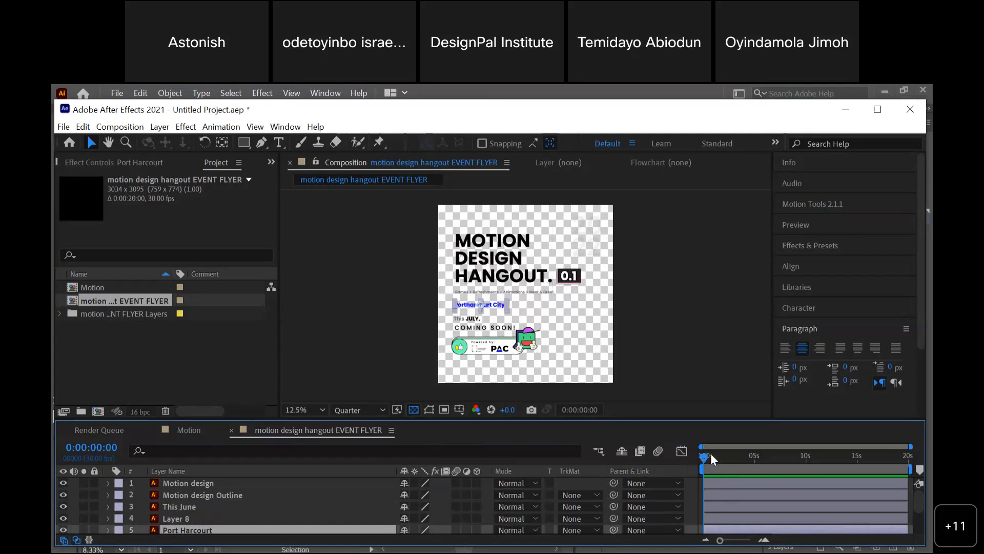
pyautogui.moveTo(710, 454); pyautogui.dragTo(718, 454)
pyautogui.click(734, 539)
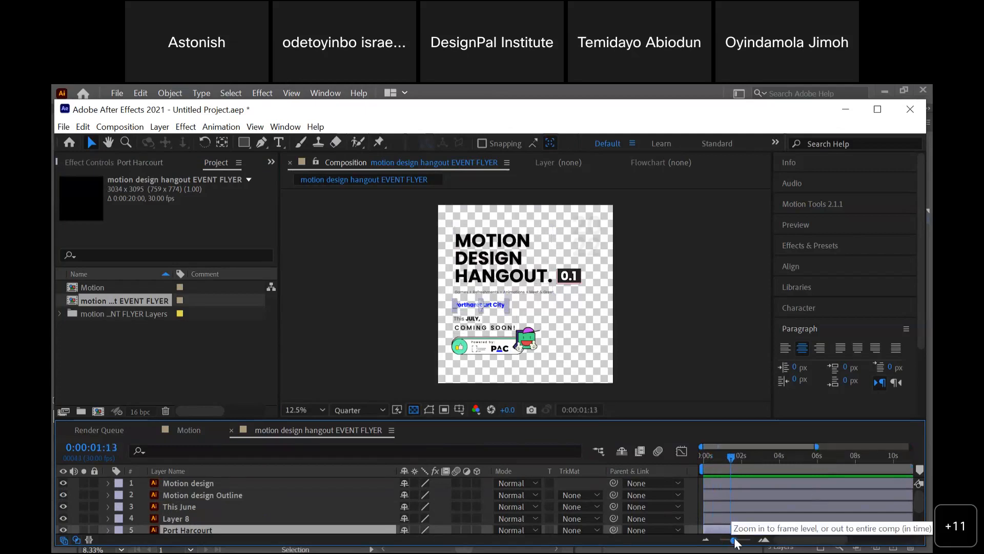
pyautogui.press('s')
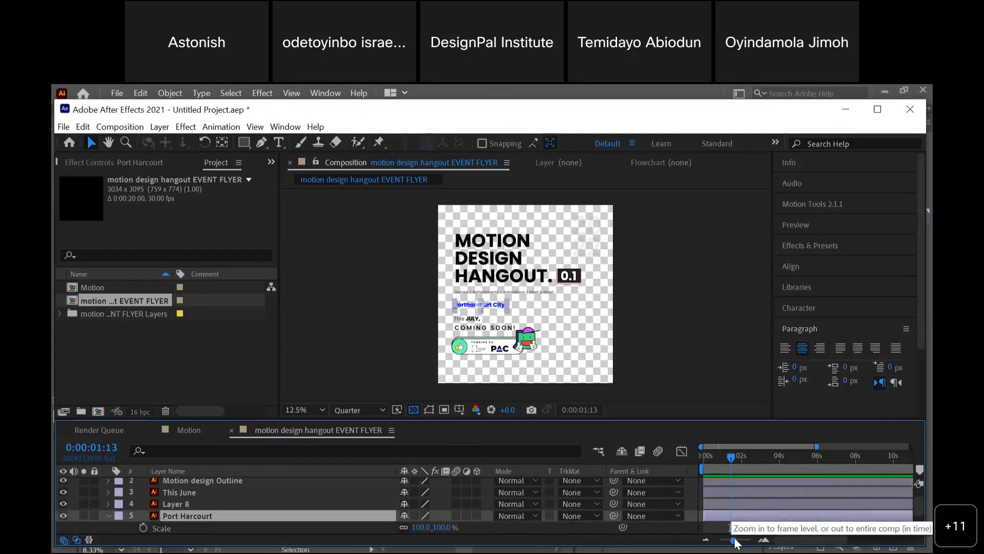
pyautogui.click(143, 527)
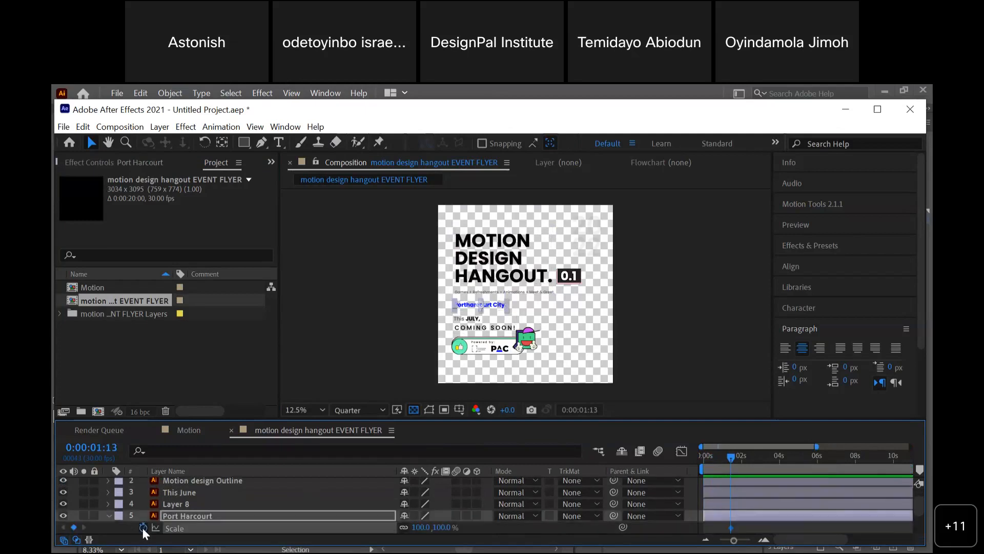
# - Set the Port Harcourt layer's Scale to 0% at 0:00:00:22 as the starting keyframe
pyautogui.click(717, 455)
pyautogui.click(414, 527)
pyautogui.write('0')
pyautogui.click(479, 531)
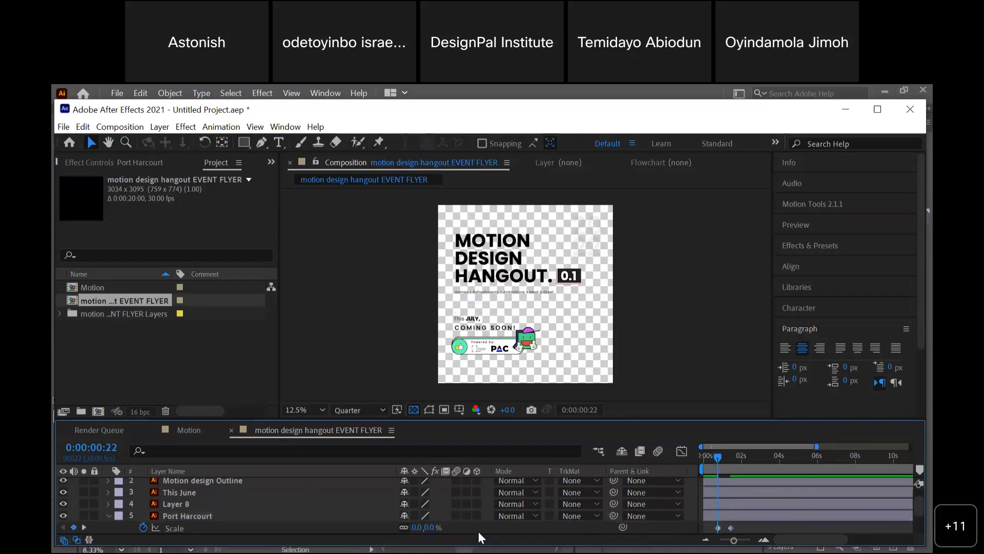
# - Preview the Port Harcourt scale animation, playing it again from the start of the composition
pyautogui.press('space')
pyautogui.press('space')
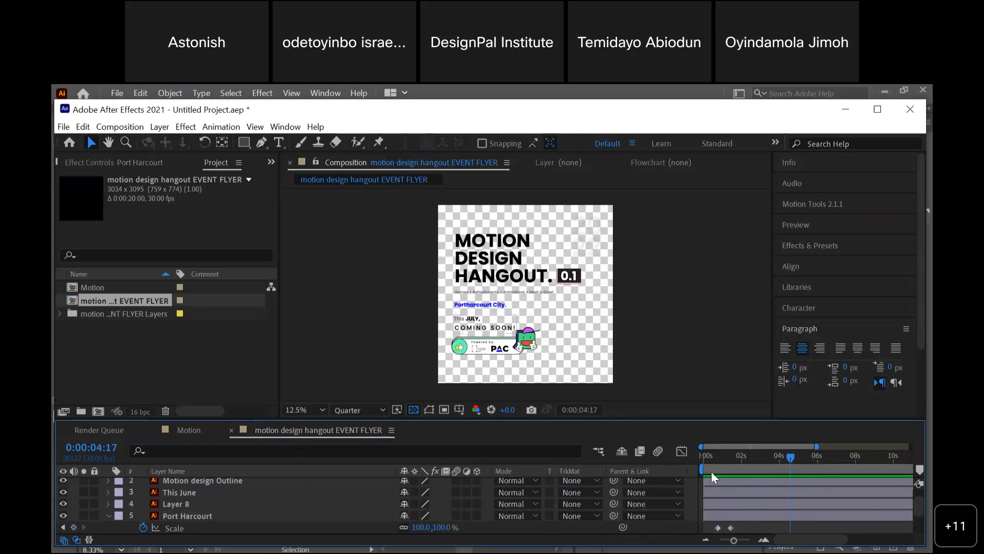
pyautogui.moveTo(715, 457); pyautogui.dragTo(679, 465)
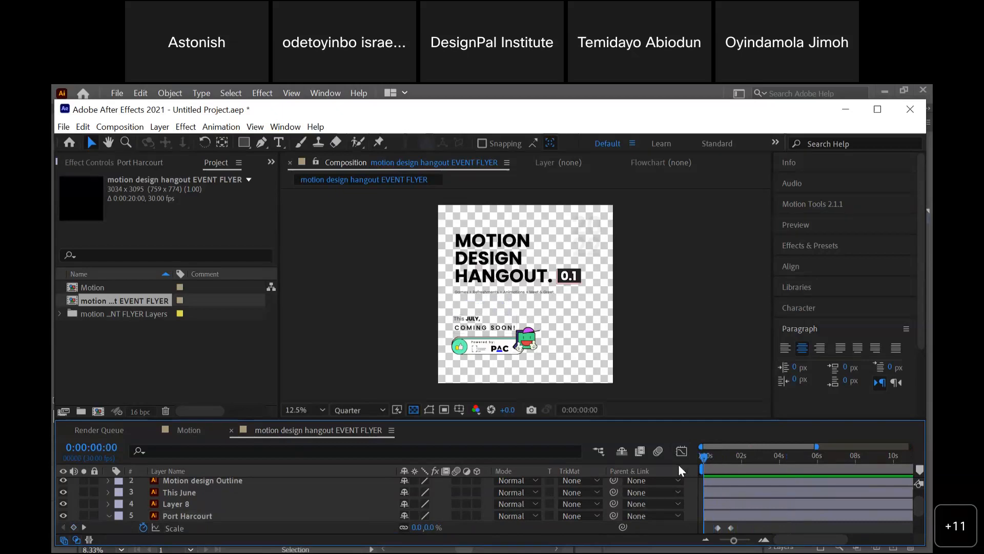
pyautogui.press('space')
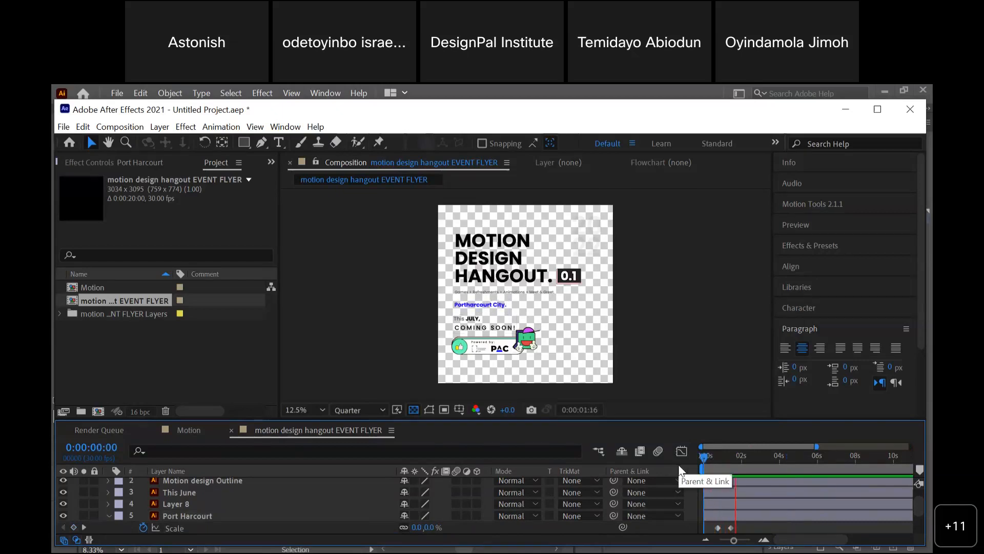
pyautogui.press('space')
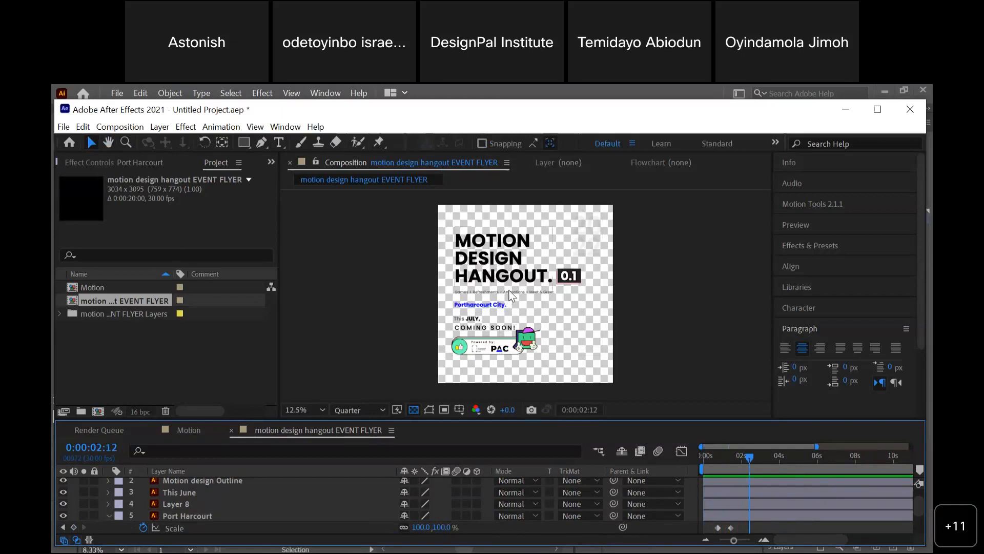
# - Create a white solid layer named BG at the full composition size of 3034 x 3095 px
pyautogui.rightClick(137, 496)
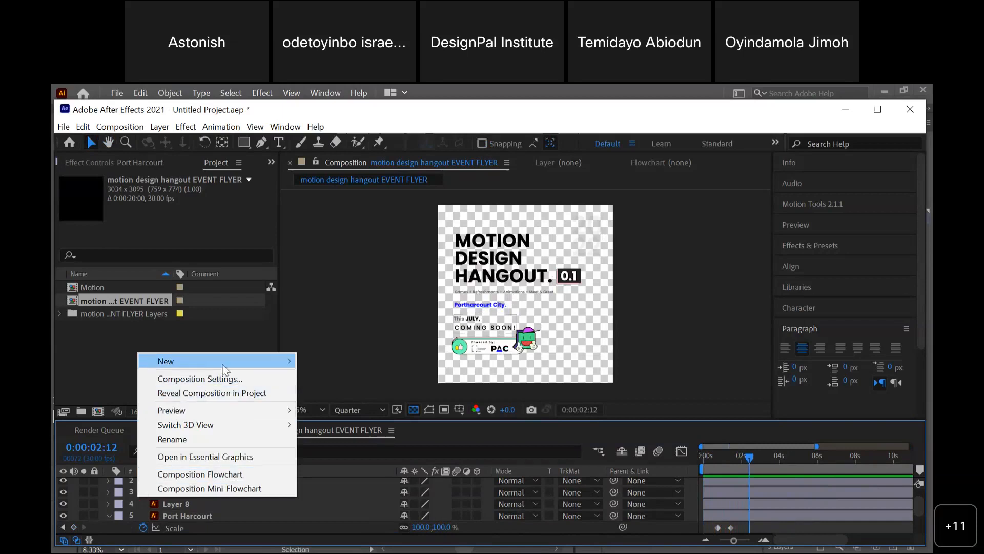
pyautogui.moveTo(237, 363)
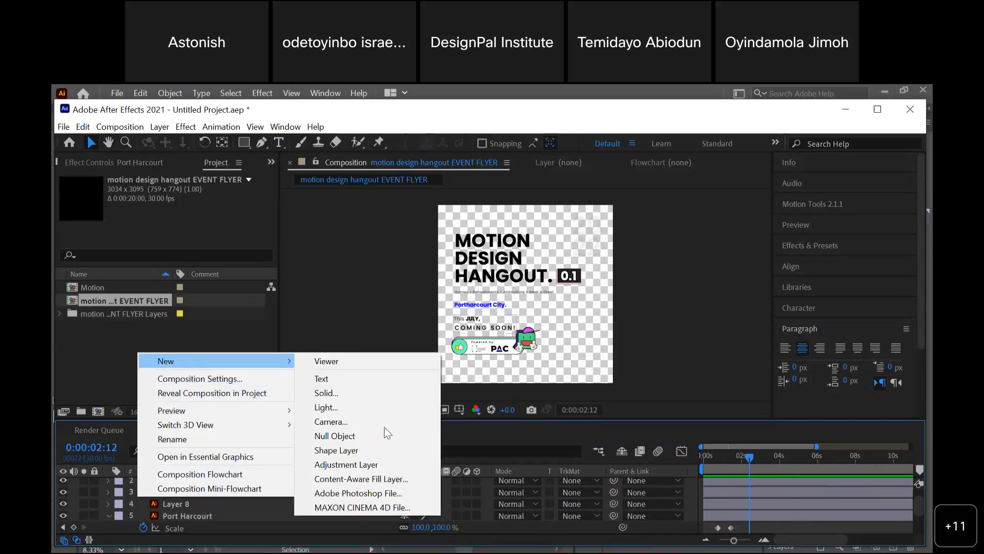
pyautogui.click(389, 394)
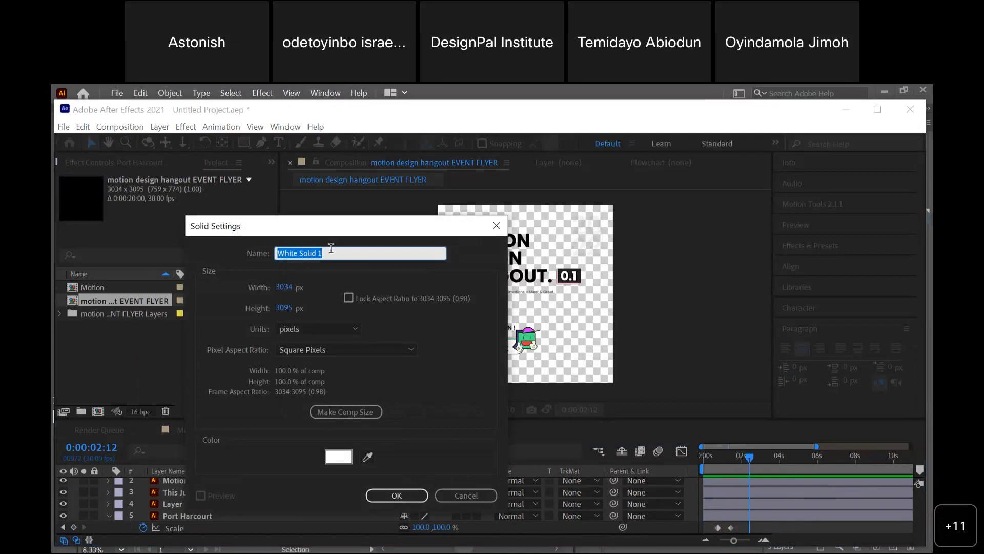
pyautogui.write('BG')
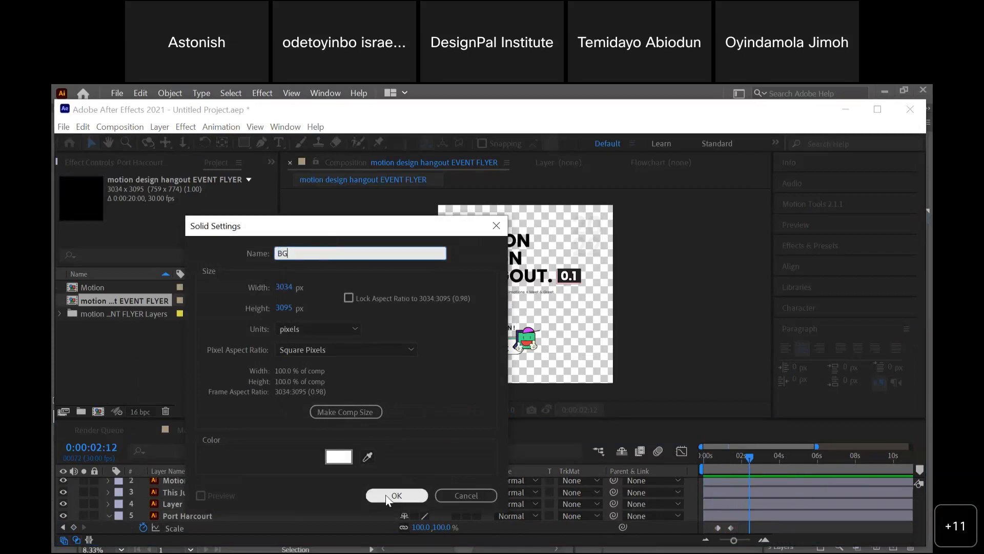
pyautogui.click(387, 495)
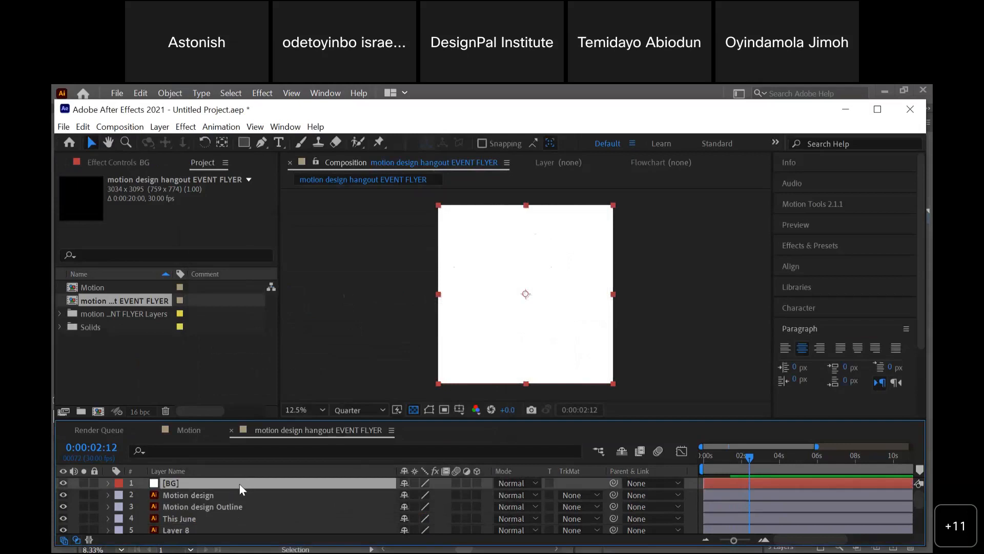
# - Move the BG solid to the bottom of the layer stack and lock it
pyautogui.moveTo(238, 484); pyautogui.dragTo(238, 531)
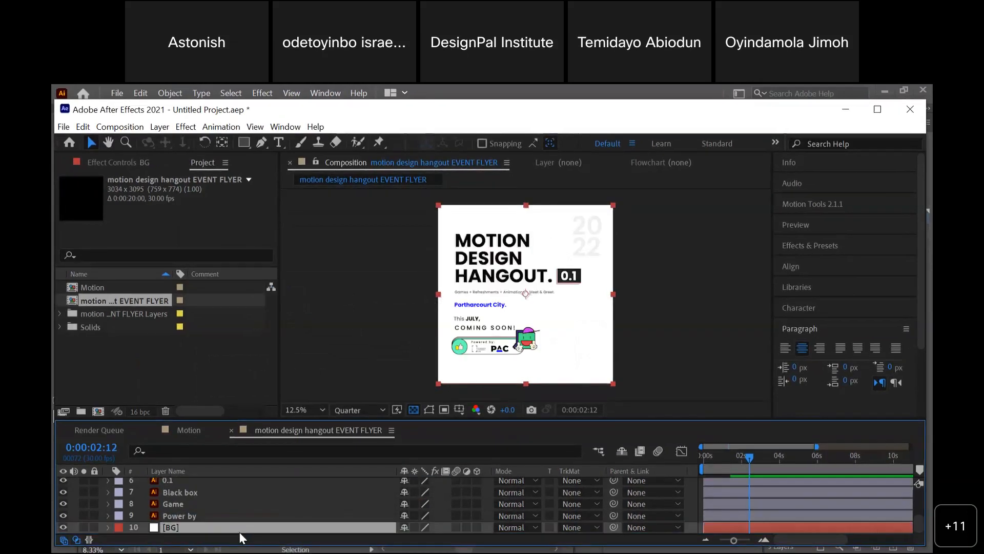
pyautogui.click(94, 527)
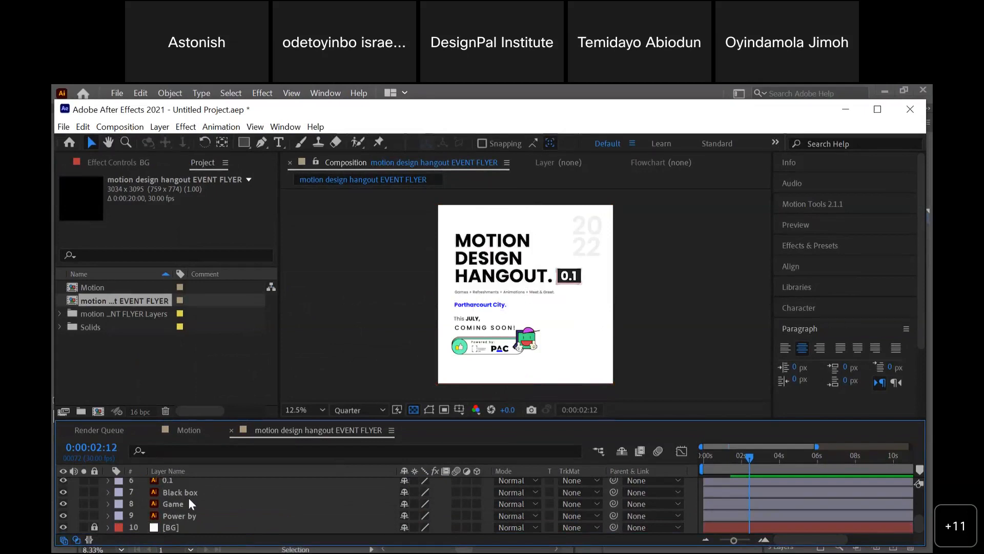
# - Add a 100% Opacity keyframe to the This June layer at 0:00:00:19
pyautogui.scroll(3, 188, 497)
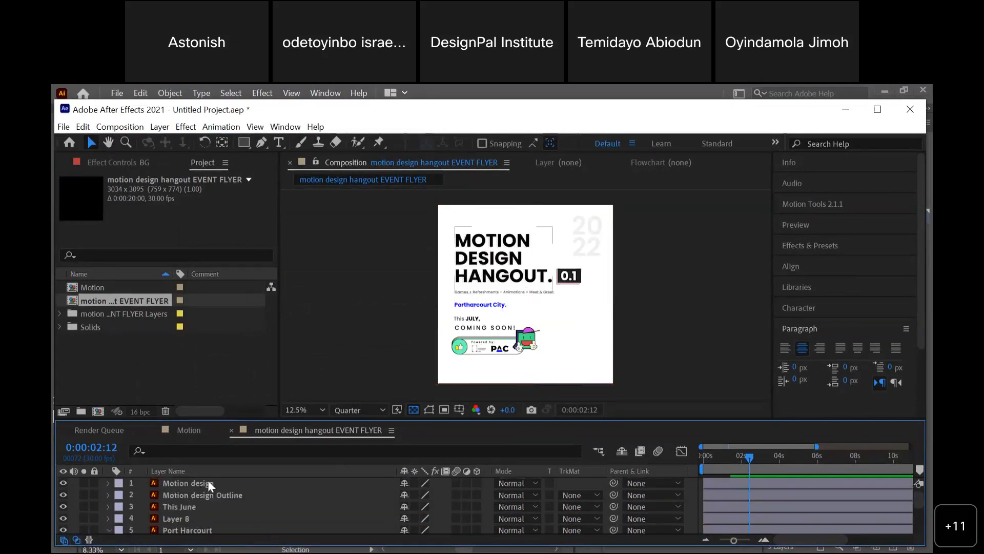
pyautogui.click(196, 505)
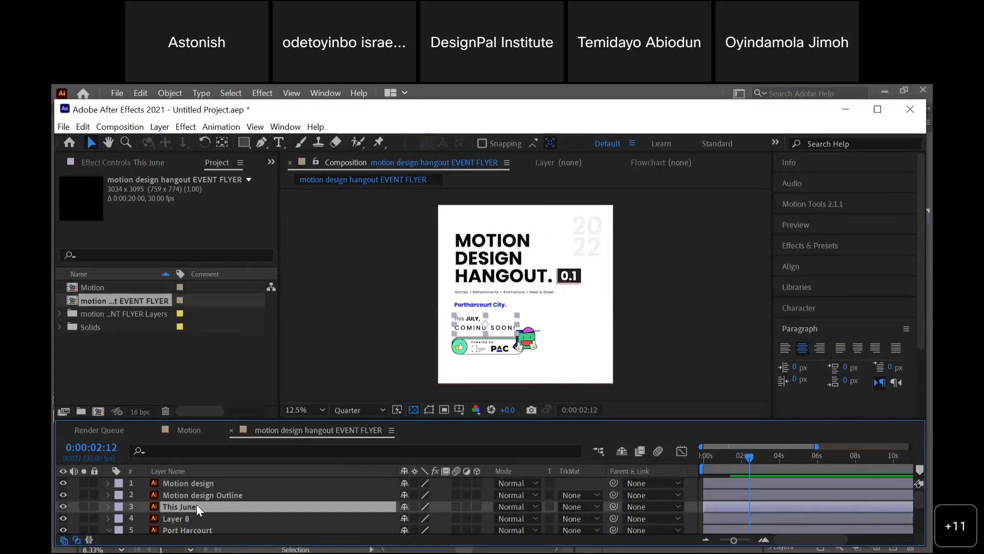
pyautogui.click(715, 456)
pyautogui.press('t')
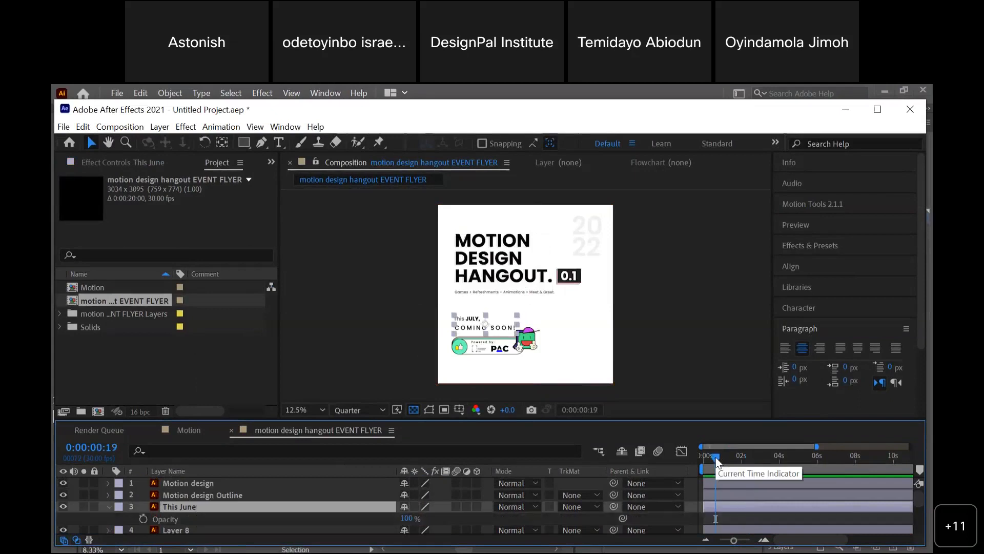
pyautogui.click(144, 518)
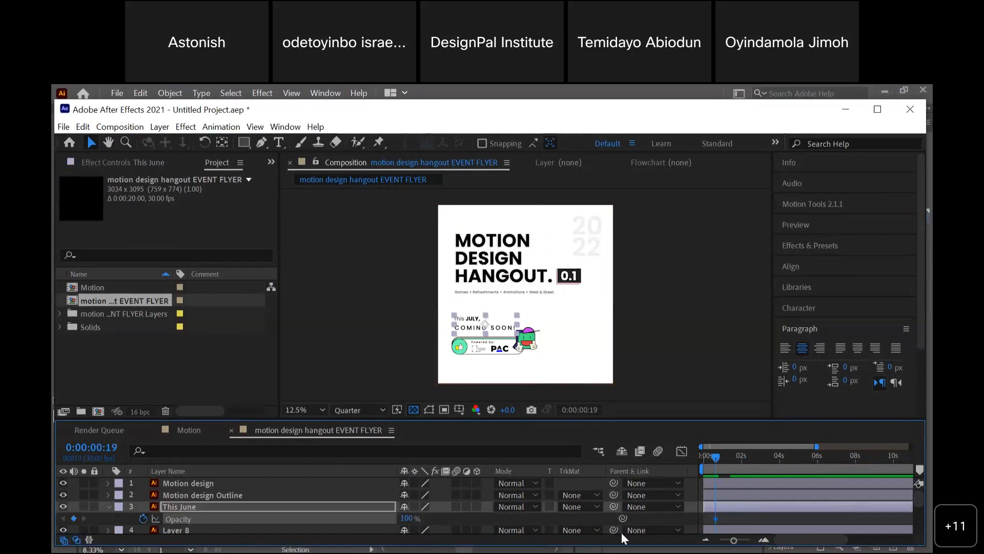
# - Set the This June layer's Opacity to 0% at 0:00:00:02 and preview the fade-in
pyautogui.moveTo(708, 456); pyautogui.dragTo(705, 457)
pyautogui.click(414, 515)
pyautogui.write('0')
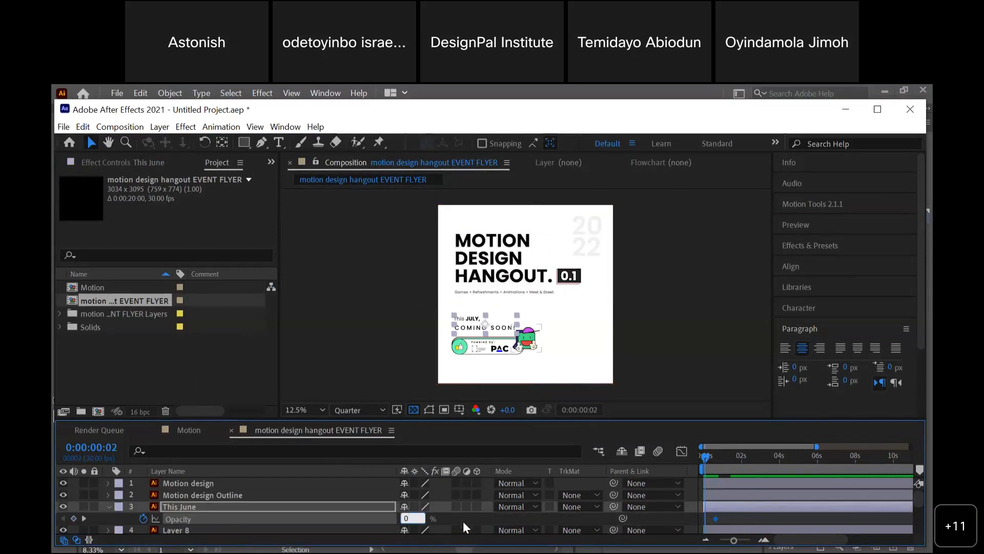
pyautogui.press('Return')
pyautogui.press('space')
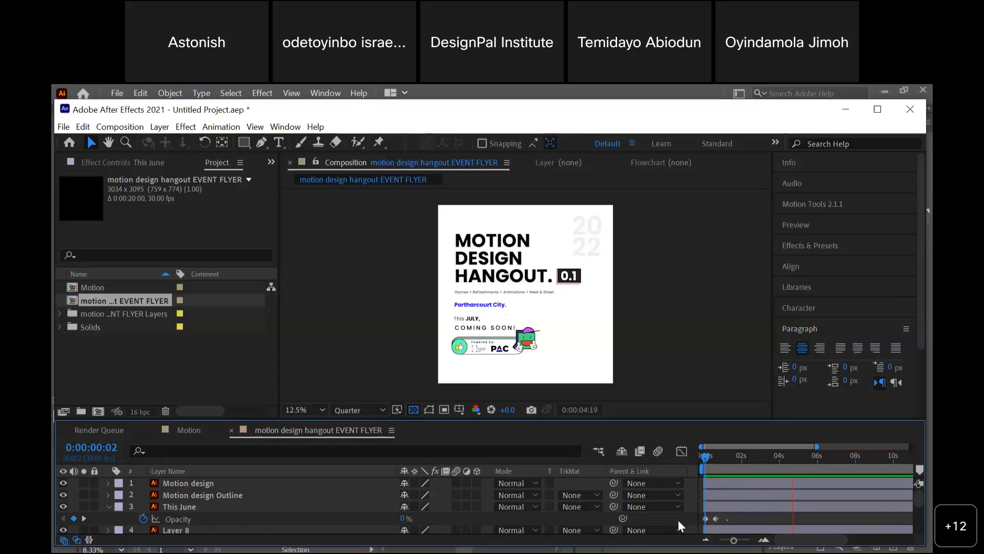
pyautogui.press('space')
# - Shift both This June Opacity keyframes slightly later in time and preview the animation from the start
pyautogui.moveTo(727, 517)
pyautogui.mouseDown()
pyautogui.moveTo(681, 521)
pyautogui.moveTo(714, 519)
pyautogui.mouseUp()
pyautogui.moveTo(716, 456); pyautogui.dragTo(684, 473)
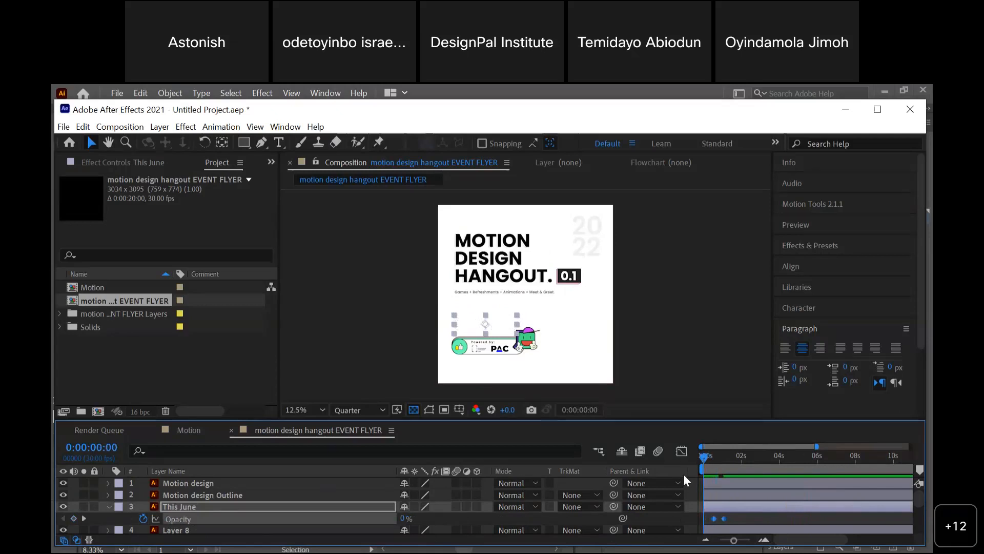
pyautogui.press('space')
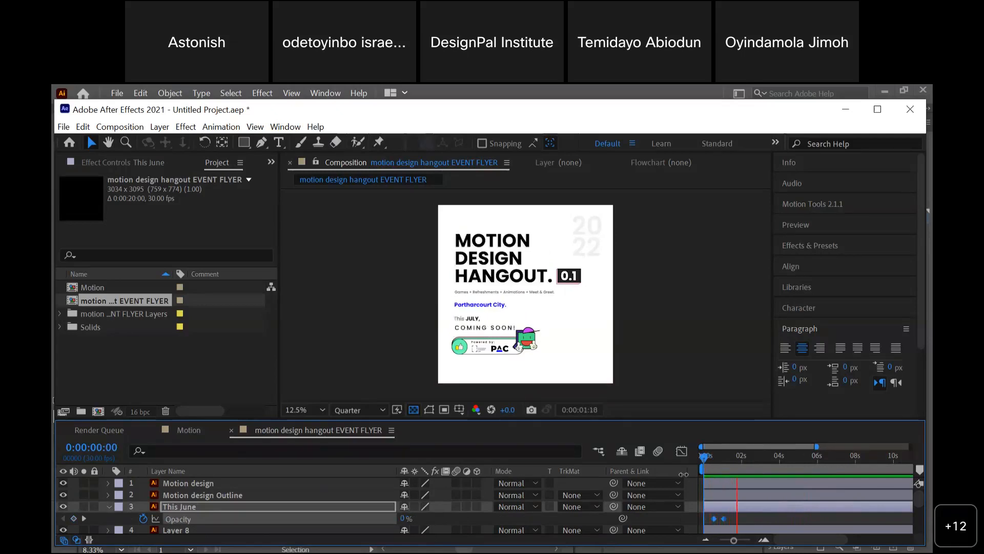
pyautogui.press('space')
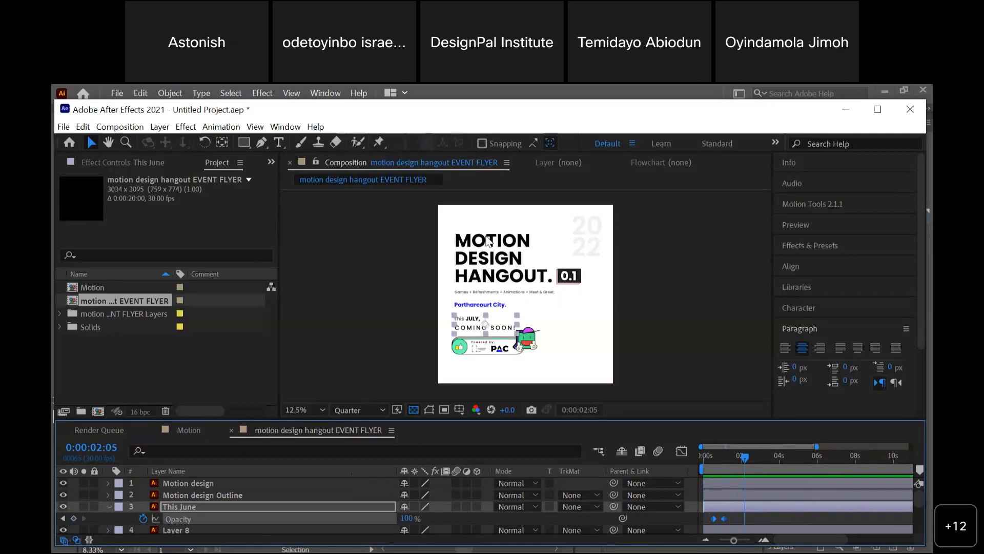
pyautogui.click(582, 280)
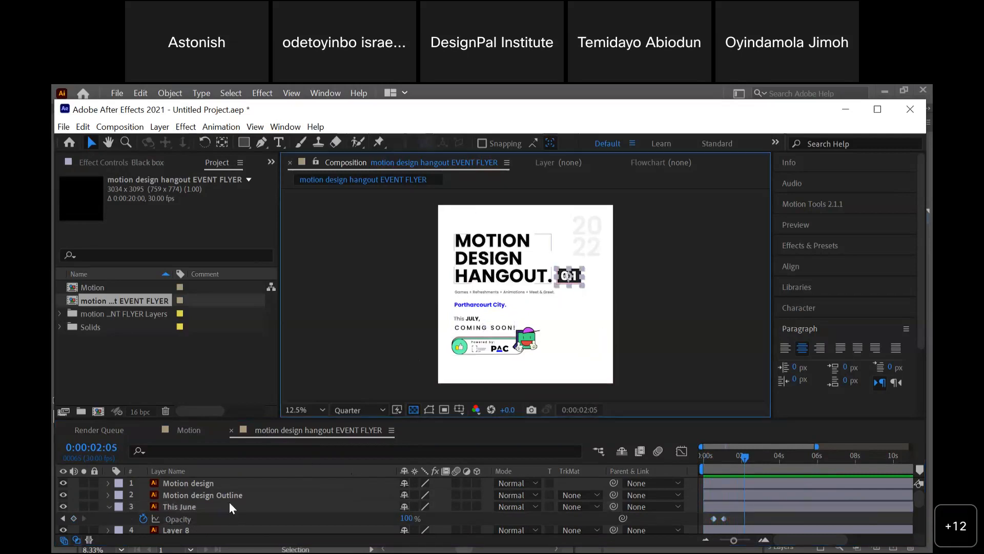
pyautogui.click(917, 503)
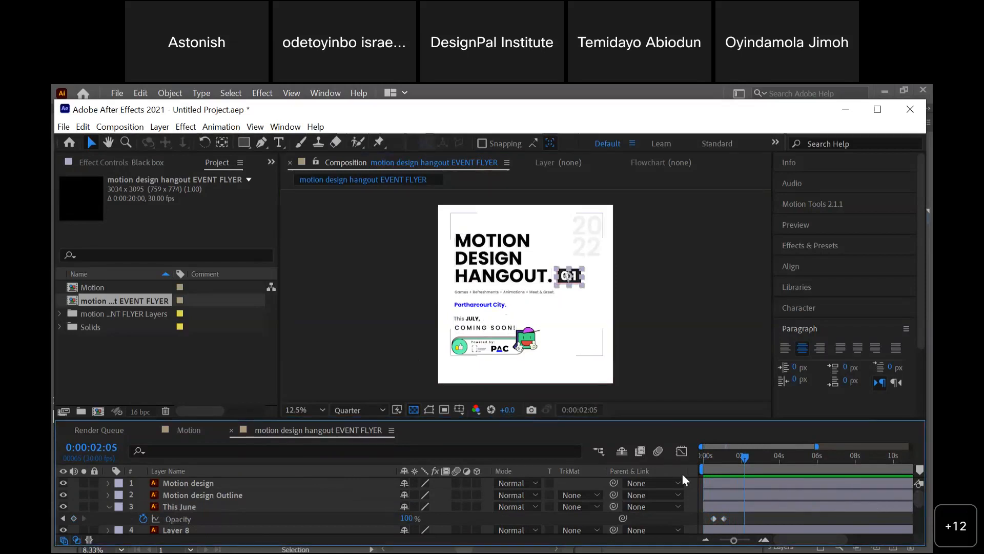
pyautogui.moveTo(709, 457); pyautogui.dragTo(736, 459)
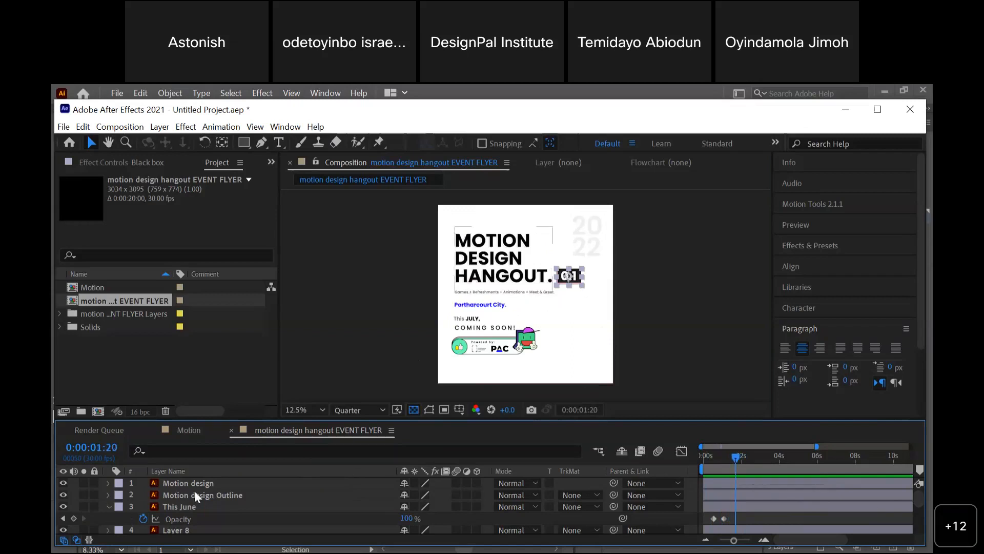
pyautogui.click(184, 506)
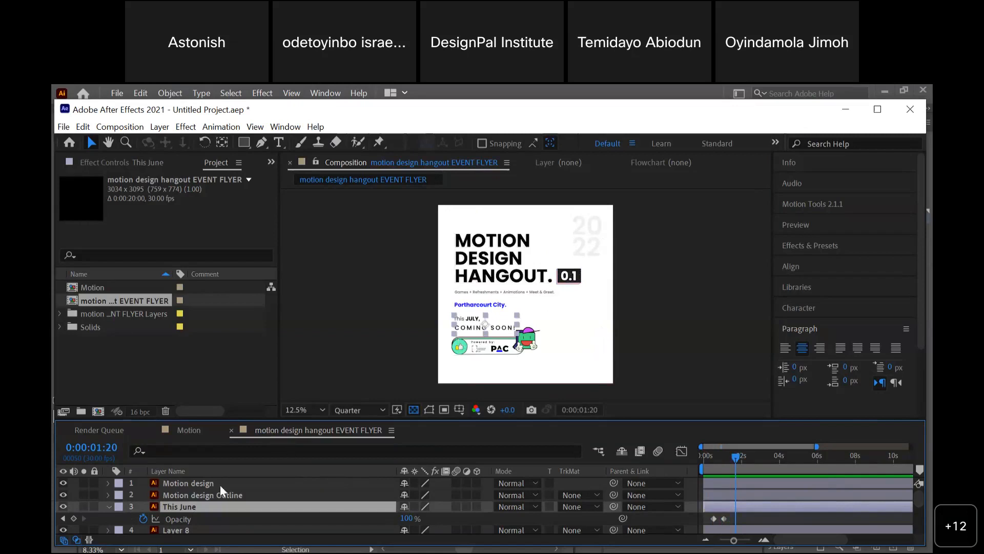
# - In the Motion composition, replace the MOTION DESIGN HANGOUT. headline text with "hello moto", split over two lines
pyautogui.click(279, 142)
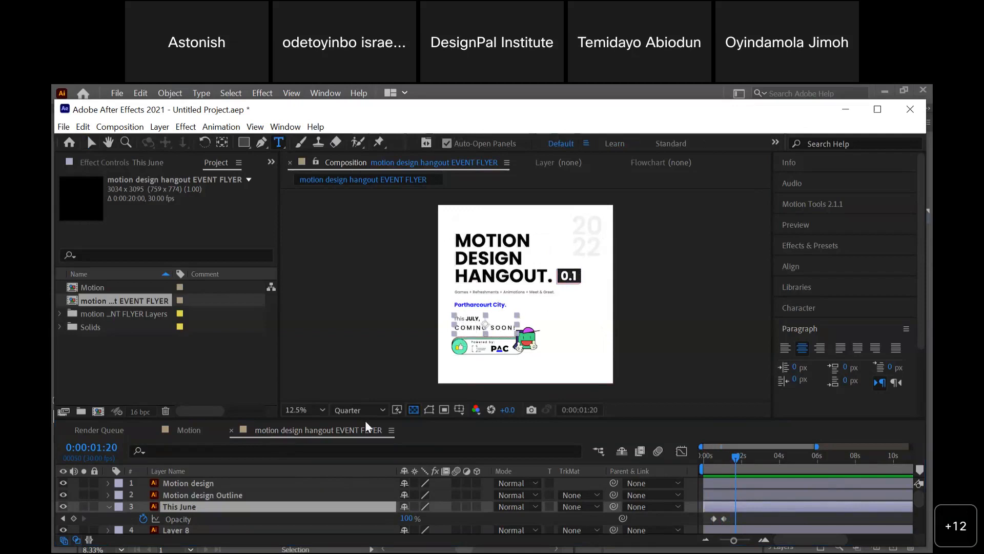
pyautogui.click(197, 433)
pyautogui.click(196, 433)
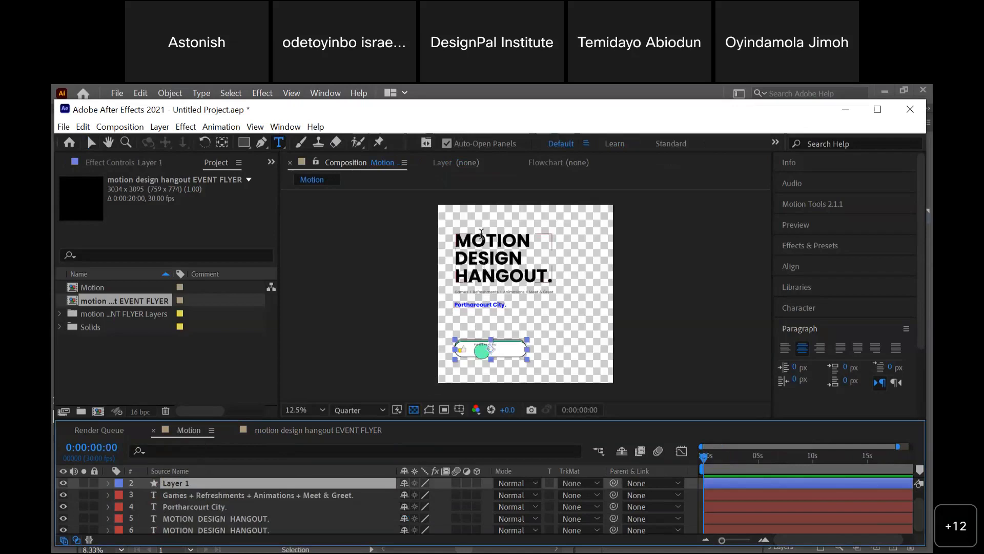
pyautogui.moveTo(458, 237); pyautogui.dragTo(454, 493)
pyautogui.hotkey('alt', 'Tab')
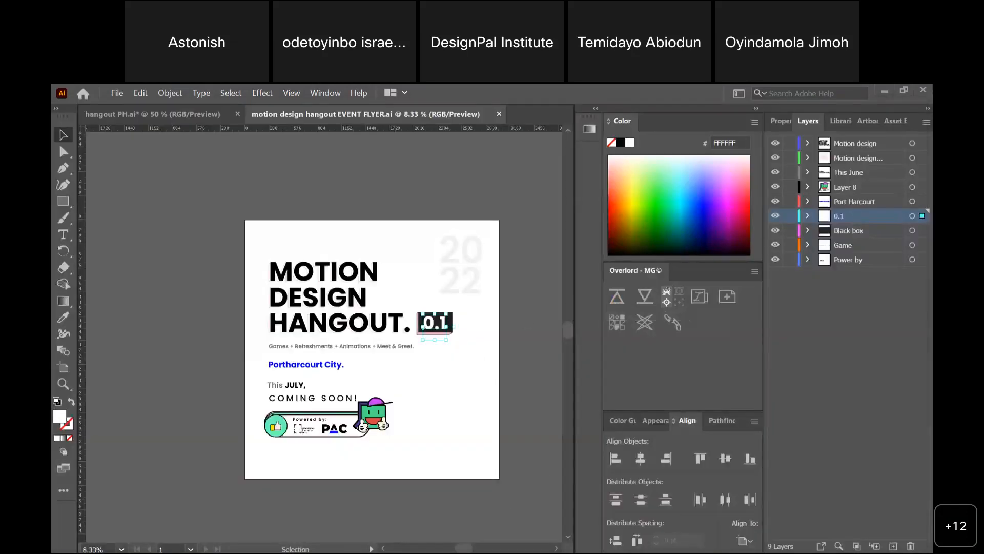
pyautogui.hotkey('alt', 'Tab')
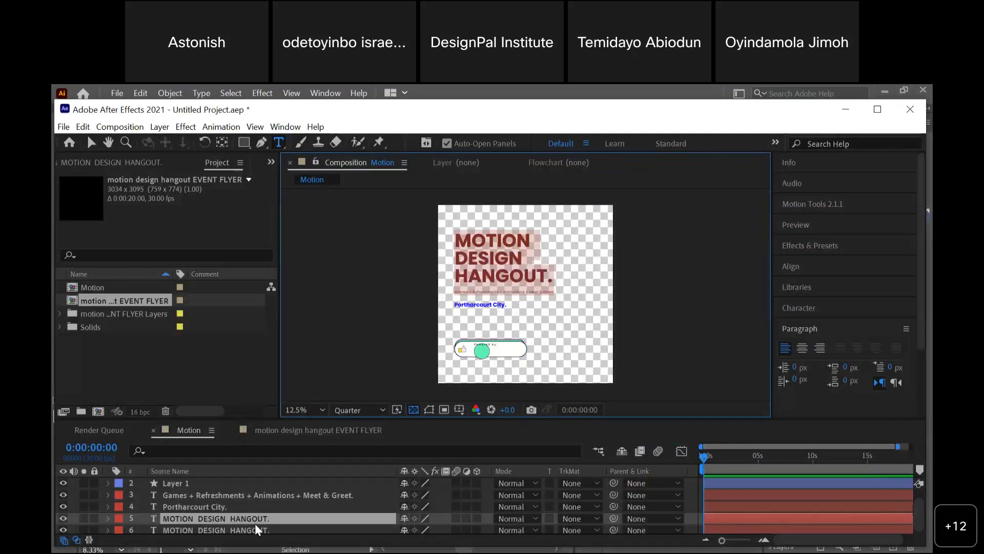
pyautogui.write('hello mot to')
pyautogui.press('BackSpace')
pyautogui.press('BackSpace')
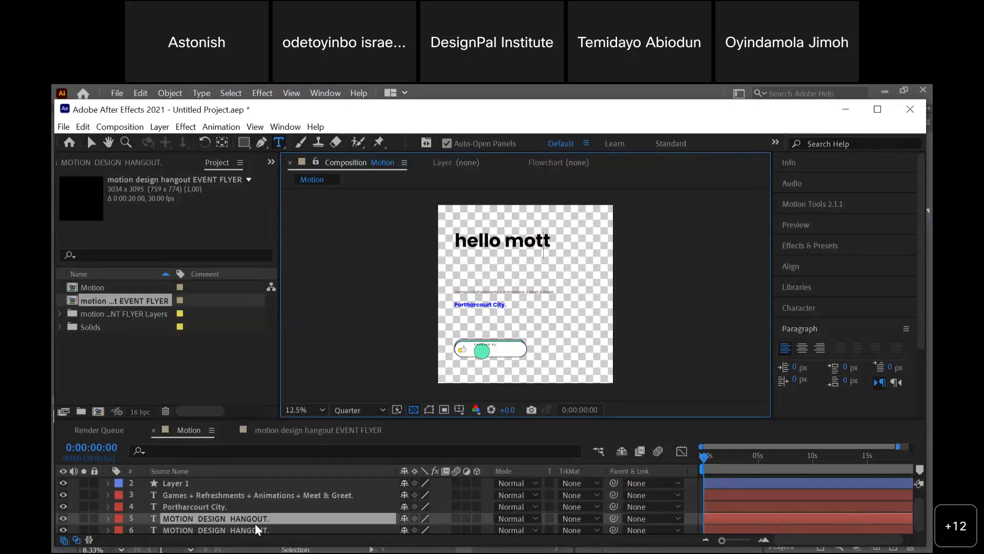
pyautogui.write('o')
pyautogui.click(506, 241)
pyautogui.press('Return')
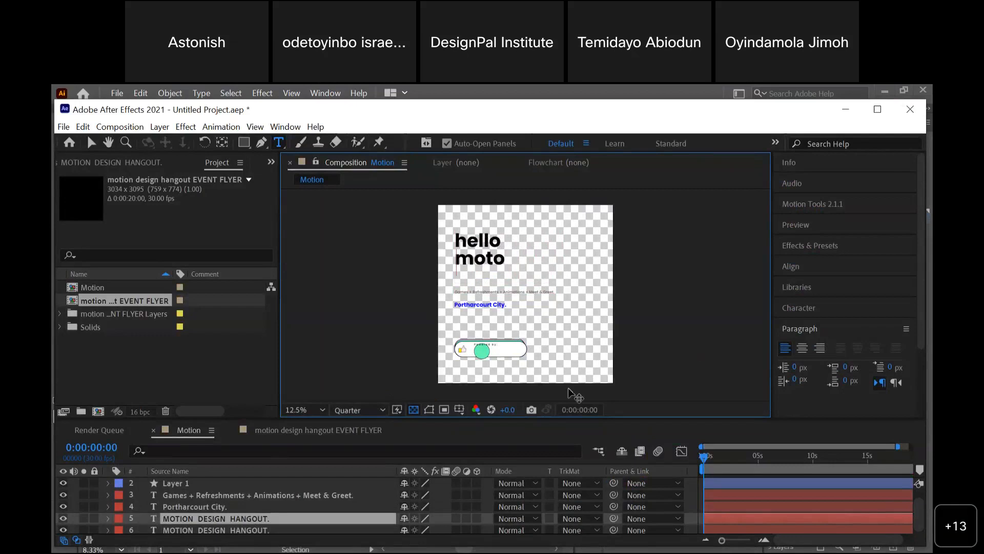
# - In the motion design hangout EVENT FLYER composition, add a text layer beside the headline reading "Motion Design" with "Hangout" on a second line
pyautogui.click(306, 429)
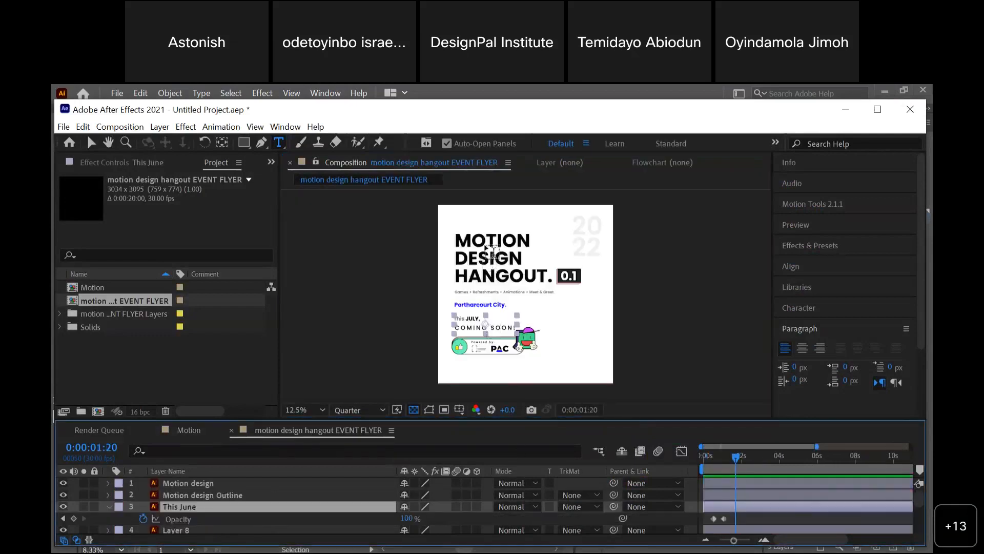
pyautogui.click(231, 483)
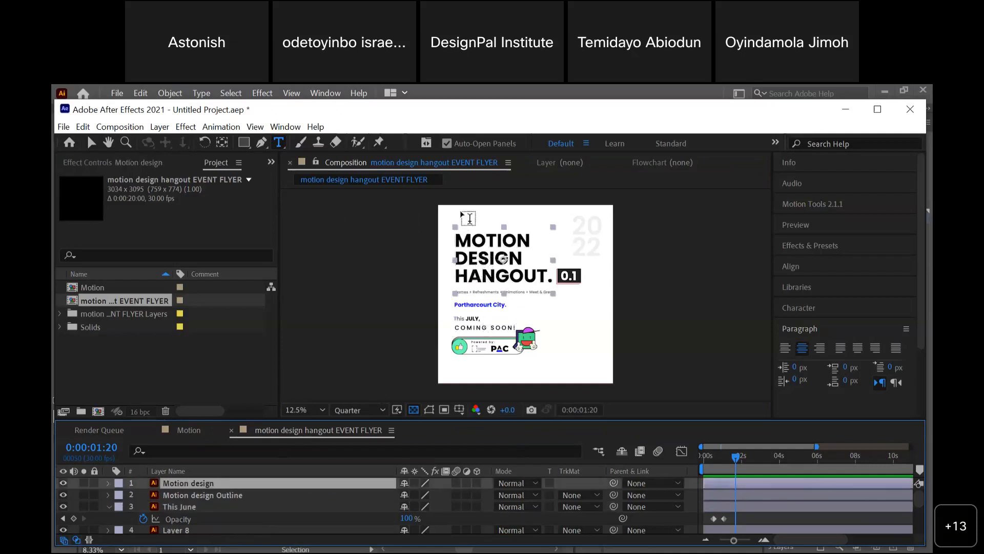
pyautogui.click(554, 245)
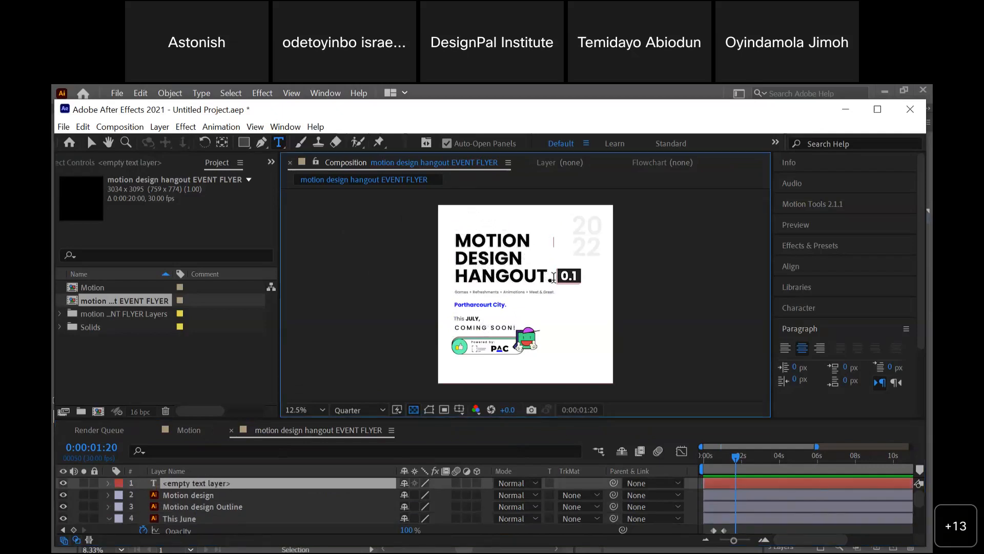
pyautogui.write('M')
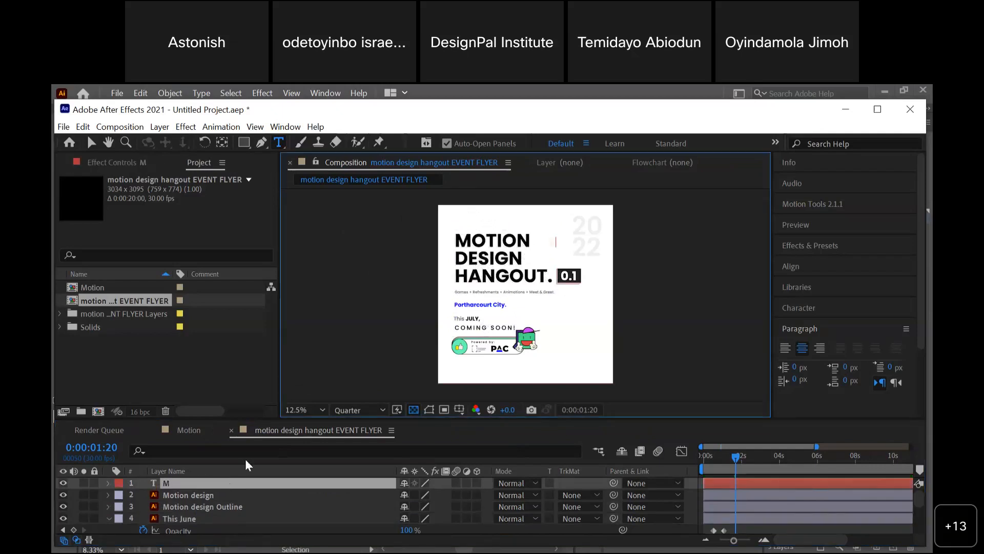
pyautogui.write('otion D')
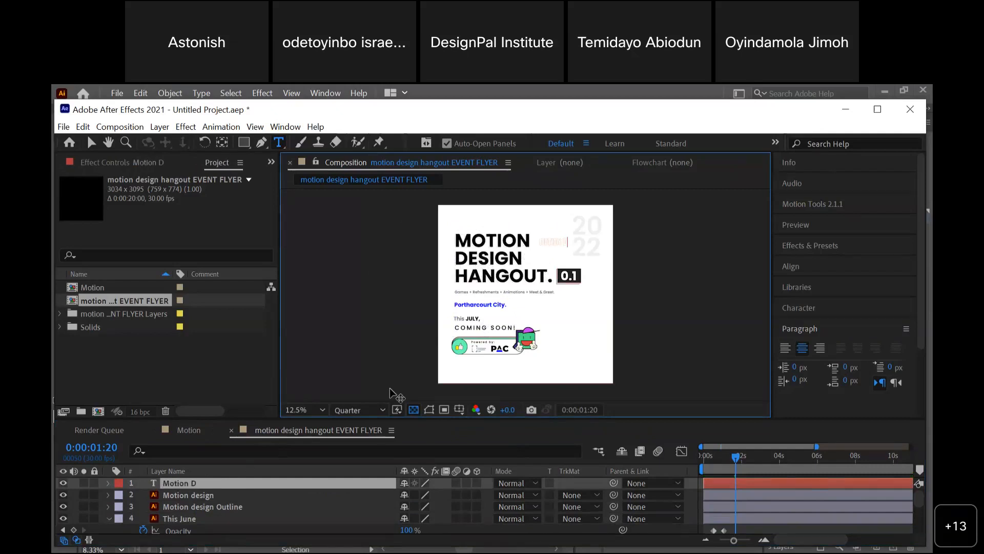
pyautogui.write('esign')
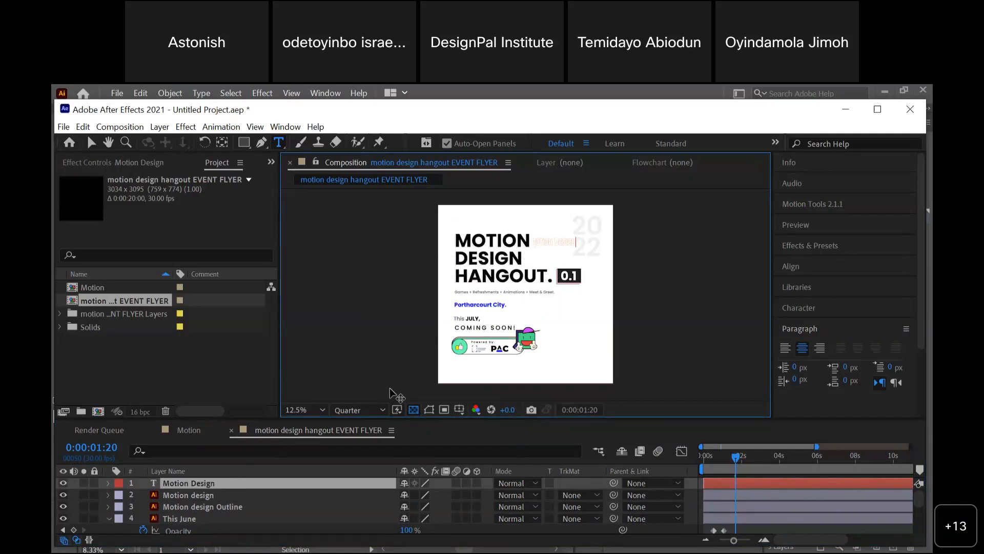
pyautogui.press('Return')
pyautogui.write('Han')
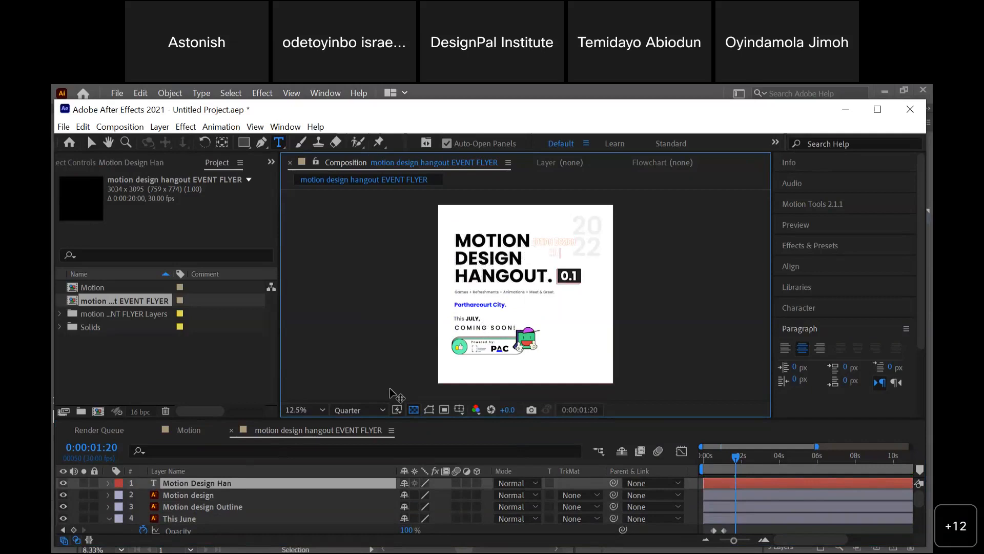
pyautogui.write('gout')
# - Set the fill colour of the new Motion Design Hangout text layer to black
pyautogui.click(177, 486)
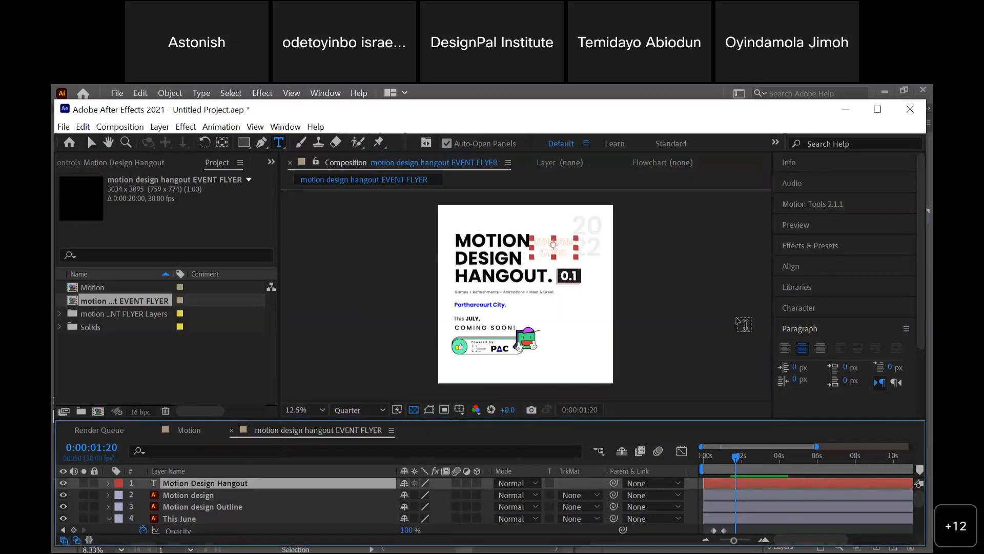
pyautogui.click(821, 248)
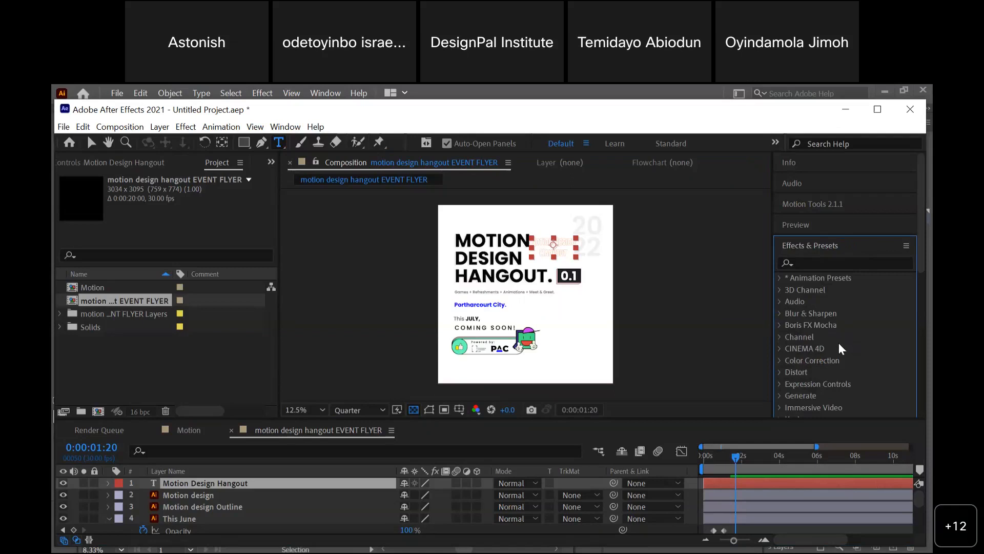
pyautogui.click(863, 253)
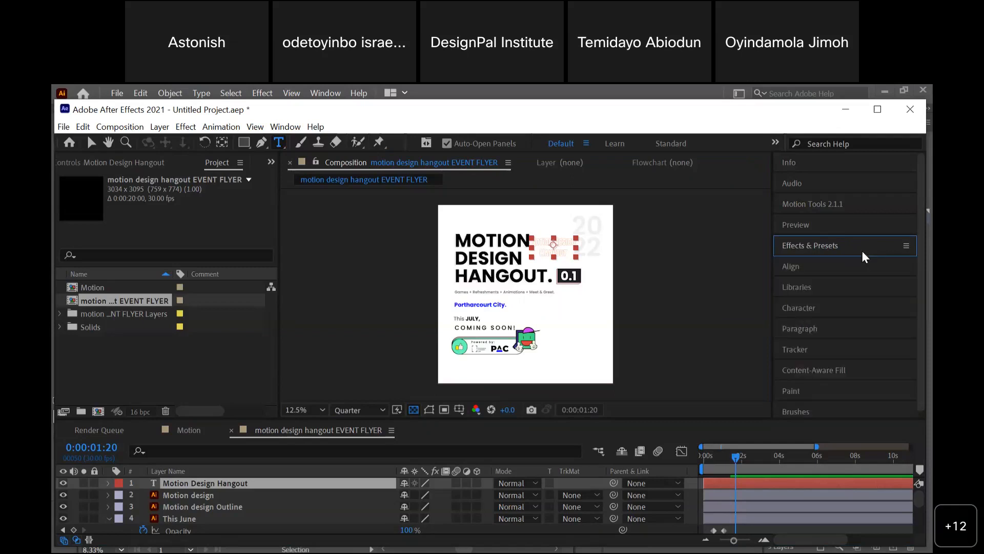
pyautogui.click(847, 293)
pyautogui.click(847, 293)
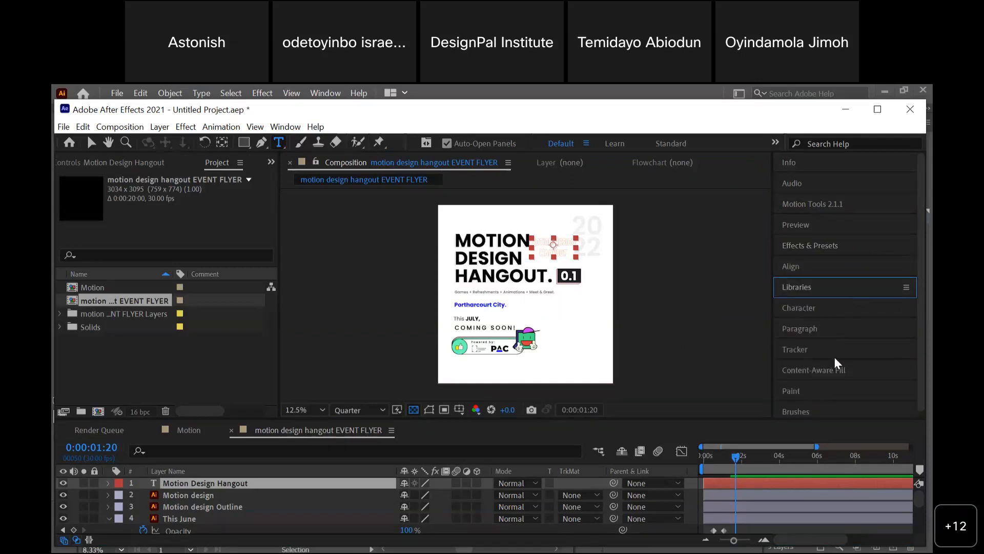
pyautogui.click(841, 337)
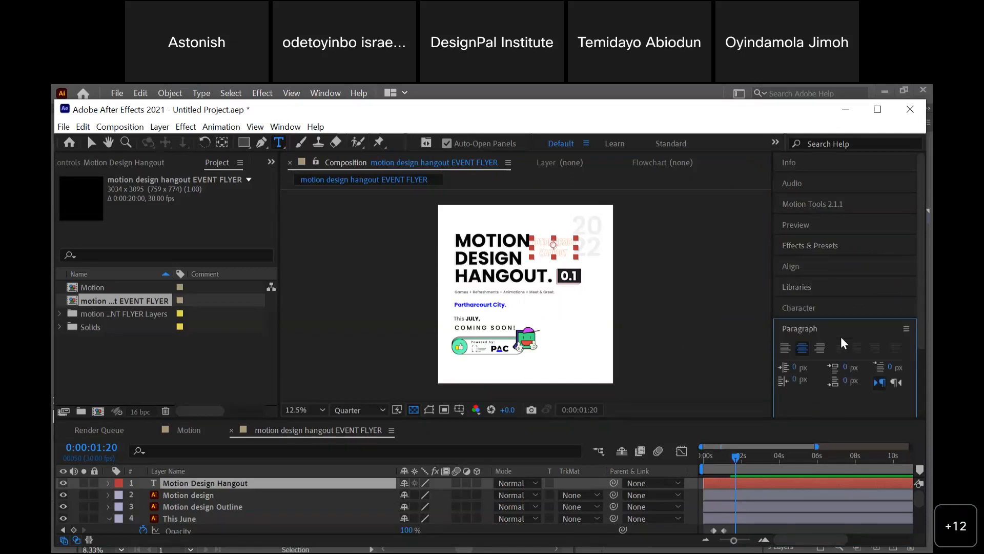
pyautogui.click(827, 300)
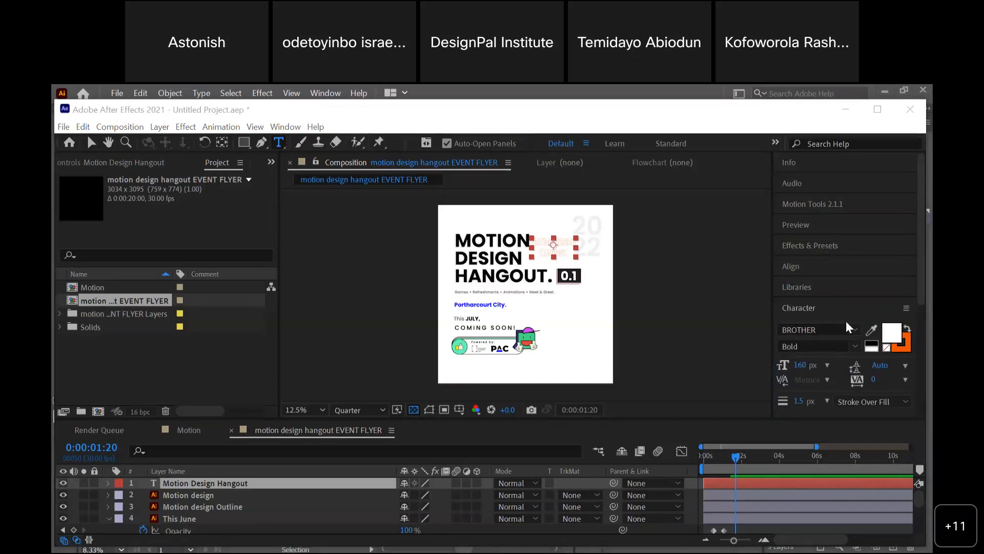
pyautogui.click(871, 347)
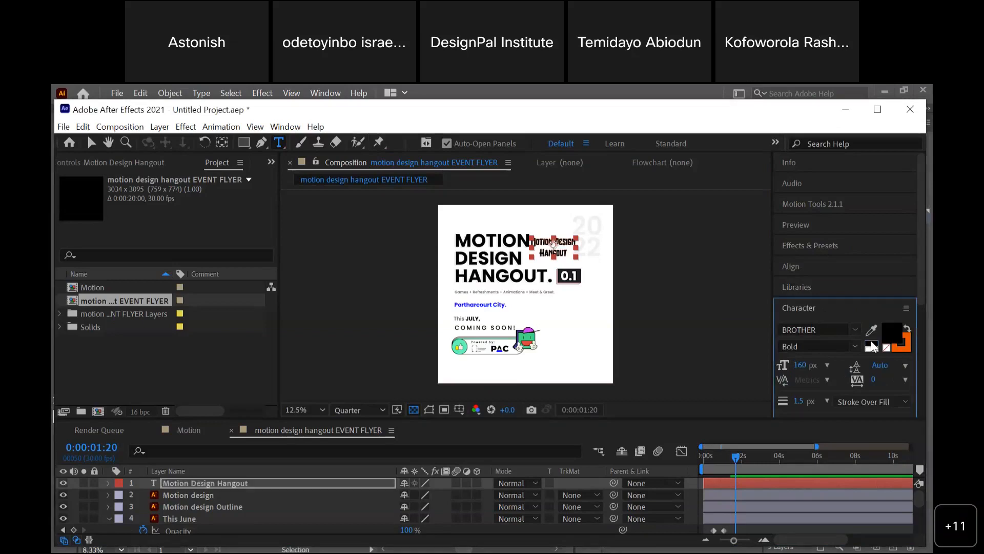
# - Change the text layer's font to Poppins with the Black style
pyautogui.click(855, 329)
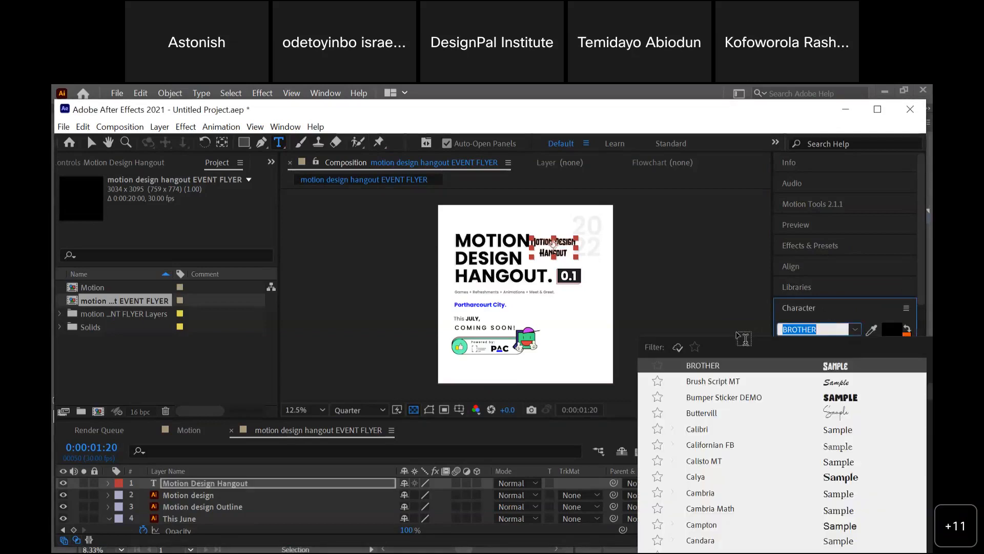
pyautogui.write('pop')
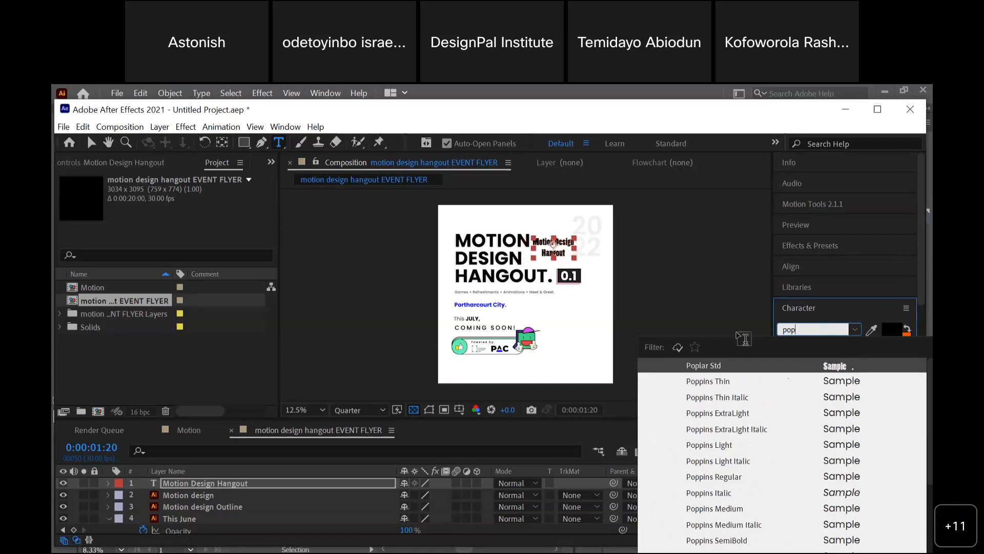
pyautogui.click(730, 508)
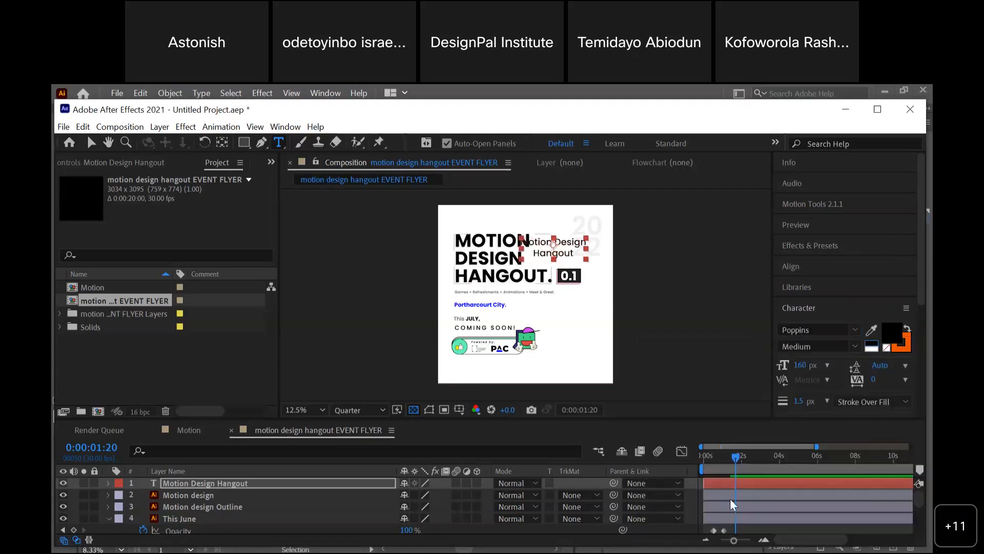
pyautogui.click(856, 352)
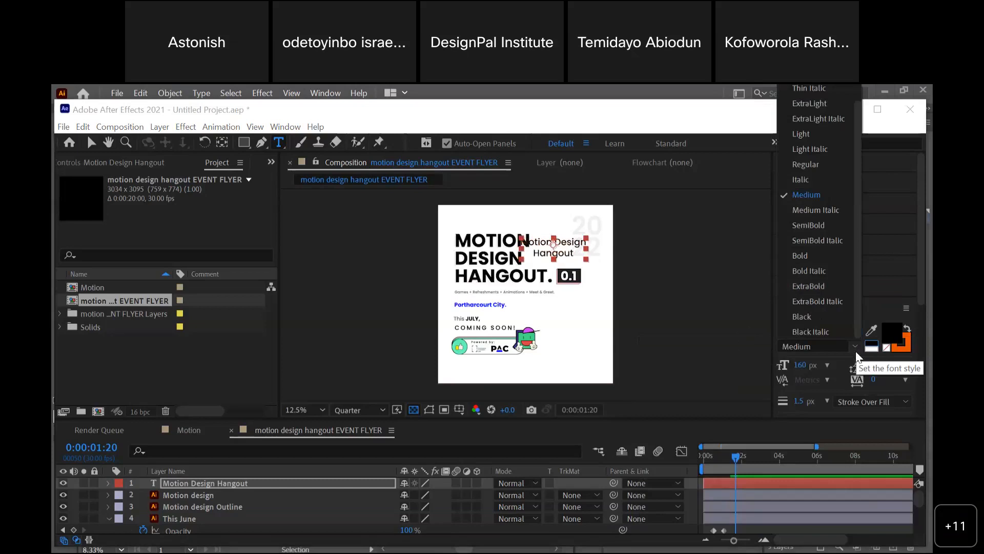
pyautogui.click(831, 317)
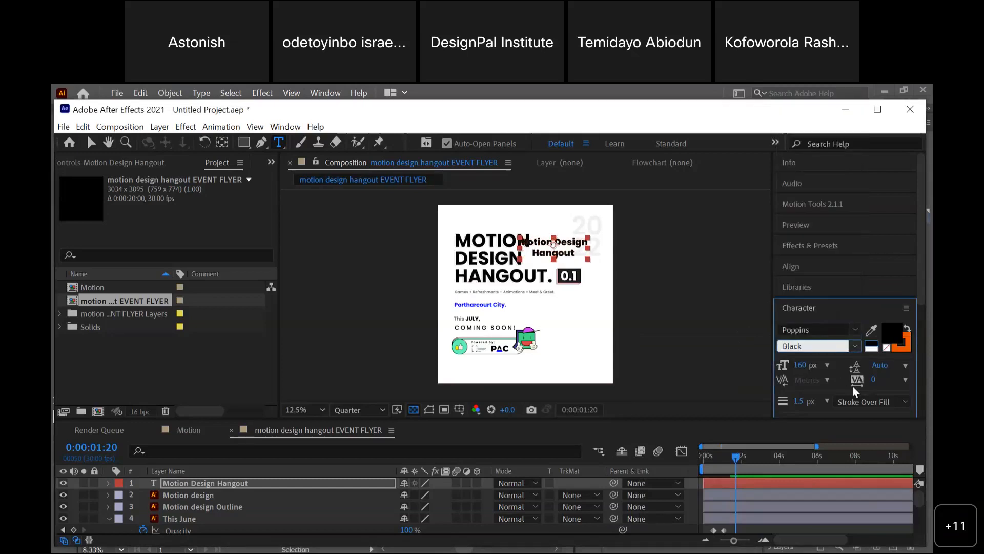
# - Turn on All Caps for the text layer and set its font size to 262 px
pyautogui.moveTo(919, 278); pyautogui.dragTo(917, 334)
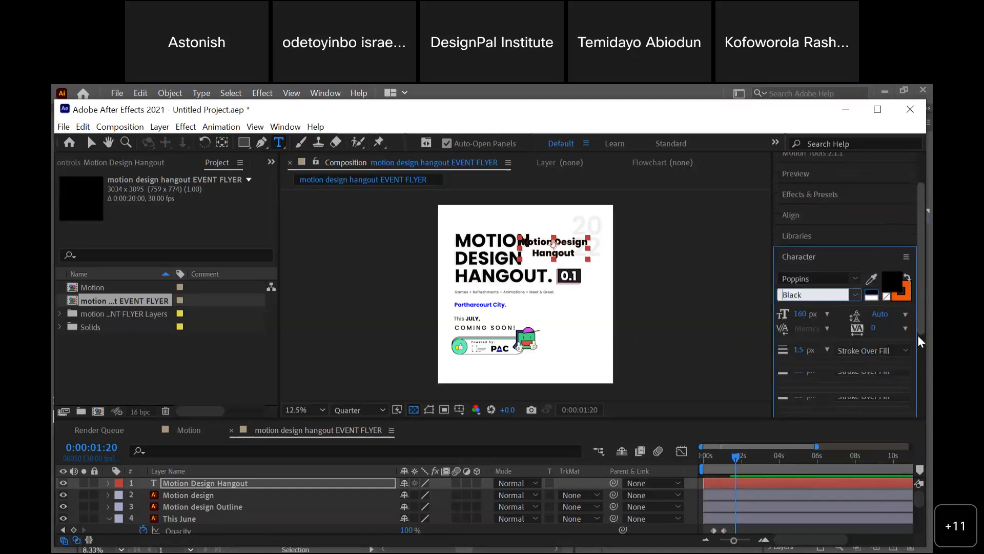
pyautogui.scroll(-2, 917, 335)
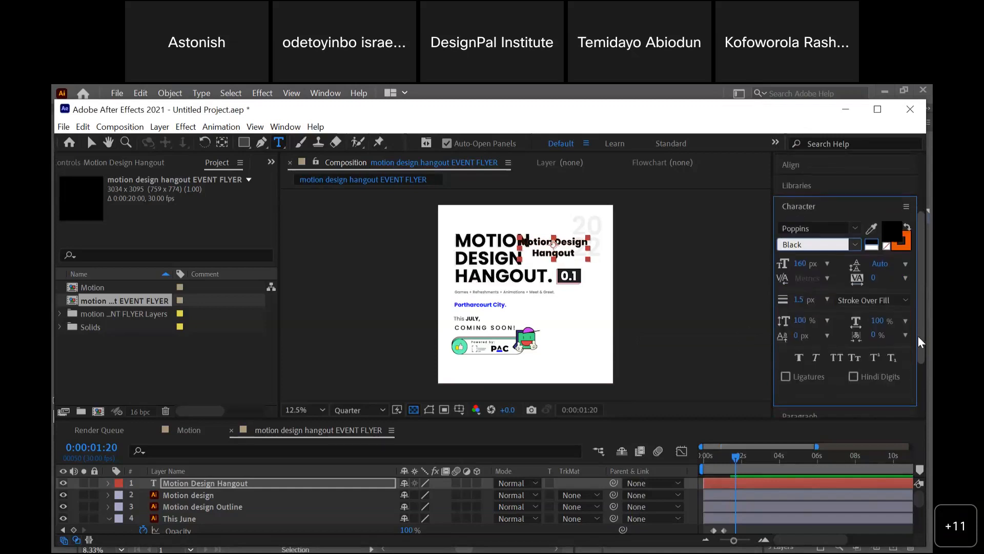
pyautogui.click(842, 359)
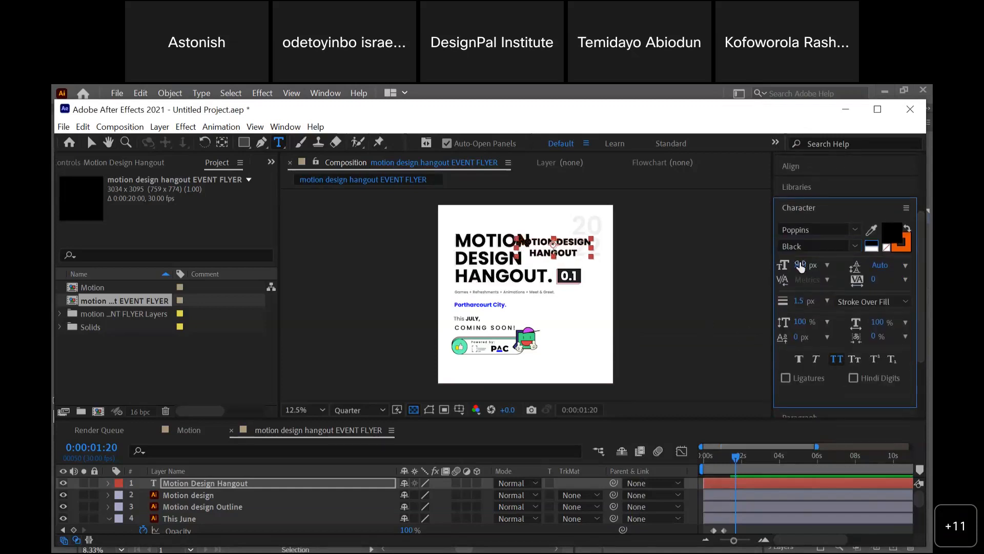
pyautogui.moveTo(801, 265); pyautogui.dragTo(897, 264)
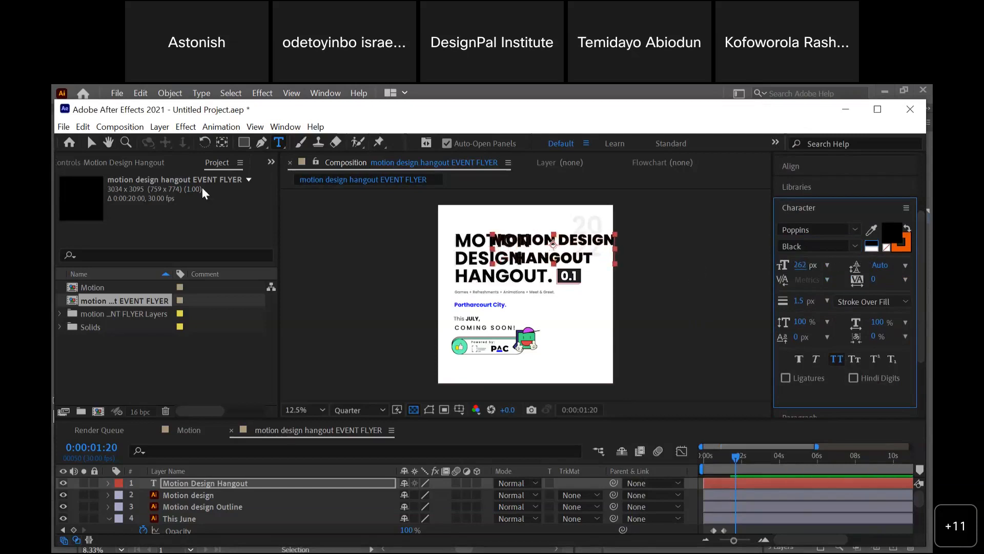
# - Move the text over the original headline and change its Poppins style to Bold
pyautogui.click(91, 144)
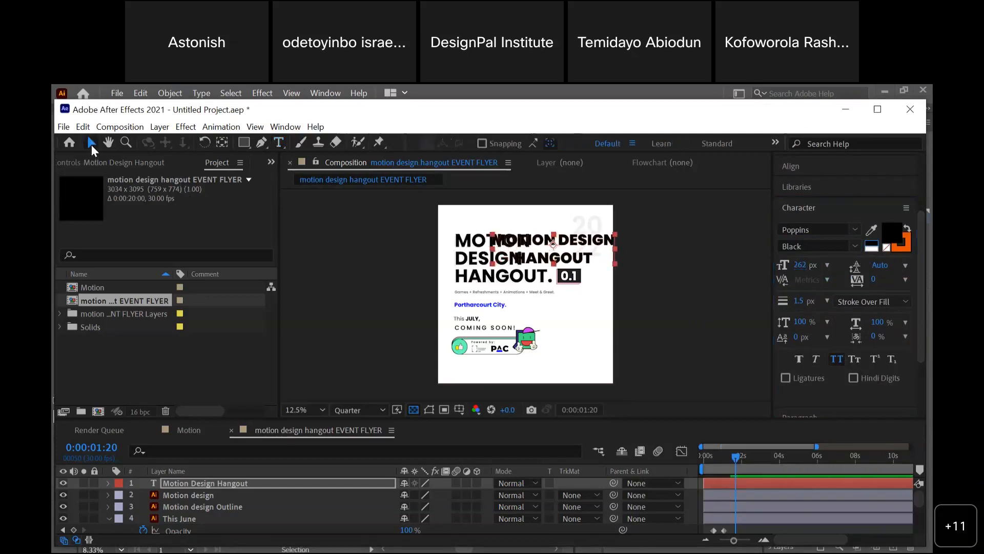
pyautogui.moveTo(582, 246); pyautogui.dragTo(547, 247)
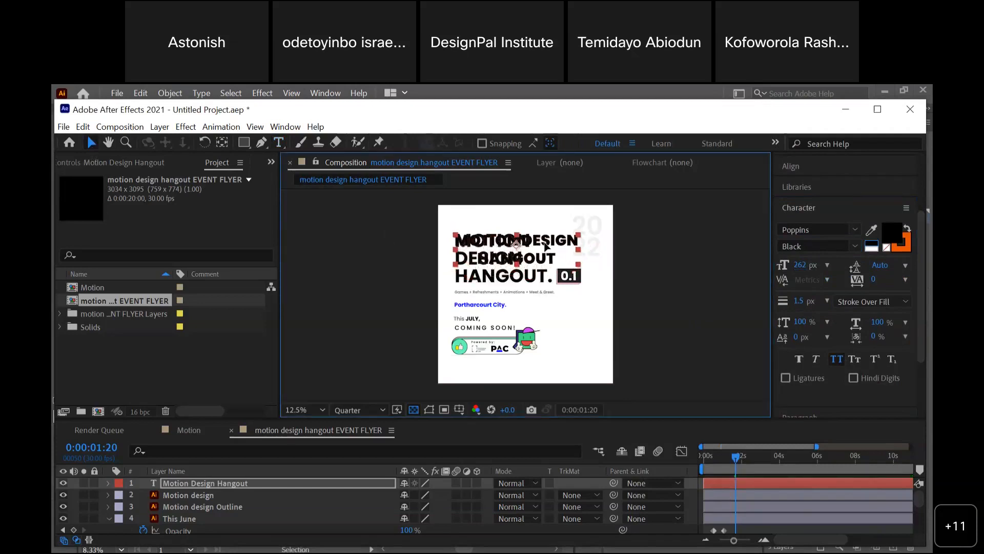
pyautogui.click(838, 246)
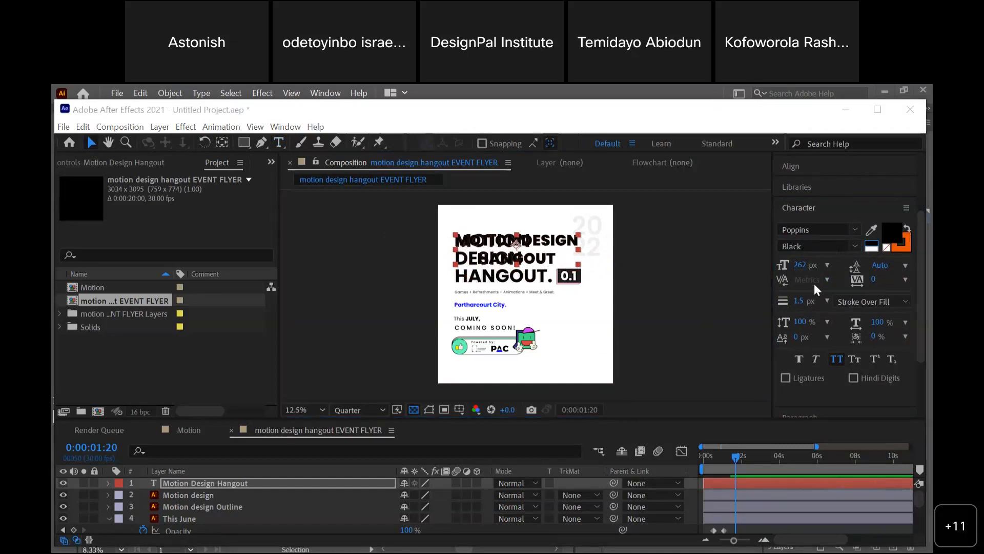
pyautogui.click(852, 248)
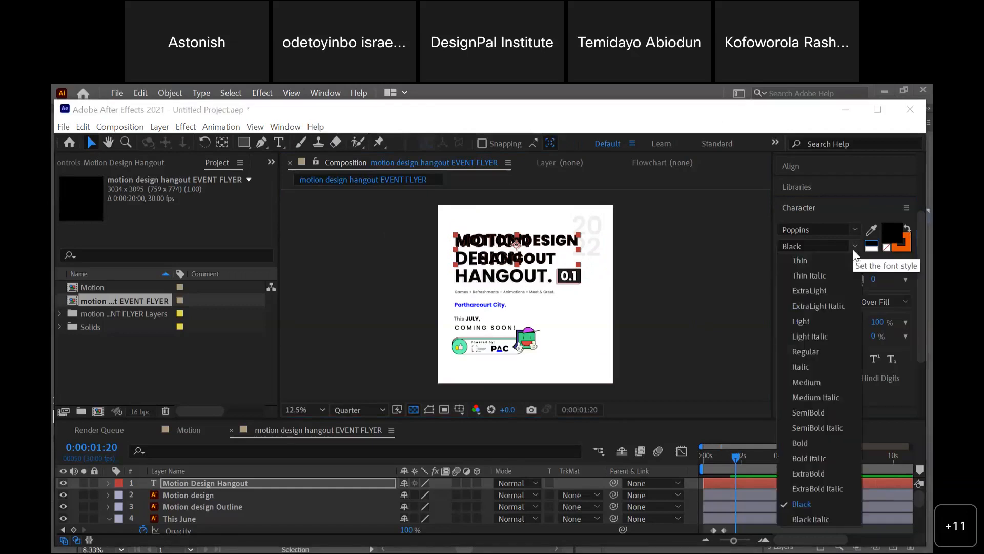
pyautogui.click(825, 440)
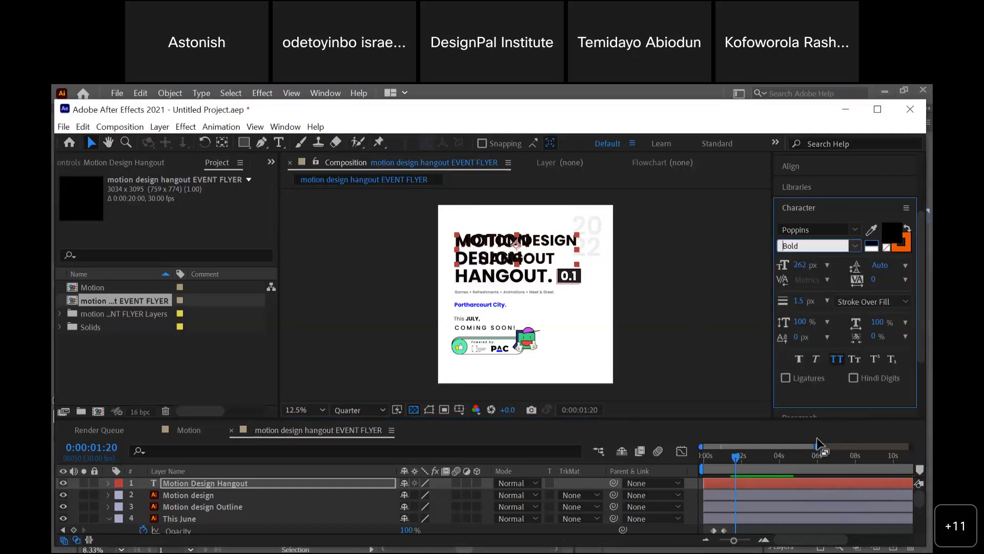
# - Move the text below the original headline and break its first line so DESIGN sits on its own line
pyautogui.moveTo(537, 245); pyautogui.dragTo(555, 290)
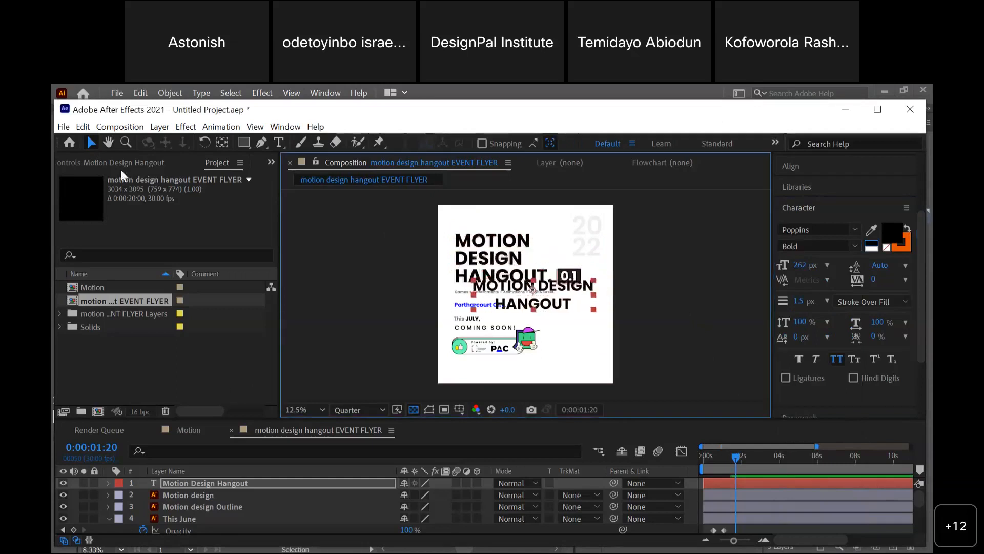
pyautogui.click(279, 143)
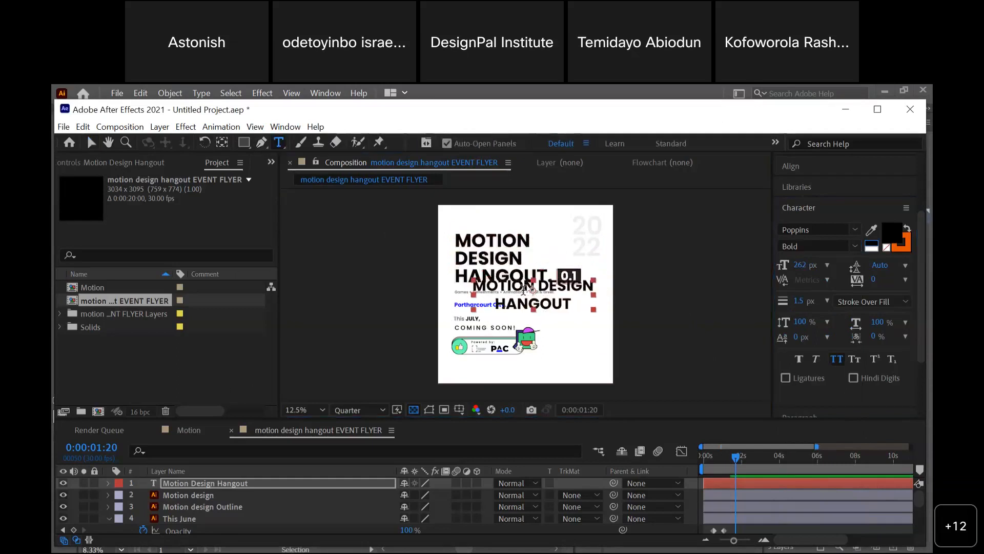
pyautogui.click(539, 282)
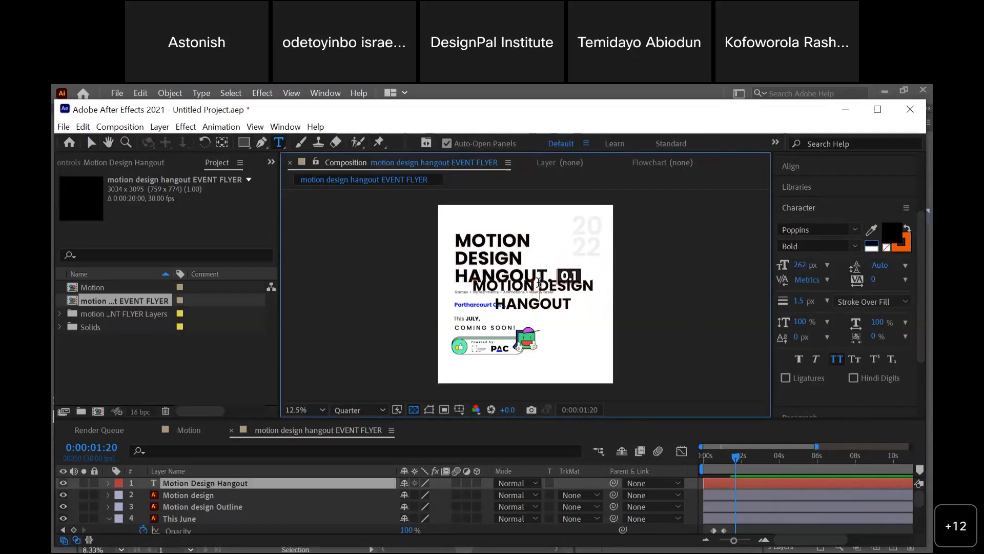
pyautogui.press('Return')
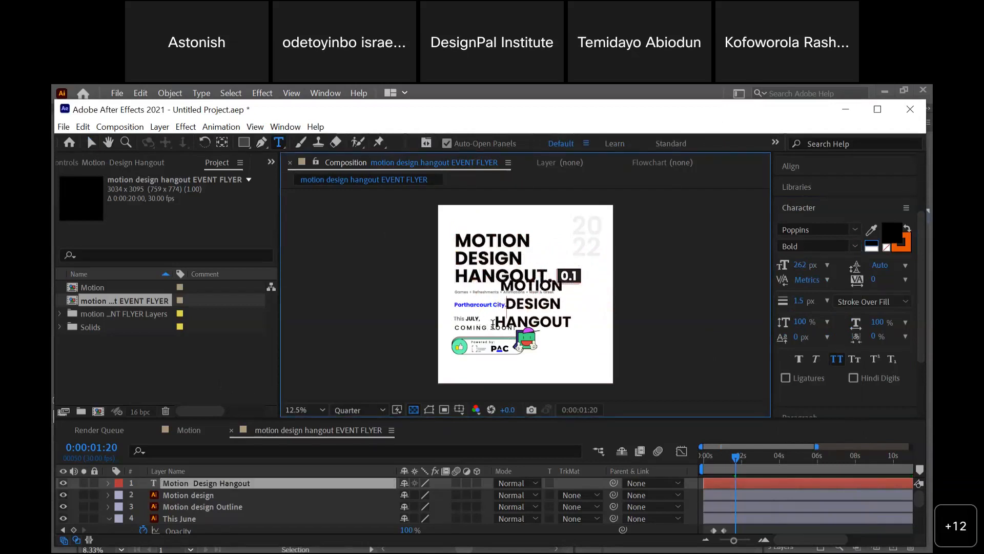
# - Left-align the three-line text and position it over the original MOTION DESIGN HANGOUT. headline
pyautogui.click(91, 142)
pyautogui.click(831, 224)
pyautogui.click(831, 210)
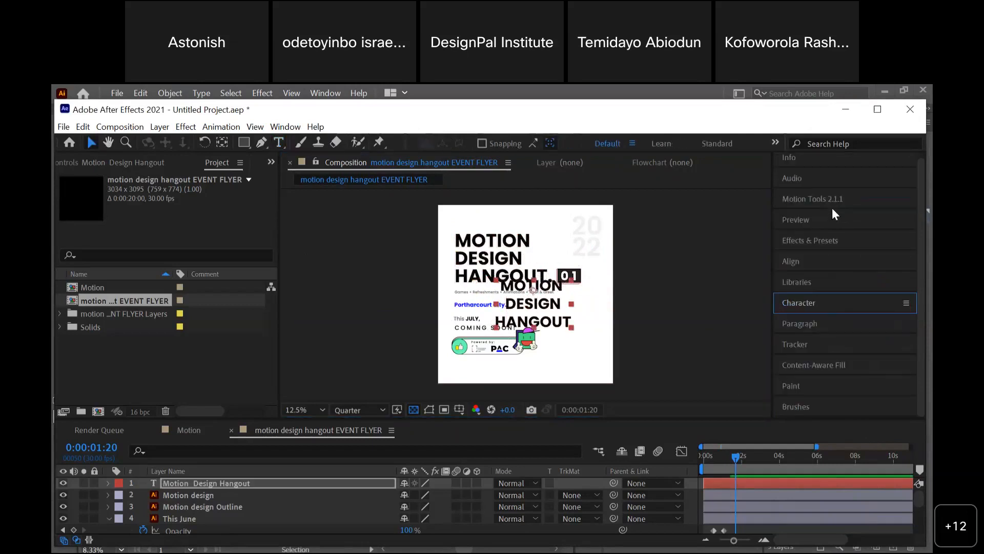
pyautogui.click(817, 322)
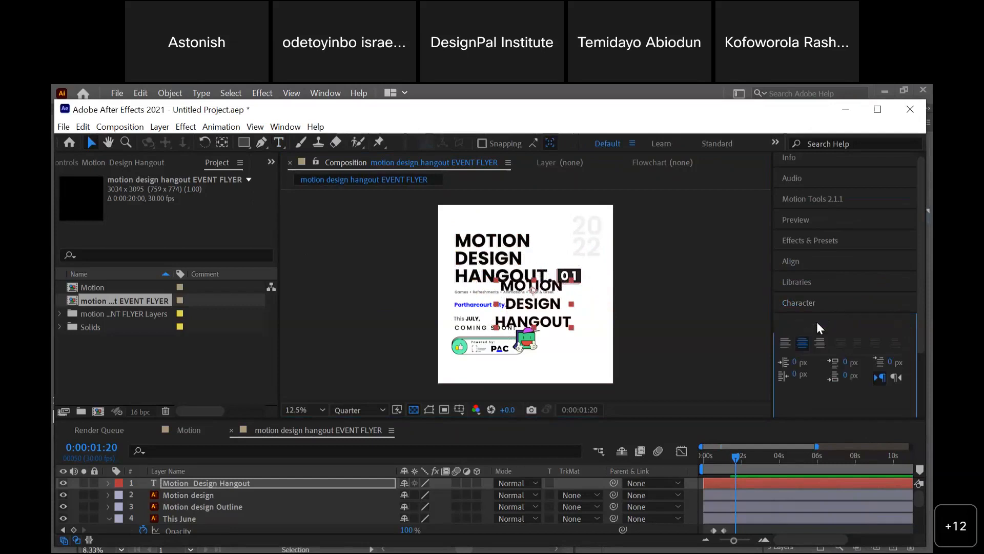
pyautogui.click(786, 343)
pyautogui.click(575, 307)
pyautogui.moveTo(575, 307); pyautogui.dragTo(494, 257)
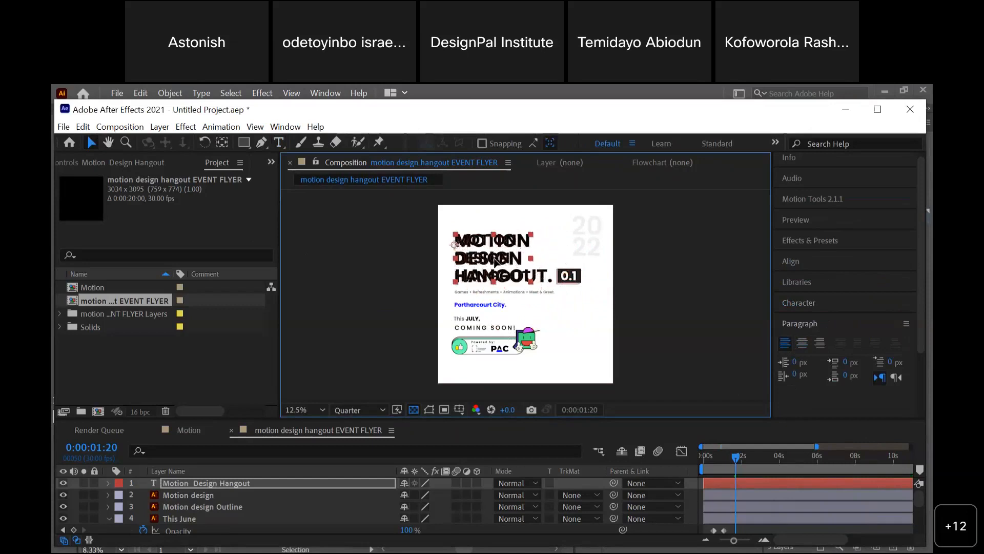
# - Match the text to the original headline with font size 327 px, leading 314 px and tracking -21
pyautogui.rightClick(810, 302)
pyautogui.click(820, 294)
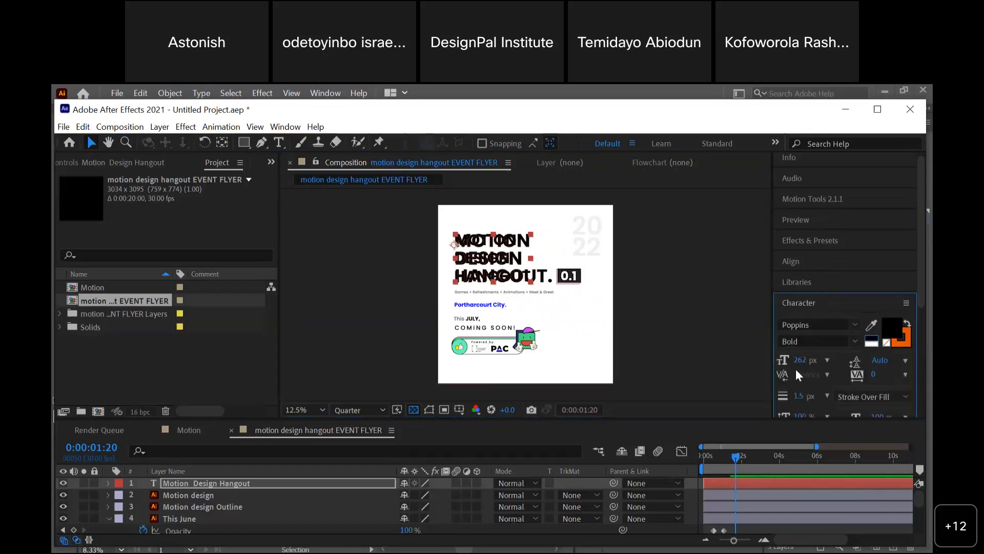
pyautogui.moveTo(800, 362); pyautogui.dragTo(833, 348)
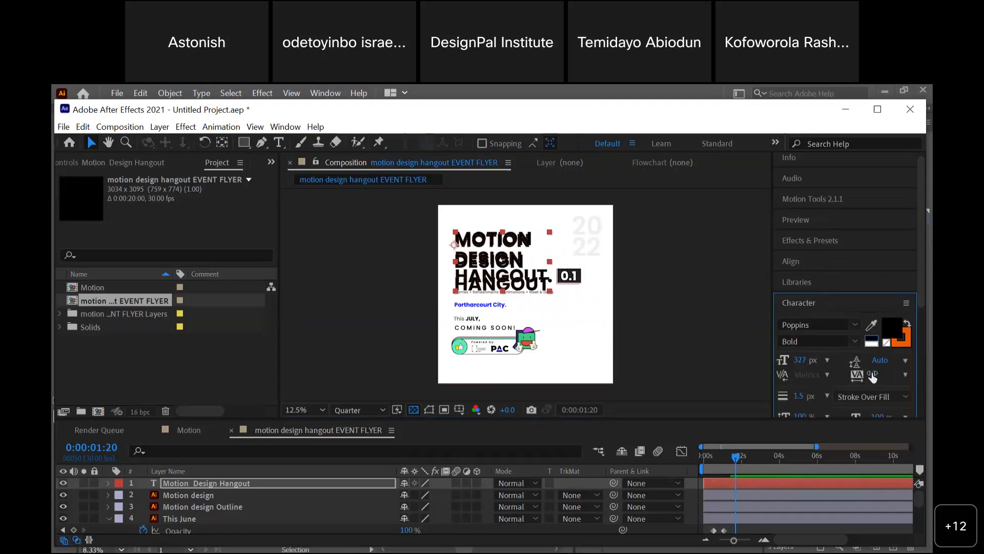
pyautogui.moveTo(866, 373); pyautogui.dragTo(882, 357)
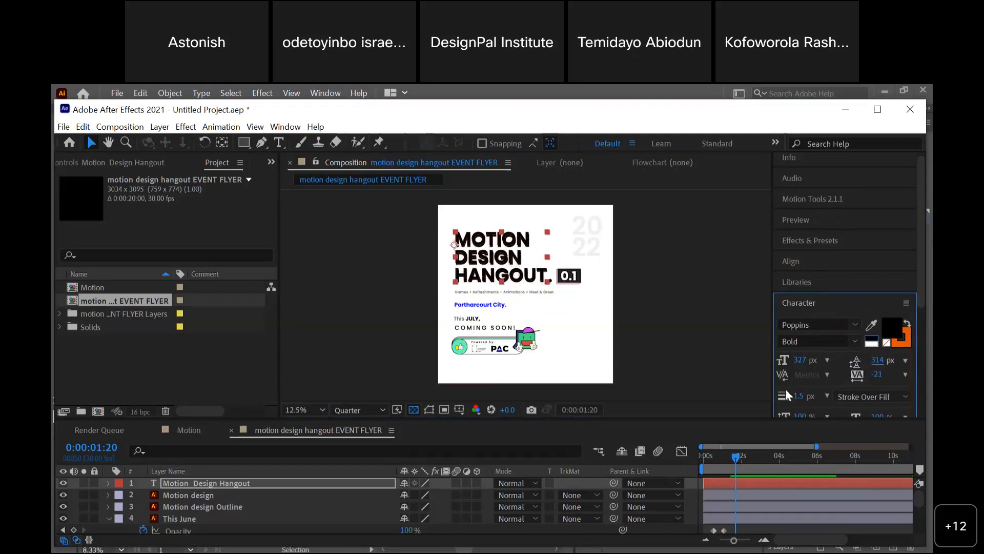
# - Hide the original Motion design layer so only the editable headline text shows
pyautogui.click(146, 492)
pyautogui.click(179, 493)
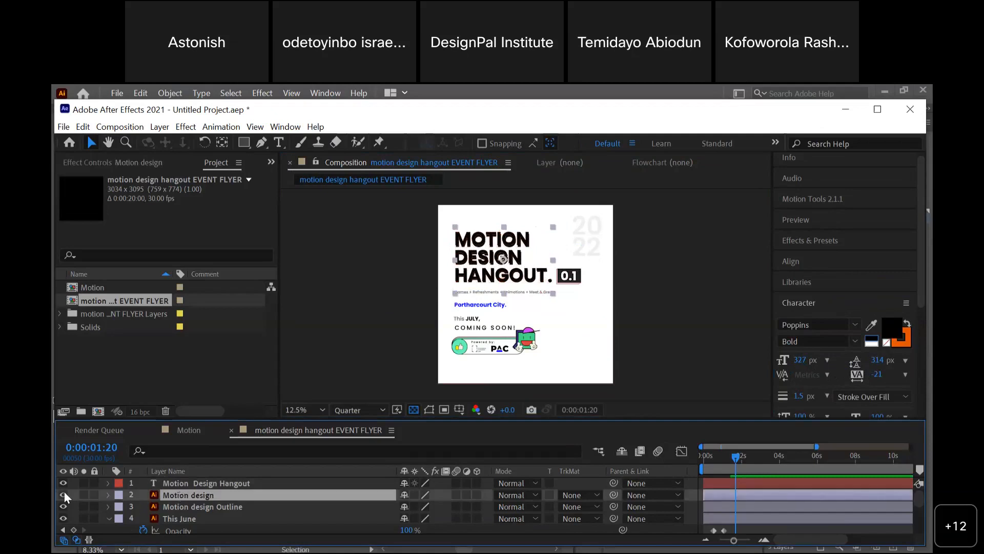
pyautogui.click(63, 495)
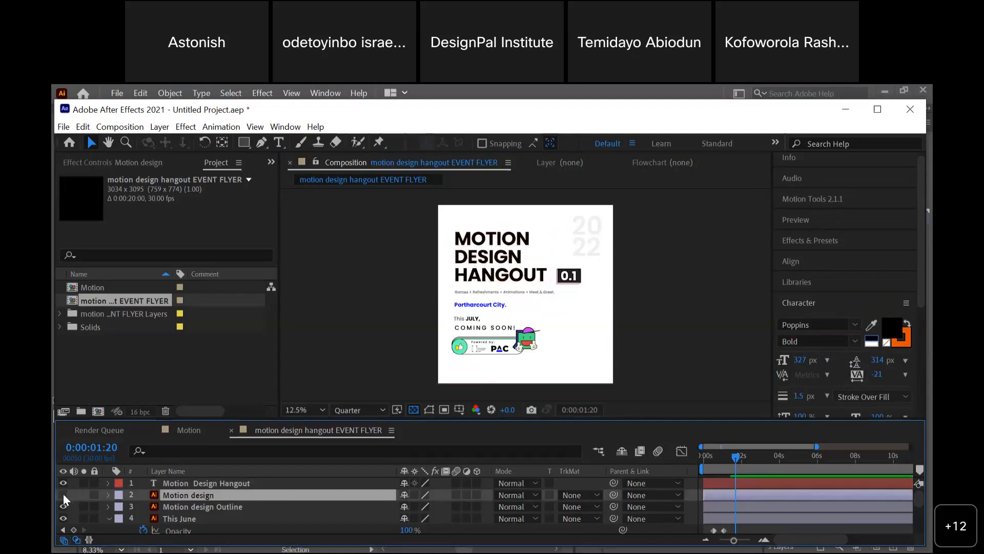
# - Select the Motion Design Hangout text layer and open the effects and presets list, keeping the EVENT FLYER composition active
pyautogui.click(192, 482)
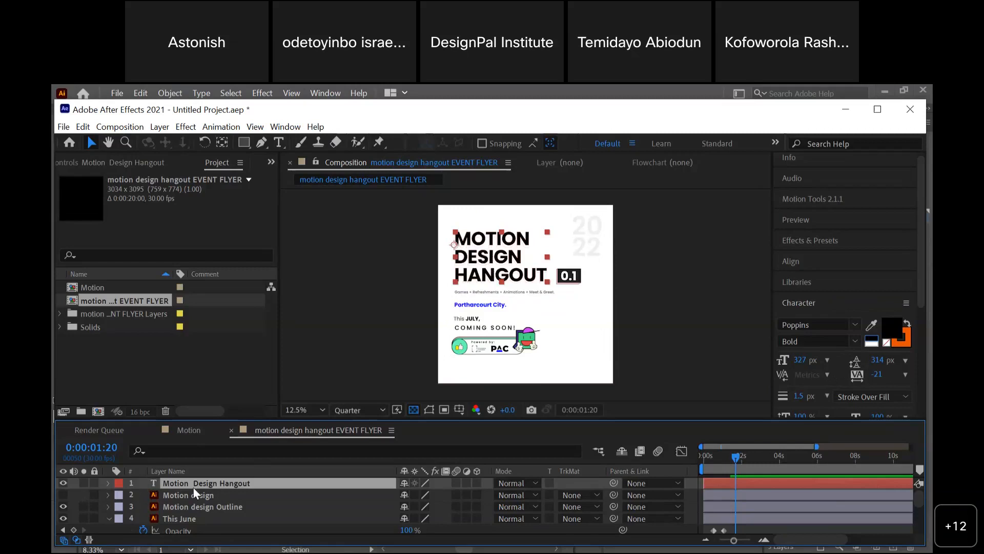
pyautogui.click(139, 483)
pyautogui.click(165, 485)
pyautogui.click(827, 239)
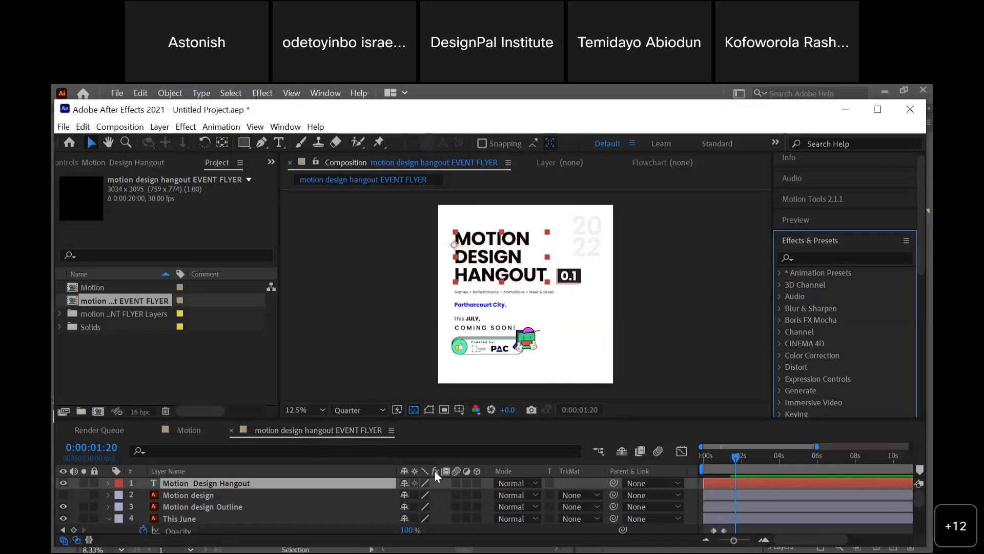
pyautogui.click(198, 434)
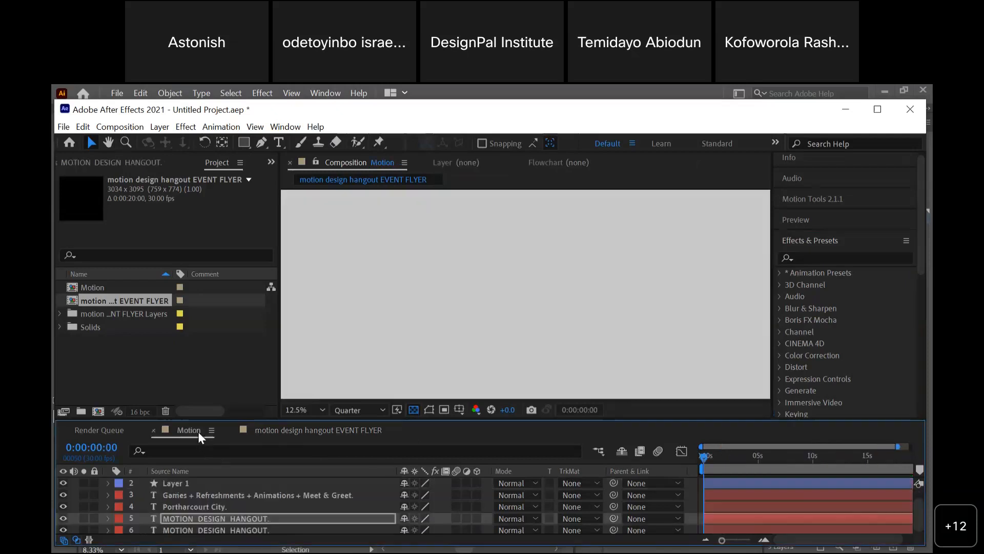
pyautogui.click(304, 435)
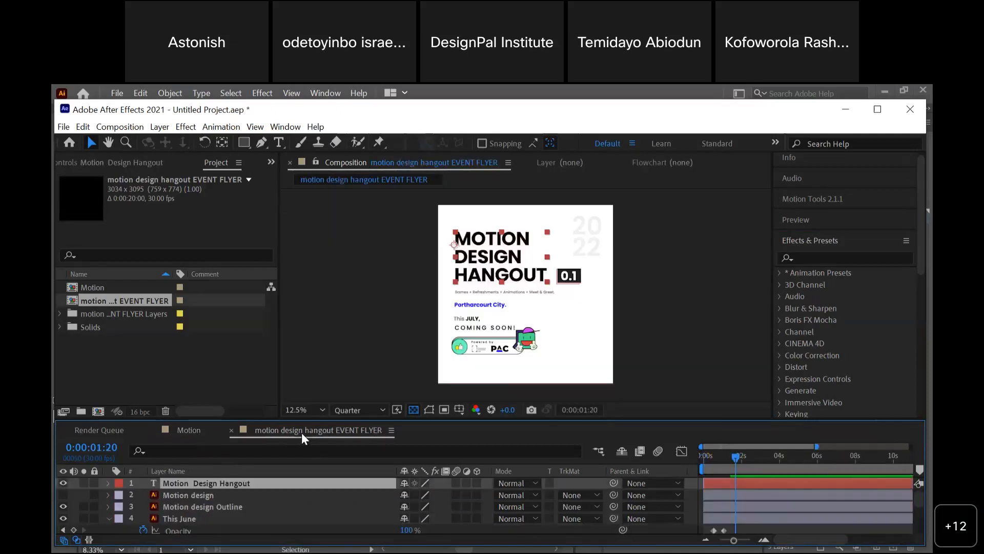
# - Fit the full 20-second timeline in view and move the playhead to 0:00:00:06
pyautogui.hscroll(3, 752, 468)
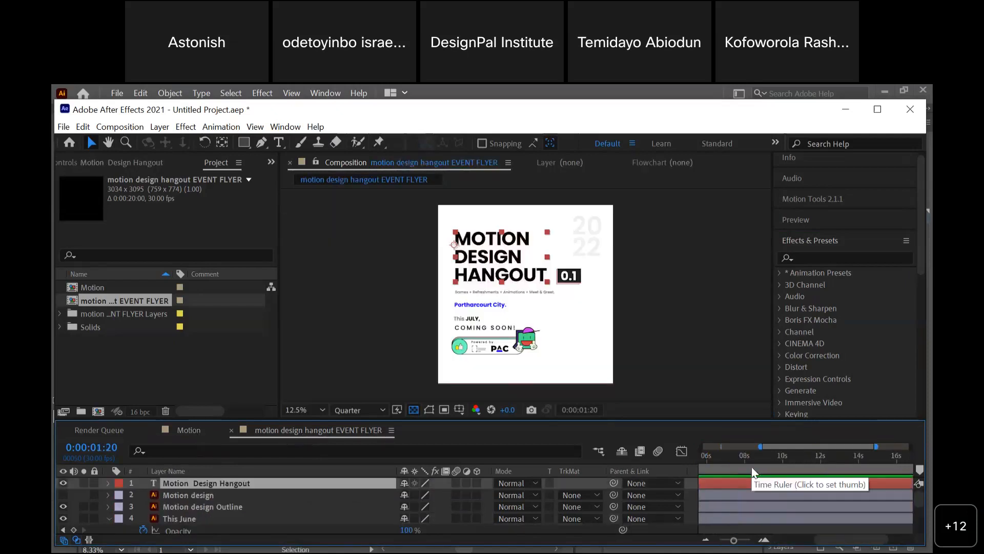
pyautogui.moveTo(733, 540); pyautogui.dragTo(719, 542)
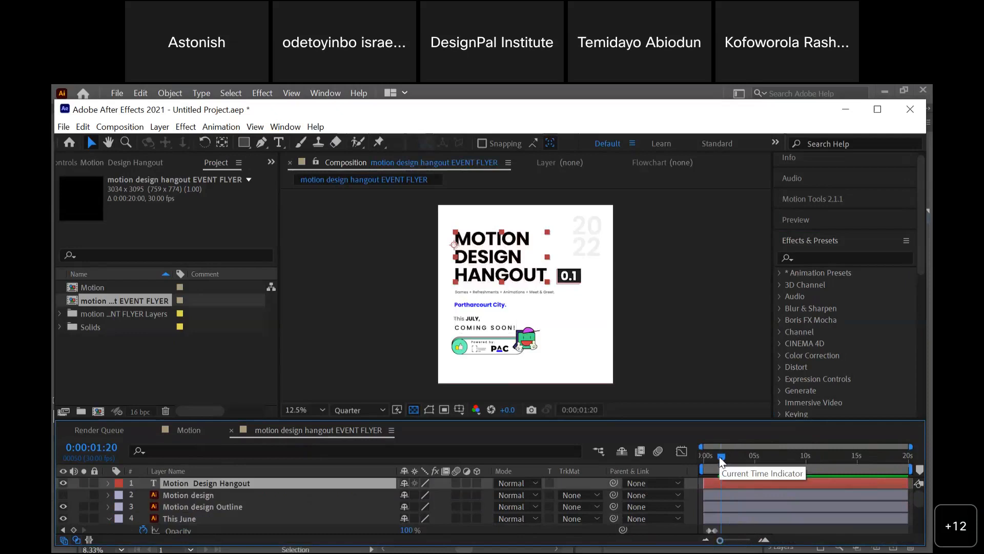
pyautogui.click(706, 461)
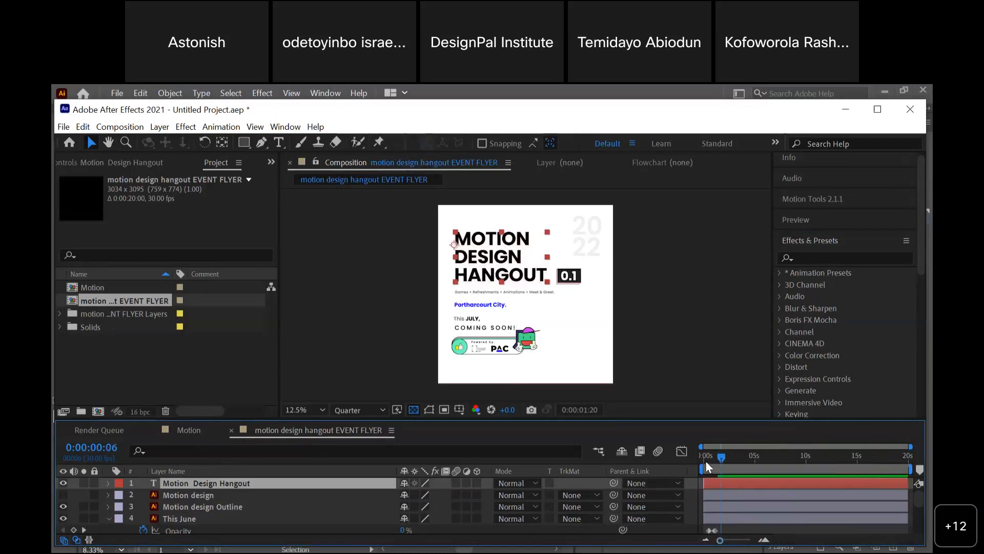
# - Set the flyer composition's preview resolution to Full
pyautogui.click(708, 457)
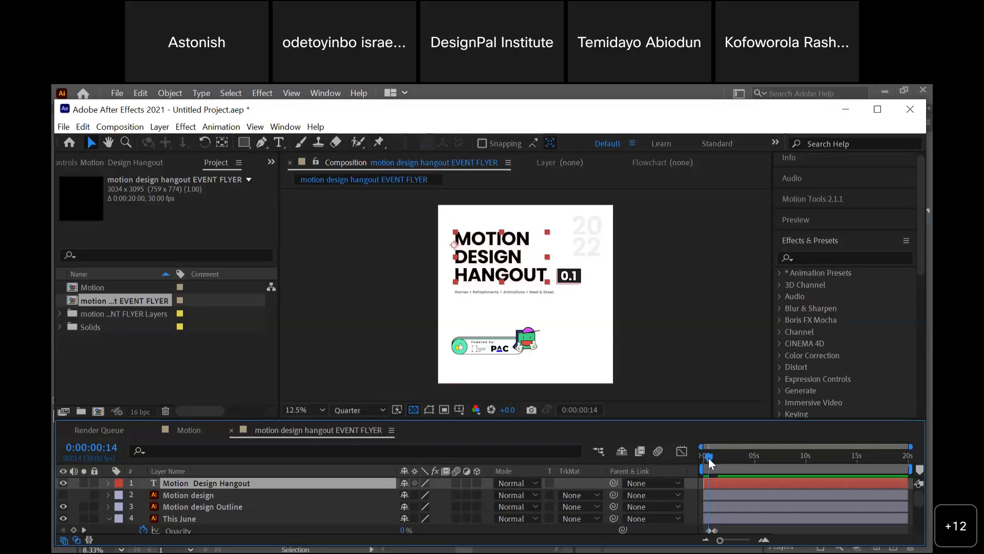
pyautogui.click(350, 409)
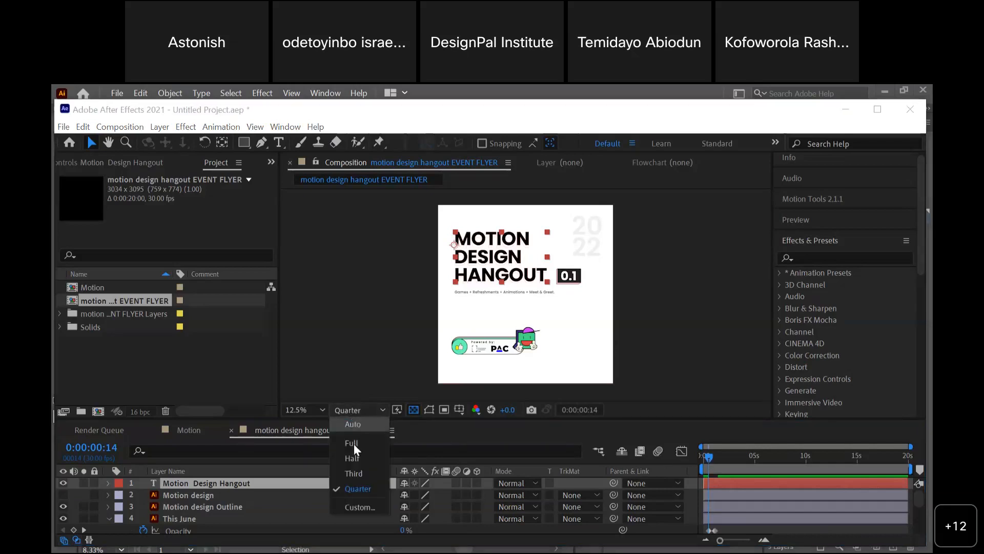
pyautogui.click(353, 444)
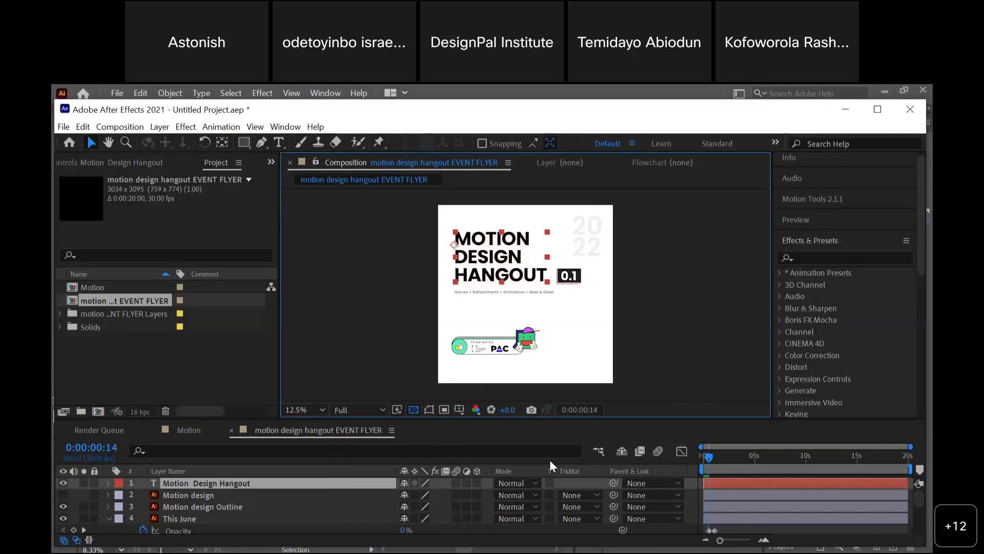
# - Scrub through the opening seconds of the event flyer composition to examine how its text and graphic elements animate in
pyautogui.click(721, 464)
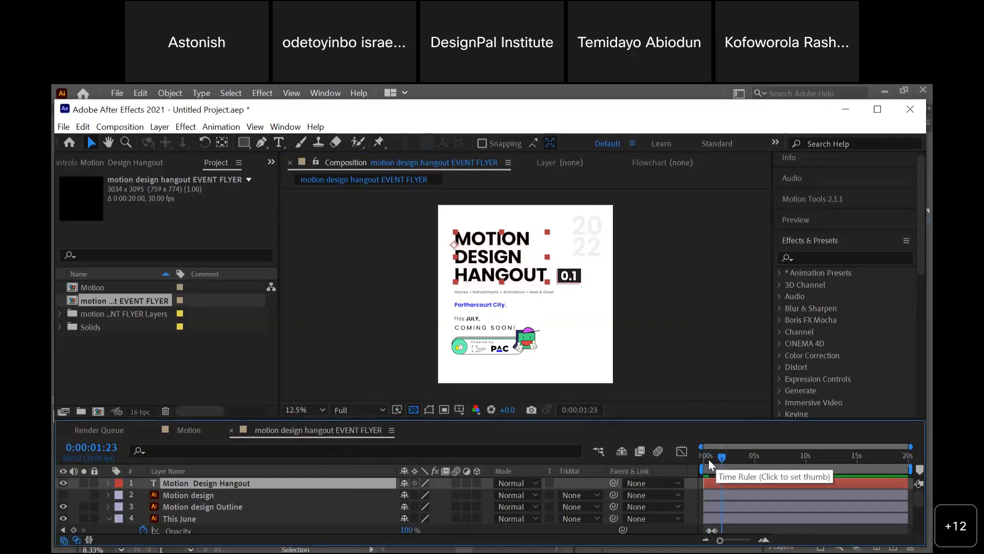
pyautogui.moveTo(709, 459); pyautogui.dragTo(685, 453)
pyautogui.click(742, 454)
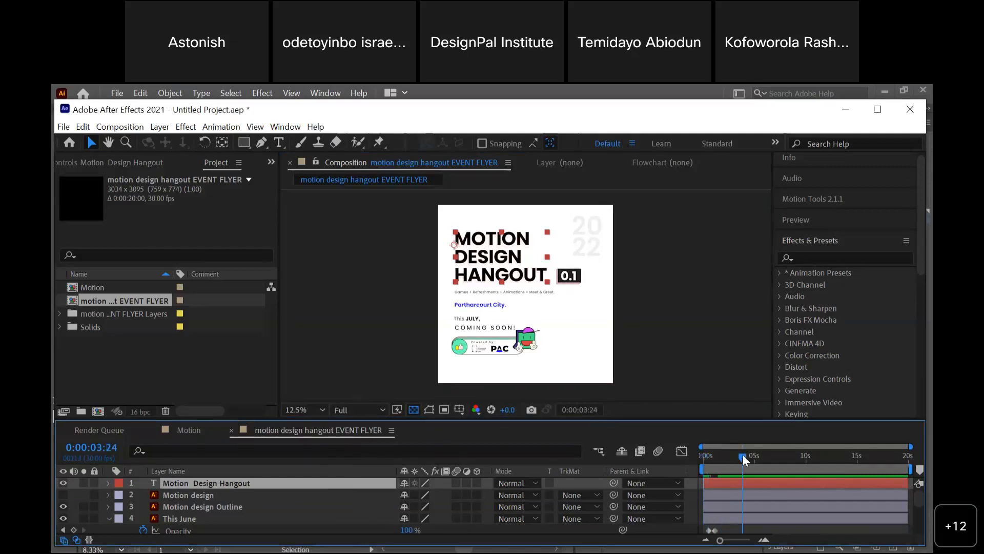
pyautogui.click(768, 457)
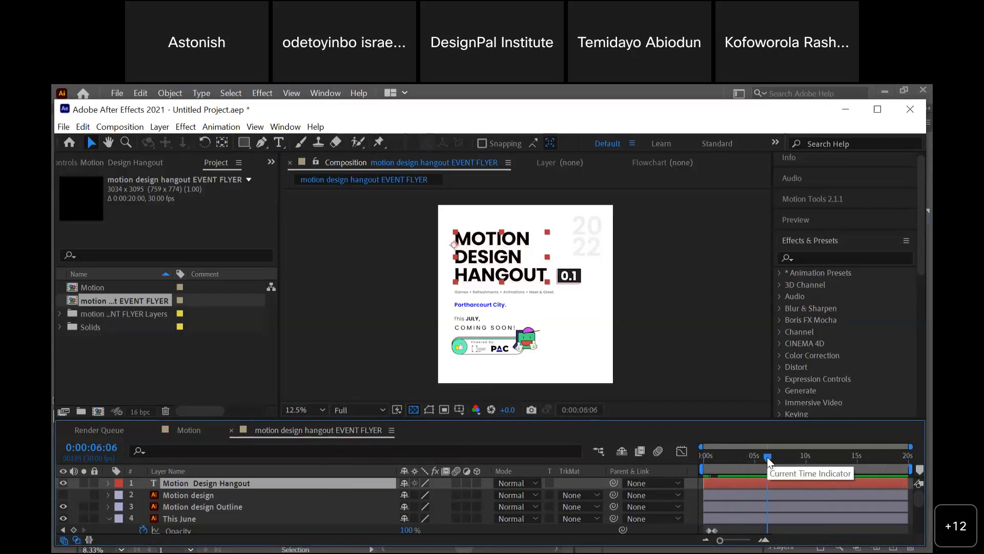
pyautogui.click(706, 460)
pyautogui.moveTo(705, 460); pyautogui.dragTo(755, 457)
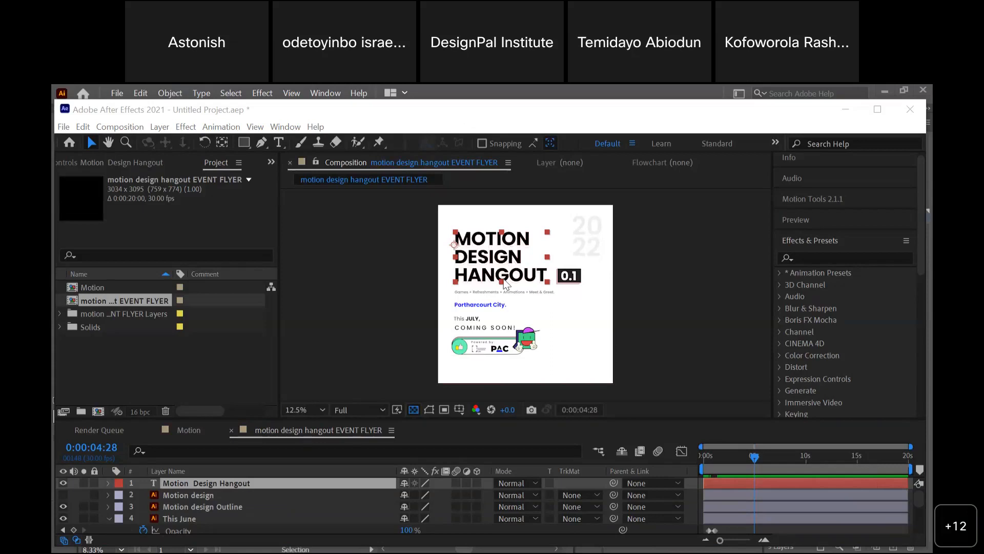
pyautogui.click(500, 310)
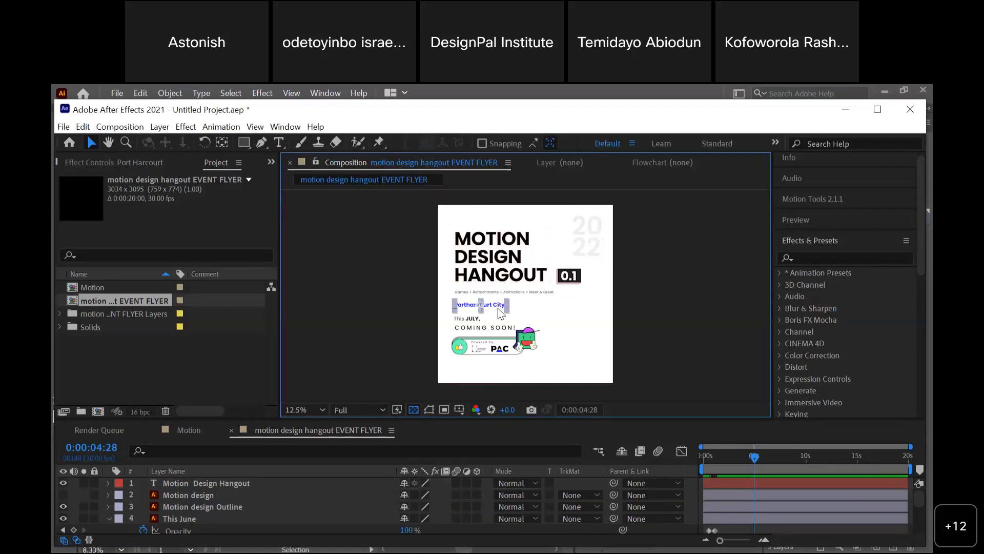
pyautogui.click(716, 456)
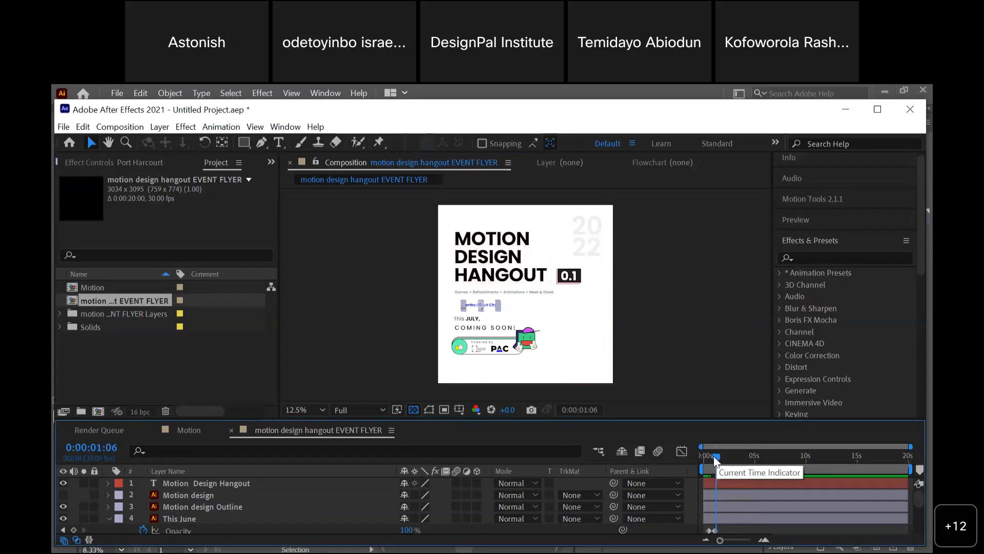
pyautogui.moveTo(718, 457); pyautogui.dragTo(754, 464)
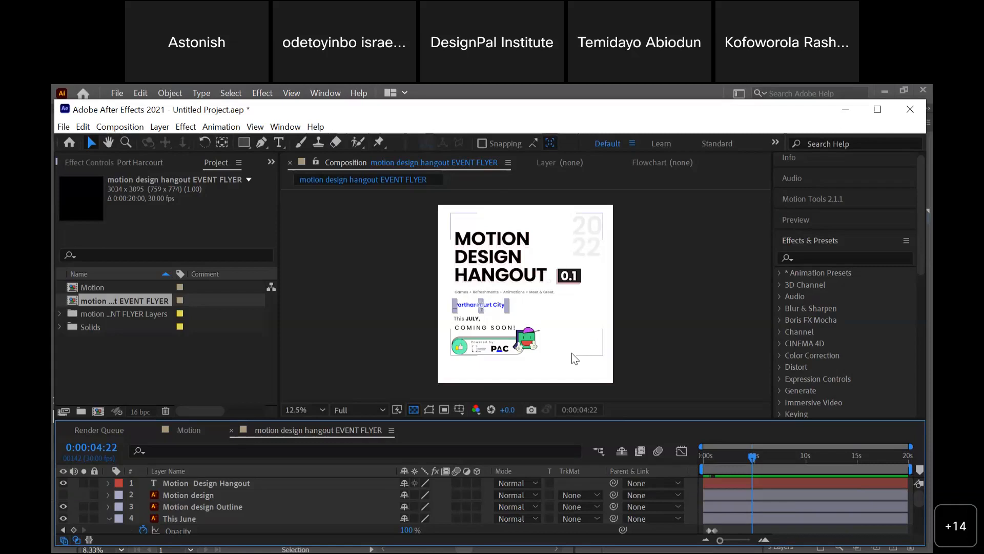
pyautogui.click(624, 346)
pyautogui.hotkey('alt', 'Tab')
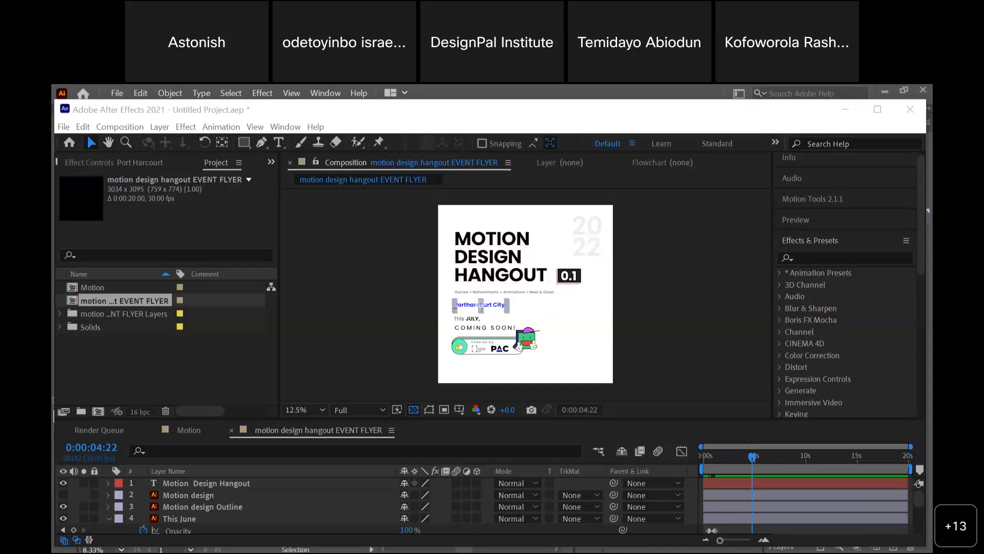
# - Start a new composition with a width of 1920 px and a height of 1080 px
pyautogui.click(99, 411)
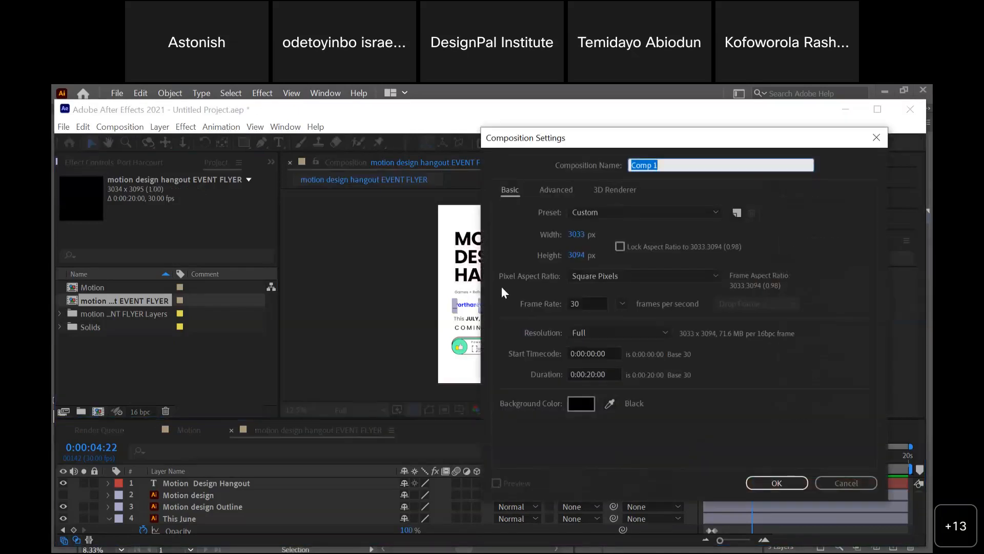
pyautogui.click(577, 235)
pyautogui.write('200')
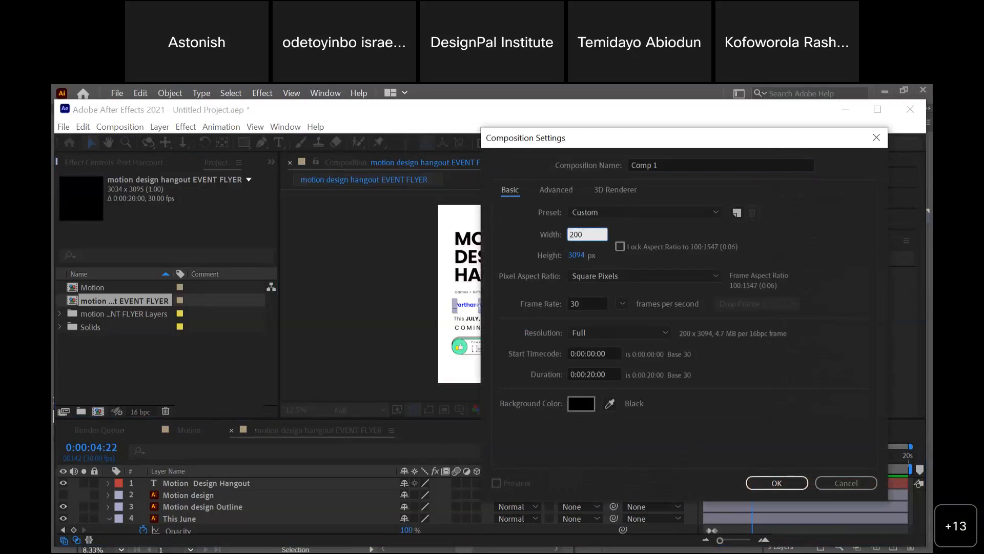
pyautogui.press('BackSpace')
pyautogui.press('BackSpace')
pyautogui.press('BackSpace')
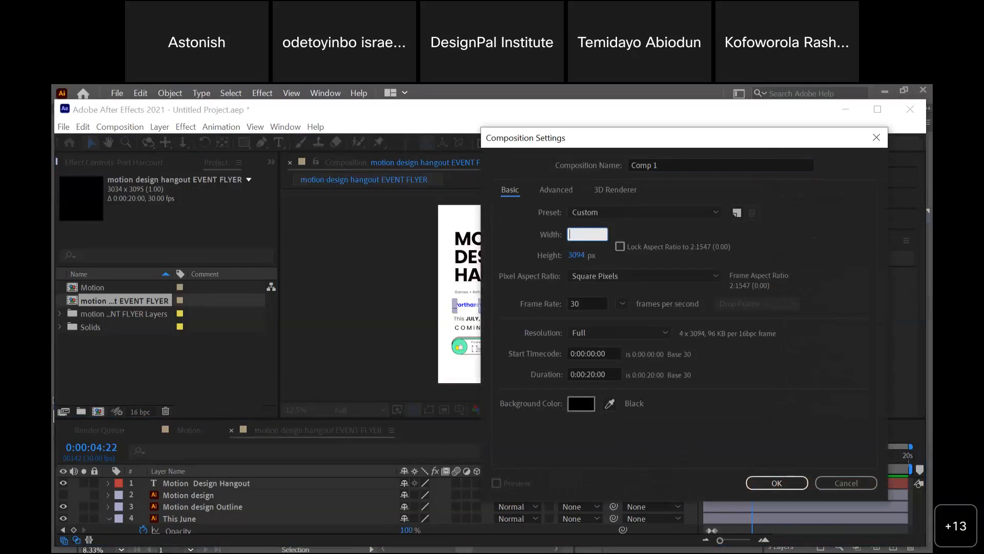
pyautogui.write('1920')
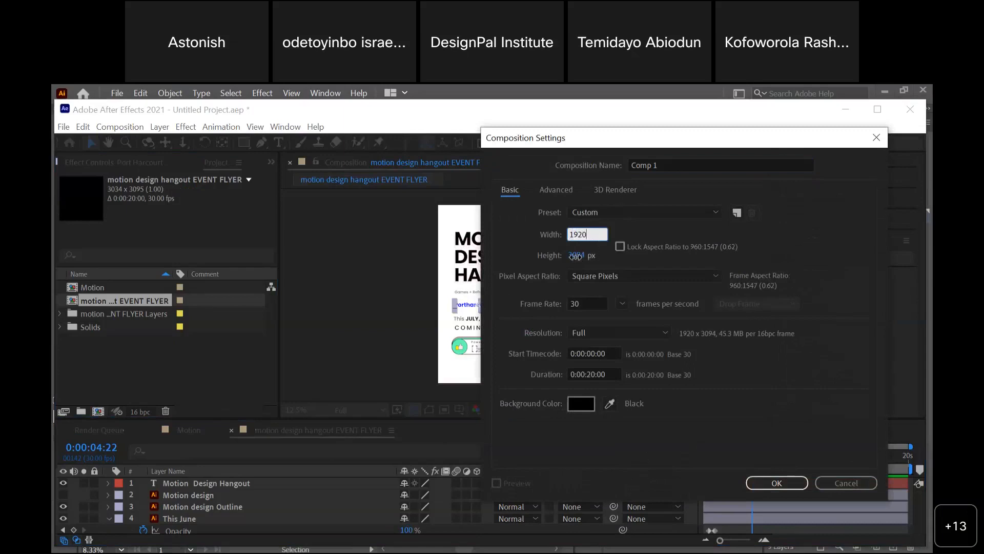
pyautogui.click(578, 255)
pyautogui.write('1080')
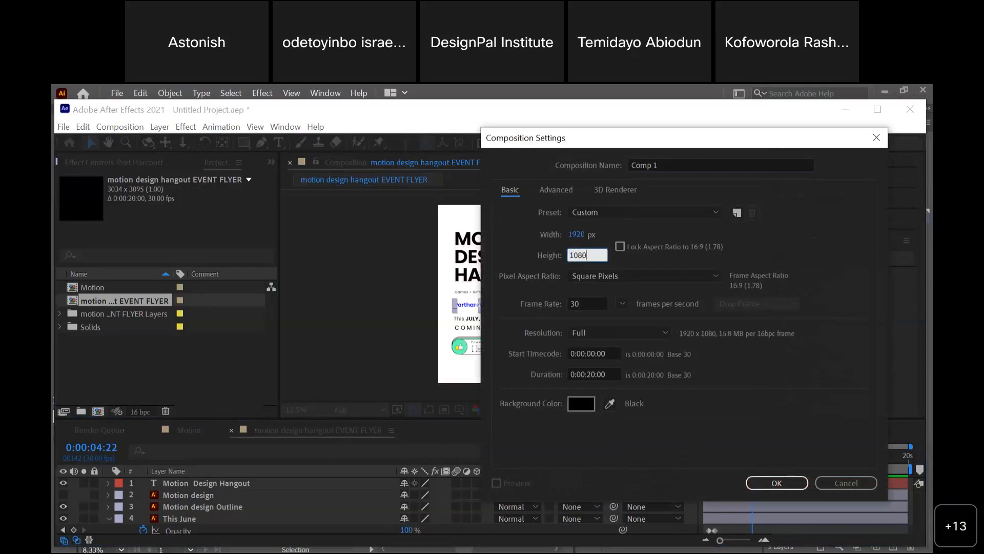
# - Name the new composition "example" and create it
pyautogui.click(668, 165)
pyautogui.moveTo(668, 165); pyautogui.dragTo(607, 168)
pyautogui.write('example')
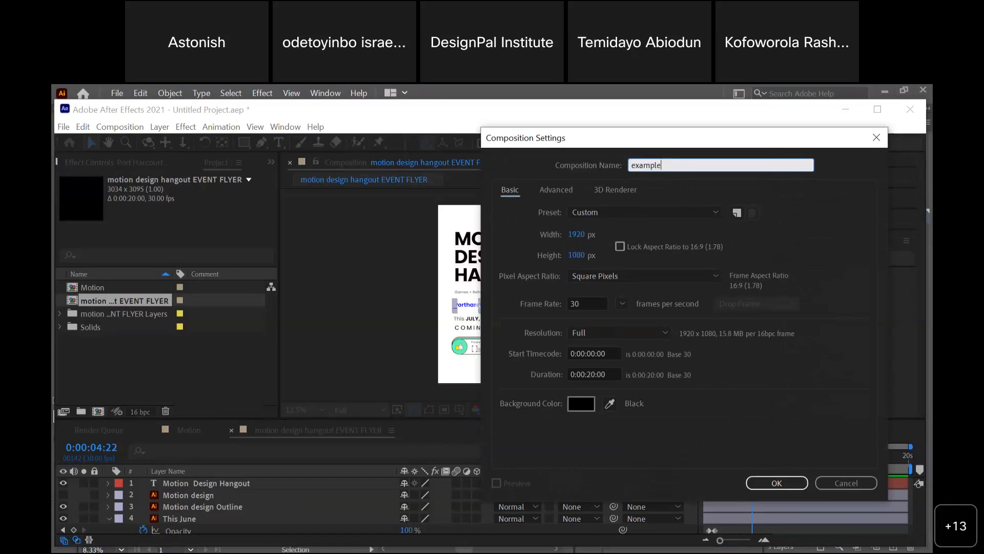
pyautogui.click(765, 484)
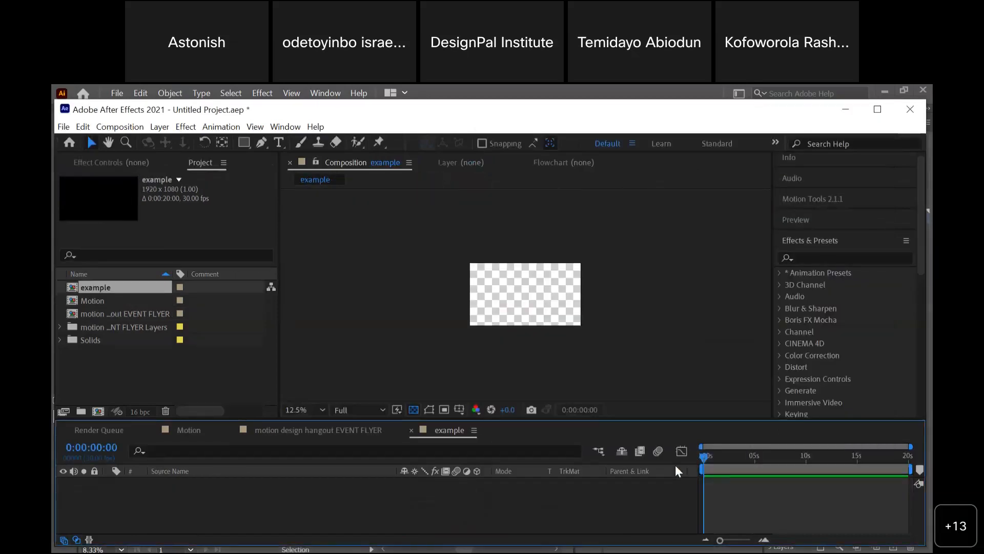
# - Turn off the transparency grid and set the composition view's magnification to Fit up to 100%
pyautogui.click(415, 408)
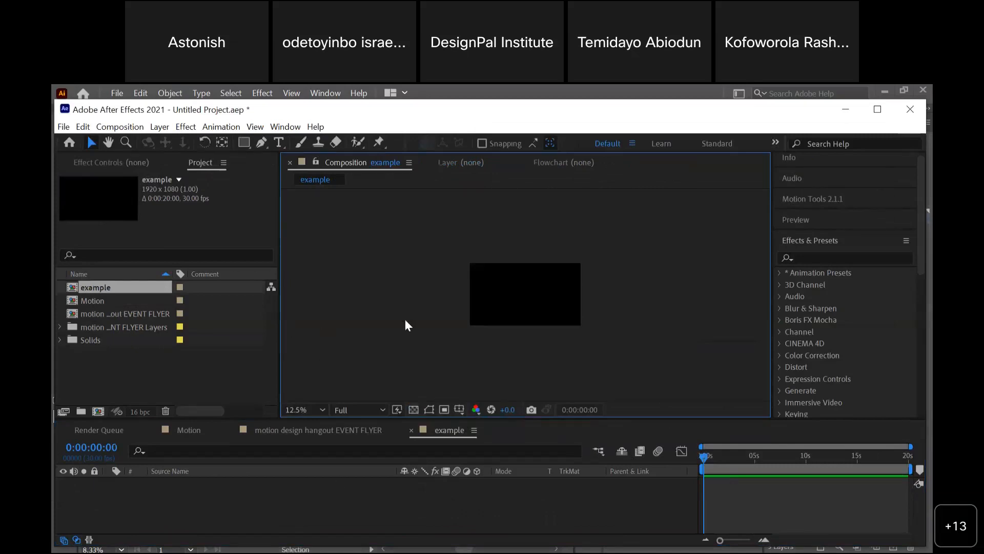
pyautogui.click(295, 409)
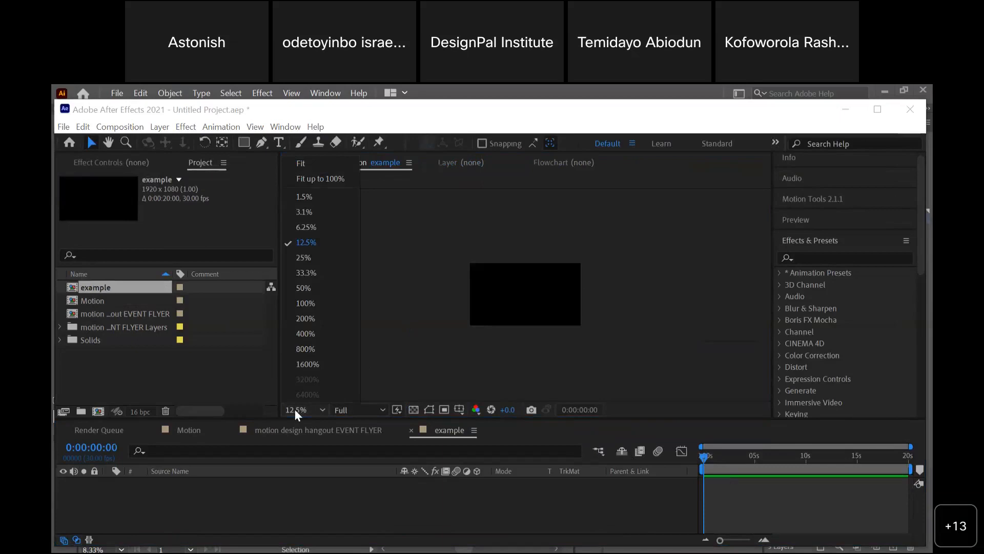
pyautogui.click(326, 178)
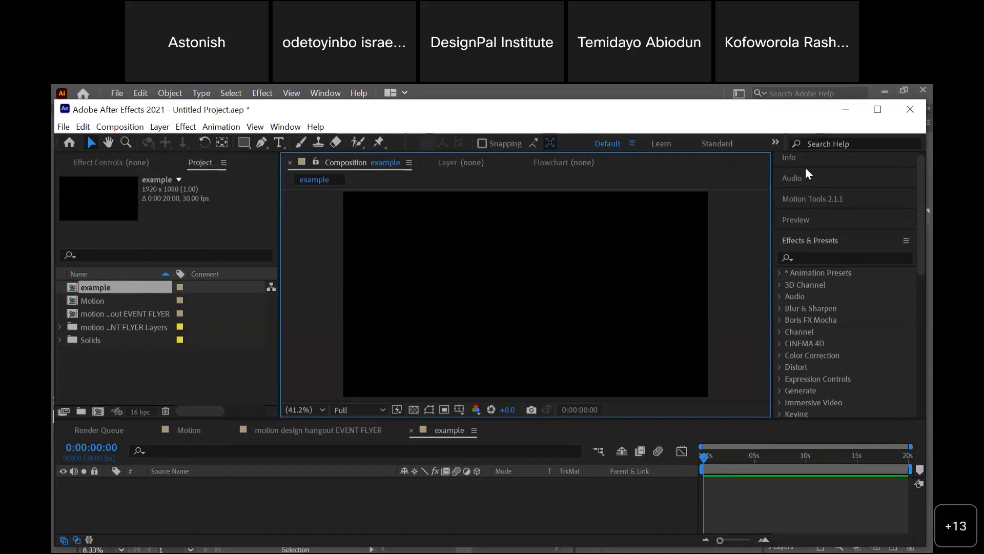
pyautogui.click(830, 237)
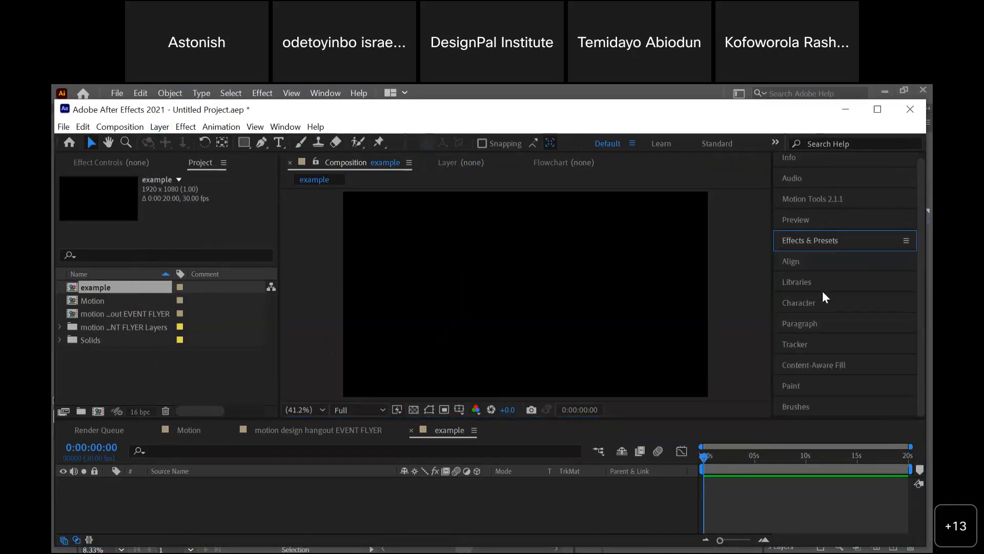
pyautogui.click(821, 303)
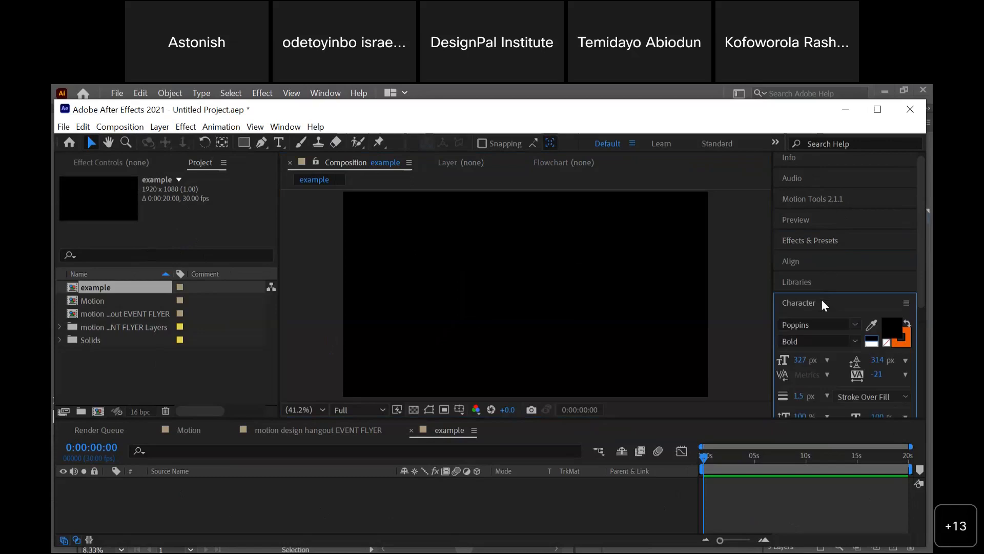
pyautogui.click(838, 301)
pyautogui.click(838, 282)
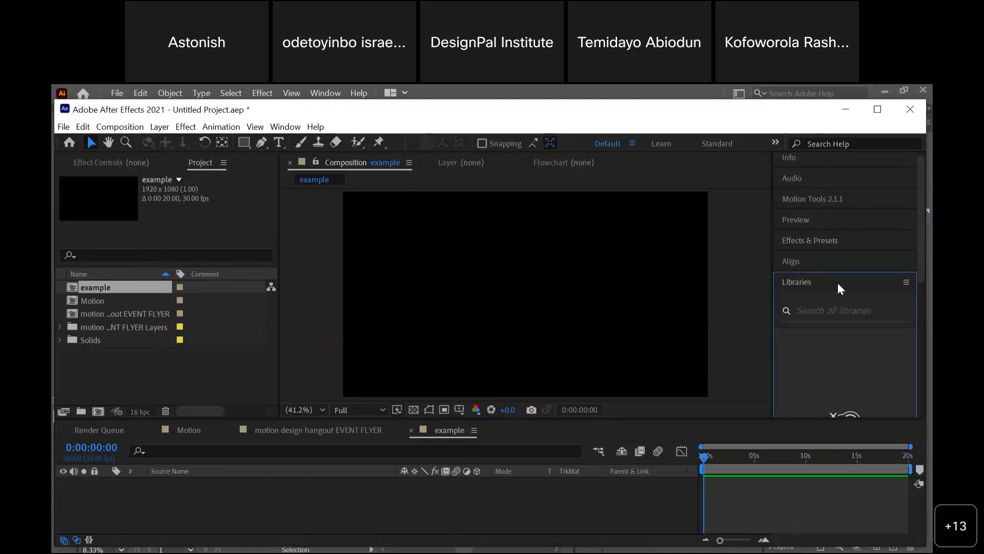
pyautogui.rightClick(838, 282)
pyautogui.click(841, 263)
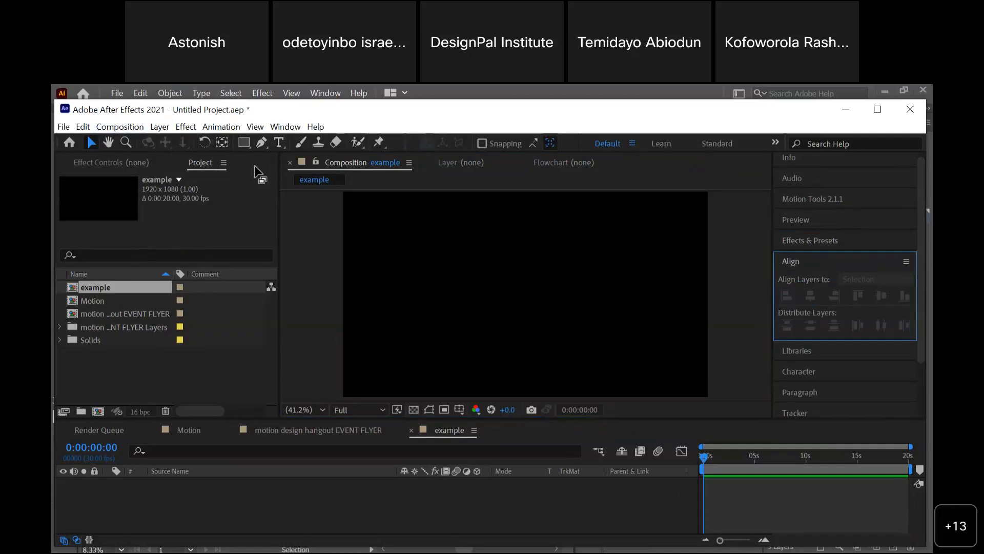
# - Activate the Pen tool and set its shape fill to None
pyautogui.click(259, 143)
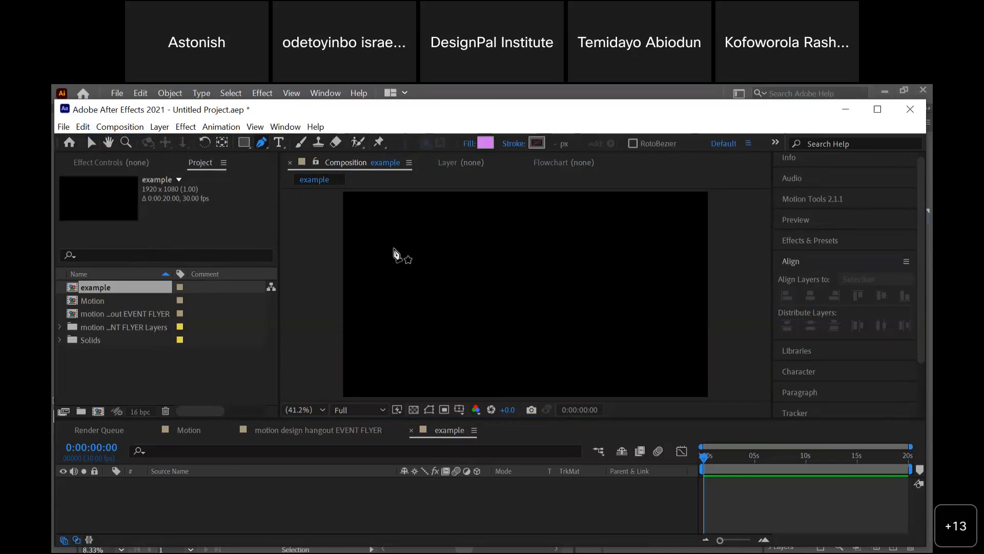
pyautogui.click(467, 146)
pyautogui.click(766, 248)
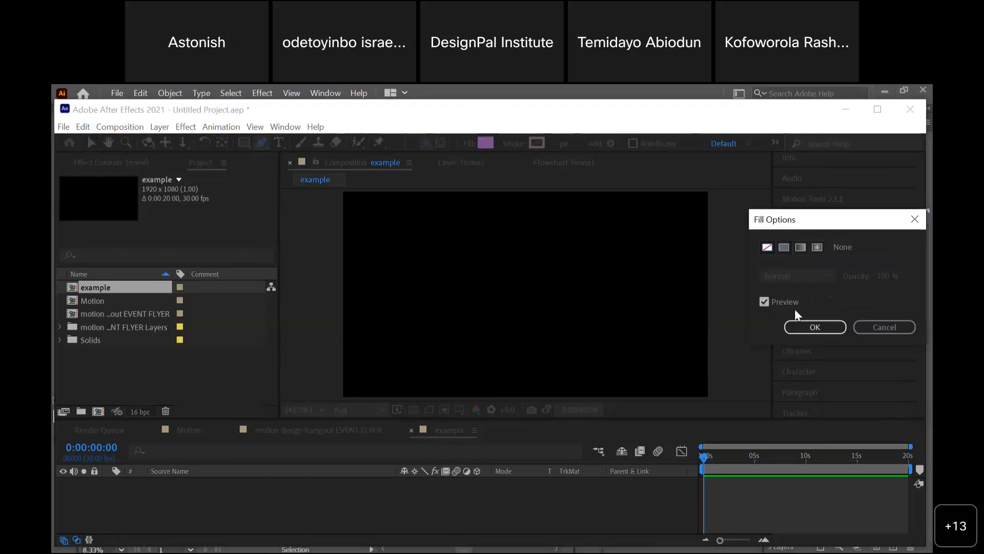
pyautogui.click(806, 328)
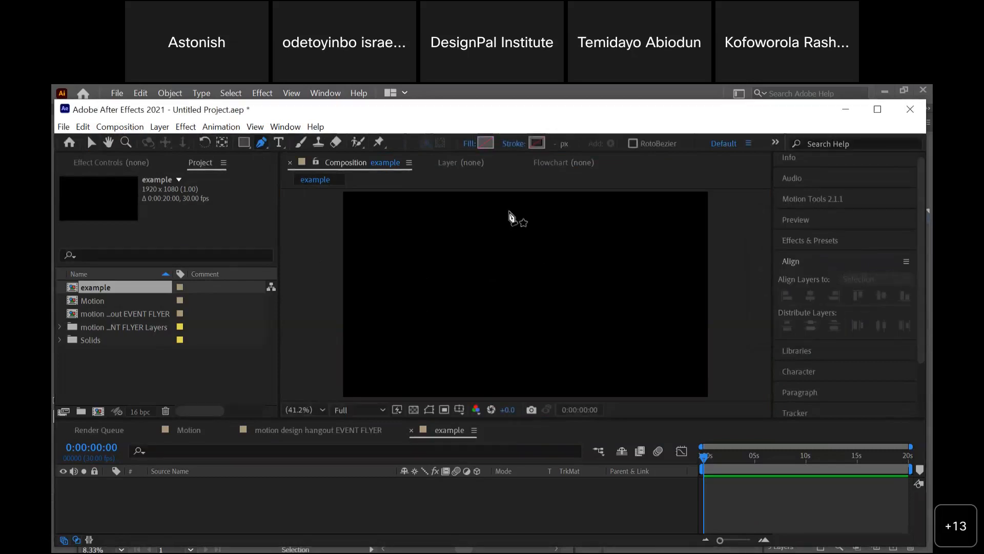
# - Set the shape stroke to a solid pale yellow colour, FFE688
pyautogui.click(511, 145)
pyautogui.click(784, 246)
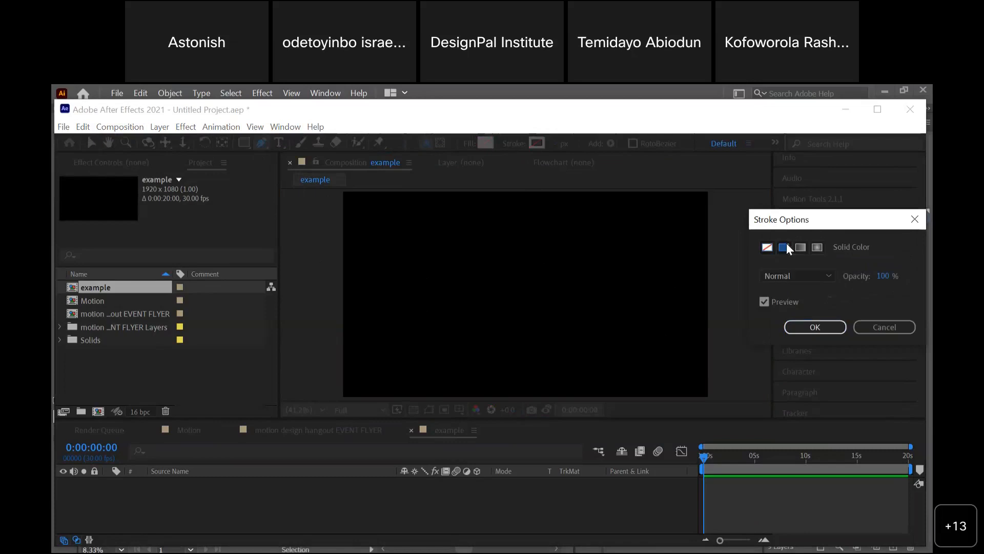
pyautogui.click(813, 328)
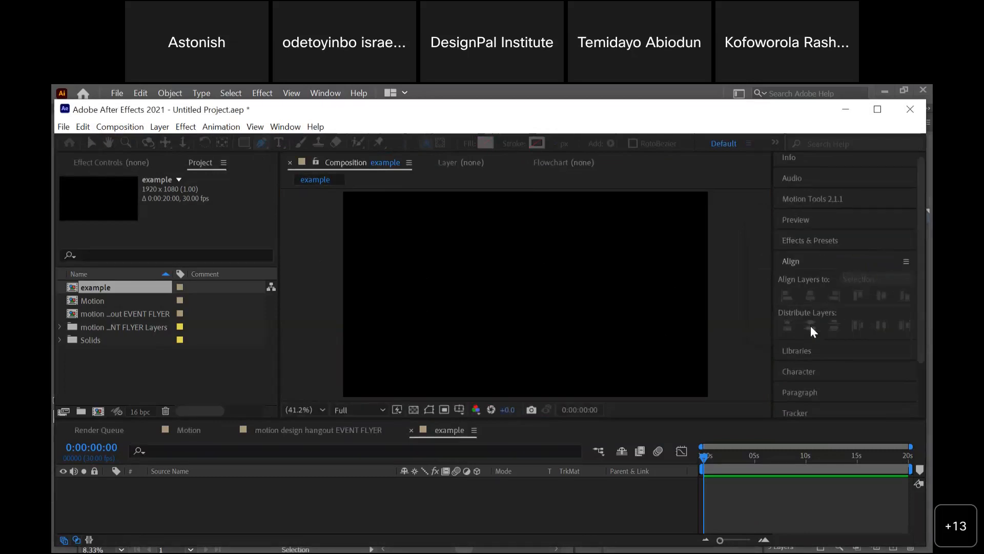
pyautogui.click(535, 144)
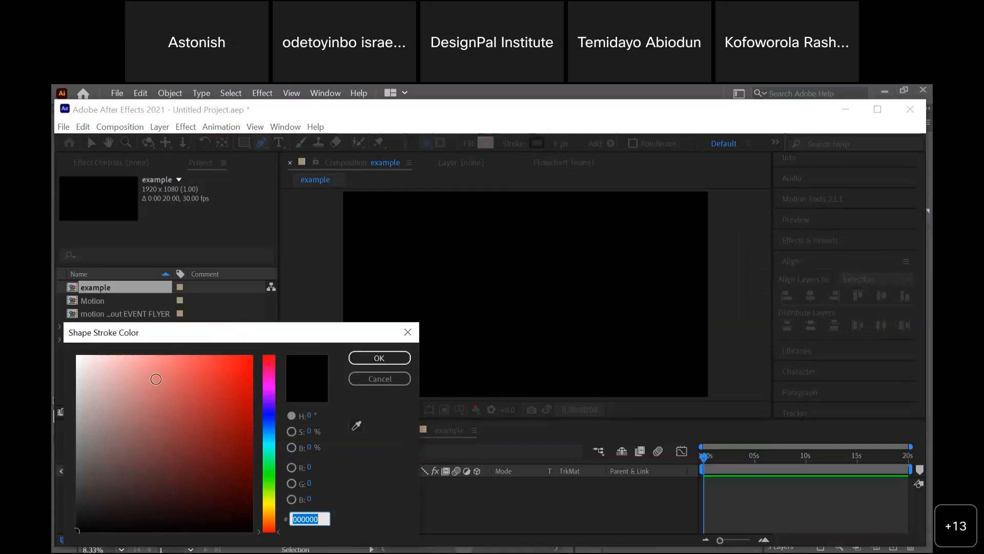
pyautogui.write('ffffff')
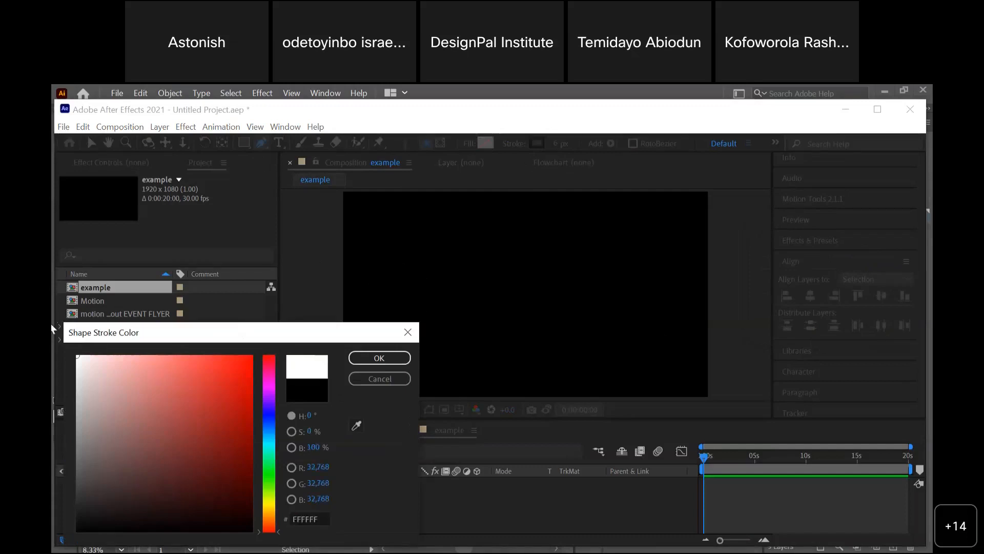
pyautogui.click(264, 507)
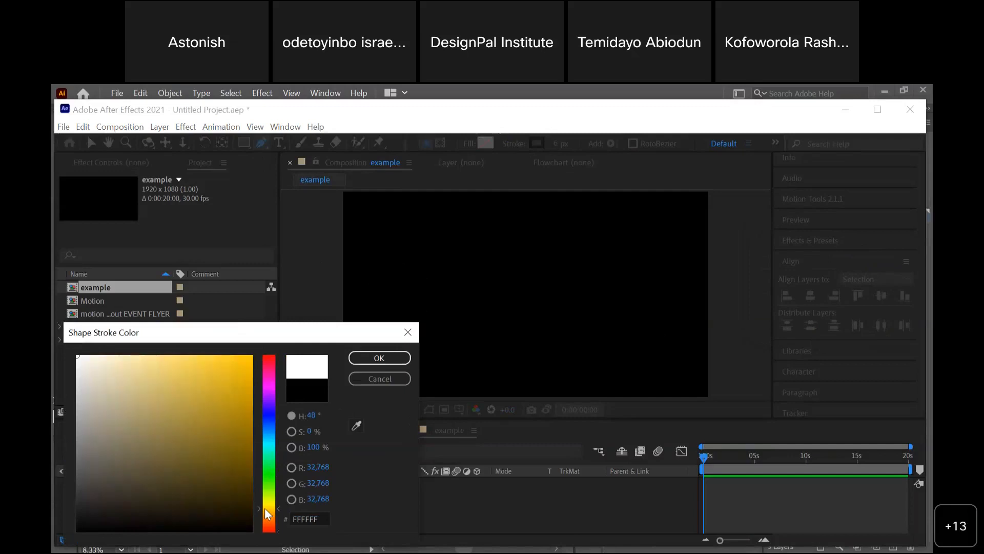
pyautogui.moveTo(159, 331); pyautogui.dragTo(159, 328)
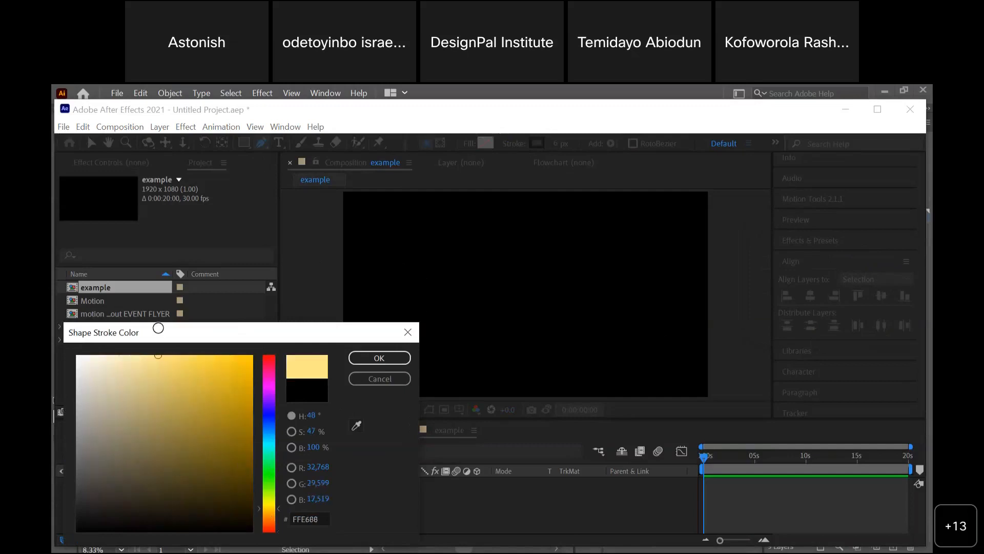
pyautogui.click(362, 359)
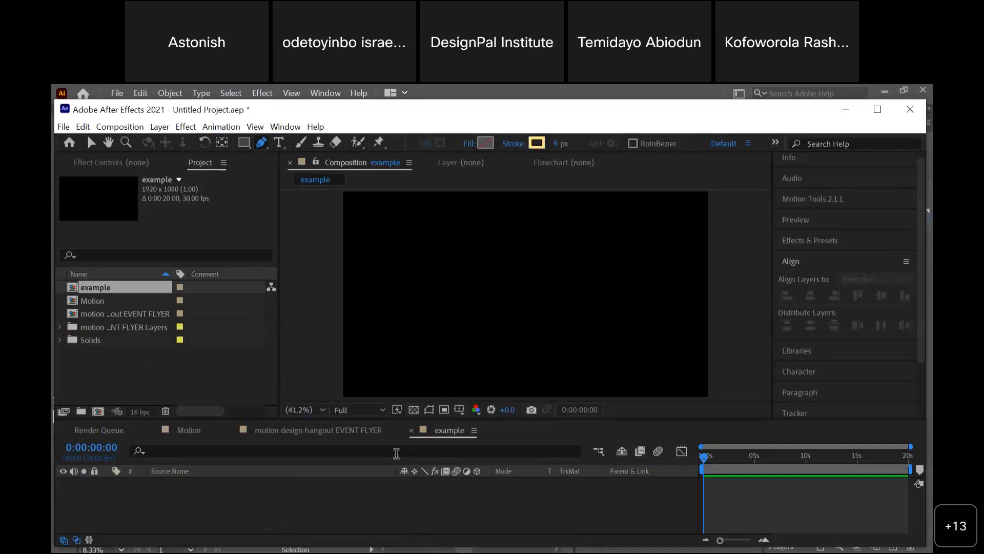
# - Start an open curved path with a shallow dip in the upper-left part of the composition, undoing and replacing its misplaced third point
pyautogui.click(412, 237)
pyautogui.click(386, 275)
pyautogui.moveTo(385, 275); pyautogui.dragTo(449, 288)
pyautogui.click(432, 299)
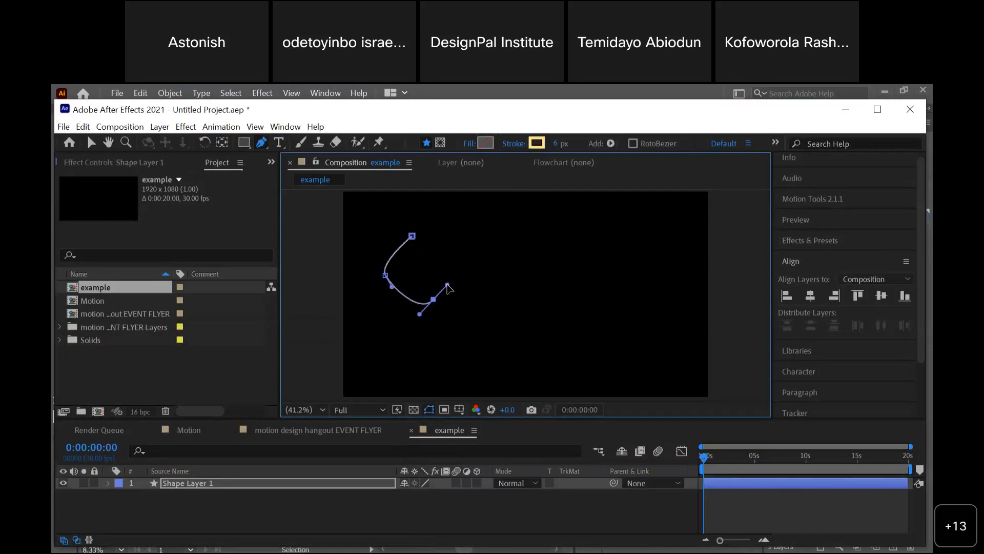
pyautogui.hotkey('ctrl', 'z')
pyautogui.hotkey('ctrl', 'z')
pyautogui.click(452, 280)
pyautogui.moveTo(457, 271); pyautogui.dragTo(457, 257)
# - Continue the path over a tall arch through the middle and back to the lower left, undoing and replacing the misplaced points
pyautogui.moveTo(494, 228); pyautogui.dragTo(533, 247)
pyautogui.moveTo(531, 290); pyautogui.dragTo(530, 306)
pyautogui.click(504, 344)
pyautogui.moveTo(467, 348)
pyautogui.mouseDown()
pyautogui.moveTo(489, 347)
pyautogui.moveTo(448, 348)
pyautogui.mouseUp()
pyautogui.hotkey('ctrl', 'z')
pyautogui.click(487, 324)
pyautogui.hotkey('ctrl', 'z')
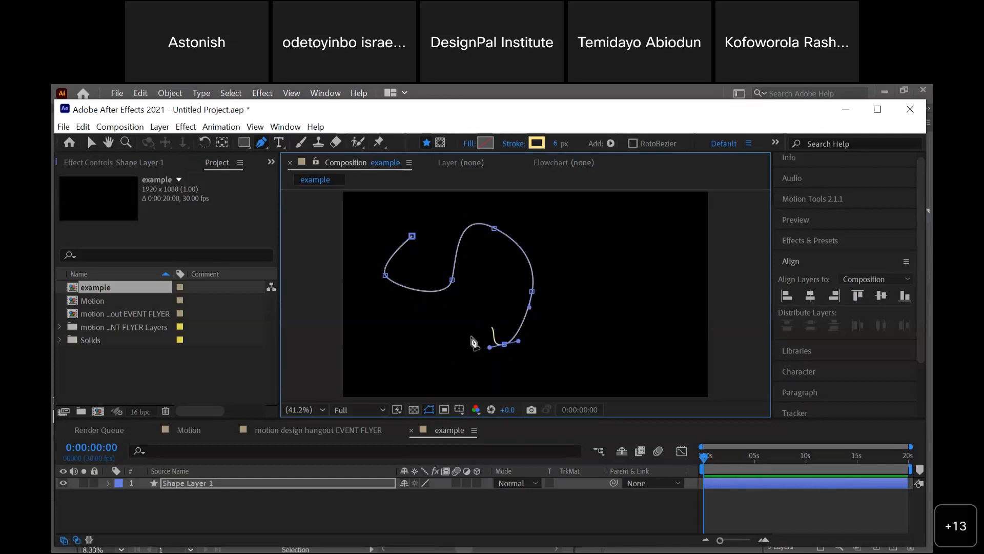
pyautogui.moveTo(450, 329); pyautogui.dragTo(444, 353)
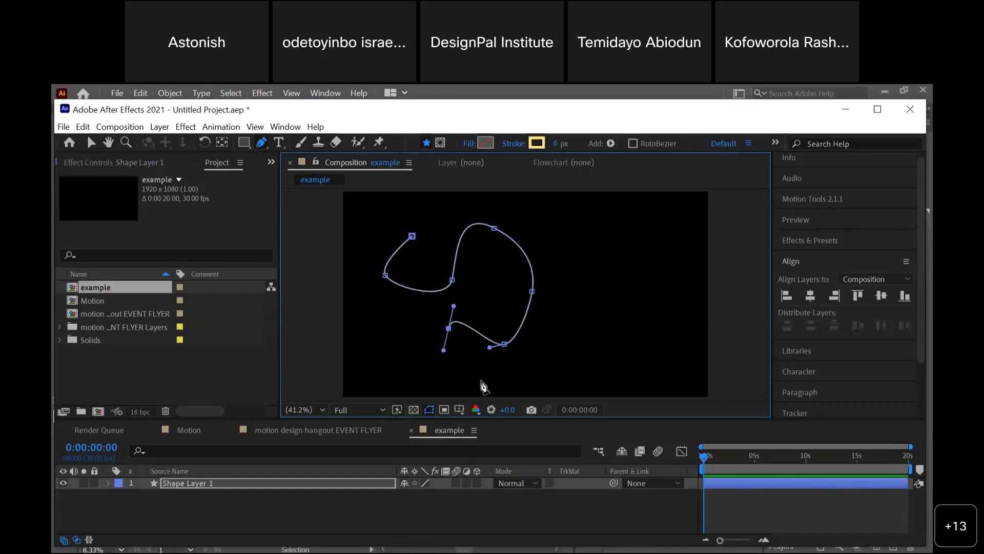
# - Finish the path with a bend near the lower edge and an arch on the right, and set its stroke width to 20 px
pyautogui.moveTo(481, 381); pyautogui.dragTo(503, 375)
pyautogui.click(549, 364)
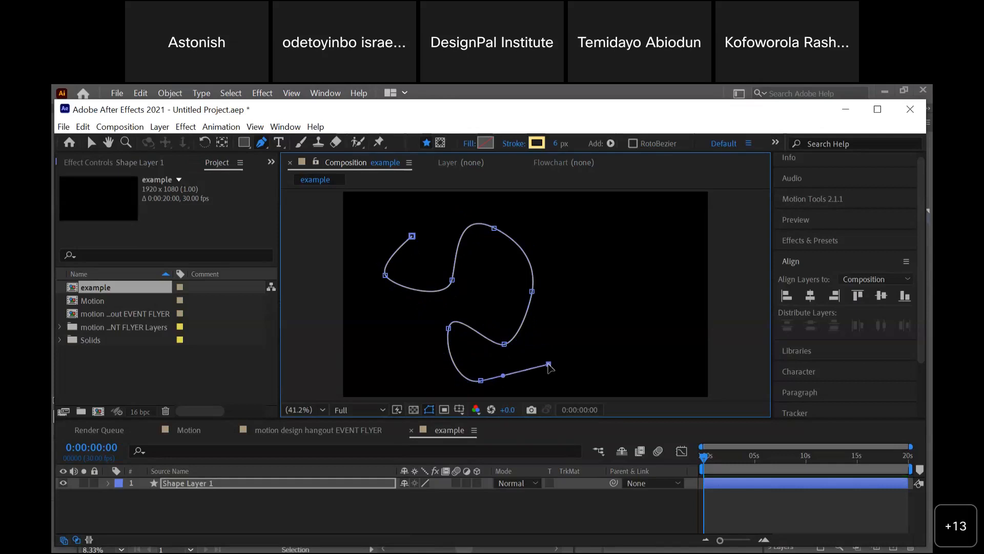
pyautogui.moveTo(570, 305); pyautogui.dragTo(559, 266)
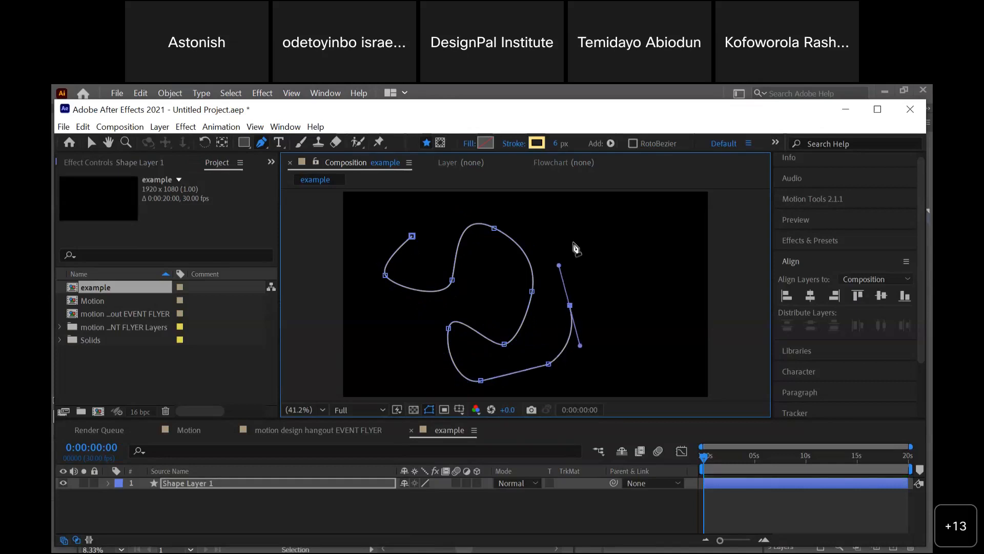
pyautogui.moveTo(592, 234); pyautogui.dragTo(666, 277)
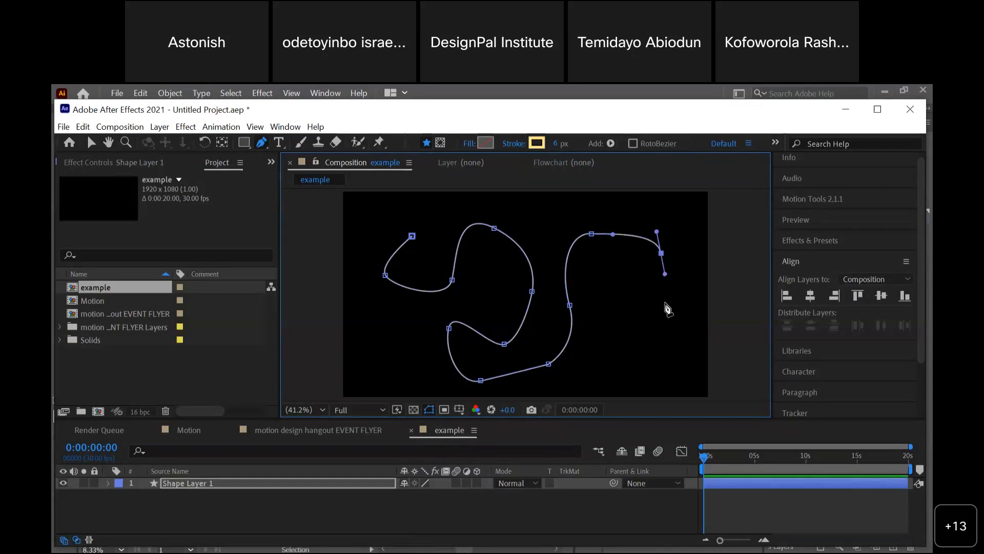
pyautogui.moveTo(647, 324); pyautogui.dragTo(640, 348)
pyautogui.moveTo(560, 145); pyautogui.dragTo(562, 144)
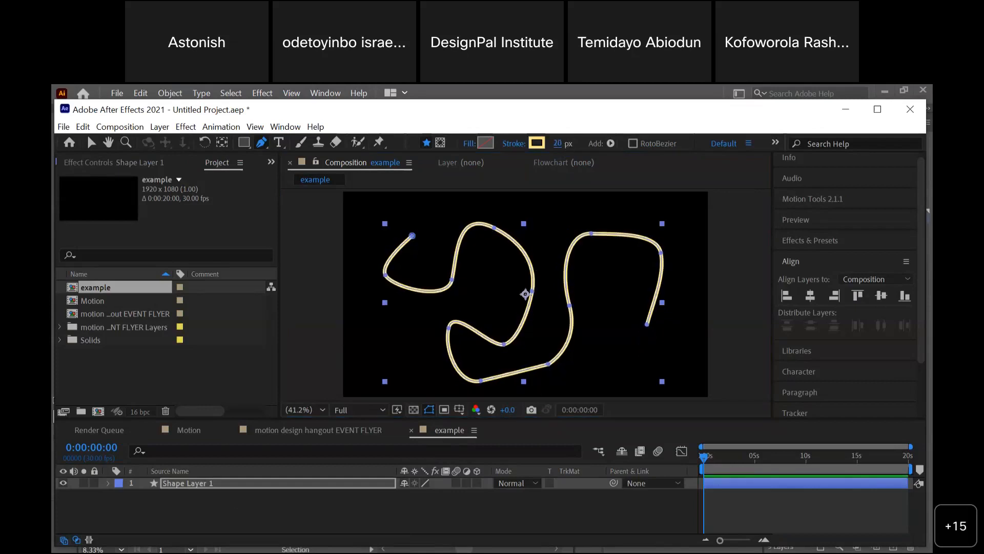
# - Hide the curved path's layer and draw a square outline on a new shape layer in the composition's upper-left area
pyautogui.click(62, 483)
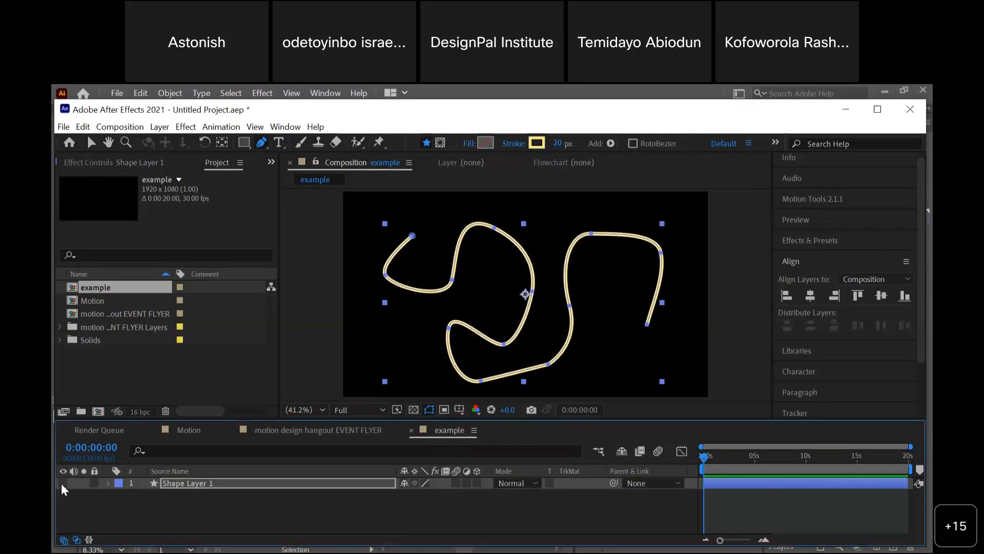
pyautogui.click(189, 511)
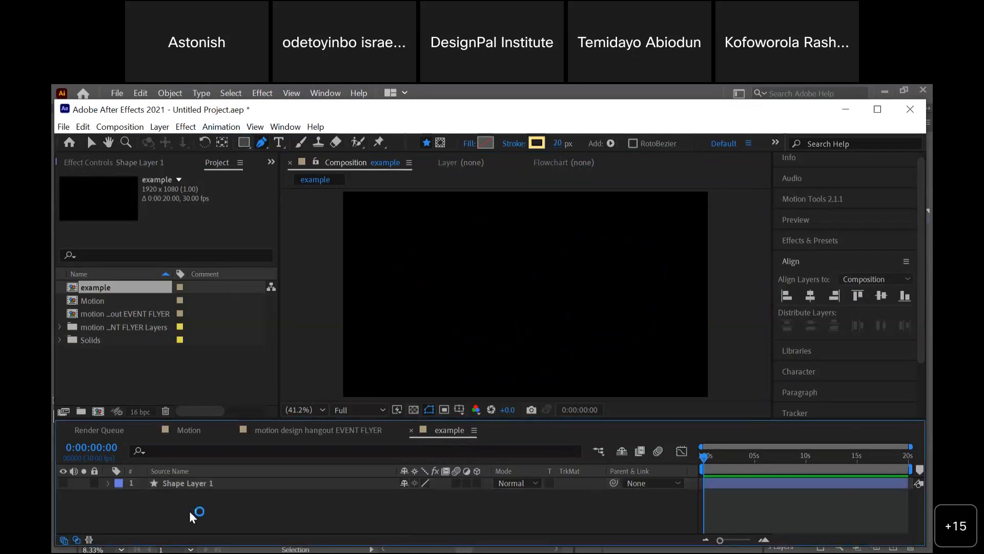
pyautogui.click(245, 143)
pyautogui.click(394, 215)
pyautogui.moveTo(395, 215); pyautogui.dragTo(496, 312)
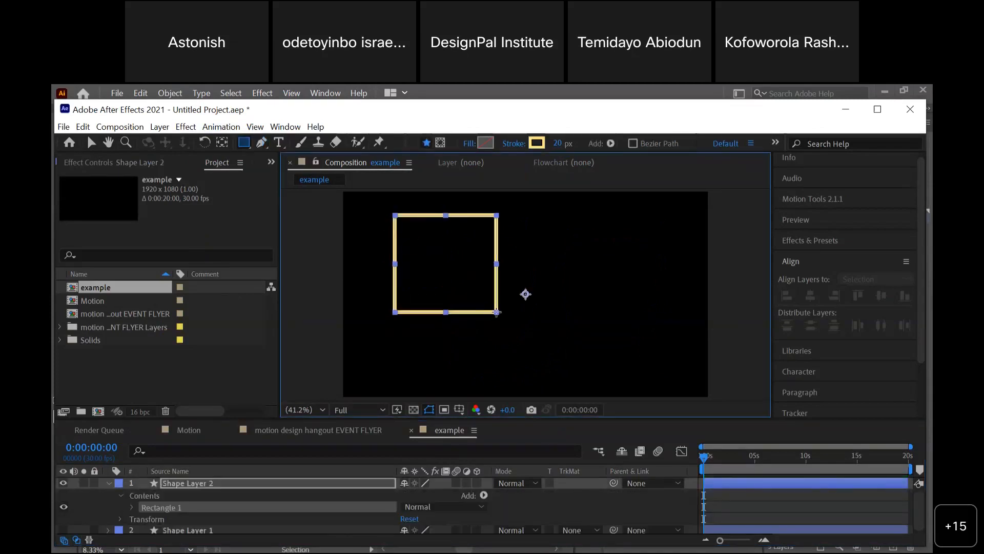
pyautogui.click(110, 483)
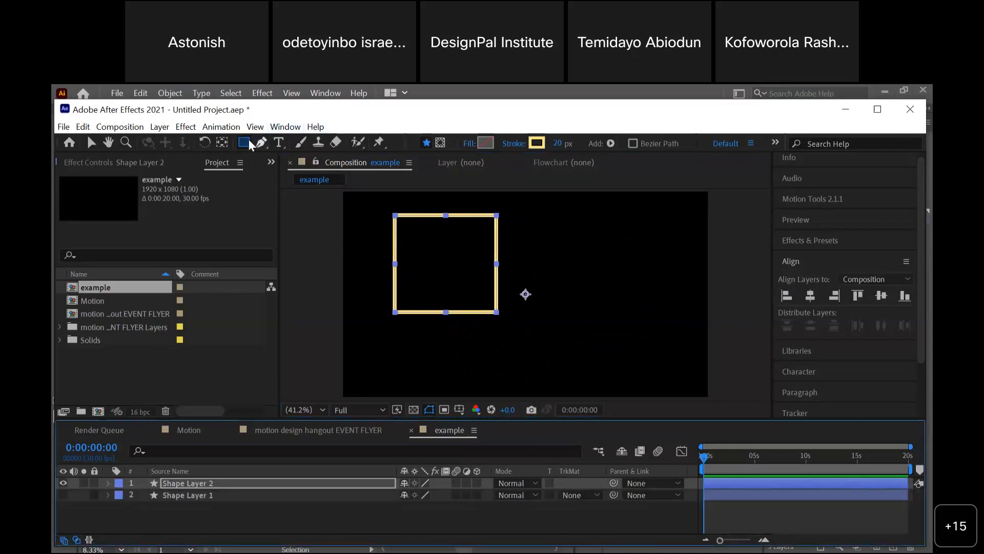
# - Draw a small star outline with the Star tool in the square's layer and move it down to the right of the square
pyautogui.moveTo(248, 140); pyautogui.dragTo(296, 203)
pyautogui.moveTo(597, 221); pyautogui.dragTo(626, 247)
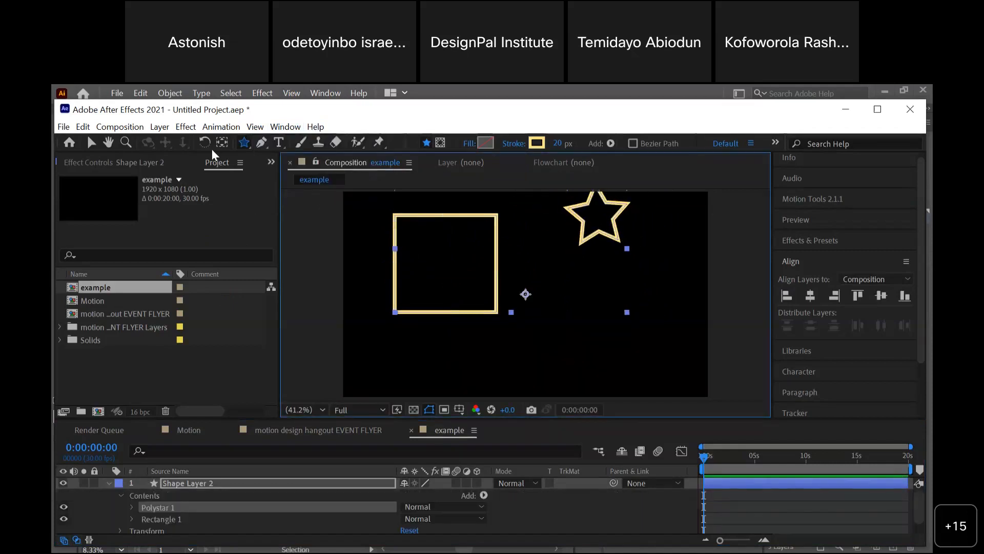
pyautogui.click(91, 143)
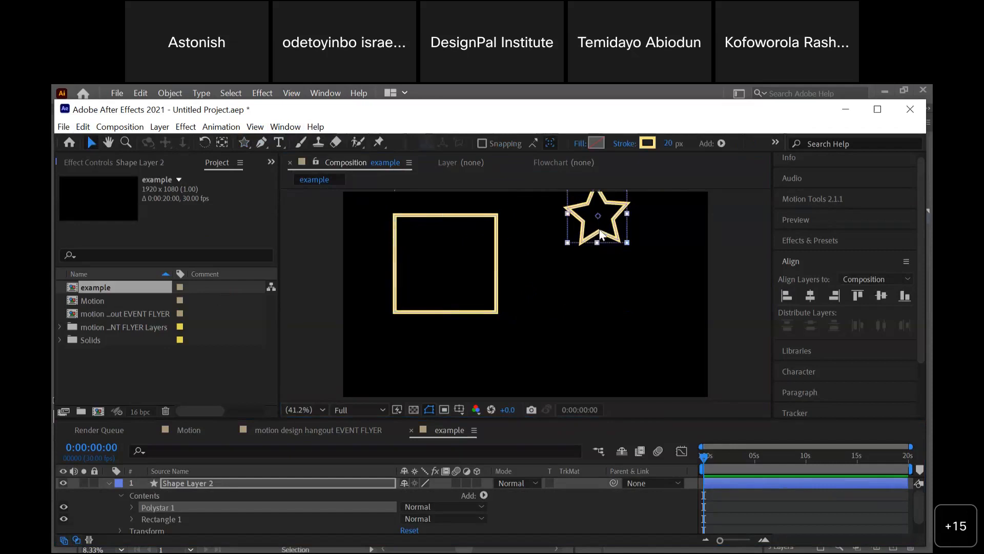
pyautogui.moveTo(601, 233); pyautogui.dragTo(624, 299)
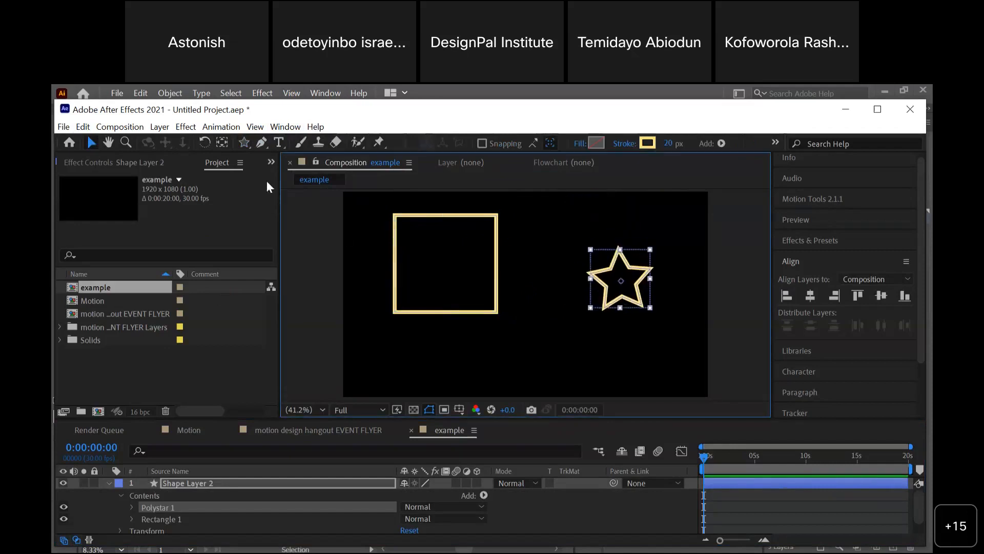
# - Draw a small circle outline on a new shape layer below and between the square and star, and collapse the shape layers' properties
pyautogui.click(143, 480)
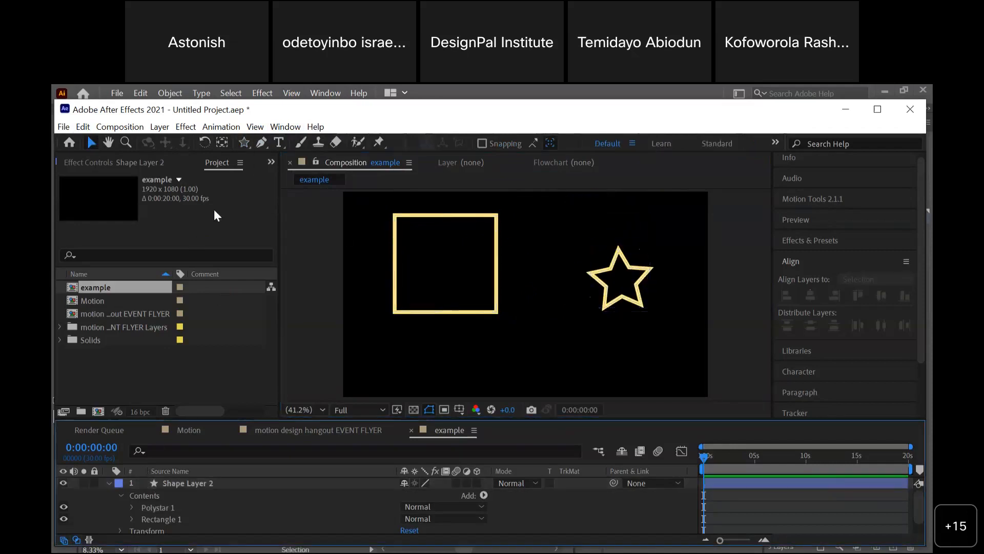
pyautogui.click(245, 142)
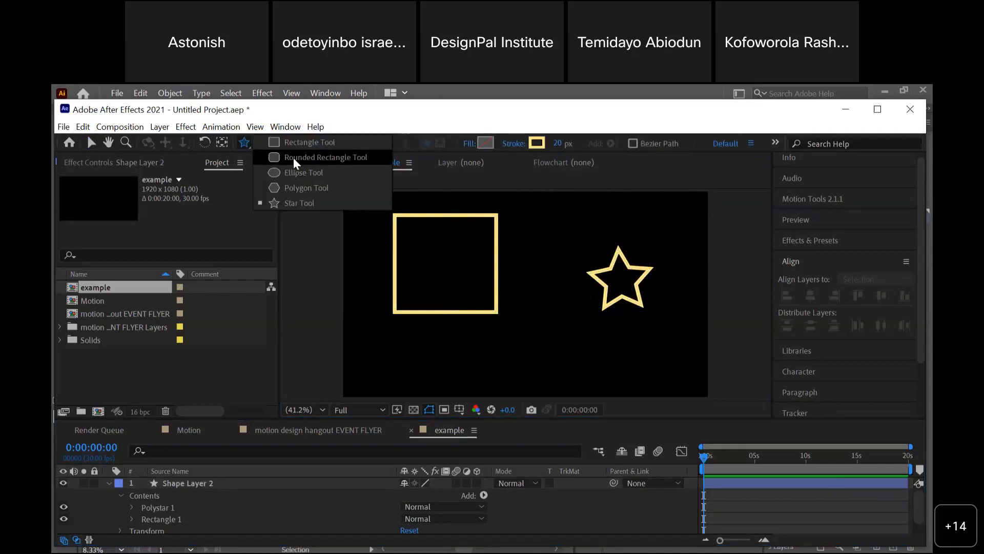
pyautogui.click(295, 177)
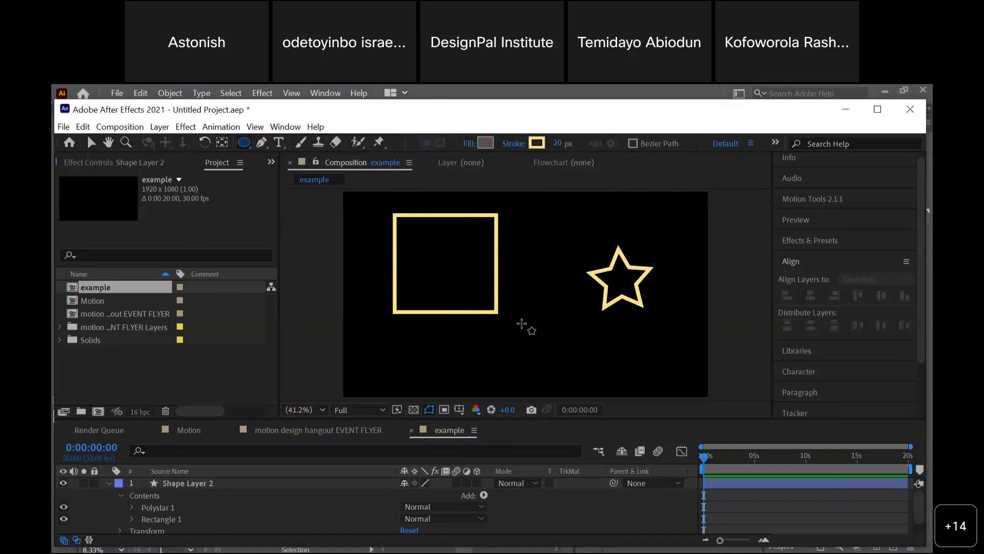
pyautogui.moveTo(522, 323)
pyautogui.mouseDown()
pyautogui.moveTo(588, 388)
pyautogui.moveTo(572, 373)
pyautogui.mouseUp()
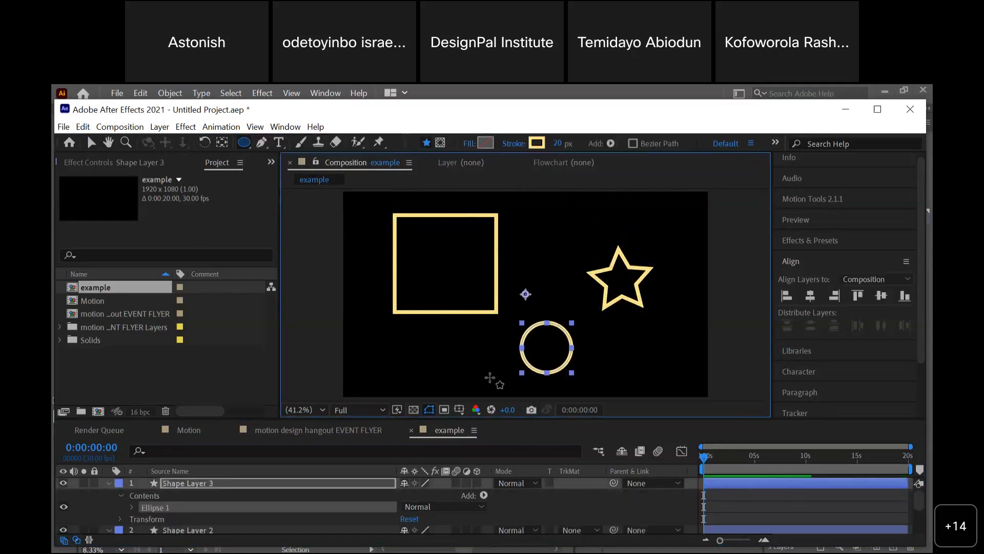
pyautogui.click(110, 483)
pyautogui.click(108, 495)
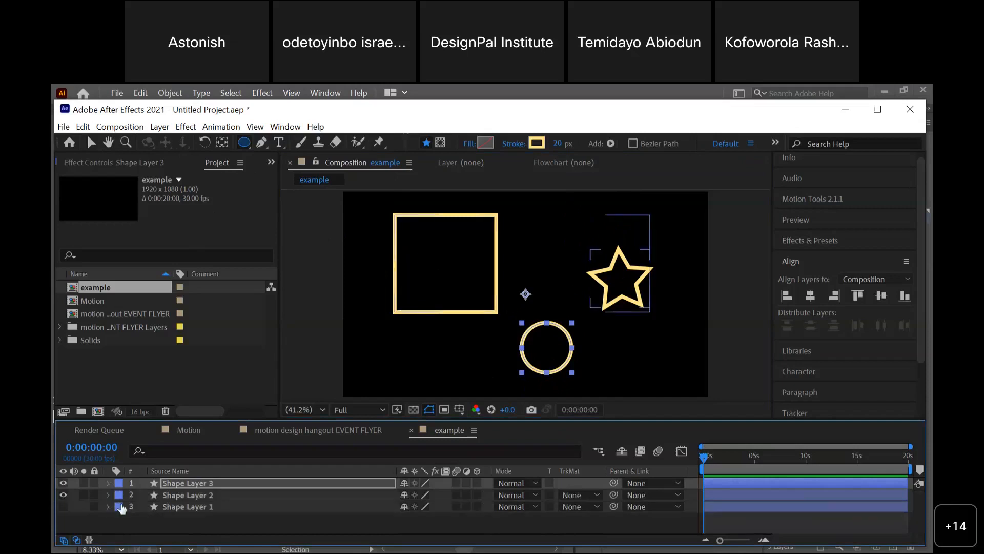
# - Select each shape layer to see which shape it holds, and make Shape Layer 1 visible again
pyautogui.click(235, 506)
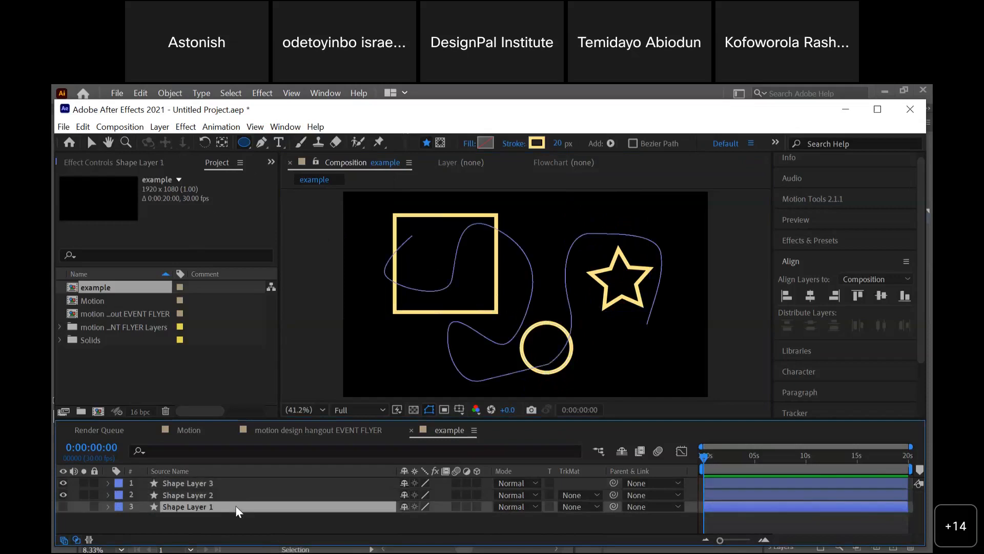
pyautogui.click(63, 506)
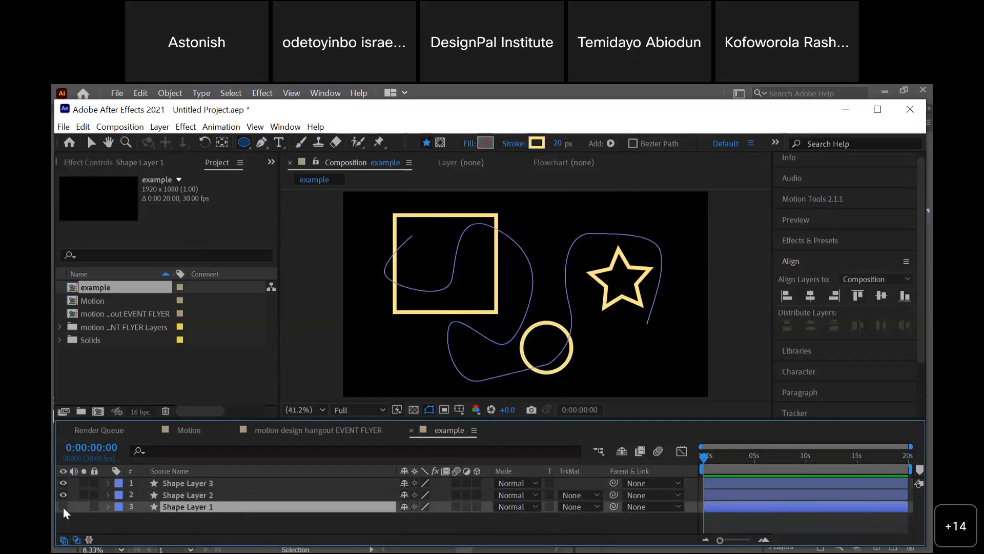
pyautogui.click(162, 494)
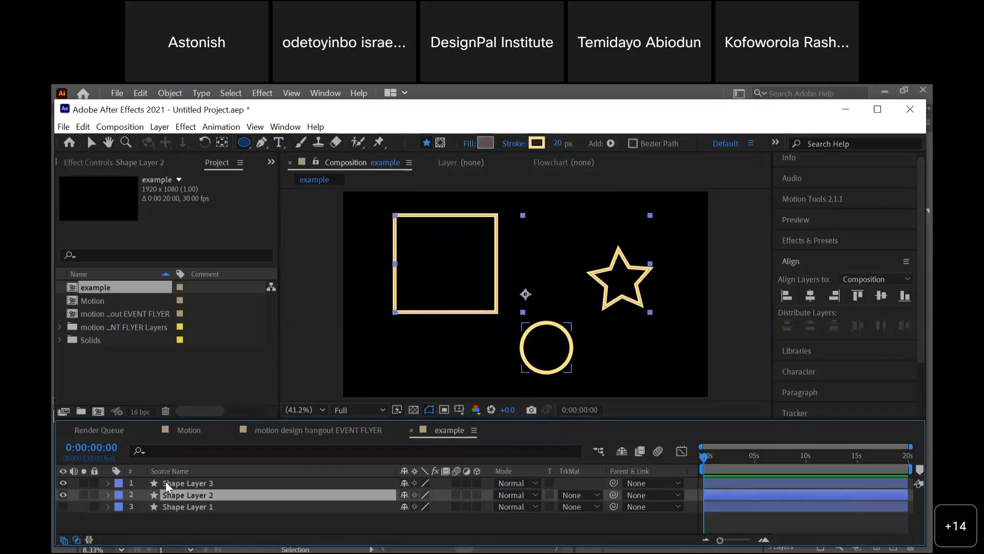
pyautogui.click(166, 484)
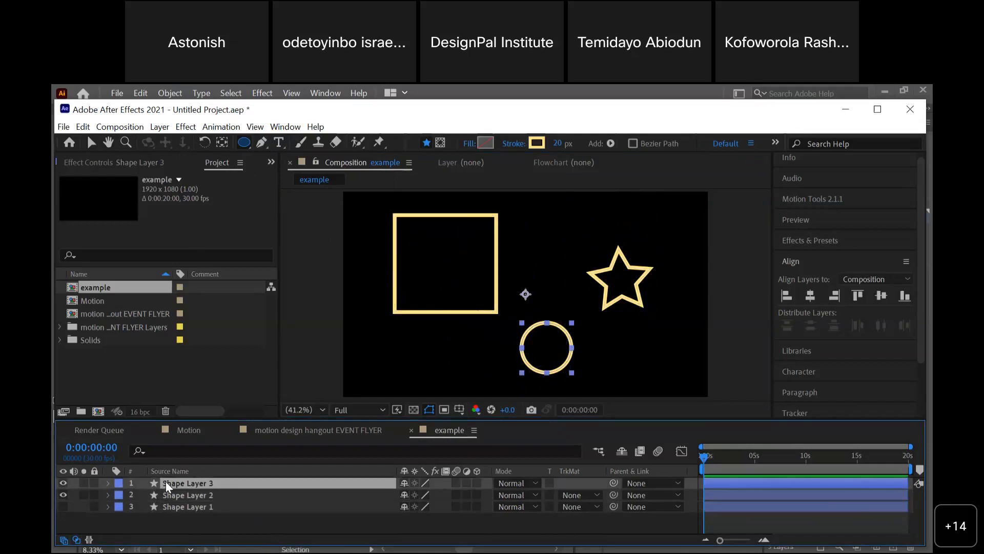
pyautogui.click(63, 507)
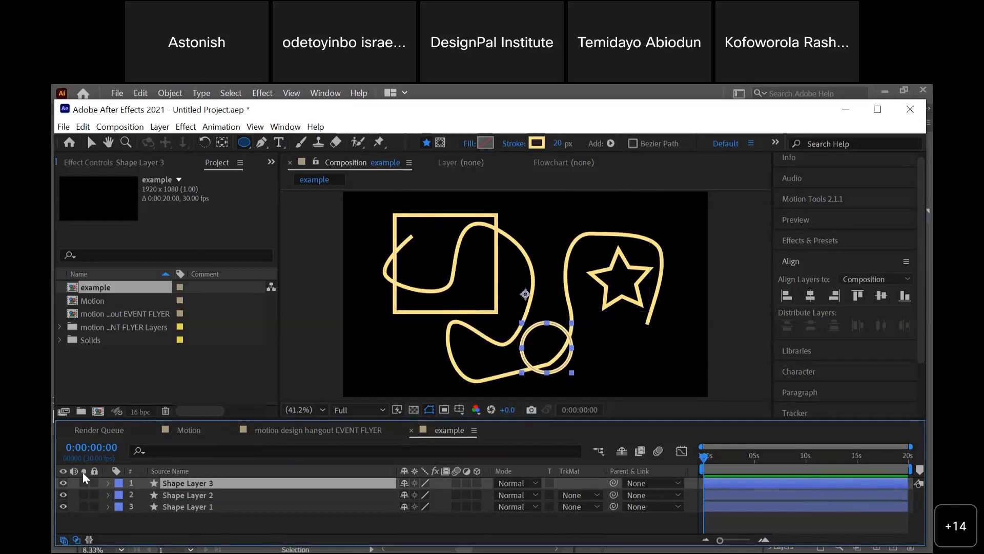
# - Try soloing the shape layers individually and together, leaving only Shape Layer 1 with the curved path soloed
pyautogui.click(85, 506)
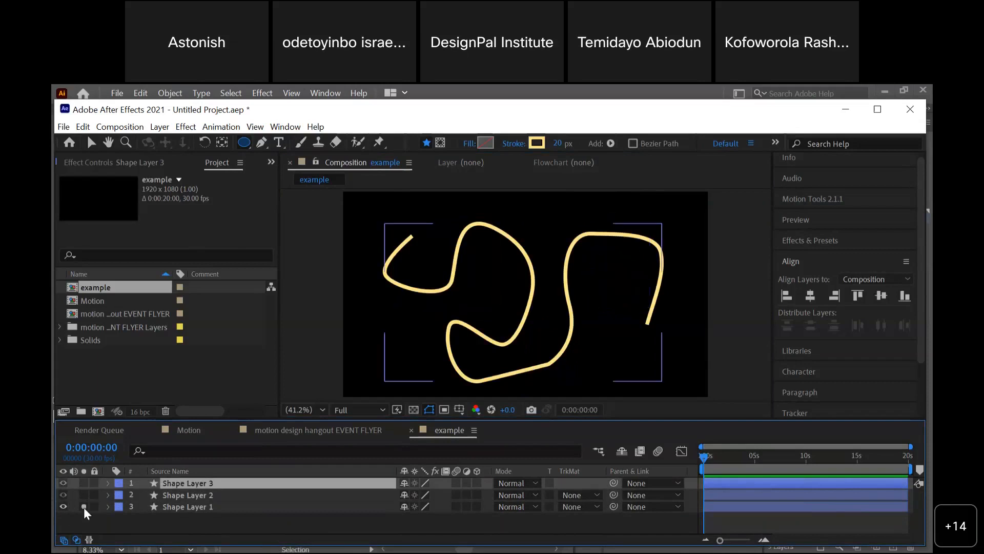
pyautogui.click(84, 506)
pyautogui.click(84, 506)
pyautogui.click(84, 506)
pyautogui.click(84, 493)
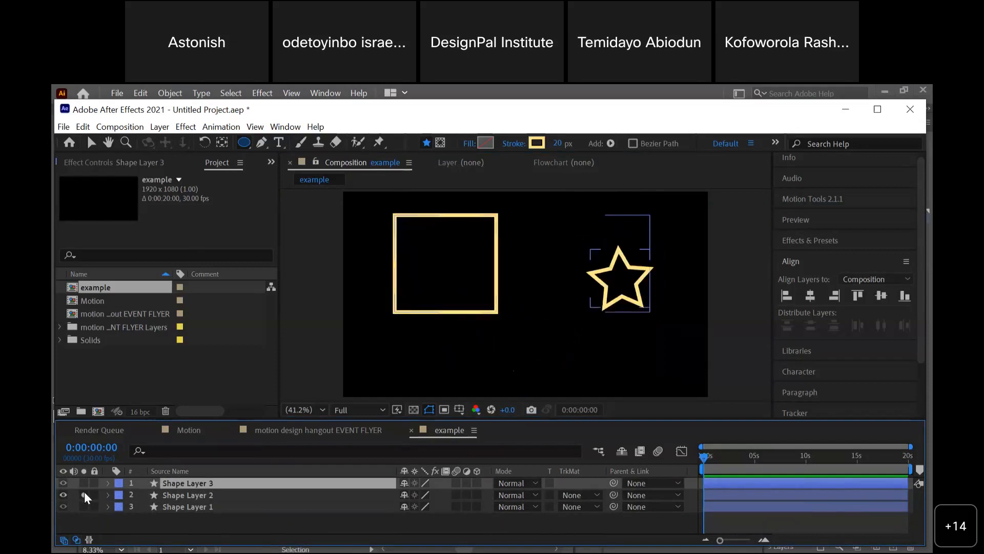
pyautogui.click(83, 484)
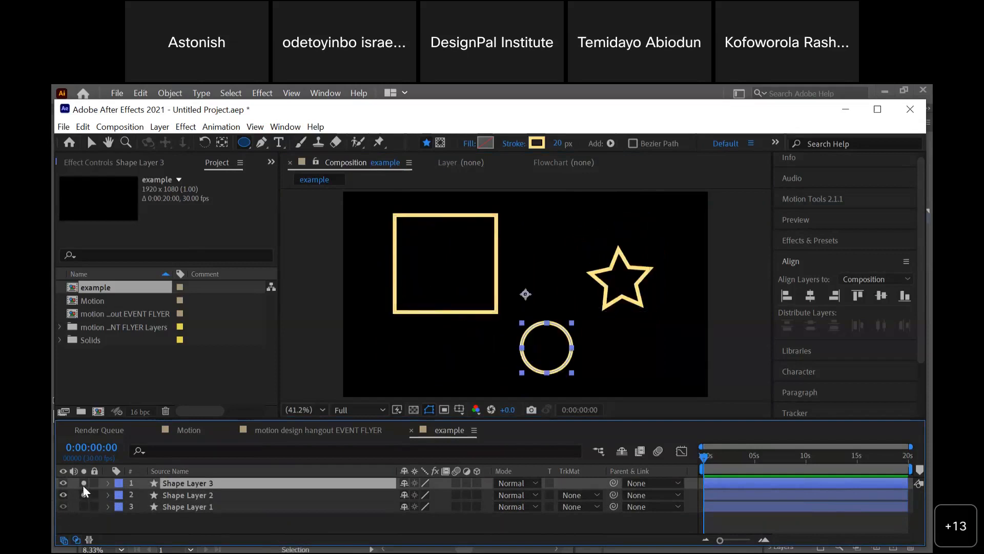
pyautogui.click(84, 484)
pyautogui.click(83, 494)
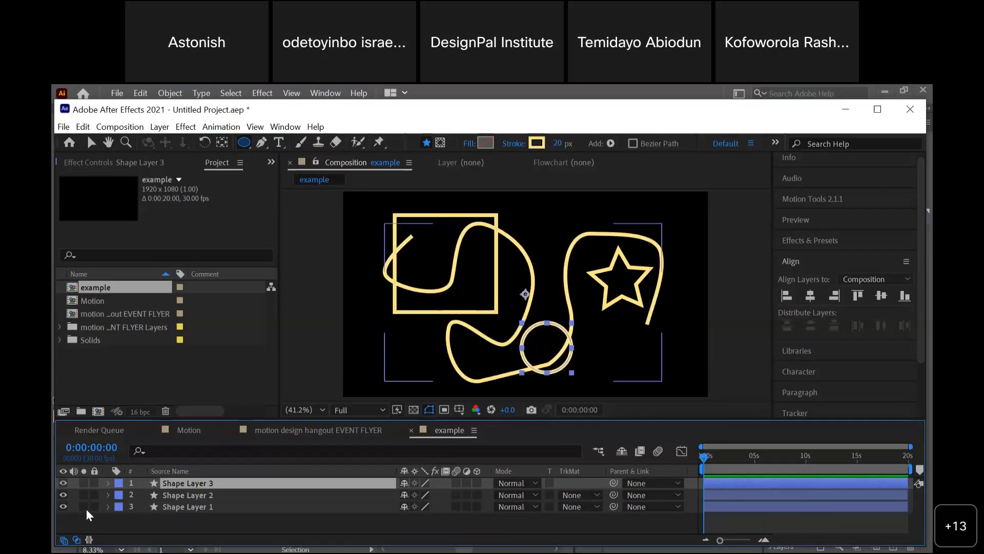
pyautogui.click(85, 506)
pyautogui.click(85, 497)
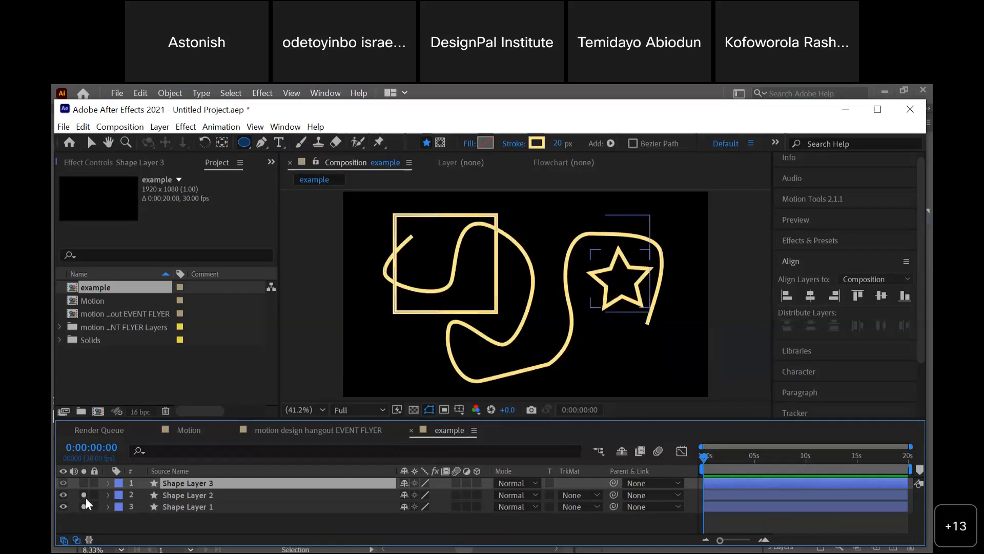
# - Rename Shape Layer 1 to "path"
pyautogui.click(192, 506)
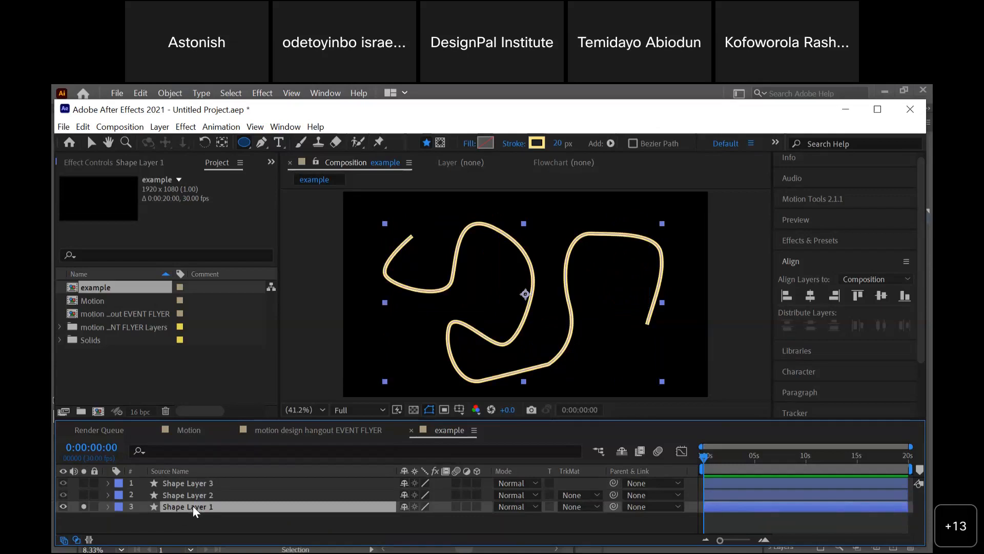
pyautogui.rightClick(192, 505)
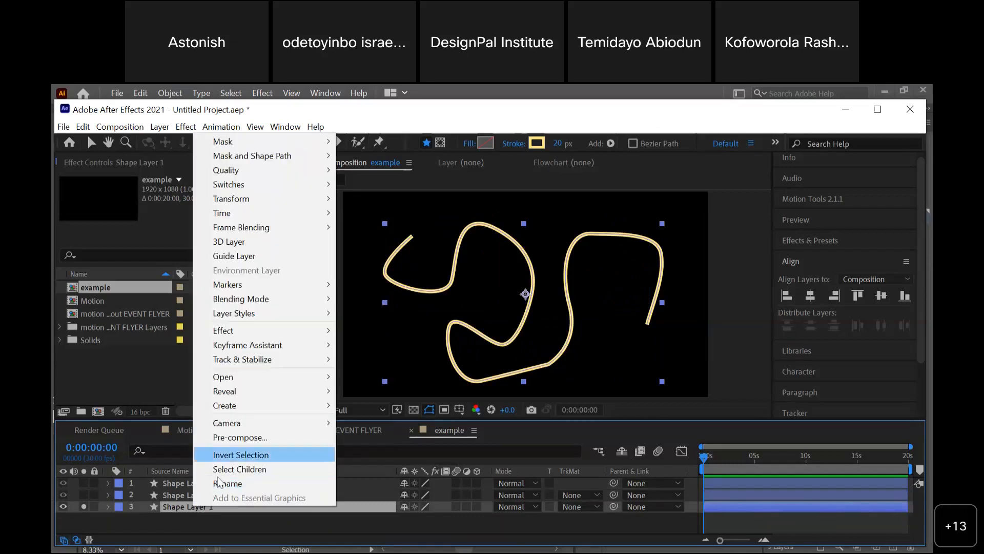
pyautogui.click(216, 484)
pyautogui.write('path')
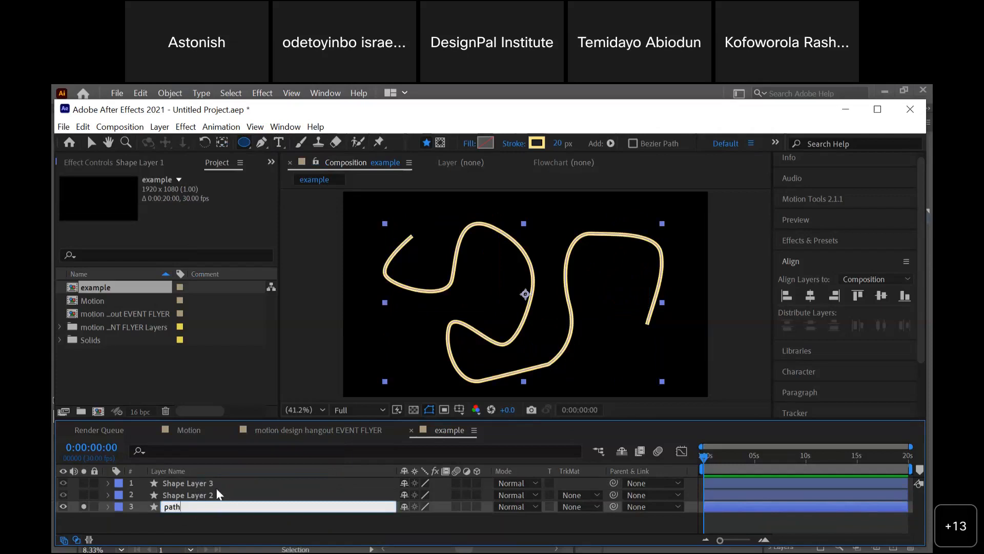
pyautogui.click(193, 527)
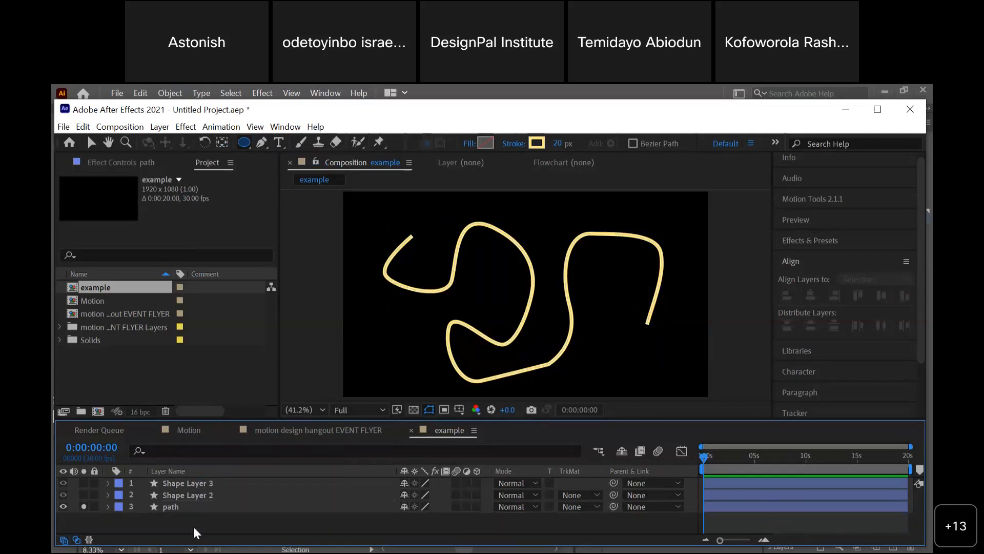
# - Add Trim Paths to the path layer's contents and expand its properties
pyautogui.click(106, 505)
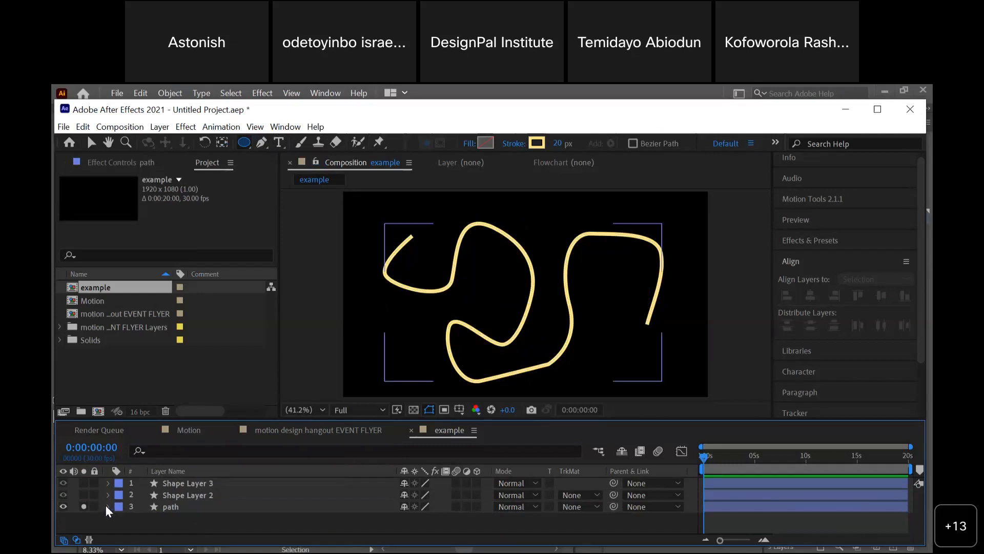
pyautogui.click(108, 506)
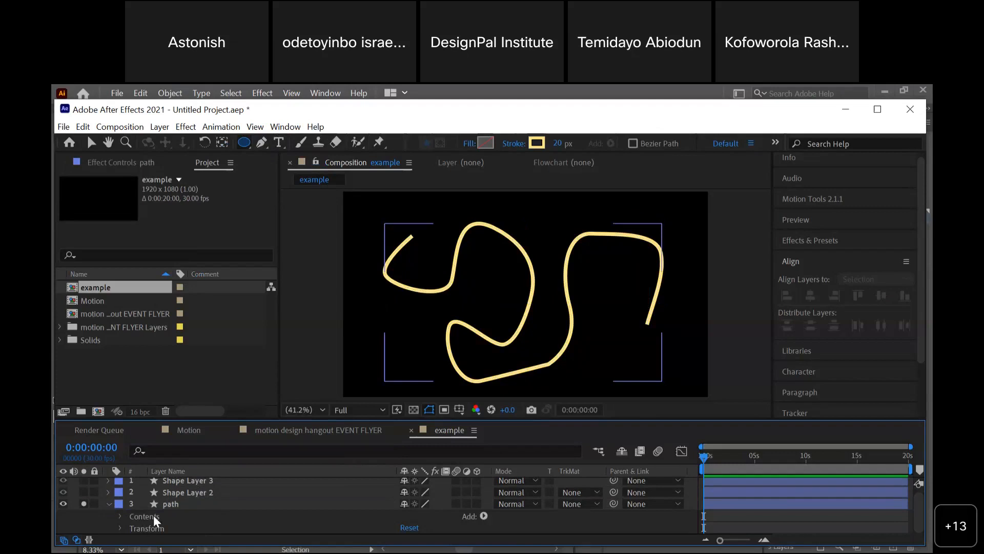
pyautogui.click(484, 516)
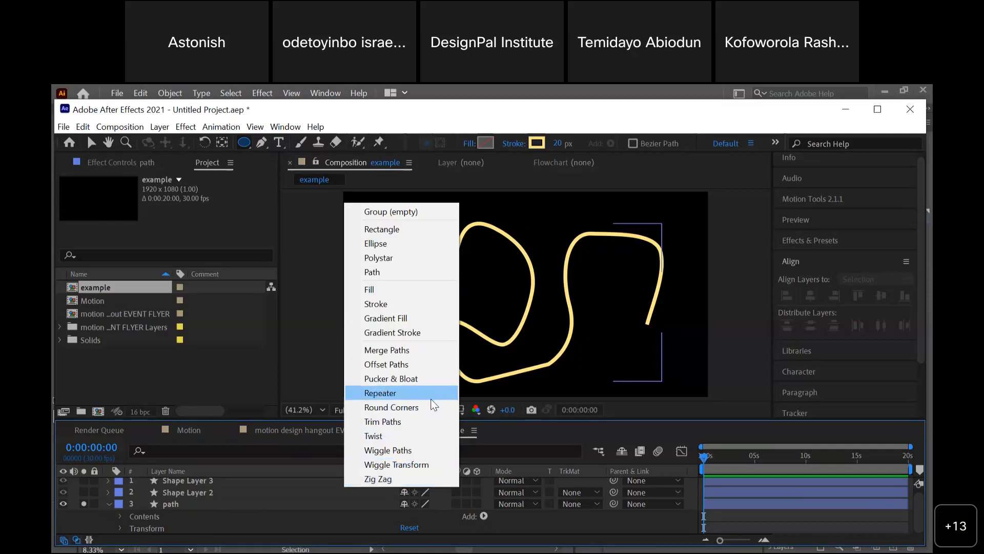
pyautogui.click(408, 426)
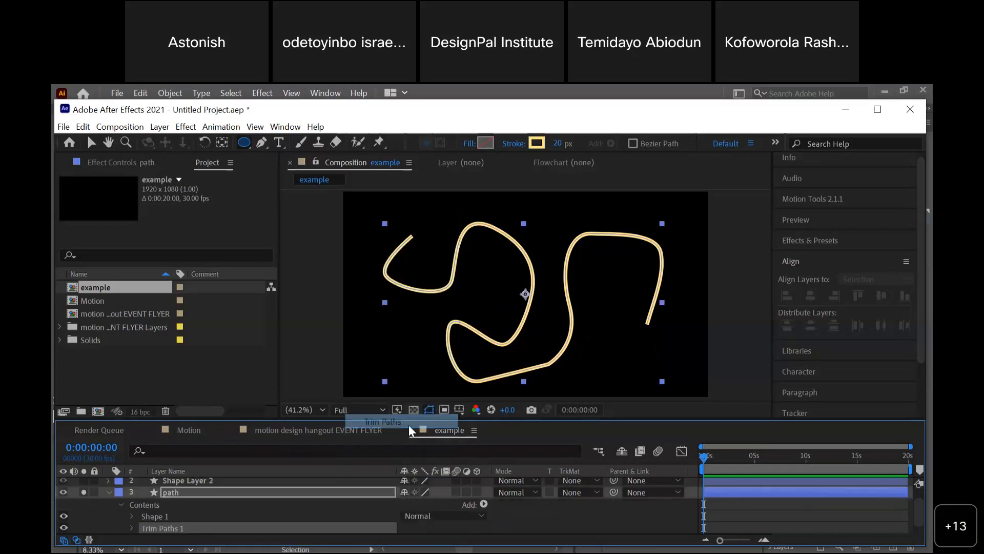
pyautogui.click(132, 527)
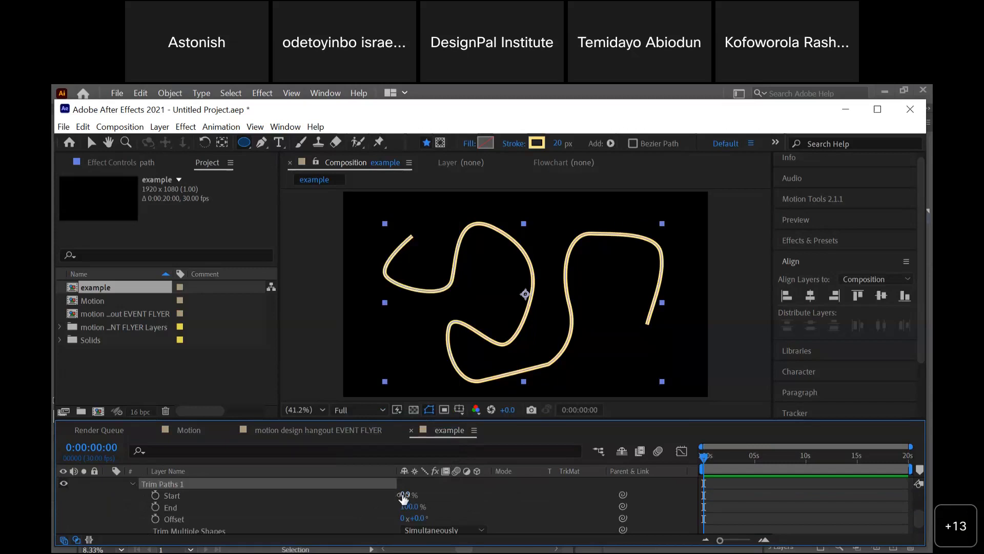
# - Try varying the Trim Paths Start and End values to test them on the curve, restoring Start to 0% and End to 100%
pyautogui.moveTo(404, 495)
pyautogui.mouseDown()
pyautogui.moveTo(356, 502)
pyautogui.moveTo(468, 487)
pyautogui.moveTo(414, 491)
pyautogui.moveTo(363, 523)
pyautogui.mouseUp()
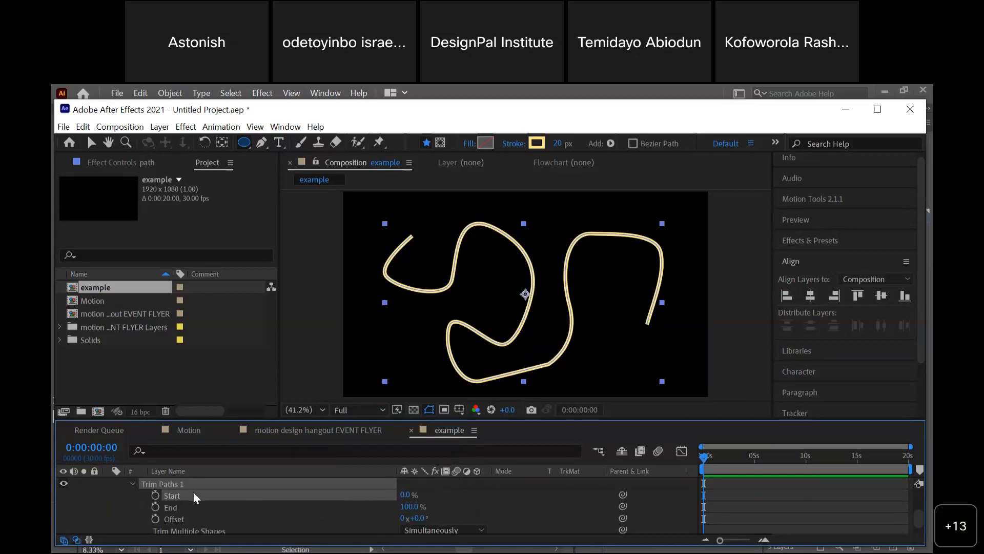
pyautogui.click(207, 507)
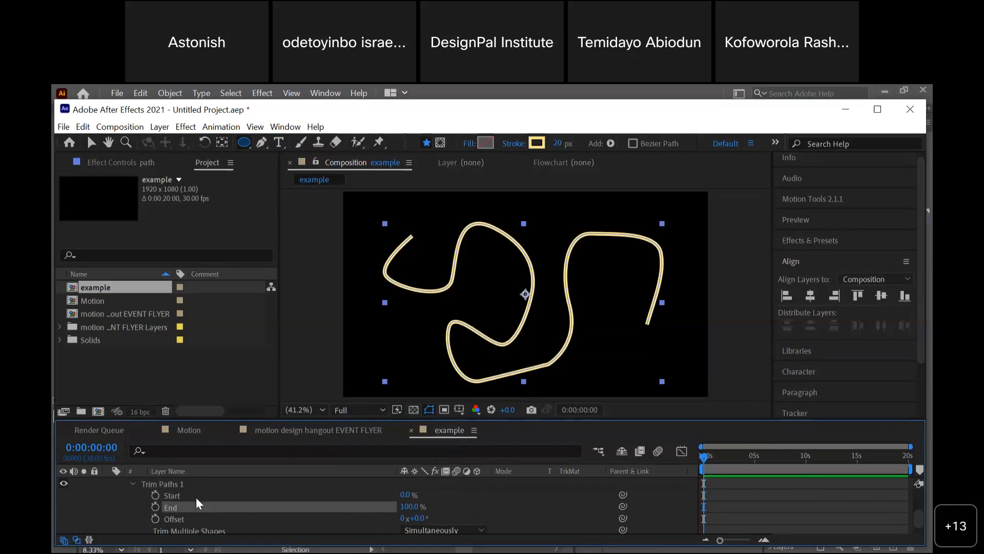
pyautogui.click(224, 496)
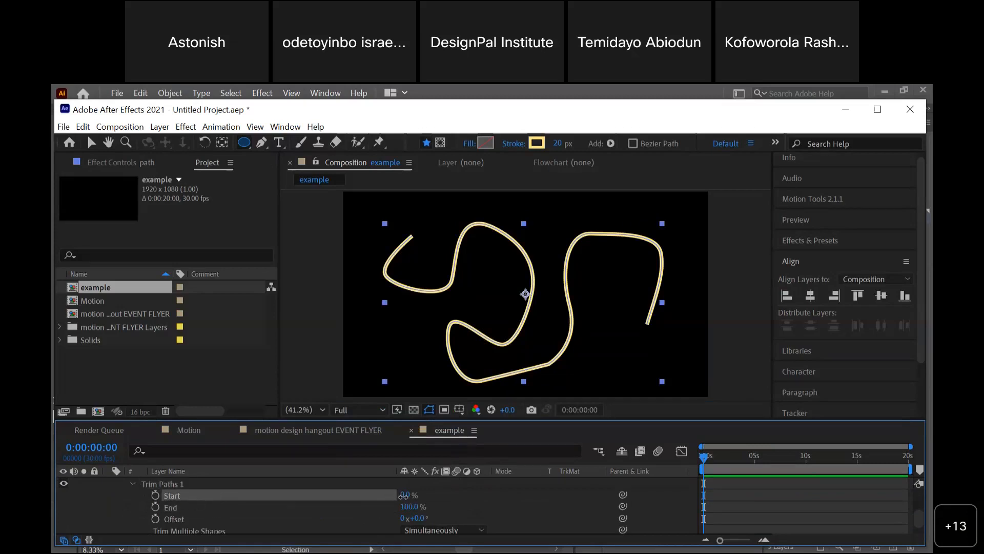
pyautogui.moveTo(404, 500)
pyautogui.mouseDown()
pyautogui.moveTo(484, 488)
pyautogui.moveTo(457, 477)
pyautogui.moveTo(407, 504)
pyautogui.moveTo(370, 495)
pyautogui.mouseUp()
pyautogui.click(416, 506)
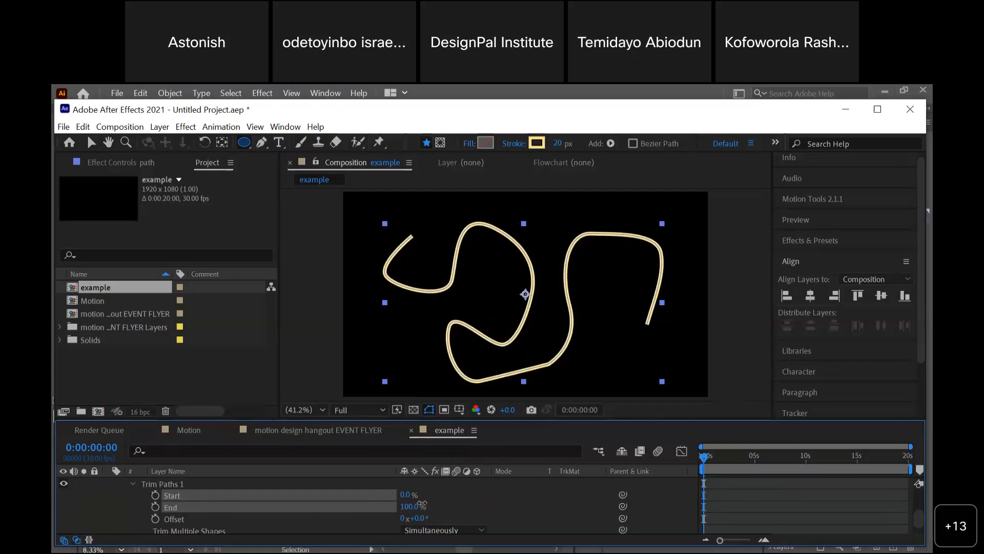
pyautogui.moveTo(422, 506); pyautogui.dragTo(359, 521)
pyautogui.moveTo(403, 506); pyautogui.dragTo(450, 500)
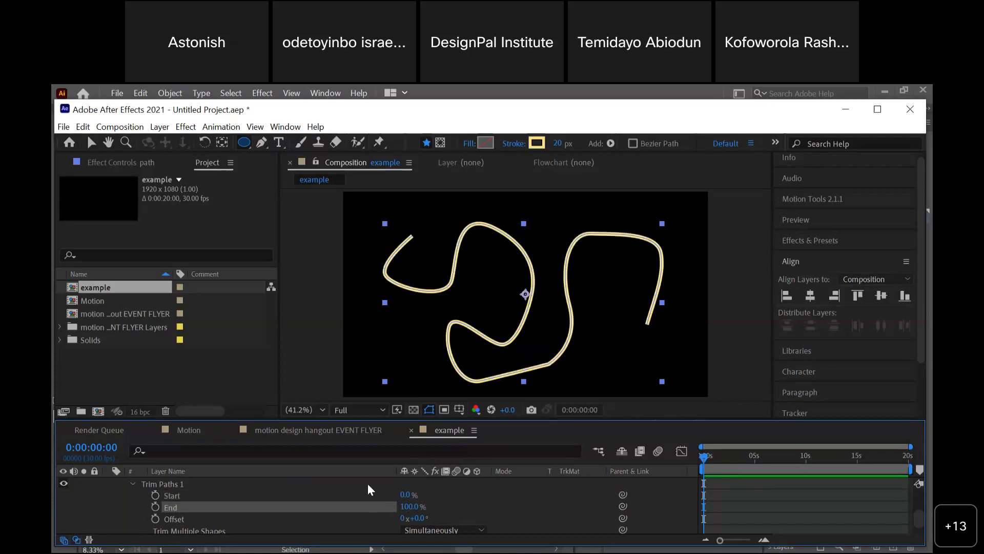
# - Keyframe Trim Paths End from 0% at 0 seconds to 100% at 5 seconds and preview the line drawing on
pyautogui.click(154, 507)
pyautogui.click(755, 454)
pyautogui.moveTo(704, 507); pyautogui.dragTo(754, 510)
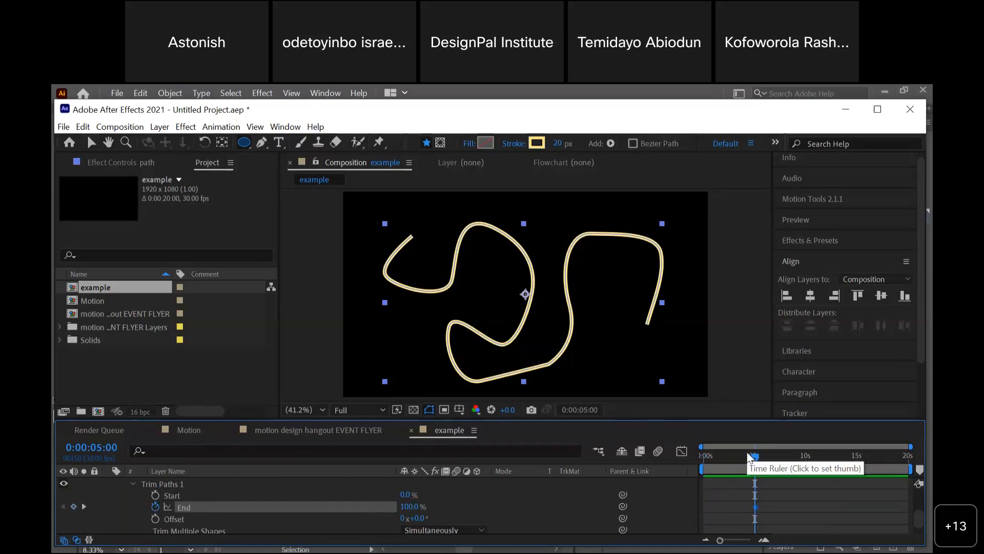
pyautogui.moveTo(749, 454); pyautogui.dragTo(678, 457)
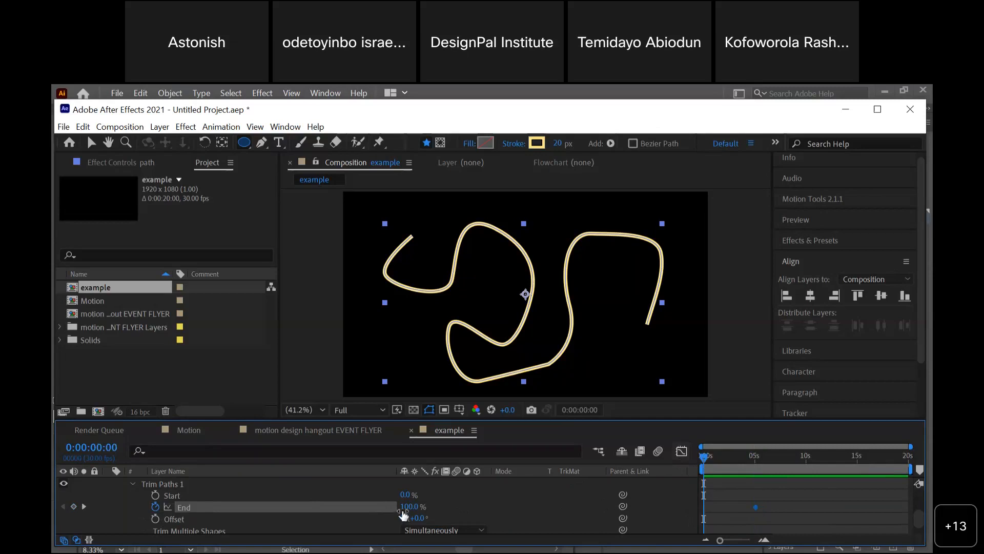
pyautogui.moveTo(409, 506); pyautogui.dragTo(326, 506)
pyautogui.press('space')
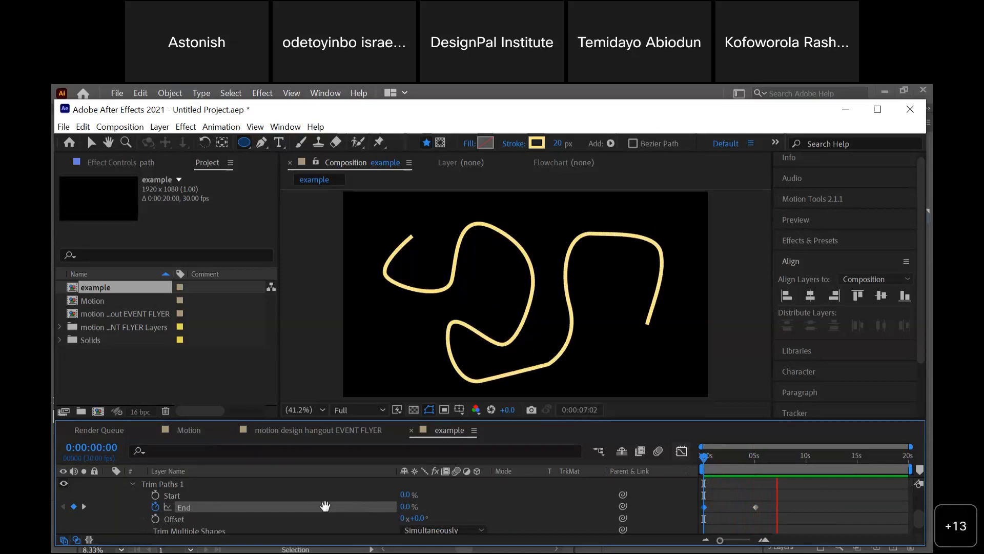
pyautogui.press('space')
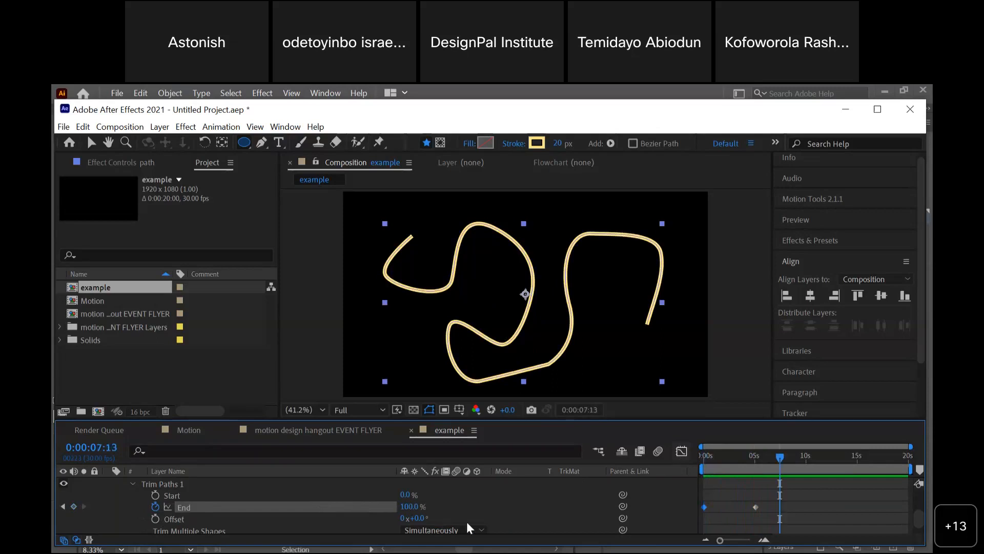
# - Apply Easy Ease to both End keyframes and lengthen the last keyframe's incoming ease in the speed graph
pyautogui.click(755, 457)
pyautogui.moveTo(767, 501); pyautogui.dragTo(676, 513)
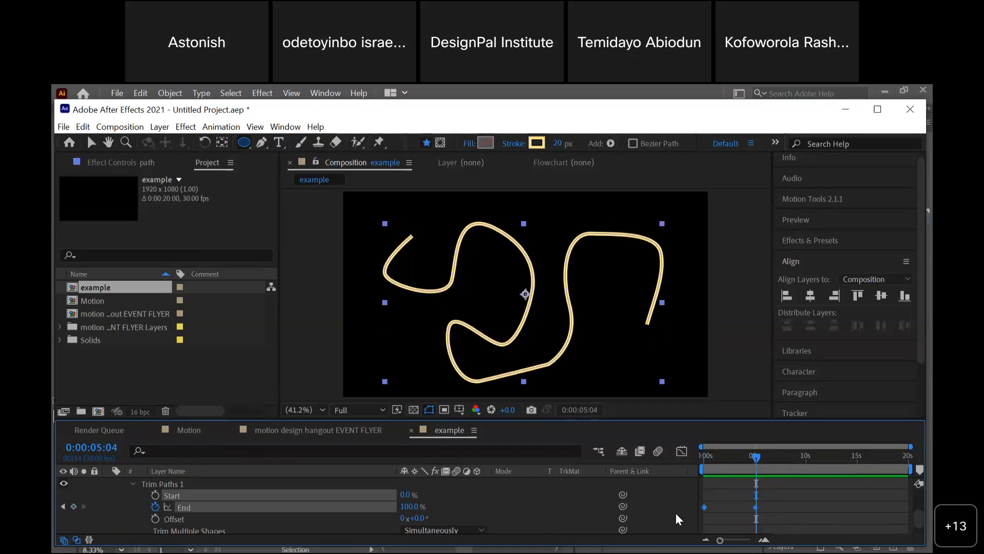
pyautogui.press('F9')
pyautogui.click(681, 450)
pyautogui.click(751, 510)
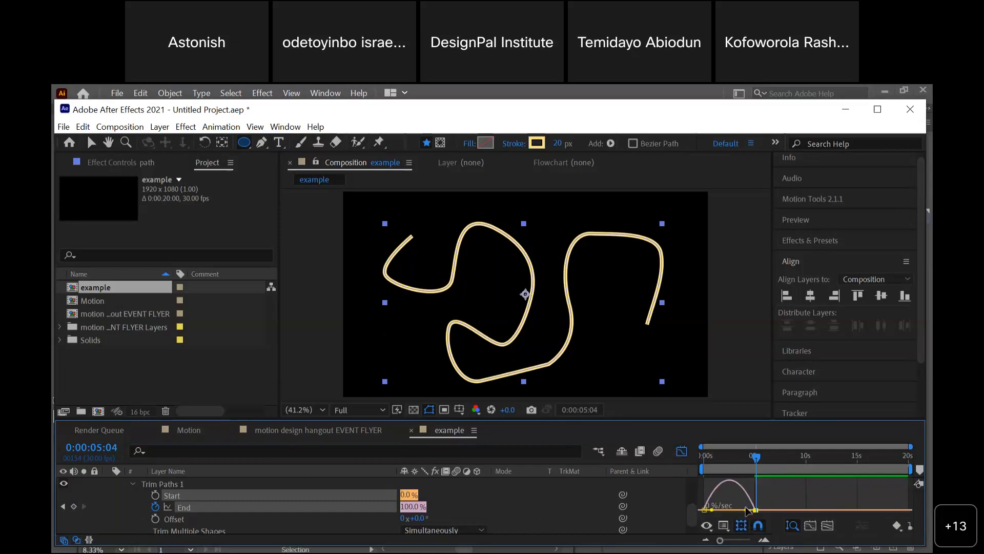
pyautogui.moveTo(747, 511); pyautogui.dragTo(721, 509)
pyautogui.click(682, 451)
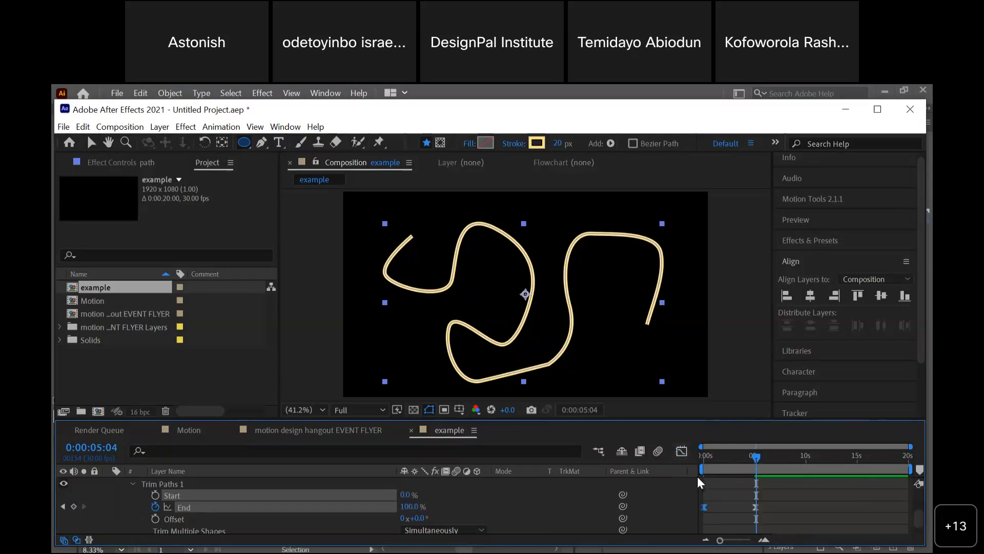
# - Preview the eased animation from the start and end the work area at about 10 seconds
pyautogui.moveTo(719, 452); pyautogui.dragTo(691, 462)
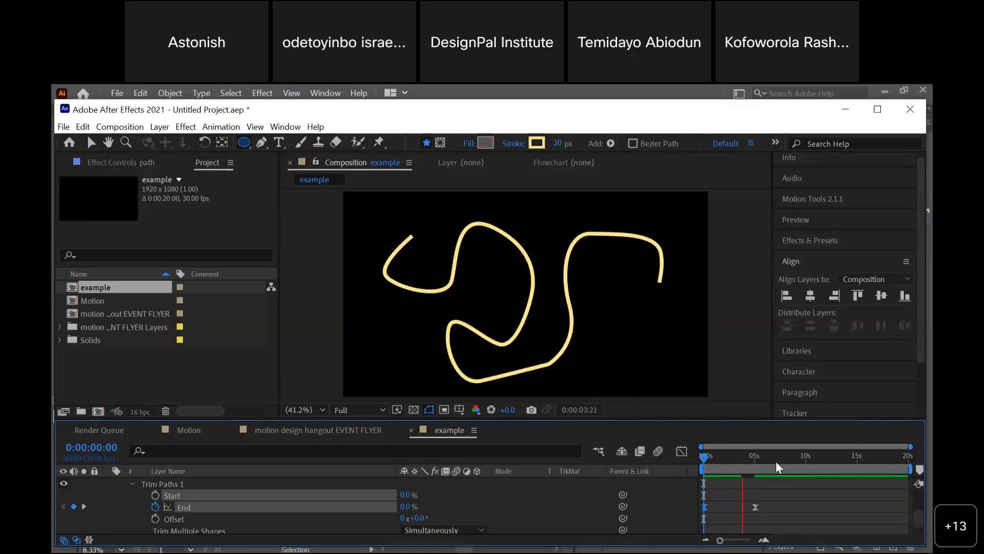
pyautogui.click(807, 458)
pyautogui.moveTo(808, 457); pyautogui.dragTo(691, 464)
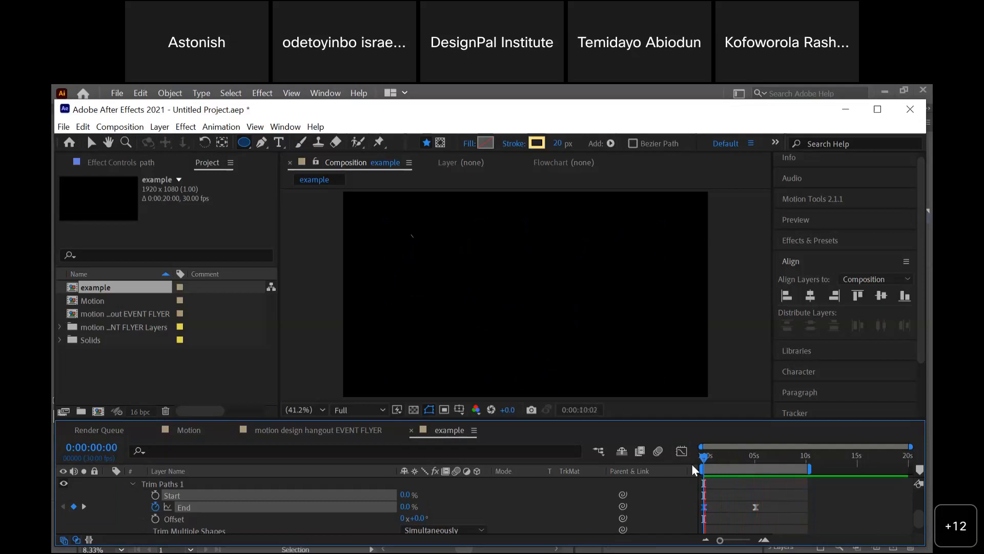
pyautogui.press('space')
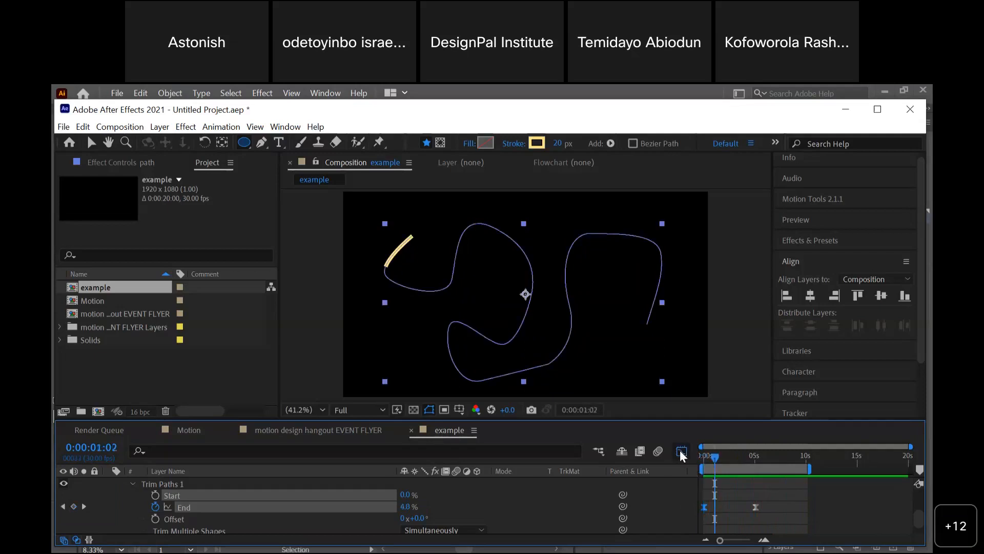
# - Shorten the first End keyframe's outgoing ease in the speed graph so the speed peaks at about 1 second
pyautogui.click(680, 450)
pyautogui.moveTo(722, 510); pyautogui.dragTo(713, 507)
pyautogui.click(682, 451)
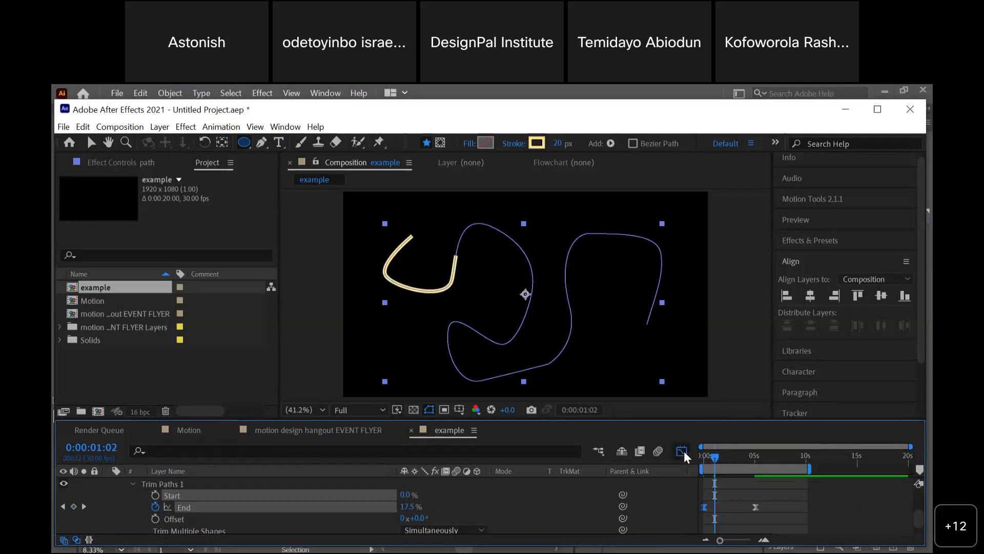
# - Try a mid-animation speed peak for End, then pull the first keyframe's ease handle back for a fast start and preview it
pyautogui.click(682, 451)
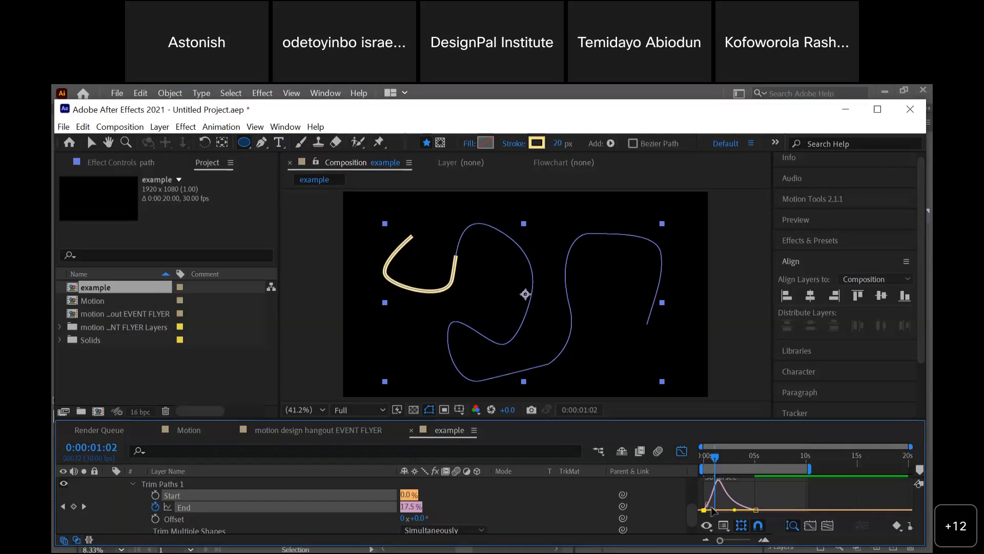
pyautogui.moveTo(714, 511); pyautogui.dragTo(724, 510)
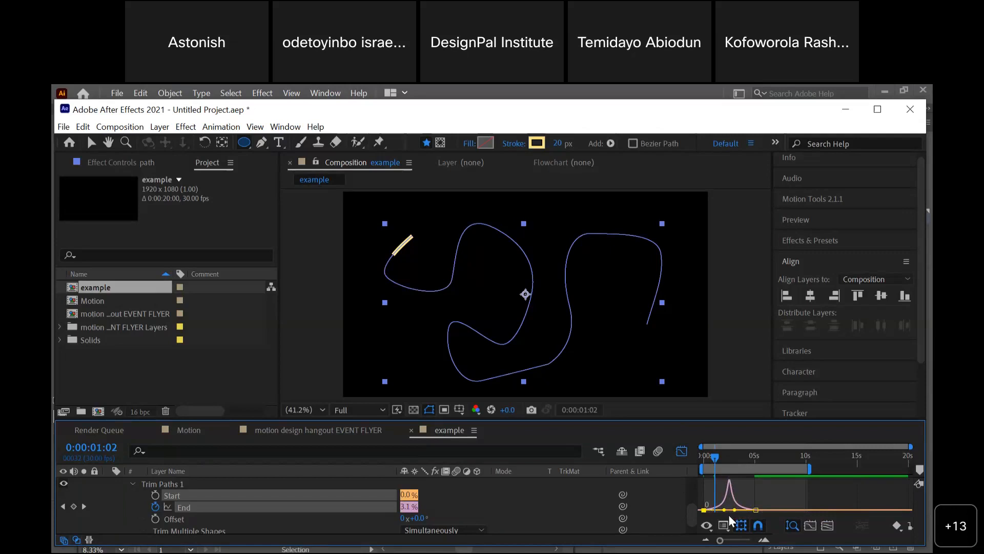
pyautogui.moveTo(724, 511); pyautogui.dragTo(705, 509)
pyautogui.moveTo(714, 457); pyautogui.dragTo(689, 452)
pyautogui.click(685, 451)
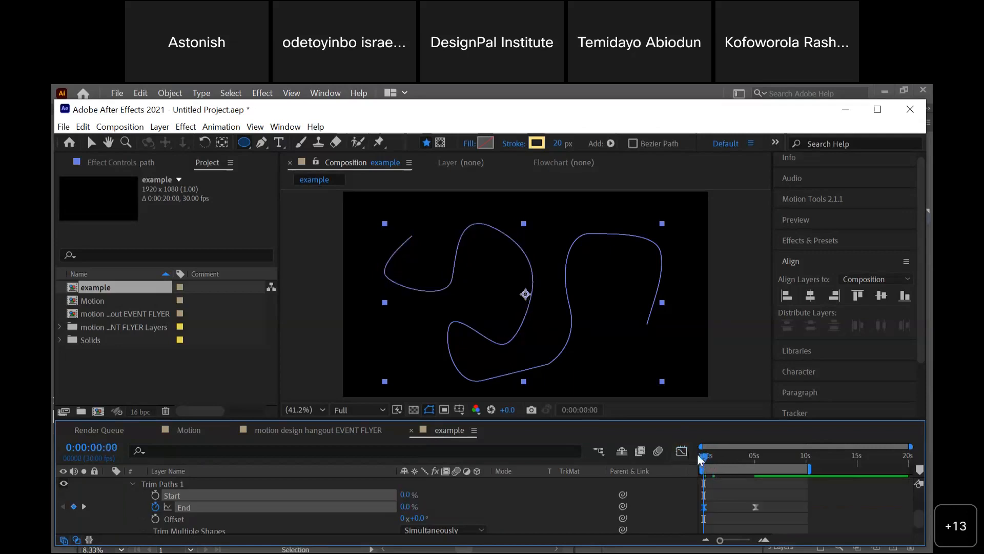
pyautogui.press('space')
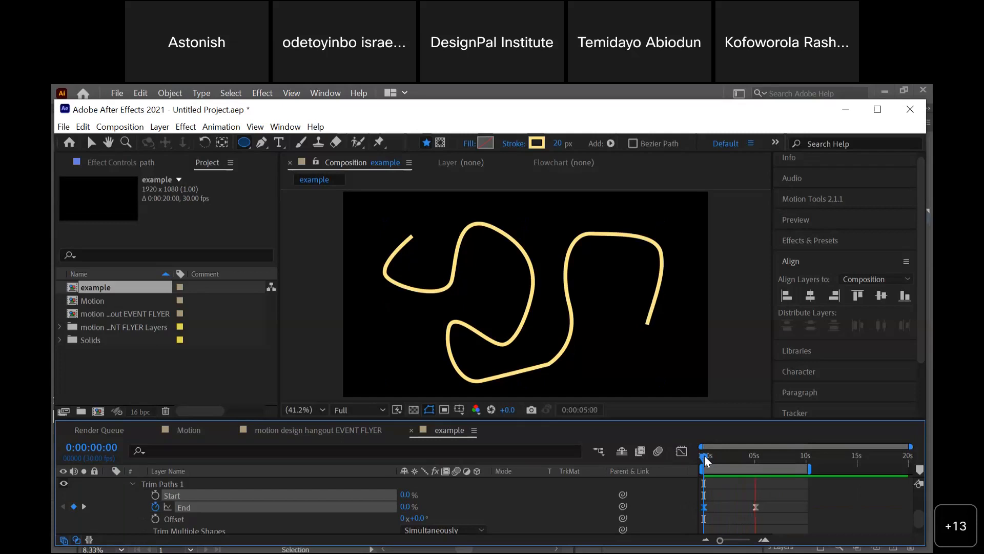
pyautogui.press('space')
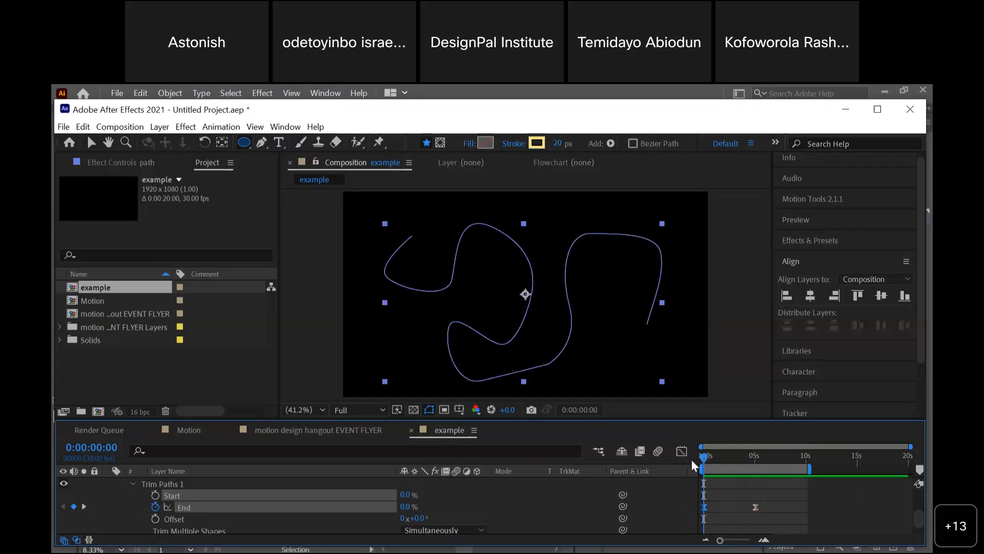
# - Try reshaping the End speed graph to peak just before the 5-second keyframe and preview the slow-start animation
pyautogui.click(683, 452)
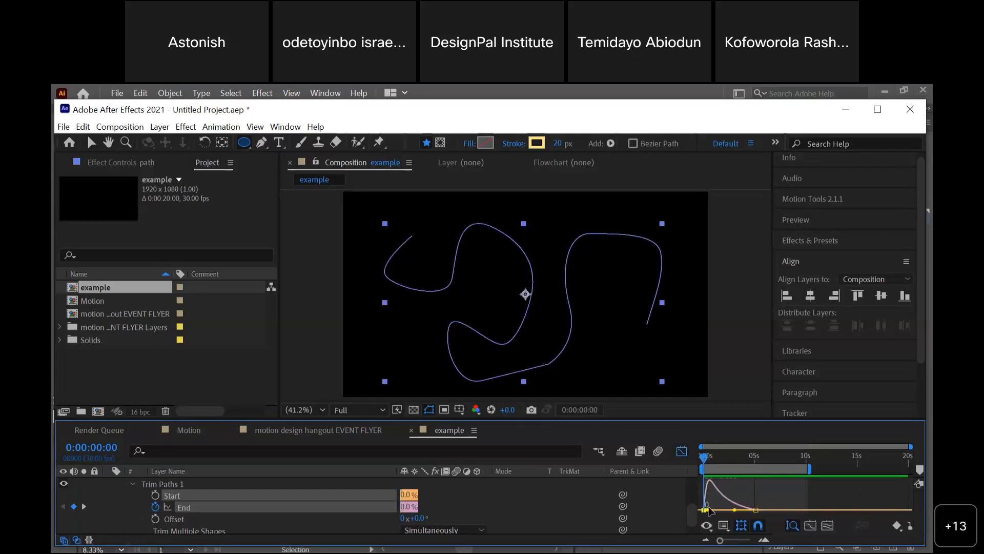
pyautogui.moveTo(708, 510); pyautogui.dragTo(750, 509)
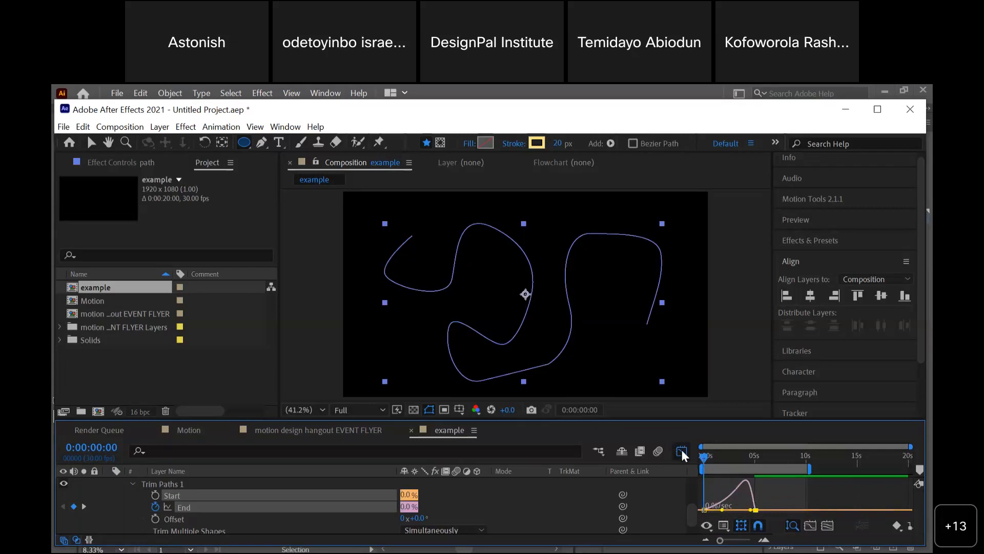
pyautogui.click(681, 451)
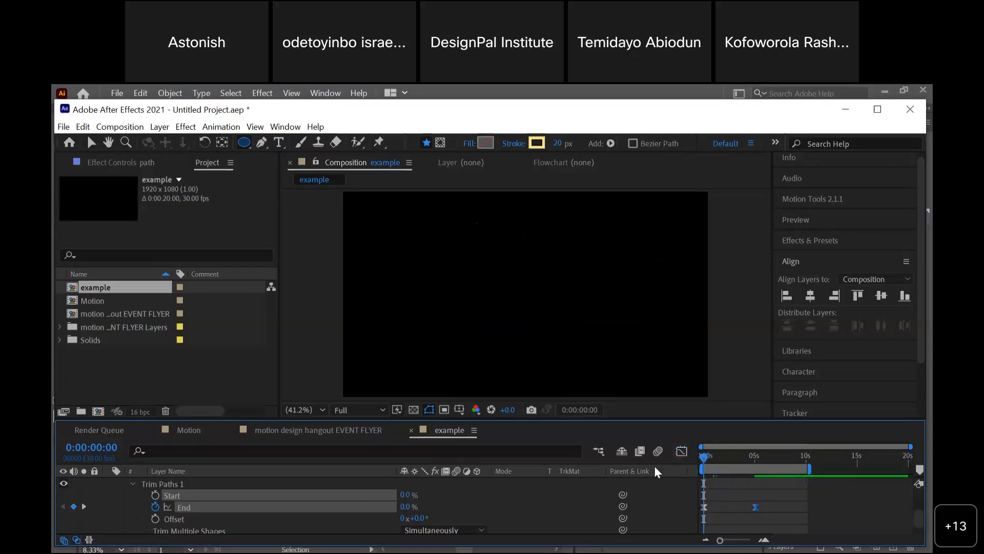
pyautogui.press('space')
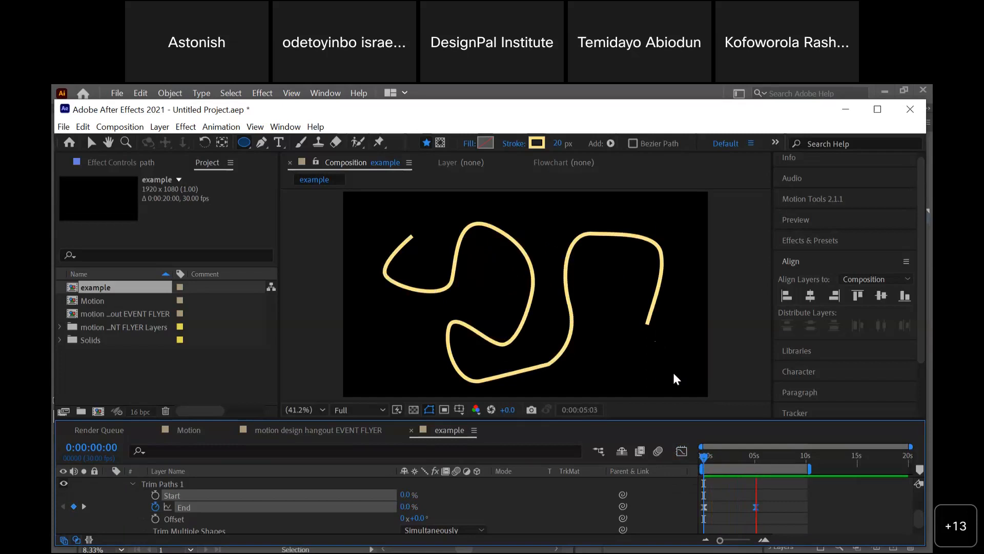
# - Reshape the End speed graph to peak just after the first keyframe and ease out slowly, and preview it from the start
pyautogui.click(683, 452)
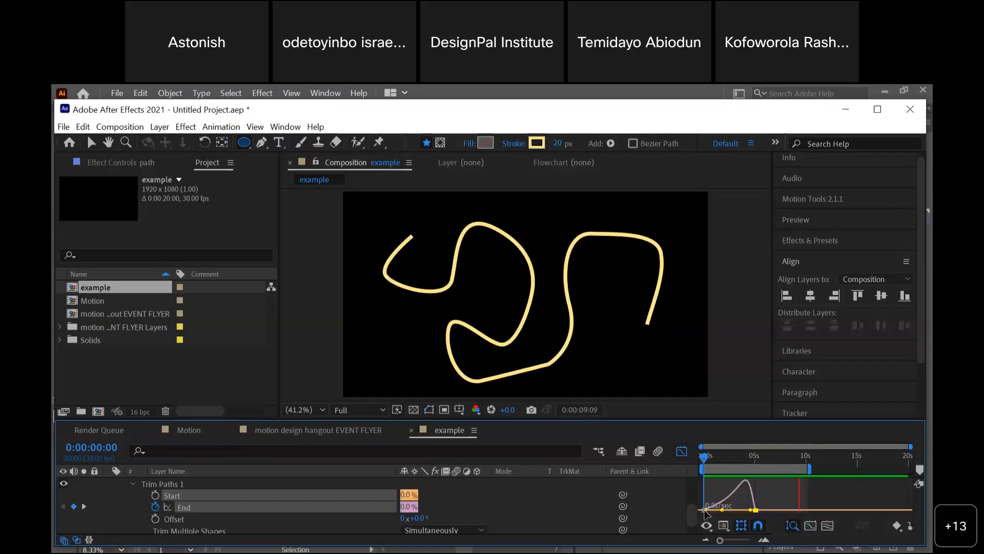
pyautogui.press('space')
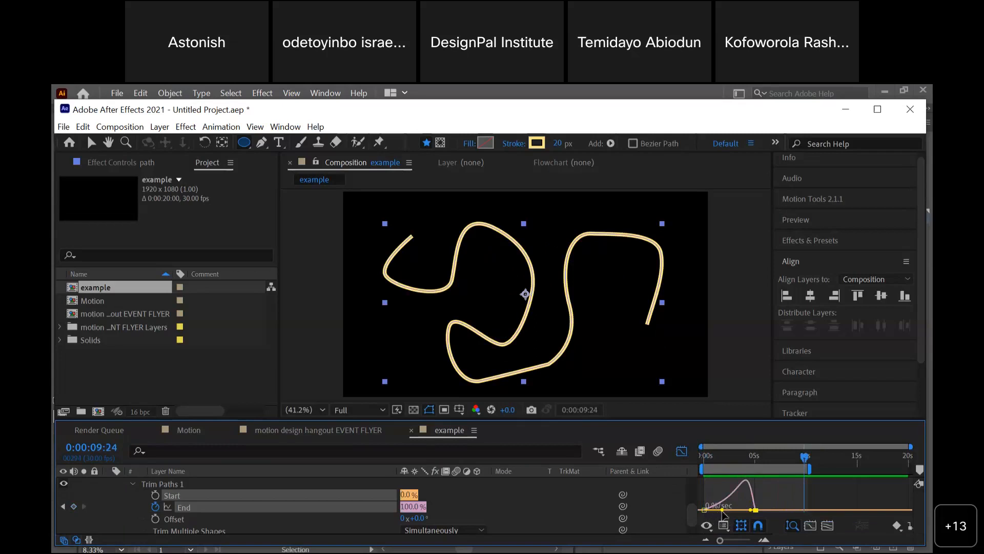
pyautogui.moveTo(723, 510); pyautogui.dragTo(755, 507)
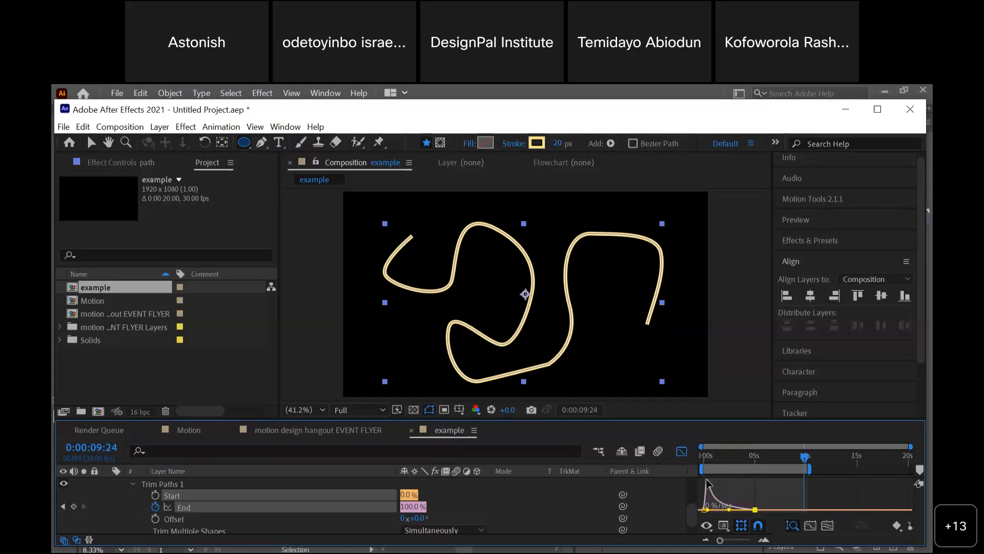
pyautogui.click(687, 451)
pyautogui.press('Home')
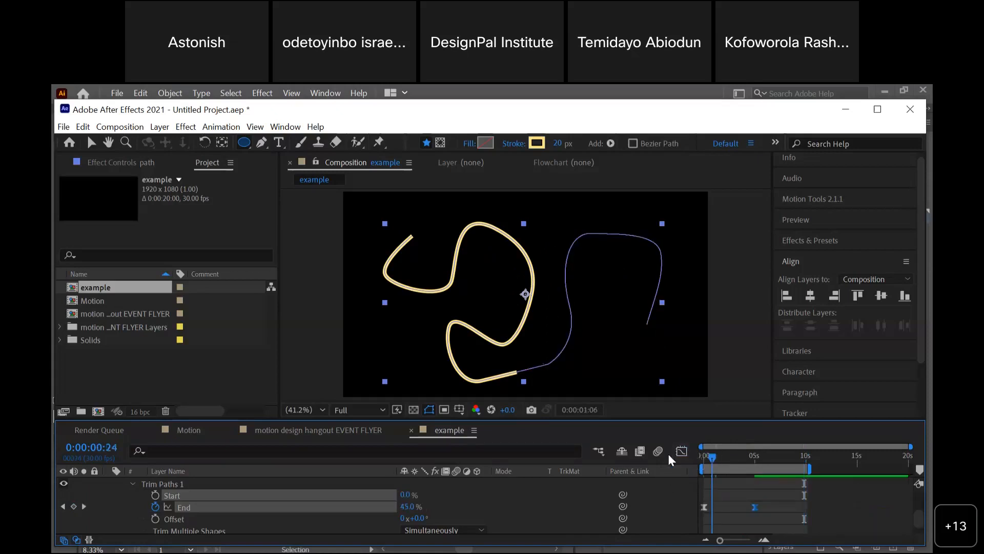
pyautogui.press('space')
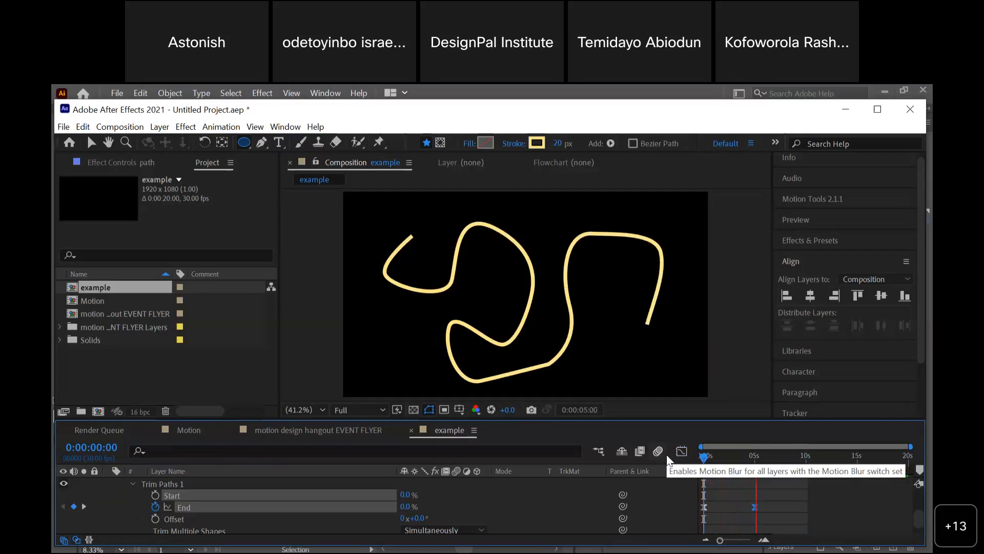
# - Move the second End keyframe to about 1.5 seconds, end the work area near 5 seconds, and preview the faster animation from the start
pyautogui.press('space')
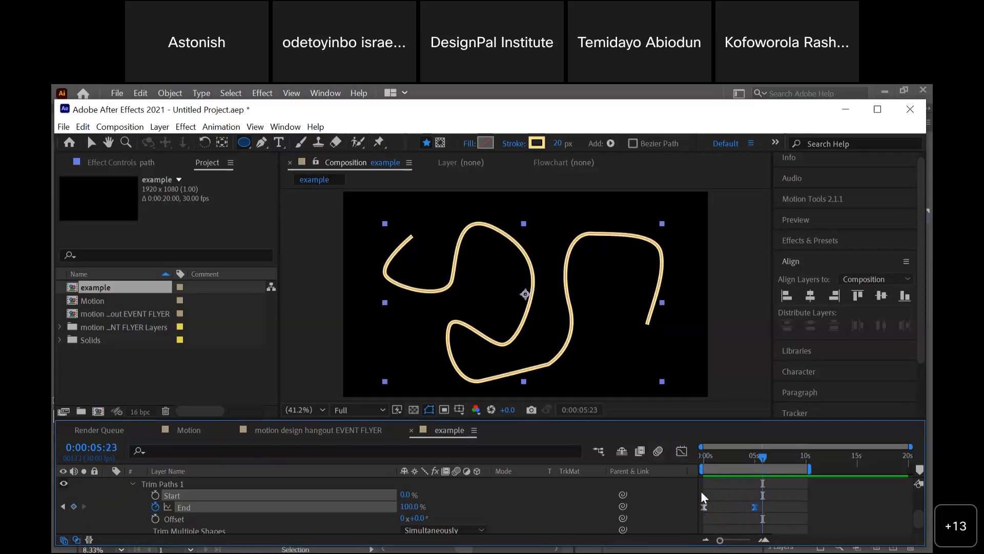
pyautogui.click(703, 457)
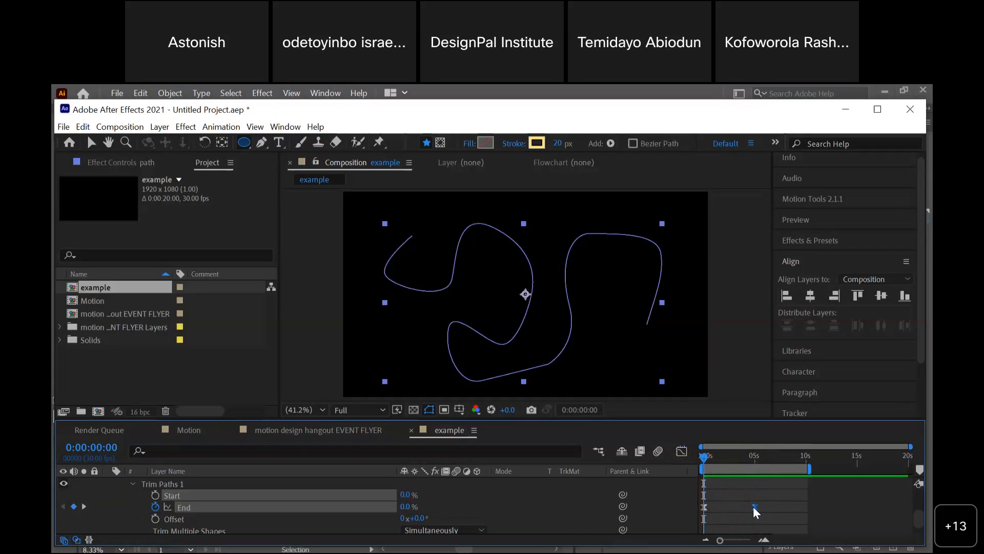
pyautogui.moveTo(753, 508)
pyautogui.moveTo(745, 504); pyautogui.dragTo(719, 507)
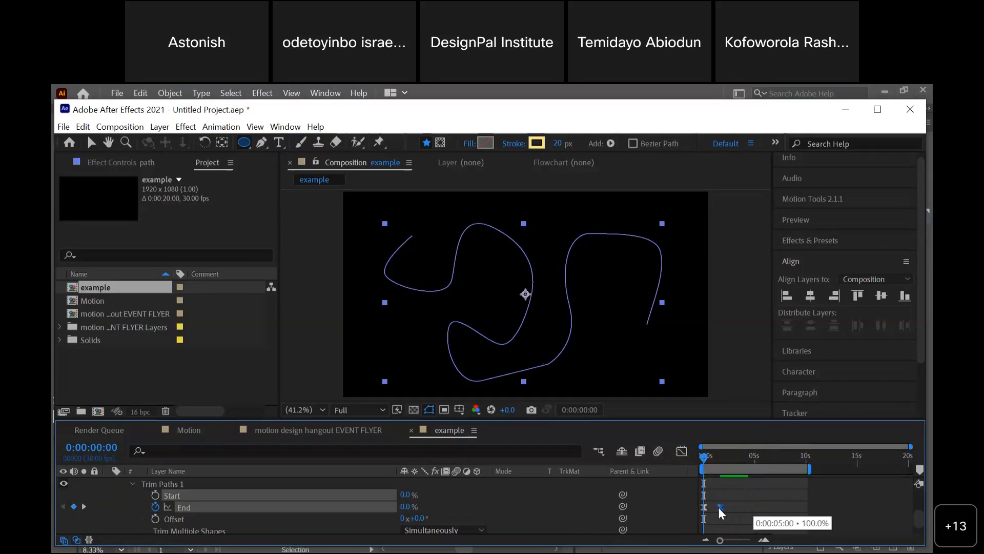
pyautogui.click(749, 455)
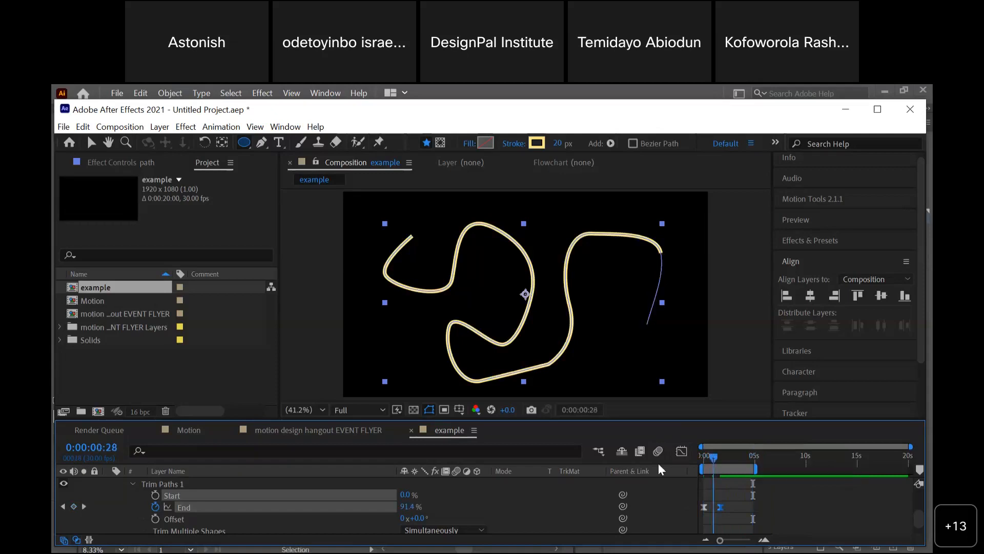
pyautogui.press('Home')
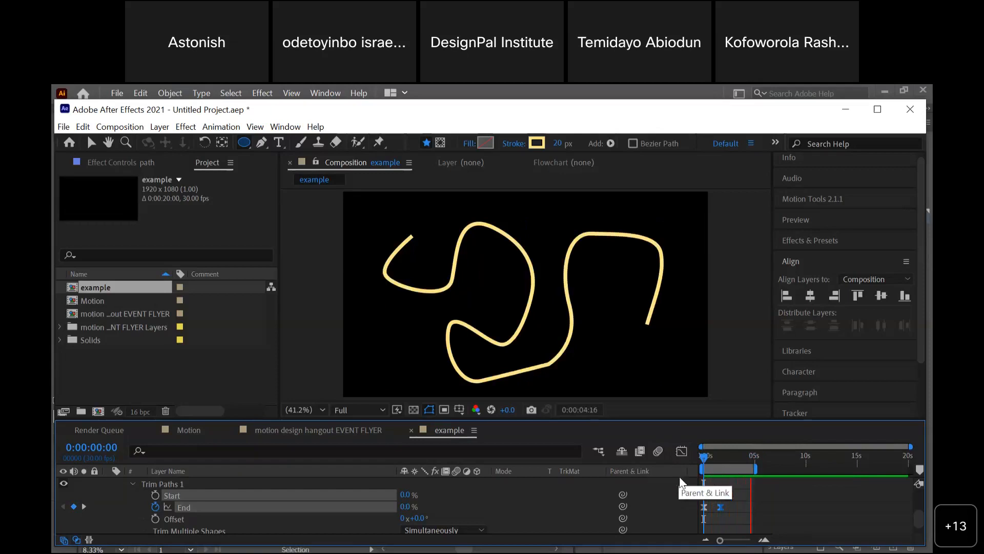
# - Try shifting both End keyframes about 1 second later, preview the delayed start, and move them back toward the composition's beginning
pyautogui.click(737, 507)
pyautogui.moveTo(730, 506)
pyautogui.mouseDown()
pyautogui.moveTo(703, 506)
pyautogui.moveTo(713, 508)
pyautogui.mouseUp()
pyautogui.press('space')
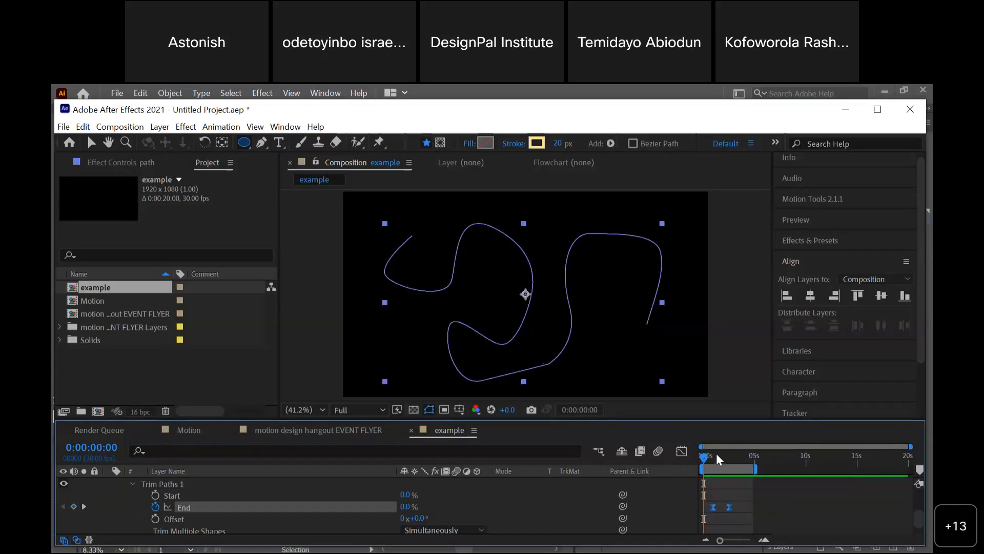
pyautogui.press('space')
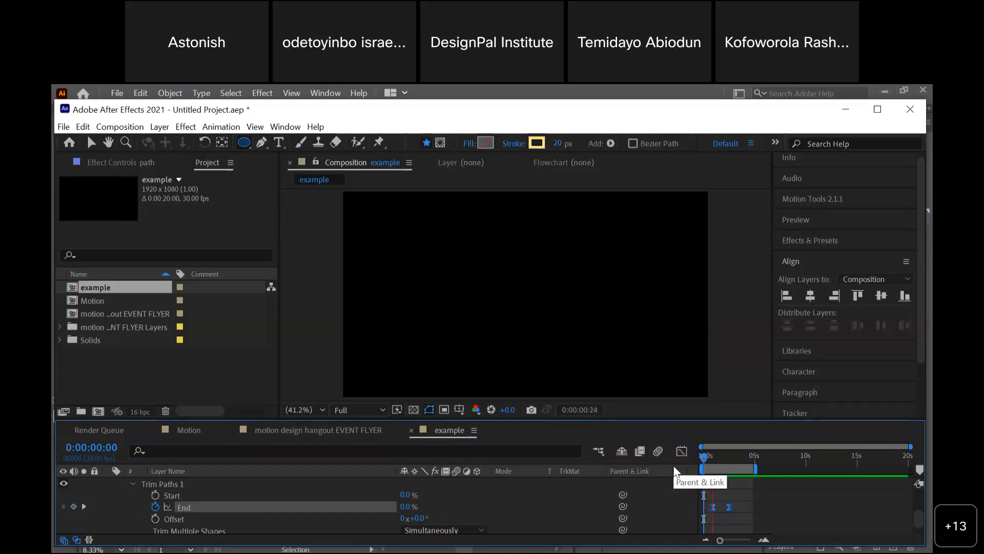
pyautogui.press('space')
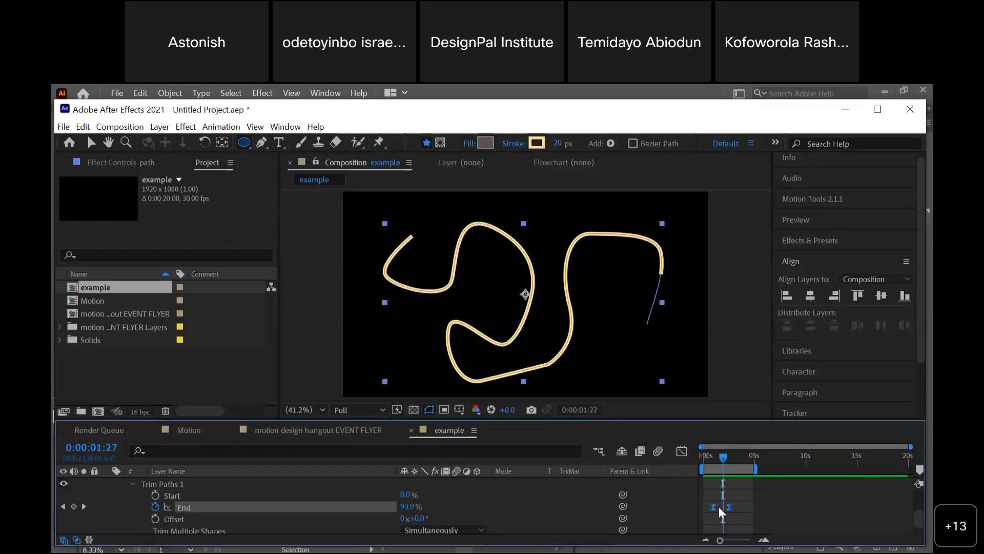
pyautogui.moveTo(727, 505)
pyautogui.mouseDown()
pyautogui.moveTo(770, 507)
pyautogui.moveTo(720, 507)
pyautogui.mouseUp()
# - Collapse the path layer's properties and solo Shape Layer 2, which holds the rectangle and star, in place of the path
pyautogui.scroll(5, 253, 520)
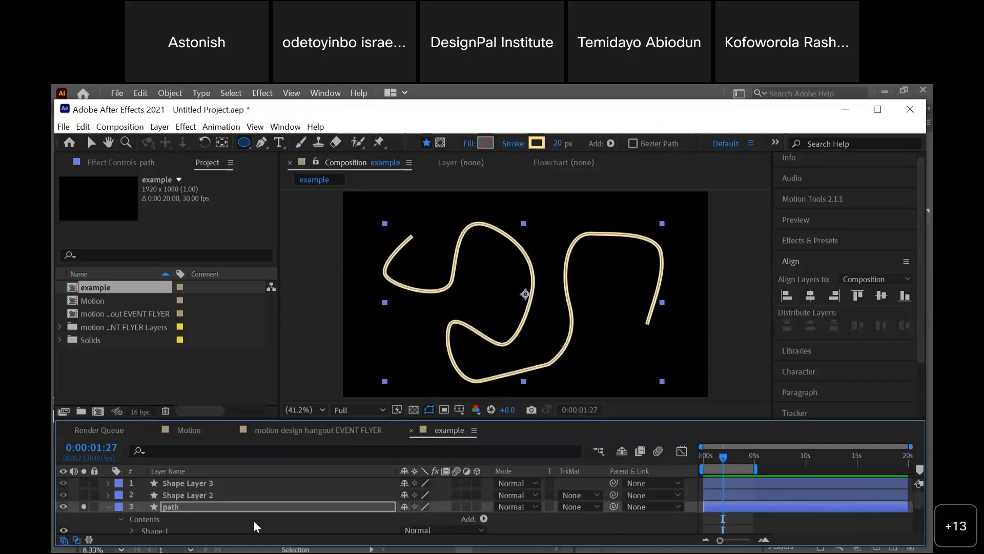
pyautogui.scroll(-6, 254, 520)
pyautogui.scroll(5, 253, 520)
pyautogui.click(110, 506)
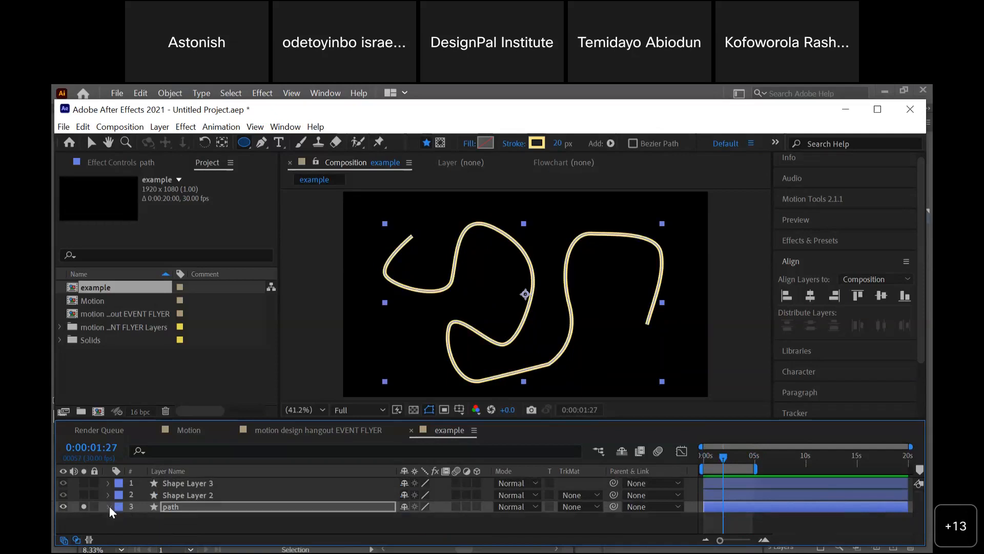
pyautogui.click(198, 495)
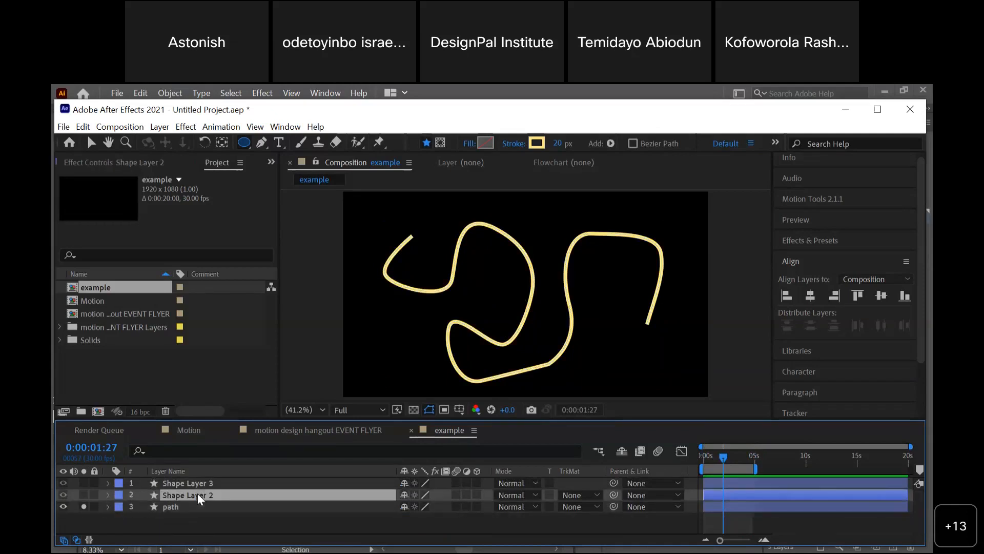
pyautogui.click(83, 495)
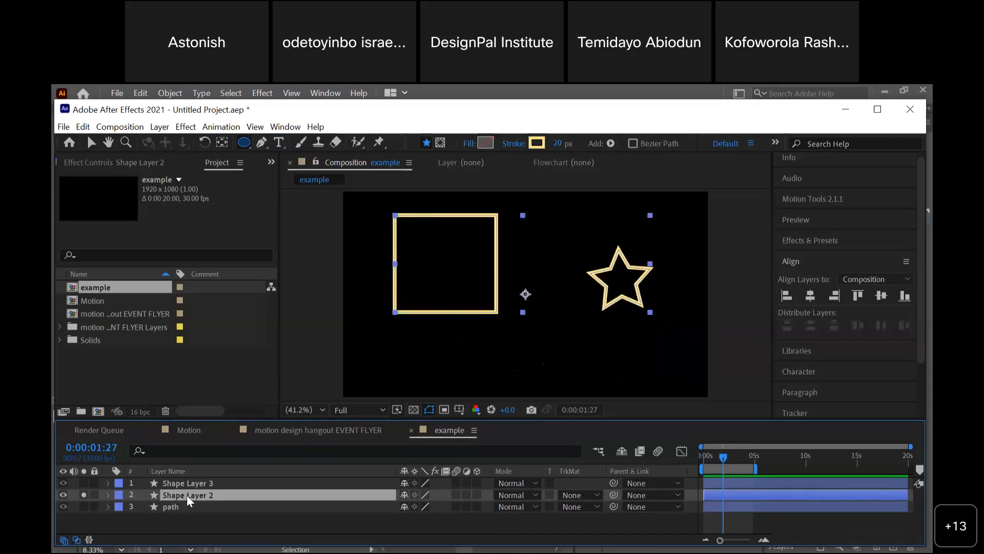
# - Add Trim Paths to Shape Layer 2's contents with the current time at 0 seconds, and expand its properties
pyautogui.click(705, 460)
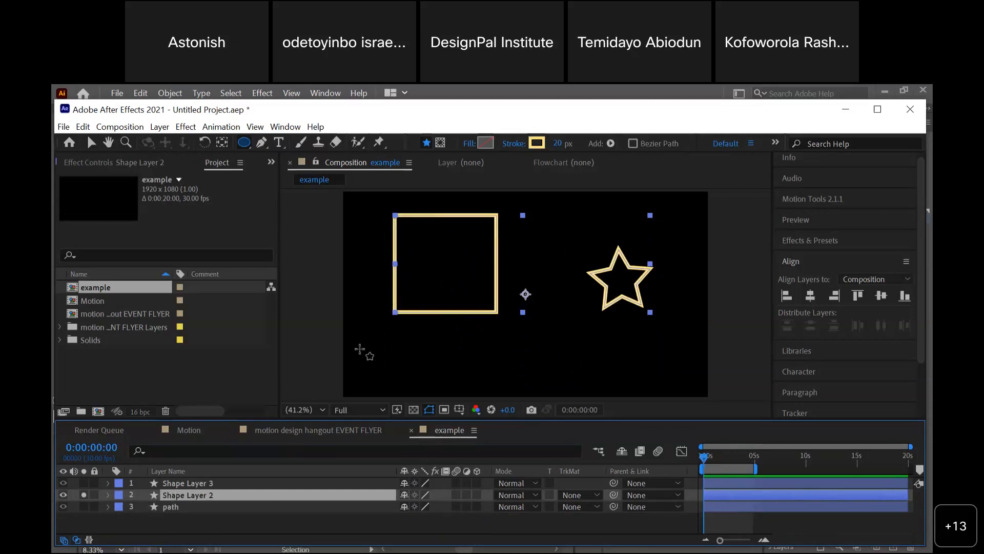
pyautogui.click(444, 100)
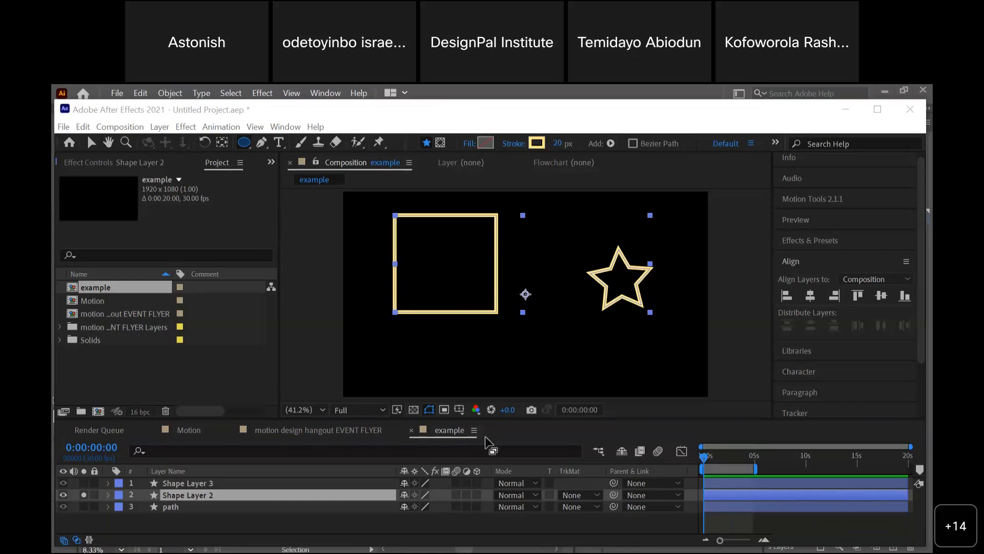
pyautogui.click(714, 456)
pyautogui.moveTo(714, 457); pyautogui.dragTo(703, 456)
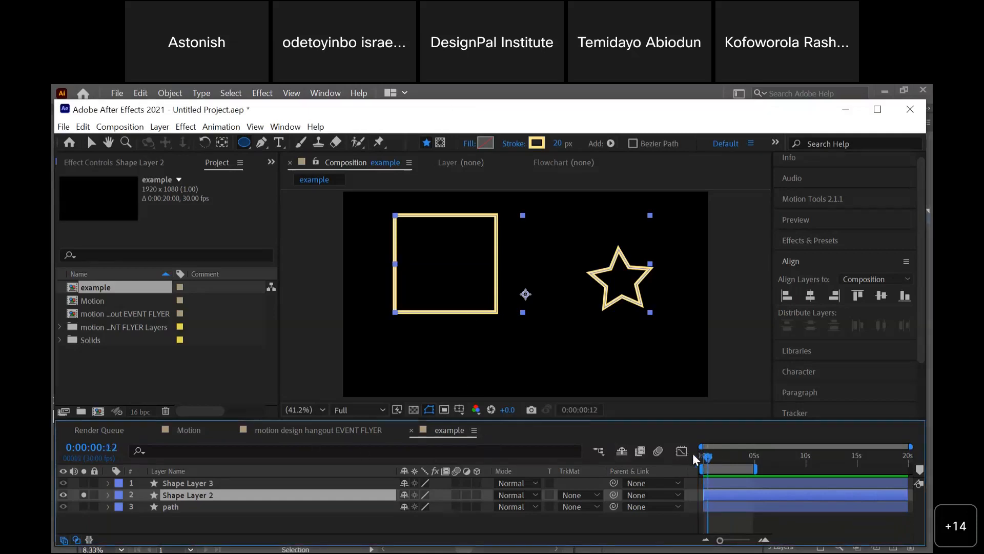
pyautogui.click(108, 493)
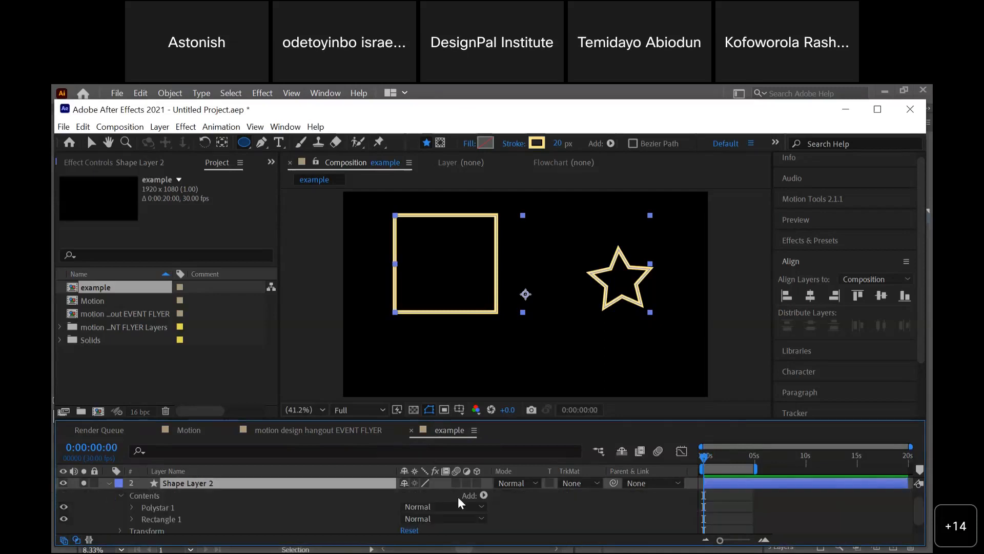
pyautogui.click(484, 496)
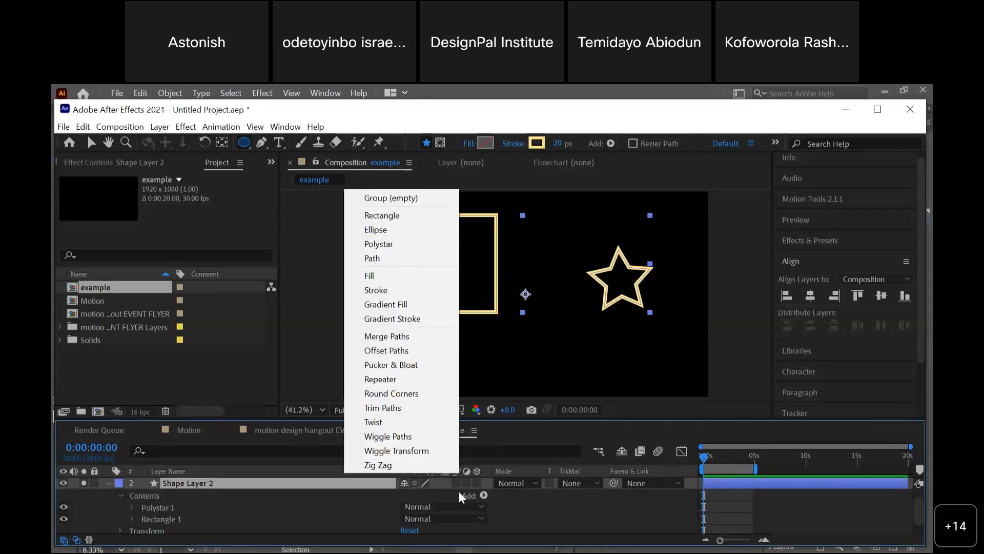
pyautogui.click(405, 410)
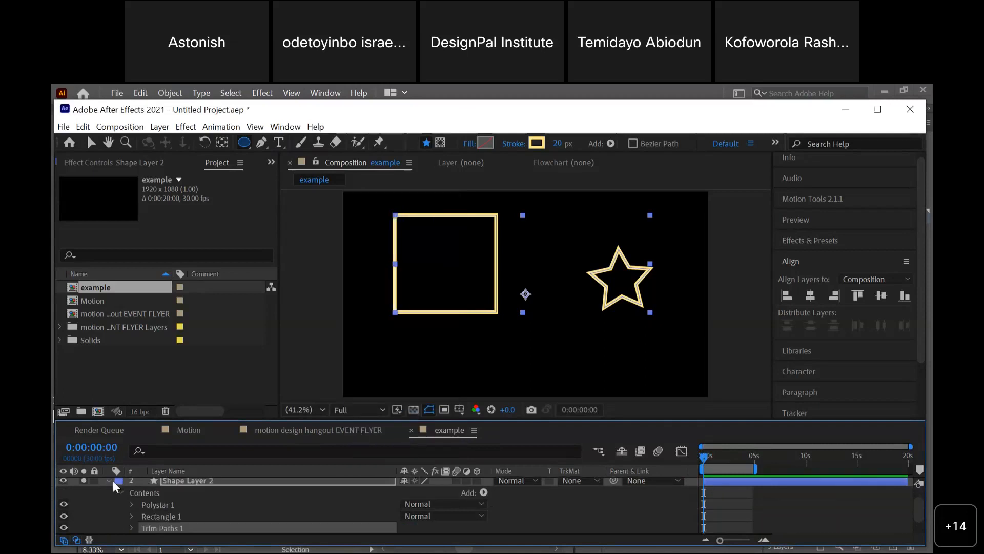
pyautogui.click(132, 528)
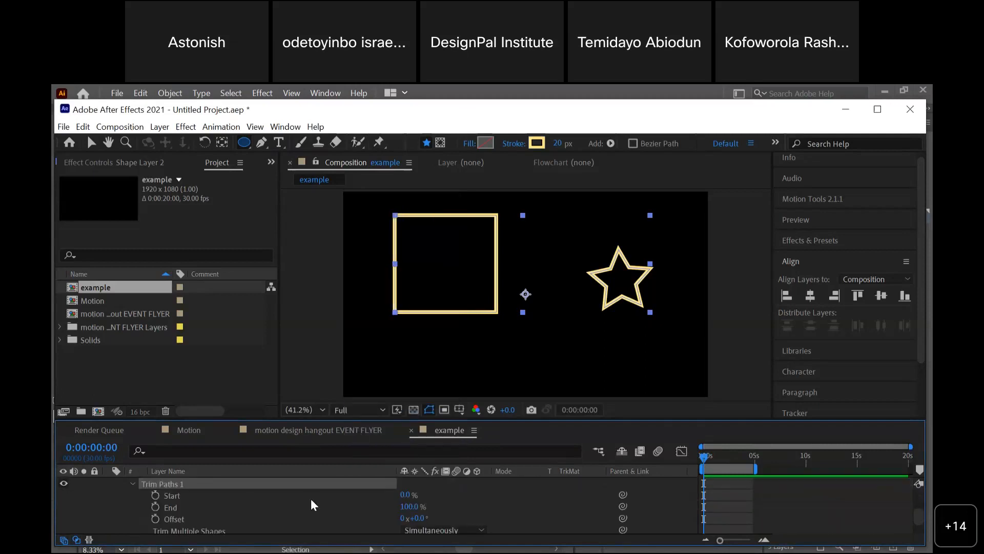
# - Keyframe Shape Layer 2's Trim Paths End from 100% at 0 seconds to 0% at 0:00:04:22, and preview the shapes
pyautogui.click(156, 507)
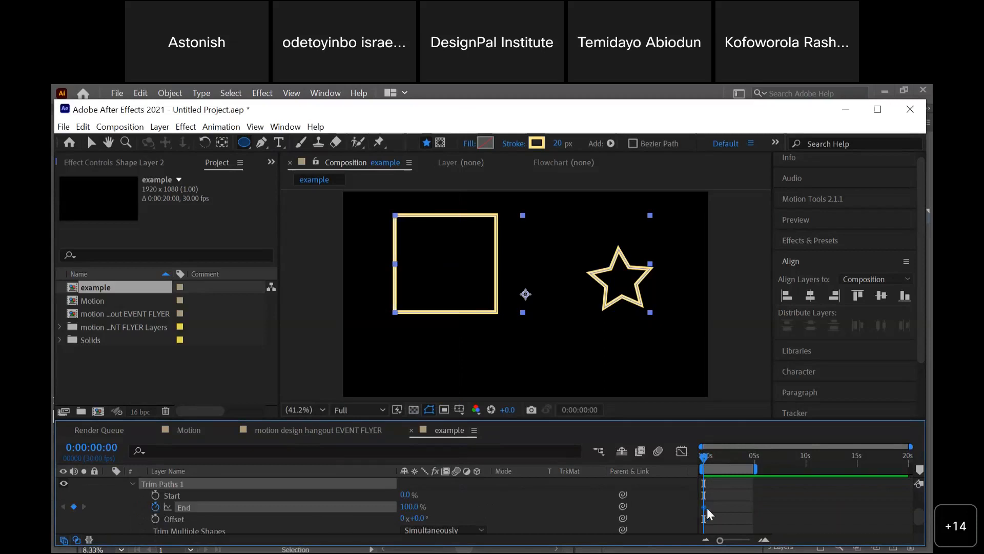
pyautogui.click(752, 457)
pyautogui.moveTo(417, 507); pyautogui.dragTo(298, 510)
pyautogui.press('space')
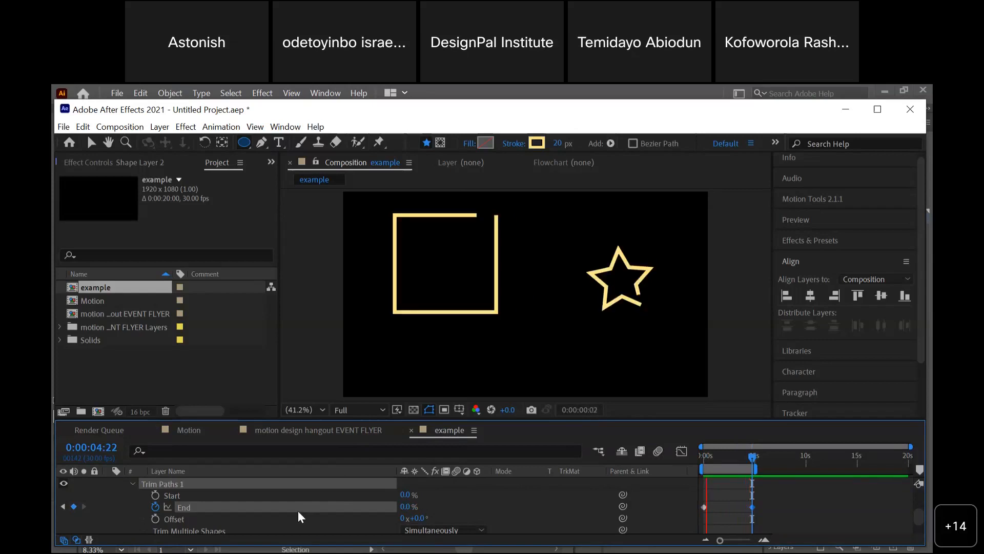
pyautogui.press('space')
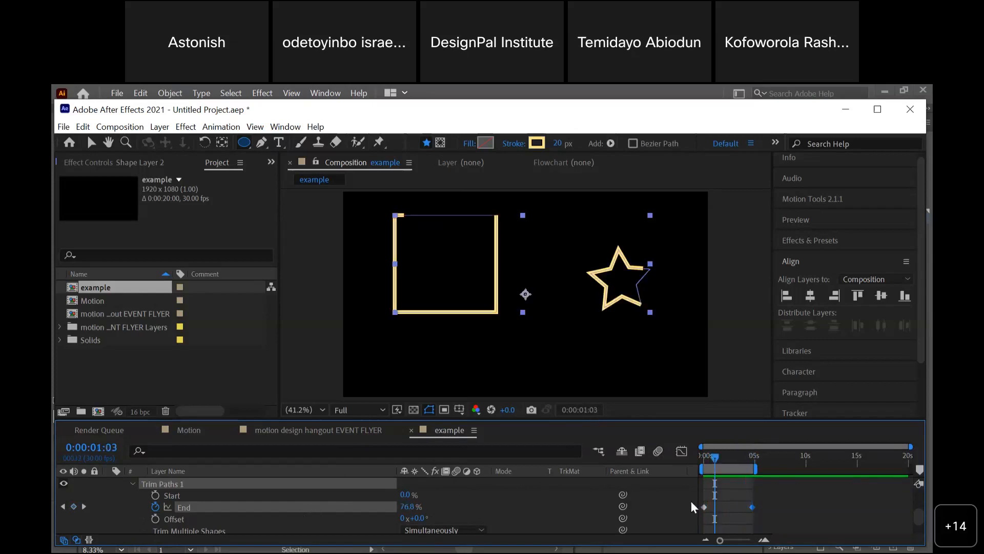
# - Move the second End keyframe earlier to about 3 seconds and check the partly trimmed shapes at frame 22
pyautogui.moveTo(755, 509)
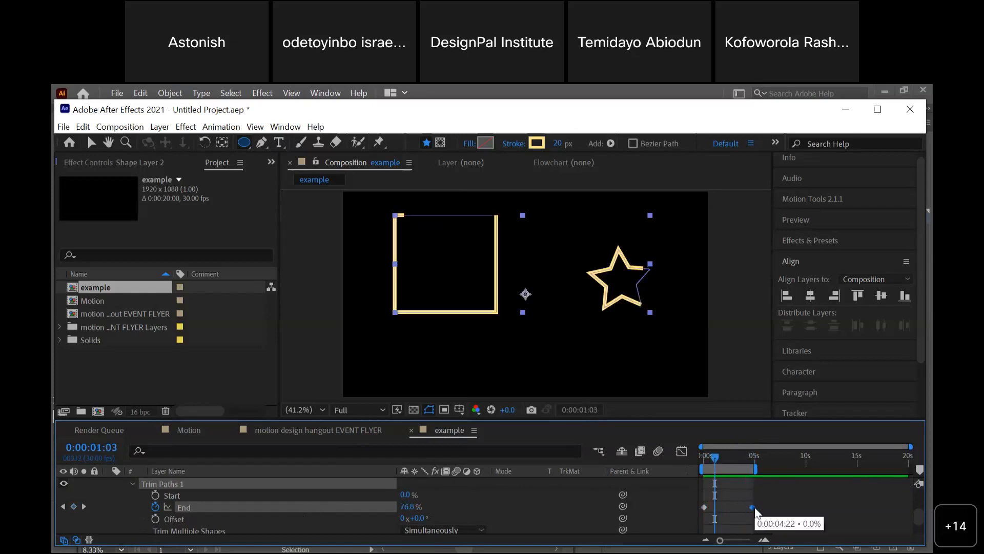
pyautogui.moveTo(749, 509); pyautogui.dragTo(737, 513)
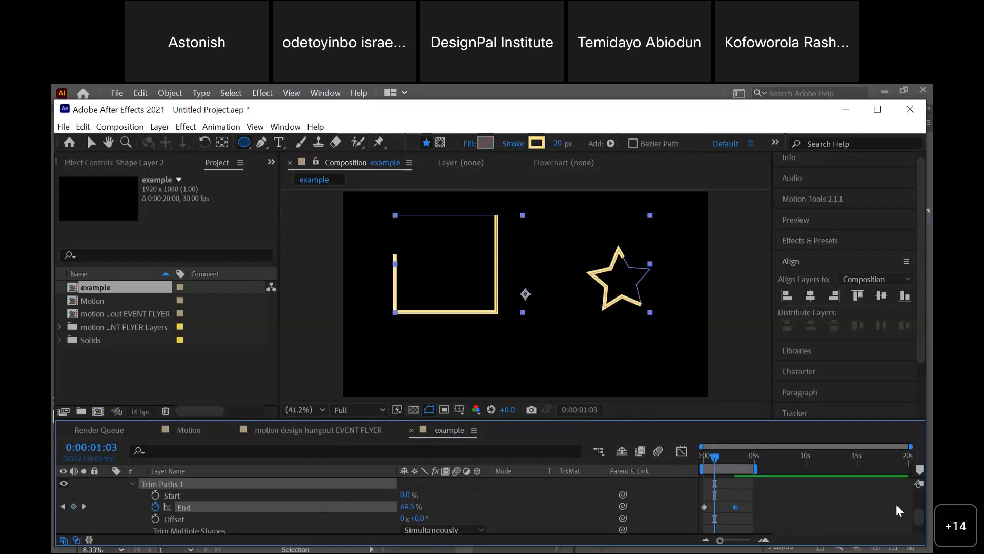
pyautogui.moveTo(717, 453)
pyautogui.mouseDown()
pyautogui.moveTo(689, 457)
pyautogui.moveTo(713, 452)
pyautogui.mouseUp()
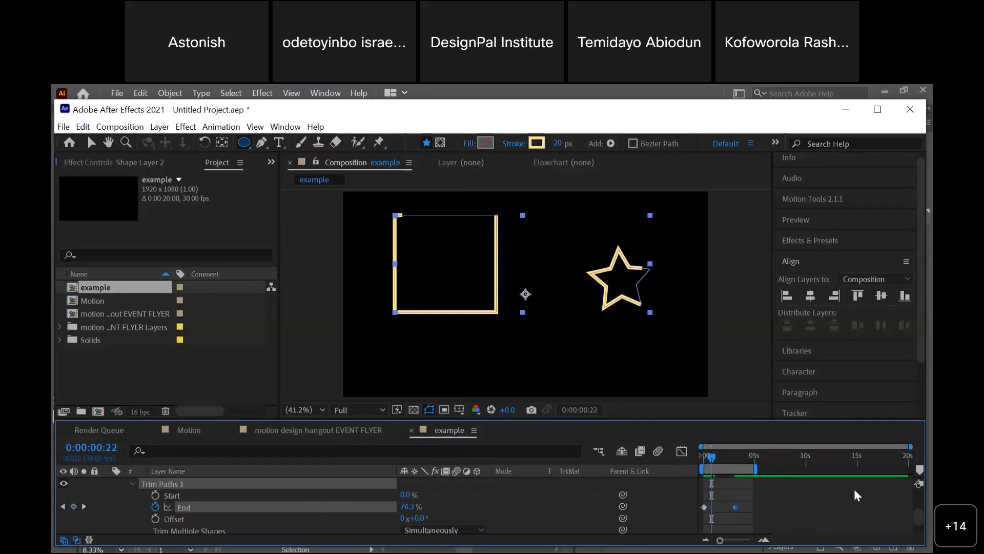
# - Review Shape Layer 2's contents and the shape attributes that can be added to it, with the Selection tool active
pyautogui.moveTo(924, 512); pyautogui.dragTo(924, 494)
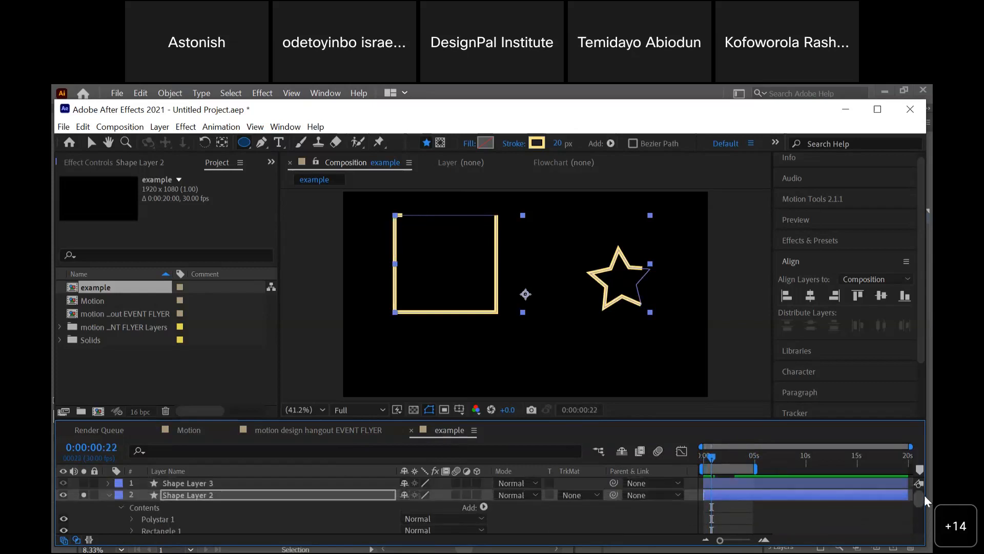
pyautogui.moveTo(922, 500); pyautogui.dragTo(900, 513)
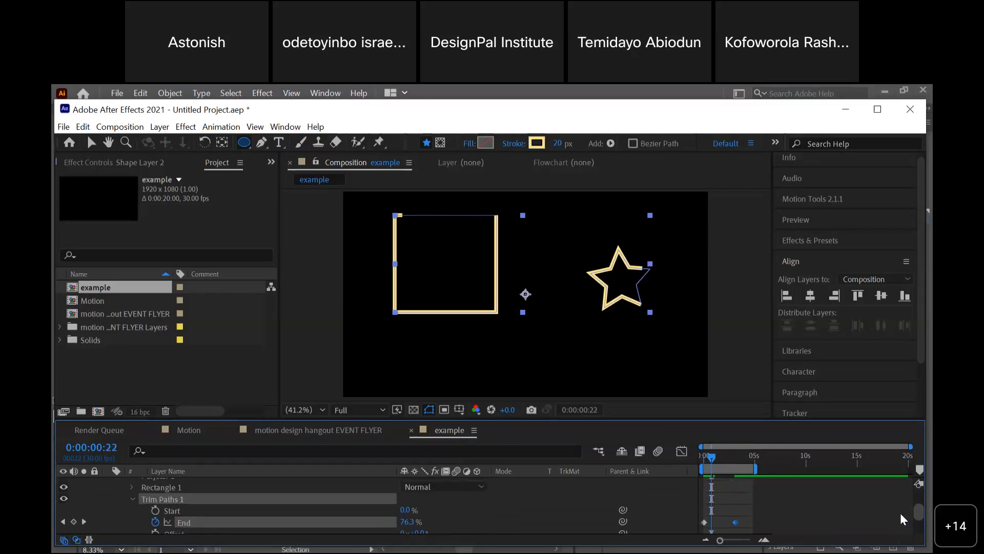
pyautogui.scroll(-1, 899, 513)
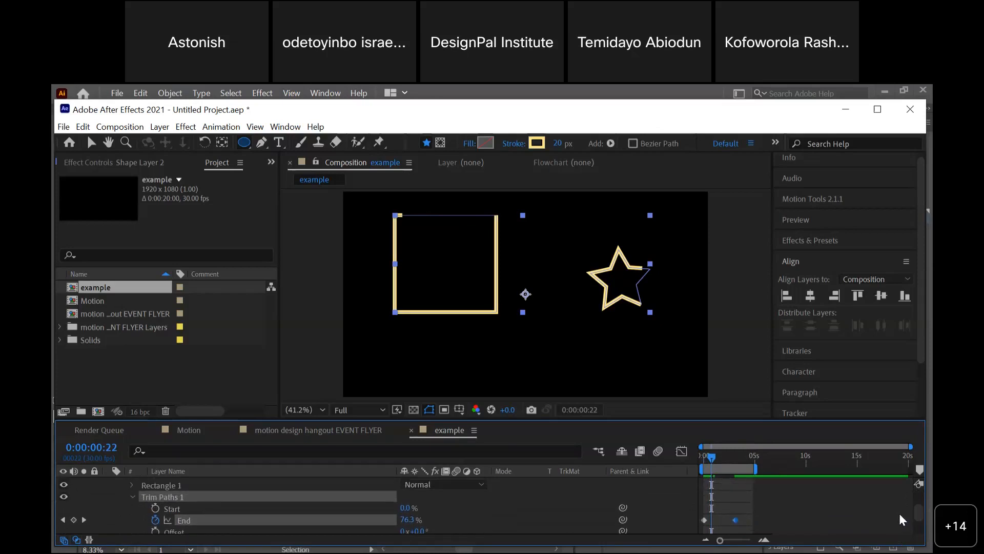
pyautogui.click(95, 143)
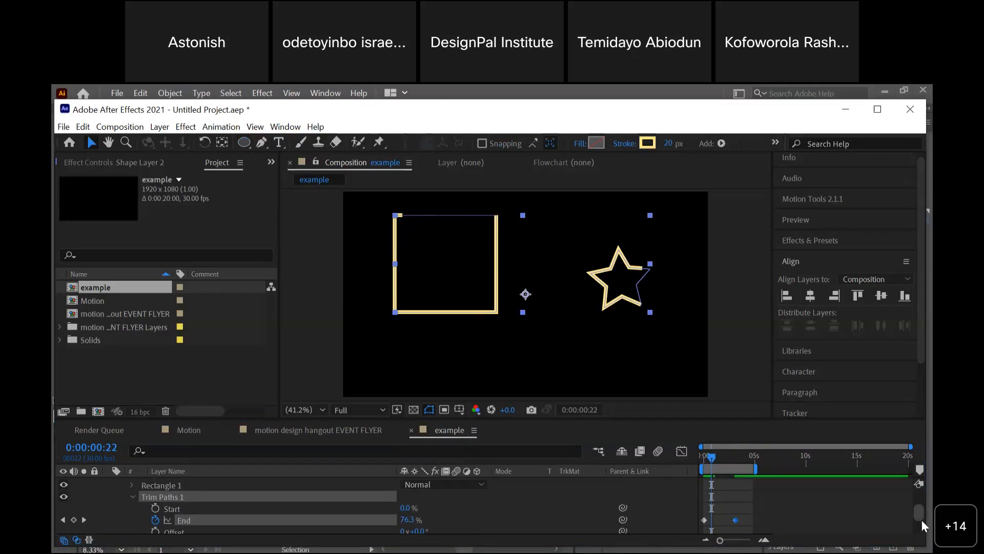
pyautogui.moveTo(922, 512); pyautogui.dragTo(603, 499)
pyautogui.click(486, 499)
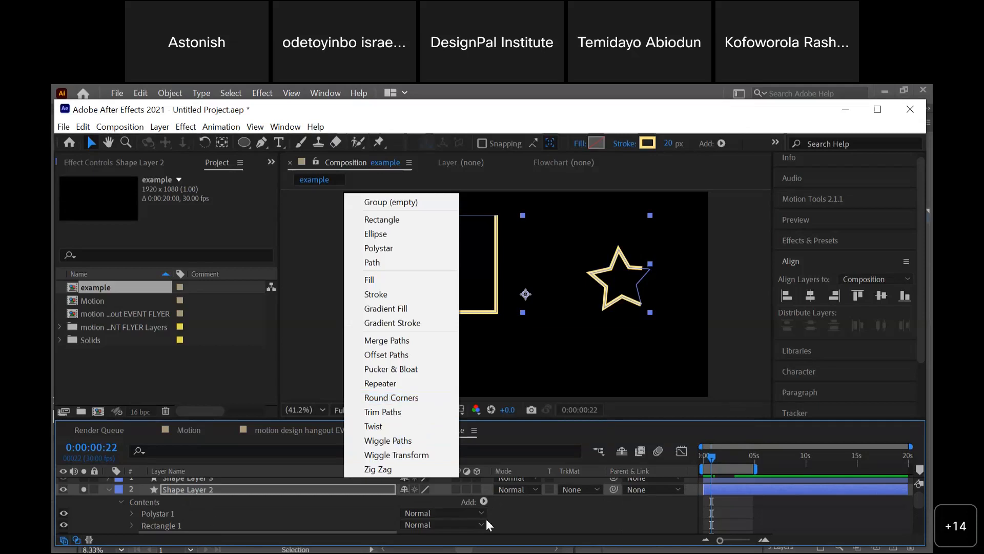
pyautogui.moveTo(920, 501)
pyautogui.mouseDown()
pyautogui.moveTo(917, 524)
pyautogui.moveTo(921, 508)
pyautogui.mouseUp()
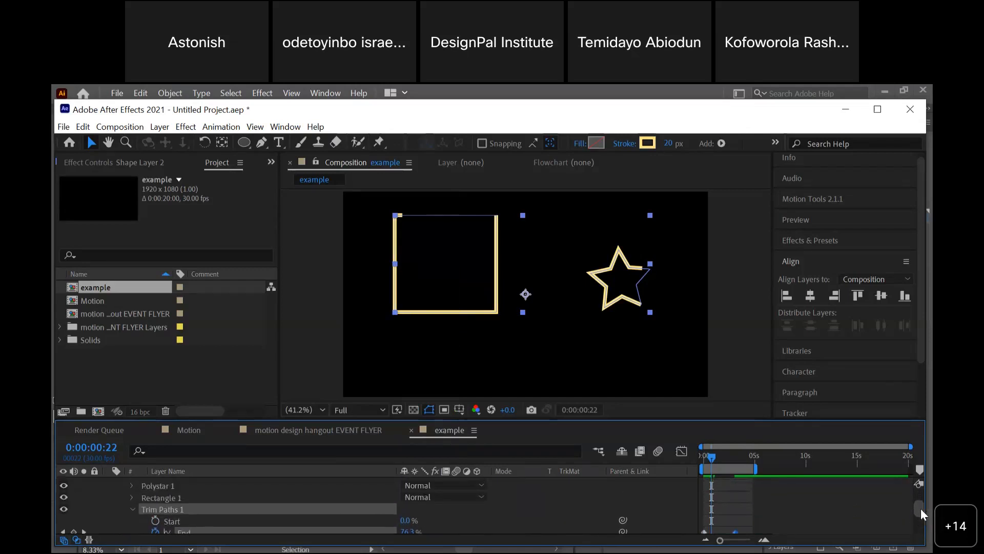
# - Expand Rectangle 1 and its Stroke 1 properties as far as the Line Cap and Line Join settings
pyautogui.click(131, 496)
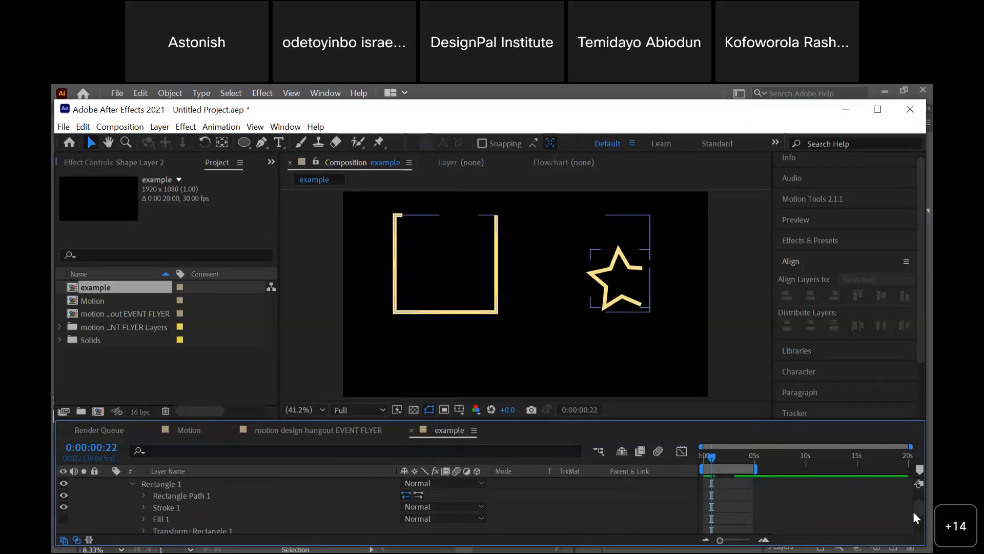
pyautogui.moveTo(918, 504); pyautogui.dragTo(917, 505)
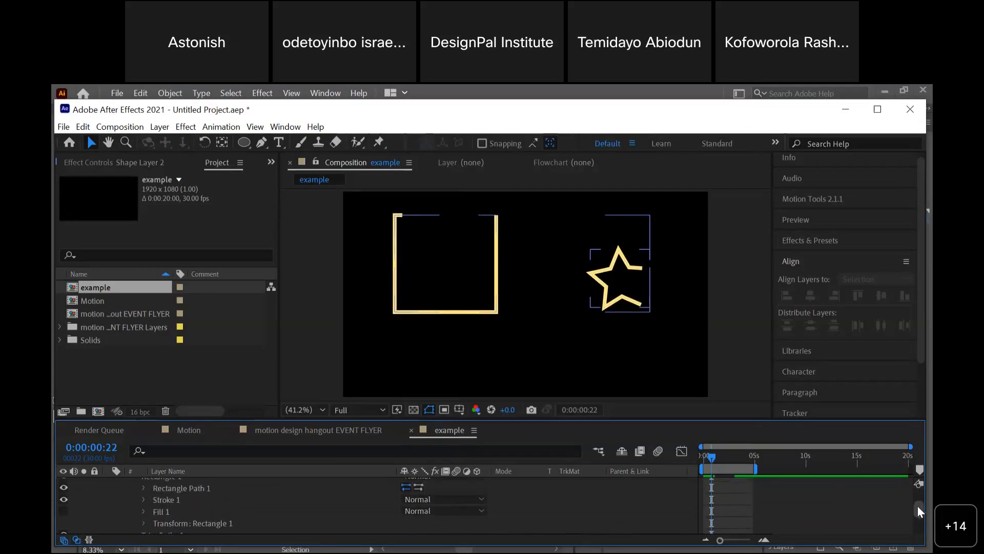
pyautogui.click(145, 503)
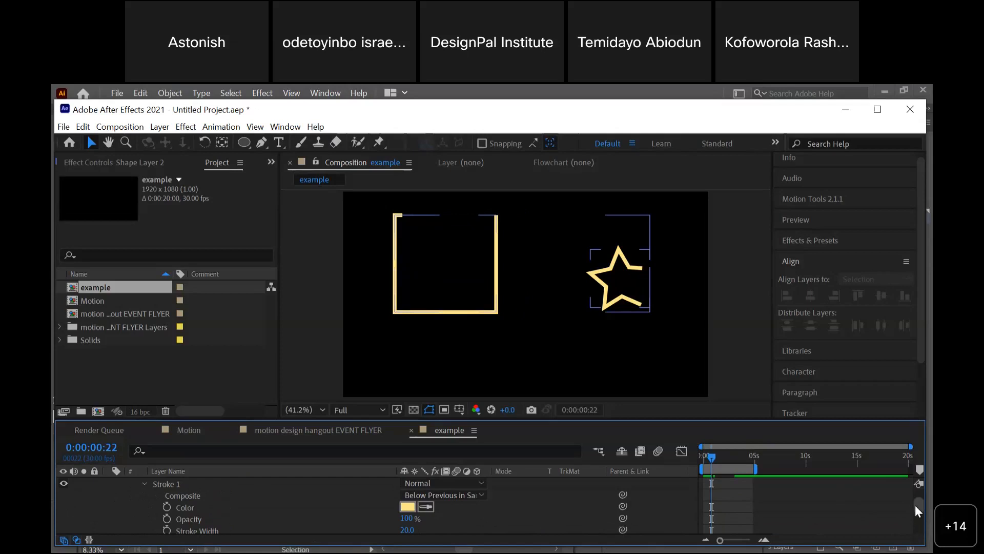
pyautogui.moveTo(915, 506); pyautogui.dragTo(914, 509)
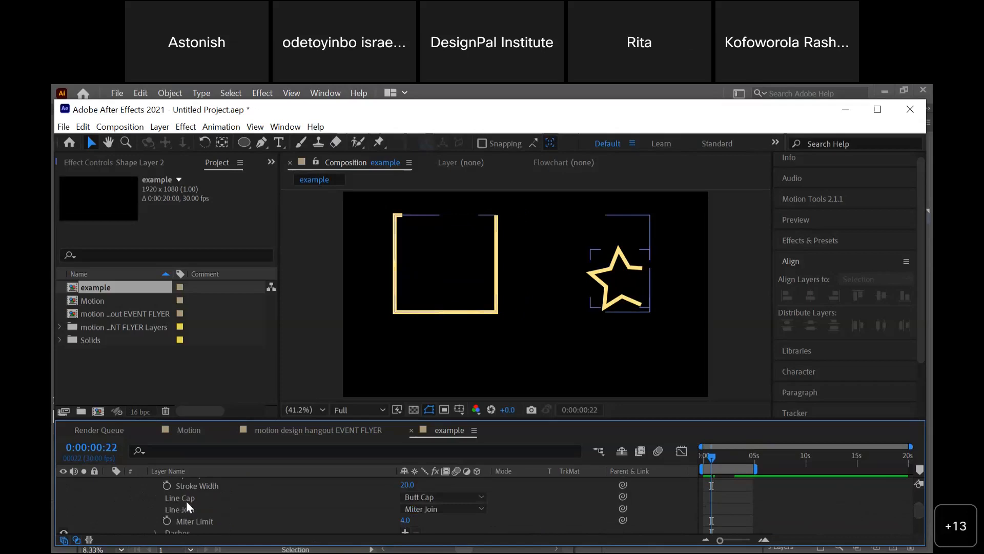
# - Set the Line Cap of Rectangle 1's stroke to Round Cap and check the partly trimmed line at 0:00:02:21
pyautogui.click(450, 497)
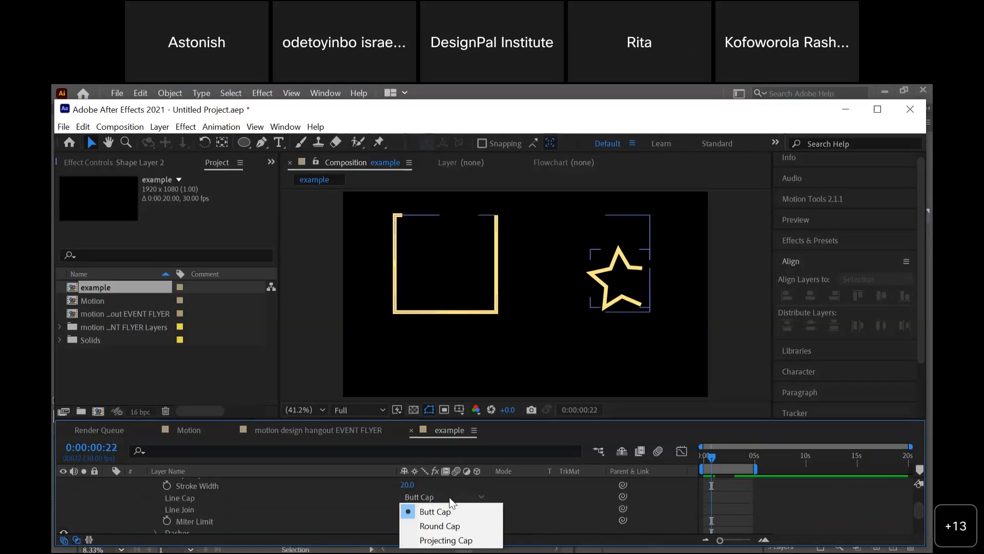
pyautogui.click(441, 521)
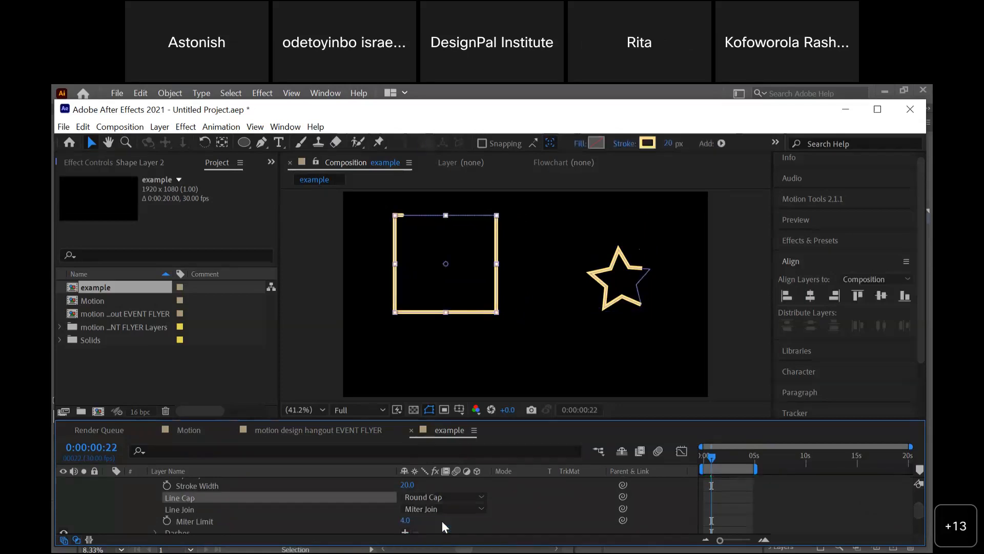
pyautogui.moveTo(719, 459); pyautogui.dragTo(730, 457)
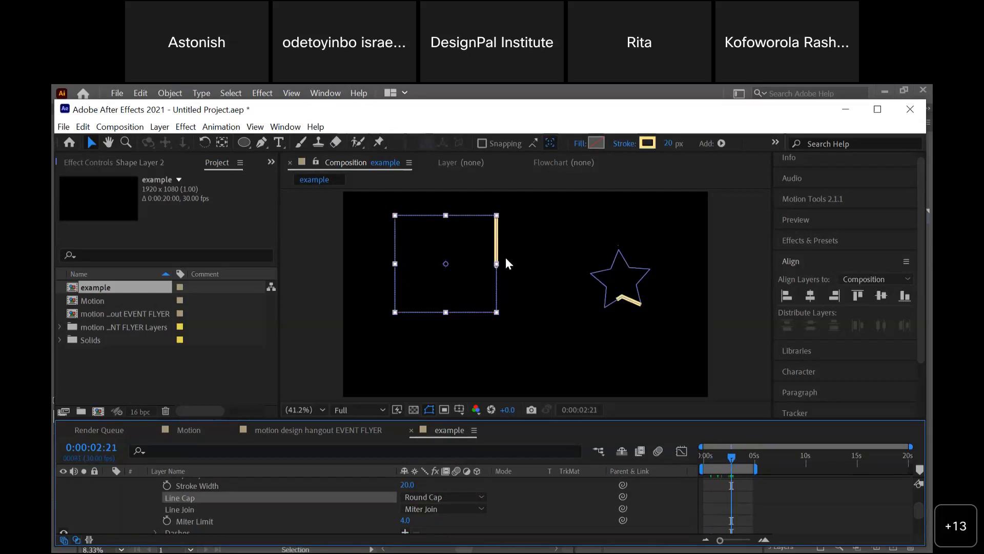
# - Set the Line Join of Rectangle 1's stroke to Round Join and preview the trim animation around its corners
pyautogui.click(435, 509)
pyautogui.click(447, 481)
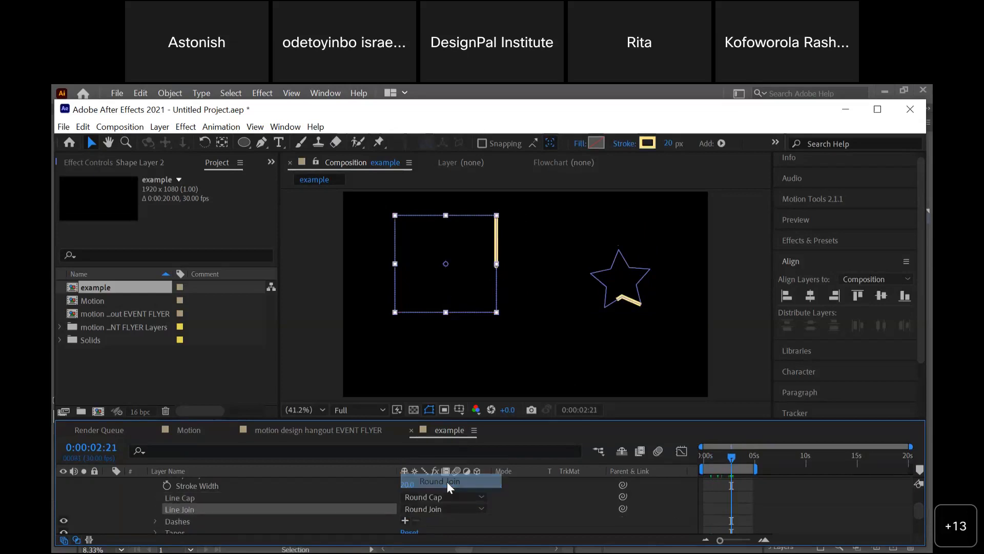
pyautogui.moveTo(718, 460)
pyautogui.mouseDown()
pyautogui.moveTo(706, 459)
pyautogui.moveTo(729, 461)
pyautogui.mouseUp()
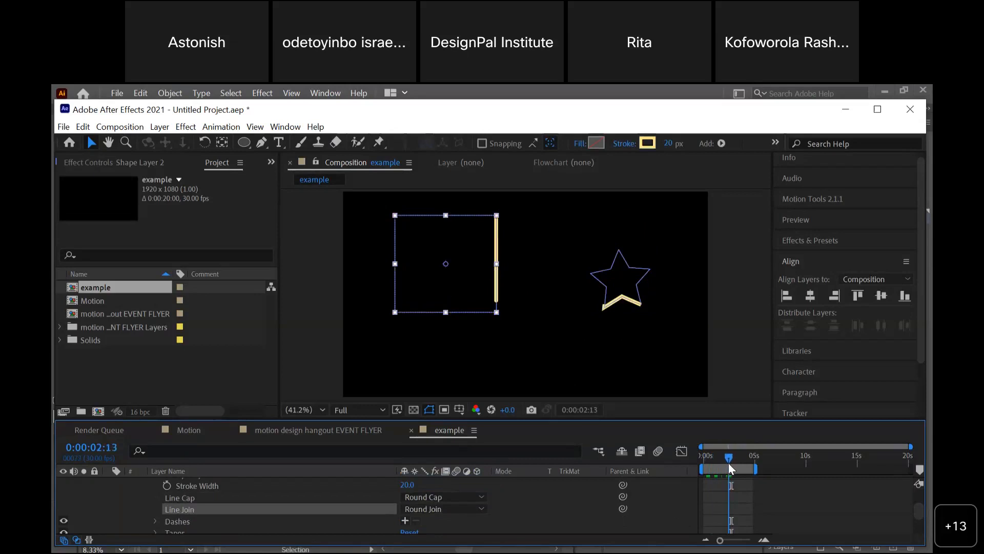
pyautogui.moveTo(725, 461); pyautogui.dragTo(705, 455)
pyautogui.press('space')
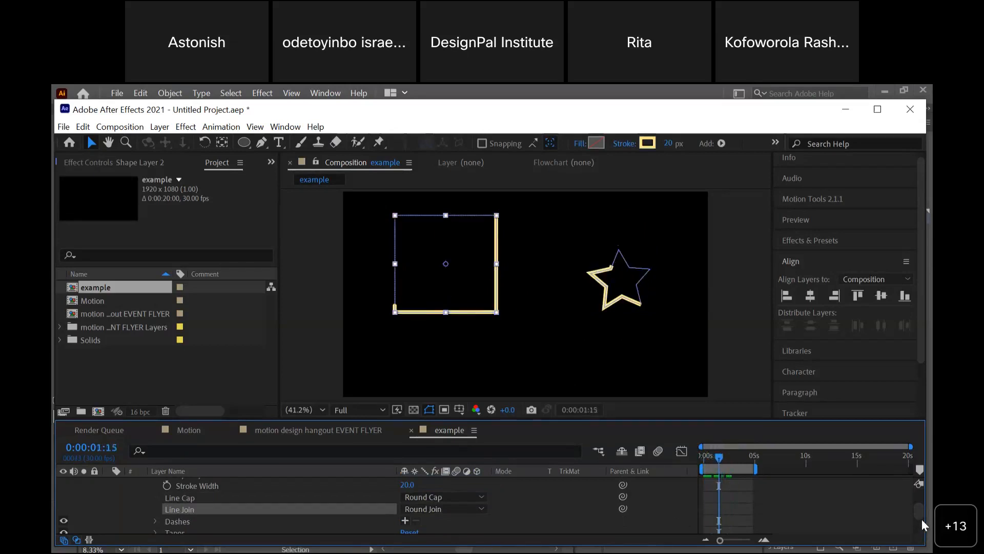
# - Add a Round Corners attribute to Rectangle 1 and return the playhead to 0 seconds
pyautogui.scroll(6, 921, 512)
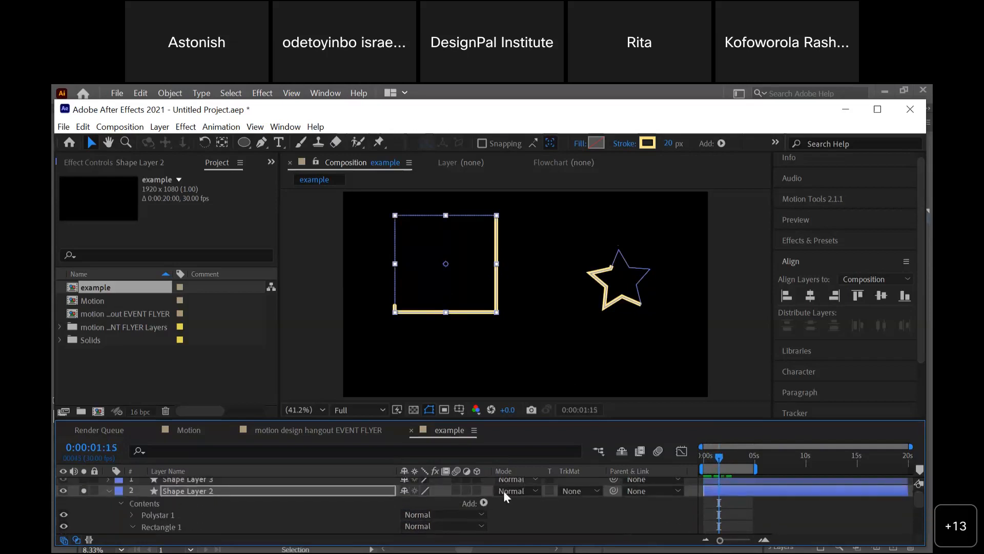
pyautogui.click(484, 503)
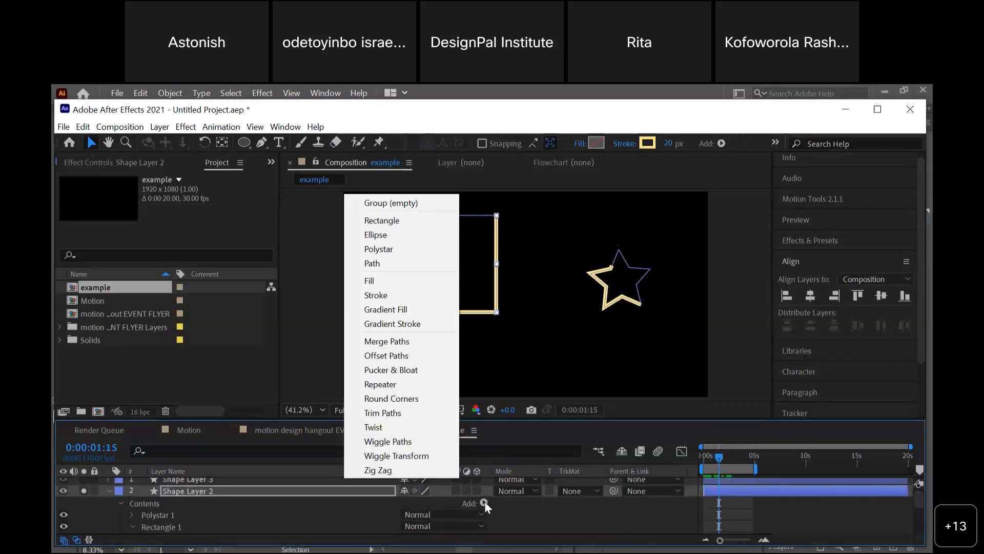
pyautogui.click(446, 402)
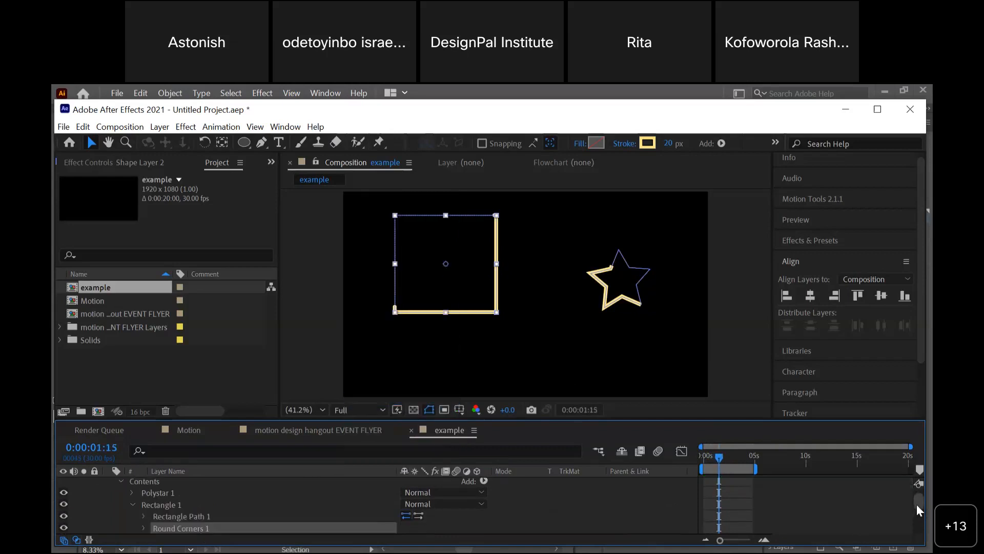
pyautogui.moveTo(916, 503); pyautogui.dragTo(915, 508)
pyautogui.moveTo(736, 459); pyautogui.dragTo(678, 463)
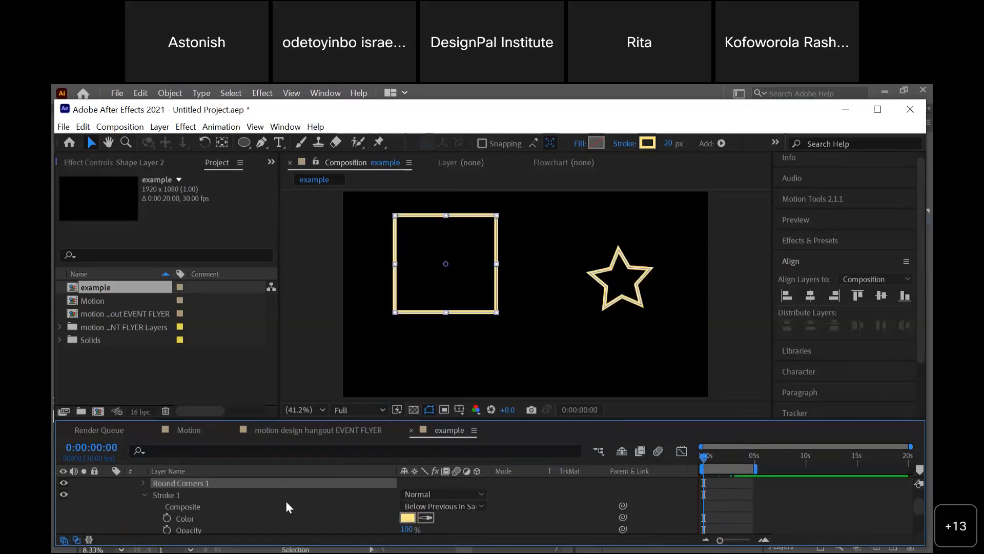
# - Set the Round Corners radius to 98, play the animation and inspect the rounded stroke at 0:00:02:09
pyautogui.click(143, 484)
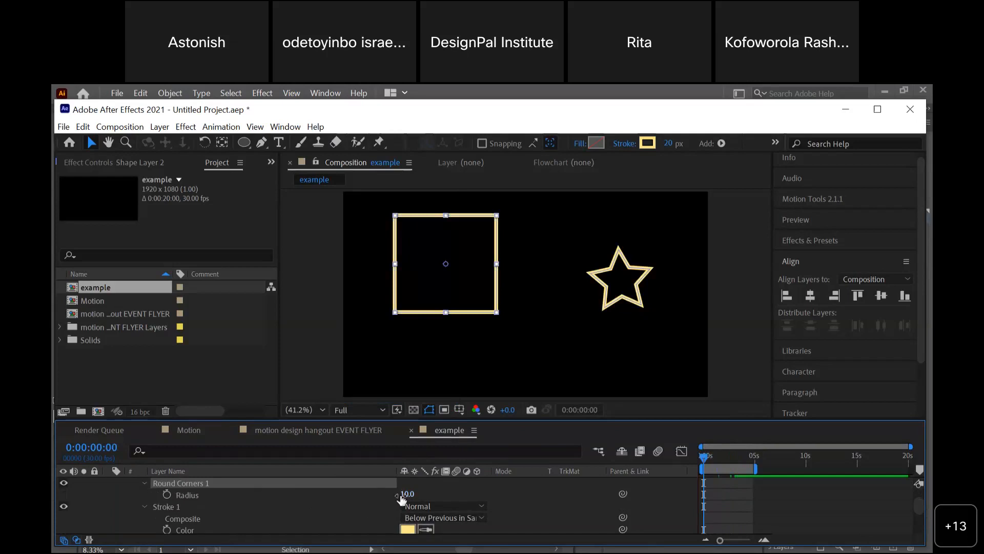
pyautogui.moveTo(406, 494); pyautogui.dragTo(437, 493)
pyautogui.moveTo(716, 454); pyautogui.dragTo(656, 466)
pyautogui.press('space')
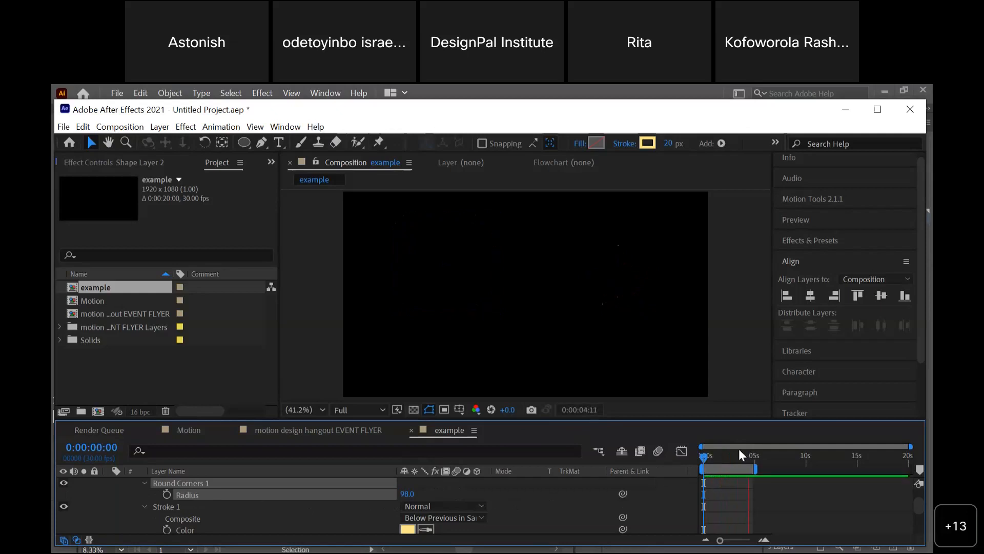
pyautogui.press('space')
pyautogui.moveTo(728, 452)
pyautogui.mouseDown()
pyautogui.moveTo(715, 460)
pyautogui.moveTo(726, 457)
pyautogui.mouseUp()
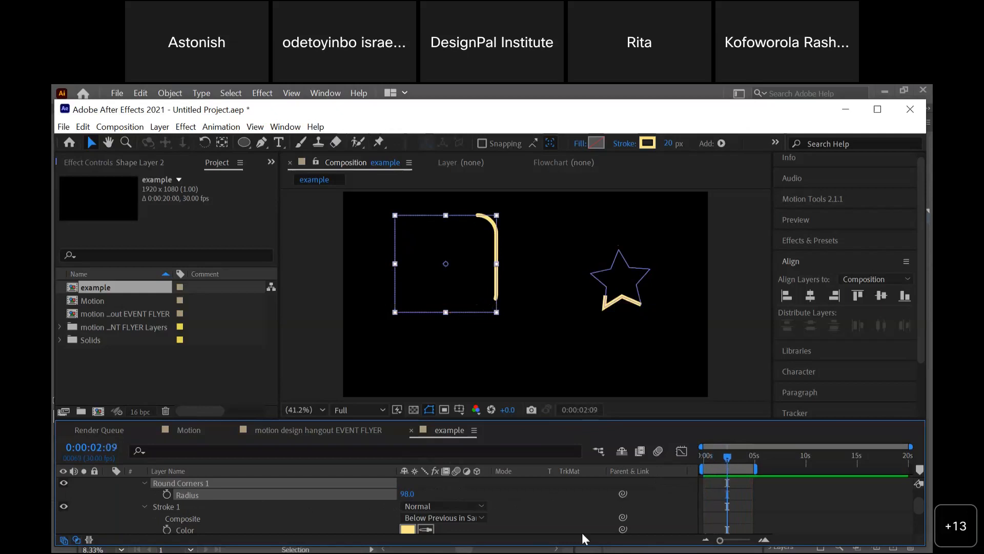
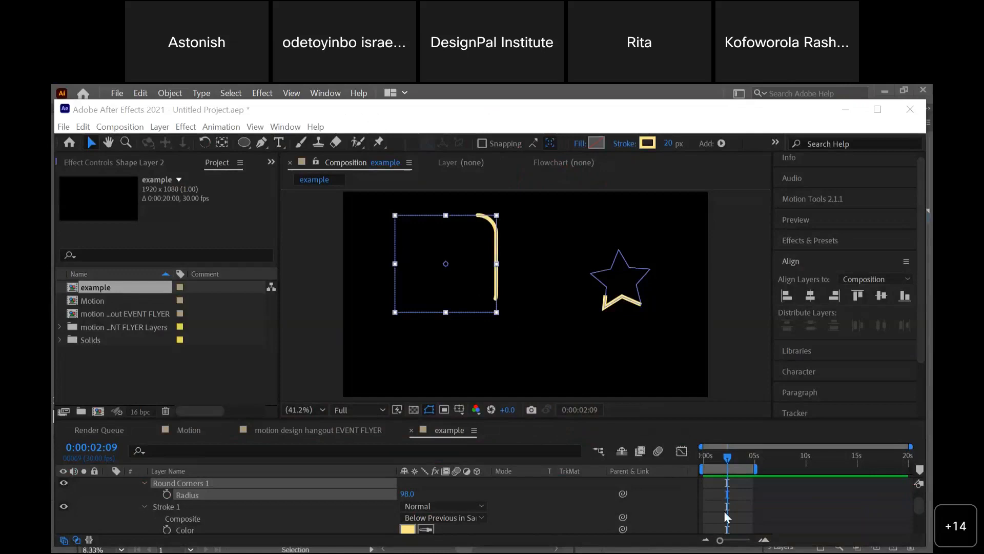
# - Switch to File Explorer, open the Announcement Square Size video from the 2021 folder and watch its logo and date-box animation
pyautogui.hotkey('alt', 'Tab')
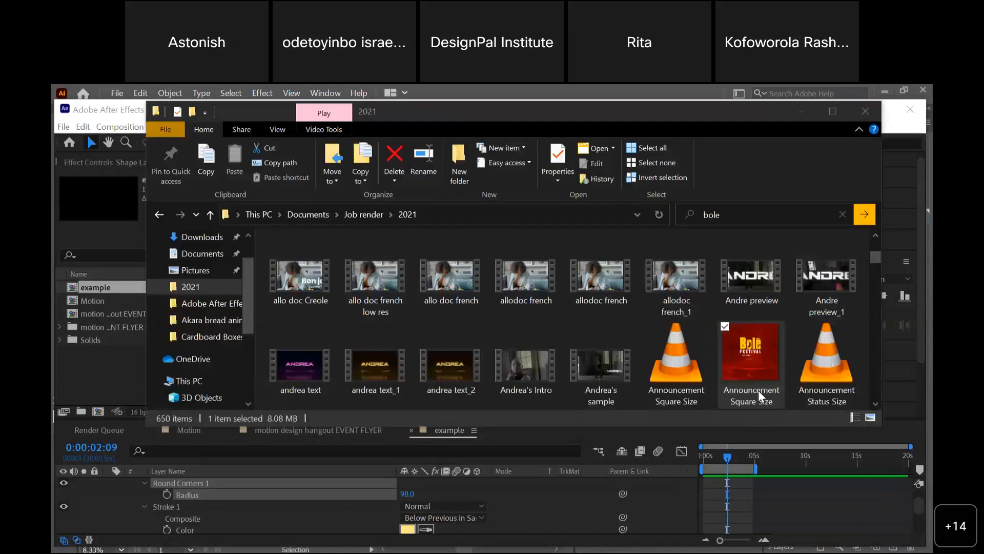
pyautogui.moveTo(757, 375); pyautogui.dragTo(588, 438)
pyautogui.press('Return')
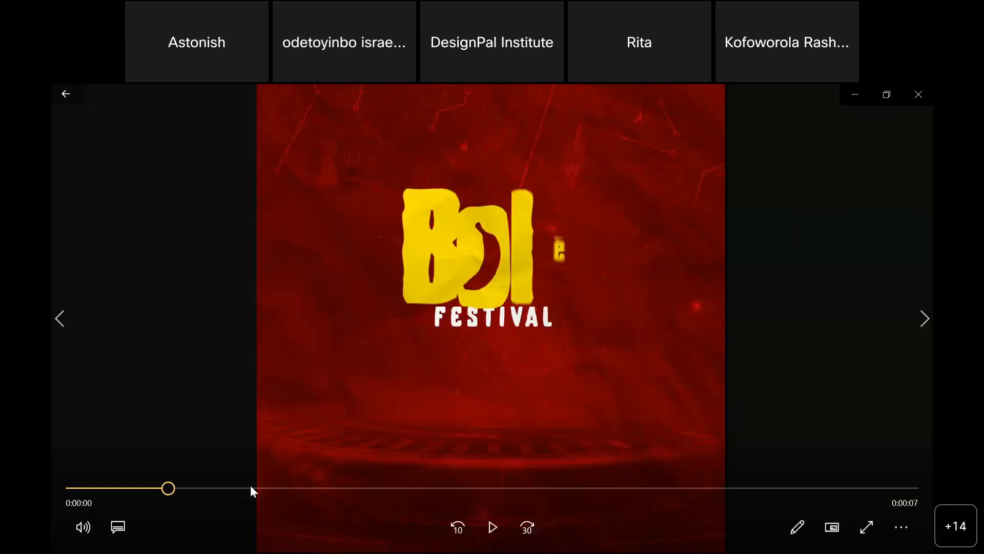
pyautogui.click(213, 488)
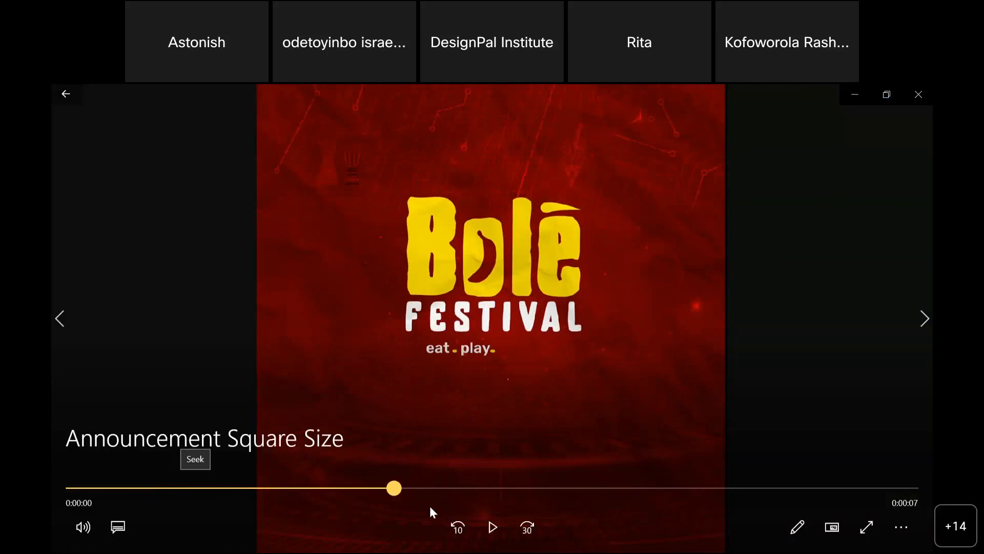
pyautogui.click(176, 488)
pyautogui.moveTo(171, 510); pyautogui.dragTo(51, 518)
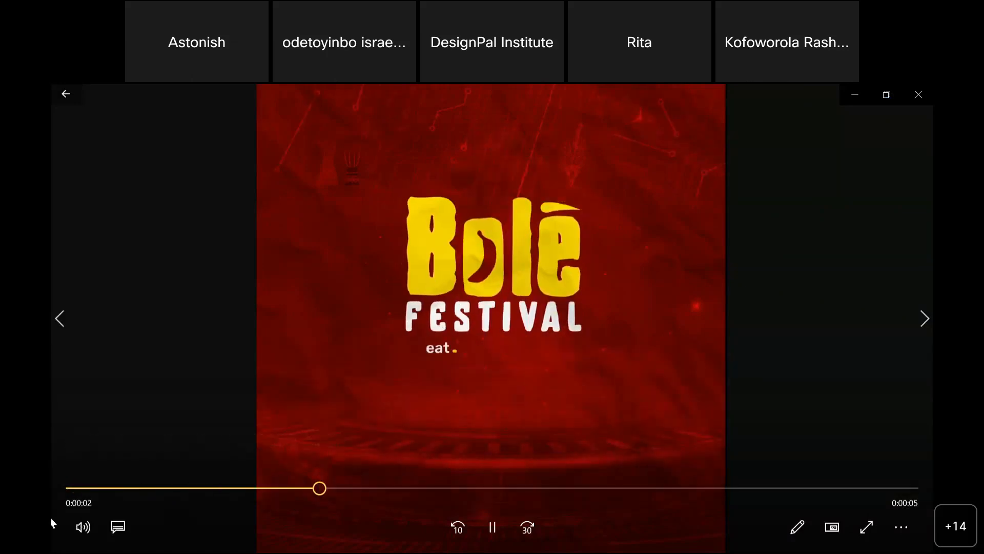
pyautogui.press('space')
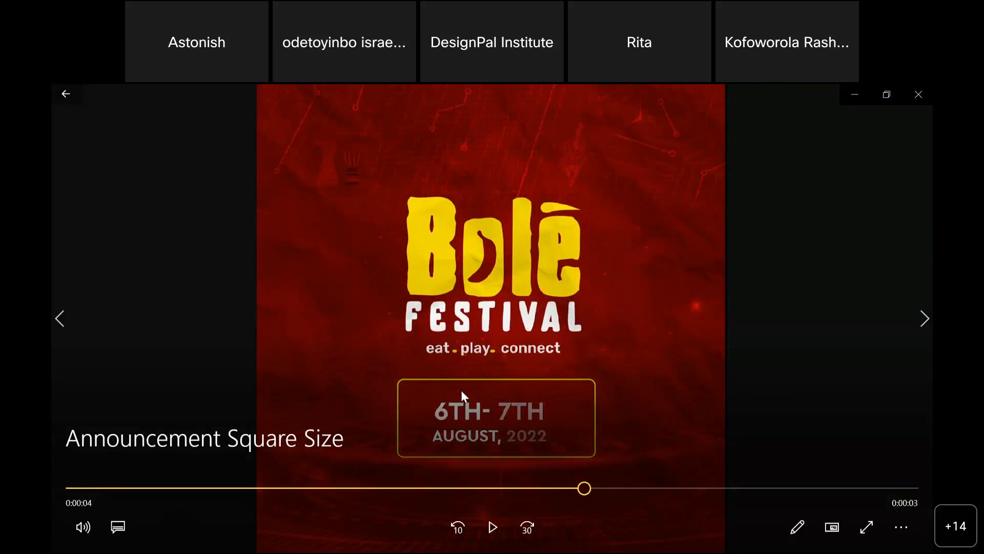
# - Replay the video's section in which the outlined date box appears and pause at about 5 seconds
pyautogui.moveTo(574, 484); pyautogui.dragTo(693, 492)
pyautogui.moveTo(549, 492); pyautogui.dragTo(103, 499)
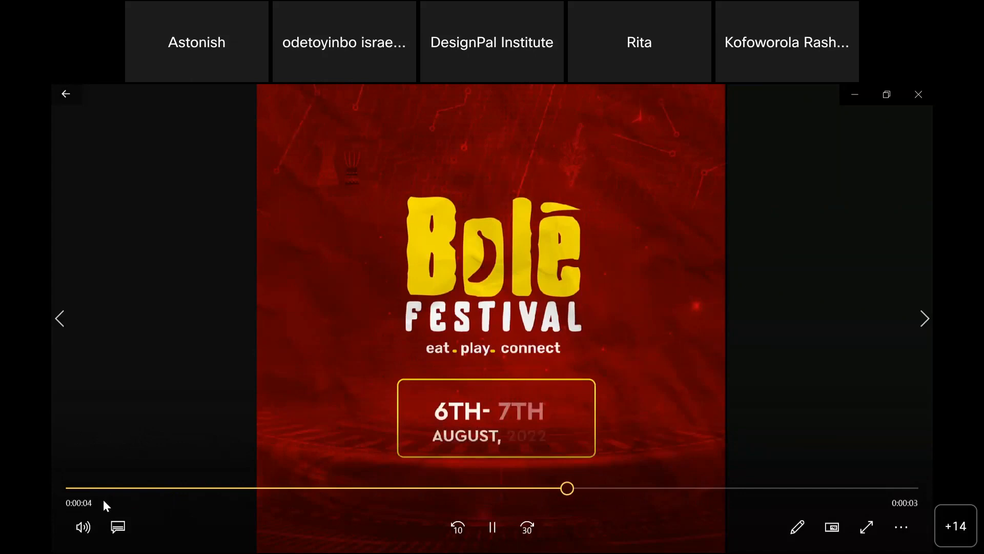
pyautogui.press('space')
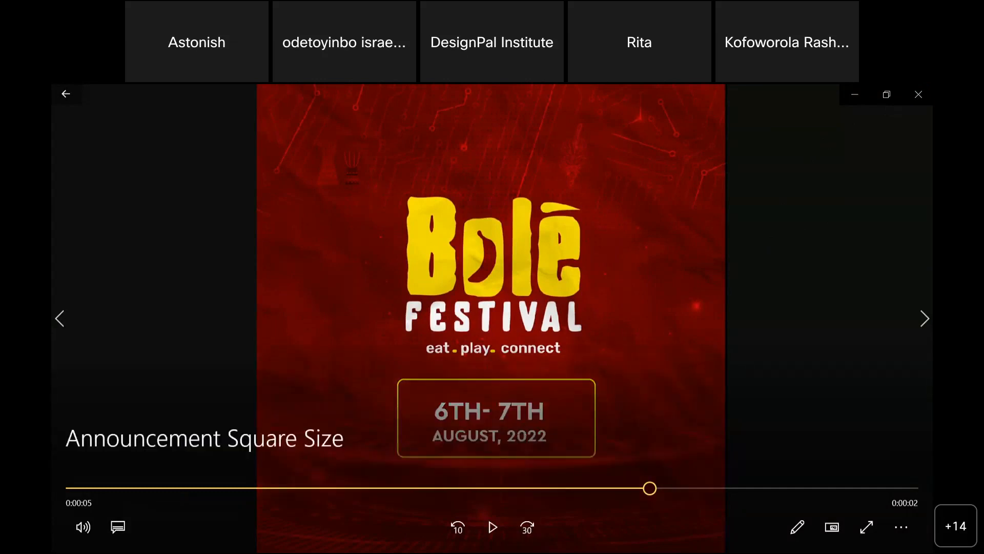
# - Switch back to File Explorer and browse the 2021 render folder as far as the greenspark logo reveal files
pyautogui.hotkey('alt', 'Tab')
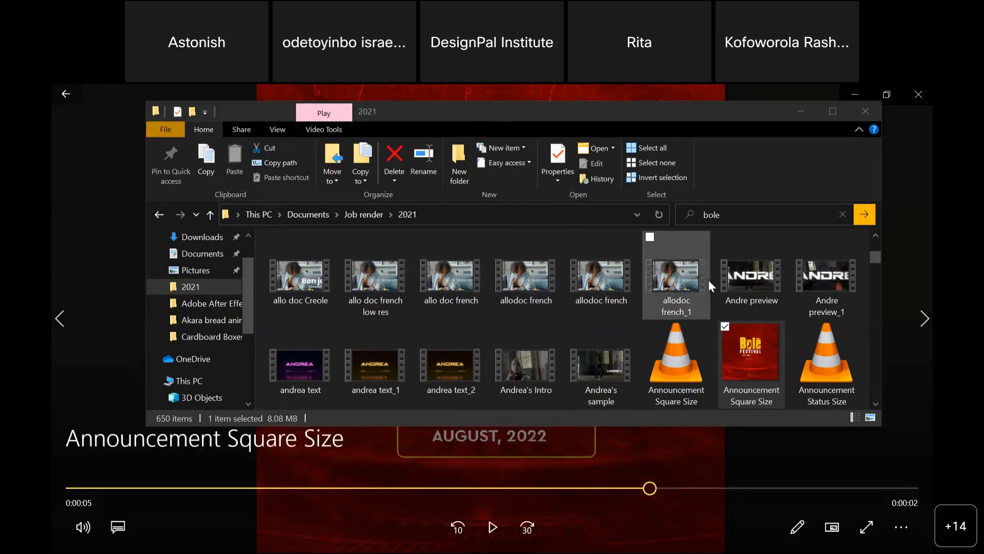
pyautogui.click(872, 402)
pyautogui.click(872, 403)
pyautogui.click(873, 403)
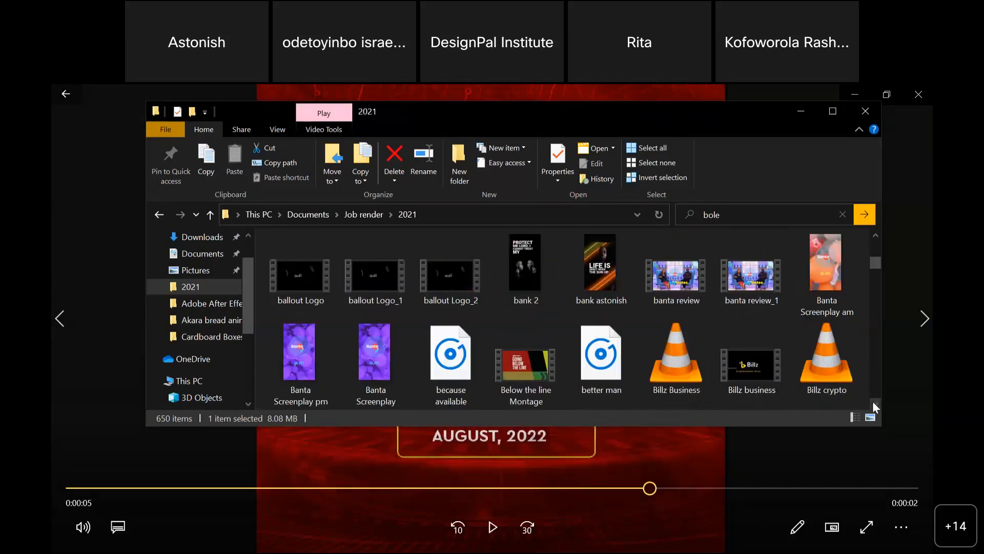
pyautogui.click(873, 402)
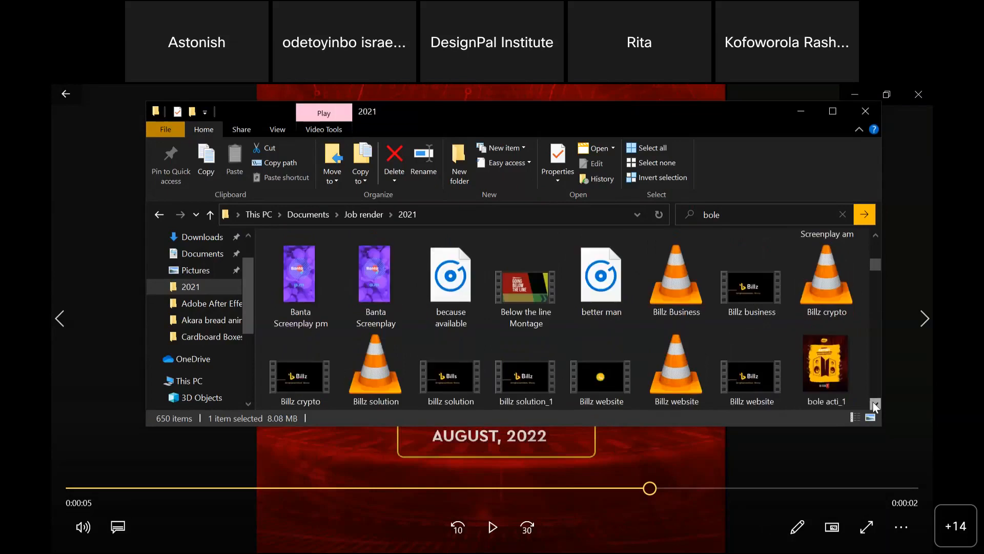
pyautogui.click(873, 403)
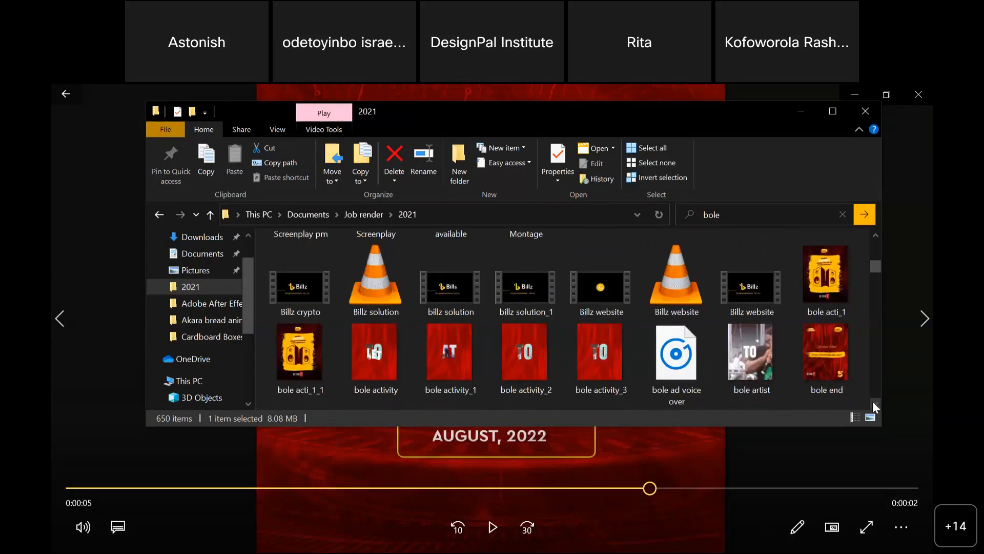
pyautogui.click(873, 402)
pyautogui.click(873, 402)
pyautogui.click(873, 403)
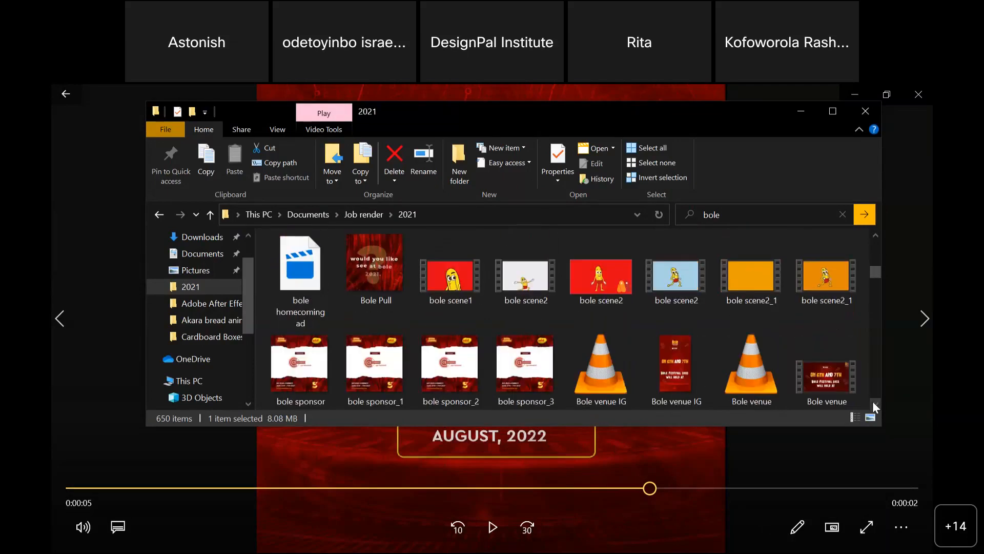
pyautogui.click(873, 402)
pyautogui.click(873, 403)
pyautogui.click(872, 402)
pyautogui.click(873, 403)
pyautogui.click(873, 403)
pyautogui.click(873, 402)
pyautogui.click(873, 402)
pyautogui.click(873, 402)
pyautogui.click(873, 403)
pyautogui.click(873, 402)
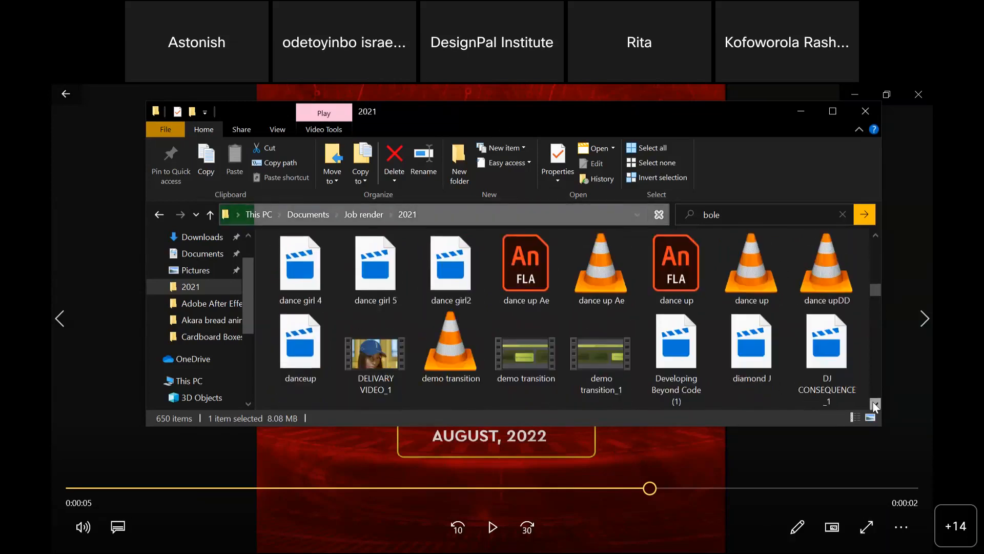
pyautogui.click(873, 402)
pyautogui.click(873, 402)
pyautogui.click(873, 402)
pyautogui.click(873, 402)
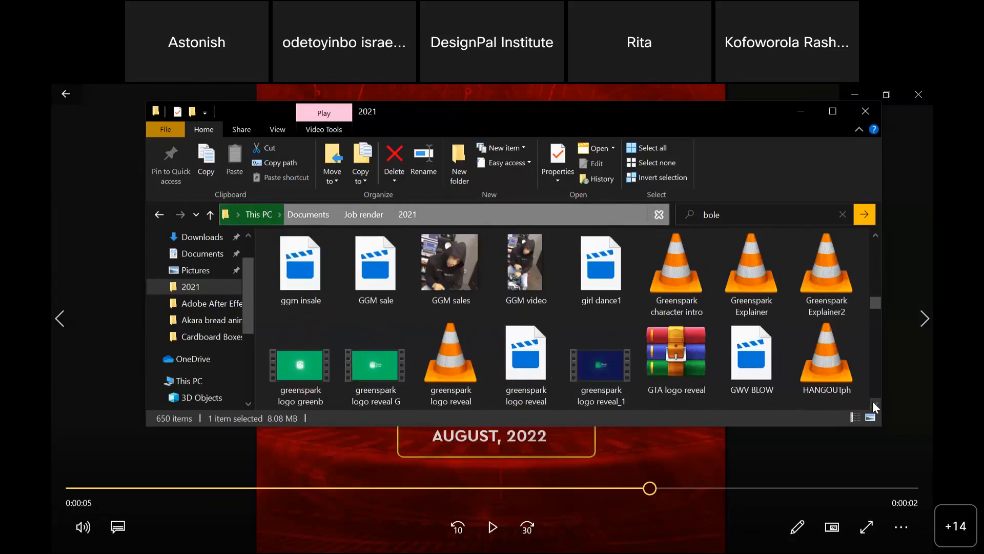
pyautogui.click(873, 403)
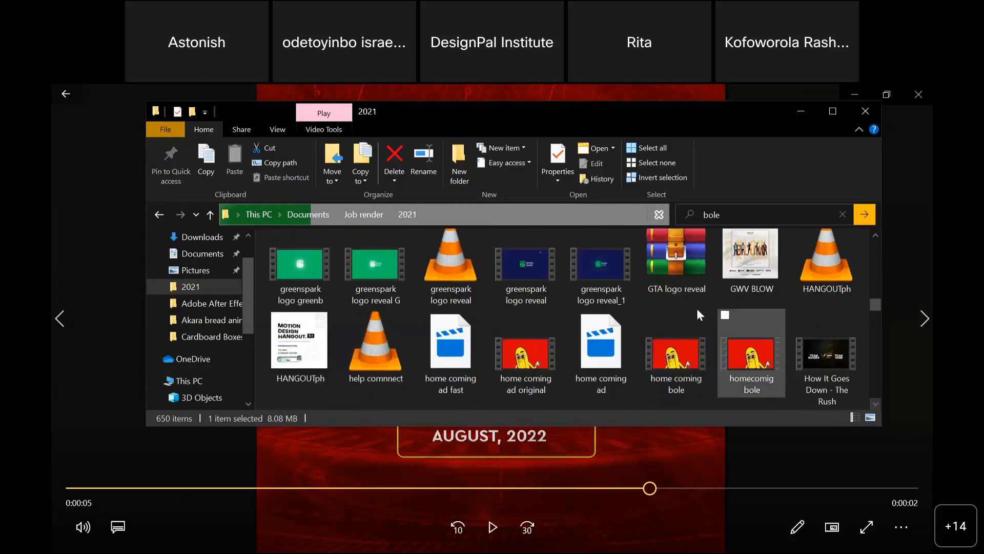
# - Open the greenspark logo reveal_1 video, replay it and examine the logo and text reveal, and close the player
pyautogui.click(600, 276)
pyautogui.doubleClick(601, 275)
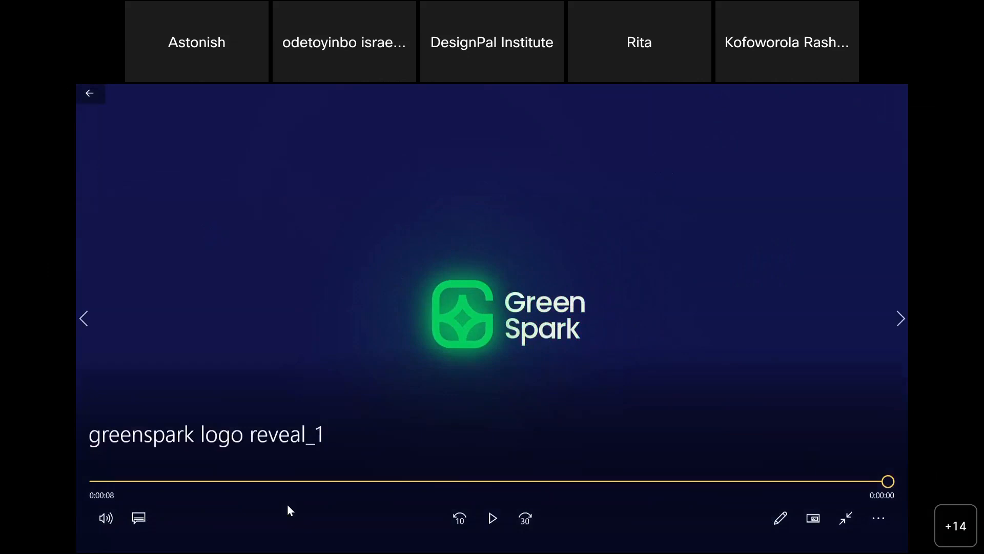
pyautogui.press('space')
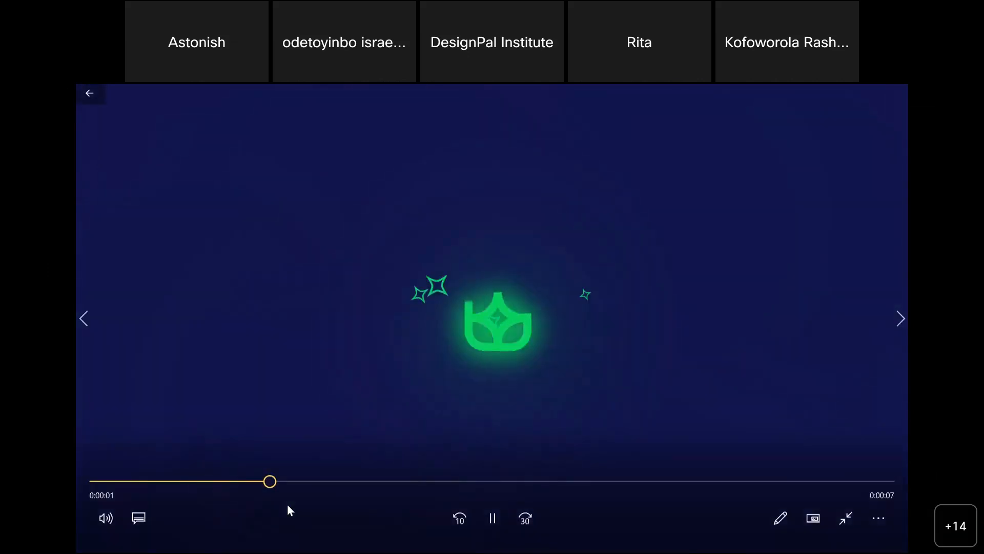
pyautogui.press('space')
pyautogui.moveTo(353, 485); pyautogui.dragTo(445, 495)
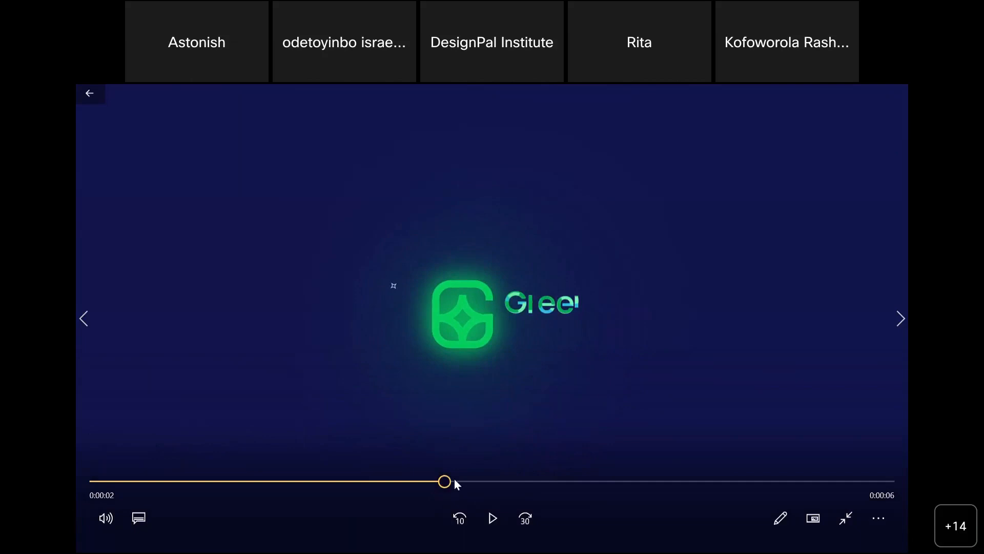
pyautogui.moveTo(439, 484); pyautogui.dragTo(634, 481)
pyautogui.press('Escape')
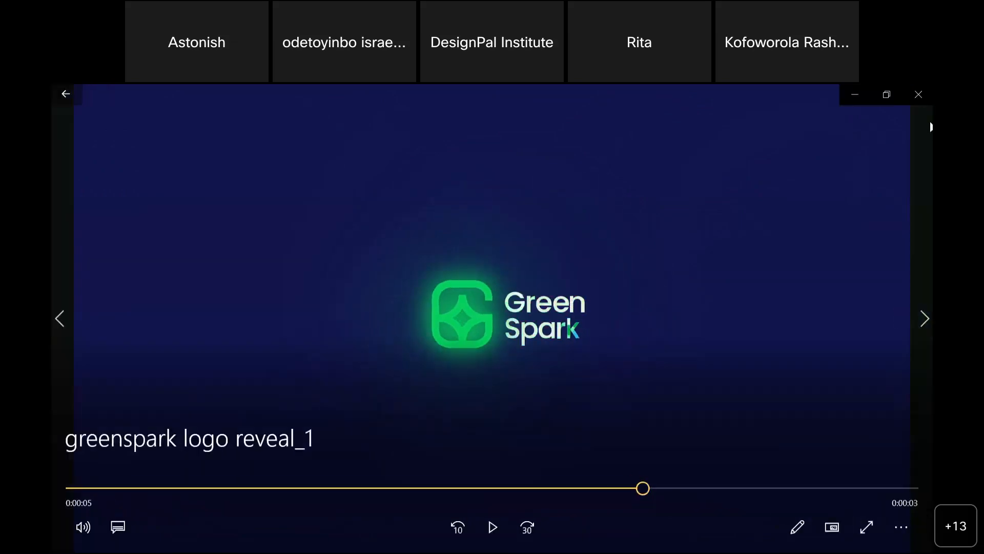
pyautogui.click(918, 94)
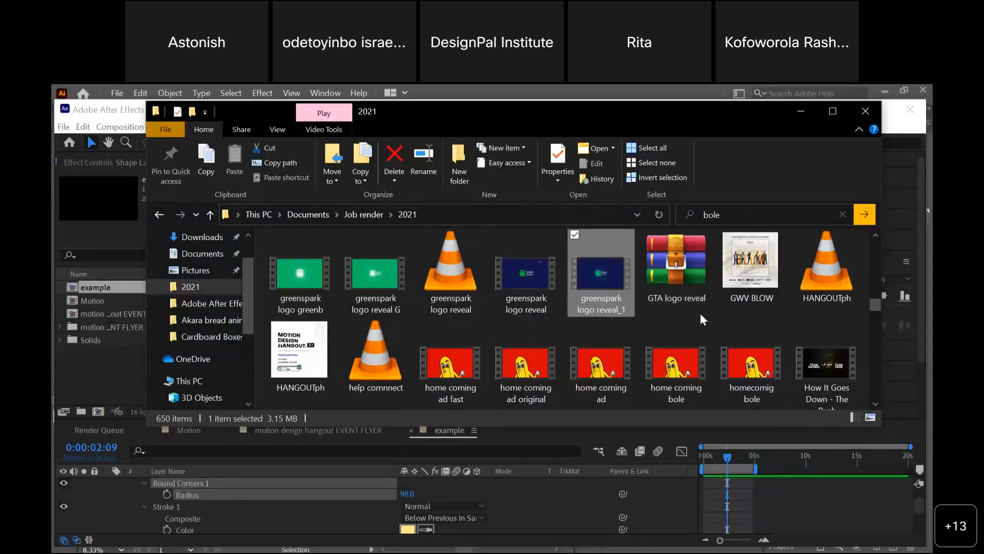
# - Browse the 2021 render folder from the greenspark files as far as the Legendary video, looking for another stroke animation example
pyautogui.scroll(-3, 700, 313)
pyautogui.scroll(-3, 700, 313)
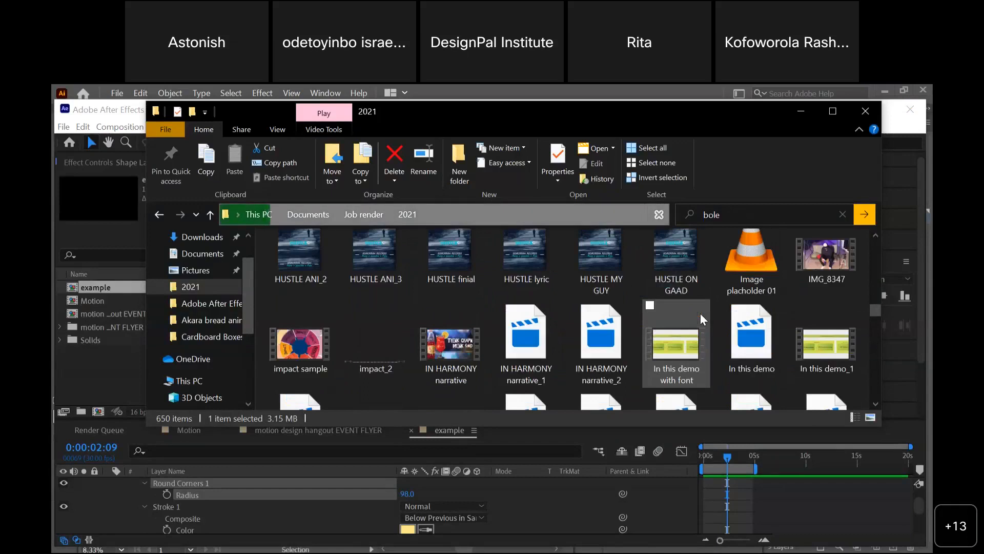
pyautogui.scroll(-3, 700, 313)
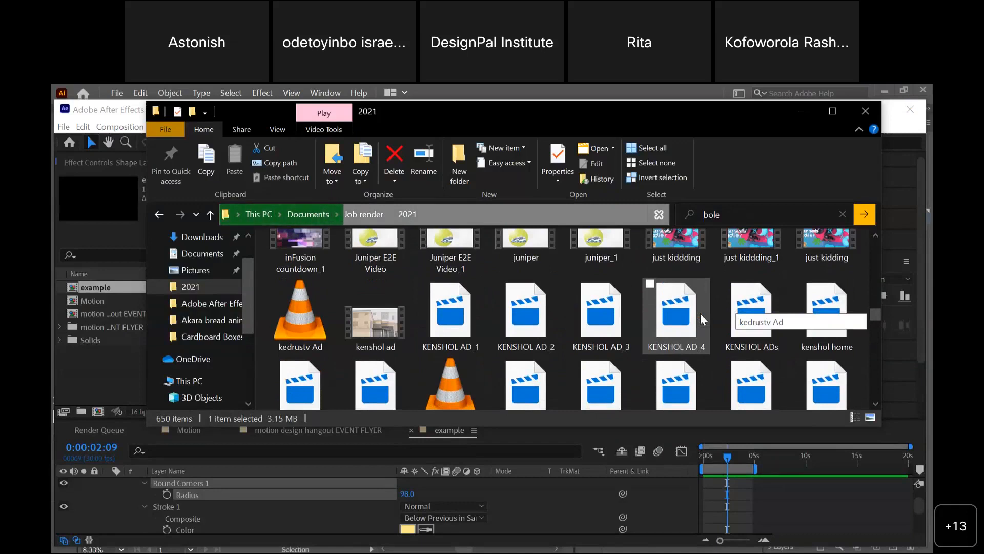
pyautogui.scroll(-1, 700, 313)
pyautogui.scroll(-2, 700, 313)
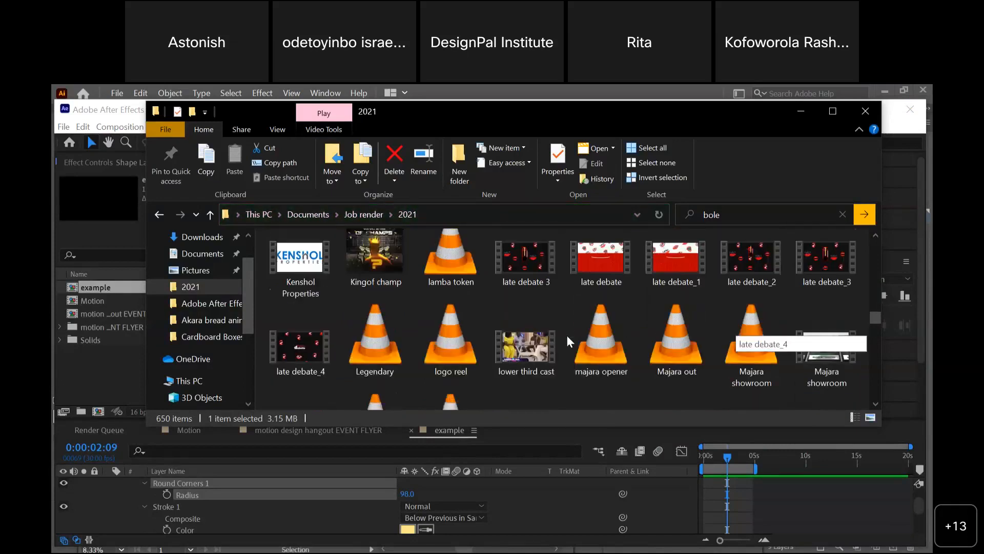
pyautogui.scroll(-1, 567, 336)
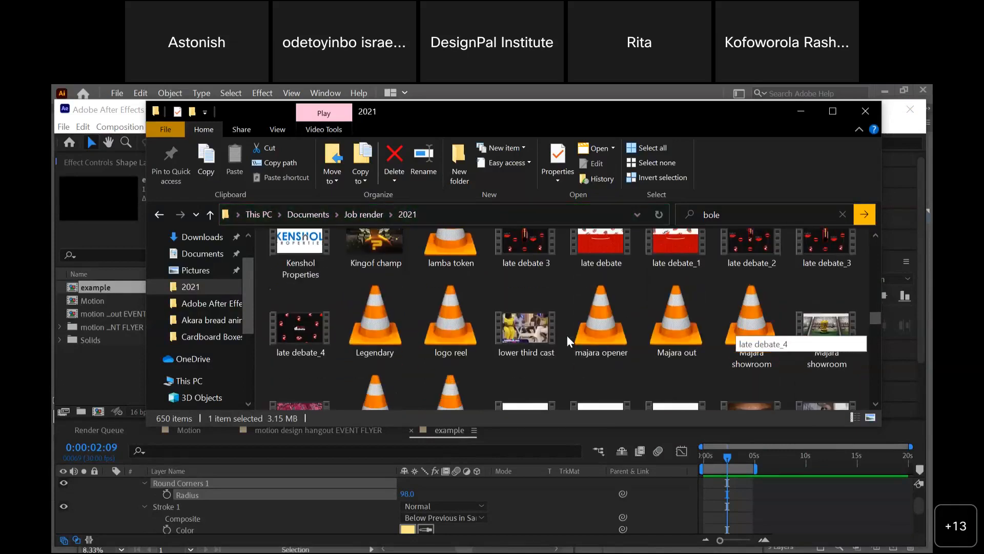
pyautogui.scroll(-1, 566, 335)
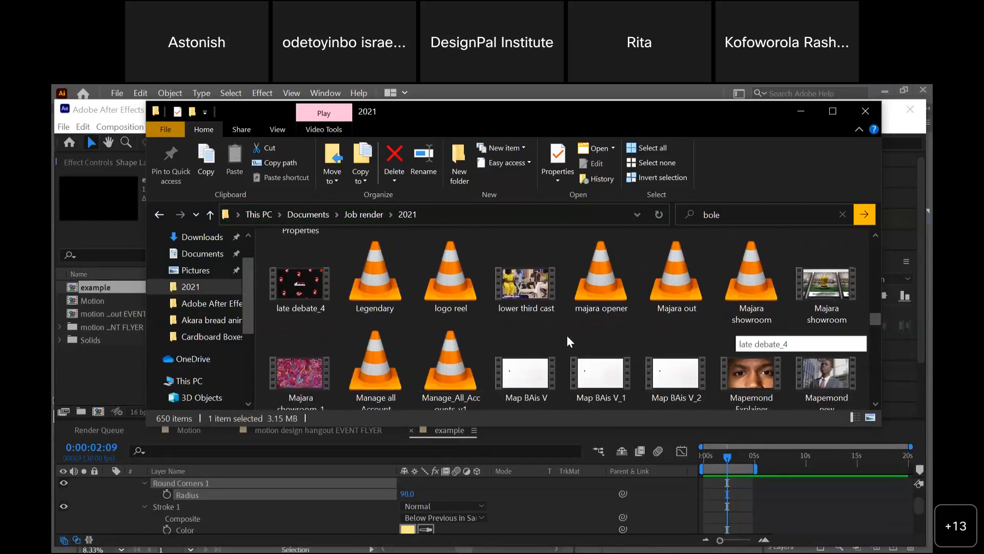
pyautogui.scroll(-3, 567, 335)
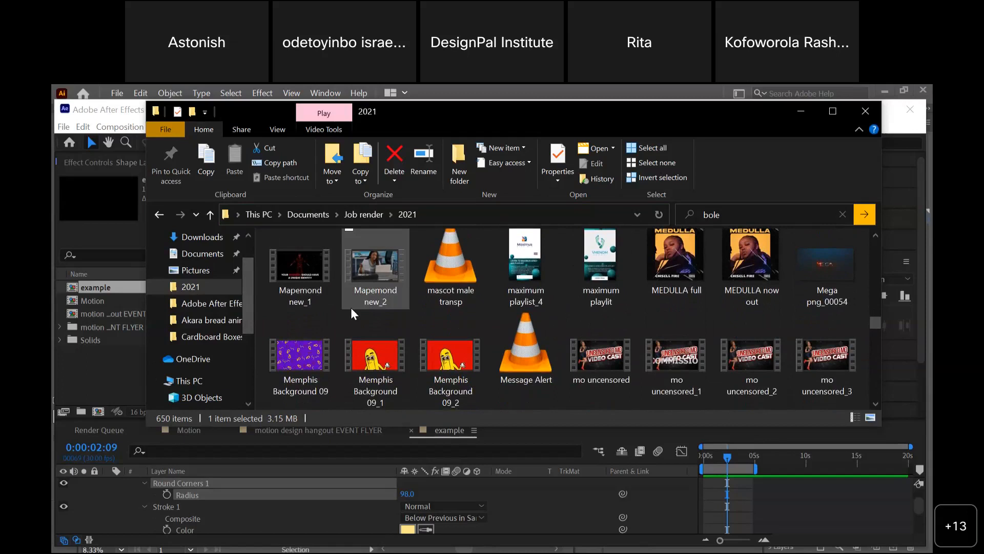
pyautogui.scroll(1, 351, 307)
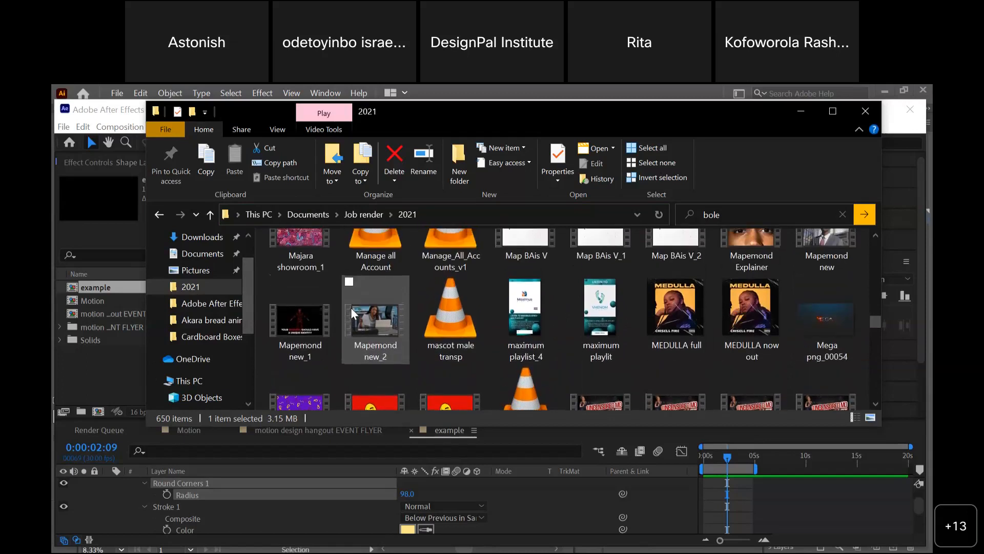
pyautogui.scroll(1, 350, 306)
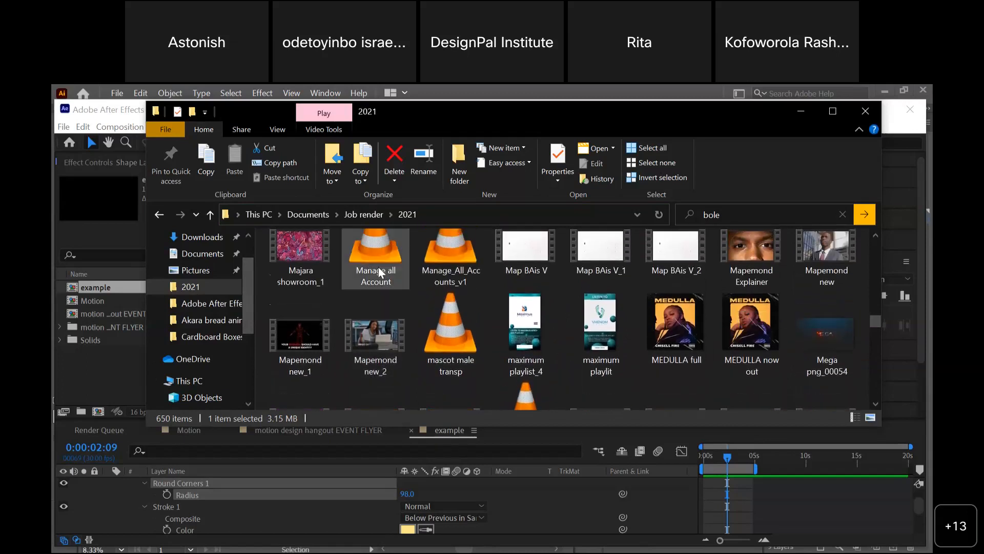
pyautogui.scroll(2, 378, 271)
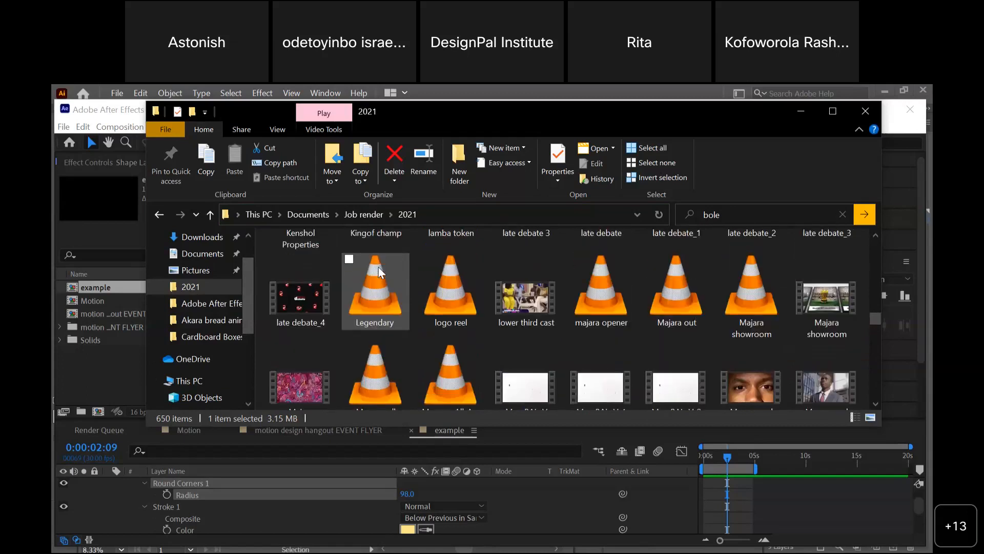
# - Open the Legendary video, replay its handwritten text reveal from the beginning and close the player
pyautogui.click(370, 271)
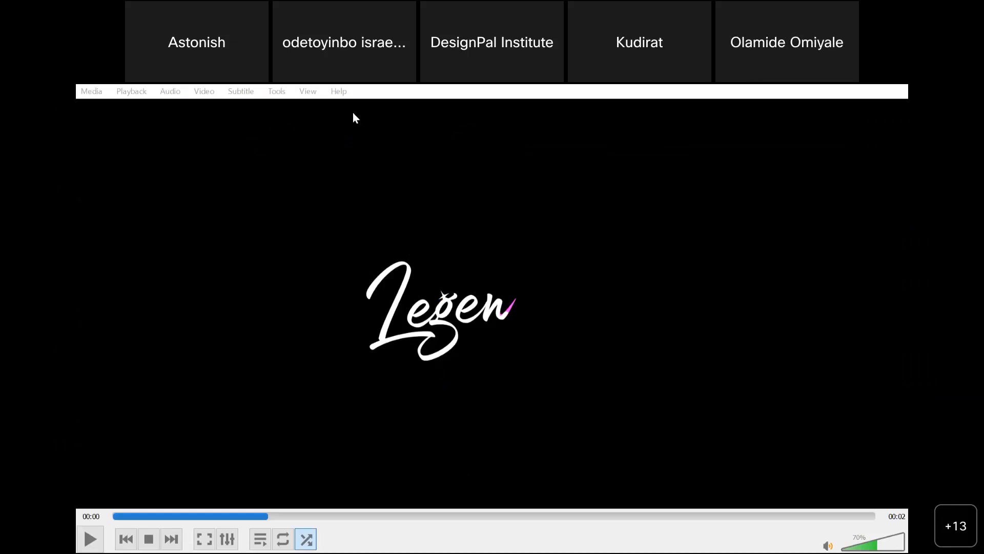
pyautogui.click(188, 516)
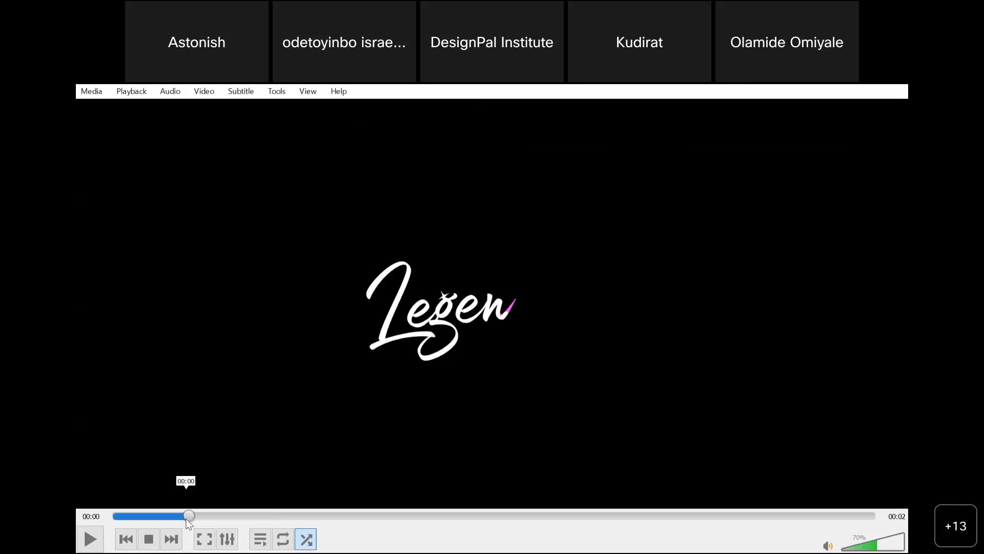
pyautogui.press('space')
pyautogui.moveTo(148, 517); pyautogui.dragTo(113, 520)
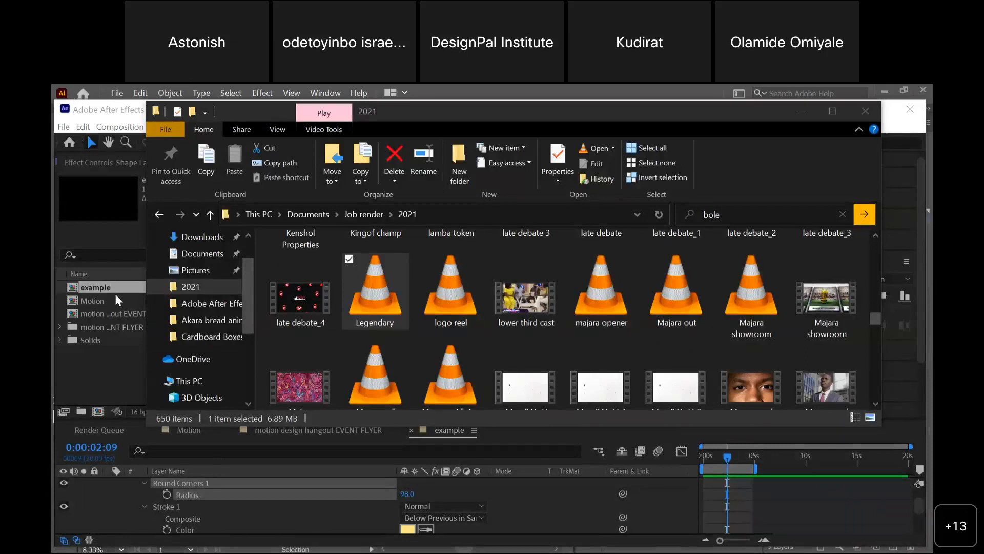
# - Find the Mega png_00054 image in the 2021 folder and open it for viewing
pyautogui.click(561, 339)
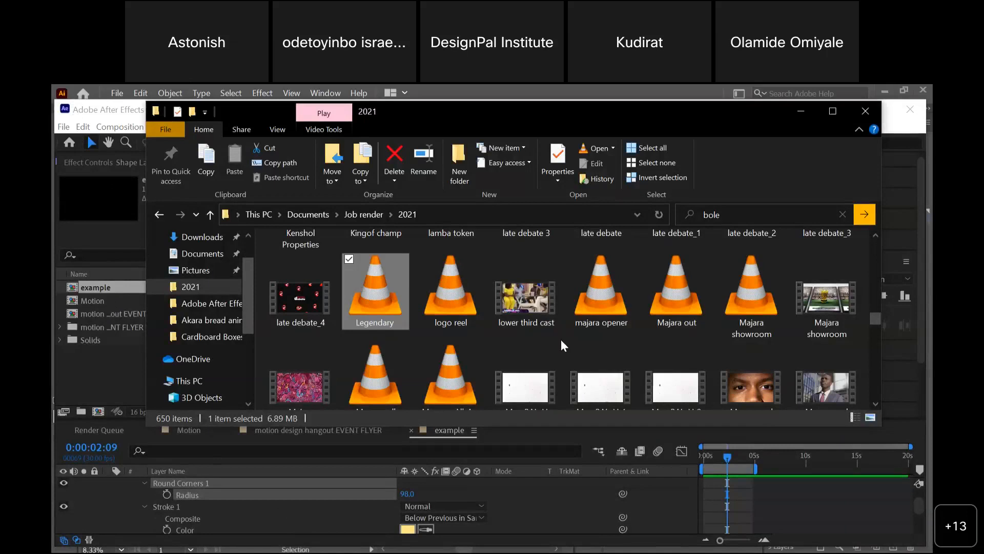
pyautogui.scroll(-2, 877, 316)
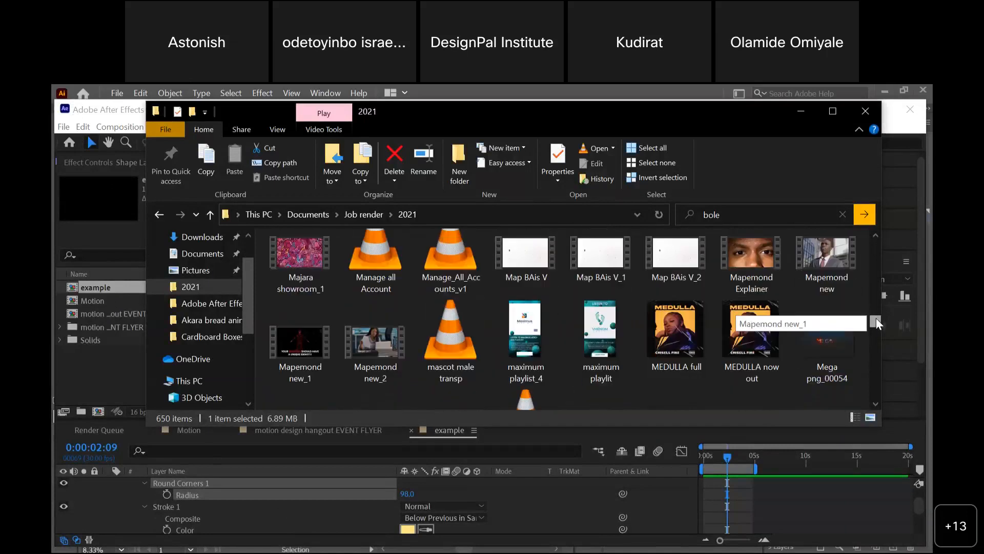
pyautogui.scroll(-1, 876, 318)
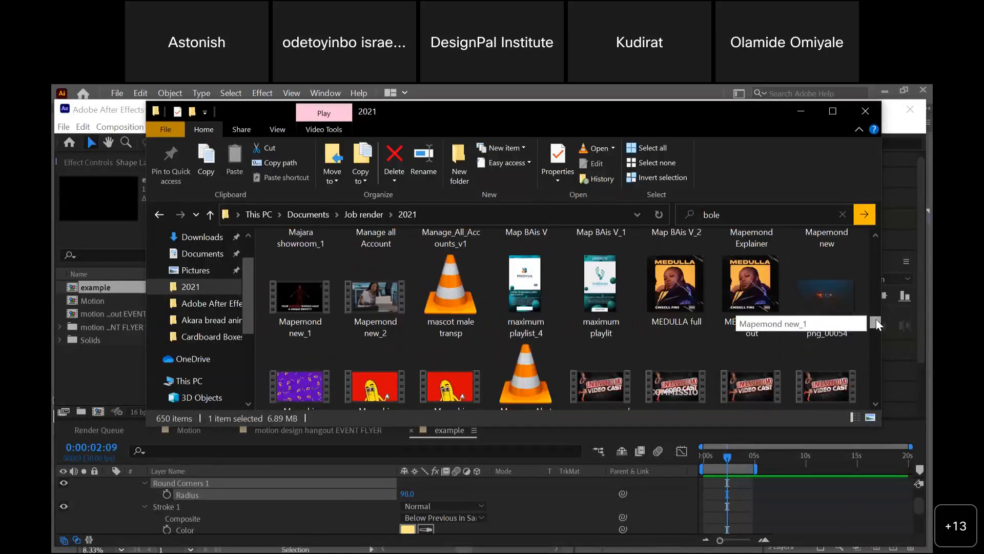
pyautogui.scroll(-1, 877, 324)
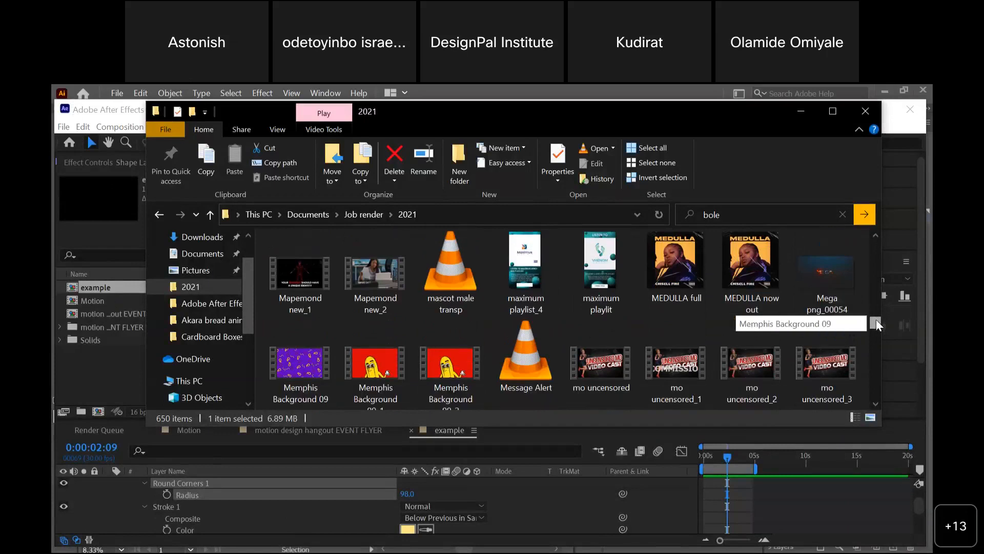
pyautogui.scroll(1, 832, 270)
pyautogui.click(830, 296)
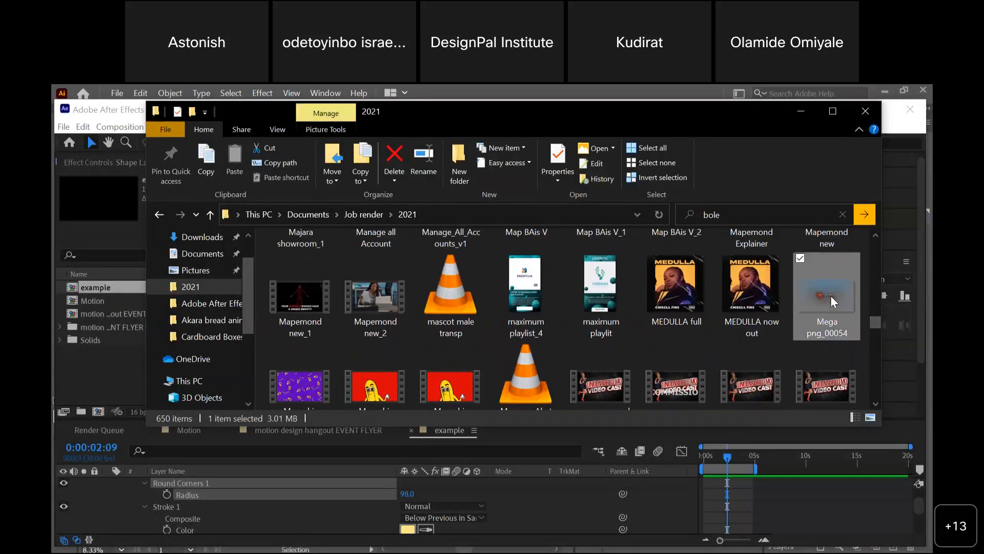
pyautogui.doubleClick(830, 295)
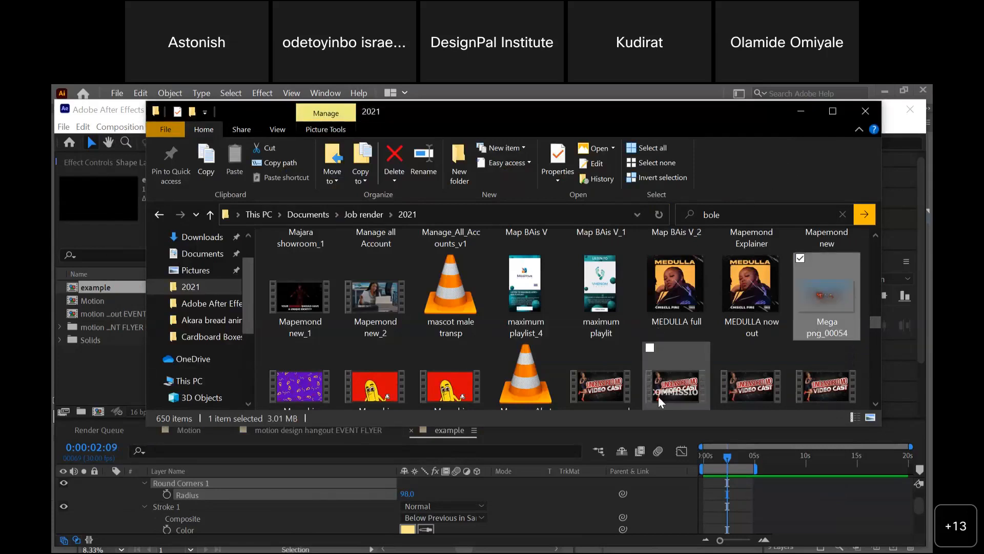
# - Find the piem logo main v8 video further down the 2021 folder, watch its logo reveal and close the player
pyautogui.scroll(-1, 658, 397)
pyautogui.scroll(-2, 658, 402)
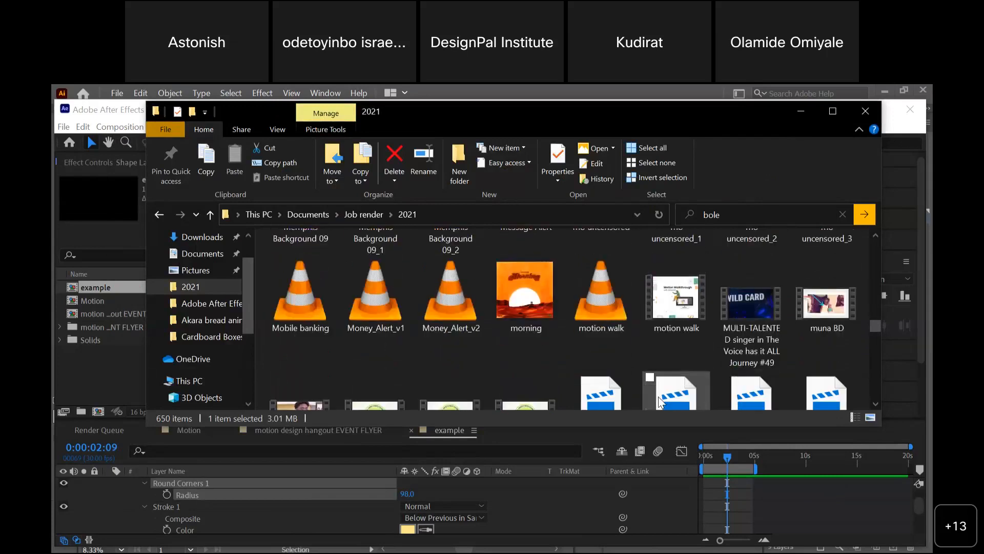
pyautogui.scroll(-2, 658, 396)
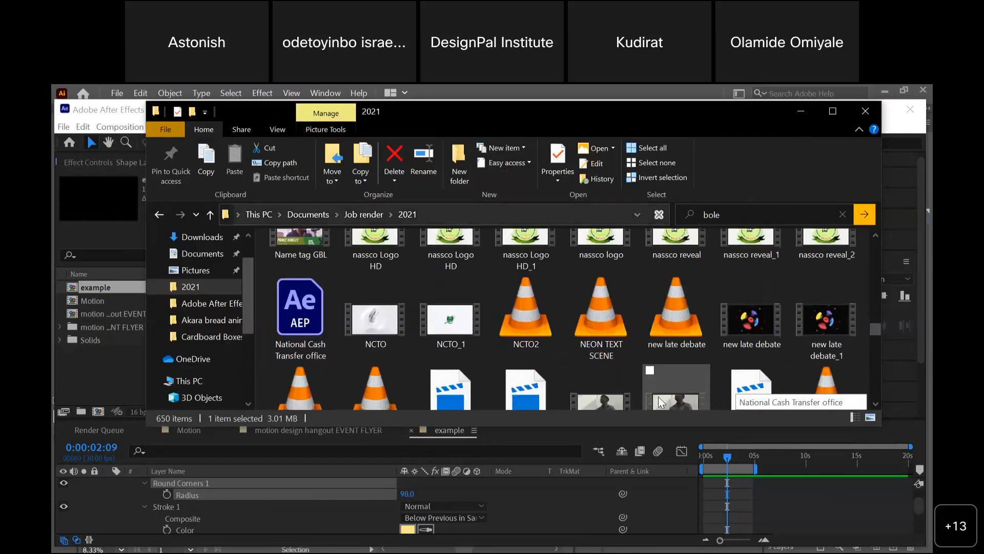
pyautogui.scroll(-1, 658, 396)
pyautogui.scroll(-3, 659, 397)
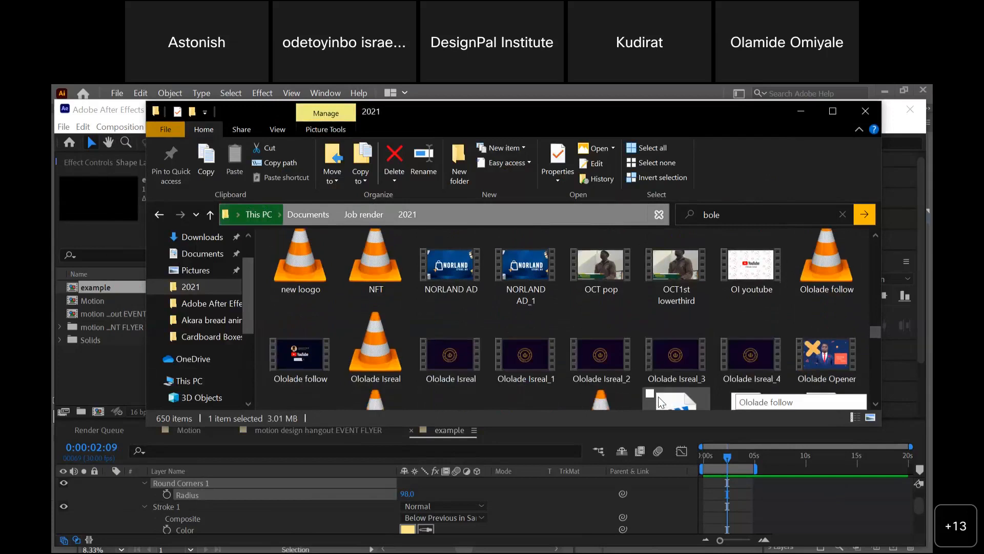
pyautogui.scroll(-3, 659, 402)
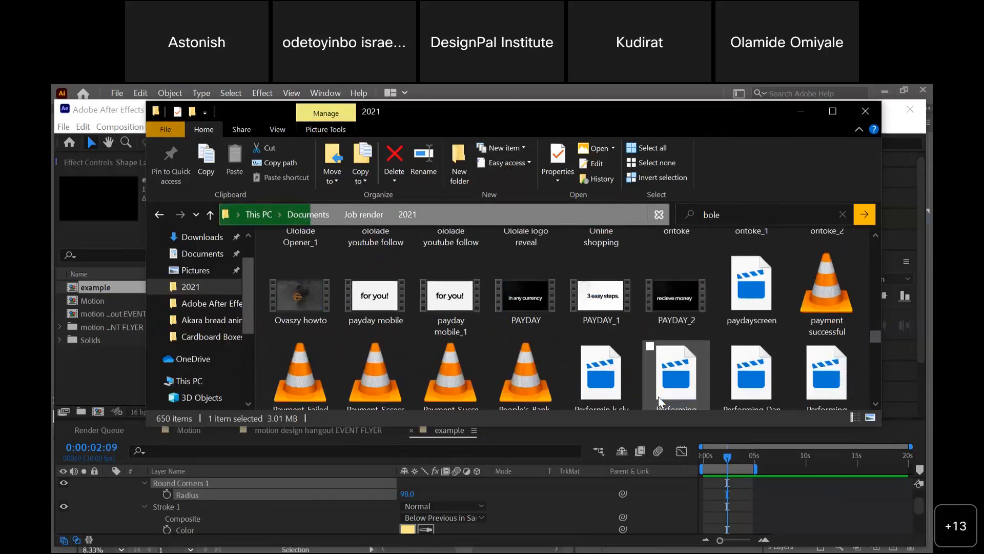
pyautogui.scroll(-1, 658, 396)
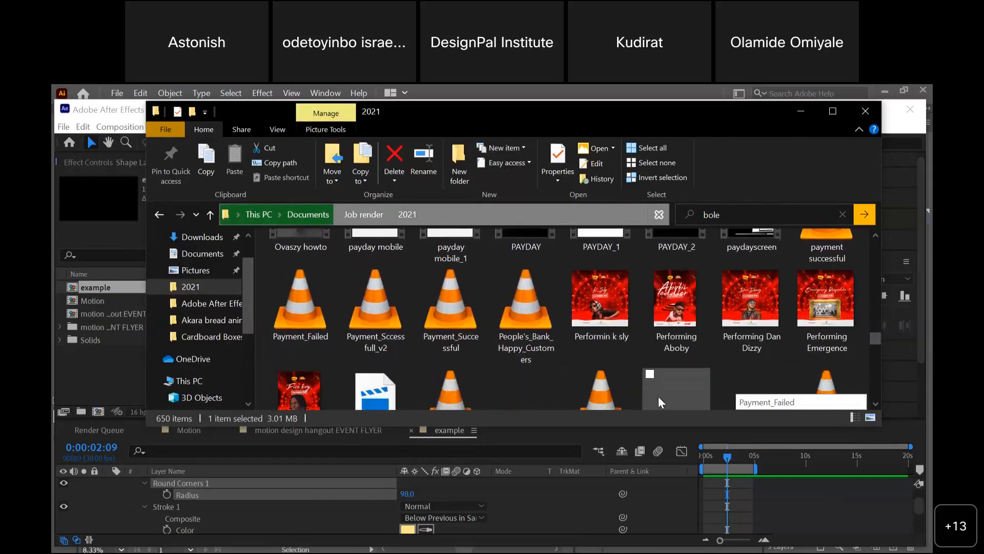
pyautogui.scroll(-1, 658, 395)
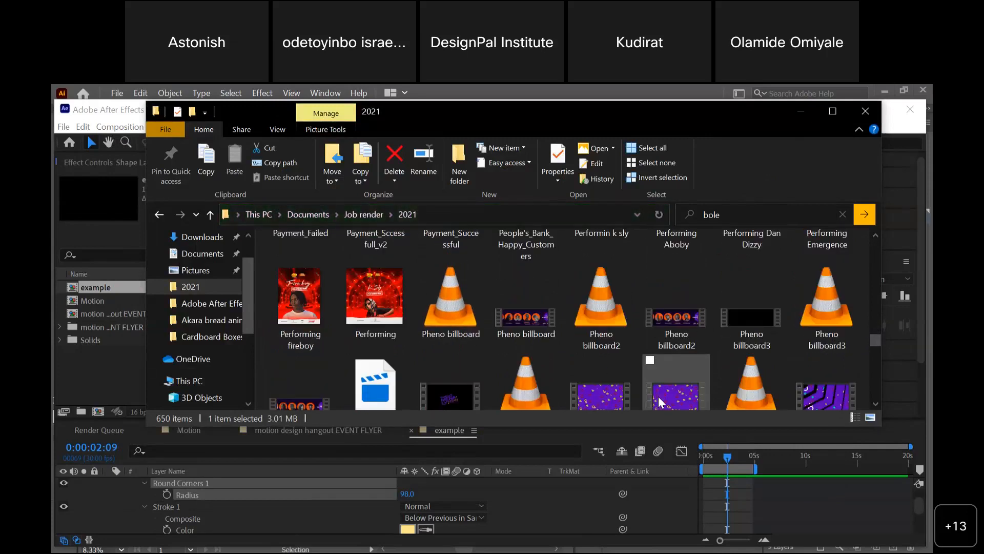
pyautogui.scroll(-1, 659, 402)
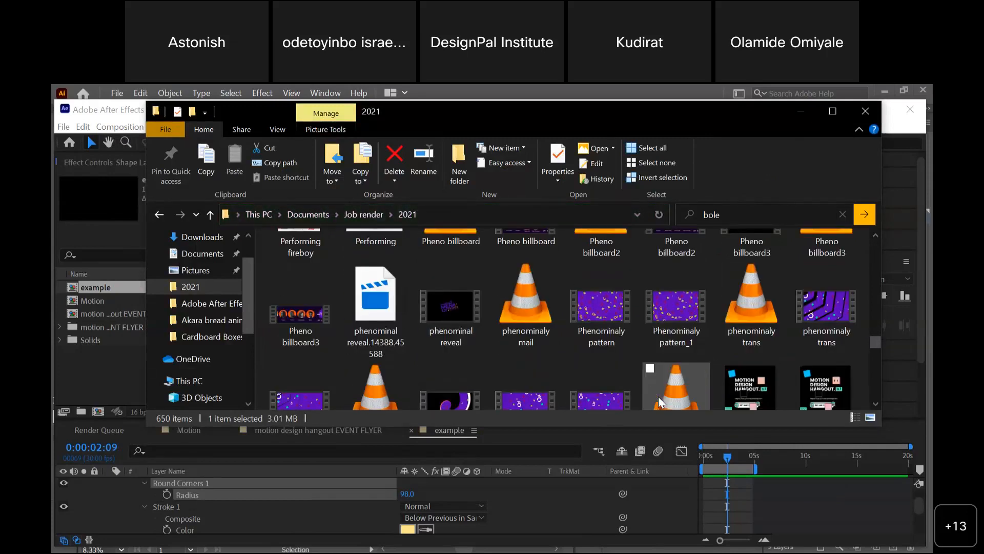
pyautogui.scroll(-1, 659, 401)
pyautogui.scroll(-2, 659, 401)
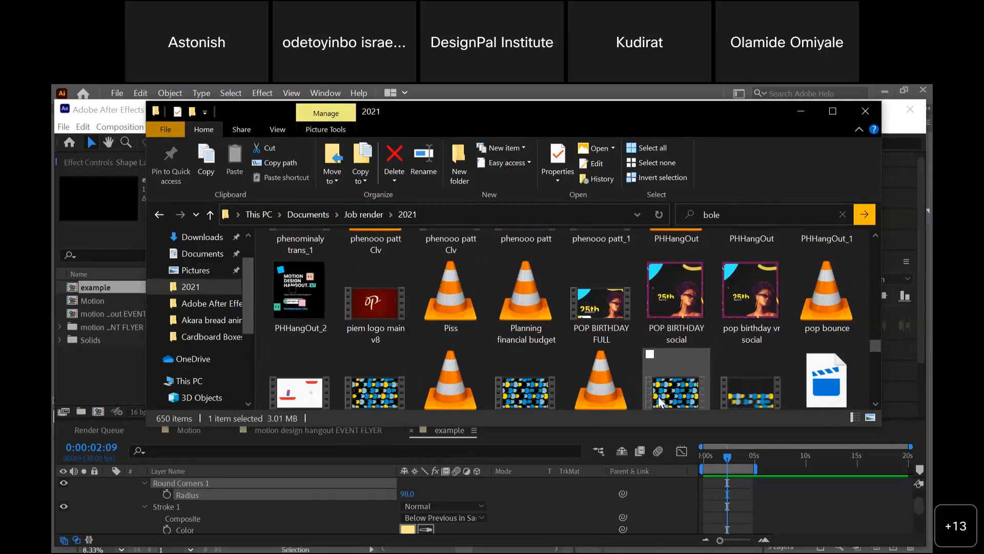
pyautogui.doubleClick(374, 315)
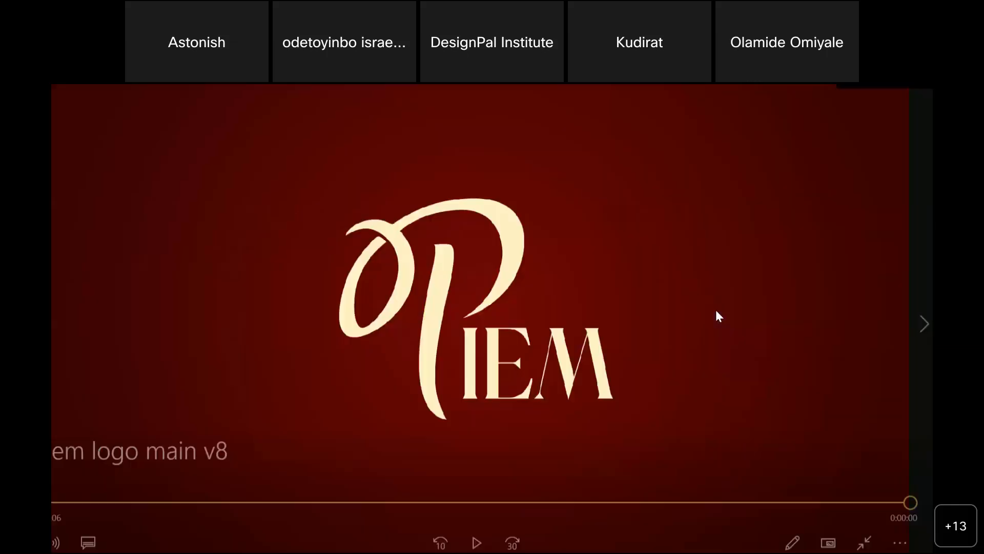
pyautogui.click(912, 91)
# - Find the say the lyric qoute video in the 2021 folder, open it and play the neon outline frame animation
pyautogui.scroll(-4, 598, 366)
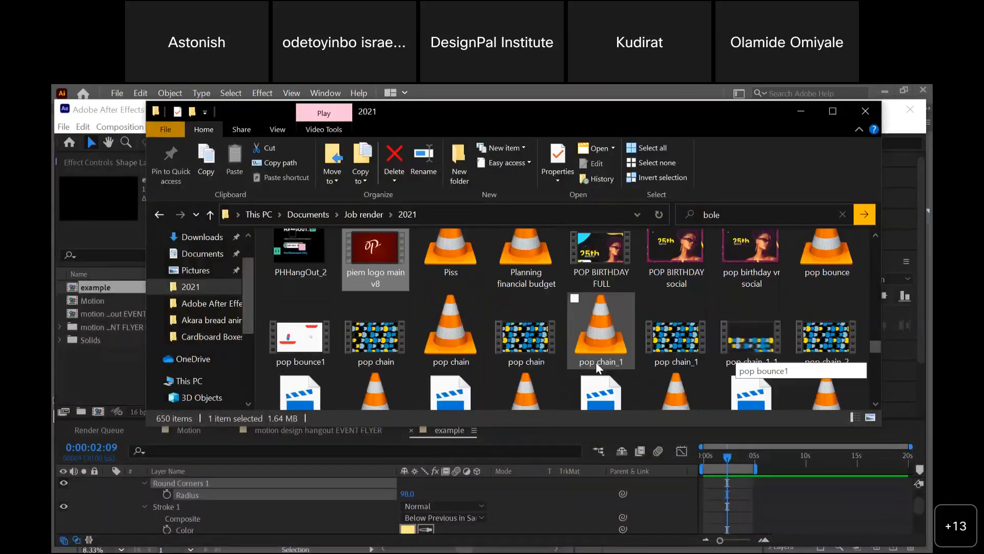
pyautogui.scroll(-6, 598, 366)
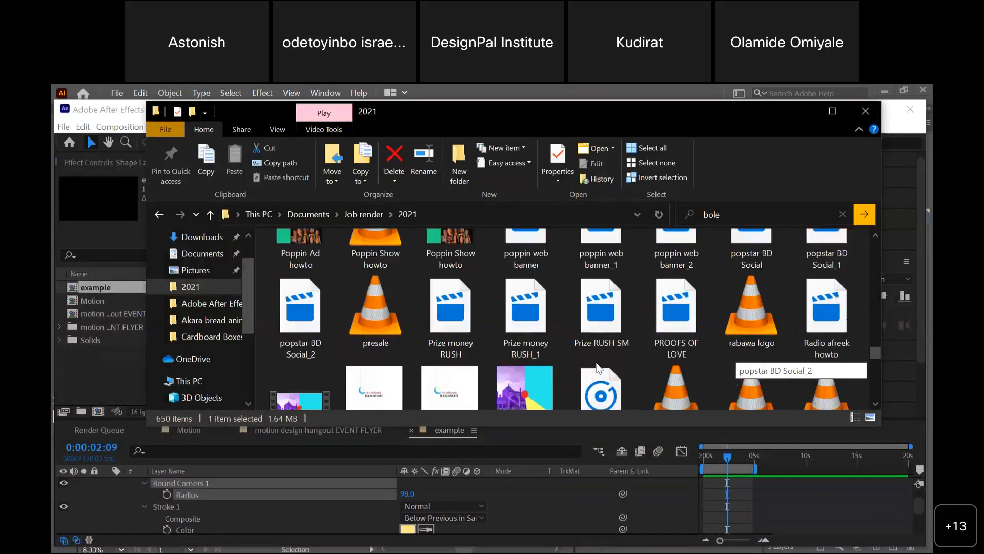
pyautogui.scroll(-10, 597, 366)
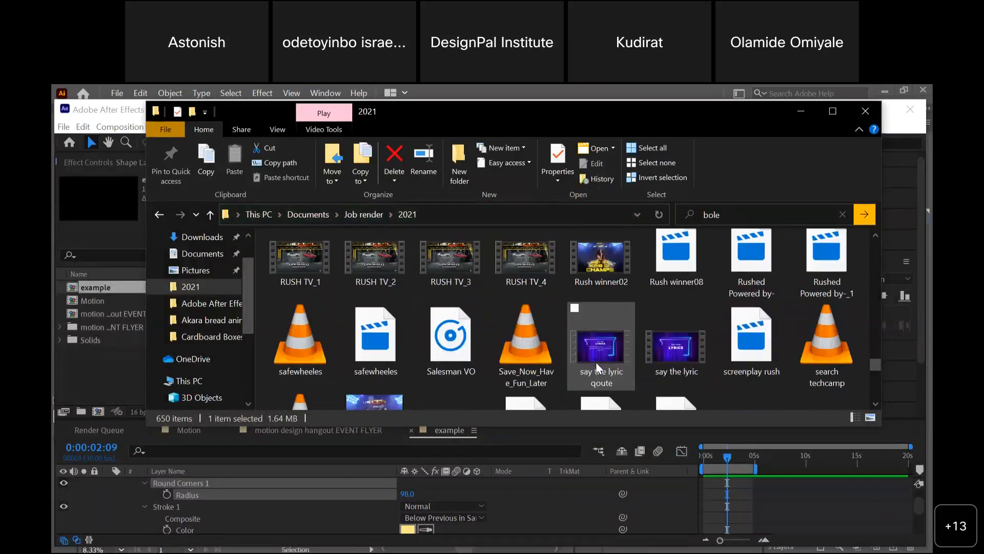
pyautogui.scroll(-2, 595, 362)
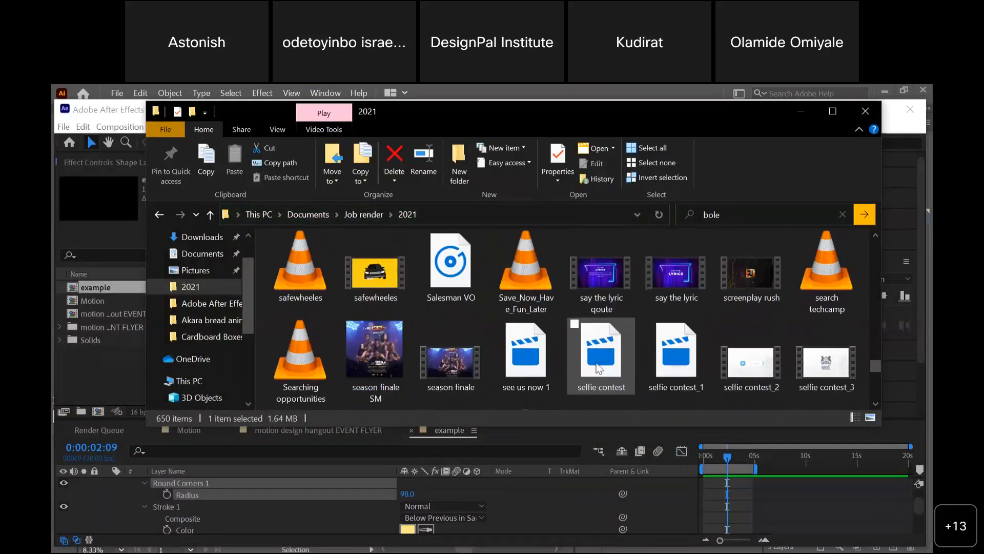
pyautogui.click(611, 286)
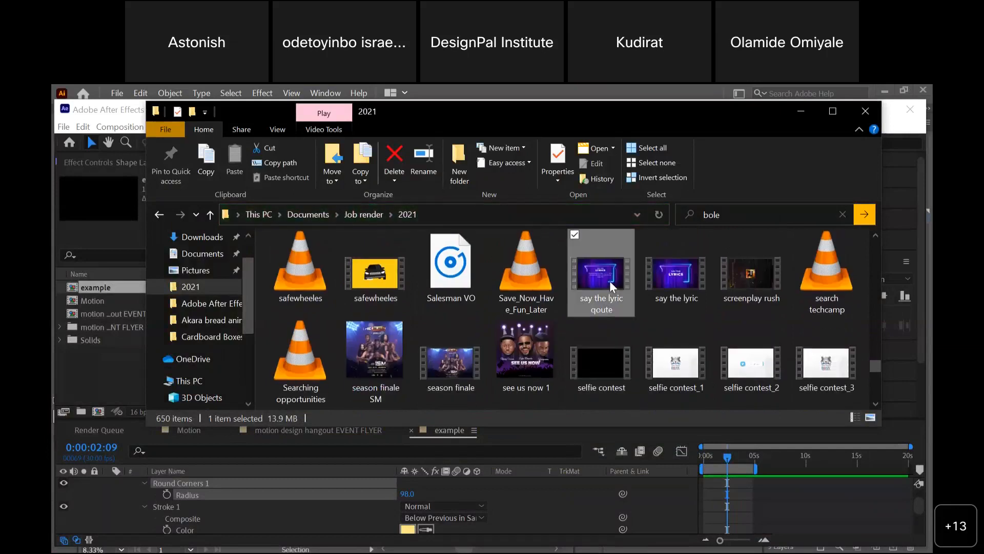
pyautogui.doubleClick(612, 279)
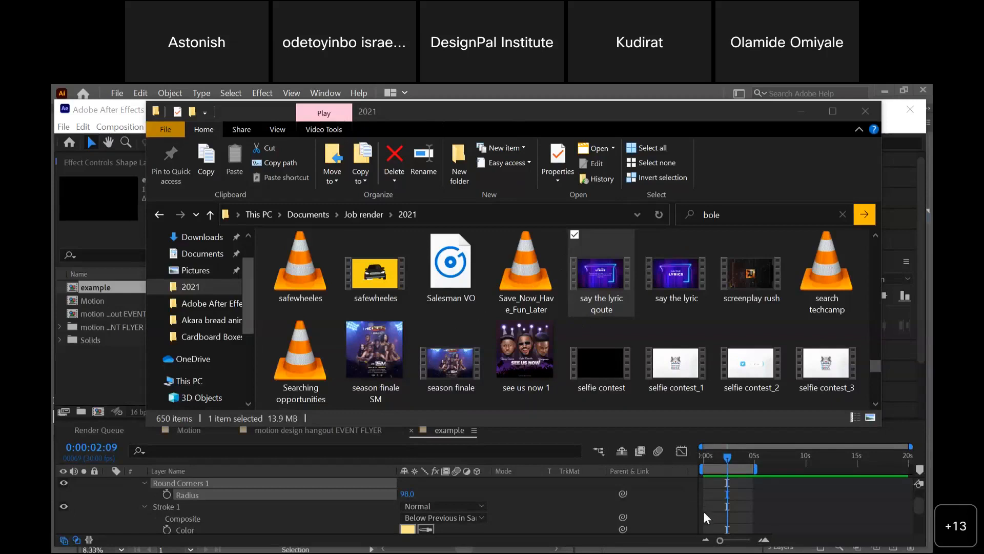
pyautogui.press('Return')
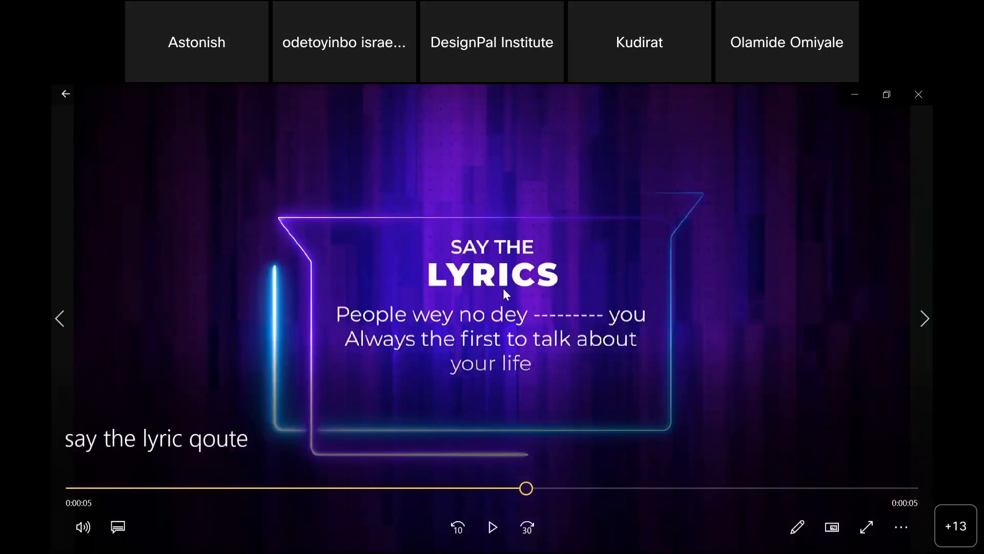
pyautogui.press('space')
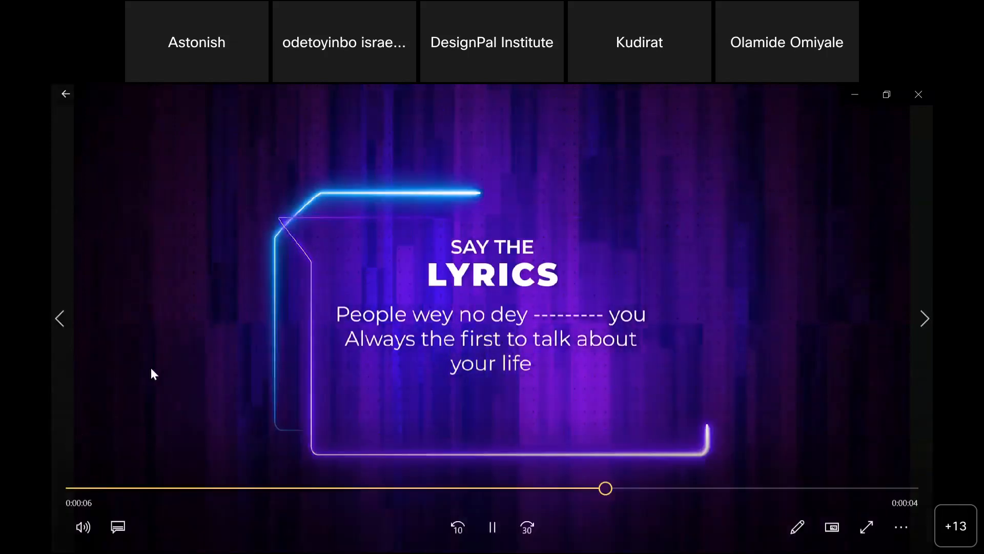
# - Replay the say the lyric qoute video from the beginning and minimise the player
pyautogui.click(71, 488)
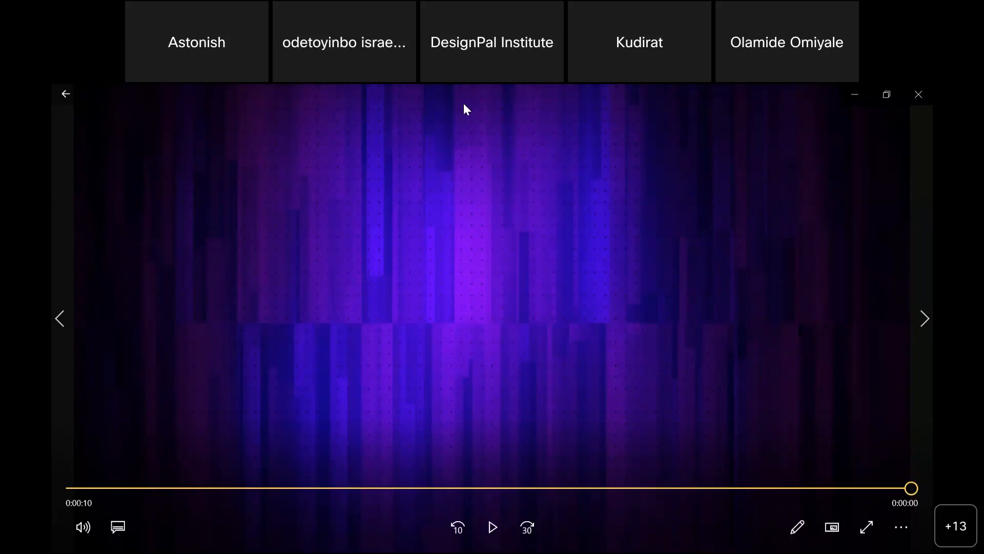
pyautogui.click(856, 95)
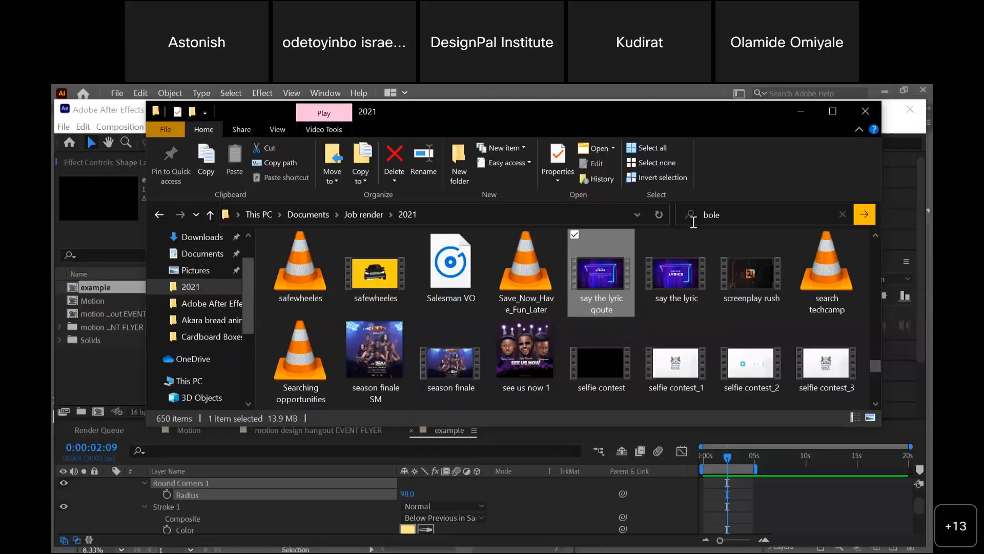
# - Find the VHENOM footprint logo video near the end of the 2021 folder and play it
pyautogui.scroll(-1, 761, 334)
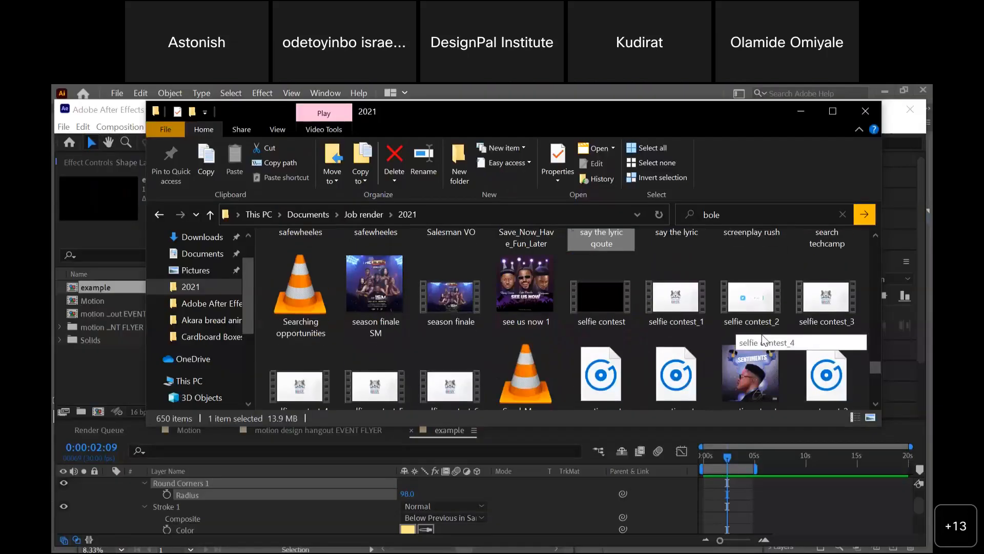
pyautogui.scroll(-4, 762, 338)
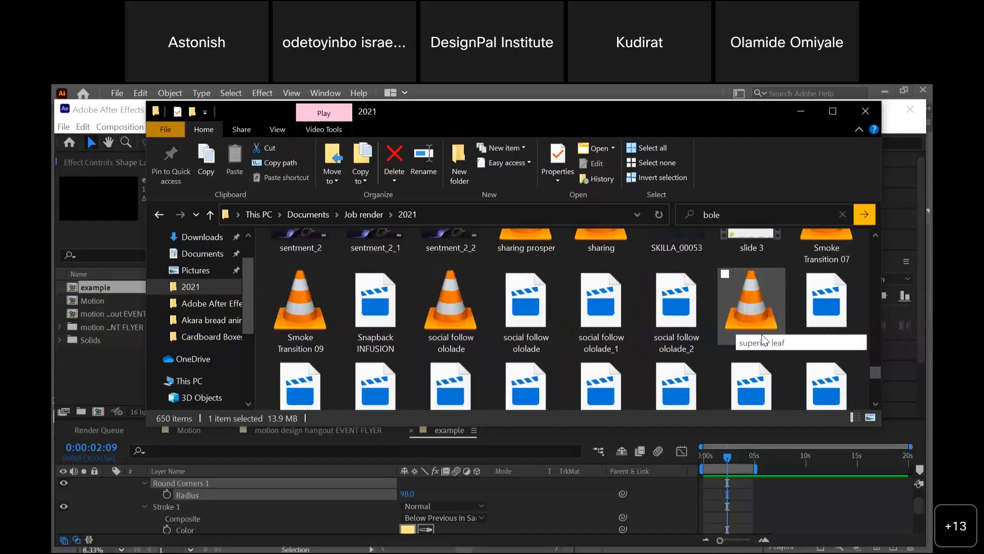
pyautogui.scroll(-5, 761, 334)
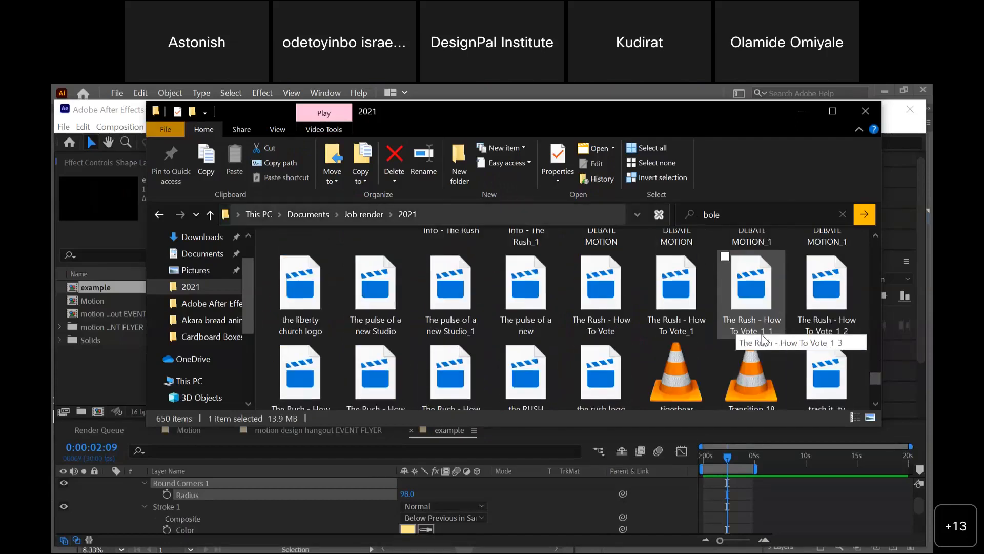
pyautogui.scroll(-2, 761, 333)
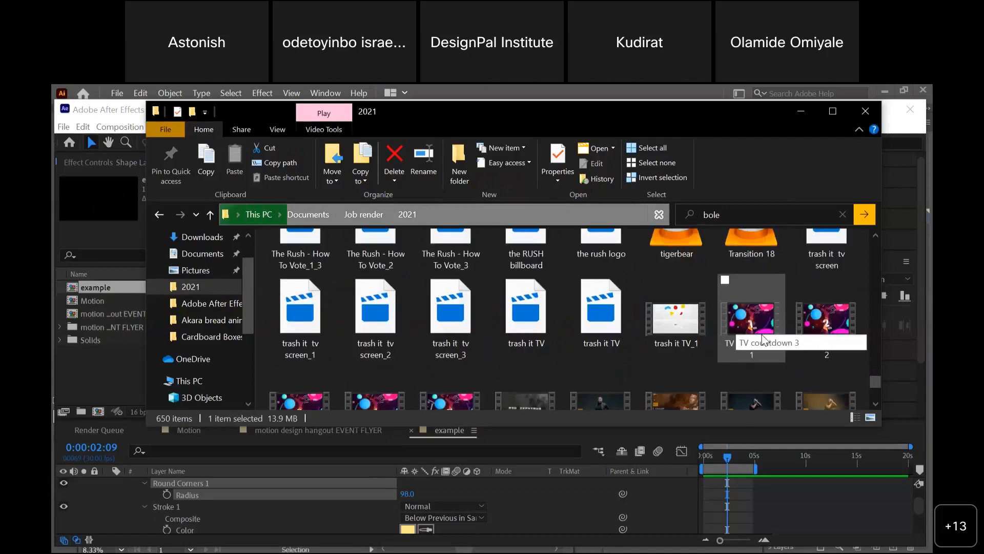
pyautogui.scroll(-1, 761, 338)
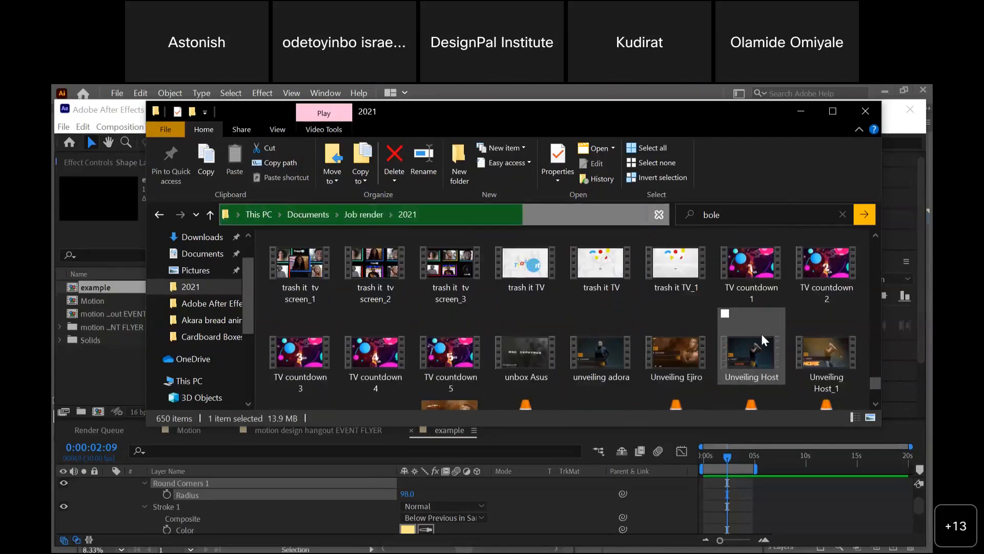
pyautogui.scroll(-1, 761, 338)
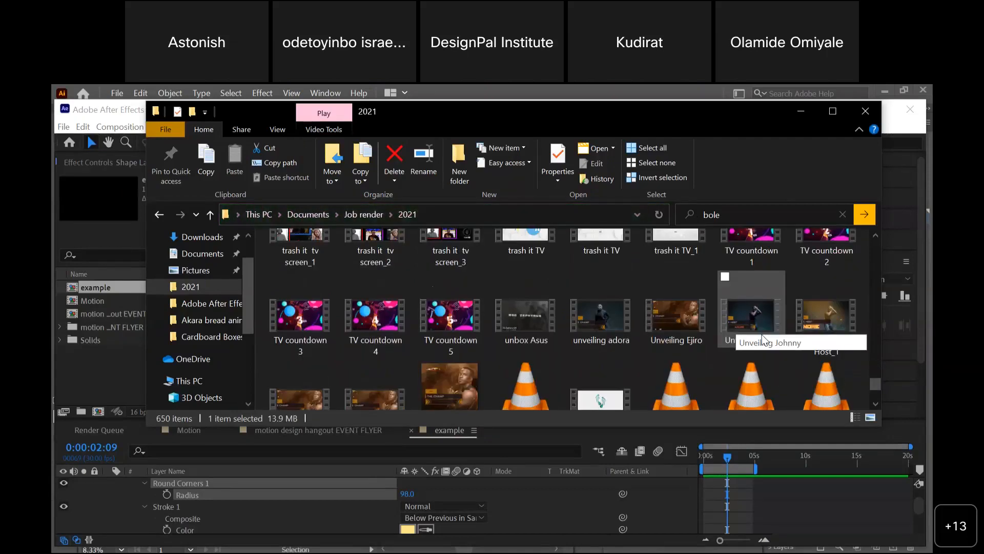
pyautogui.scroll(-1, 764, 340)
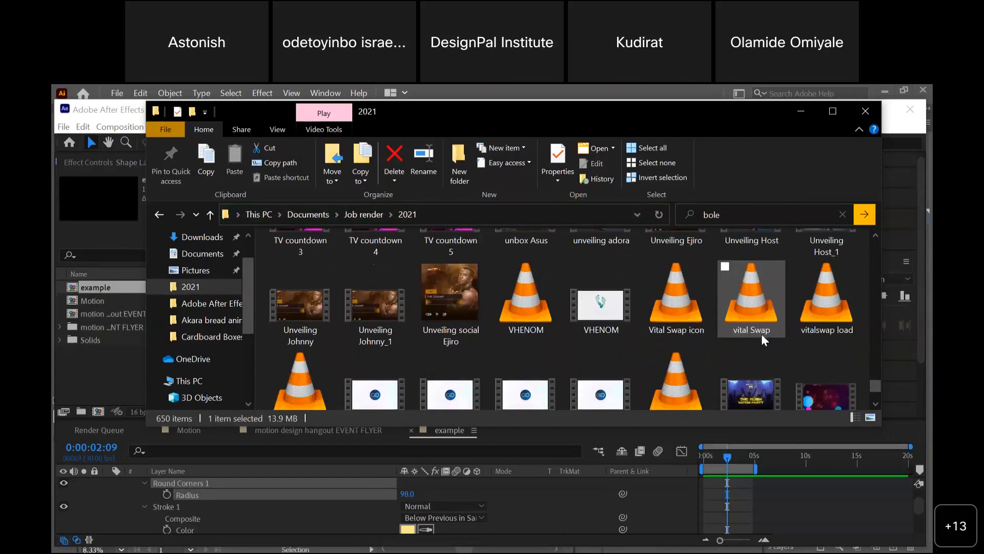
pyautogui.scroll(-1, 764, 339)
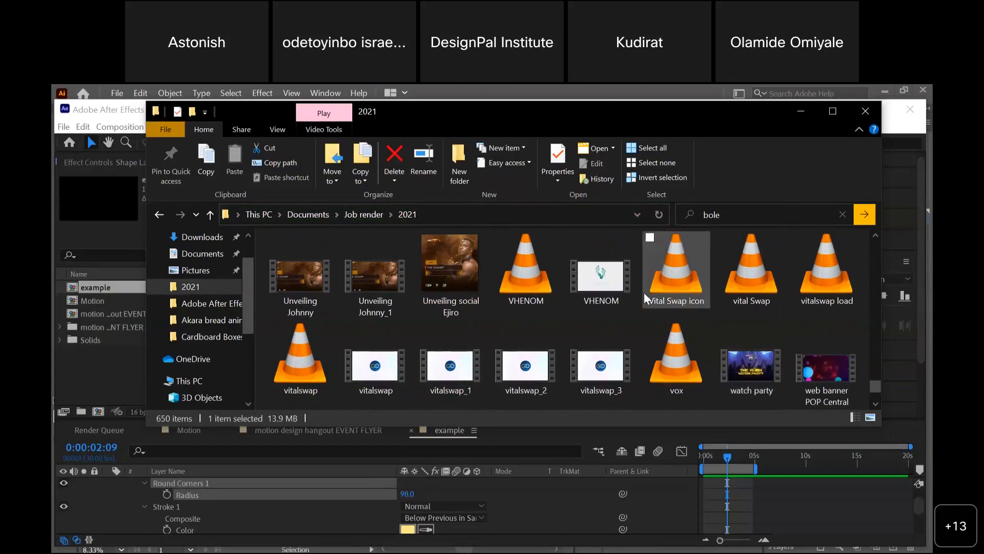
pyautogui.click(605, 284)
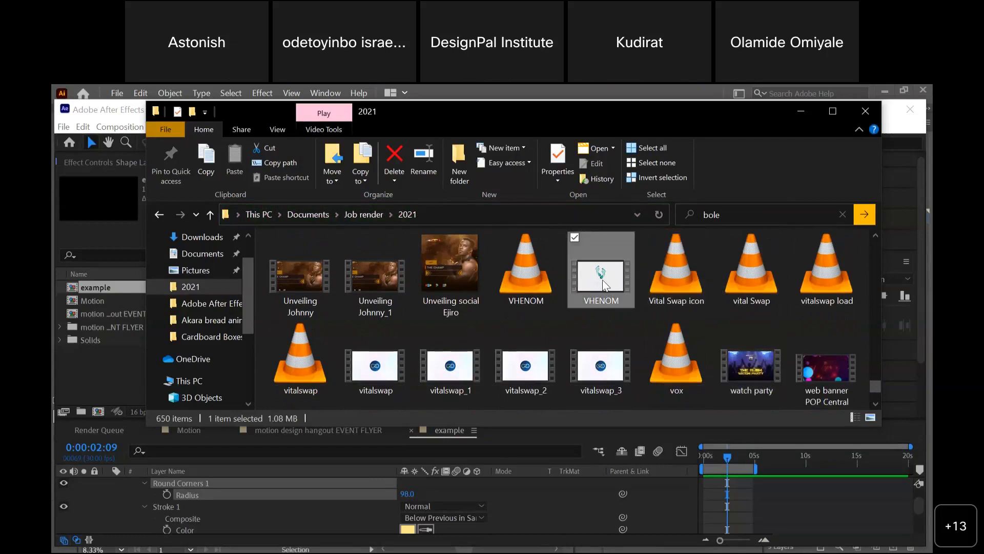
pyautogui.doubleClick(606, 285)
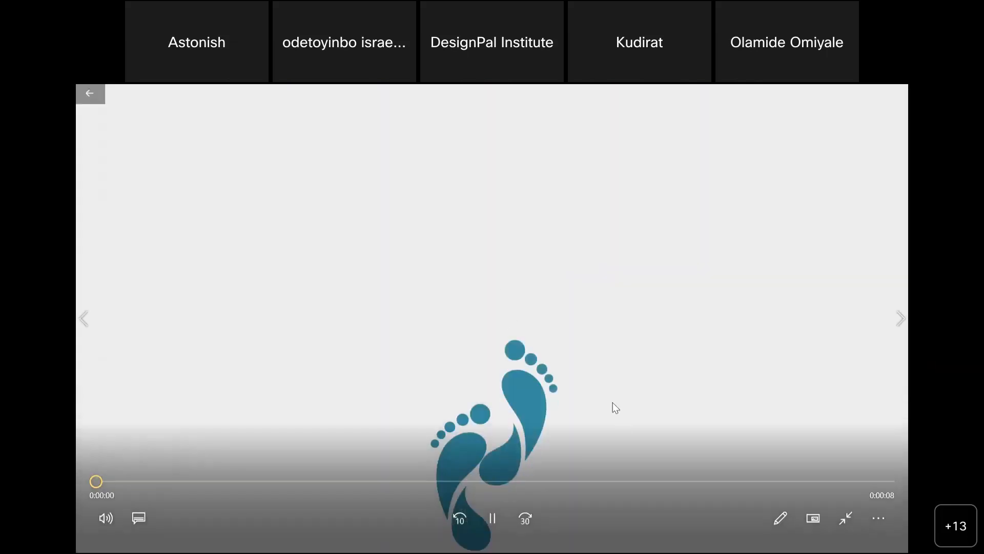
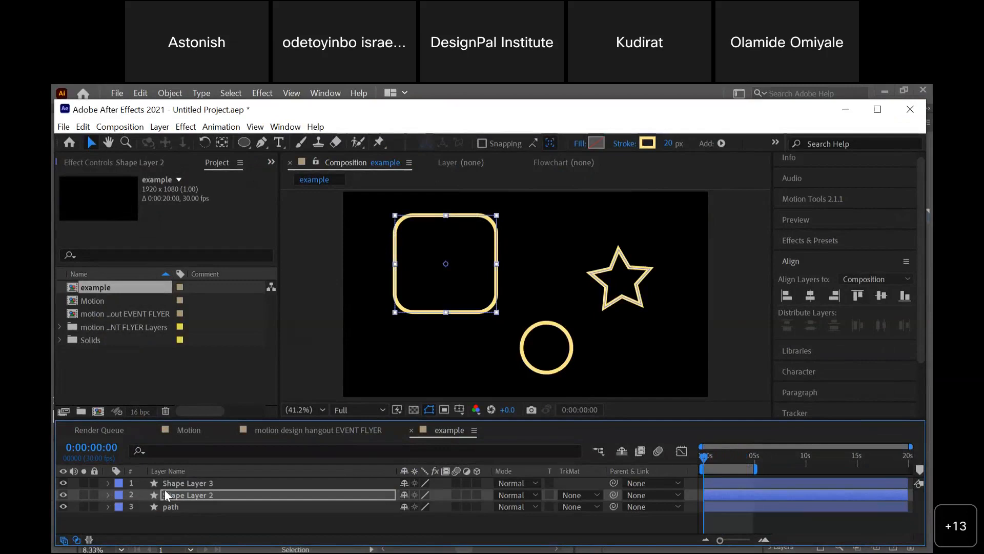
# - Delete Shape Layer 3, Shape Layer 2 and the path layer from the example composition
pyautogui.click(176, 481)
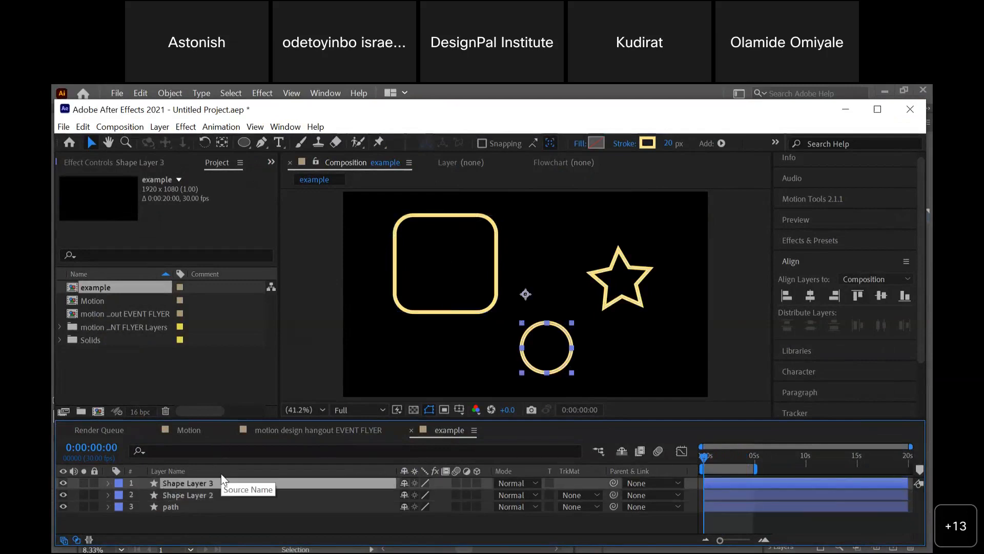
pyautogui.click(196, 521)
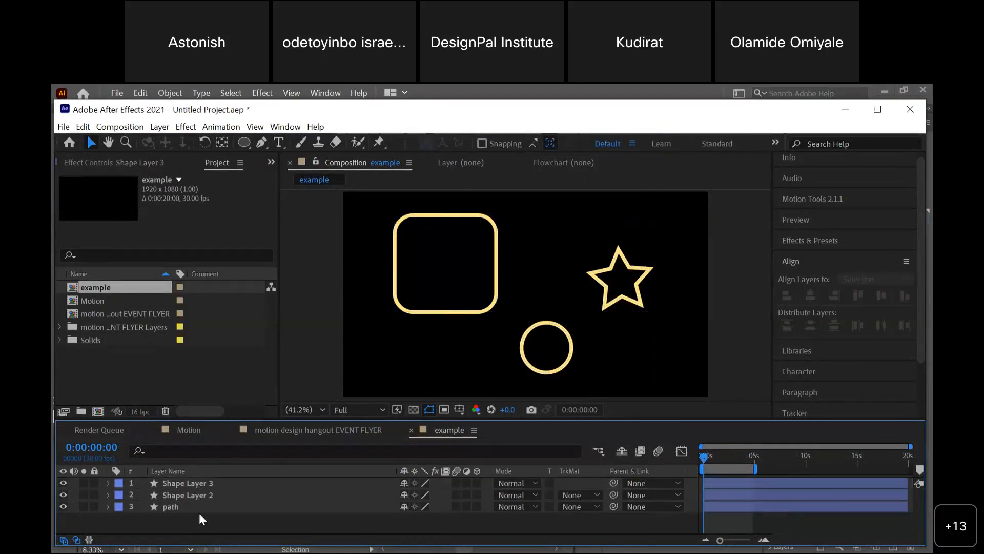
pyautogui.moveTo(198, 516); pyautogui.dragTo(232, 475)
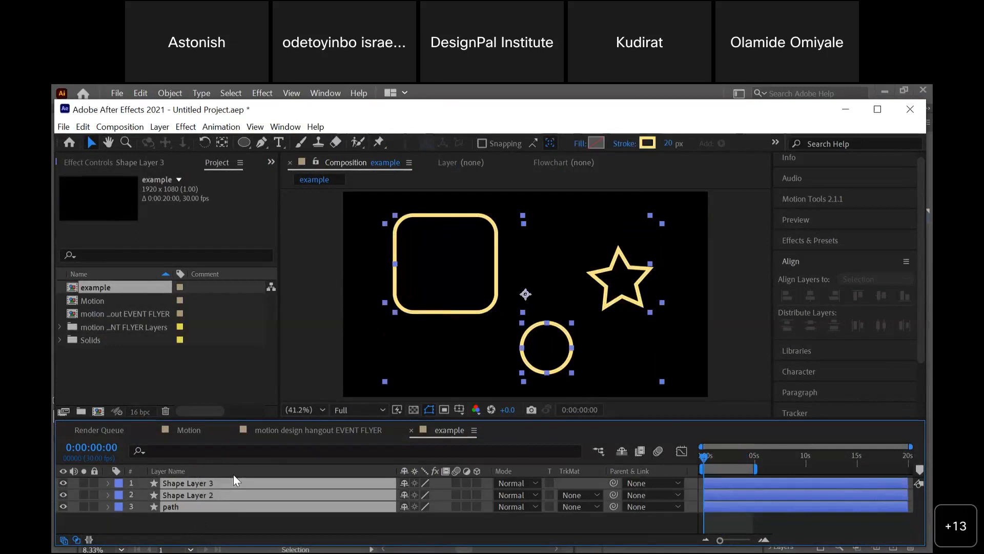
pyautogui.press('Delete')
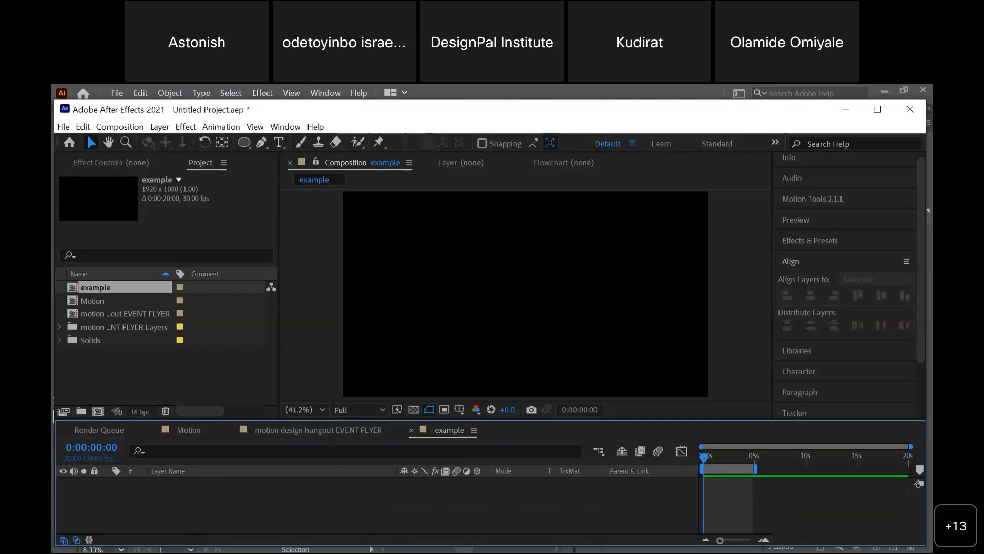
# - Switch to File Explorer and go to the Downloads folder to look for a photo
pyautogui.click(434, 523)
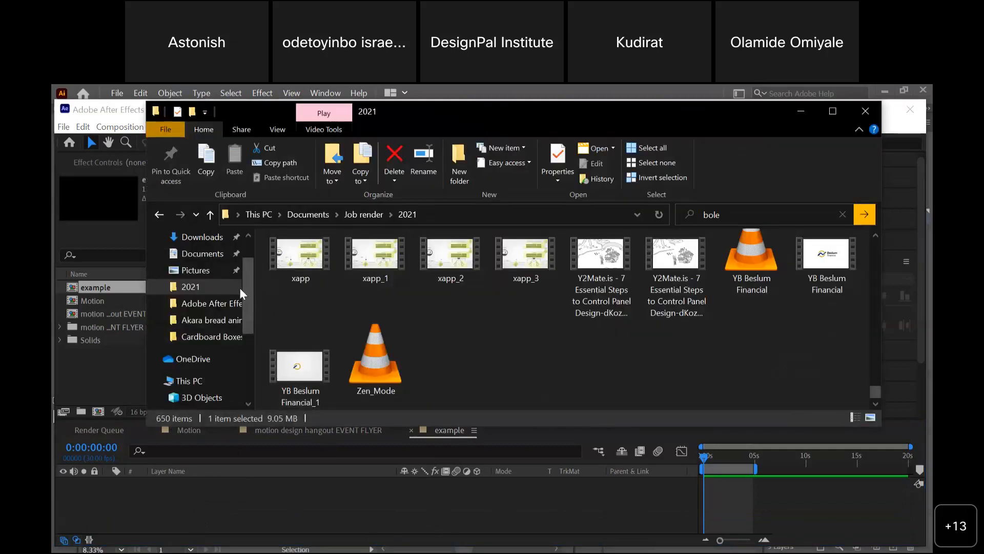
pyautogui.click(207, 270)
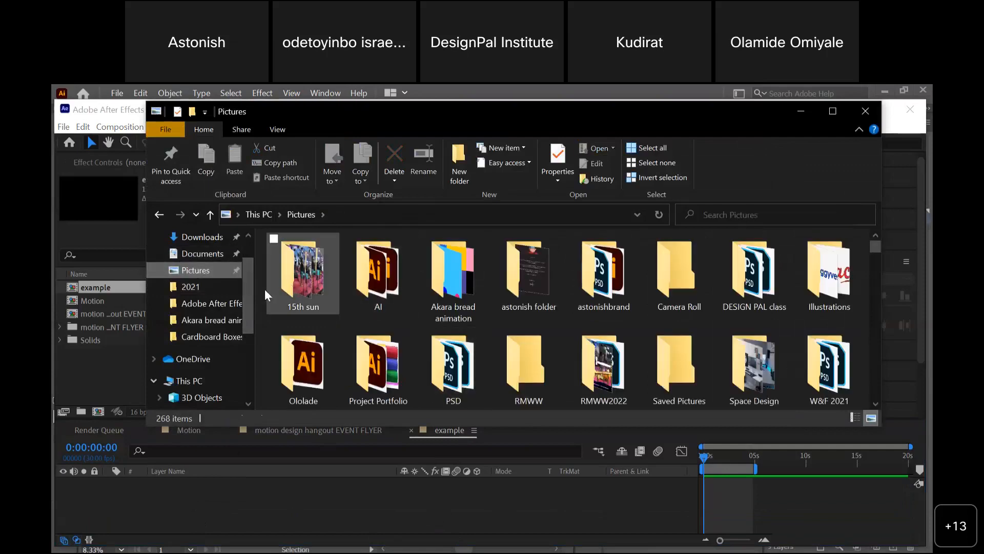
pyautogui.click(217, 253)
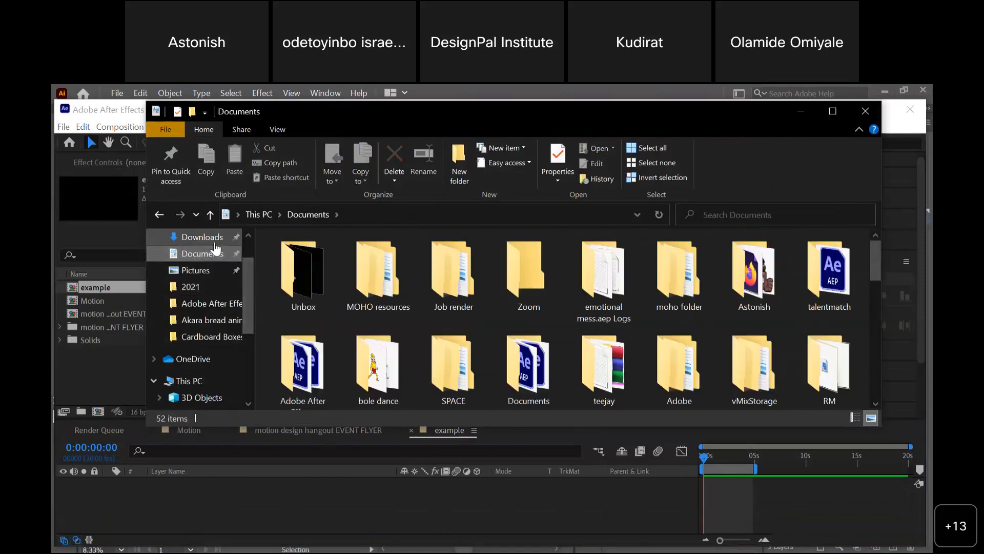
pyautogui.click(208, 237)
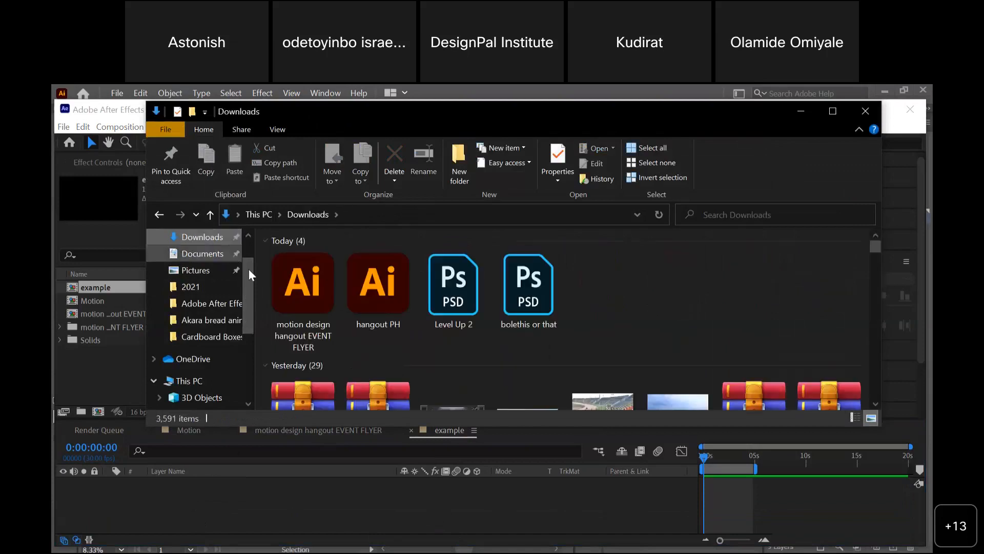
pyautogui.scroll(-6, 438, 313)
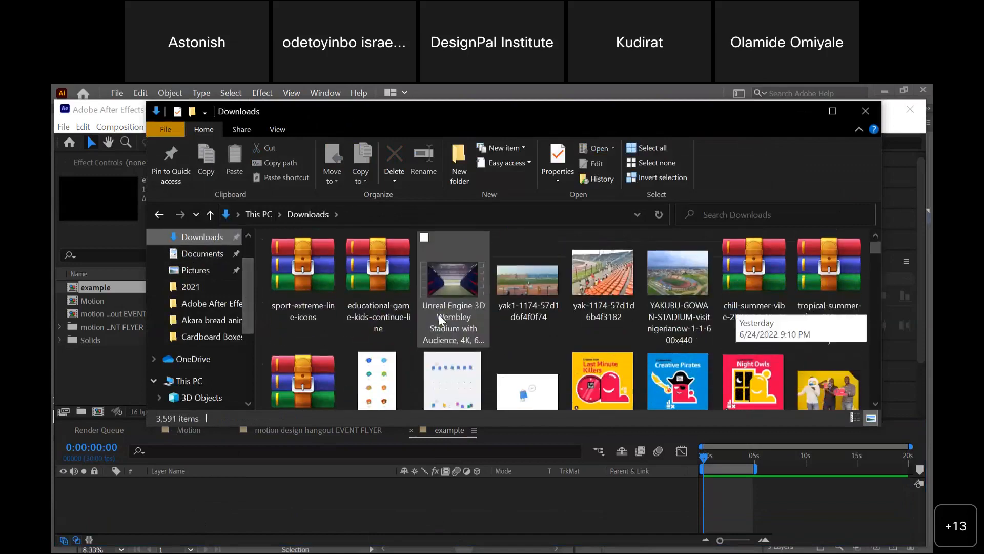
pyautogui.scroll(-5, 438, 313)
pyautogui.scroll(4, 438, 314)
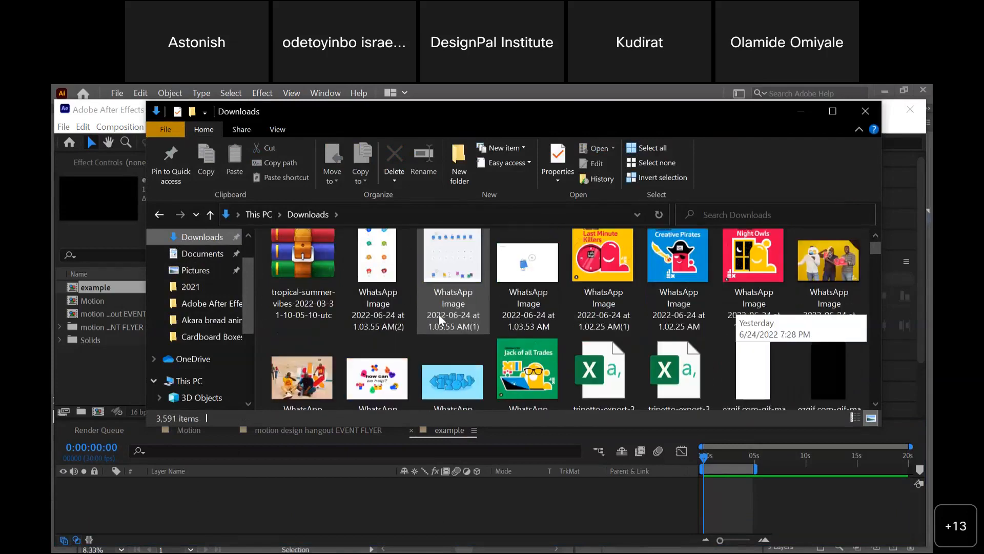
pyautogui.scroll(-6, 438, 314)
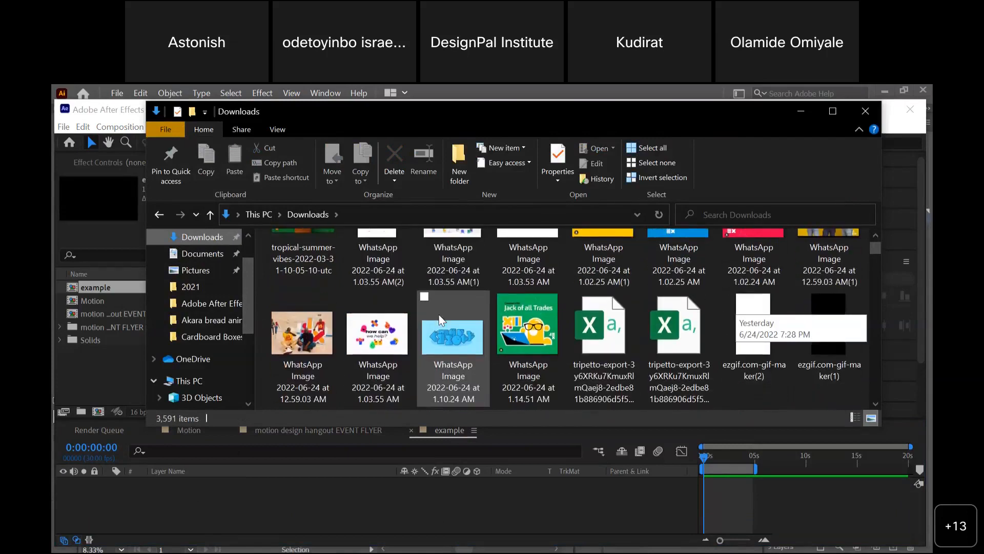
pyautogui.scroll(-8, 438, 314)
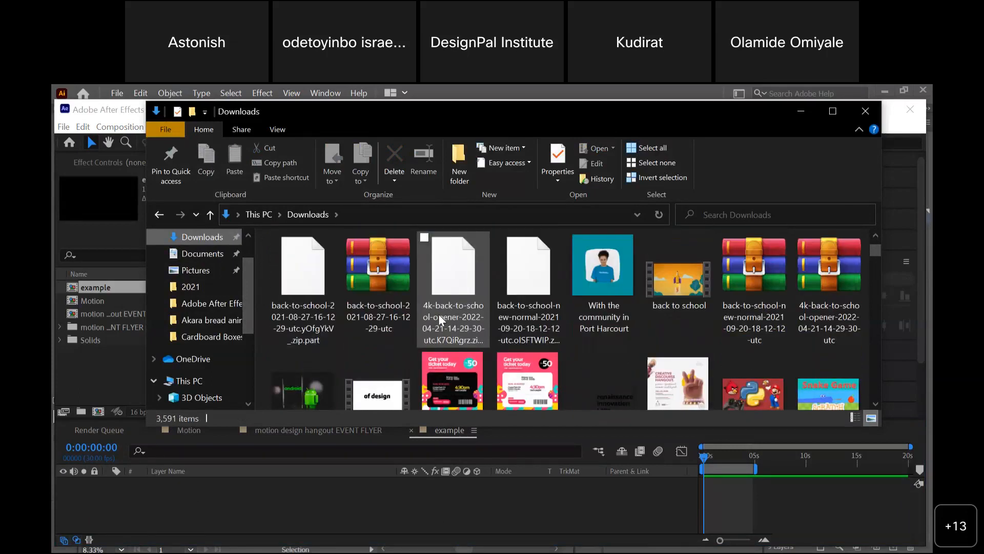
pyautogui.scroll(-3, 439, 318)
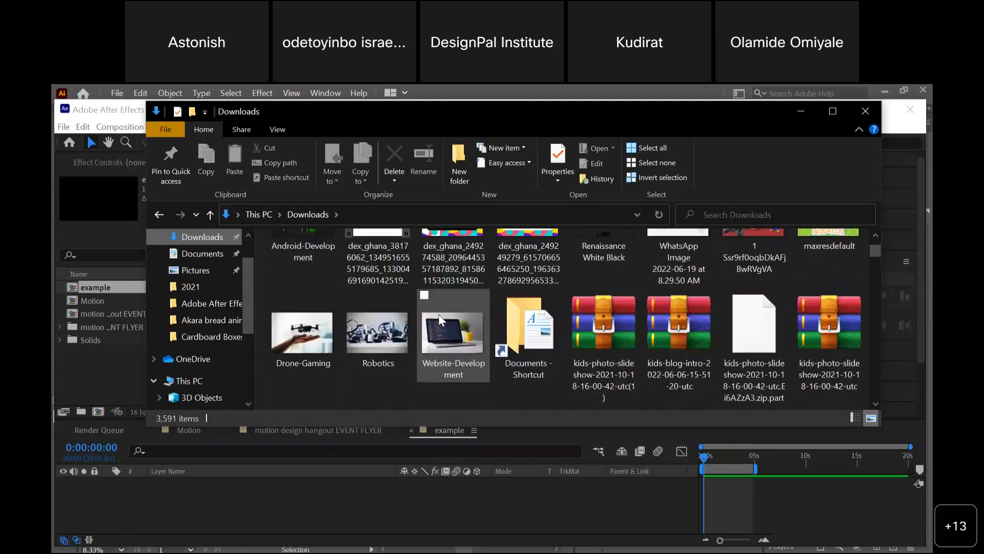
pyautogui.scroll(-5, 402, 340)
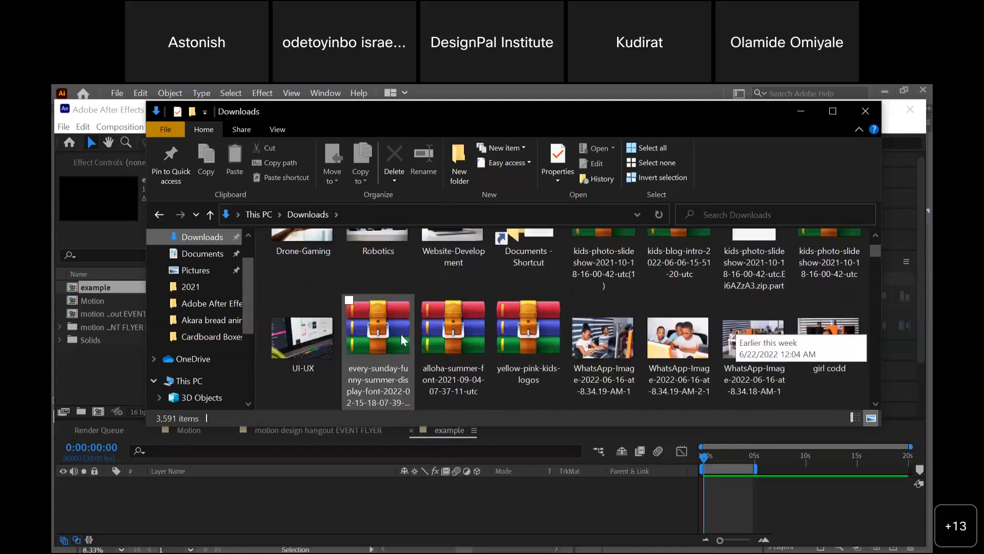
pyautogui.scroll(-1, 400, 334)
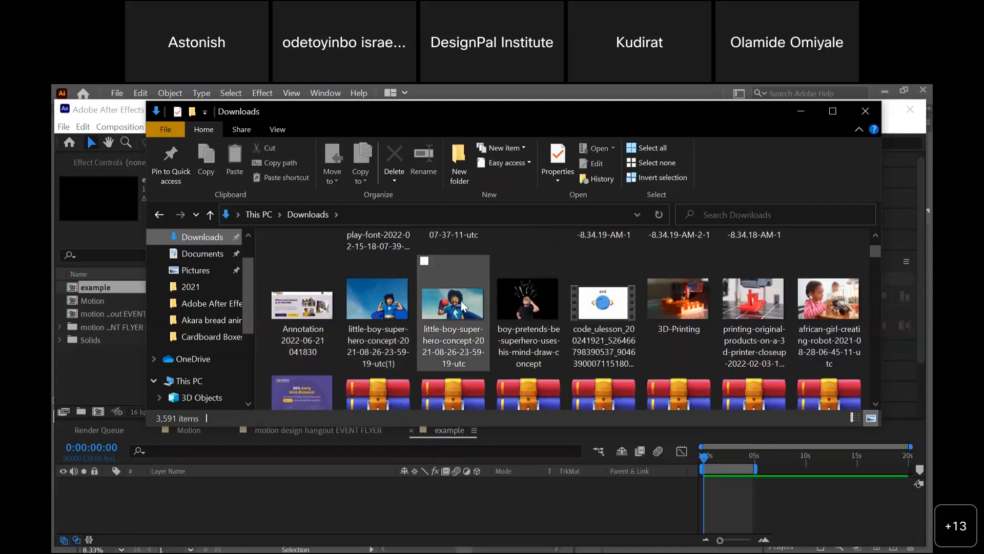
pyautogui.moveTo(401, 312); pyautogui.dragTo(426, 454)
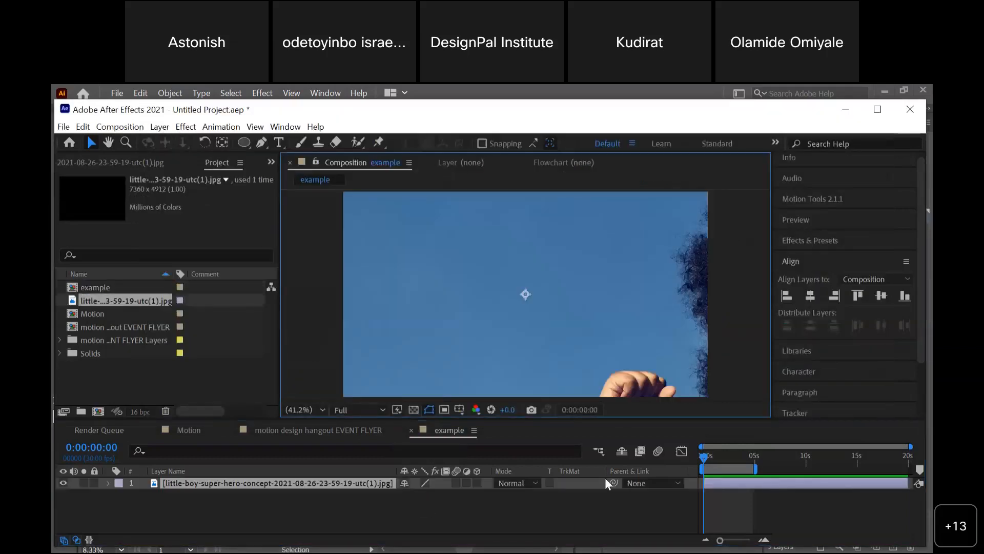
# - Scale the superhero photo layer down to 16% and move the current time to 0:00:01:21
pyautogui.press('s')
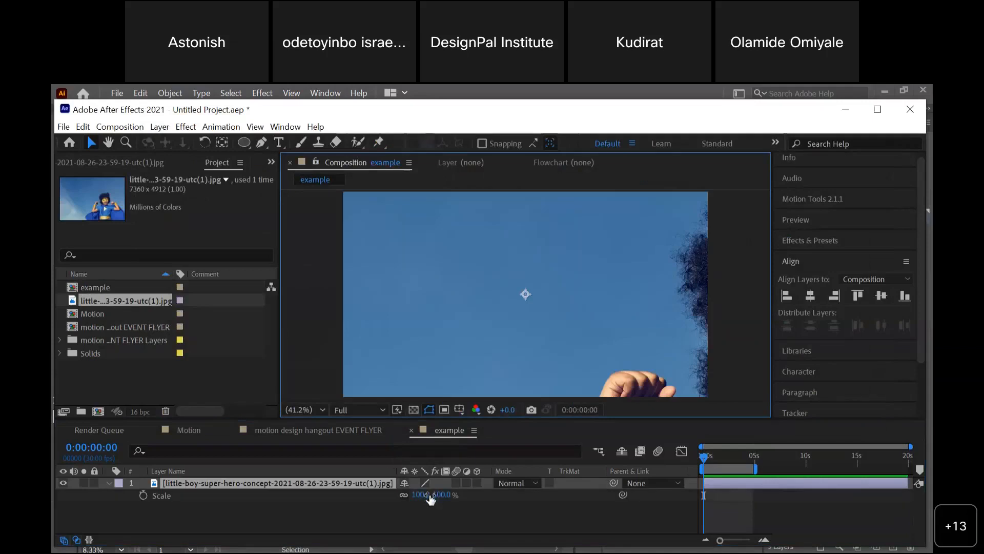
pyautogui.click(387, 495)
pyautogui.moveTo(387, 495); pyautogui.dragTo(350, 492)
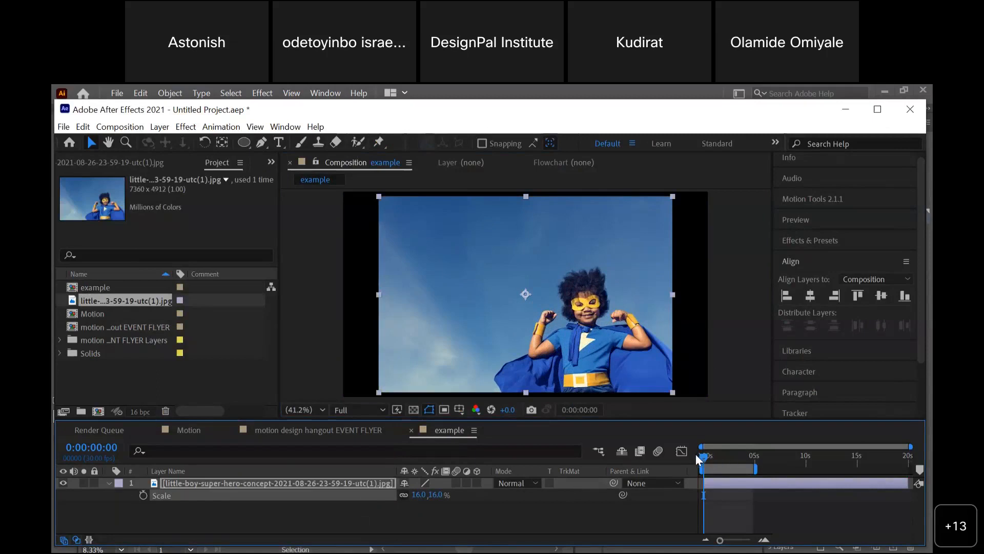
pyautogui.click(722, 457)
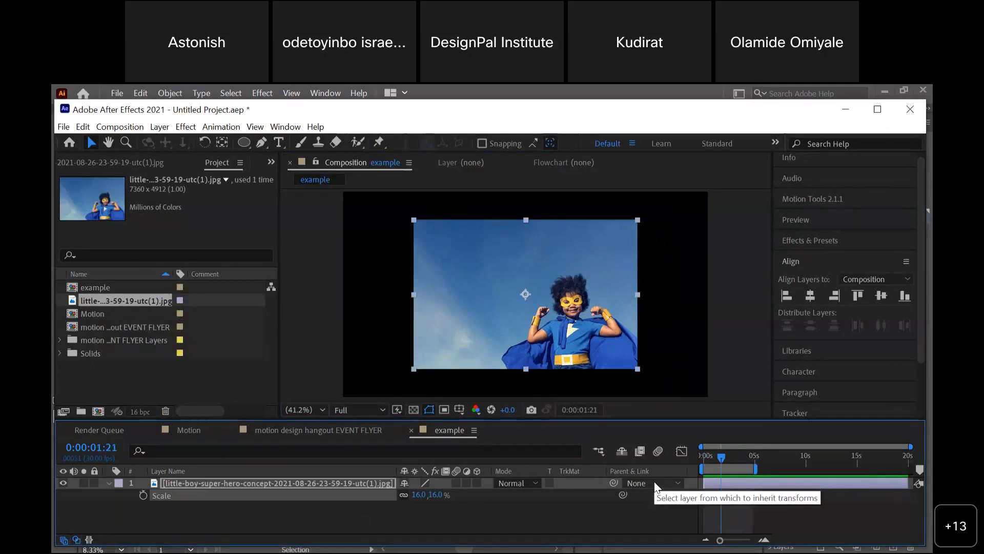
# - Draw a closed Pen tool mask around the boy and his cape on the superhero photo layer
pyautogui.click(299, 518)
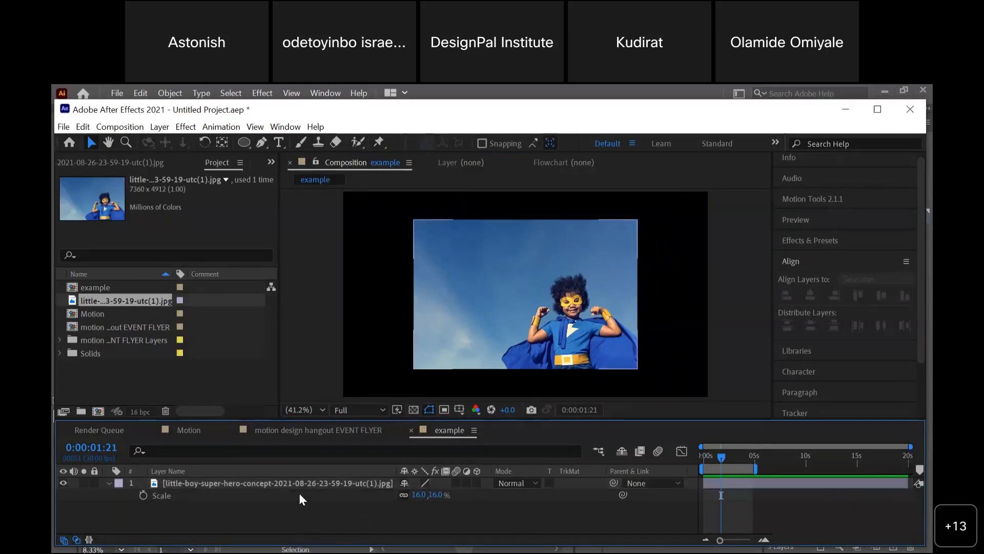
pyautogui.click(299, 486)
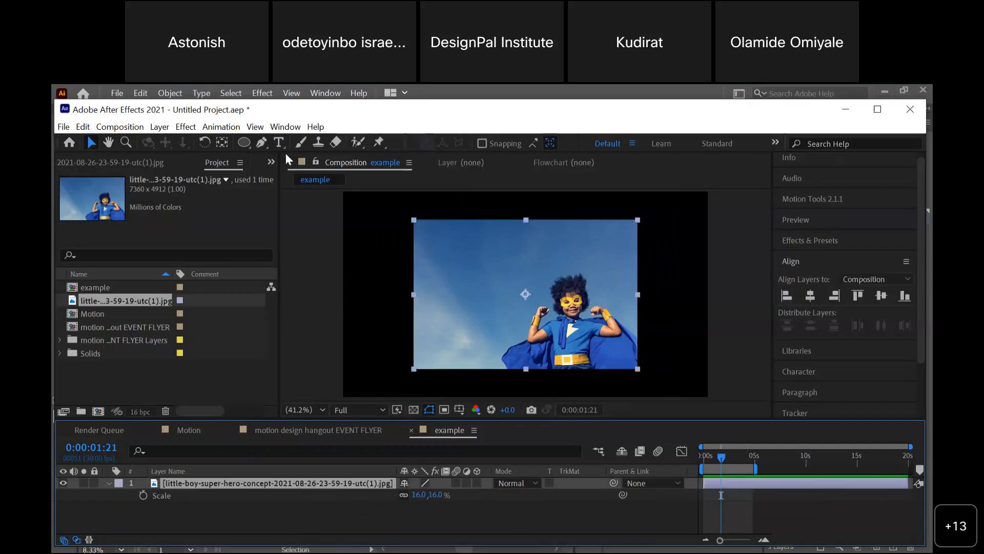
pyautogui.click(262, 143)
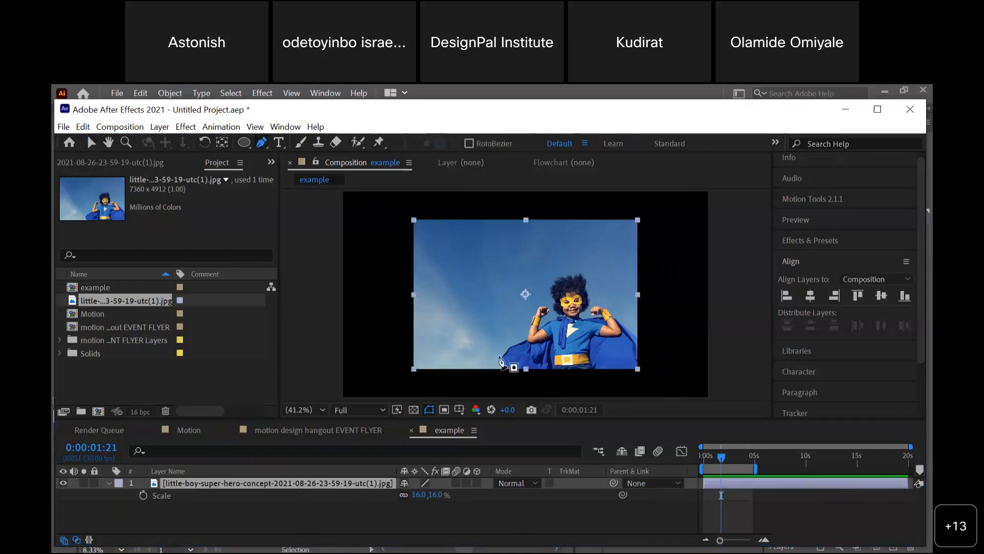
pyautogui.click(500, 353)
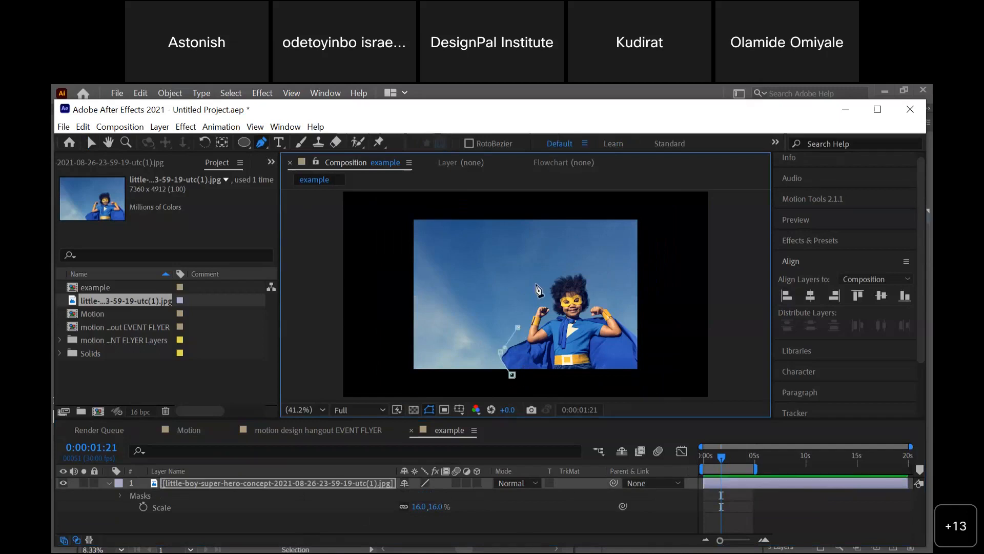
pyautogui.click(559, 267)
pyautogui.click(601, 264)
pyautogui.click(621, 306)
pyautogui.click(629, 318)
pyautogui.click(640, 345)
pyautogui.click(638, 370)
pyautogui.click(597, 385)
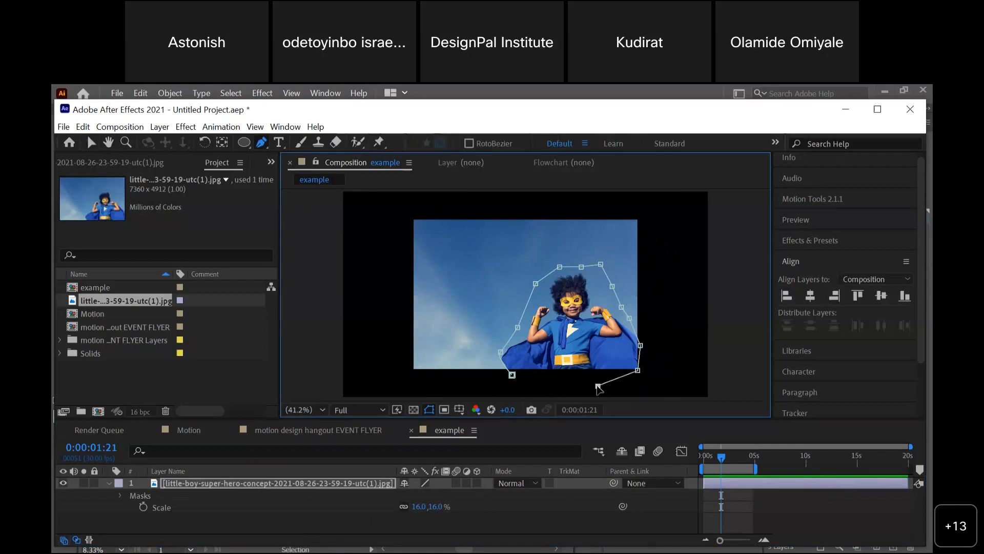
pyautogui.click(512, 376)
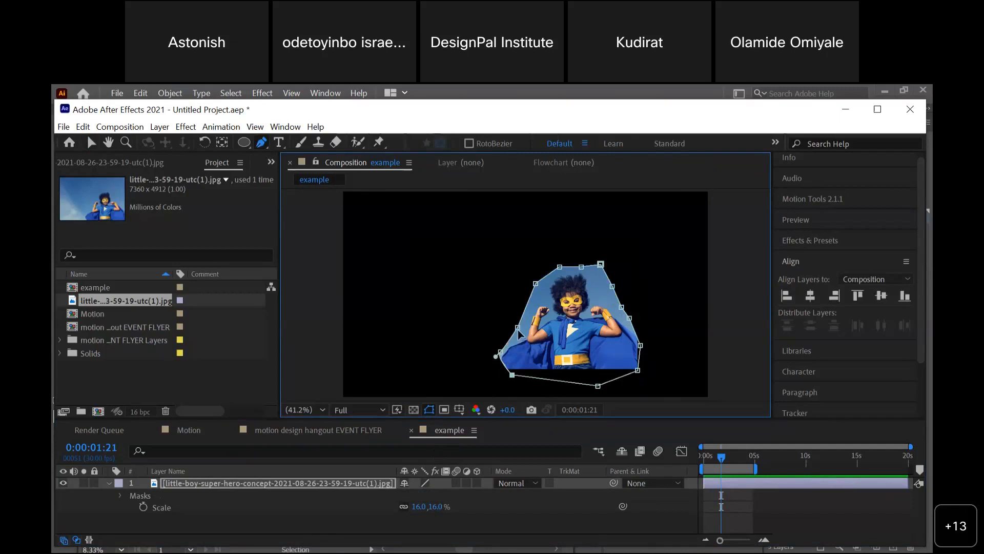
# - Pull the two mask points beside the boy's raised arm closer to his body and reselect the photo layer
pyautogui.moveTo(519, 334); pyautogui.dragTo(529, 340)
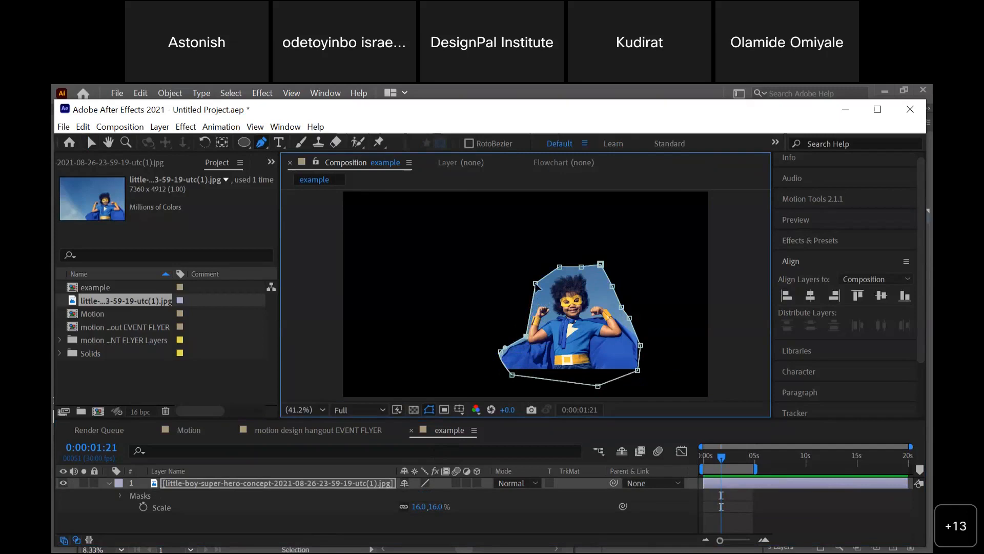
pyautogui.moveTo(535, 285); pyautogui.dragTo(540, 306)
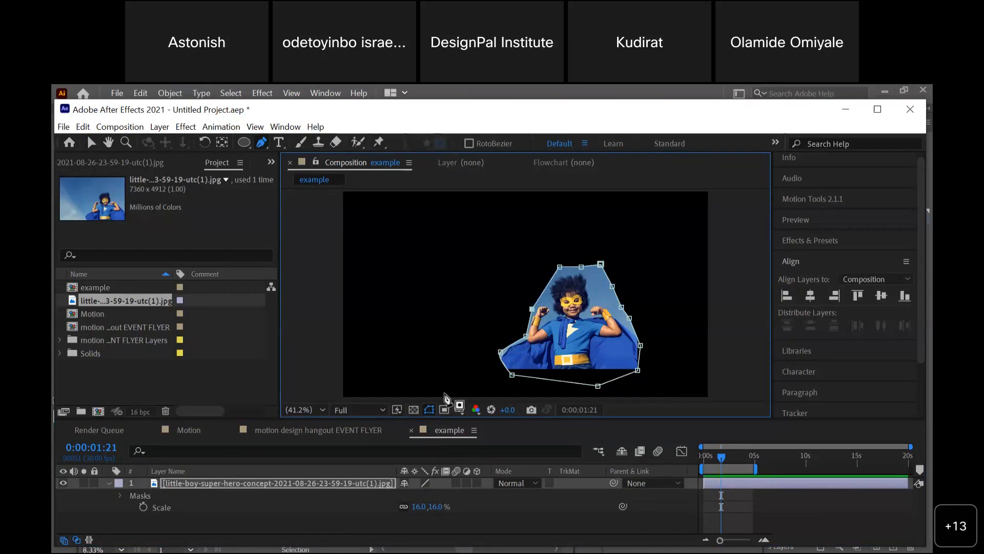
pyautogui.click(247, 523)
pyautogui.click(255, 483)
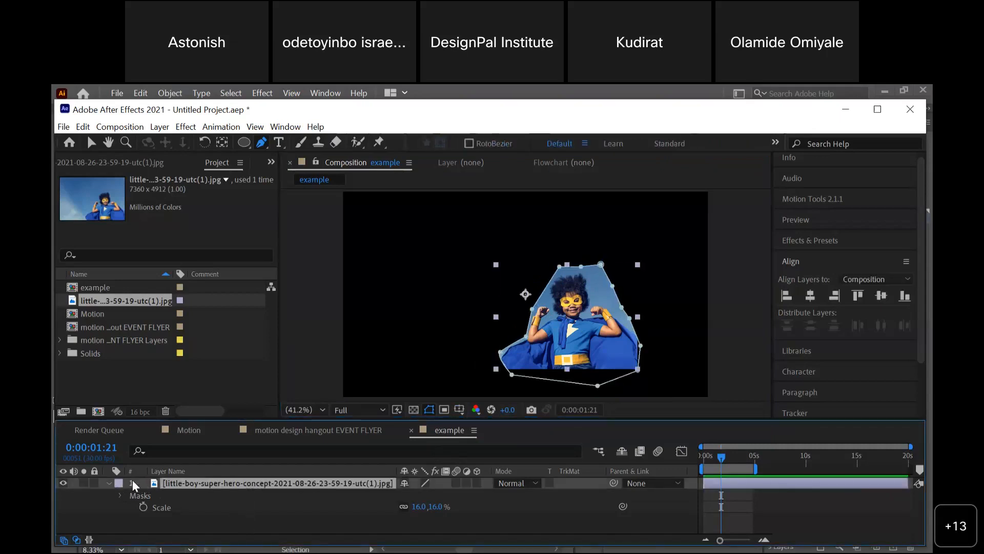
# - Expand Mask 1's properties, raise its Mask Feather to 158 pixels and hide the mask outline in the viewer
pyautogui.click(121, 495)
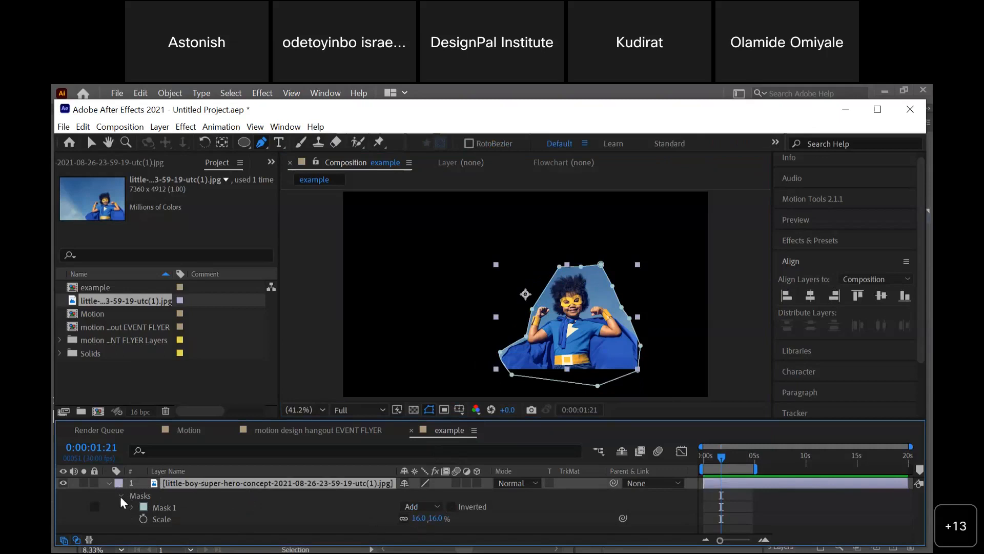
pyautogui.click(131, 507)
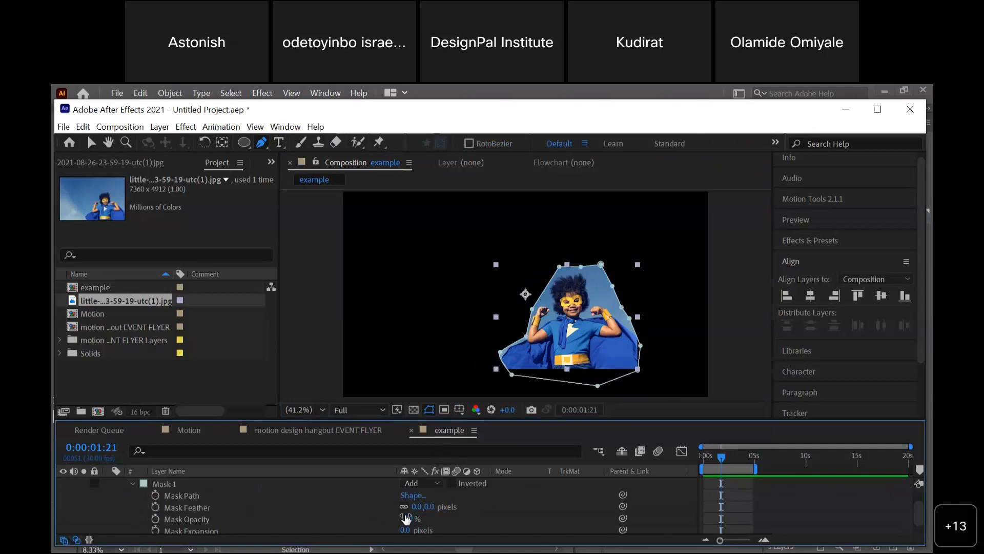
pyautogui.moveTo(422, 507); pyautogui.dragTo(520, 504)
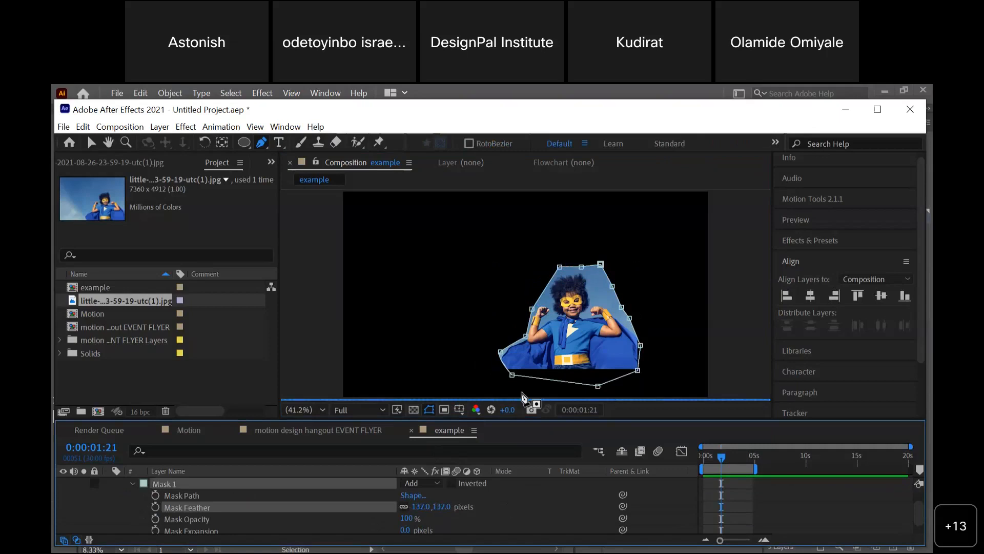
pyautogui.moveTo(430, 498); pyautogui.dragTo(440, 499)
pyautogui.click(429, 410)
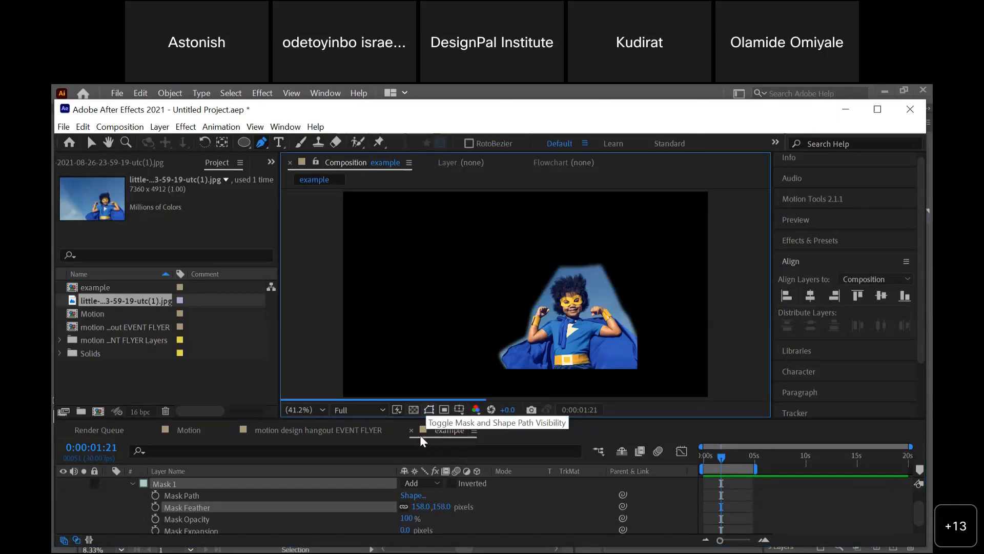
# - Raise Mask 1's feather through 225 to 272 pixels, and reset it to 0
pyautogui.moveTo(418, 507); pyautogui.dragTo(470, 506)
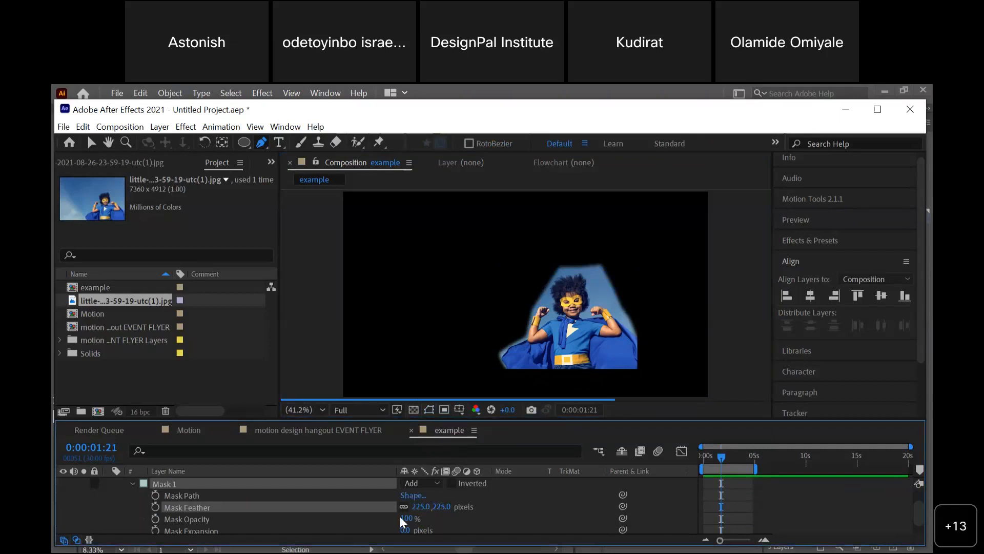
pyautogui.moveTo(434, 506); pyautogui.dragTo(451, 506)
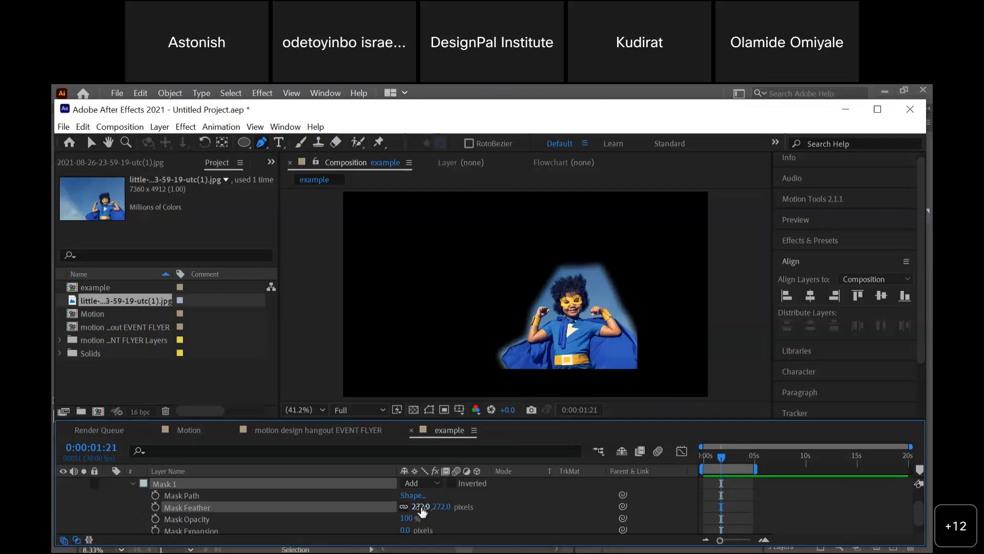
pyautogui.moveTo(421, 511); pyautogui.dragTo(147, 510)
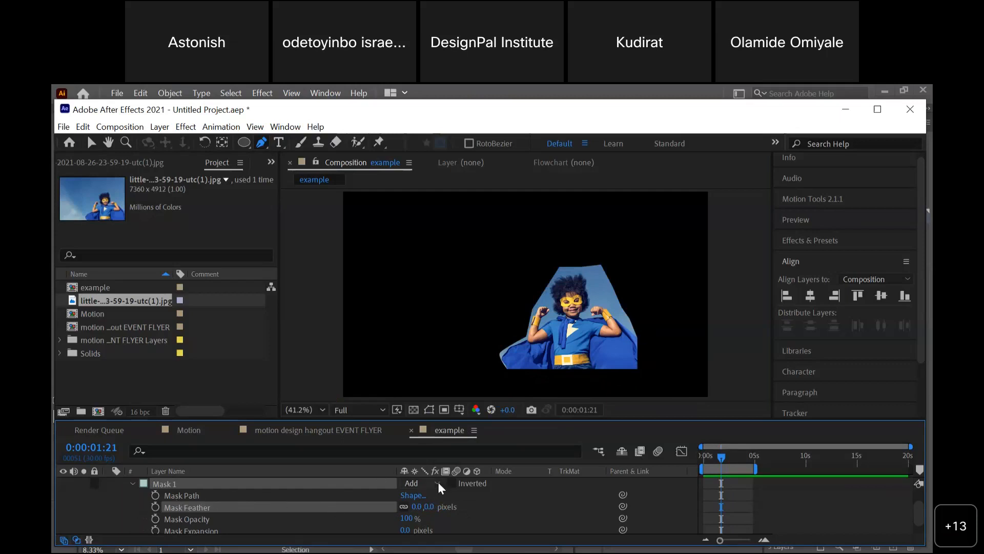
# - Start keyframing Mask 1's Mask Path at 0:00:00:04 and show the mask outline in the viewer
pyautogui.click(705, 456)
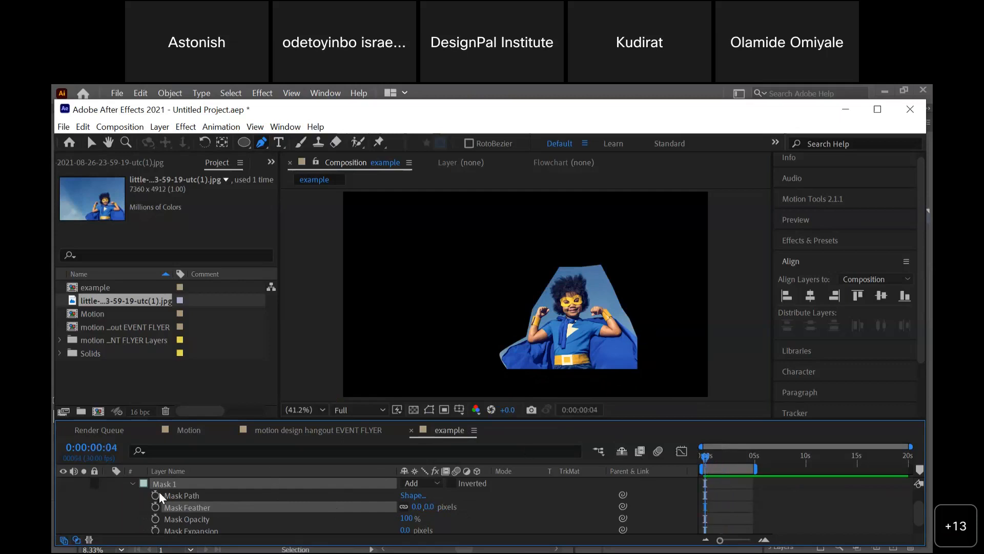
pyautogui.click(156, 495)
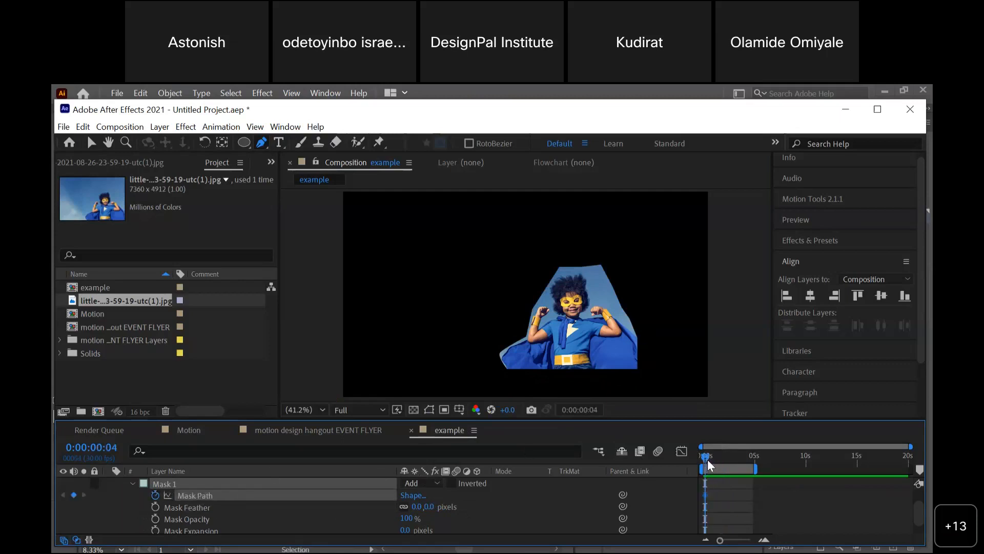
pyautogui.click(429, 410)
# - At 0:00:01:21, undo an accidental shift of the whole mask and pull only its upper-left point outward with the Selection tool
pyautogui.click(721, 457)
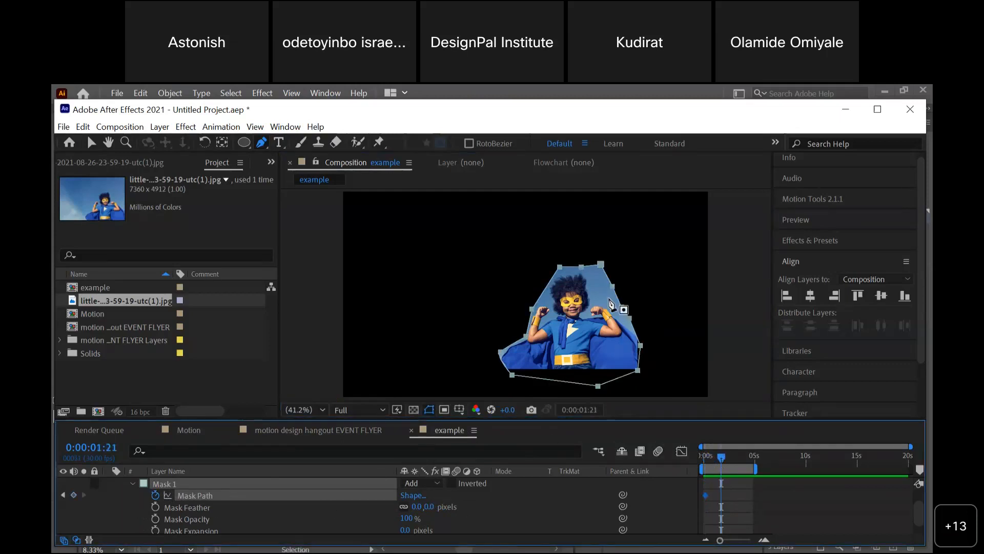
pyautogui.moveTo(562, 270); pyautogui.dragTo(536, 245)
pyautogui.hotkey('ctrl', 'z')
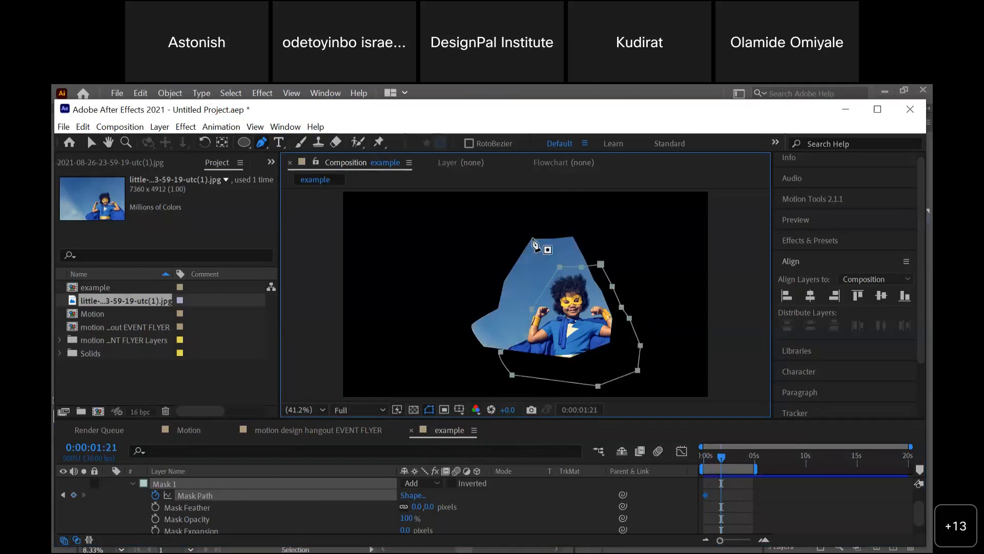
pyautogui.click(90, 142)
pyautogui.doubleClick(564, 285)
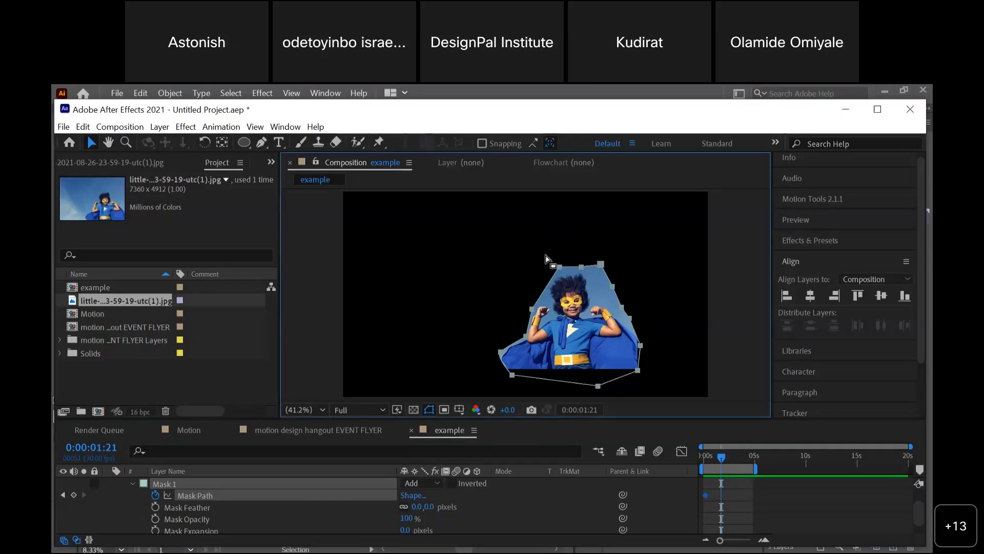
pyautogui.moveTo(544, 235); pyautogui.dragTo(625, 330)
pyautogui.moveTo(561, 267); pyautogui.dragTo(530, 248)
# - At 0:00:03:09, pull the mask's upper middle and upper-right points outward to keyframe a wider shape
pyautogui.moveTo(724, 464); pyautogui.dragTo(737, 457)
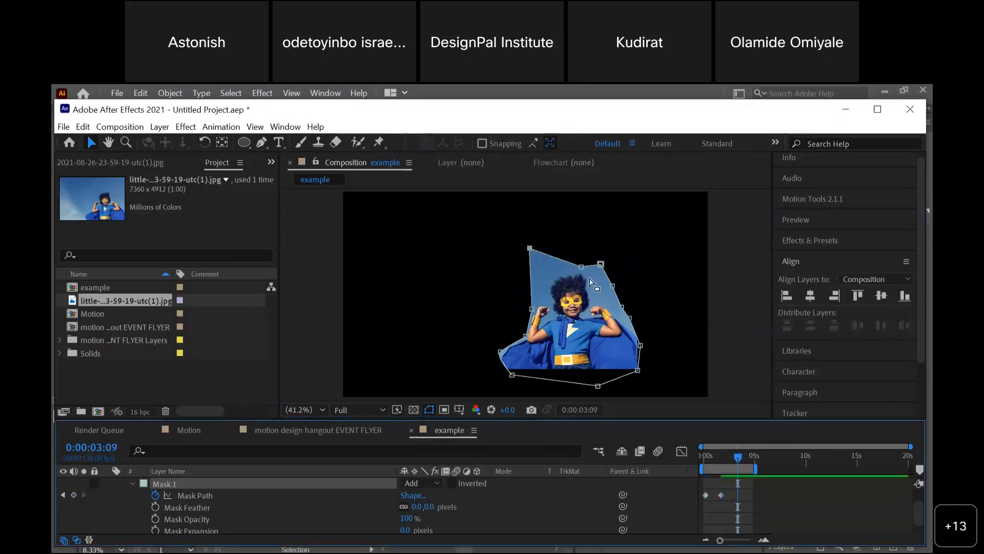
pyautogui.moveTo(581, 267); pyautogui.dragTo(637, 287)
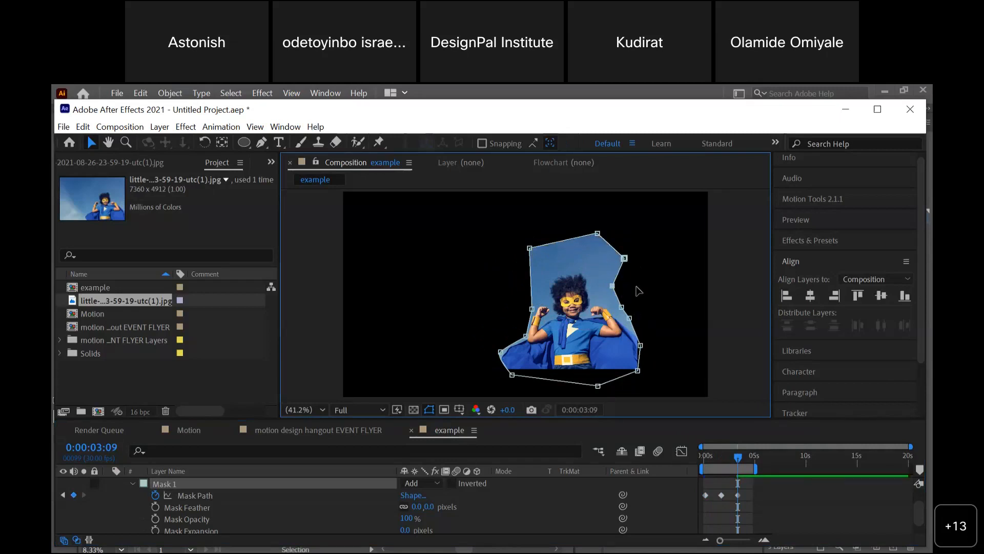
# - Preview the mask path animation from its start, collapse the photo layer's properties and scrub through to 0:00:02:25
pyautogui.click(706, 455)
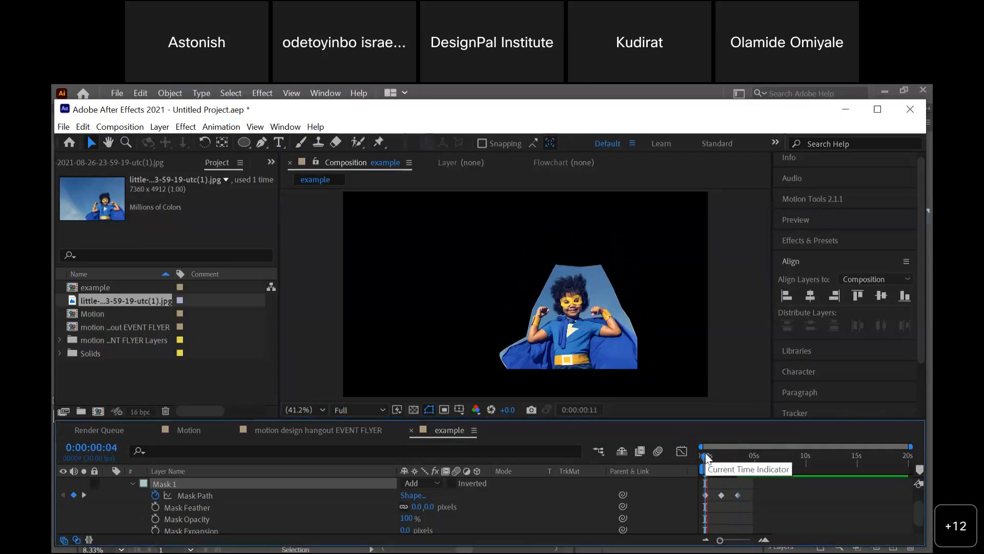
pyautogui.moveTo(719, 455); pyautogui.dragTo(744, 452)
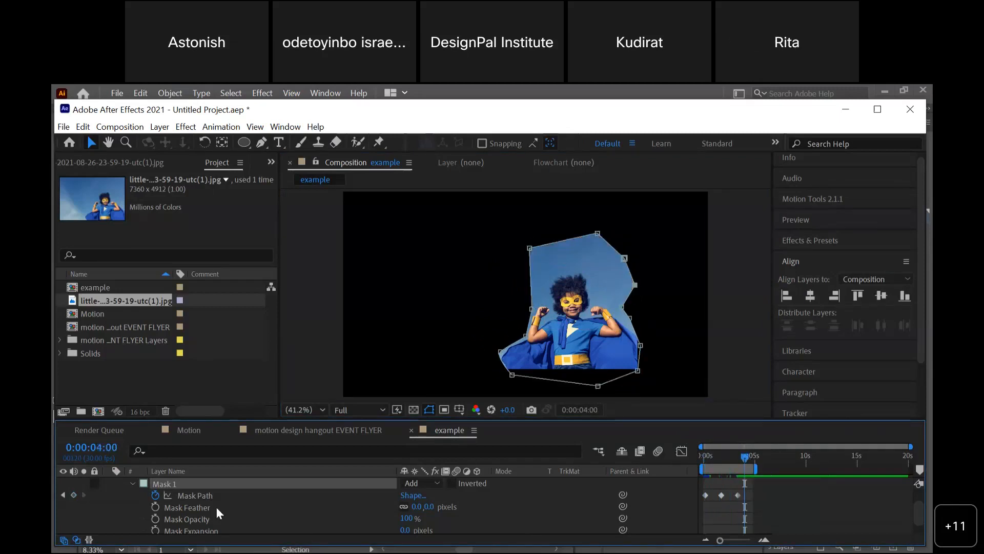
pyautogui.scroll(2, 216, 507)
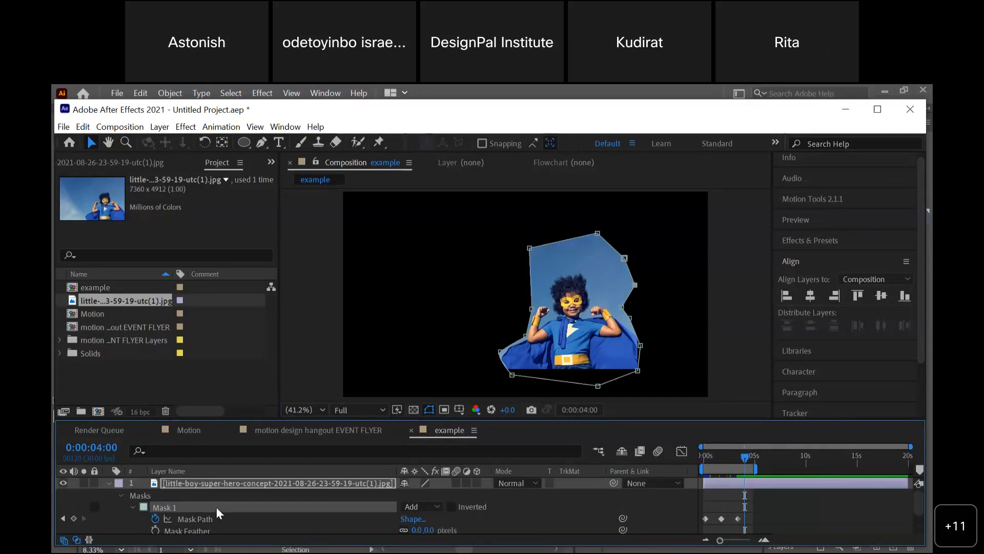
pyautogui.click(111, 483)
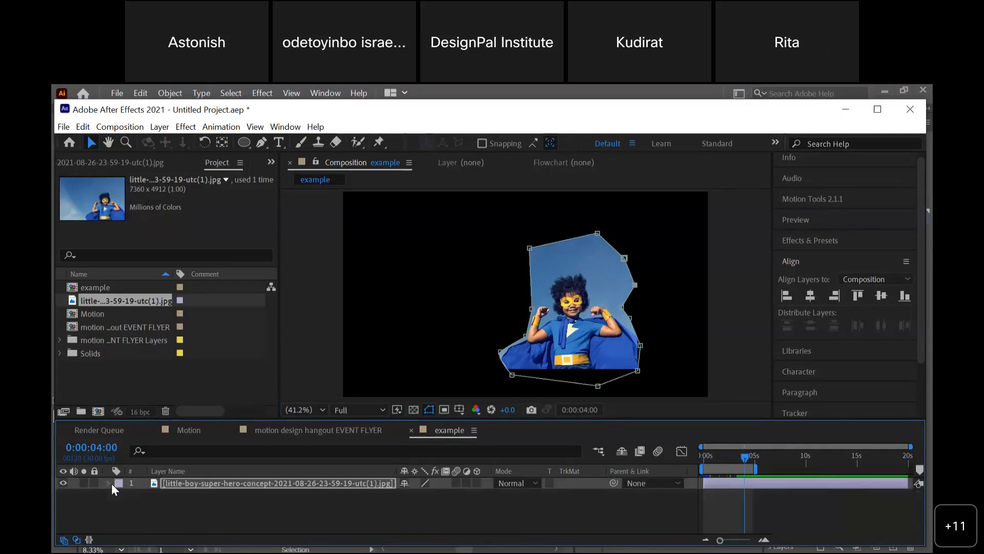
pyautogui.click(201, 512)
pyautogui.click(226, 479)
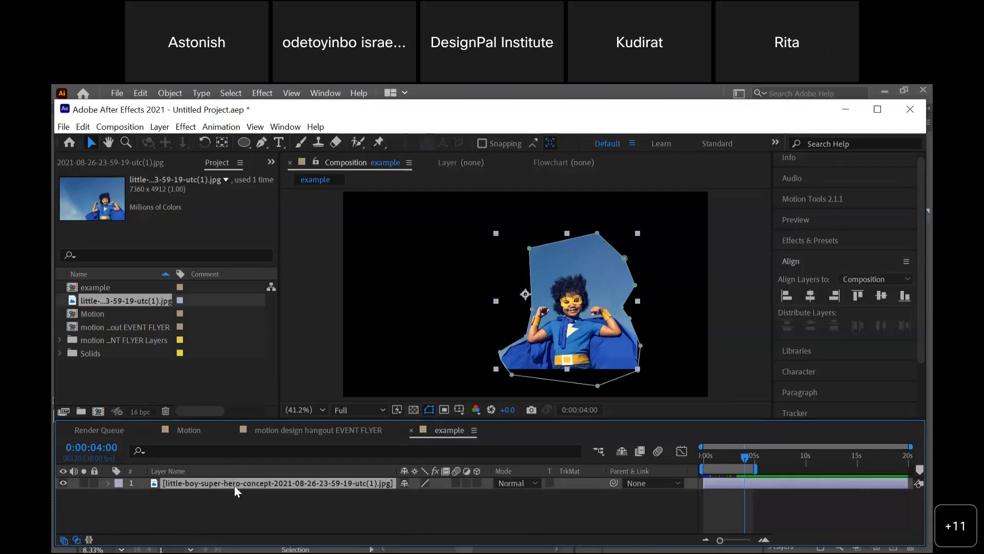
pyautogui.click(697, 454)
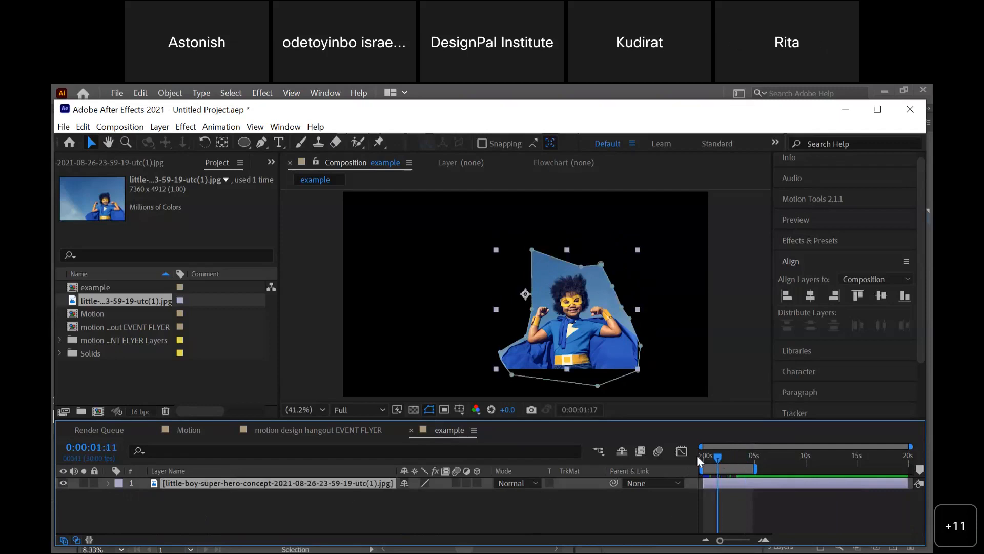
pyautogui.click(732, 446)
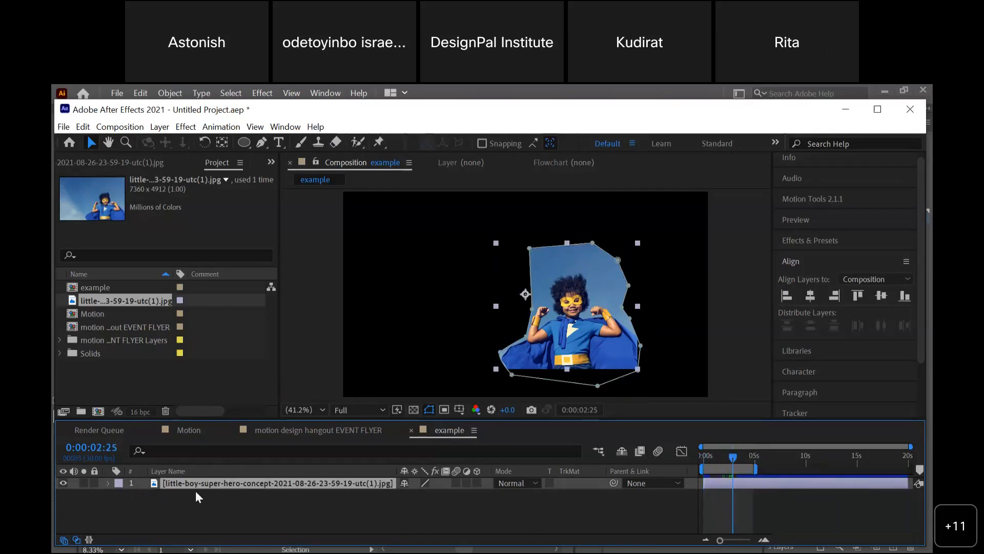
# - Expand the superhero photo layer's properties and delete its Masks group
pyautogui.click(107, 482)
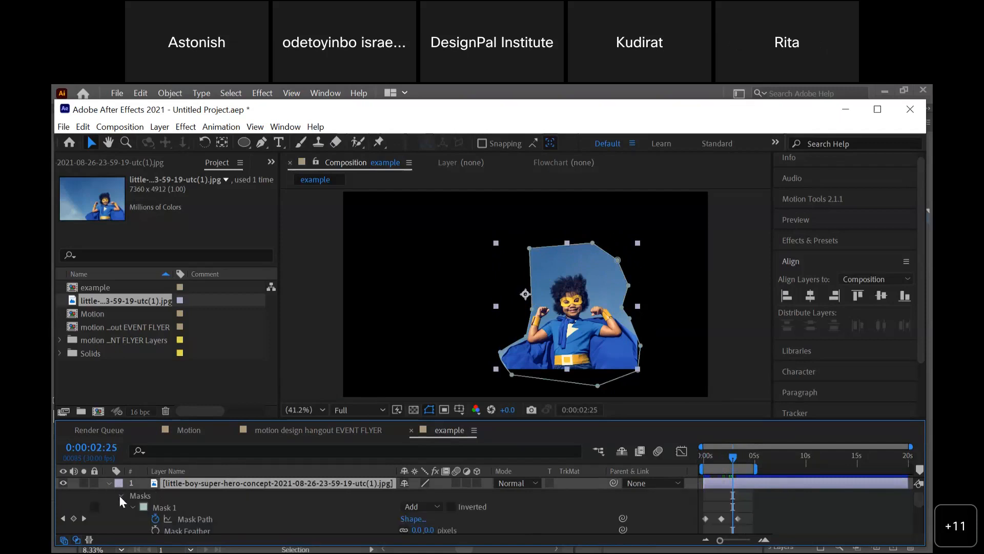
pyautogui.click(120, 496)
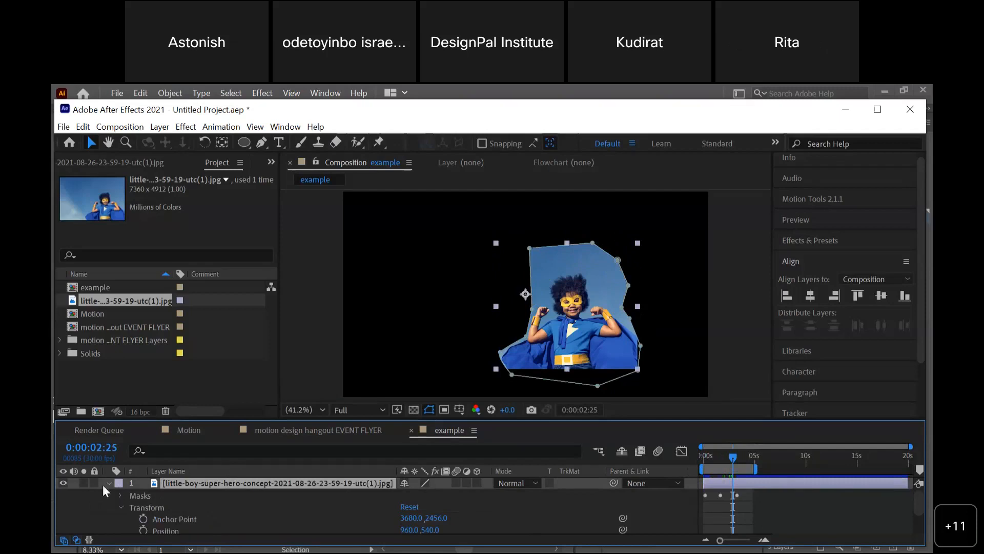
pyautogui.click(108, 482)
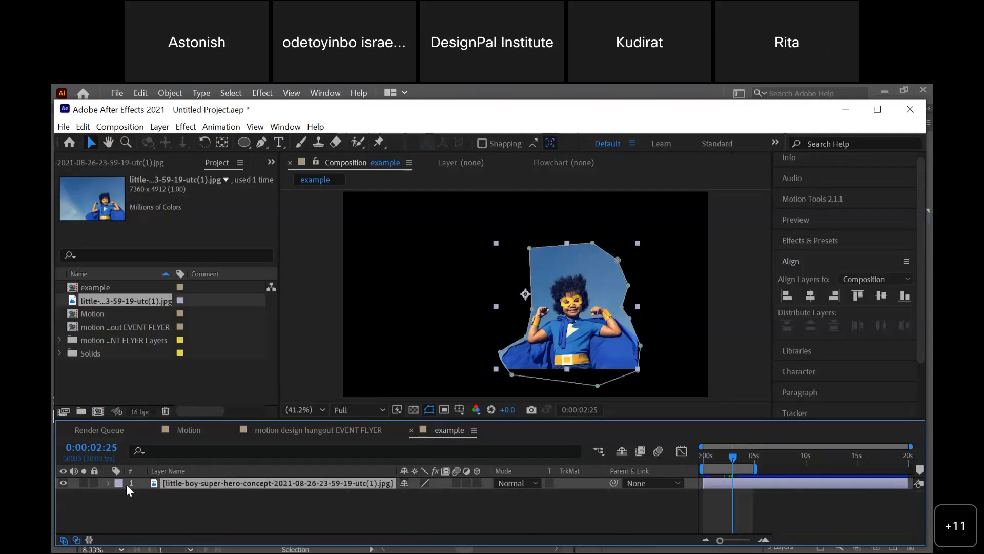
pyautogui.click(107, 482)
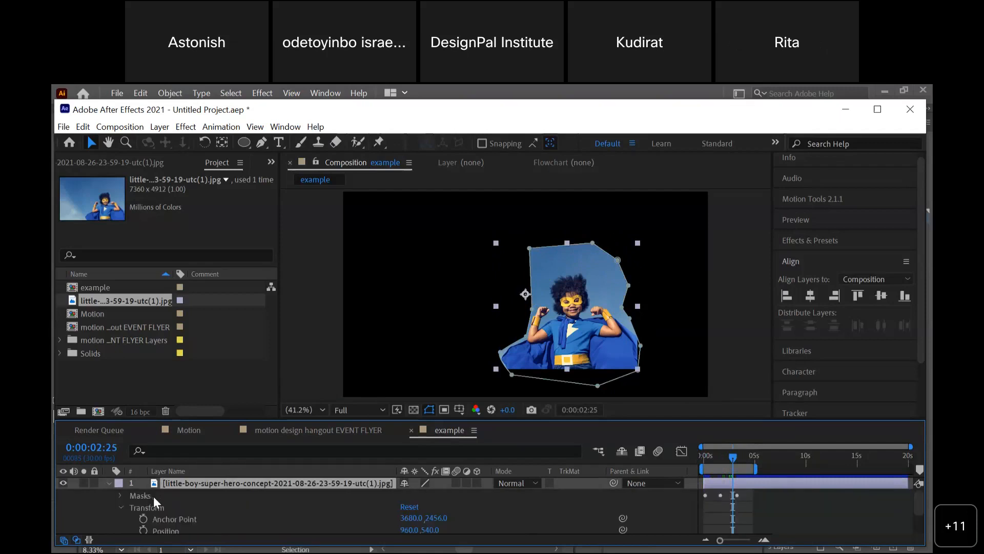
pyautogui.press('Delete')
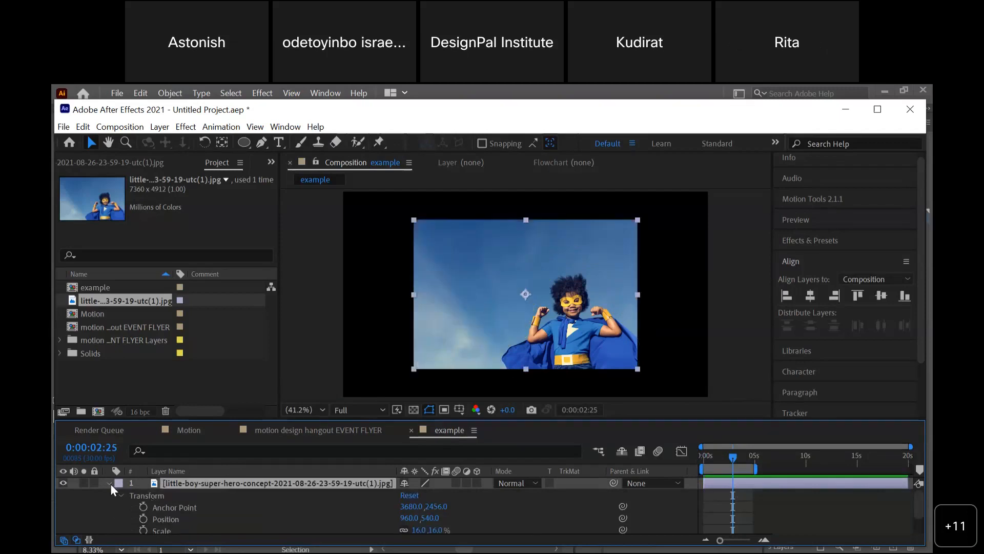
# - Collapse and deselect the photo layer, and draw a rectangle shape from the photo's upper-left corner across most of it
pyautogui.click(109, 484)
pyautogui.click(149, 505)
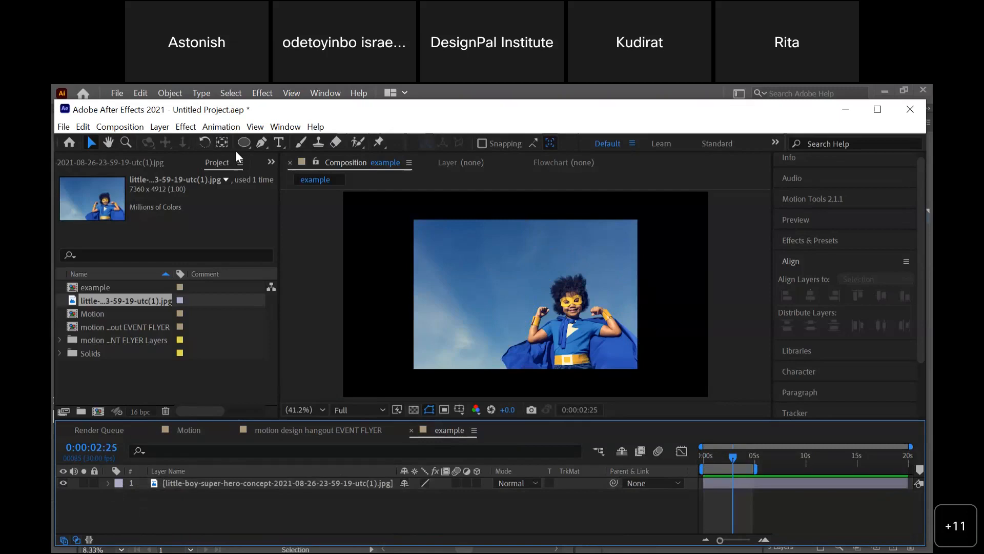
pyautogui.moveTo(240, 147); pyautogui.dragTo(263, 144)
pyautogui.moveTo(418, 226)
pyautogui.mouseDown()
pyautogui.moveTo(549, 334)
pyautogui.moveTo(602, 347)
pyautogui.moveTo(638, 341)
pyautogui.moveTo(613, 347)
pyautogui.mouseUp()
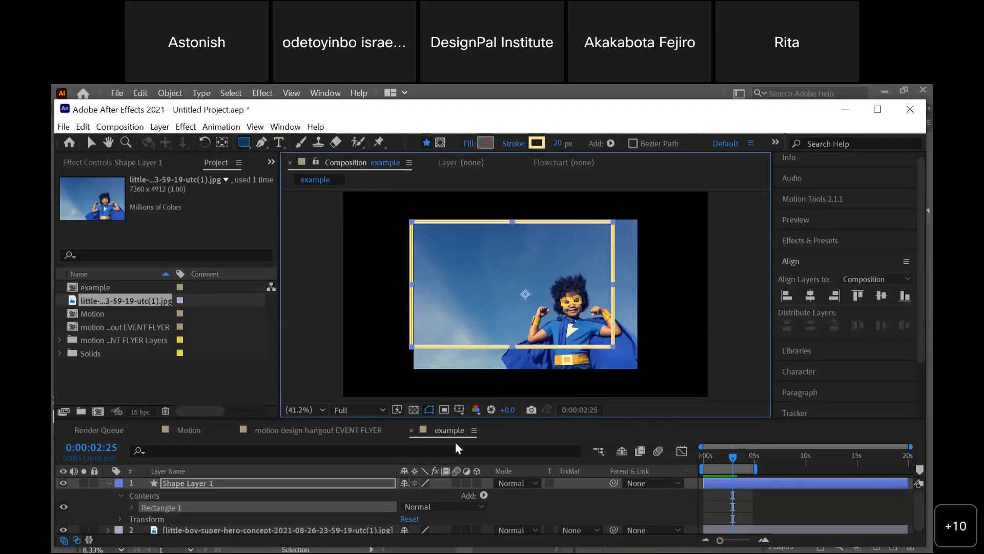
# - Give the rectangle a solid colour fill in white, FFFFFF
pyautogui.click(467, 144)
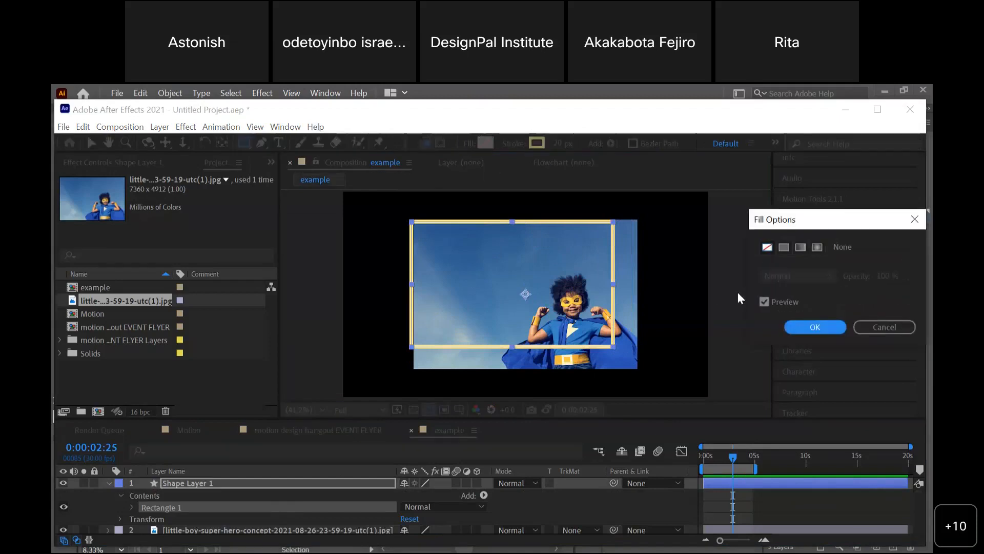
pyautogui.click(782, 248)
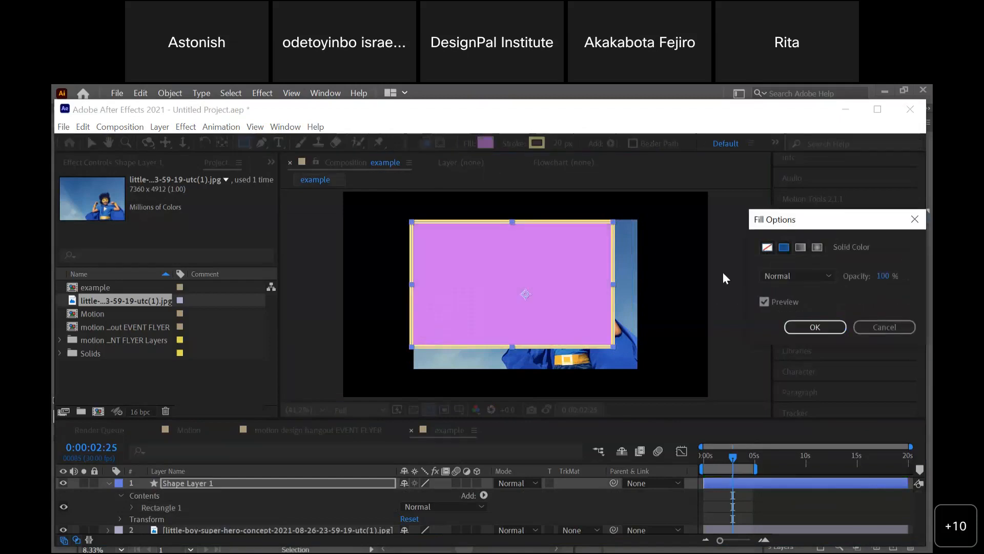
pyautogui.click(820, 327)
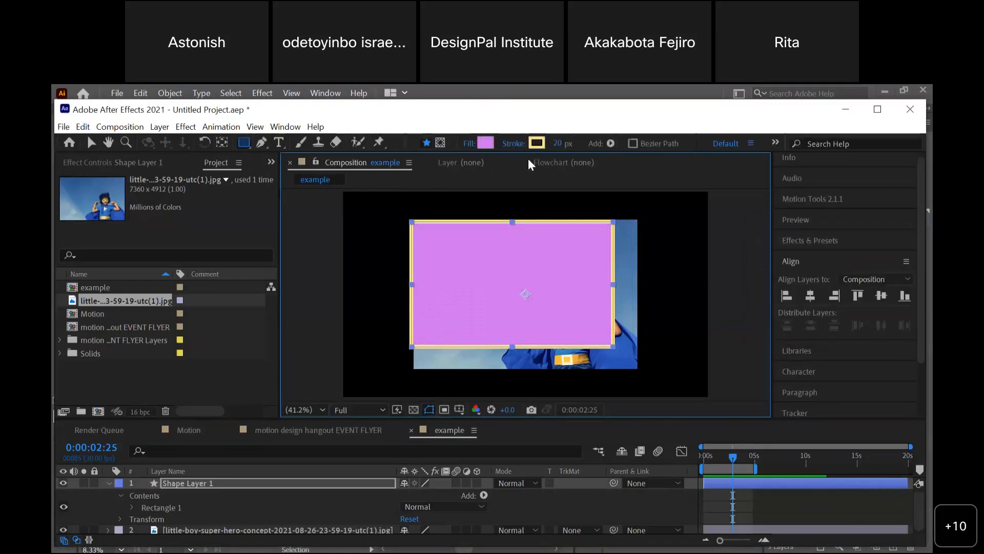
pyautogui.click(484, 143)
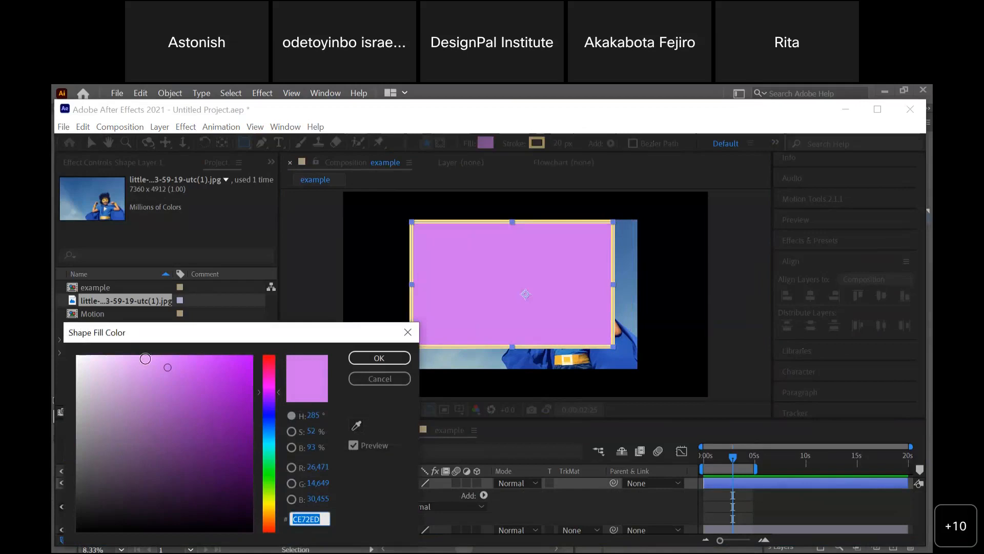
pyautogui.moveTo(94, 372); pyautogui.dragTo(76, 355)
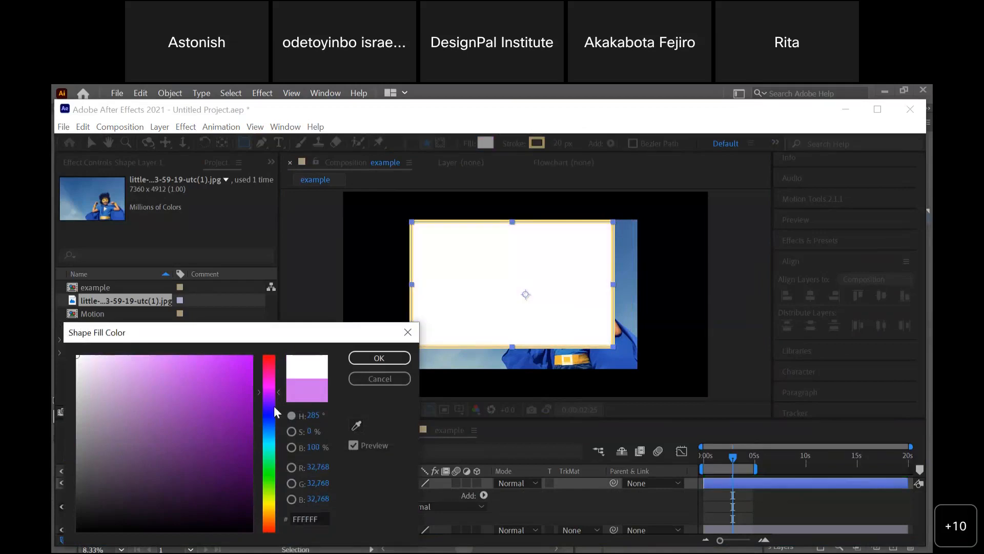
pyautogui.click(375, 360)
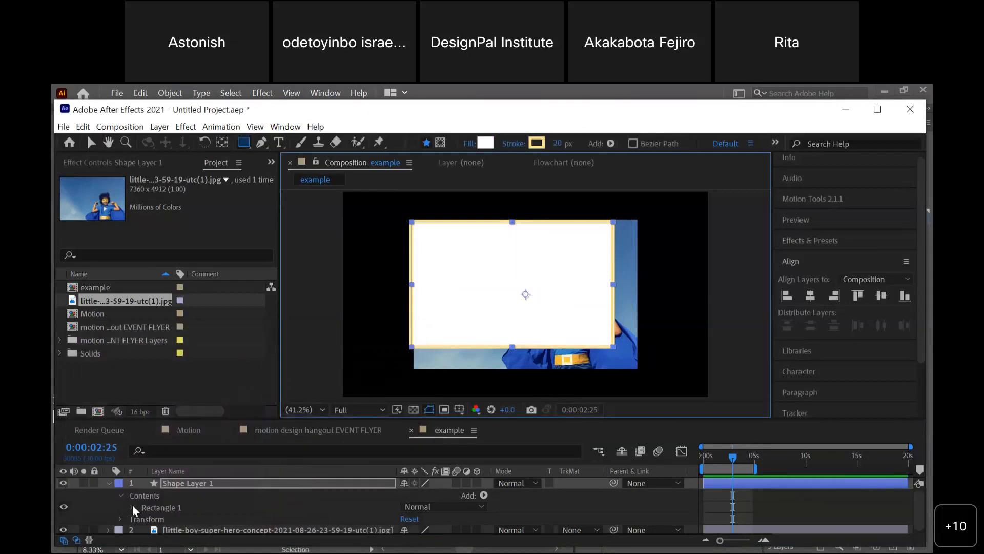
# - Add Round Corners to the rectangle with a radius of 80 and collapse the shape layer's properties
pyautogui.click(483, 495)
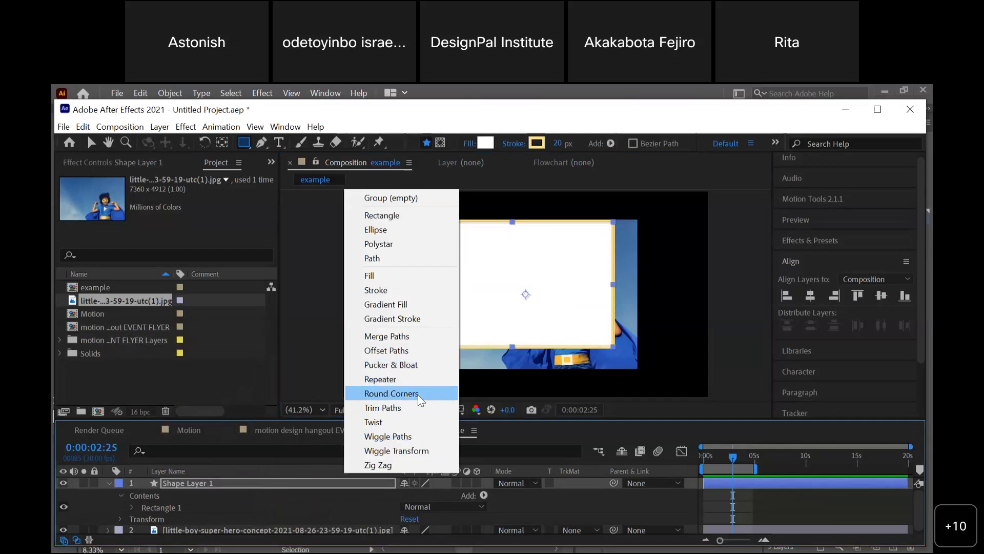
pyautogui.click(417, 394)
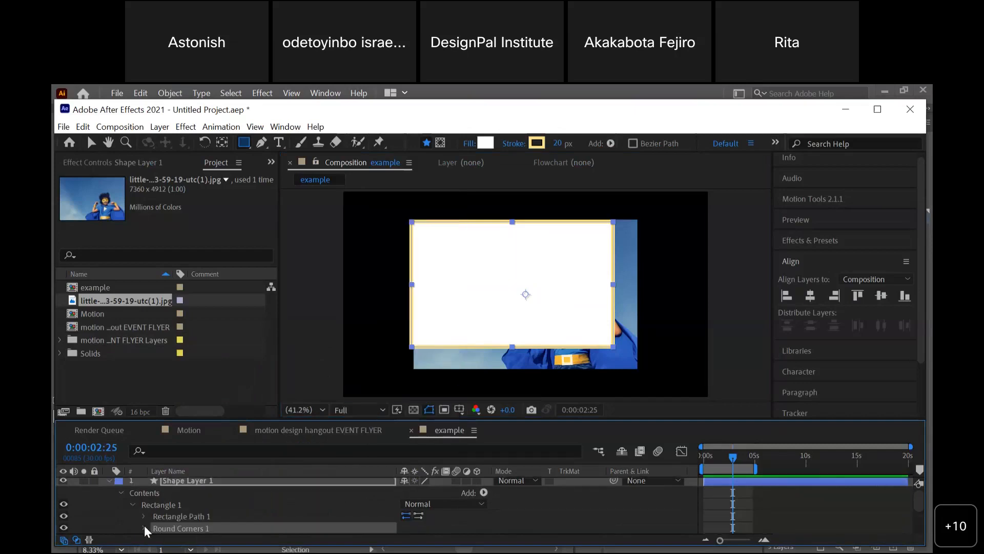
pyautogui.click(144, 527)
pyautogui.moveTo(402, 528); pyautogui.dragTo(457, 519)
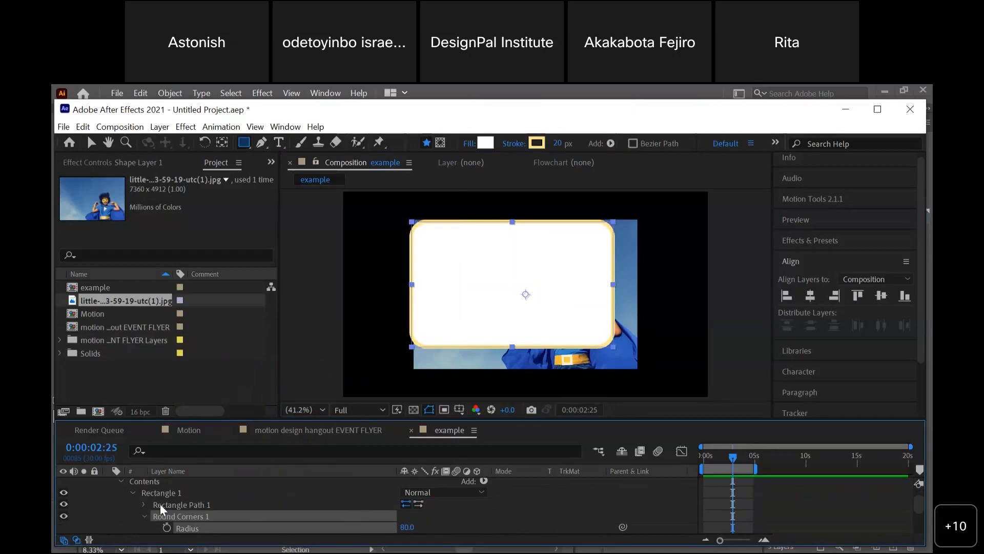
pyautogui.scroll(1, 160, 503)
pyautogui.click(108, 483)
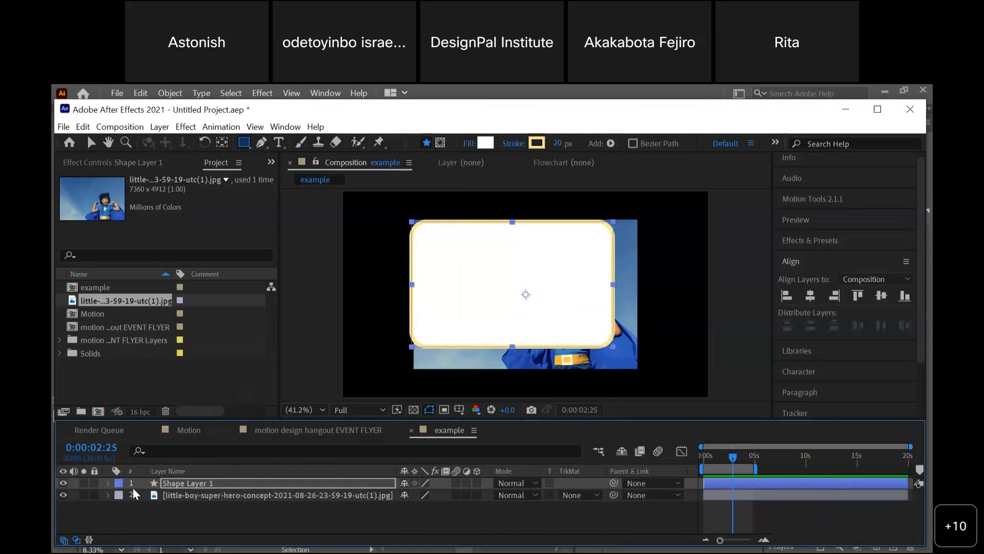
# - With the Selection tool, shift the photo slightly up and the rounded rectangle slightly right and down so it sits within the photo
pyautogui.click(220, 506)
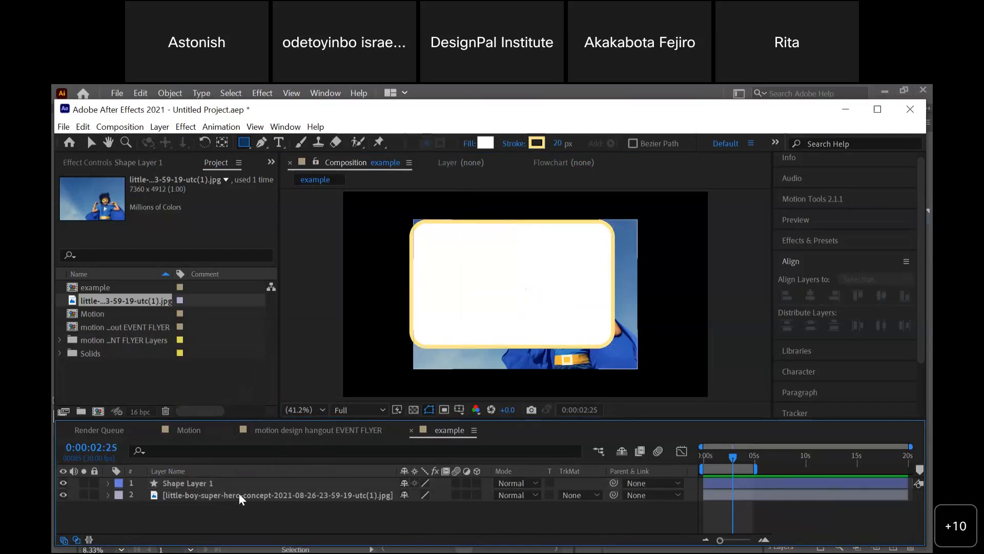
pyautogui.click(239, 494)
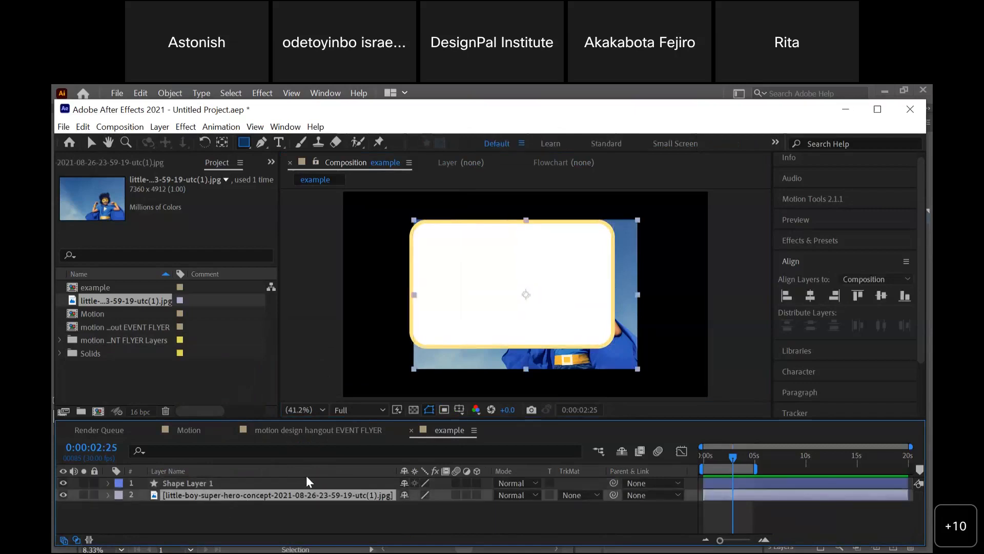
pyautogui.click(270, 506)
pyautogui.click(266, 483)
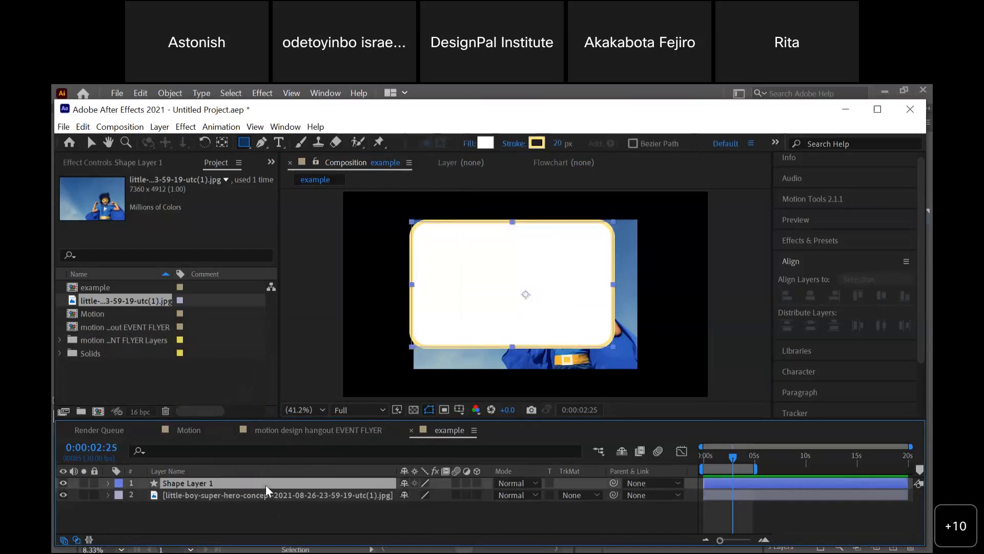
pyautogui.click(91, 143)
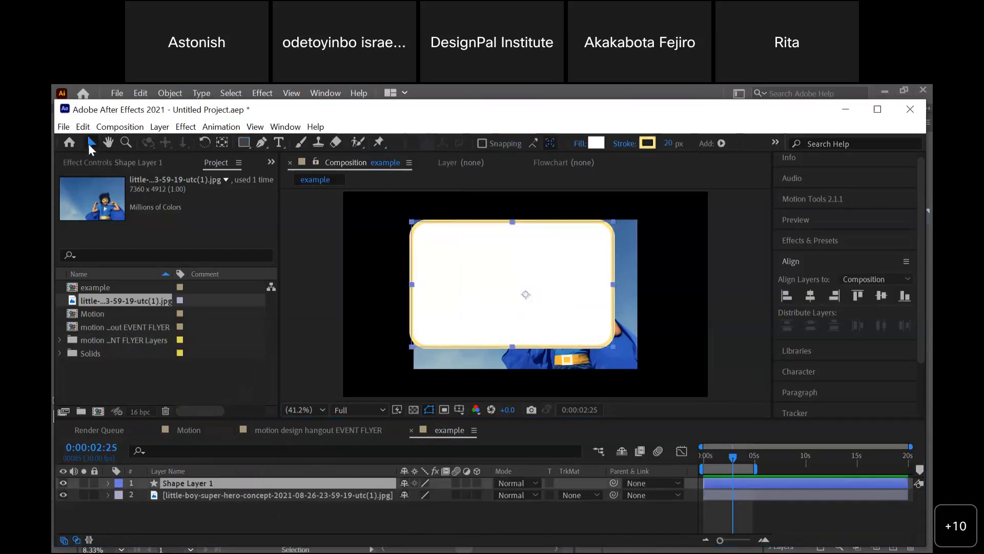
pyautogui.click(230, 500)
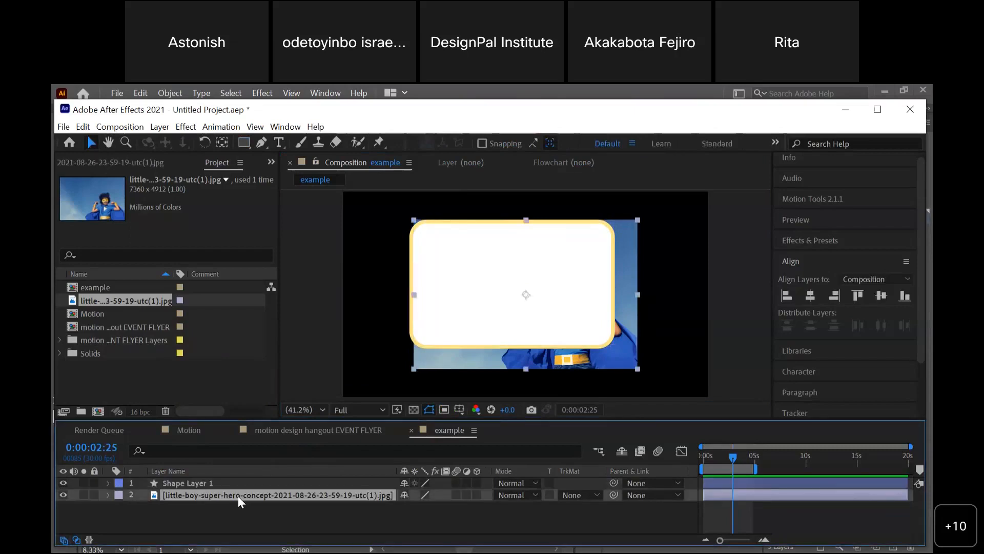
pyautogui.moveTo(510, 303); pyautogui.dragTo(496, 290)
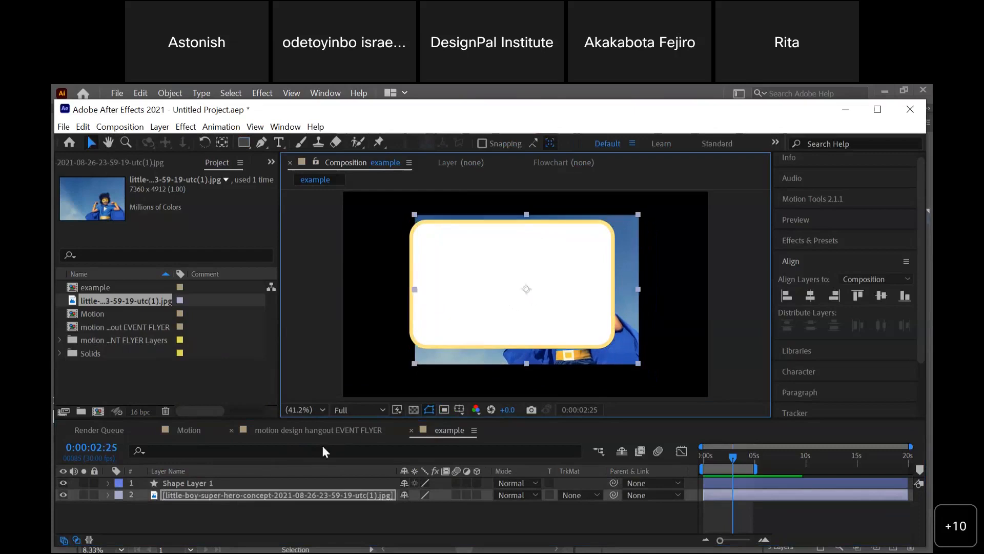
pyautogui.click(277, 482)
pyautogui.press('Return')
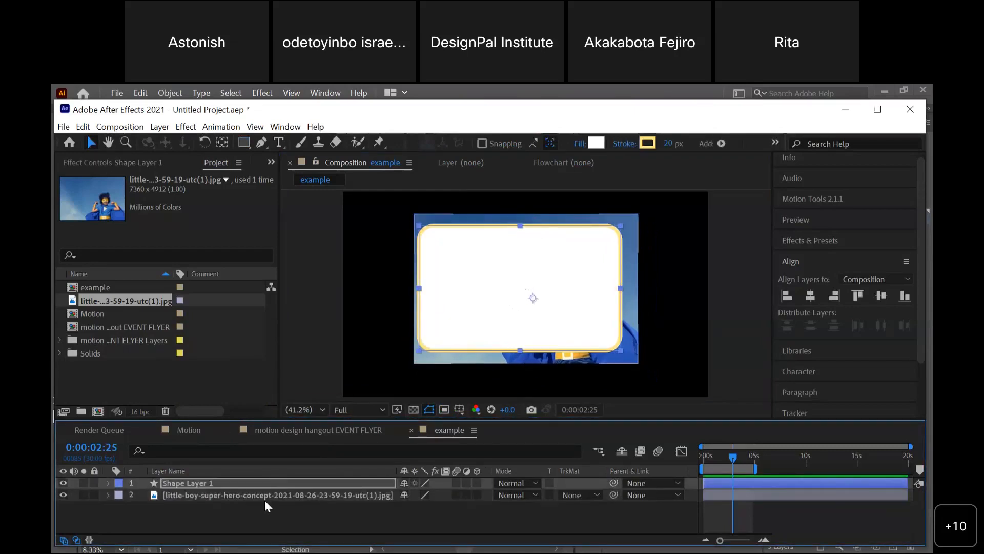
# - Select the shape and photo layers together and align their horizontal centres to the selection
pyautogui.keyDown('ctrl'); pyautogui.click(263, 494); pyautogui.keyUp('ctrl')
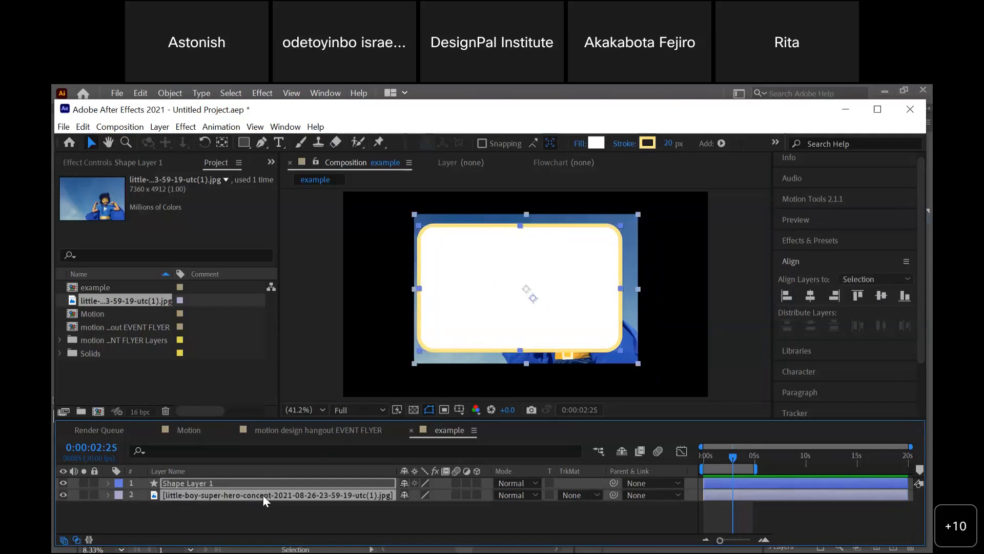
pyautogui.click(811, 297)
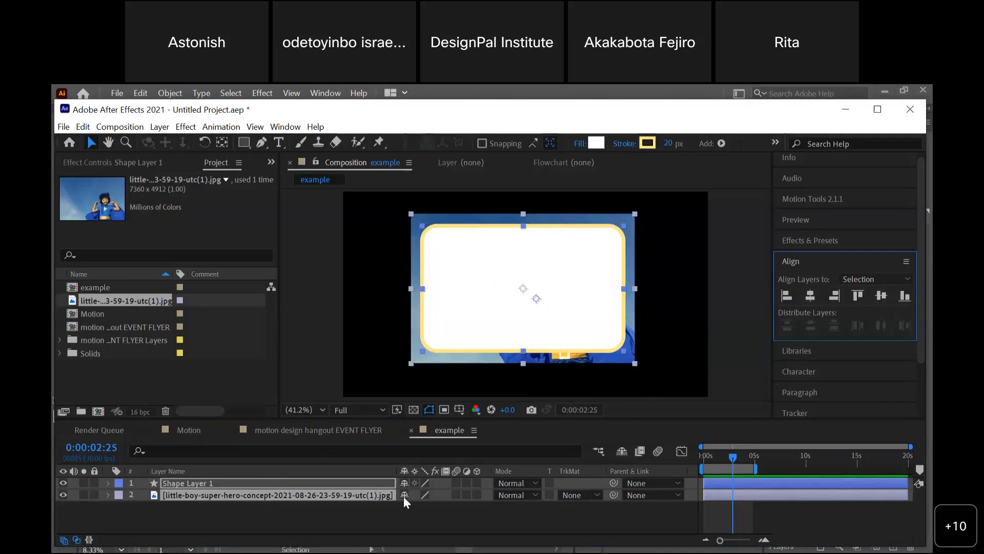
pyautogui.click(331, 523)
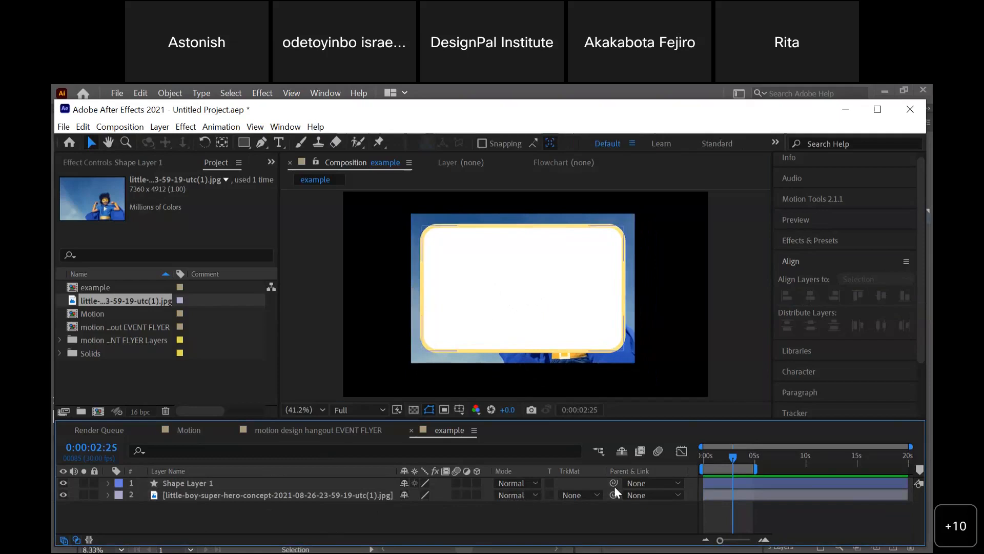
# - Set the photo layer's track matte to Alpha Matte "Shape Layer 1" and review the other matte options
pyautogui.click(588, 495)
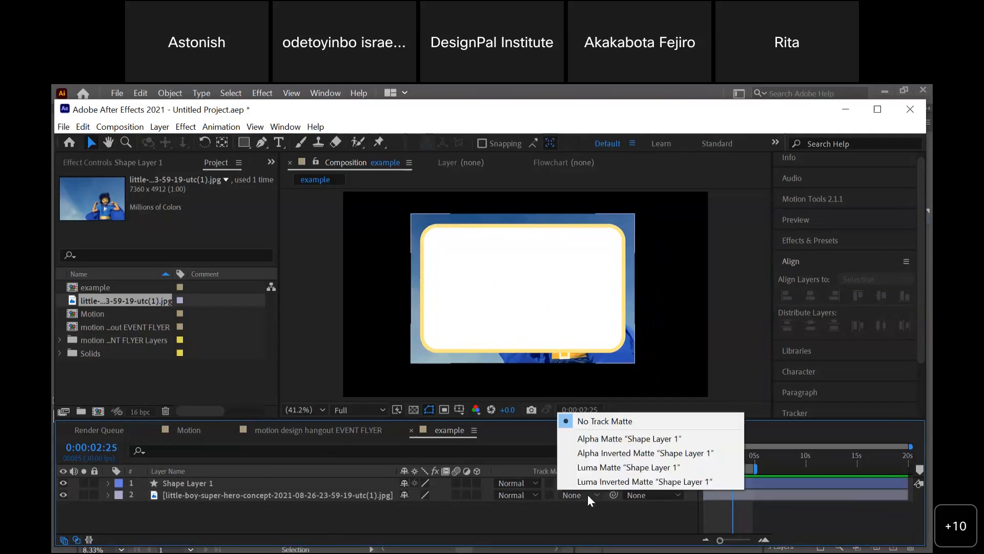
pyautogui.click(615, 439)
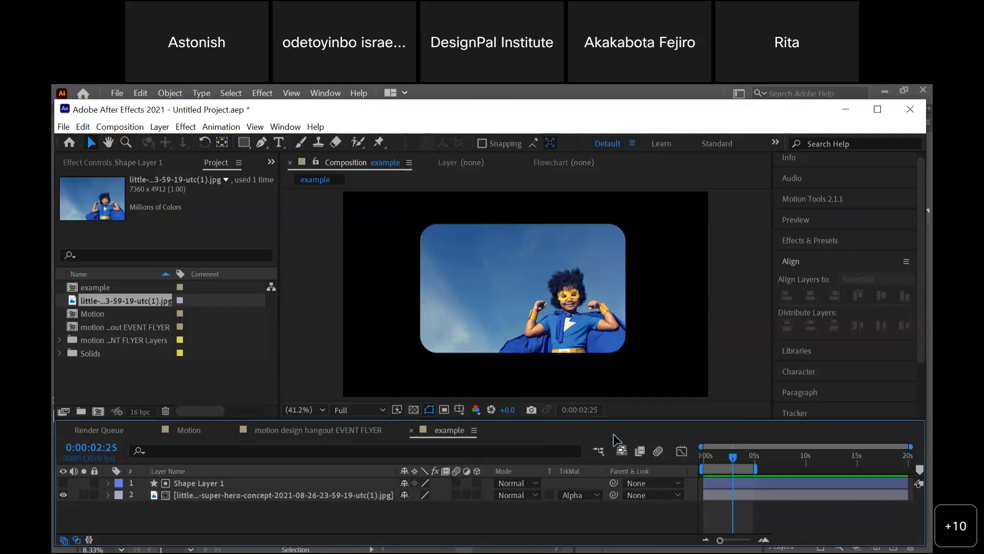
pyautogui.click(588, 496)
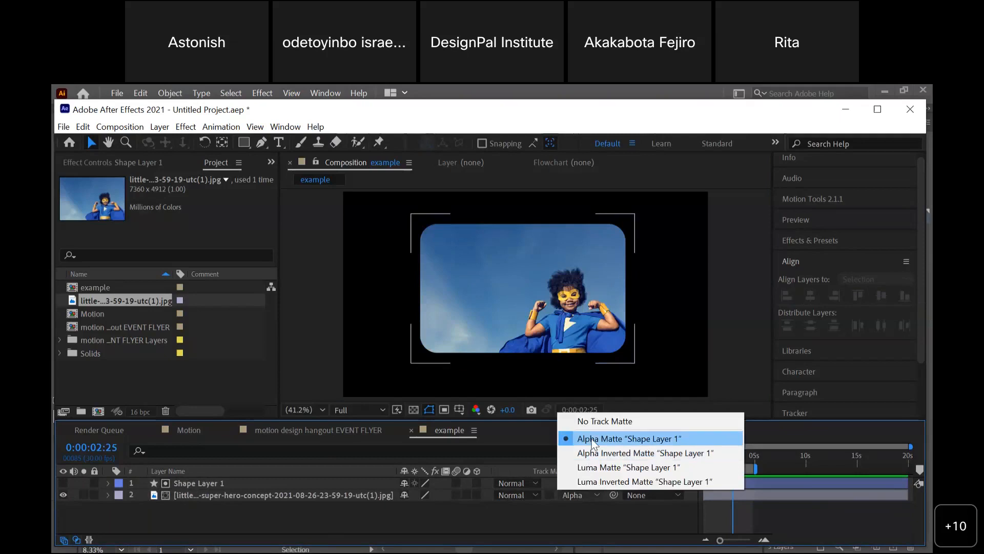
pyautogui.click(272, 500)
pyautogui.click(273, 492)
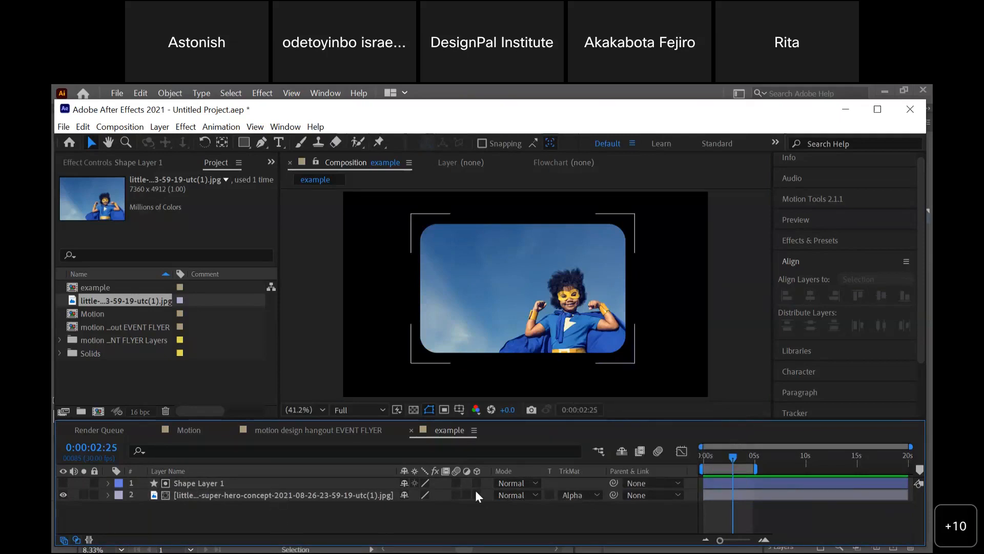
# - Switch the photo's track matte to Alpha Inverted Matte "Shape Layer 1" and shift the rounded rectangle slightly to the right
pyautogui.click(576, 495)
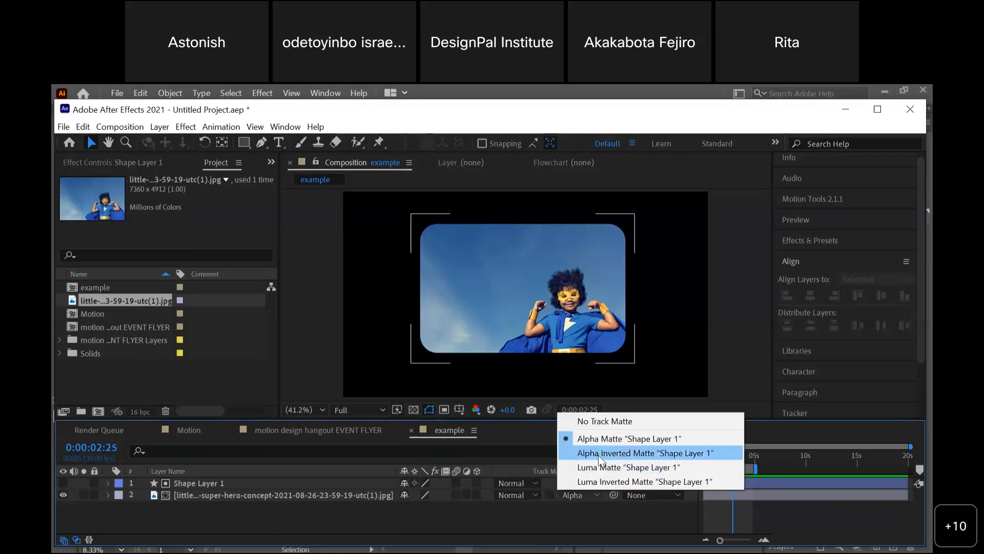
pyautogui.click(598, 453)
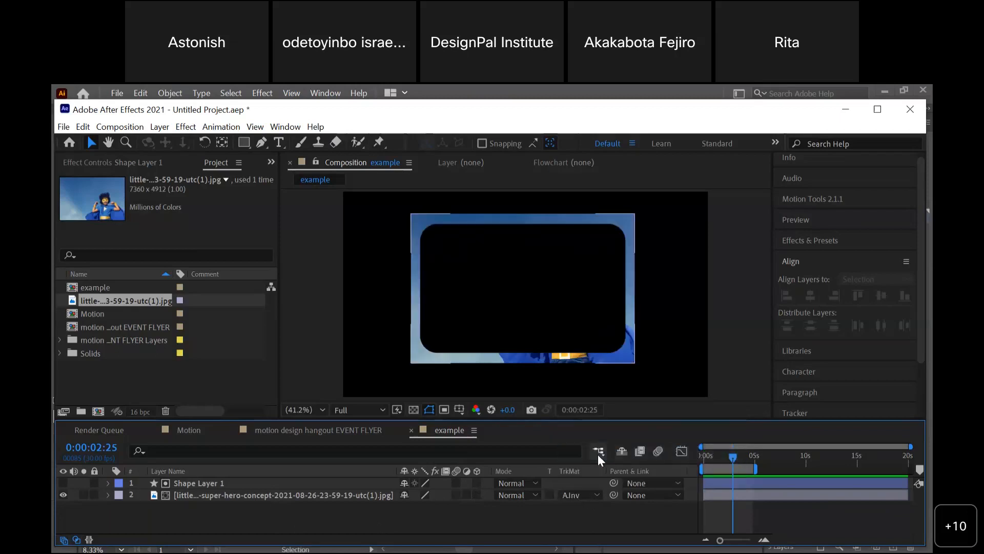
pyautogui.click(288, 491)
pyautogui.click(289, 482)
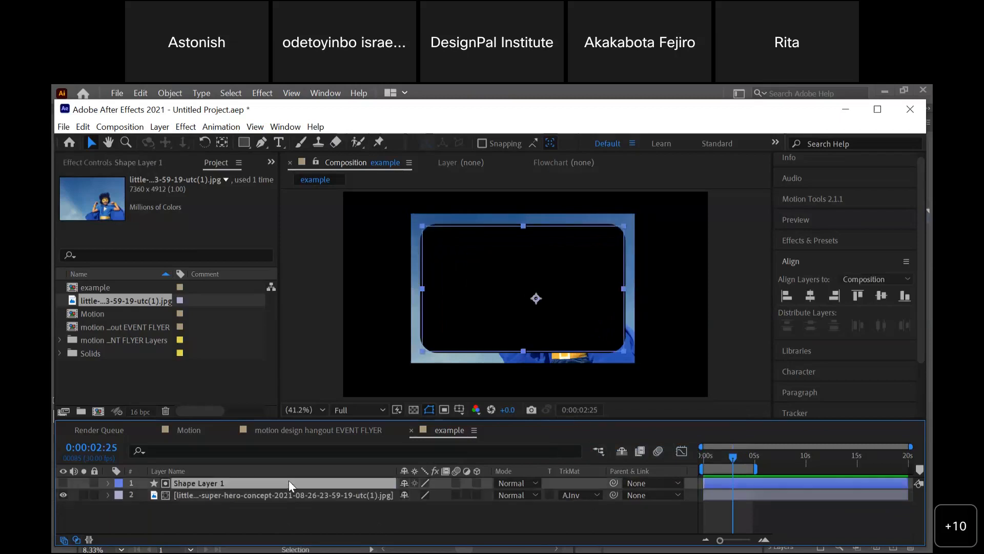
pyautogui.moveTo(571, 294)
pyautogui.mouseDown()
pyautogui.moveTo(575, 314)
pyautogui.moveTo(599, 305)
pyautogui.moveTo(576, 271)
pyautogui.moveTo(481, 274)
pyautogui.moveTo(445, 293)
pyautogui.moveTo(566, 275)
pyautogui.mouseUp()
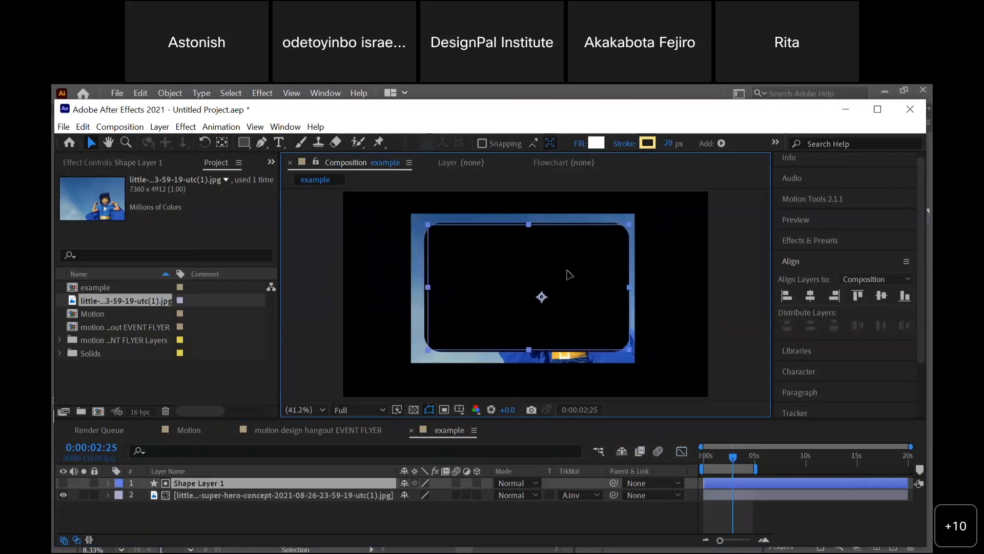
# - Try Luma Matte on the photo layer, set its track matte back to Alpha Matte "Shape Layer 1", and select the photo layer
pyautogui.click(580, 495)
pyautogui.click(593, 468)
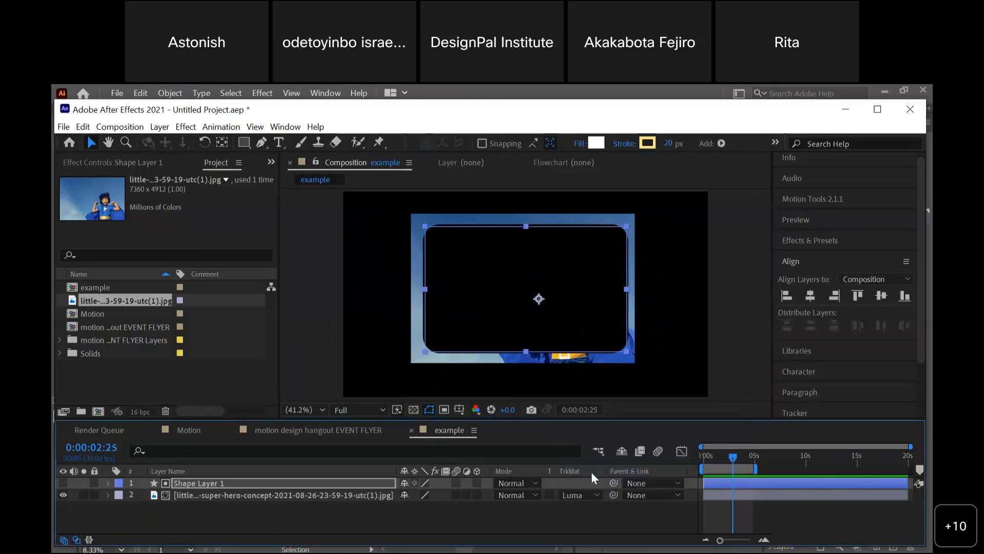
pyautogui.click(570, 495)
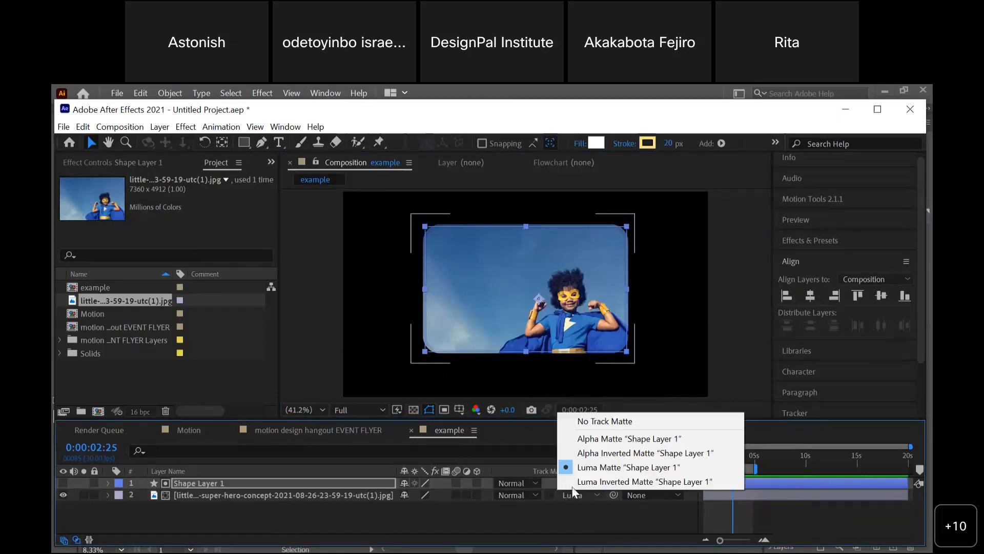
pyautogui.click(591, 439)
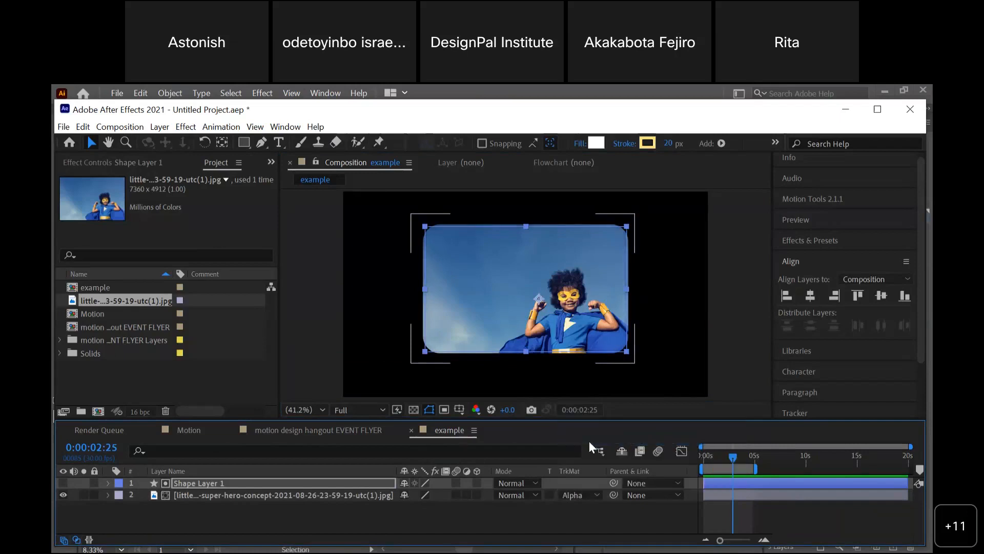
pyautogui.click(359, 522)
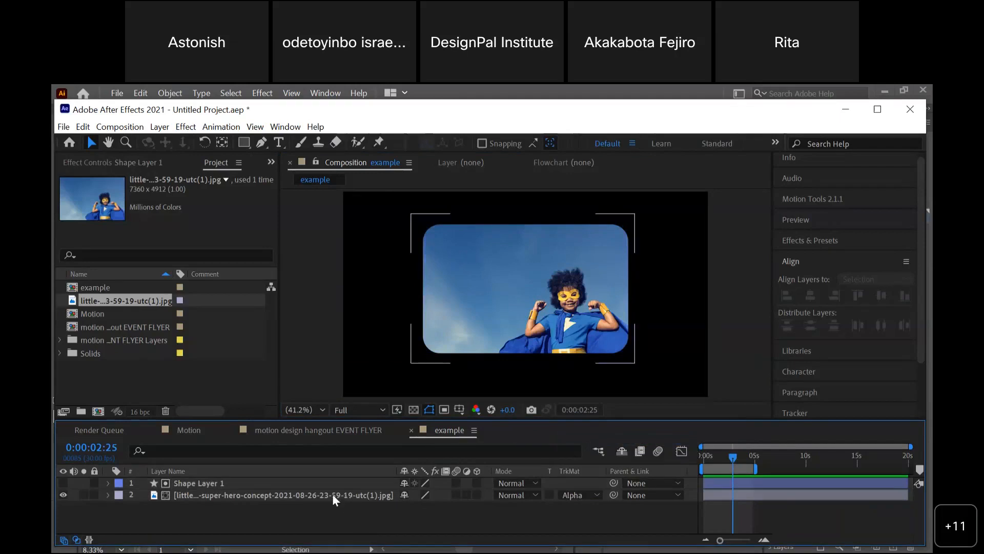
pyautogui.click(317, 494)
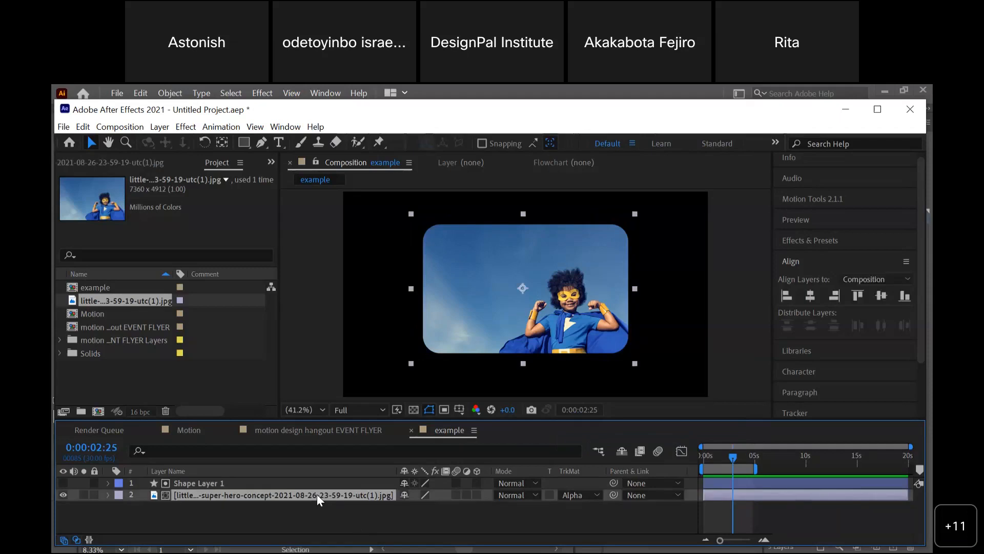
# - Pre-compose the photo layer as "insert Picture", moving all attributes into the new composition
pyautogui.rightClick(257, 496)
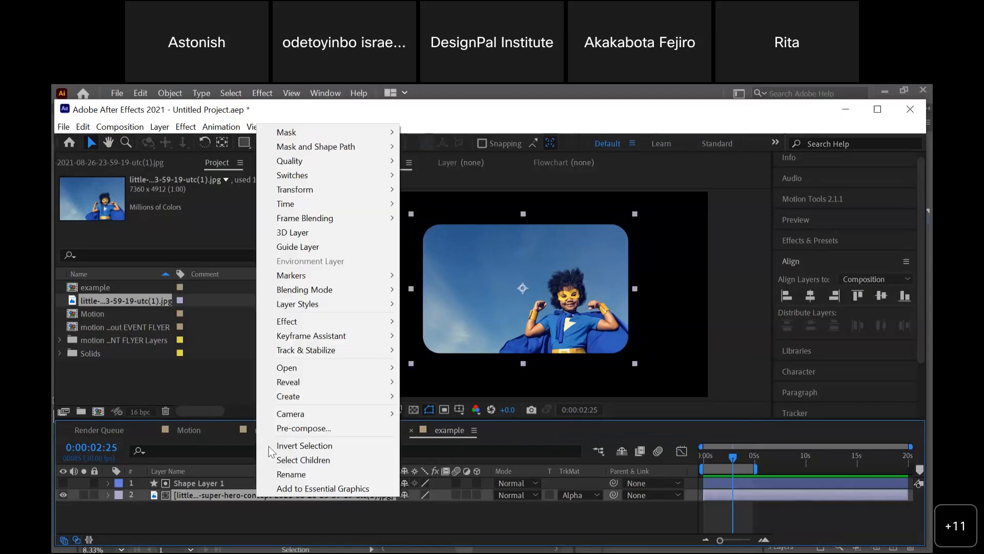
pyautogui.click(287, 424)
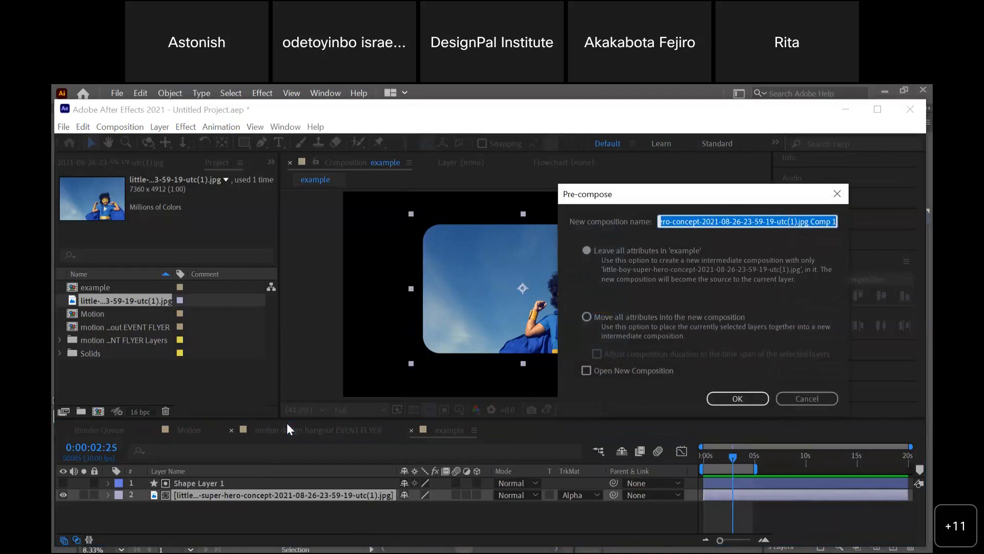
pyautogui.write('insert')
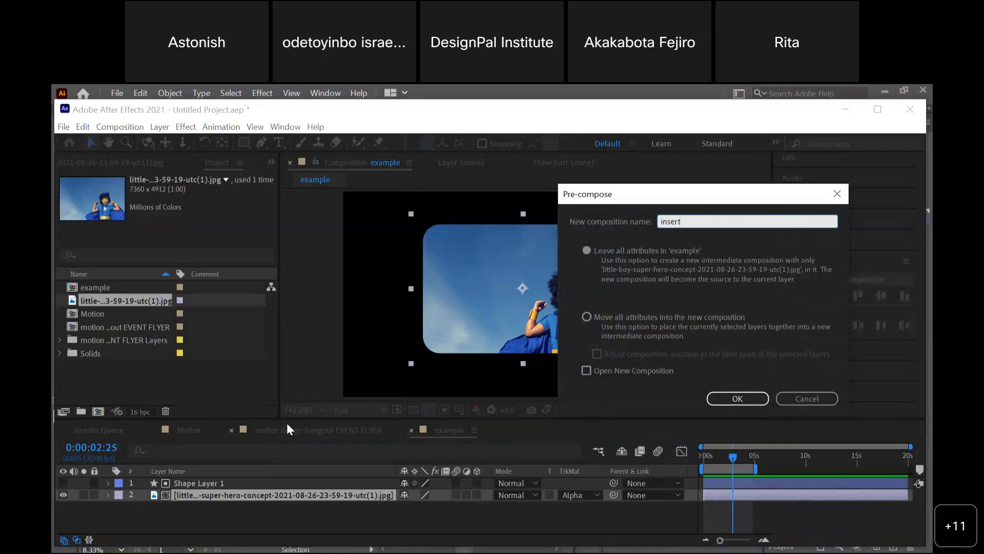
pyautogui.write(' Picture')
pyautogui.press('Tab')
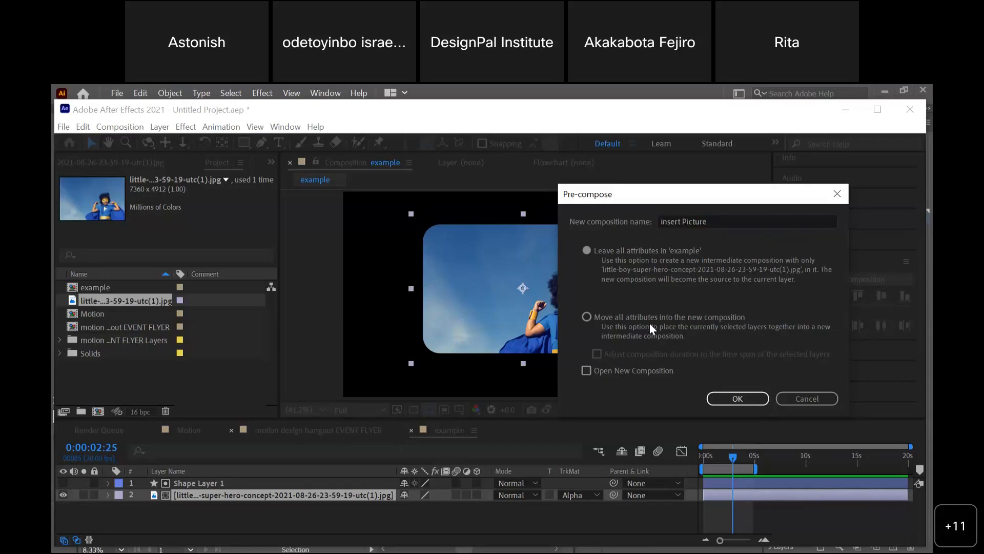
pyautogui.click(594, 316)
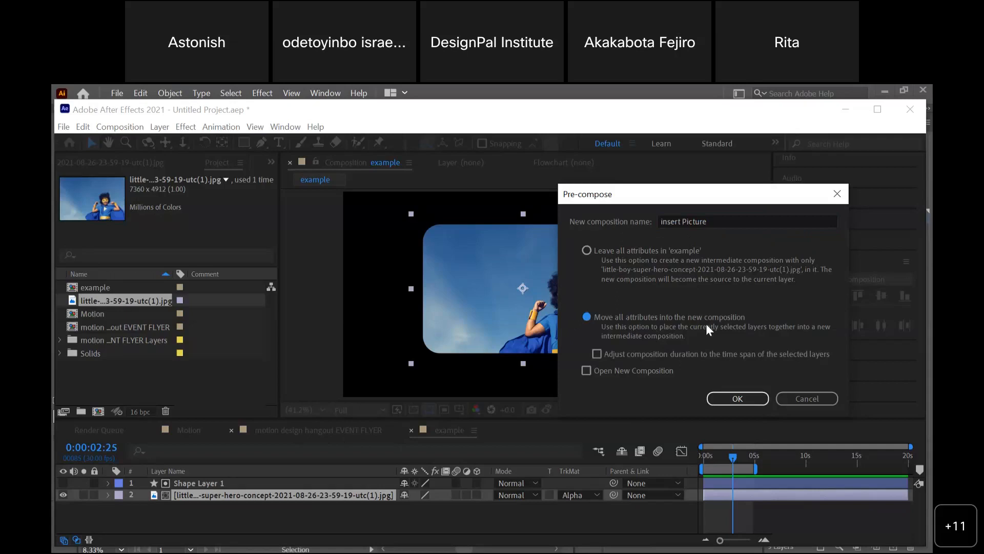
pyautogui.click(732, 400)
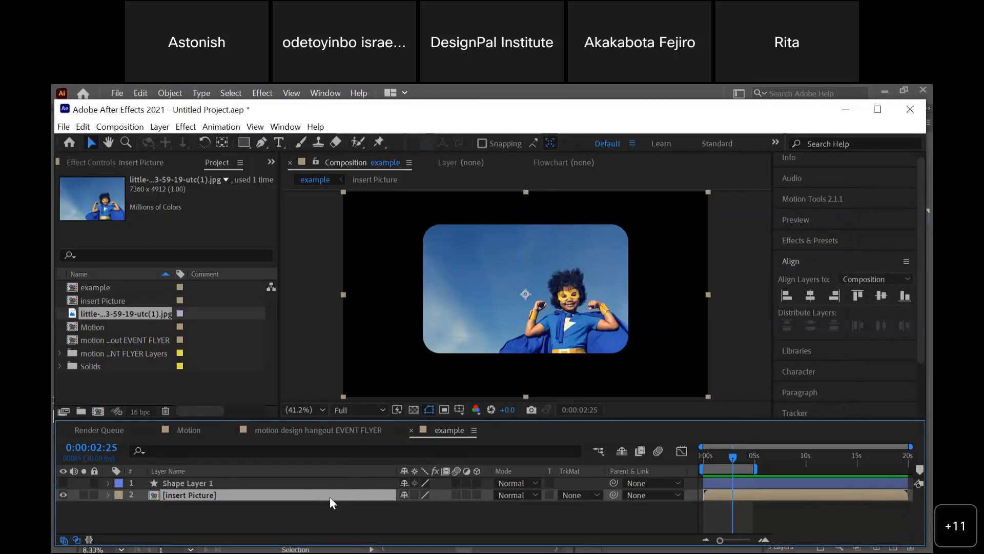
# - Duplicate the insert Picture layer, scale the copy to 60%, and place it in the lower-left corner of the frame
pyautogui.hotkey('ctrl', 'd')
pyautogui.moveTo(454, 283); pyautogui.dragTo(393, 322)
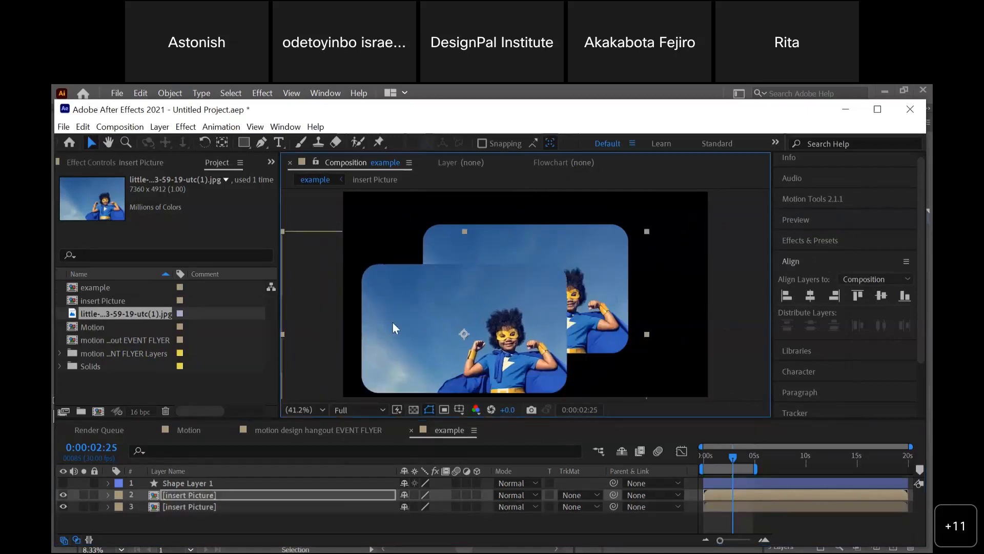
pyautogui.press('s')
pyautogui.click(419, 506)
pyautogui.write('60')
pyautogui.press('Return')
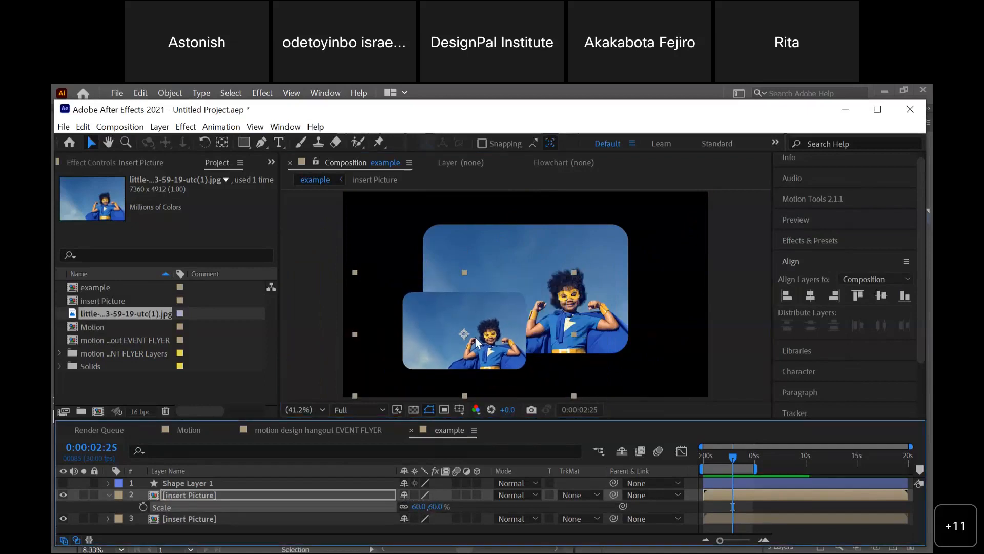
pyautogui.moveTo(475, 343); pyautogui.dragTo(434, 366)
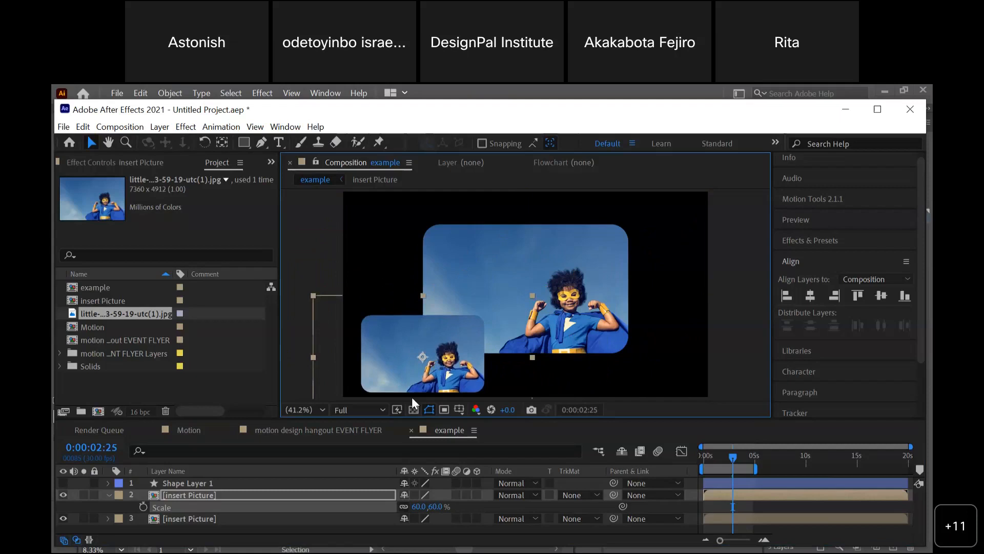
# - Duplicate the small picture into the frame's upper-right corner and shift the large central picture slightly down
pyautogui.click(319, 495)
pyautogui.hotkey('ctrl', 'd')
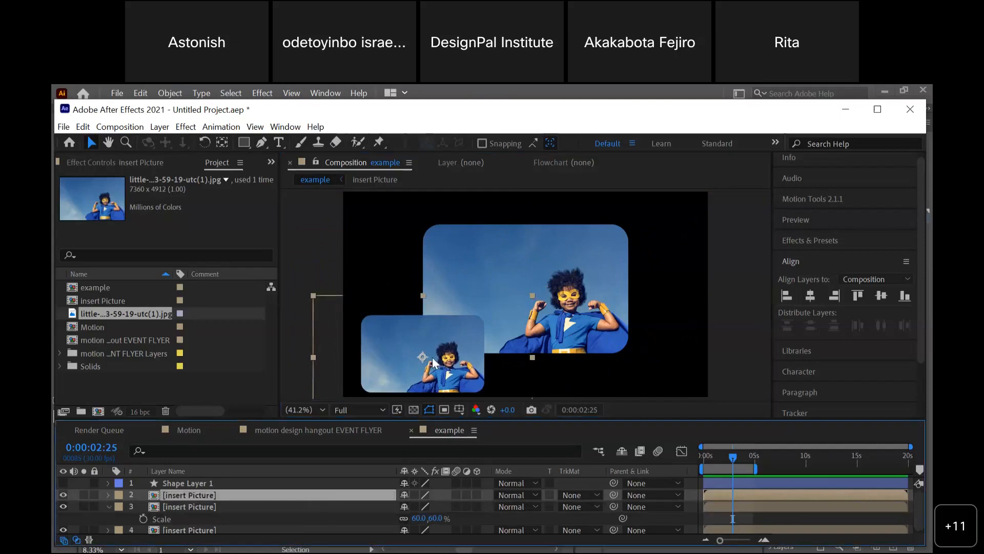
pyautogui.moveTo(407, 332); pyautogui.dragTo(632, 216)
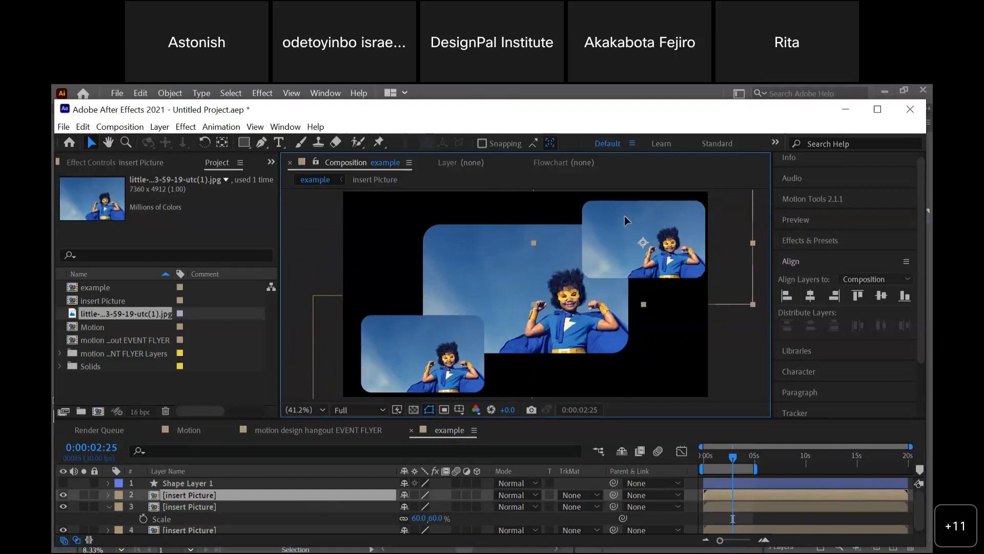
pyautogui.click(509, 270)
pyautogui.moveTo(509, 268)
pyautogui.mouseDown()
pyautogui.moveTo(499, 279)
pyautogui.moveTo(507, 285)
pyautogui.mouseUp()
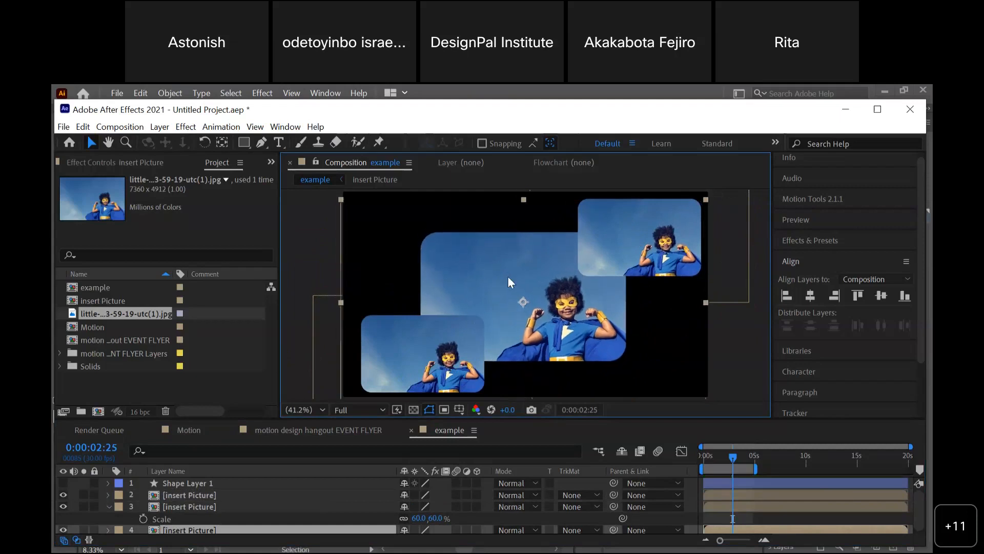
# - Open the insert Picture composition from its layer and select the superhero photo layer inside it
pyautogui.click(203, 508)
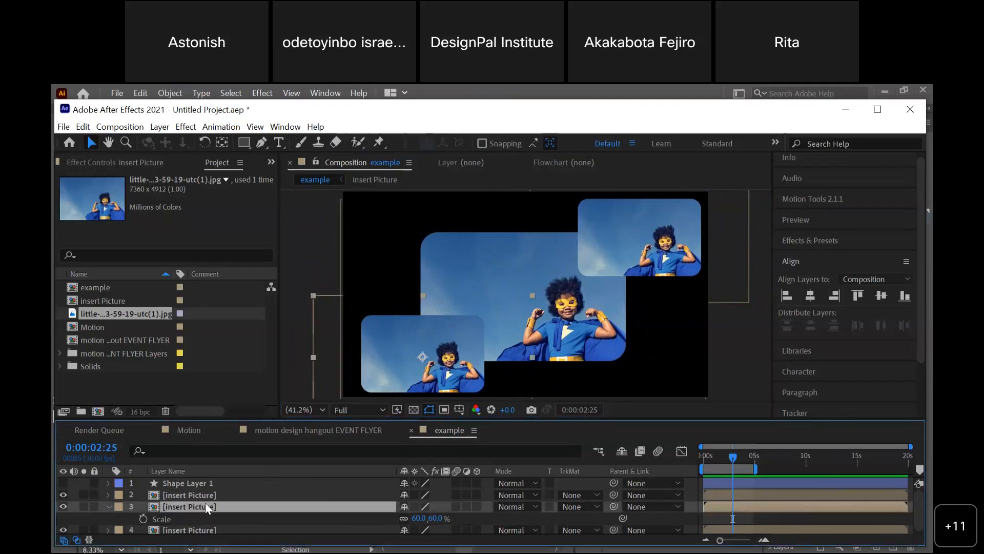
pyautogui.click(208, 496)
pyautogui.click(202, 505)
pyautogui.doubleClick(202, 505)
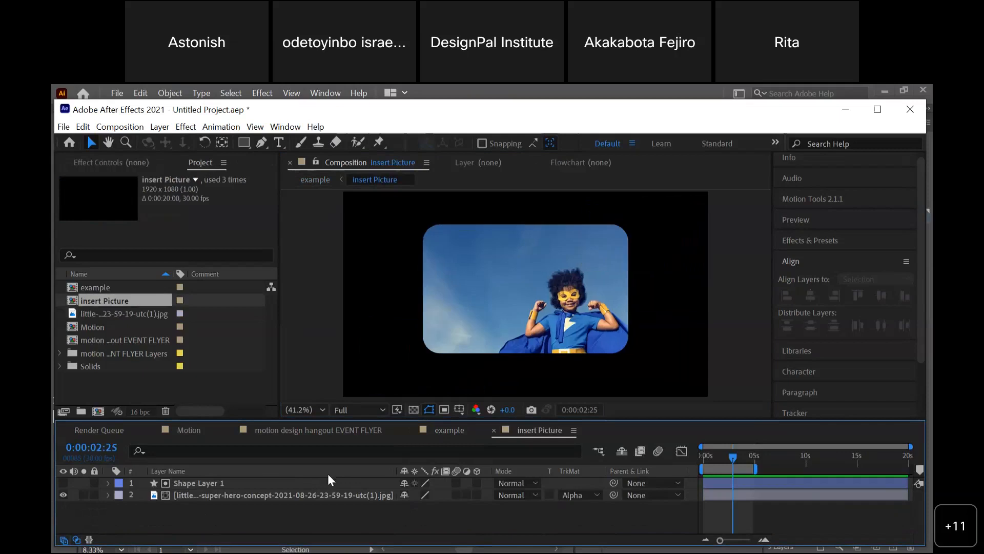
pyautogui.click(285, 491)
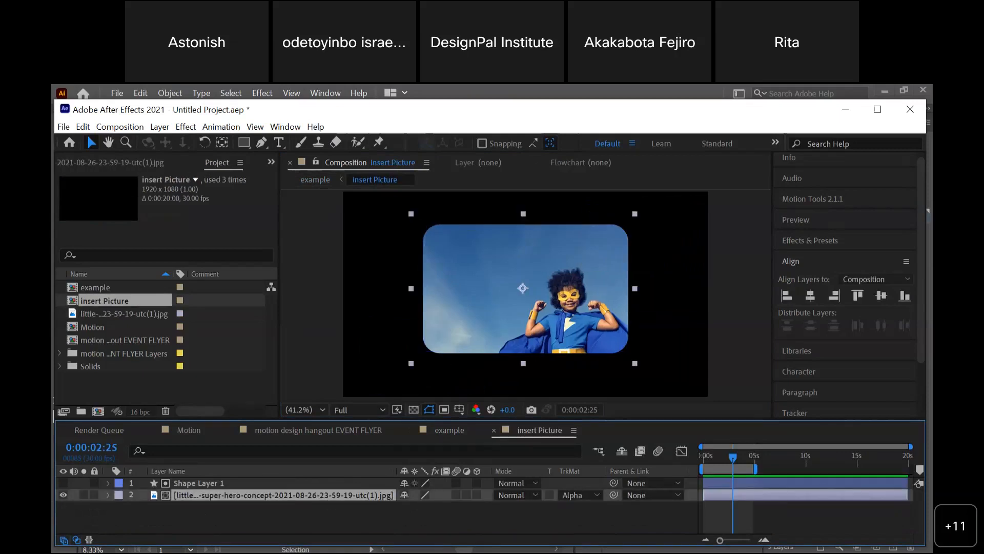
# - Bring the code_ulesson MP4 video from the Downloads folder into the insert Picture composition's layer stack
pyautogui.hotkey('alt', 'Tab')
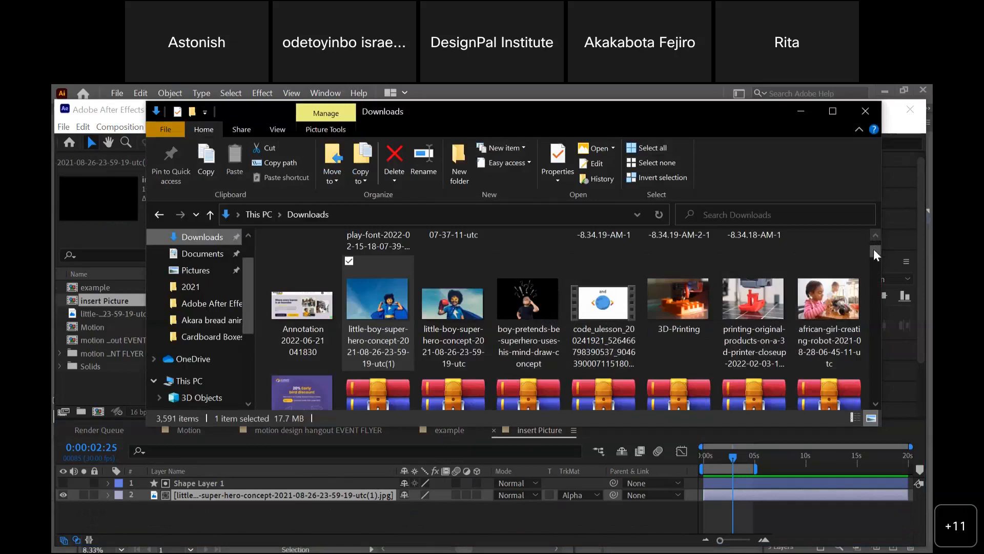
pyautogui.moveTo(872, 249); pyautogui.dragTo(872, 250)
pyautogui.click(685, 346)
pyautogui.moveTo(679, 348); pyautogui.dragTo(308, 497)
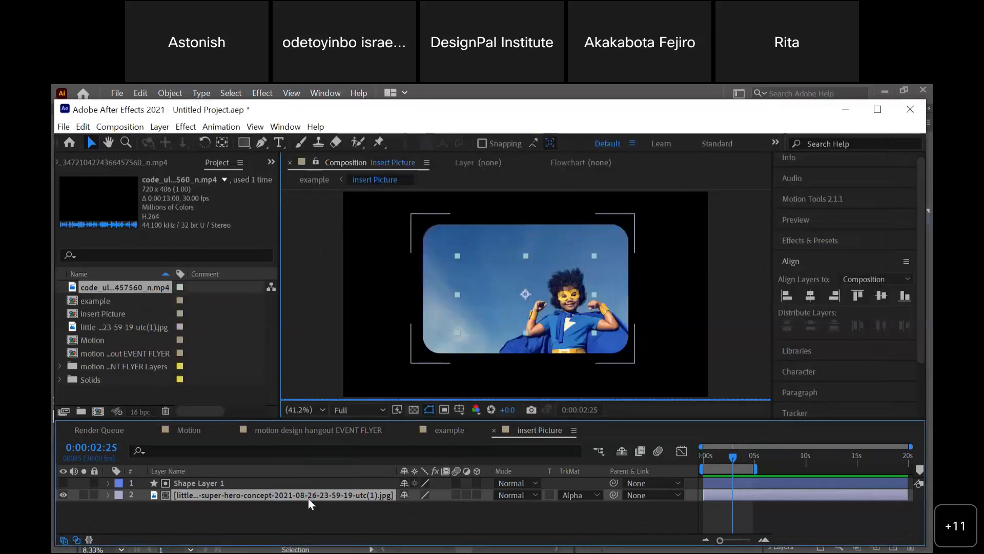
# - Scale the video layer to 201% and move it directly below Shape Layer 1
pyautogui.press('s')
pyautogui.moveTo(420, 494); pyautogui.dragTo(476, 482)
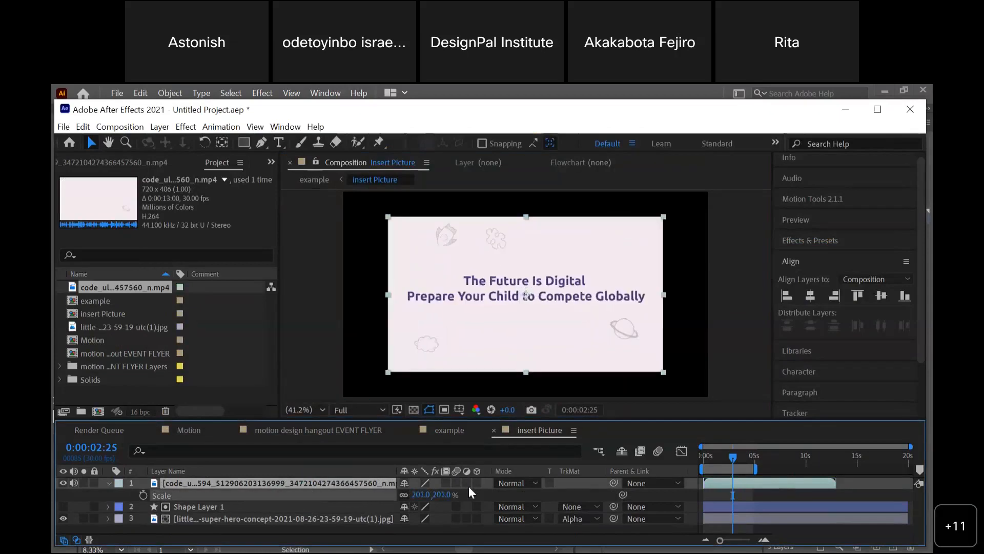
pyautogui.moveTo(318, 498); pyautogui.dragTo(316, 514)
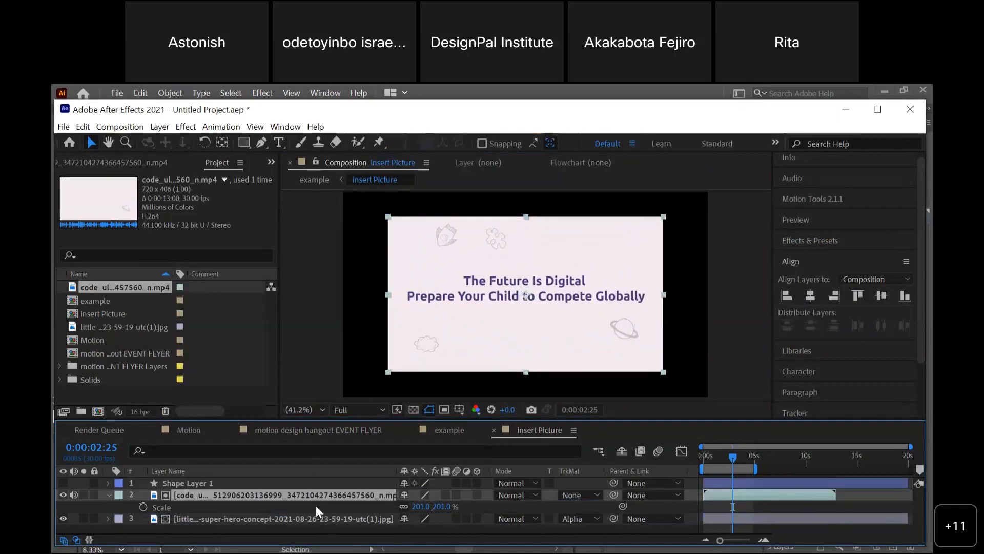
# - Remove the photo layer's track matte, give the video an Alpha Matte from Shape Layer 1, and hide the photo
pyautogui.click(577, 517)
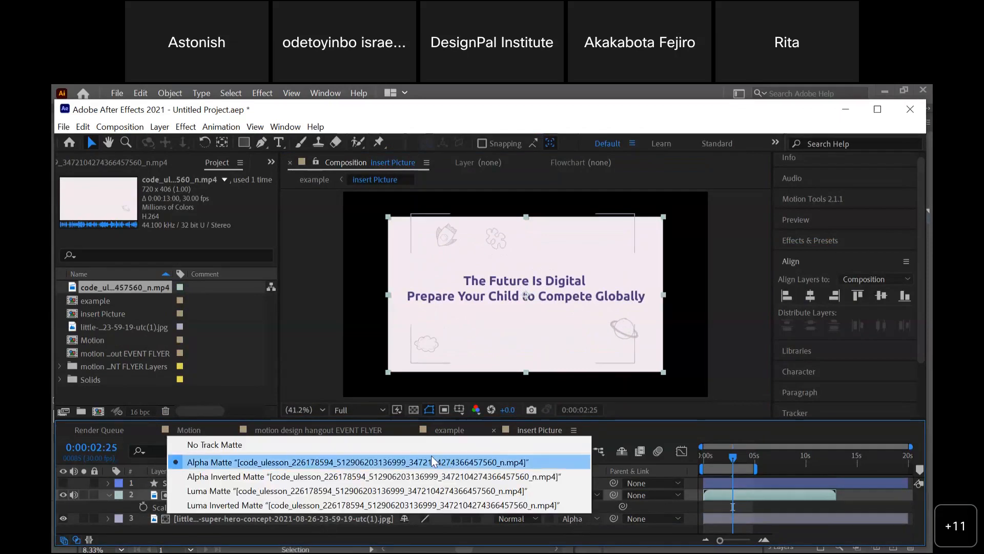
pyautogui.click(432, 445)
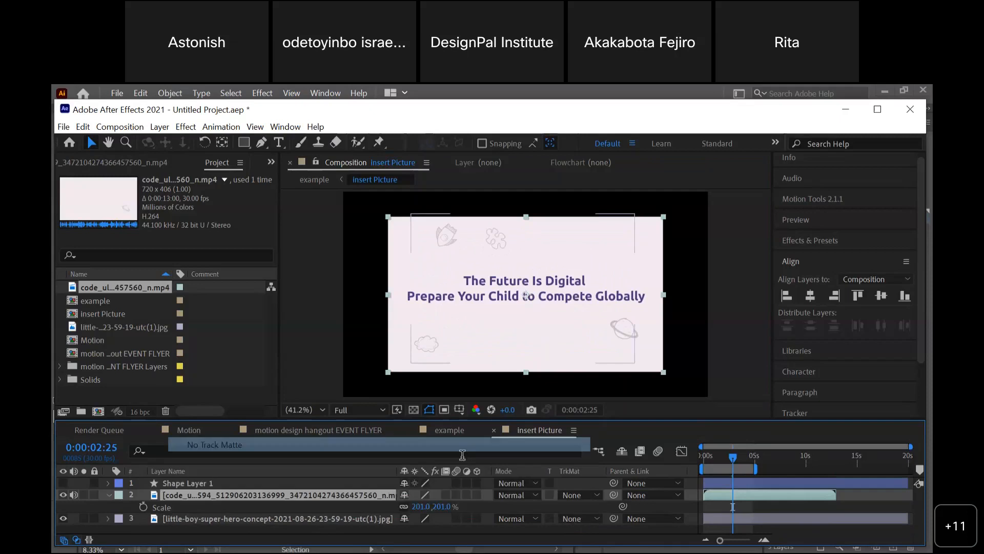
pyautogui.click(570, 496)
pyautogui.click(561, 437)
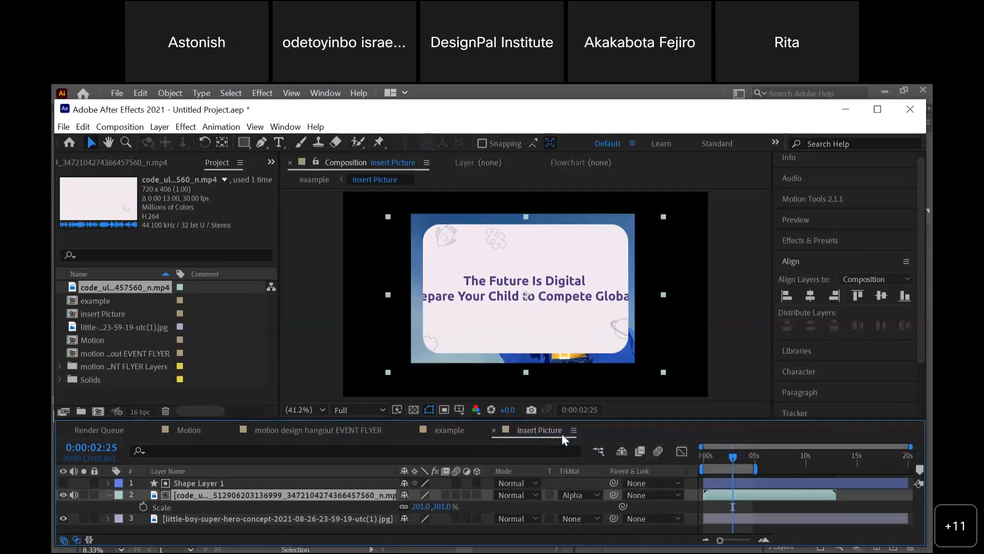
pyautogui.click(63, 518)
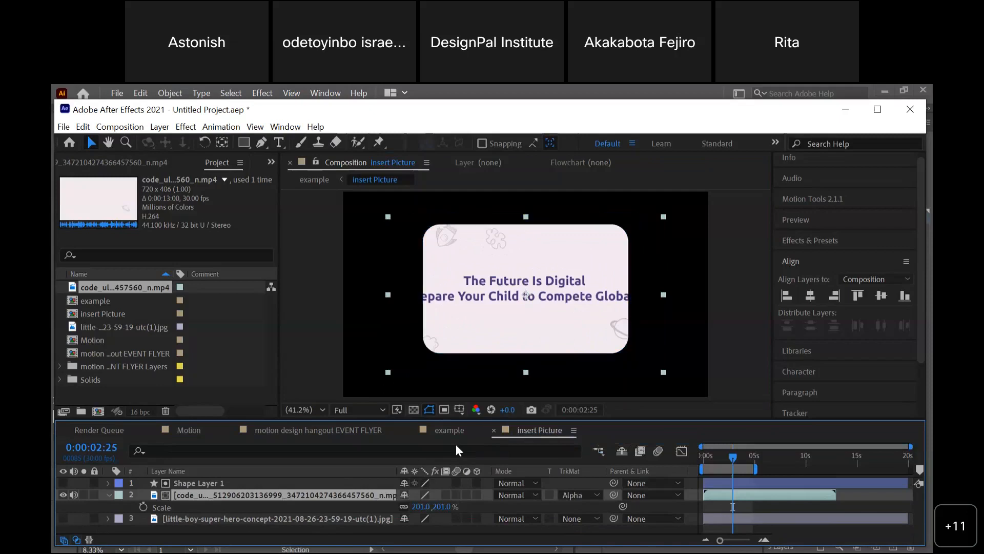
# - Slide the video clip earlier in time and preview the example composition from the start
pyautogui.moveTo(767, 494); pyautogui.dragTo(720, 497)
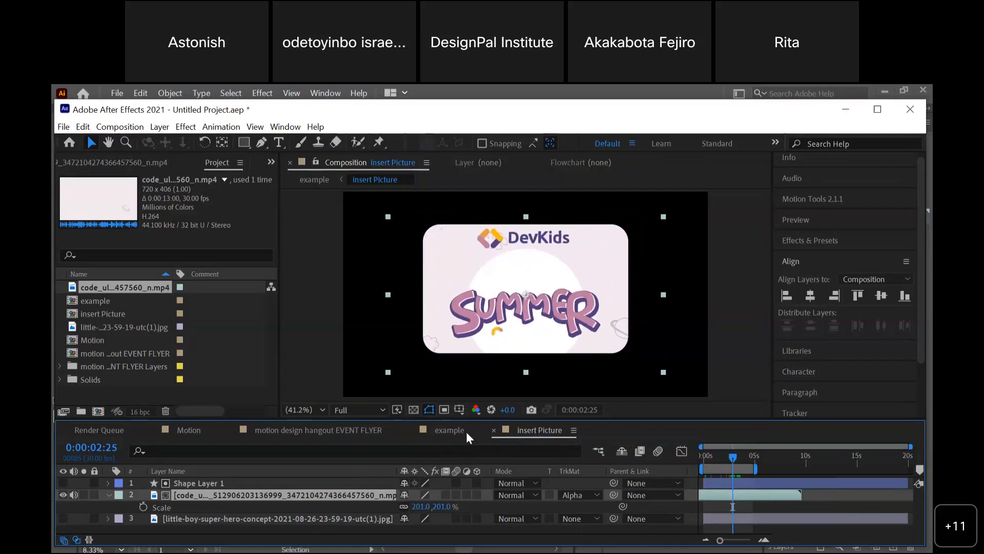
pyautogui.click(450, 429)
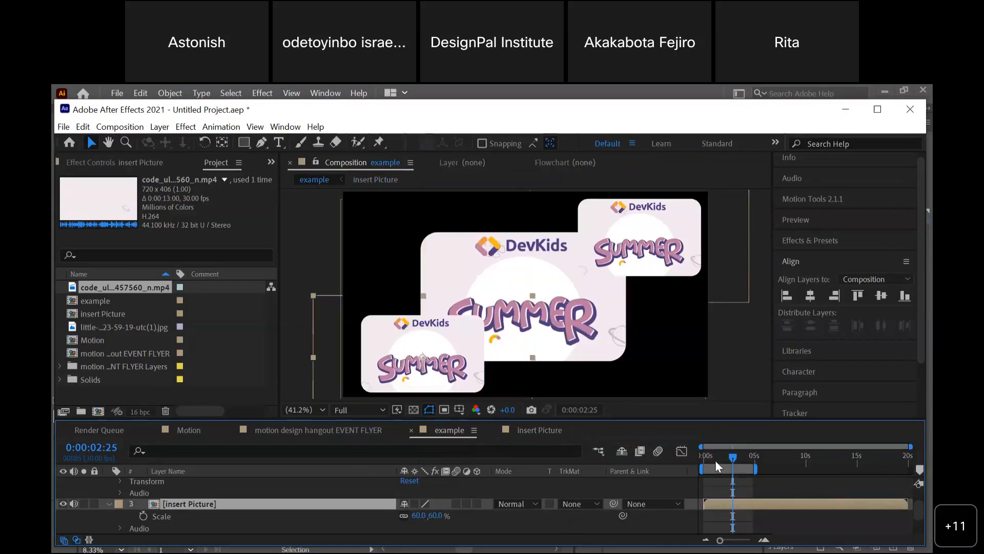
pyautogui.press('Home')
pyautogui.press('space')
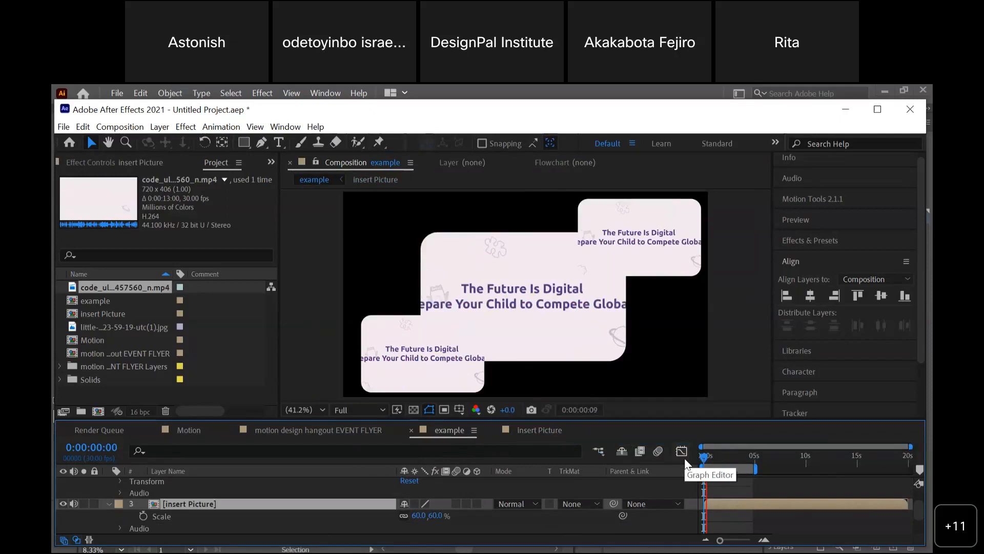
pyautogui.press('space')
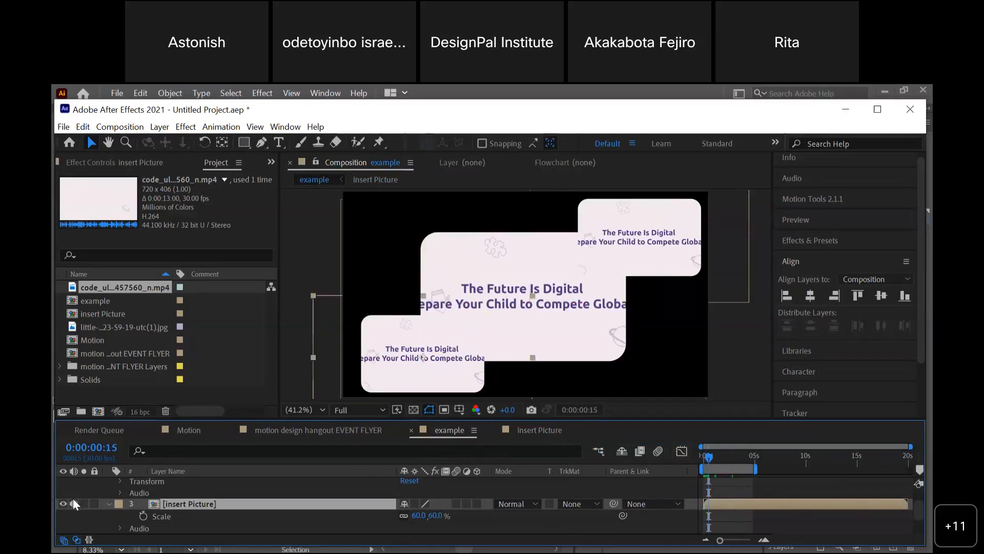
# - Mute the 60% insert Picture layer in the example composition and the video layer inside the insert Picture composition
pyautogui.press('F2')
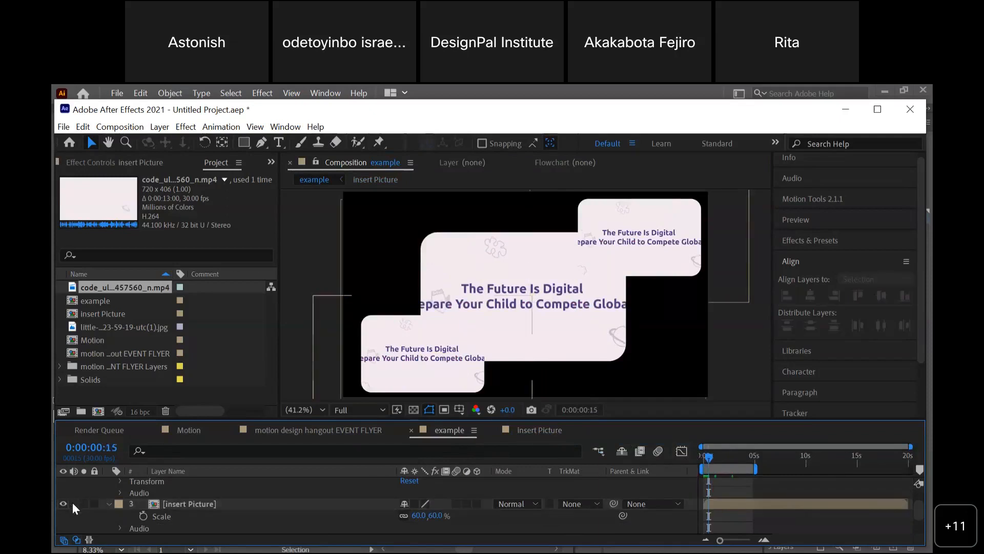
pyautogui.moveTo(730, 455); pyautogui.dragTo(690, 462)
pyautogui.press('space')
pyautogui.press('space')
pyautogui.scroll(2, 186, 508)
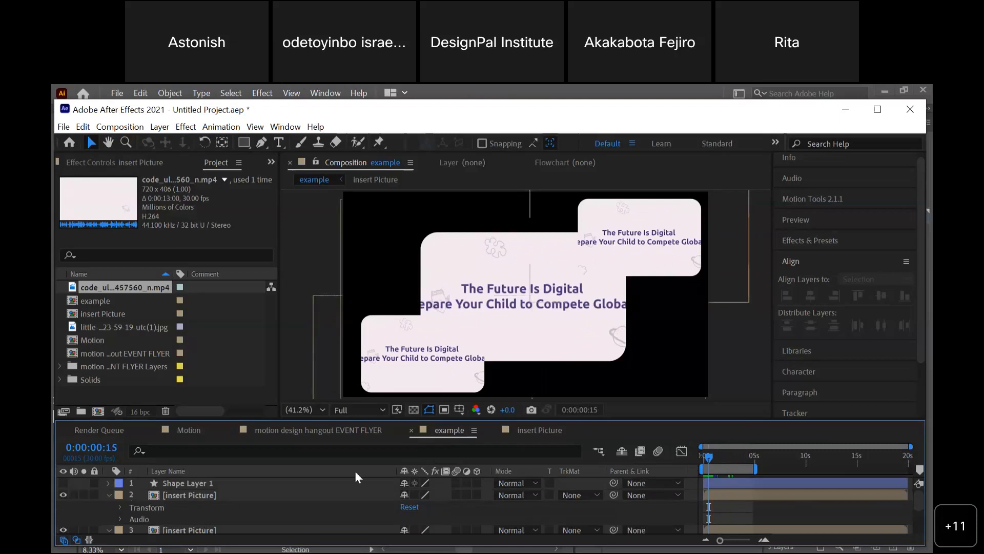
pyautogui.click(561, 432)
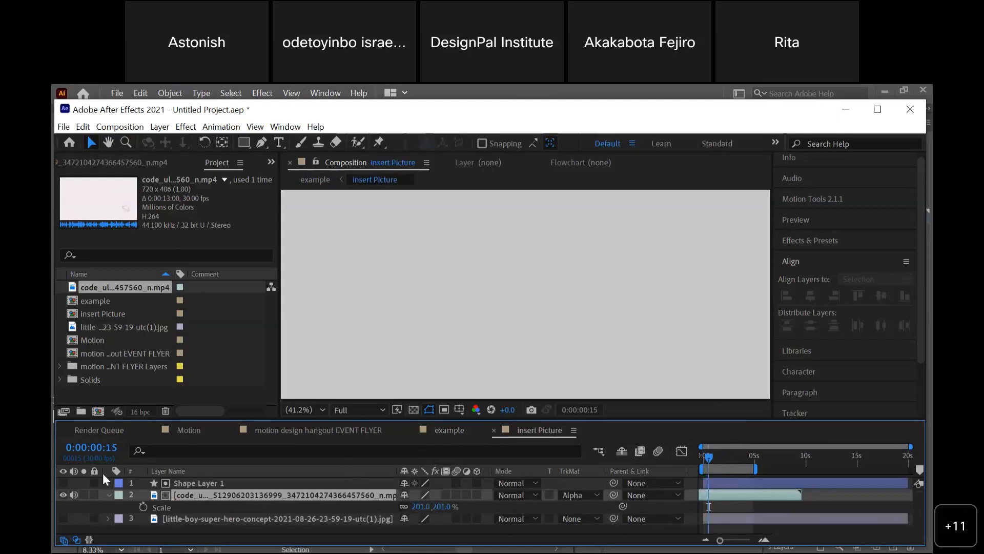
pyautogui.click(84, 494)
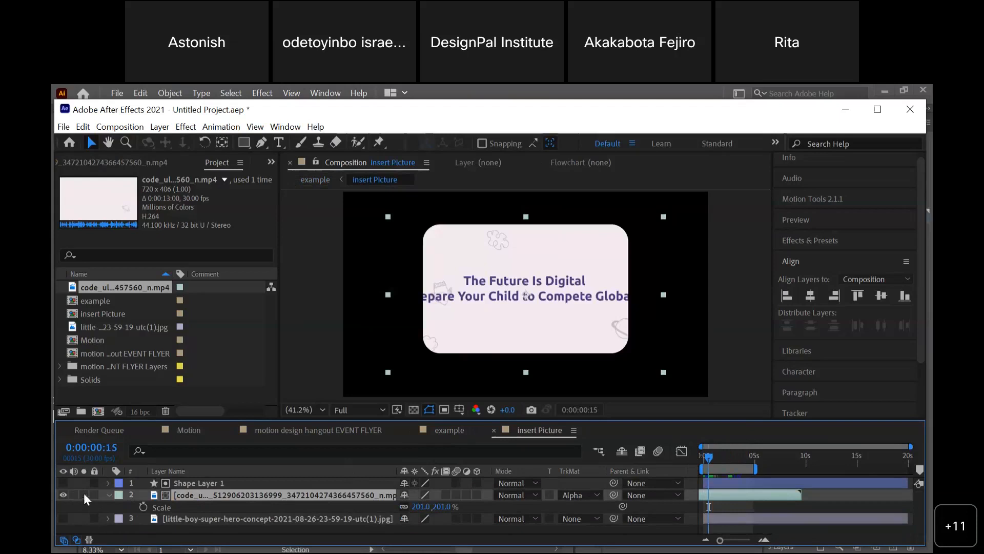
# - Play the example composition from the start, stop at 0:00:03:20, and select the uppermost insert Picture layer
pyautogui.click(457, 431)
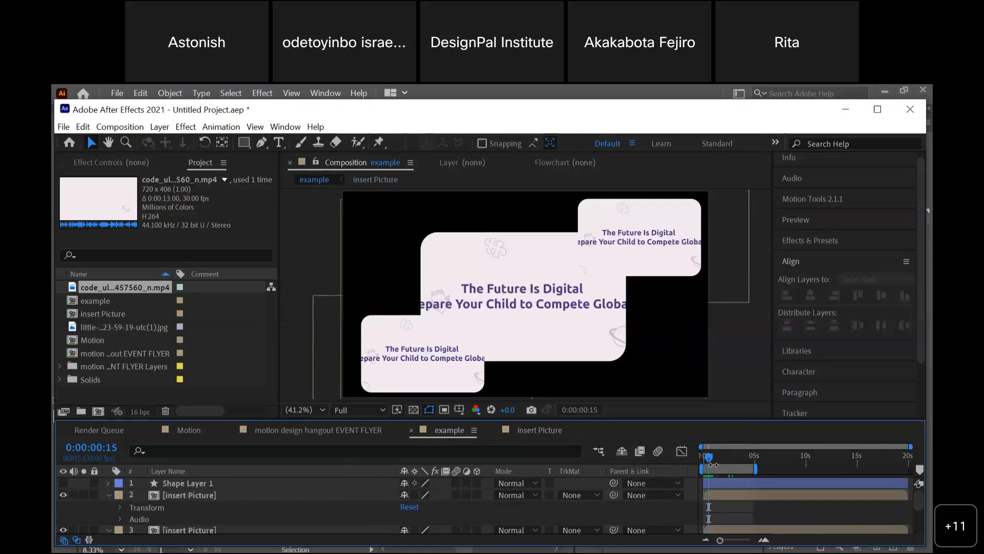
pyautogui.press('Home')
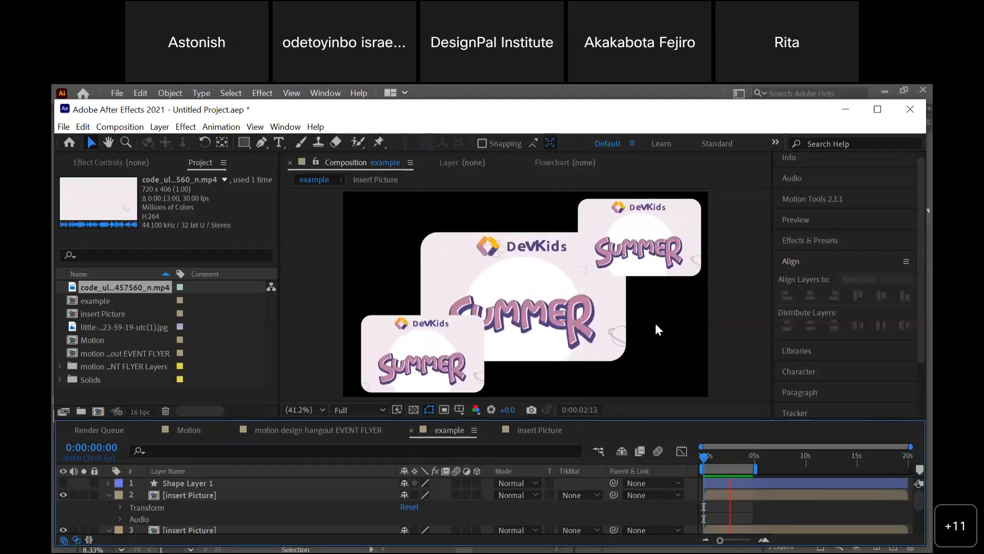
pyautogui.press('space')
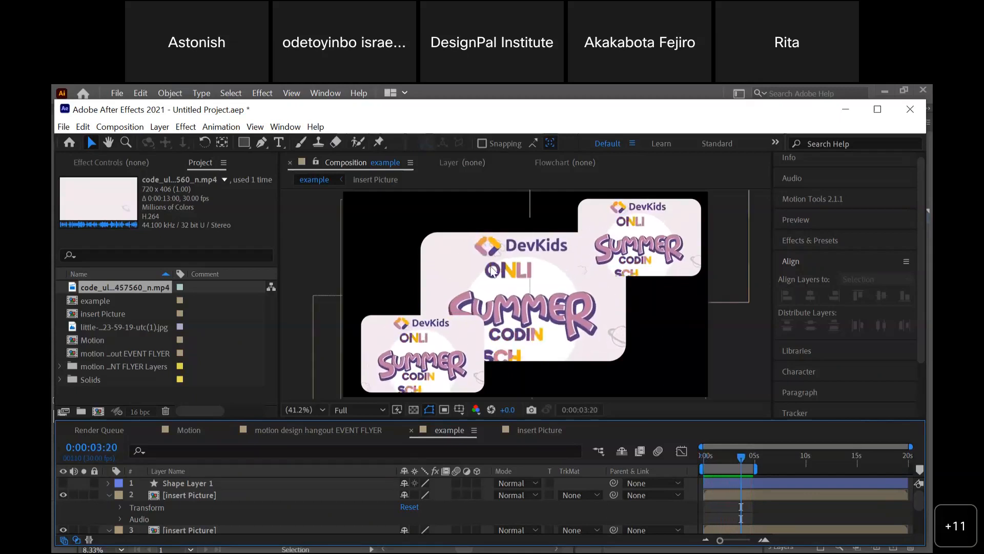
pyautogui.click(209, 483)
pyautogui.click(206, 490)
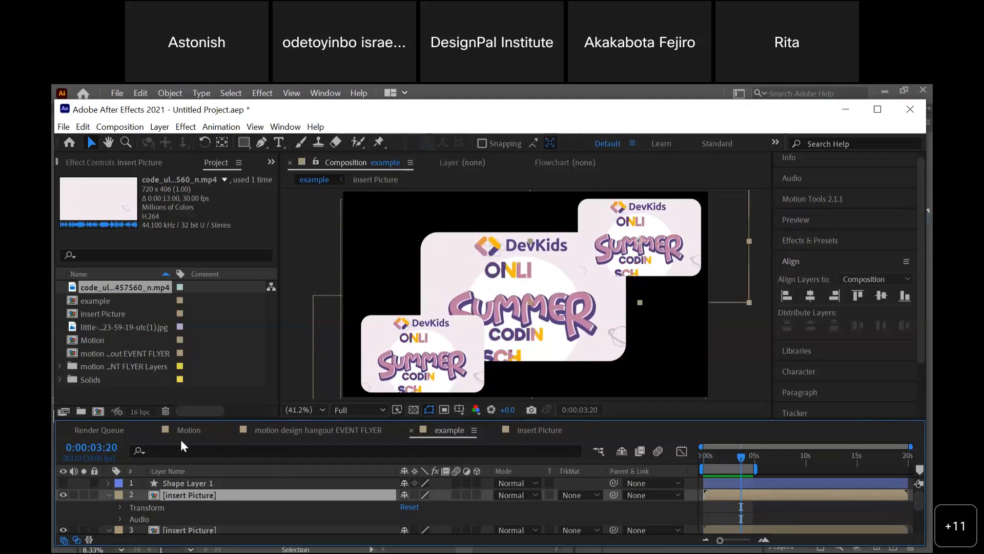
# - Make one duplicate of the insert Picture composition with True Comp Duplicator
pyautogui.click(143, 314)
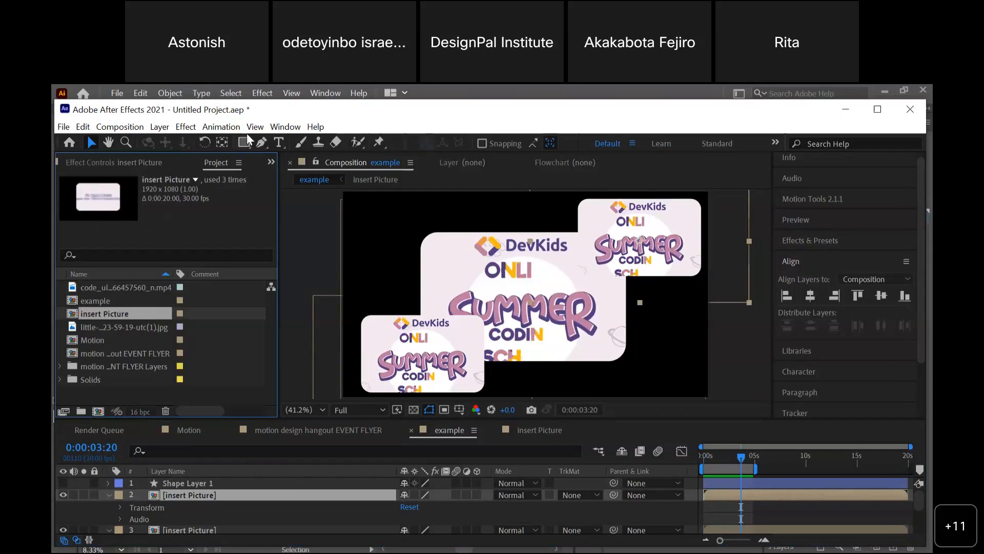
pyautogui.click(281, 131)
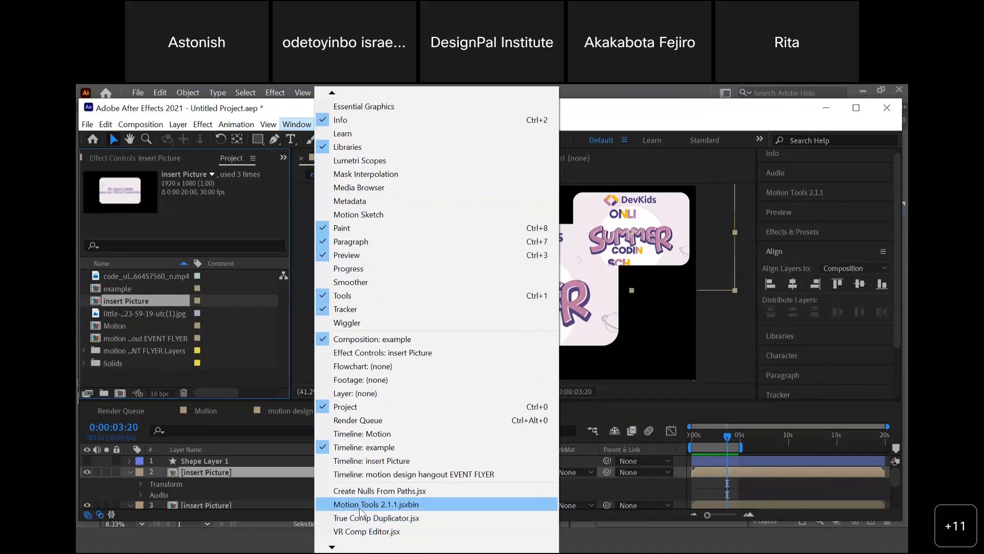
pyautogui.click(361, 506)
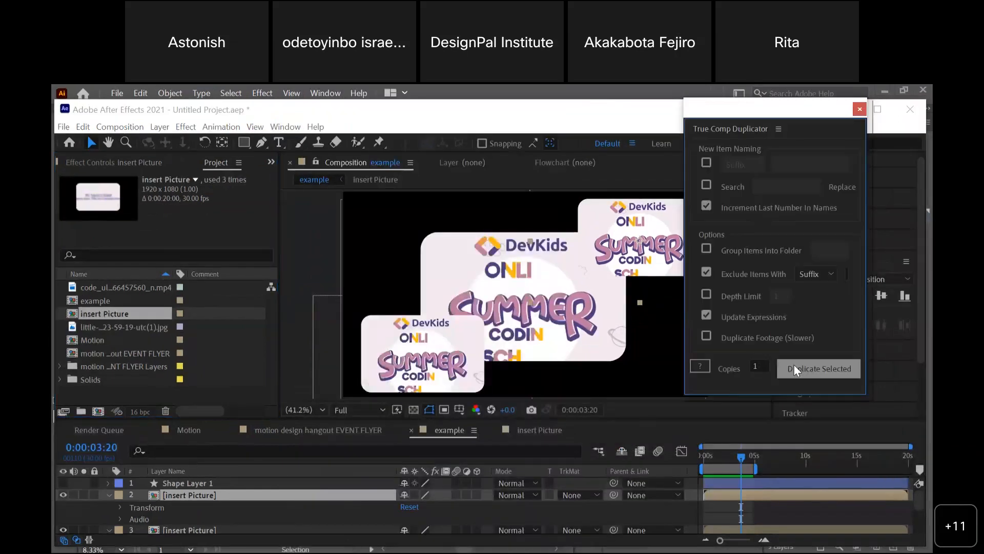
pyautogui.click(794, 367)
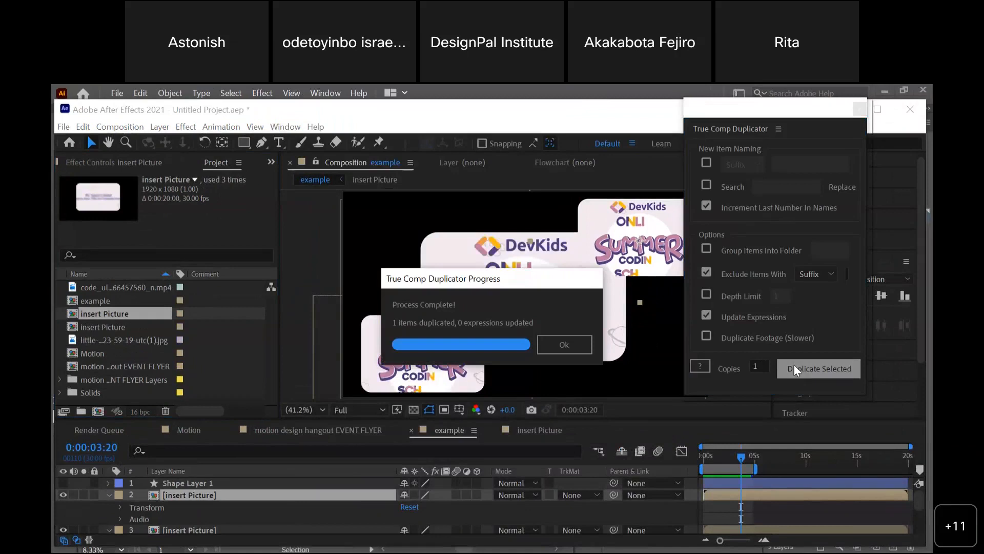
pyautogui.click(860, 109)
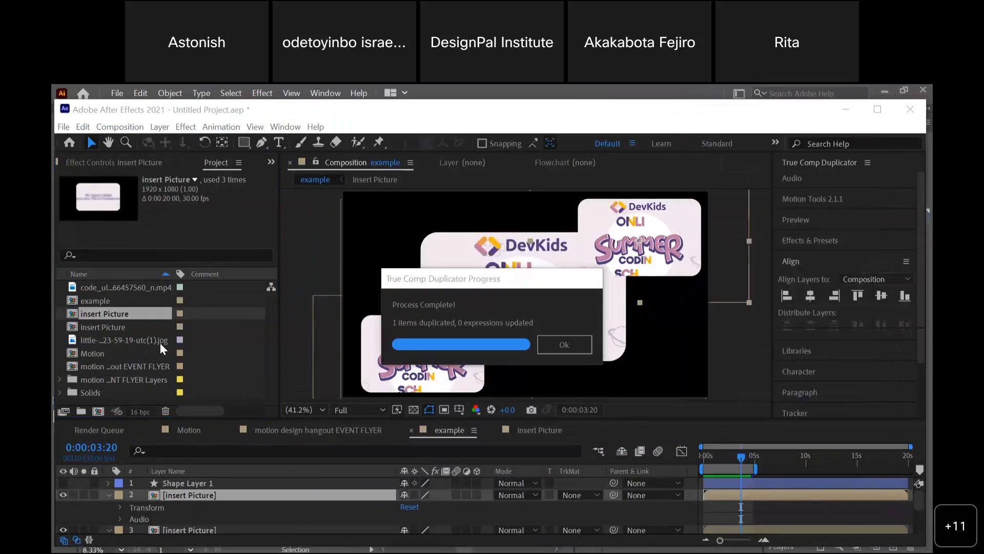
# - Rename the duplicated composition insert Picture2 and dismiss the duplicator's progress dialog
pyautogui.rightClick(143, 326)
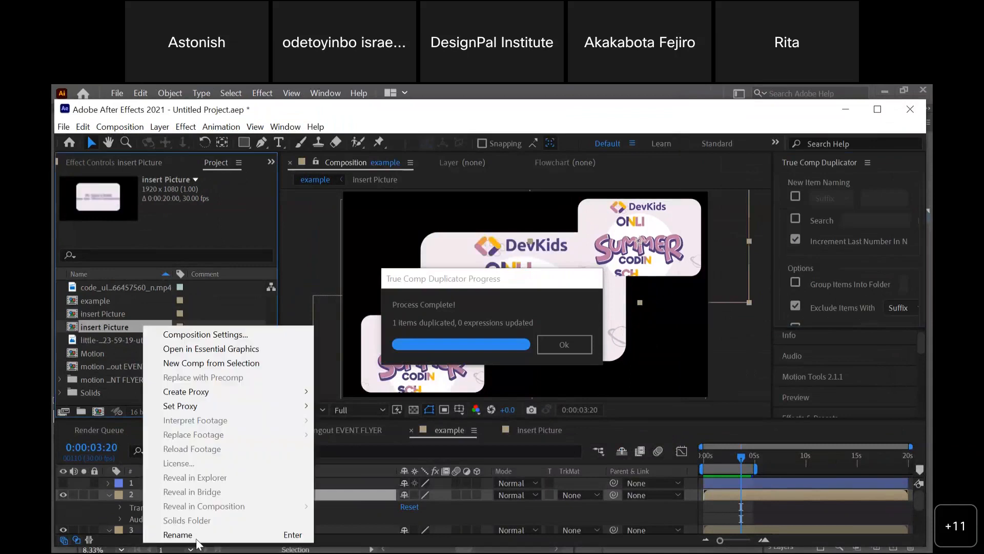
pyautogui.click(211, 536)
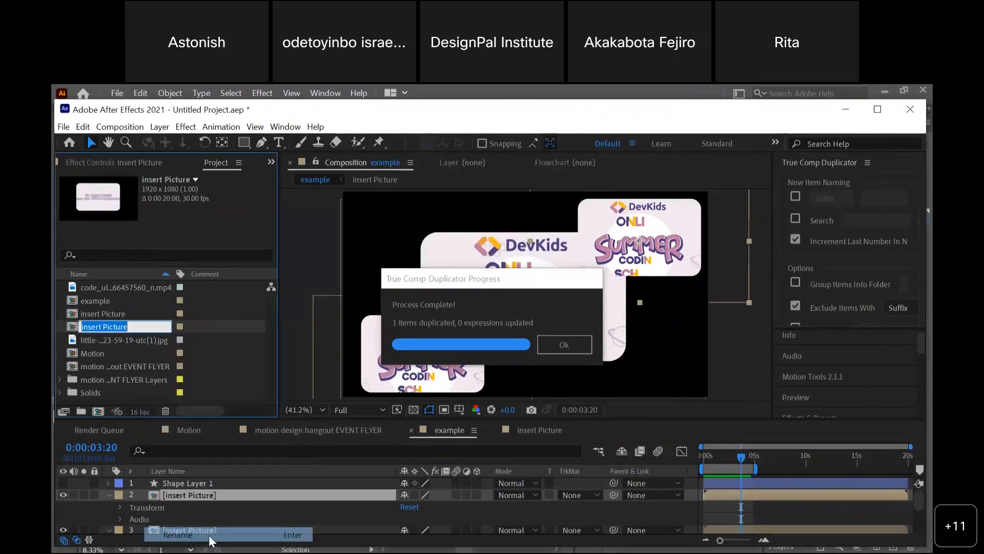
pyautogui.click(140, 327)
pyautogui.write('2')
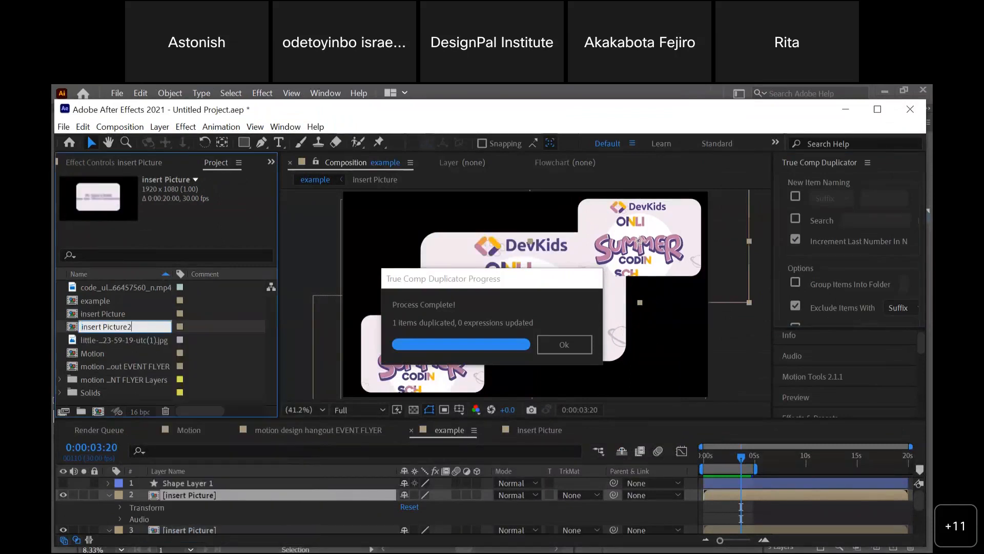
pyautogui.click(143, 313)
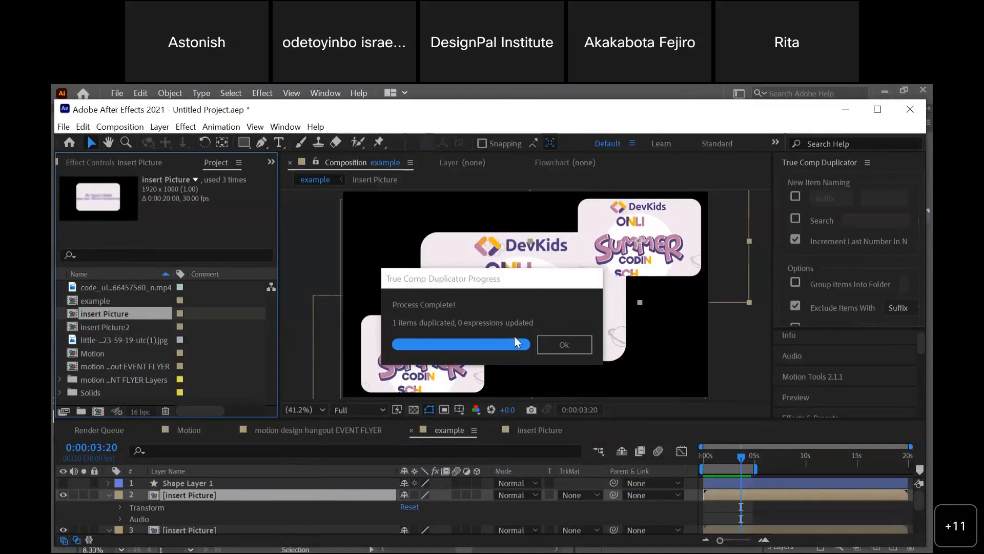
pyautogui.click(549, 342)
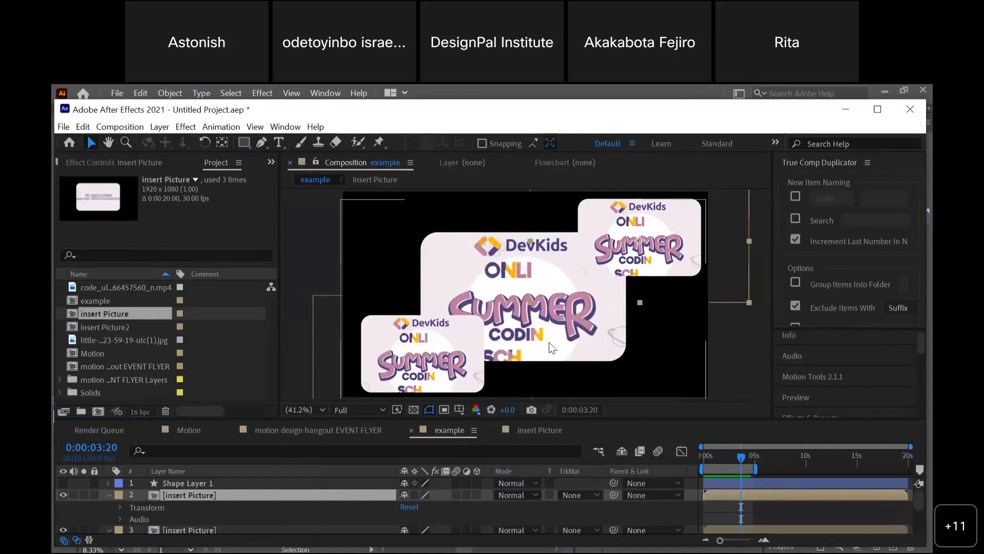
# - Delete the uppermost insert Picture layer from the example composition and add insert Picture2 in its place
pyautogui.click(208, 499)
pyautogui.press('Delete')
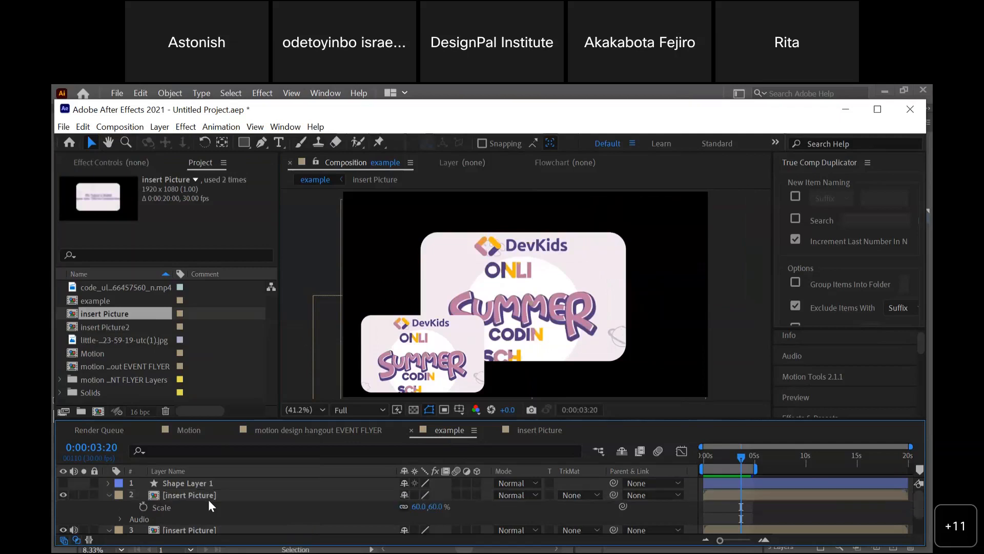
pyautogui.click(118, 311)
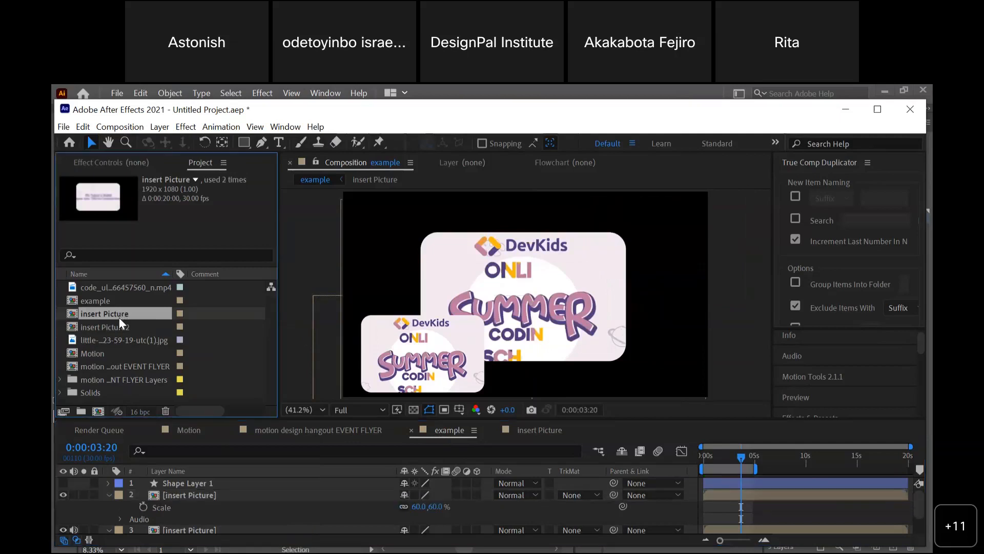
pyautogui.click(115, 325)
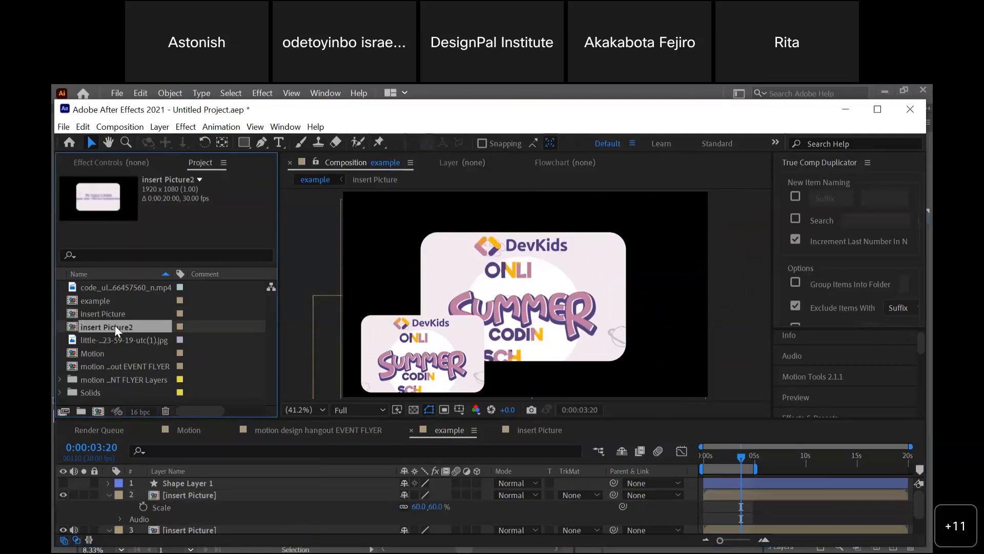
pyautogui.moveTo(115, 330); pyautogui.dragTo(573, 307)
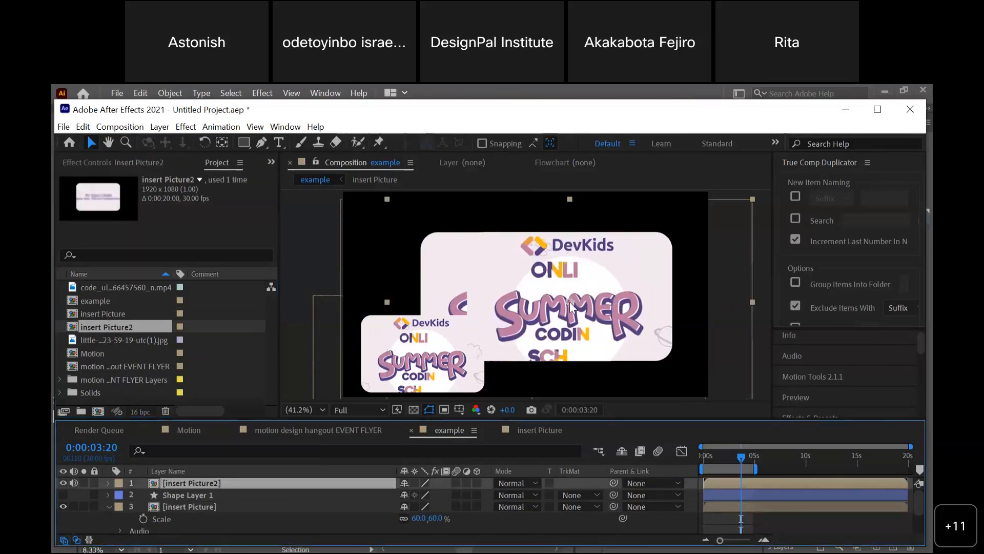
# - Scale the insert Picture2 layer to 58% and move it to the upper-right corner of the frame
pyautogui.press('s')
pyautogui.moveTo(418, 495); pyautogui.dragTo(391, 494)
pyautogui.moveTo(607, 266); pyautogui.dragTo(628, 237)
# - Inside the insert Picture2 composition, hide the video layer and move the photo layer directly below Shape Layer 1
pyautogui.doubleClick(235, 482)
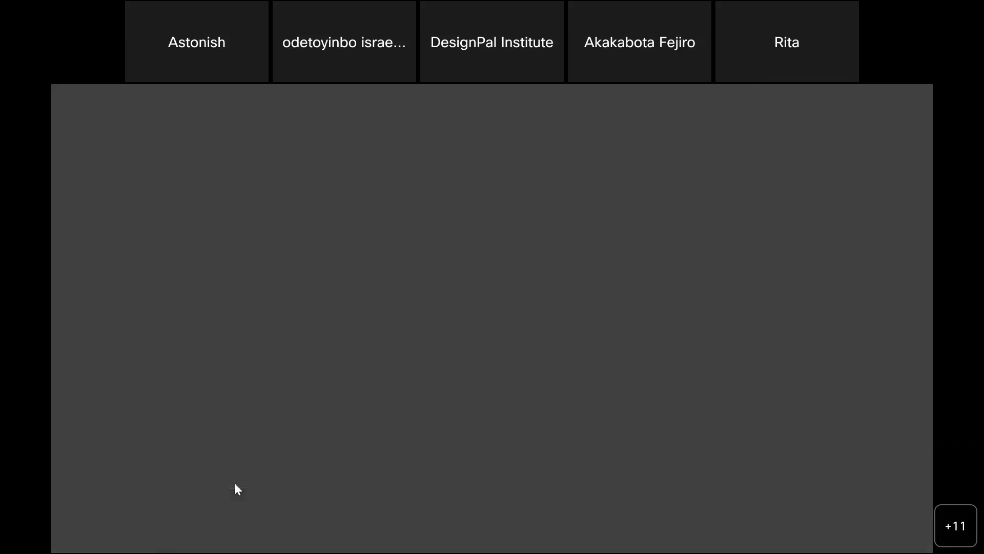
pyautogui.click(78, 511)
pyautogui.click(63, 495)
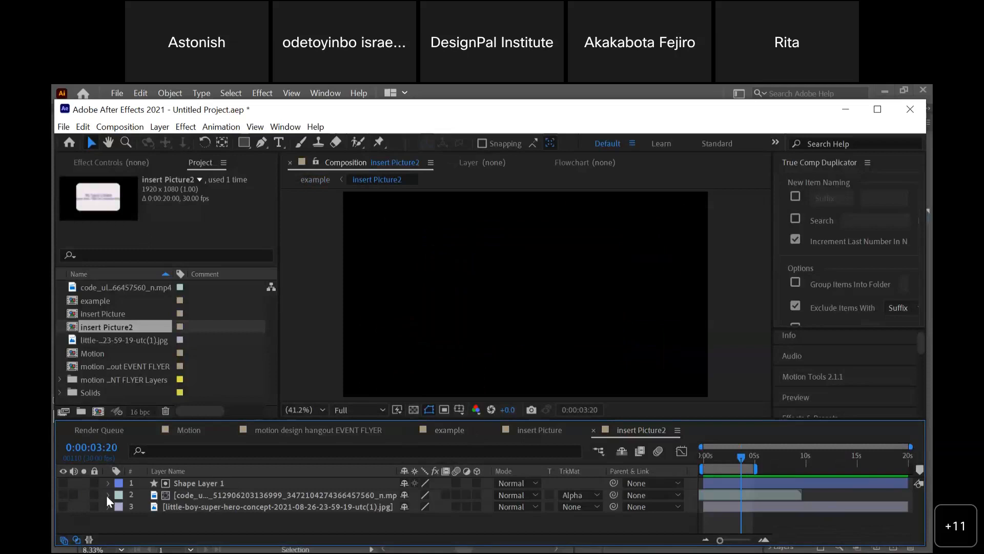
pyautogui.moveTo(175, 505); pyautogui.dragTo(180, 487)
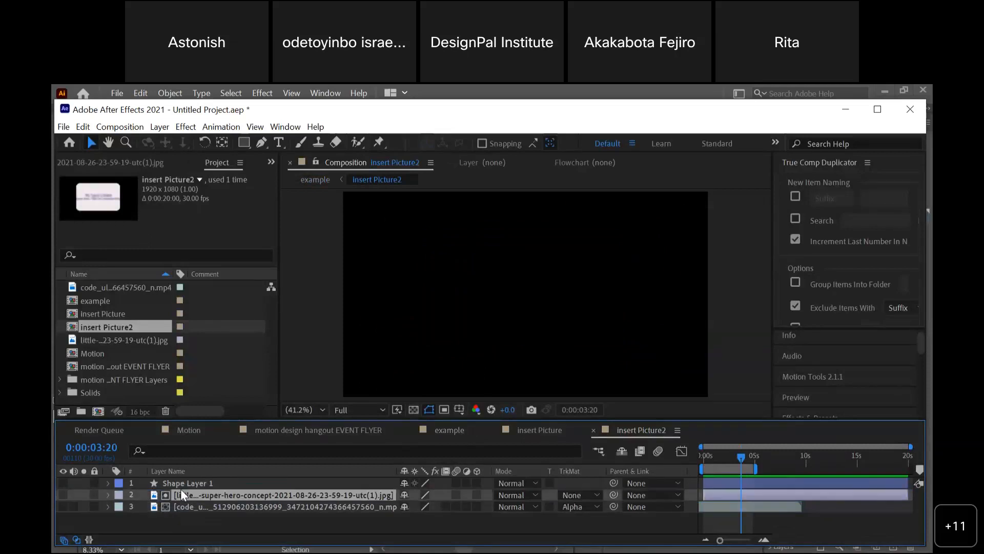
# - Remove the video's track matte, then give the photo an Alpha Matte from Shape Layer 1 and make it visible
pyautogui.click(568, 502)
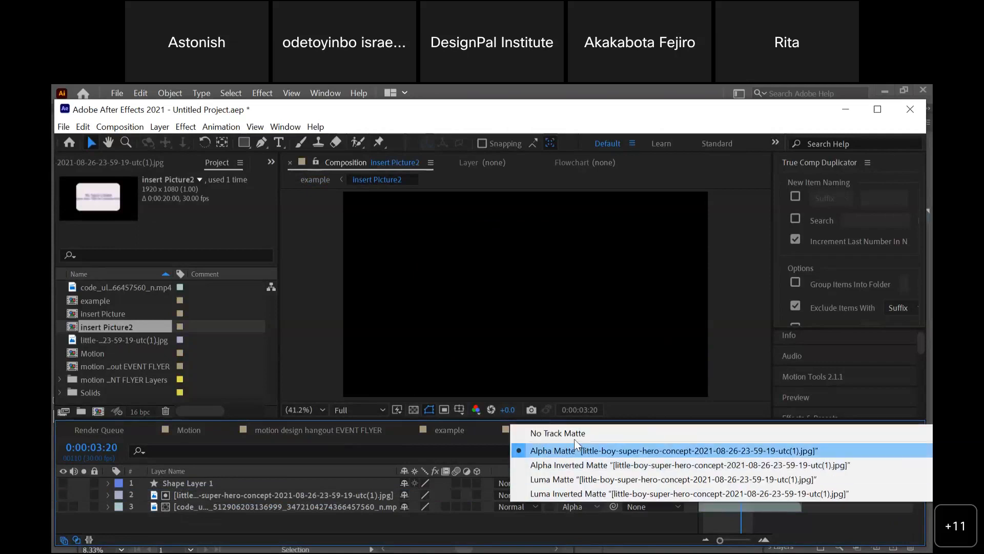
pyautogui.click(576, 435)
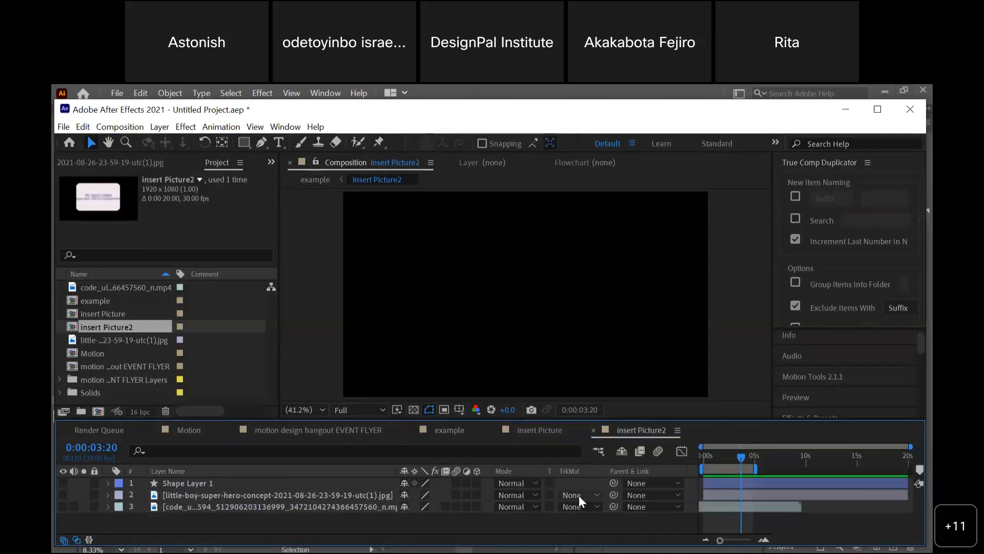
pyautogui.click(580, 495)
pyautogui.click(584, 439)
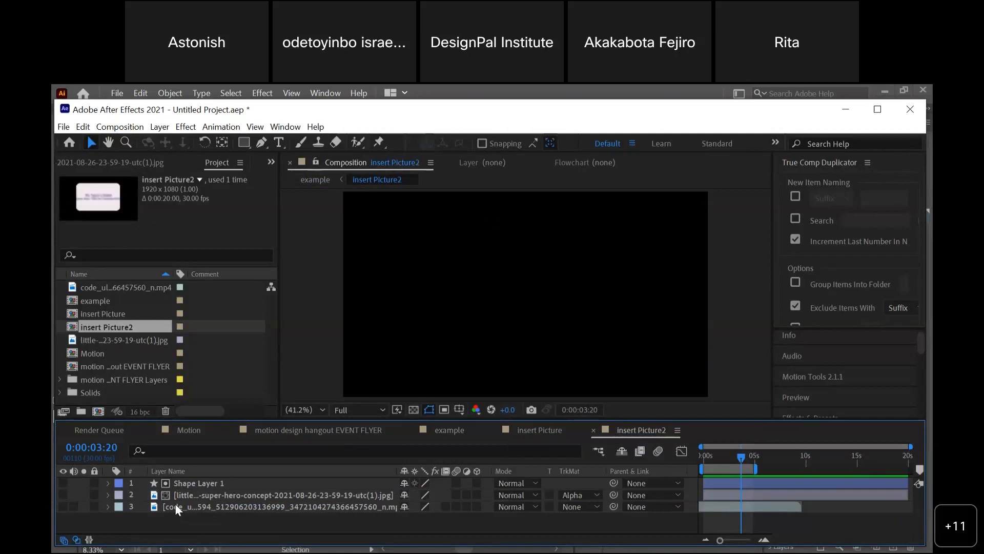
pyautogui.click(62, 494)
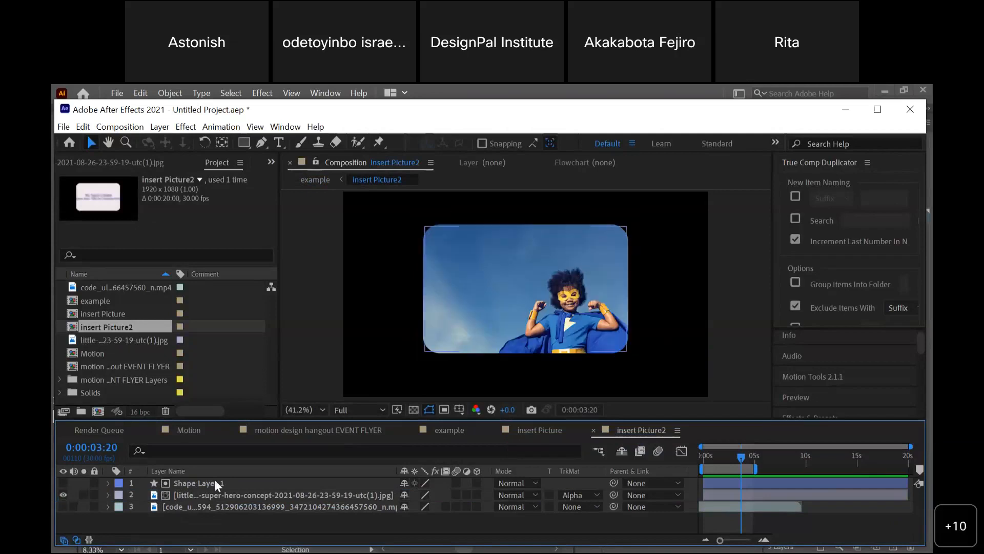
# - Return to the example composition, play it from the start, and stop at 0:00:00:19
pyautogui.click(447, 430)
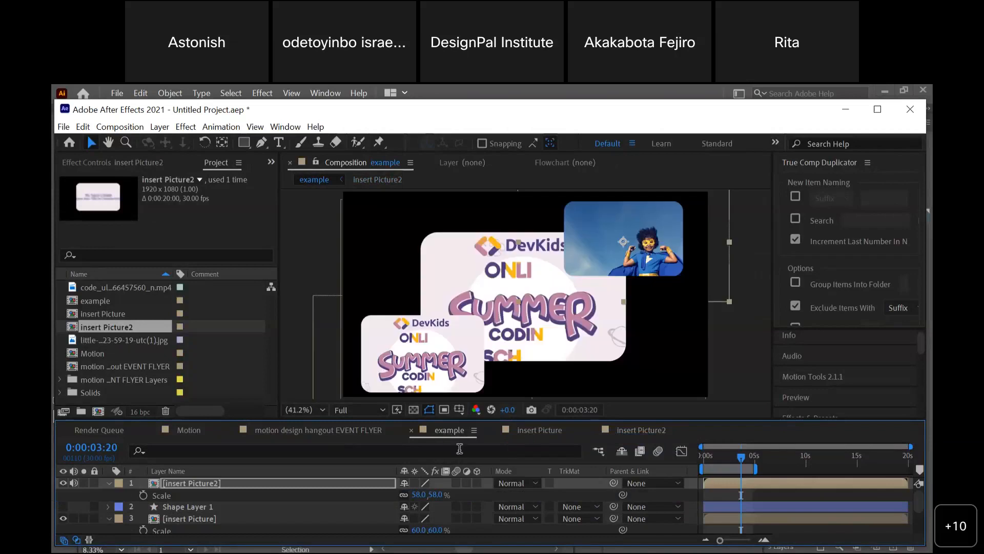
pyautogui.moveTo(736, 454); pyautogui.dragTo(700, 453)
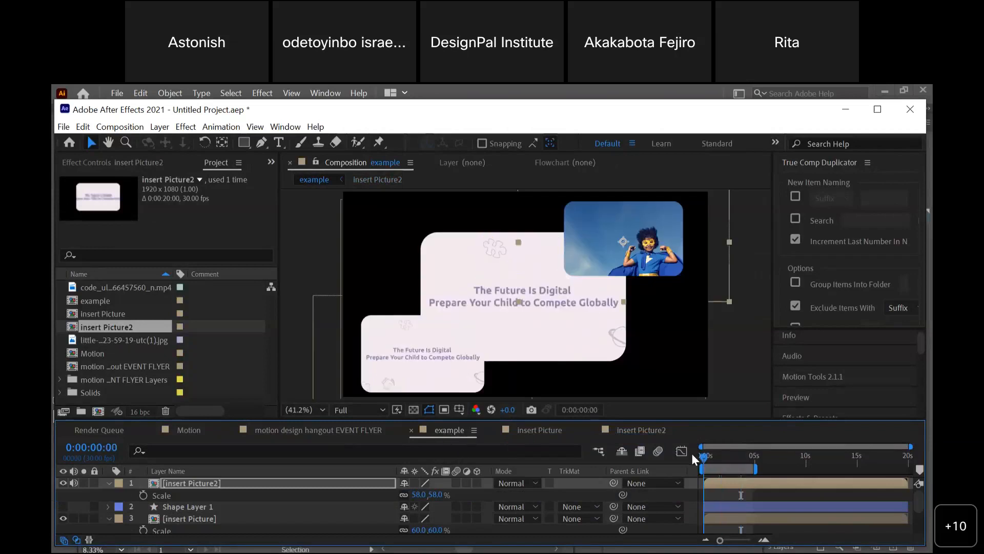
pyautogui.press('space')
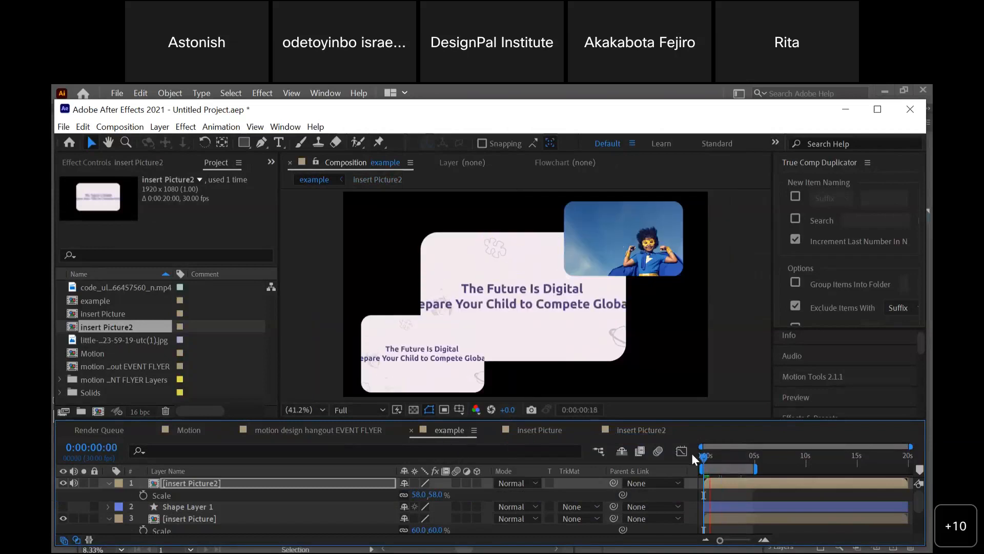
pyautogui.click(672, 284)
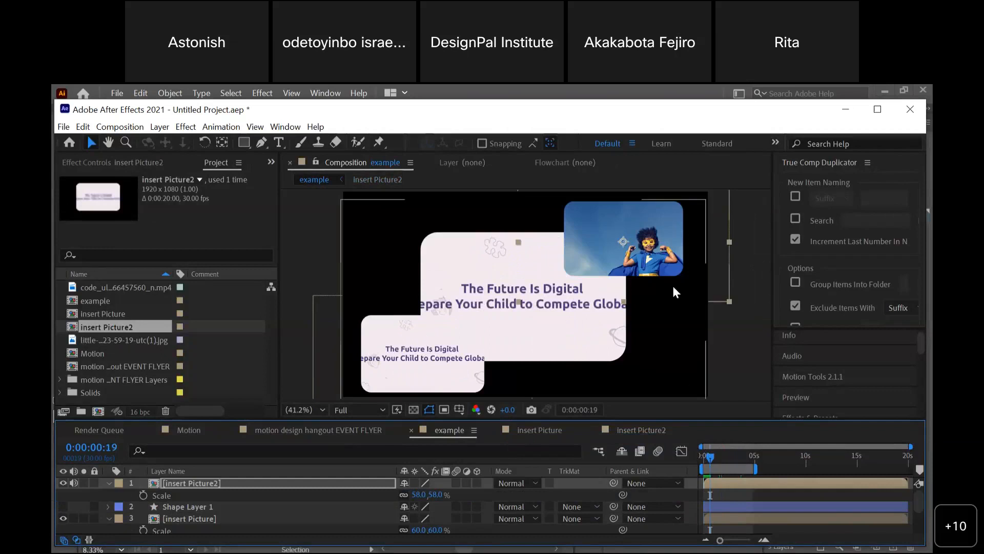
pyautogui.click(665, 231)
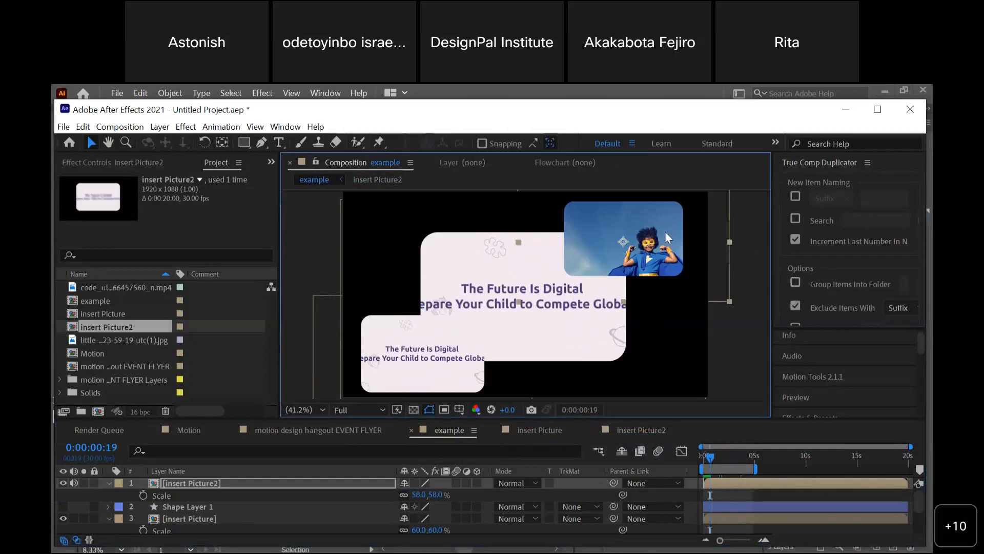
pyautogui.click(435, 315)
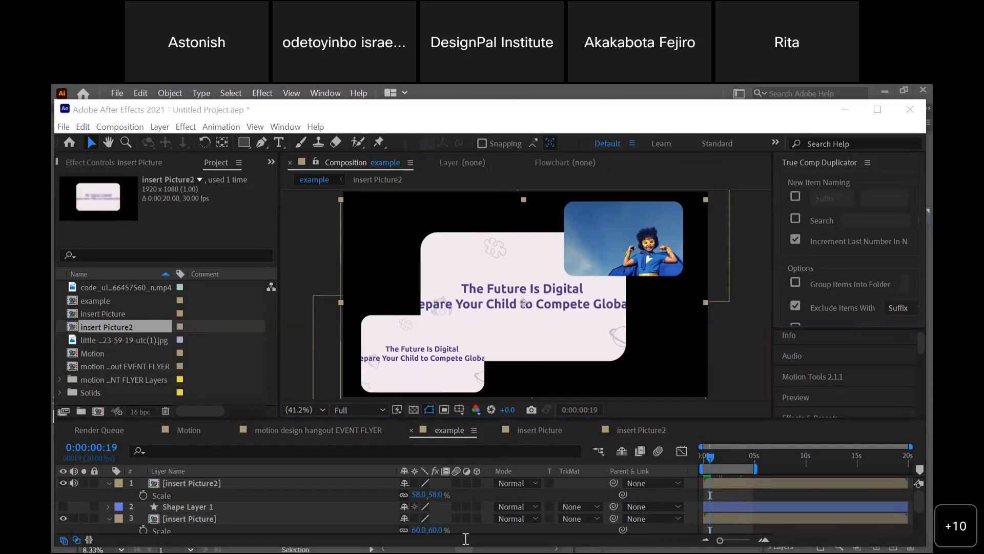
pyautogui.click(774, 419)
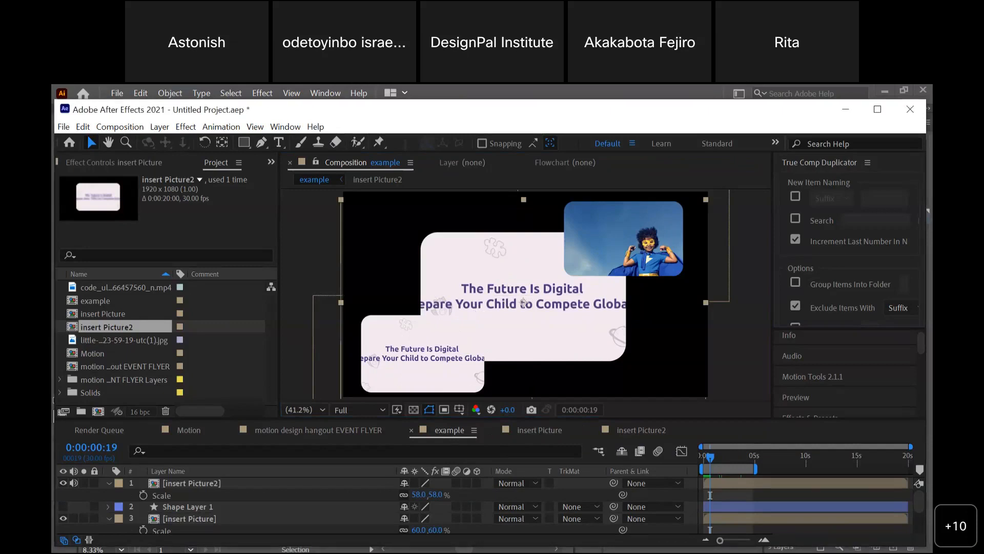
# - Maximize the application window and close True Comp Duplicator
pyautogui.click(838, 336)
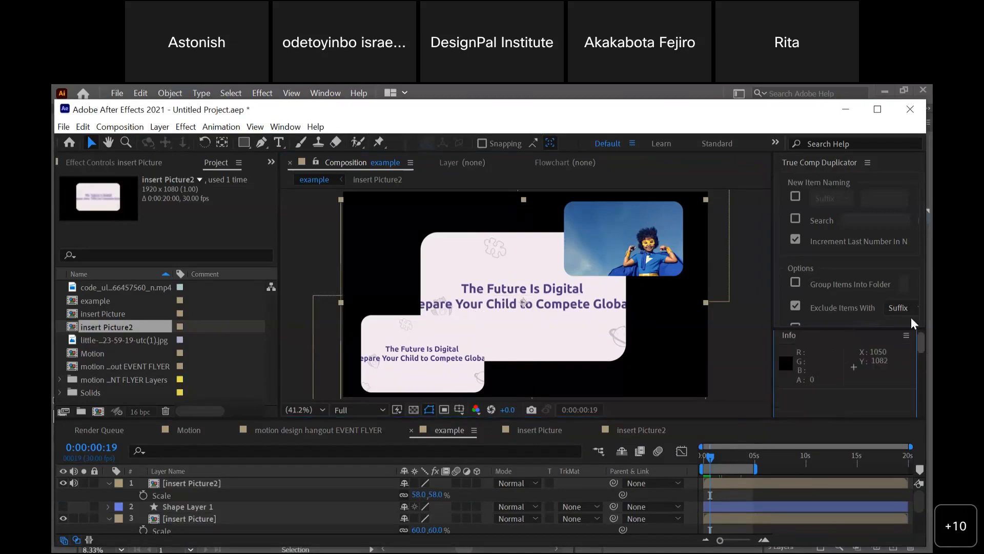
pyautogui.click(859, 195)
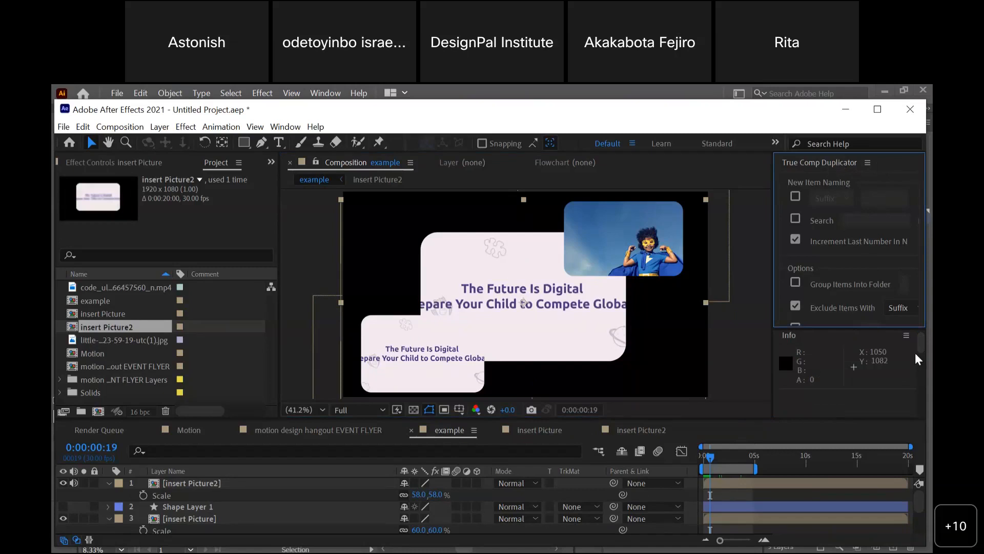
pyautogui.scroll(-3, 919, 364)
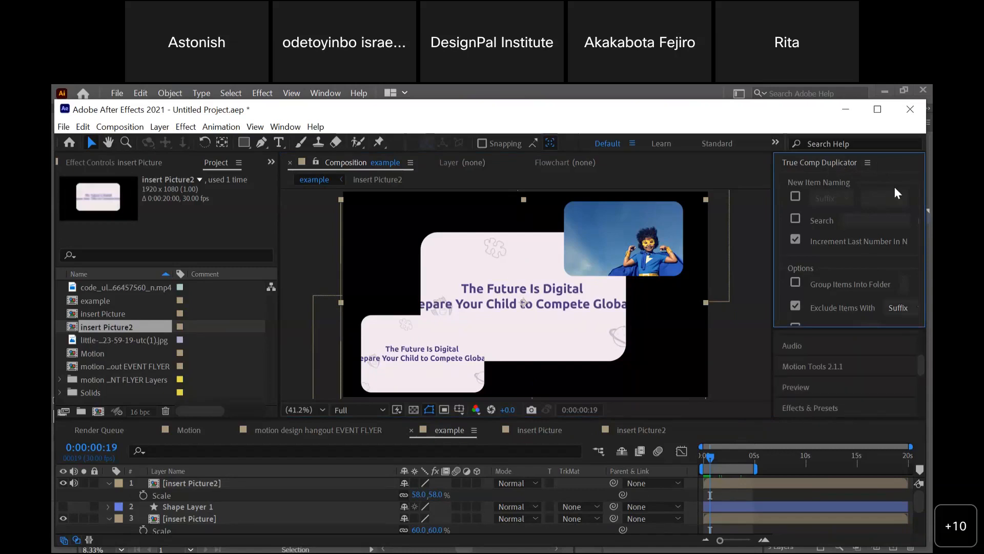
pyautogui.click(875, 111)
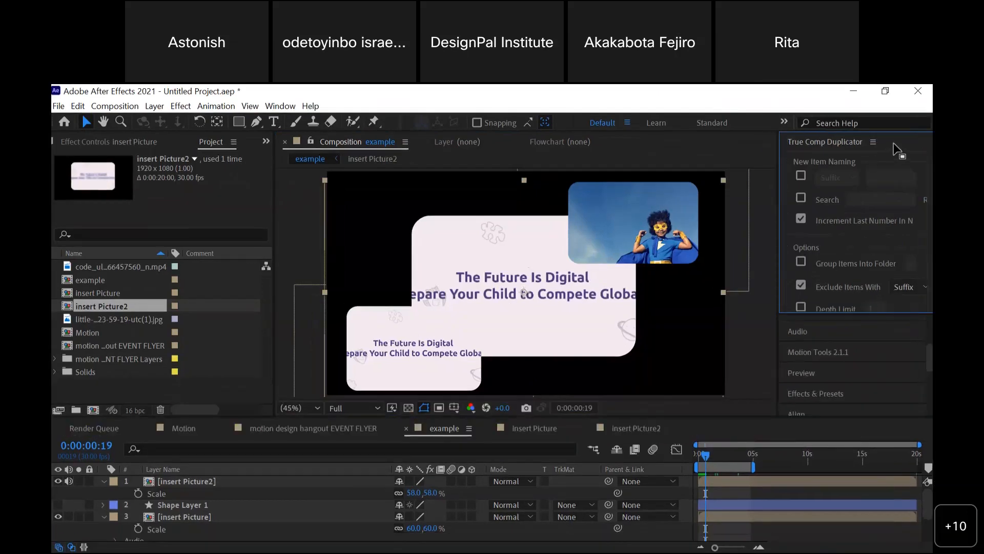
pyautogui.click(873, 142)
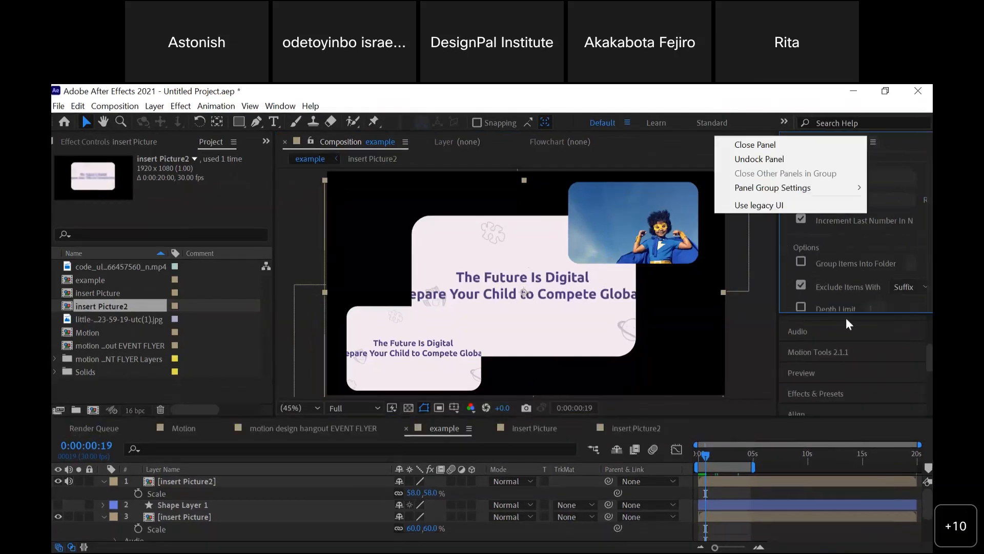
pyautogui.click(841, 332)
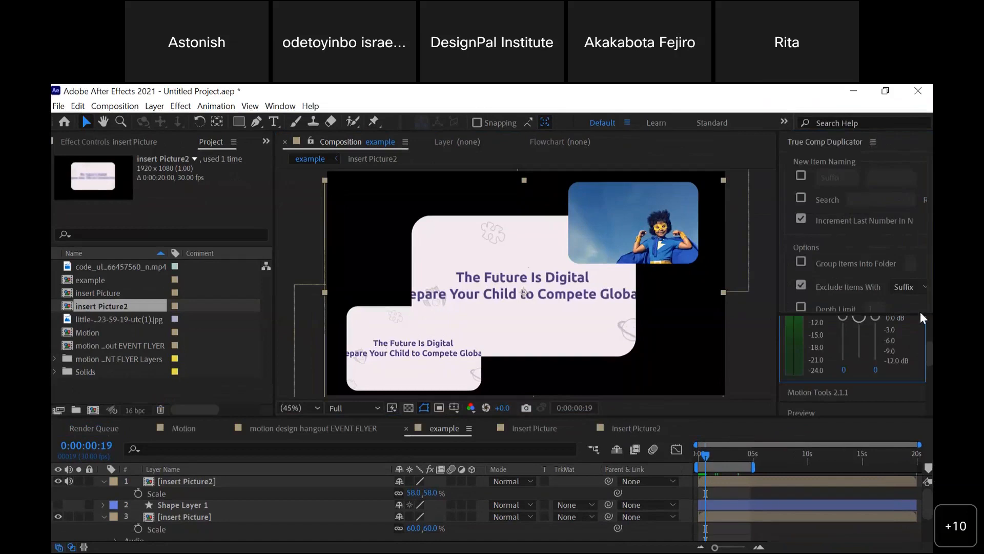
pyautogui.click(874, 143)
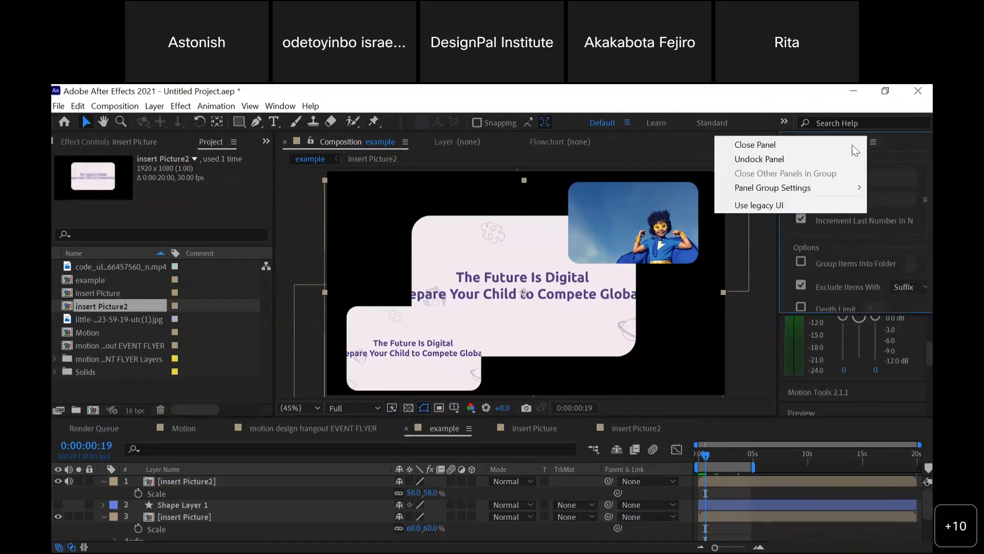
pyautogui.click(820, 145)
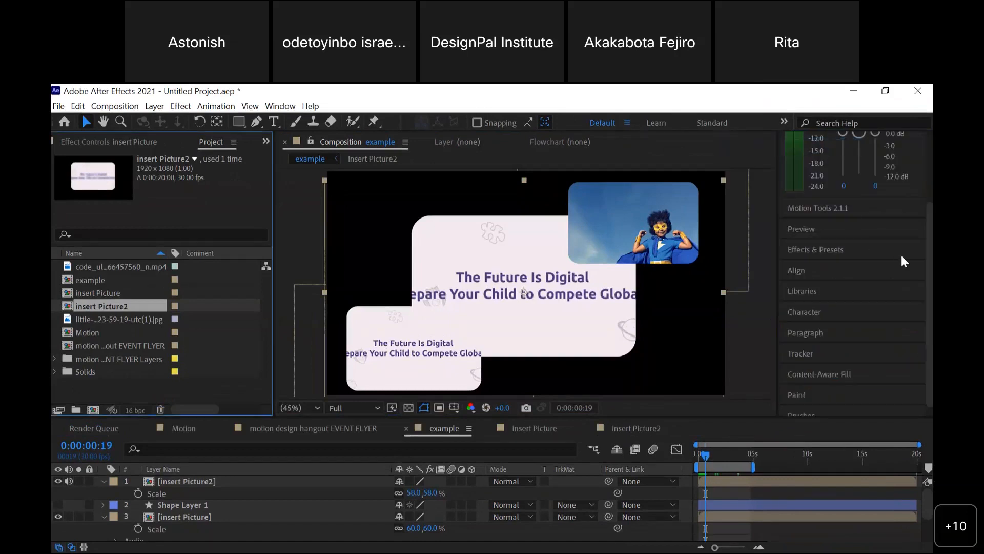
# - Expand Effects & Presets and open its Animation Presets folder
pyautogui.moveTo(927, 253); pyautogui.dragTo(918, 152)
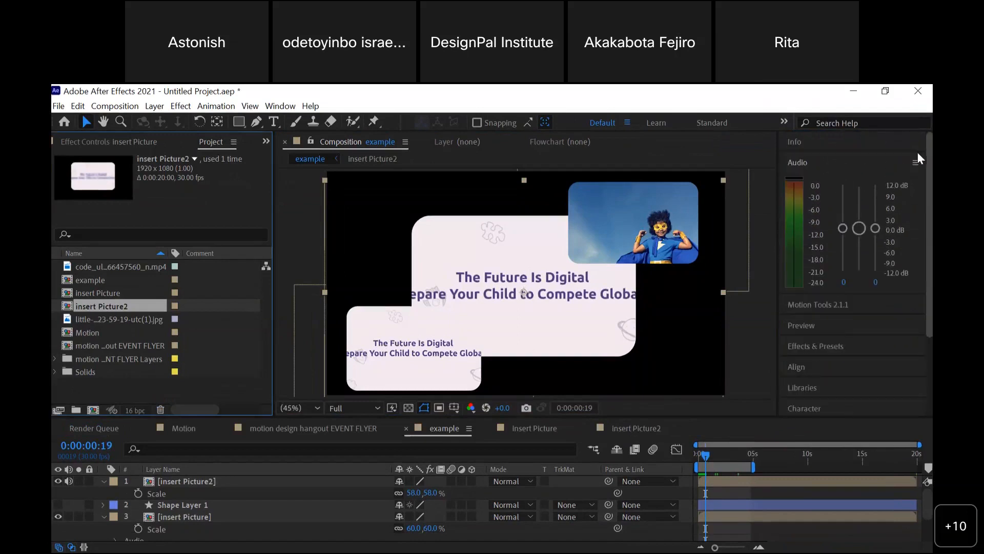
pyautogui.click(872, 162)
pyautogui.click(851, 278)
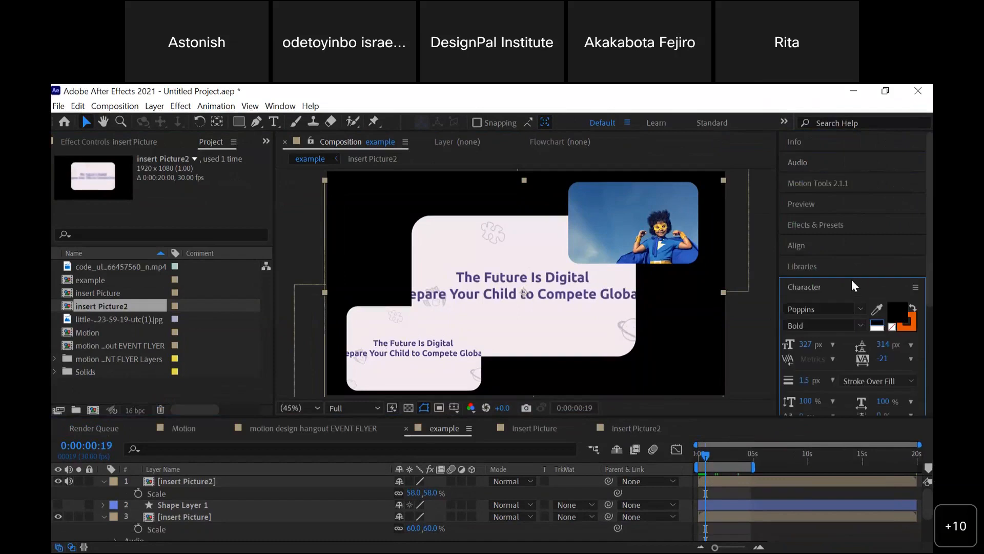
pyautogui.click(851, 281)
pyautogui.click(847, 230)
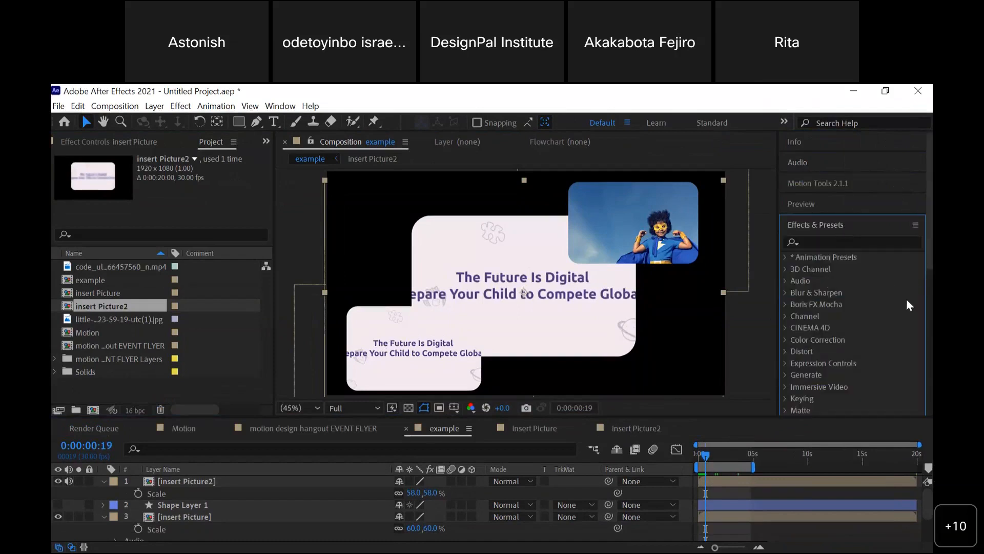
pyautogui.click(787, 258)
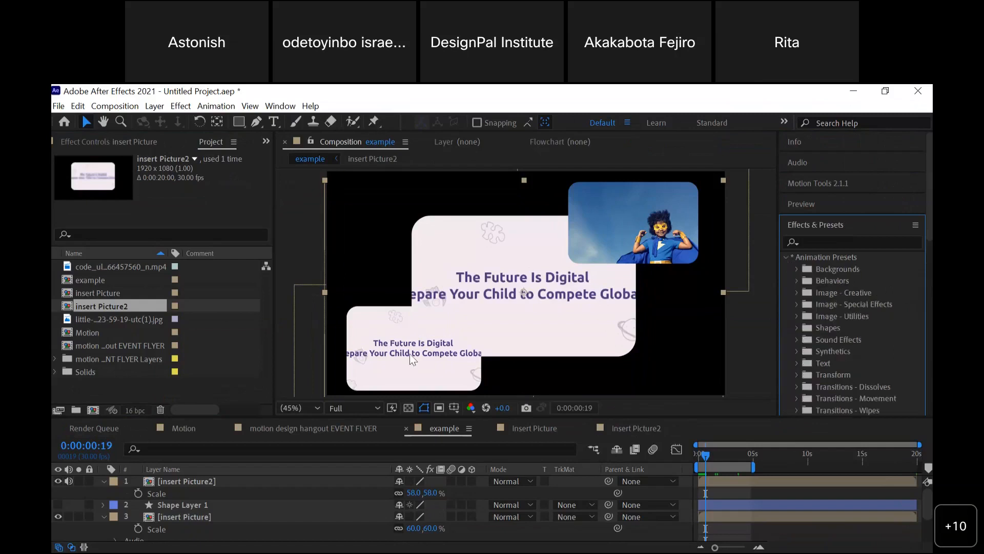
# - Switch to the motion design hangout EVENT FLYER composition and hide the Motion design Outline layer
pyautogui.click(186, 427)
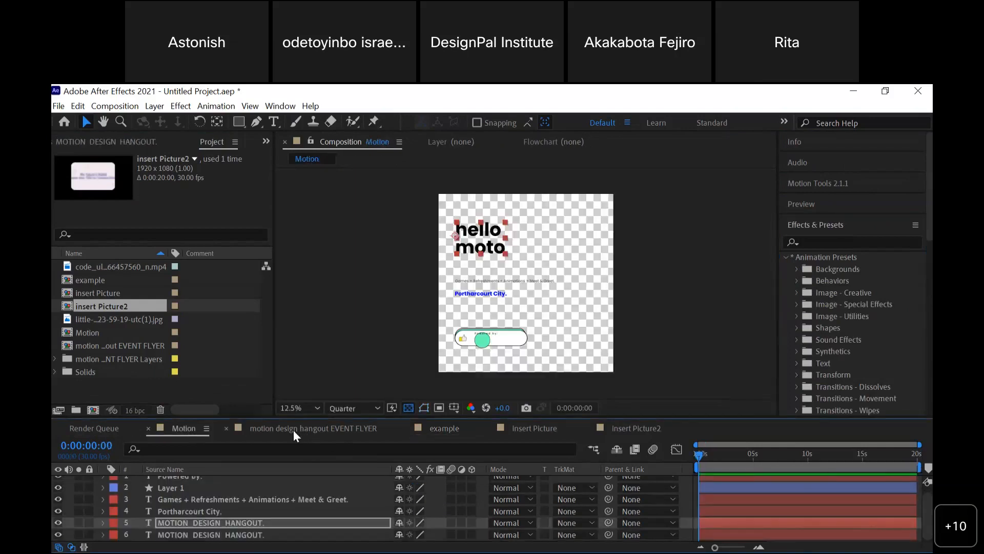
pyautogui.click(293, 432)
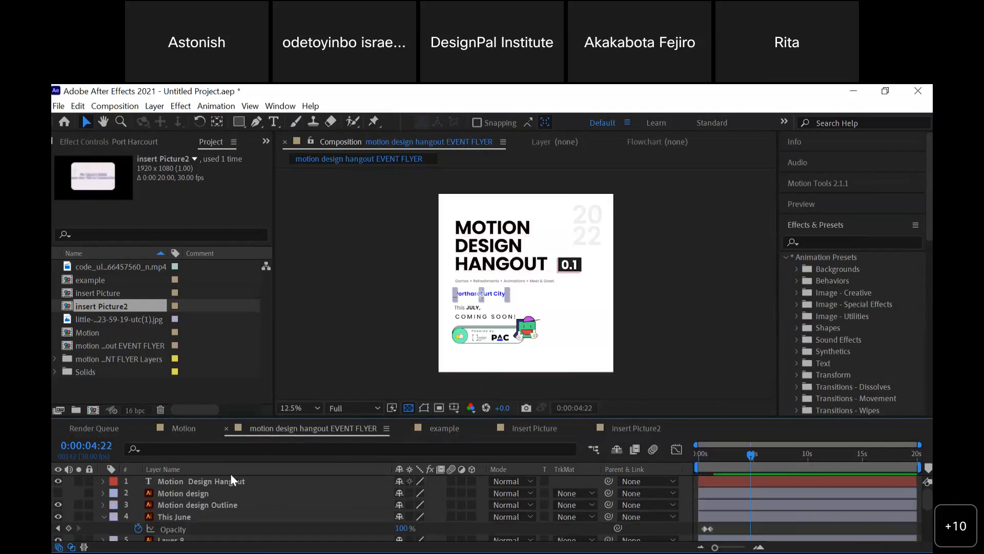
pyautogui.click(206, 481)
pyautogui.click(63, 507)
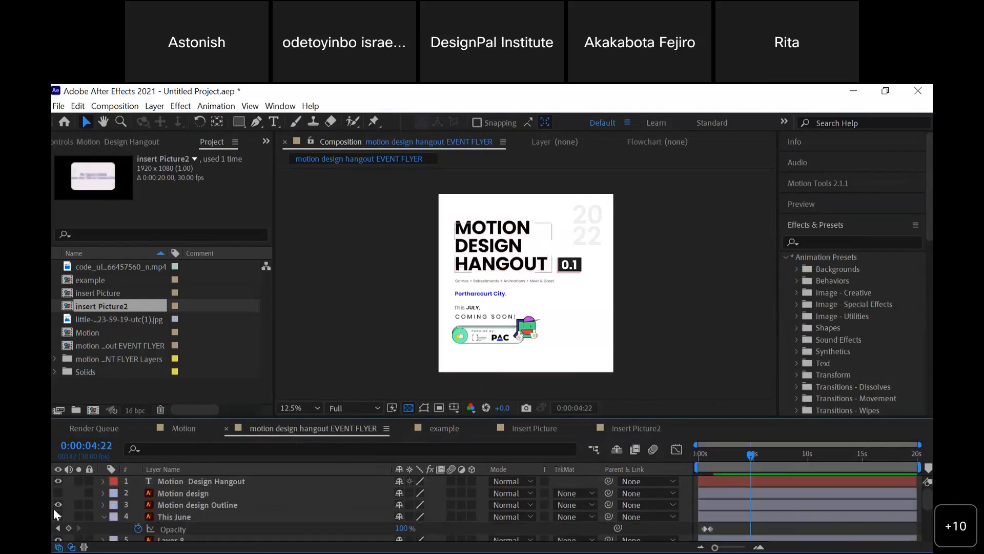
pyautogui.click(57, 505)
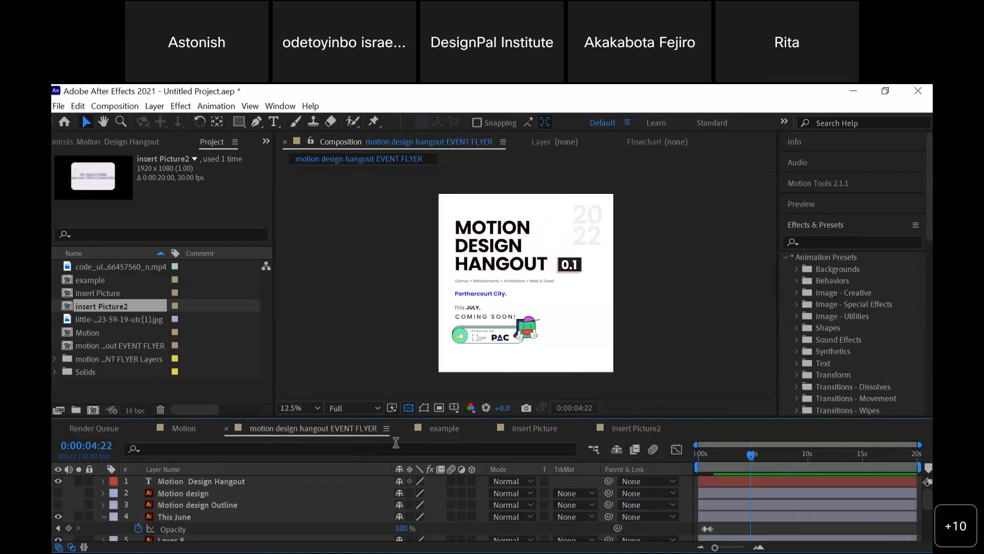
# - Select the Motion Design Hangout text layer and list the Animate In text presets, with the current time at 0:00:00:06
pyautogui.click(201, 480)
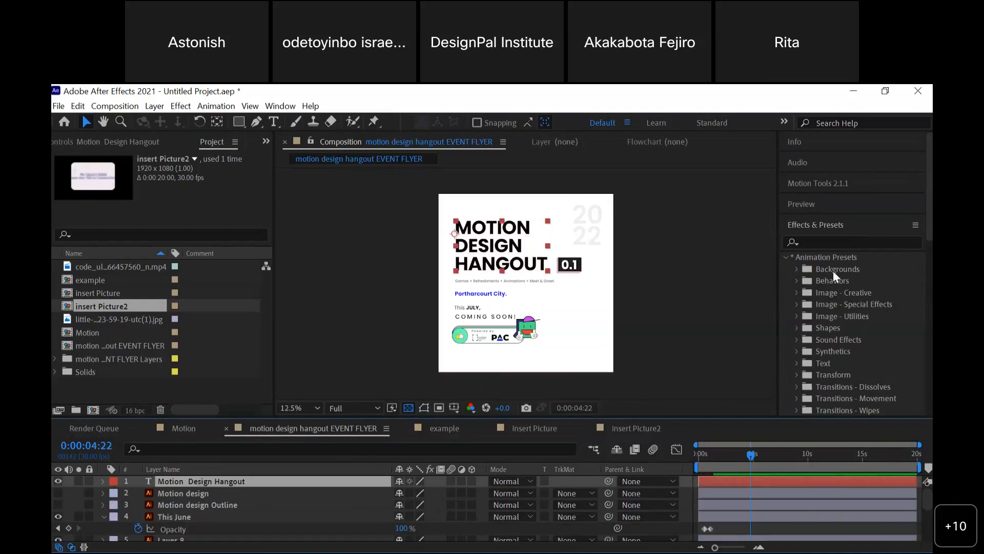
pyautogui.click(798, 362)
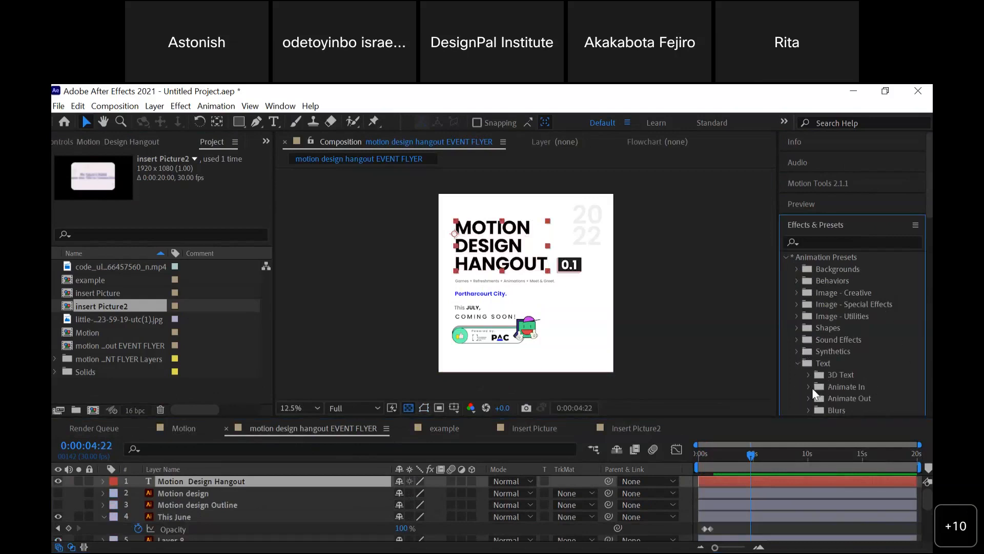
pyautogui.click(810, 386)
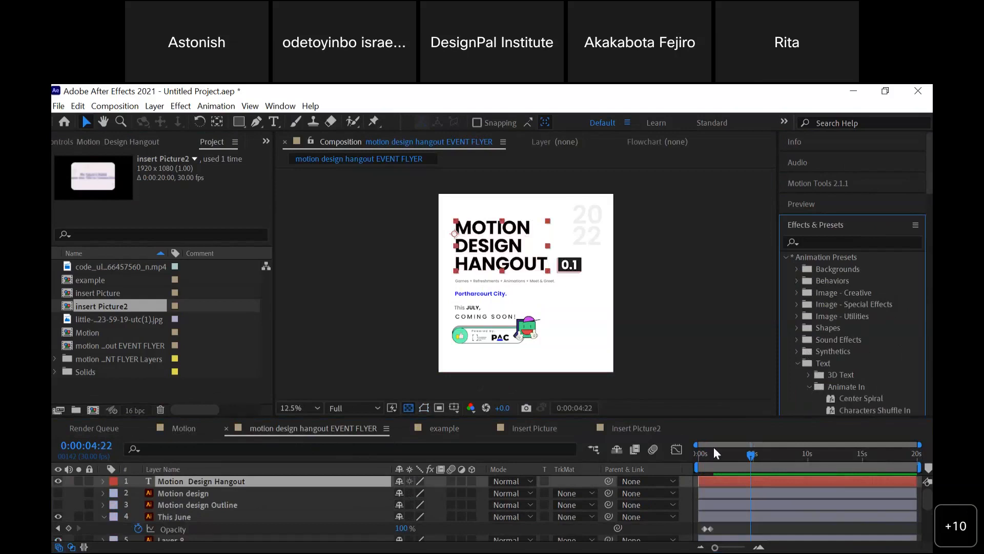
pyautogui.click(700, 453)
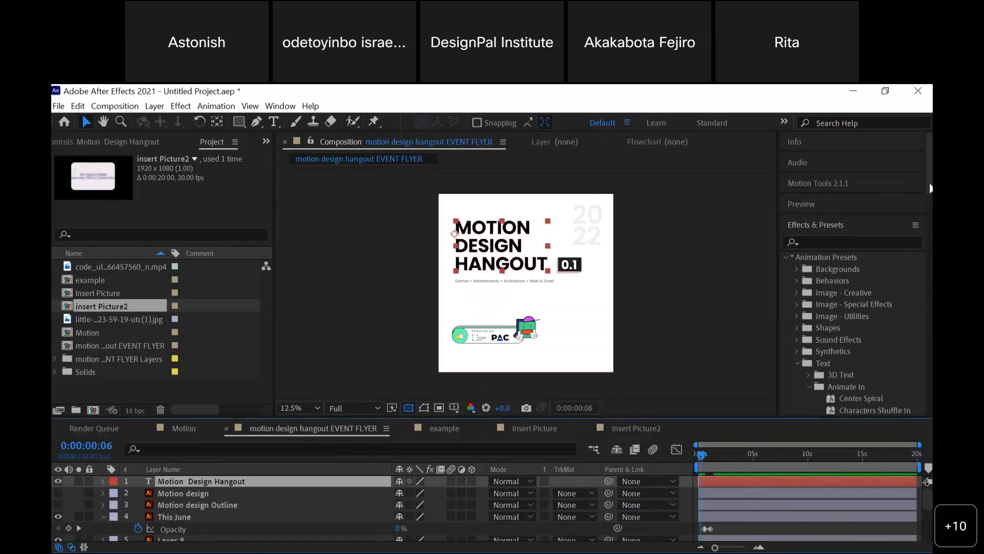
pyautogui.moveTo(930, 172); pyautogui.dragTo(927, 197)
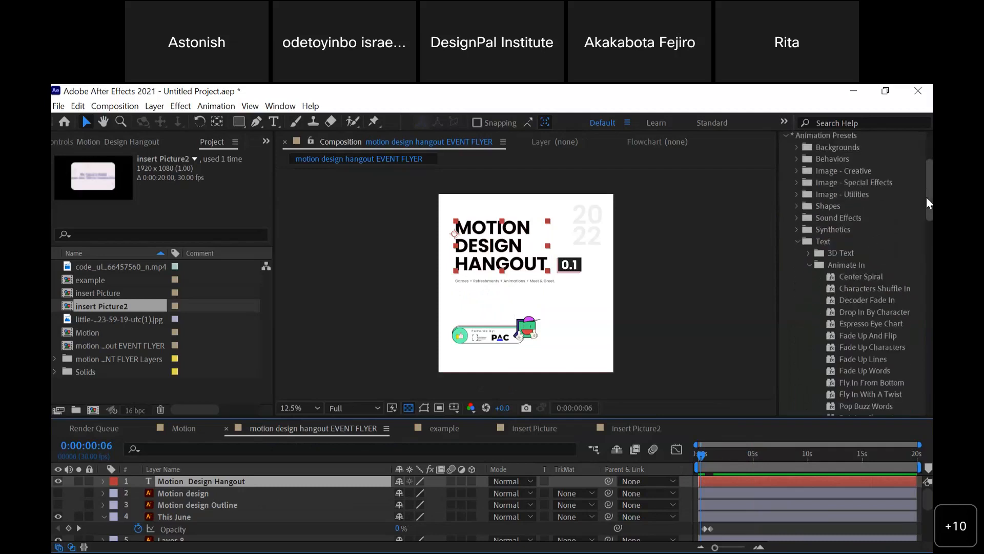
# - Try the Fade Up Words preset on the Motion Design Hangout text layer and preview the animation from the start
pyautogui.click(865, 336)
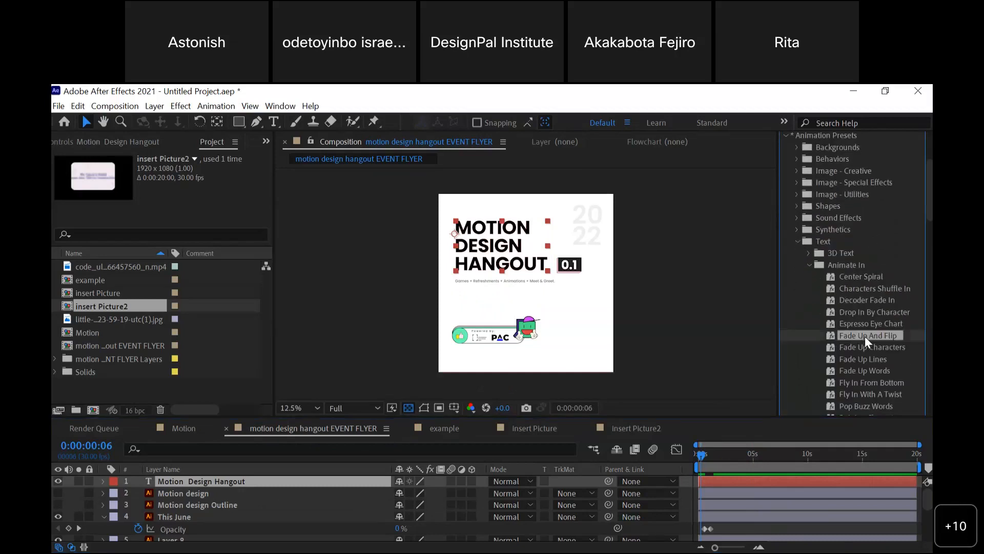
pyautogui.click(864, 374)
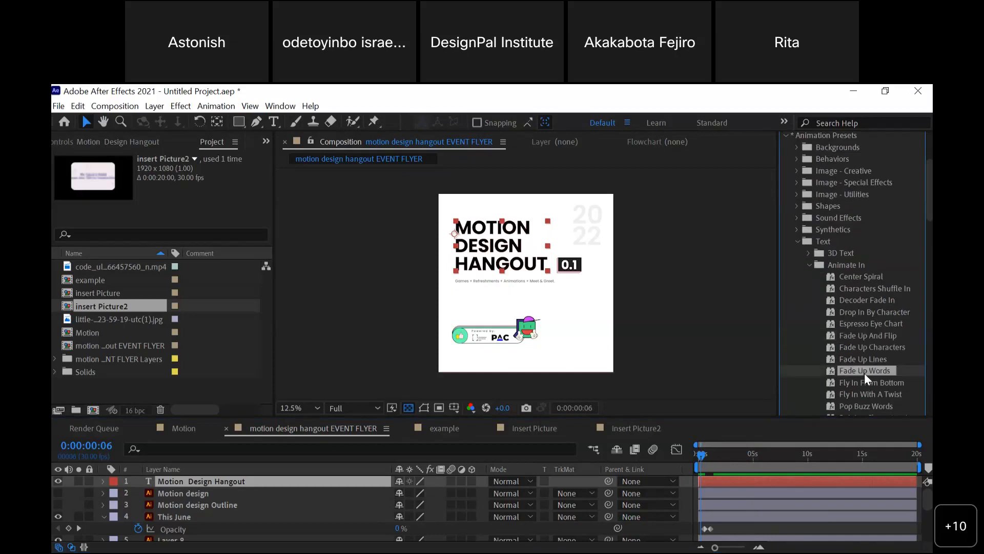
pyautogui.moveTo(864, 373); pyautogui.dragTo(736, 481)
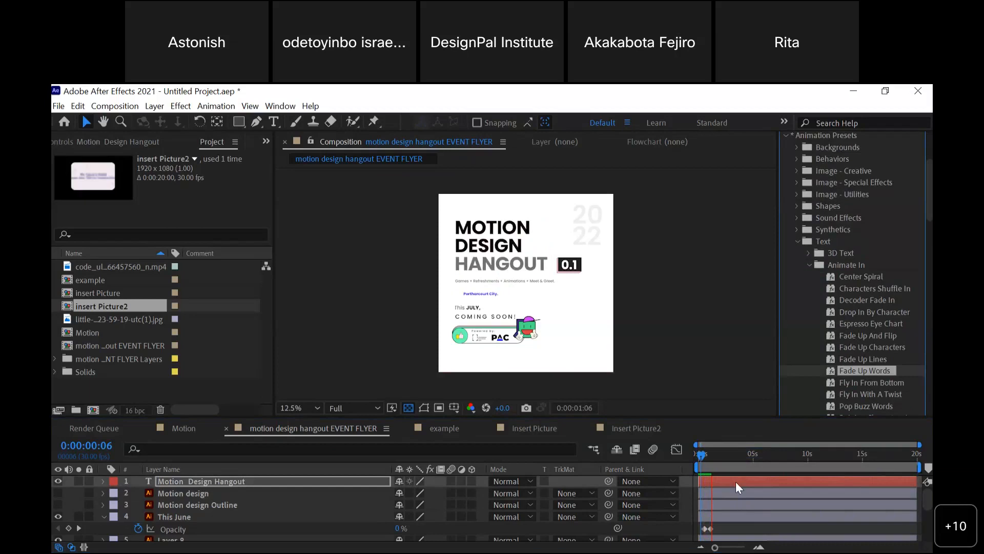
pyautogui.moveTo(930, 202); pyautogui.dragTo(930, 222)
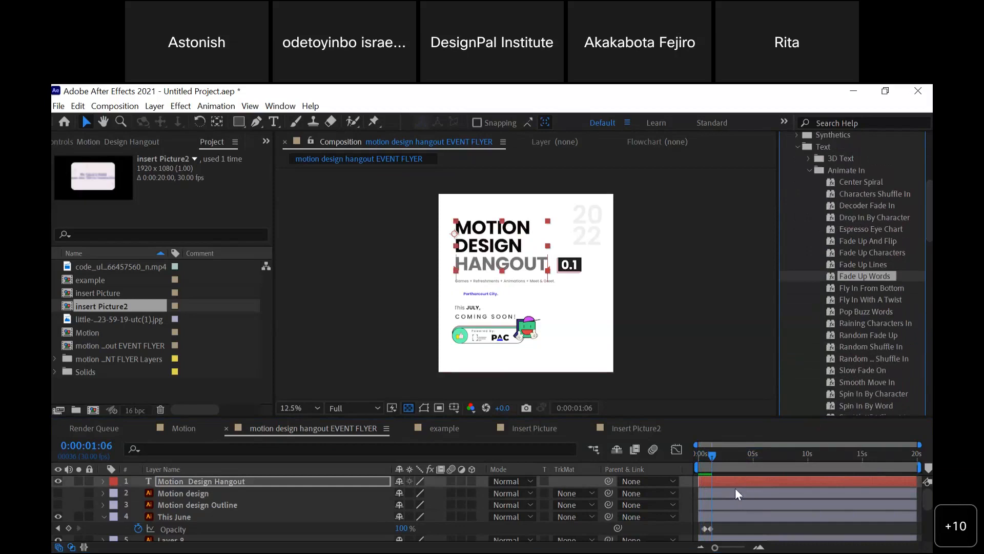
pyautogui.click(696, 452)
pyautogui.press('space')
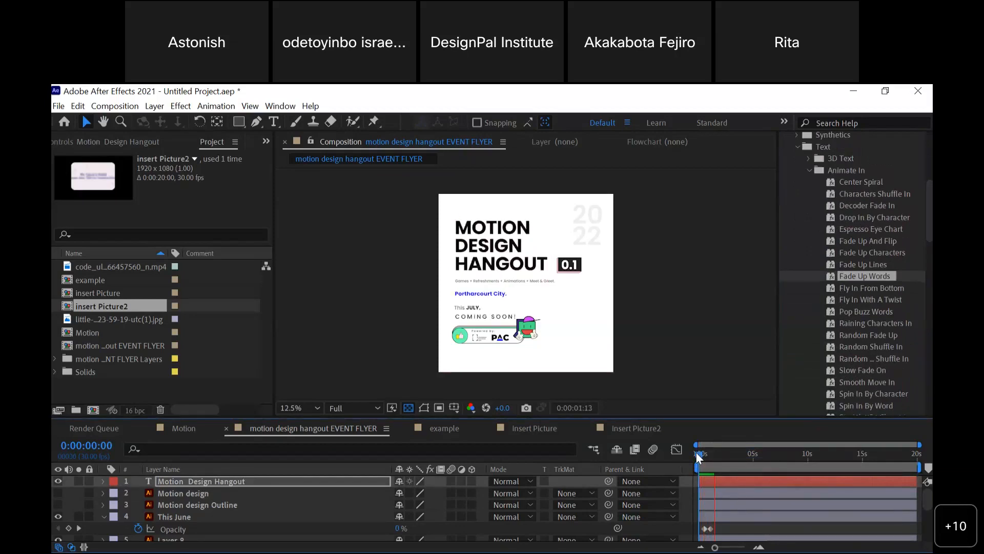
# - Reveal the title's Range Selector keyframes, move the last Start keyframe to just before 5 seconds, and preview the slower animation
pyautogui.press('u')
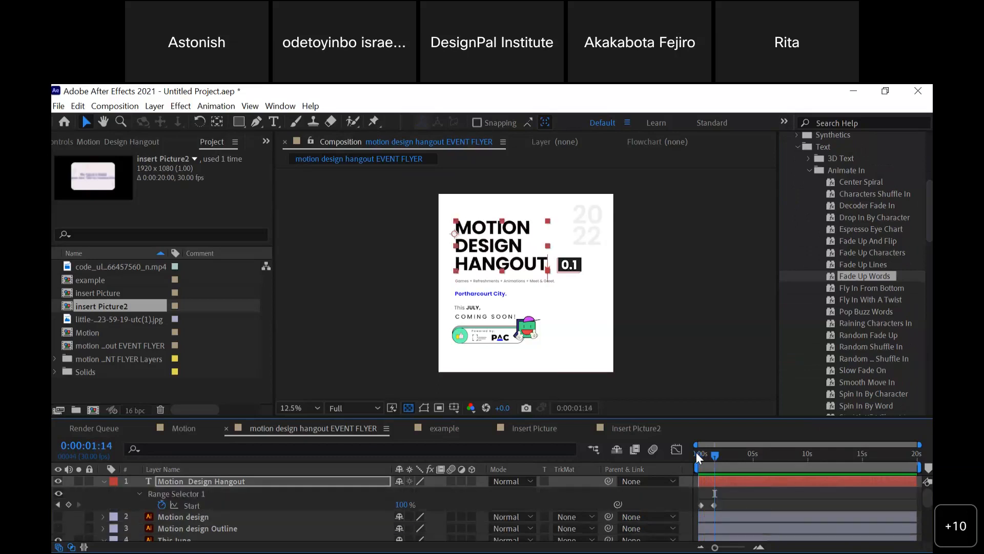
pyautogui.moveTo(713, 505); pyautogui.dragTo(748, 505)
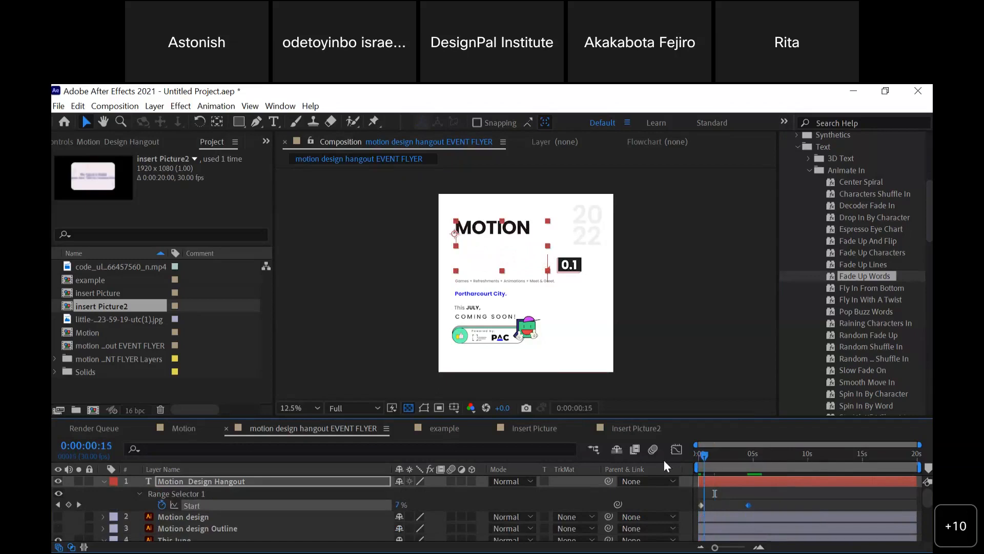
pyautogui.press('Home')
pyautogui.press('space')
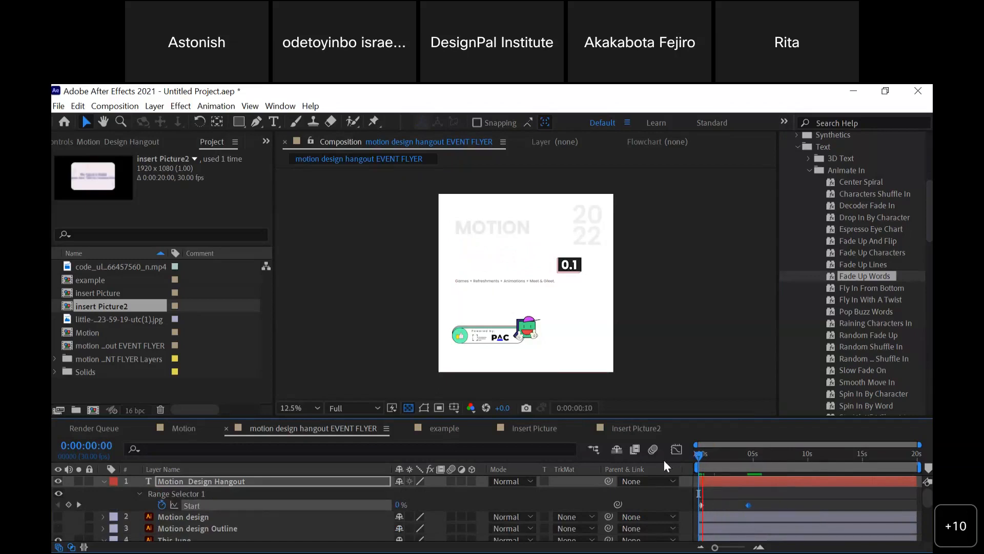
pyautogui.click(732, 460)
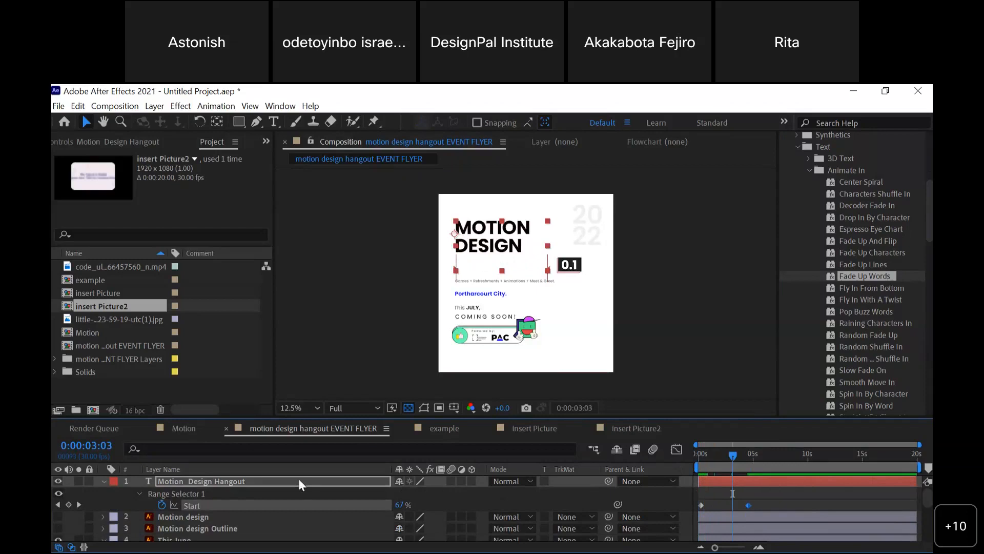
# - Undo the keyframe move and the Fade Up Words preset on the title layer
pyautogui.hotkey('ctrl', 'z')
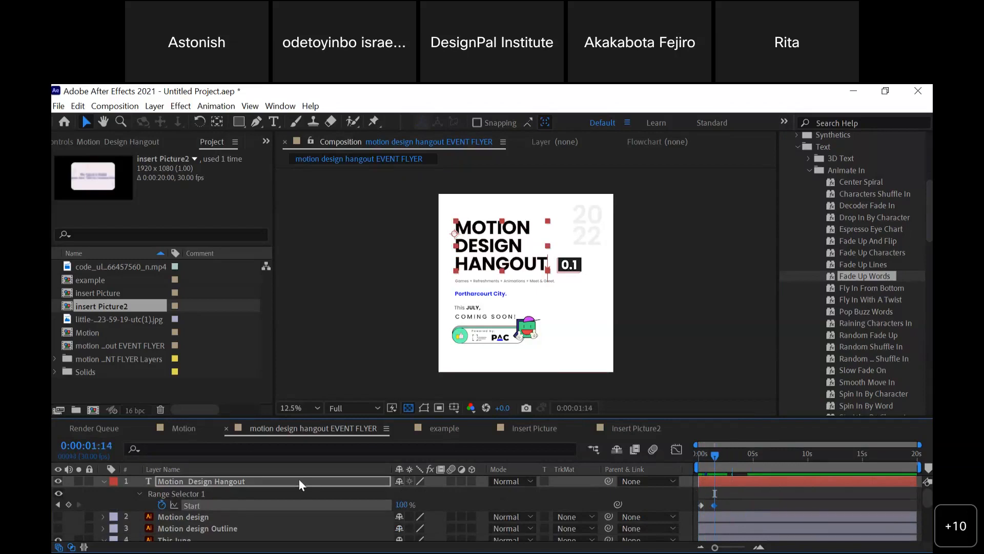
pyautogui.hotkey('ctrl', 'z')
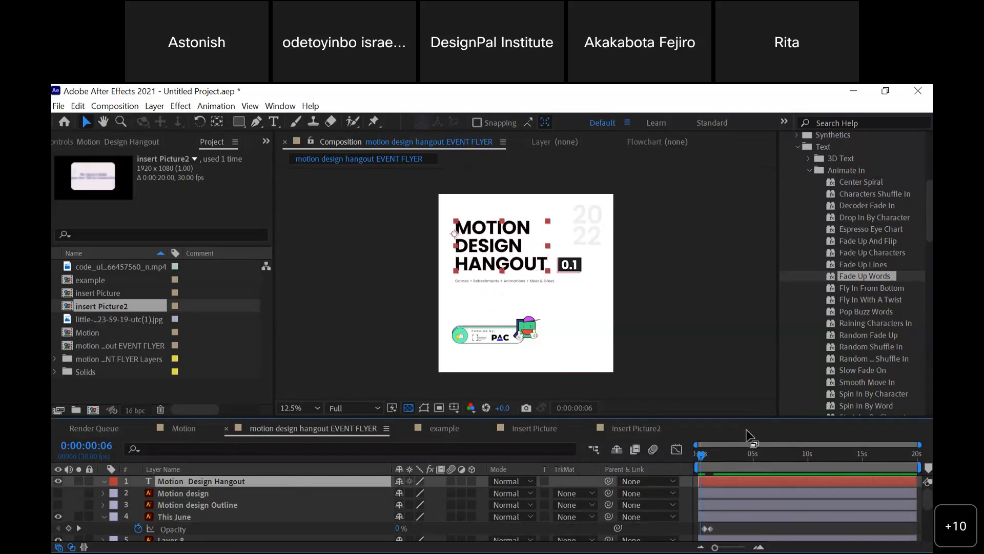
# - Apply the Smooth Move In preset to the Motion Design Hangout text layer at 0:00:00:06 and preview it
pyautogui.moveTo(932, 230); pyautogui.dragTo(931, 238)
pyautogui.click(855, 339)
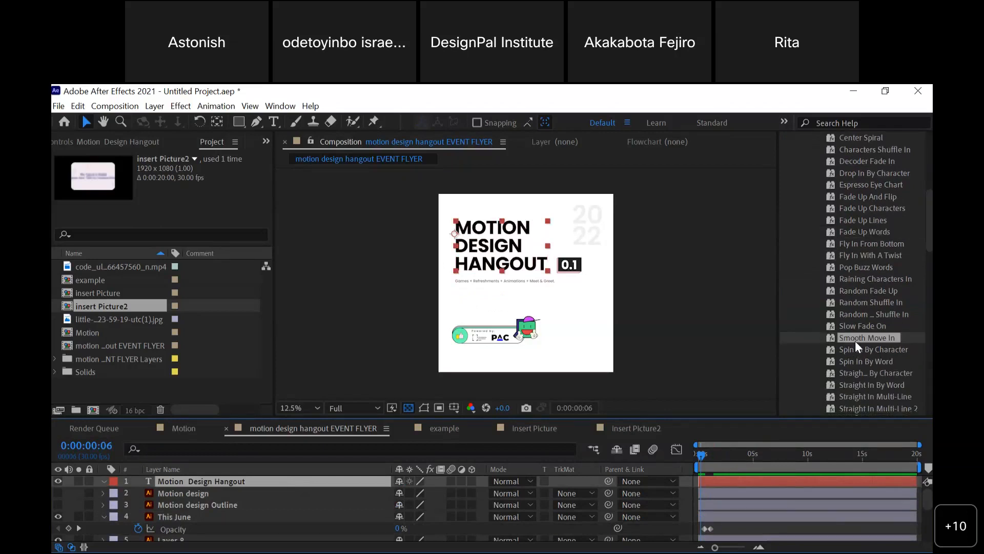
pyautogui.moveTo(854, 340); pyautogui.dragTo(740, 479)
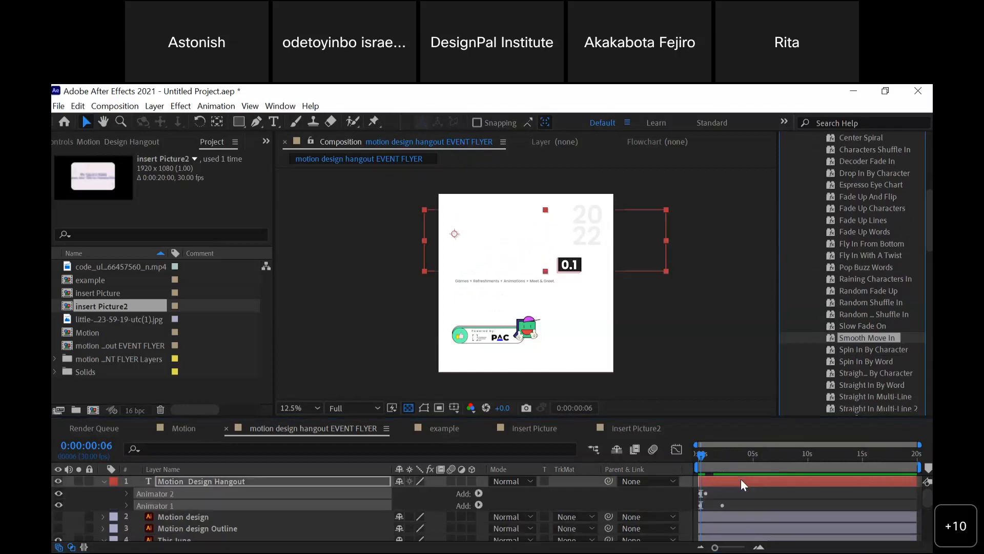
pyautogui.press('space')
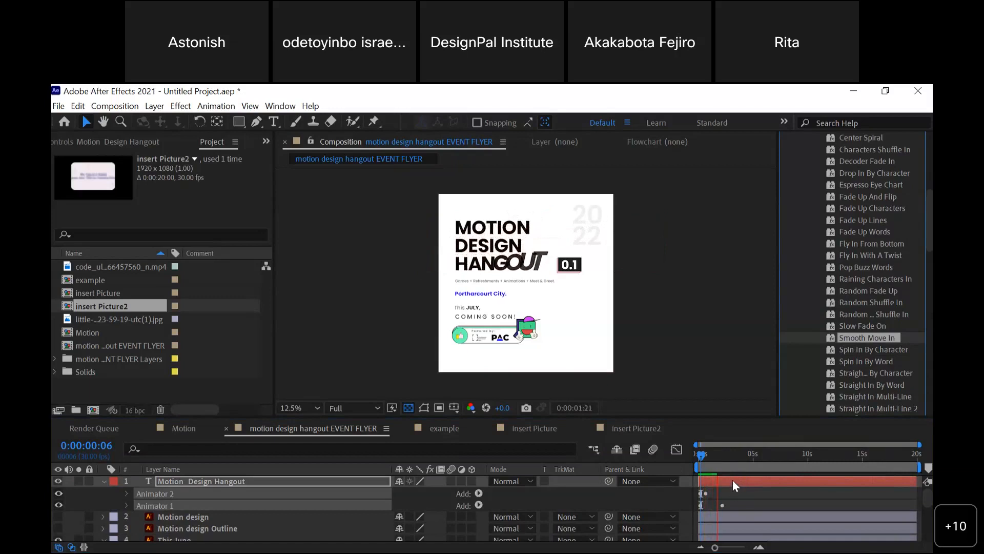
# - Reveal the Smooth Move In keyframes on the Motion Design Hangout layer and preview the title animation from 0:00:00:23
pyautogui.press('u')
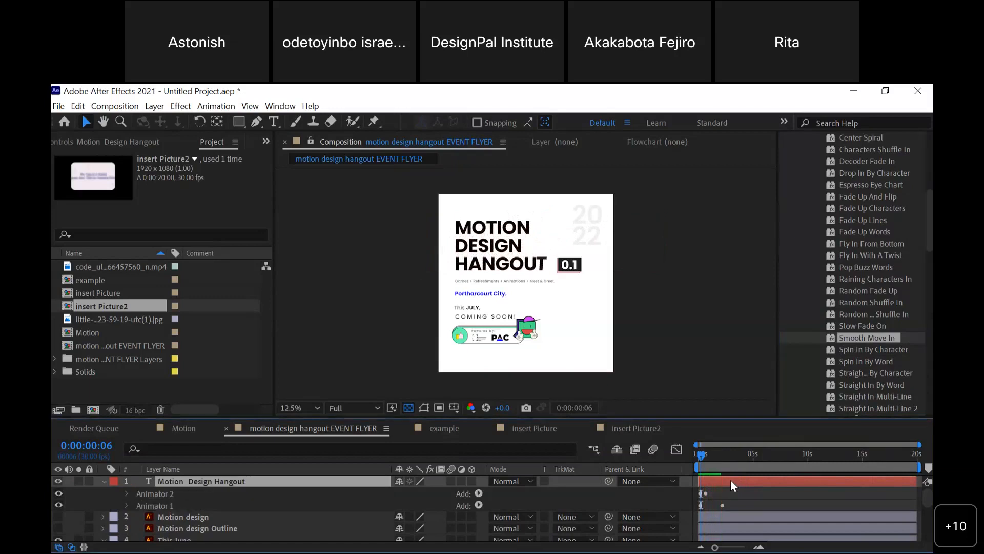
pyautogui.press('u')
pyautogui.press('u')
pyautogui.press('u')
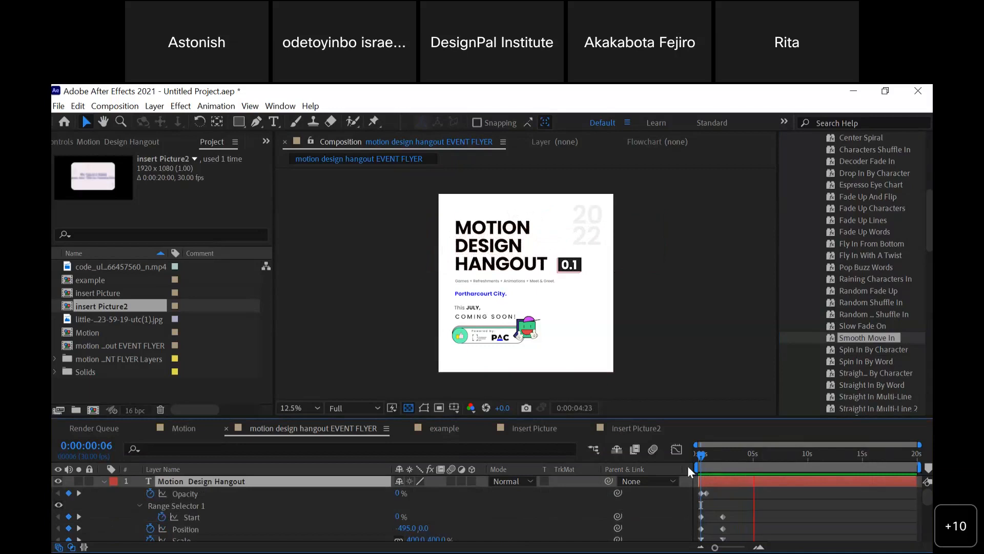
pyautogui.moveTo(704, 453); pyautogui.dragTo(707, 453)
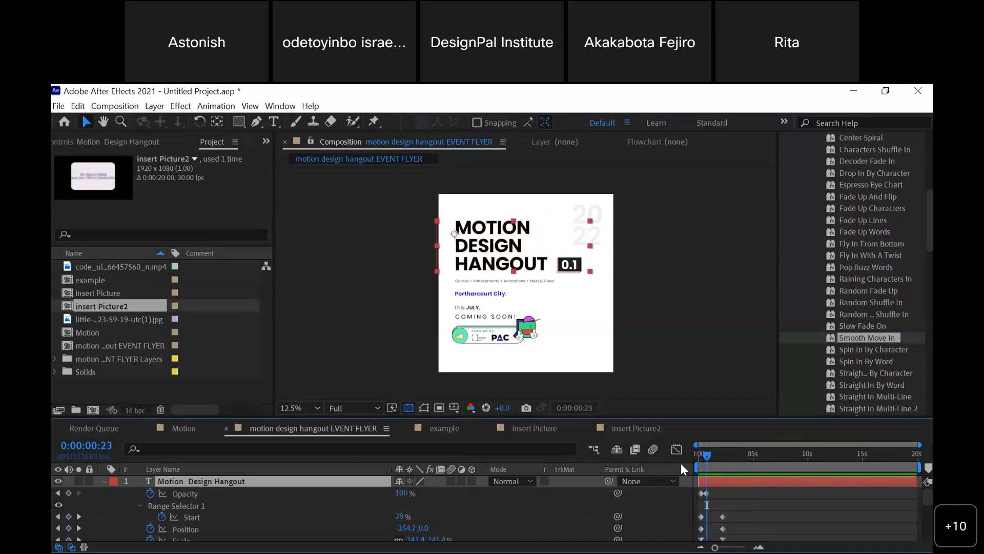
pyautogui.press('space')
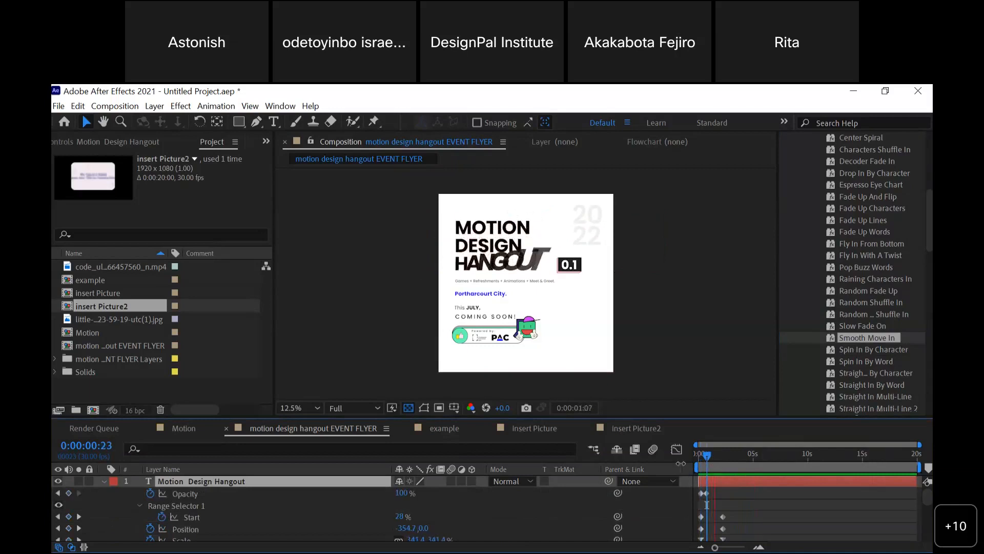
pyautogui.press('space')
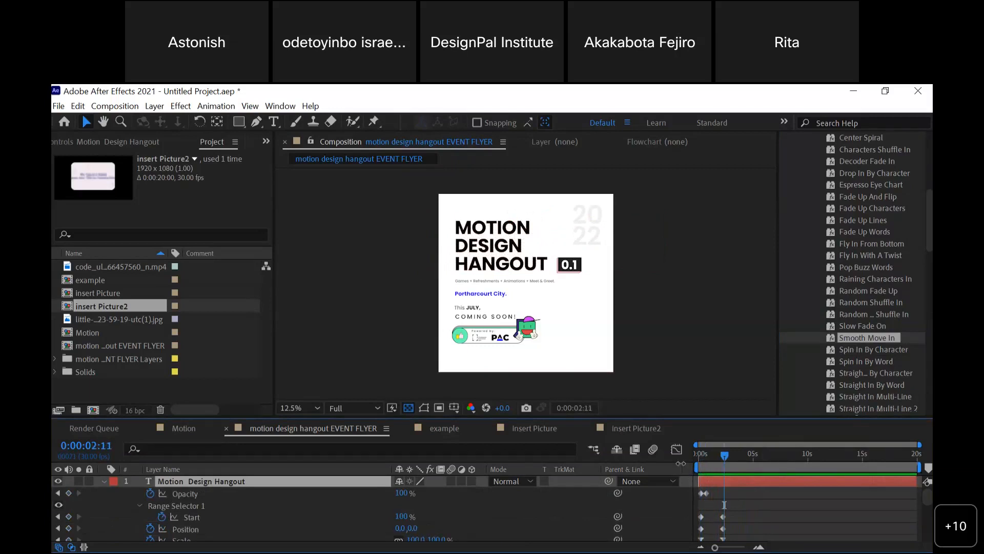
# - Undo the Smooth Move In preset on the Motion Design Hangout text layer and reselect that layer
pyautogui.click(711, 484)
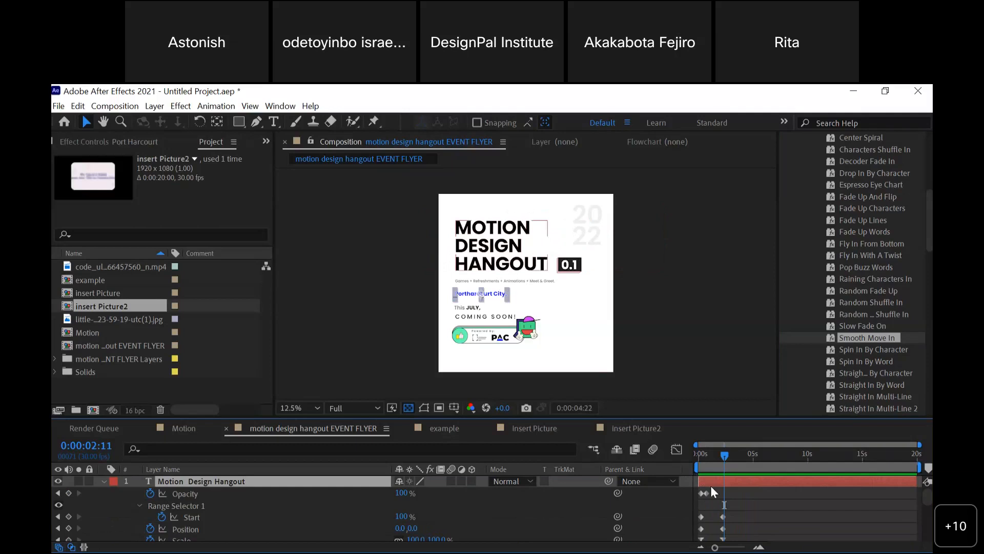
pyautogui.press('u')
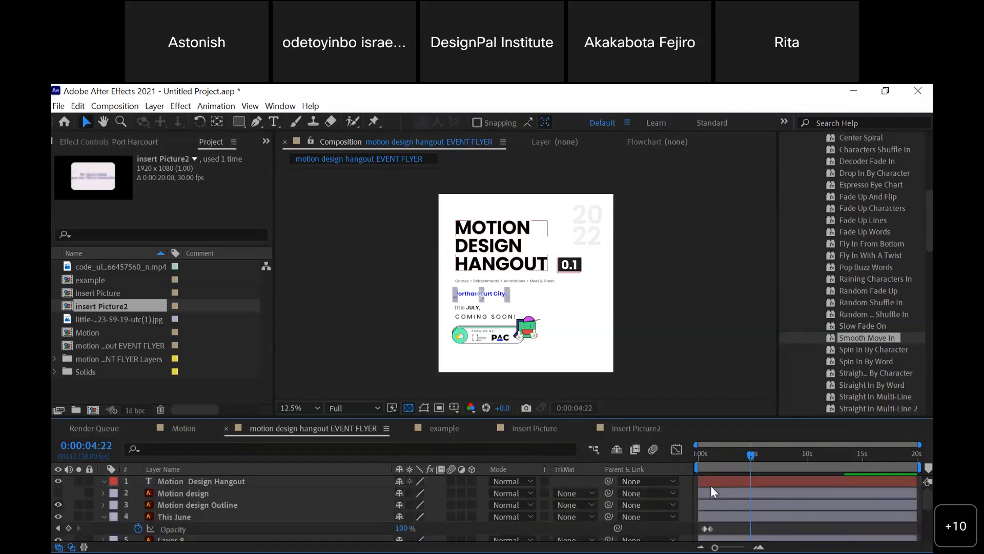
pyautogui.click(711, 484)
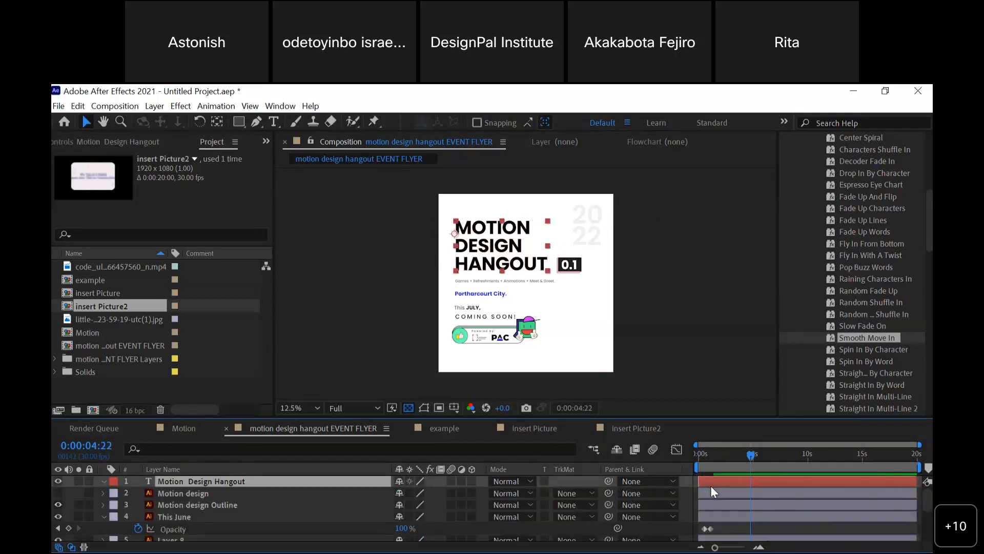
pyautogui.click(481, 293)
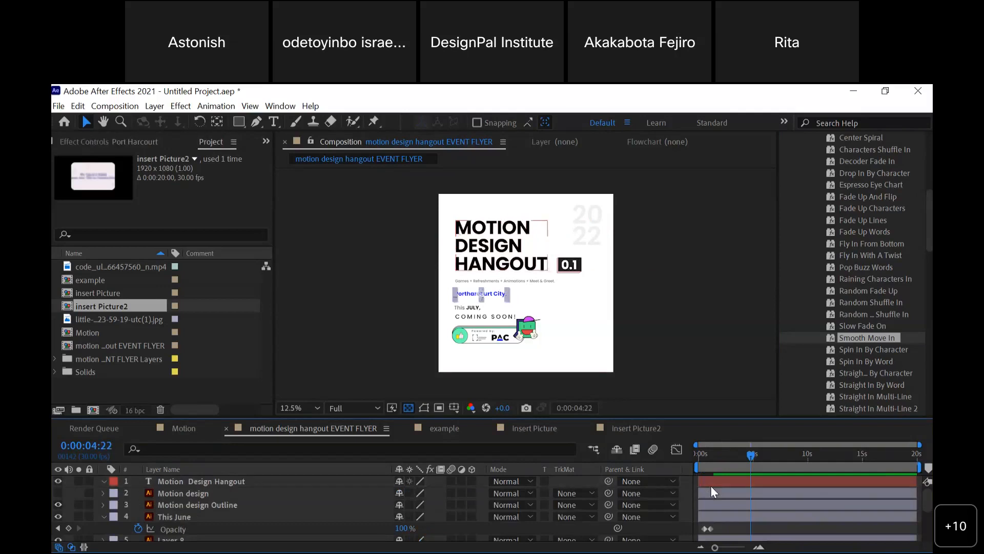
pyautogui.click(710, 485)
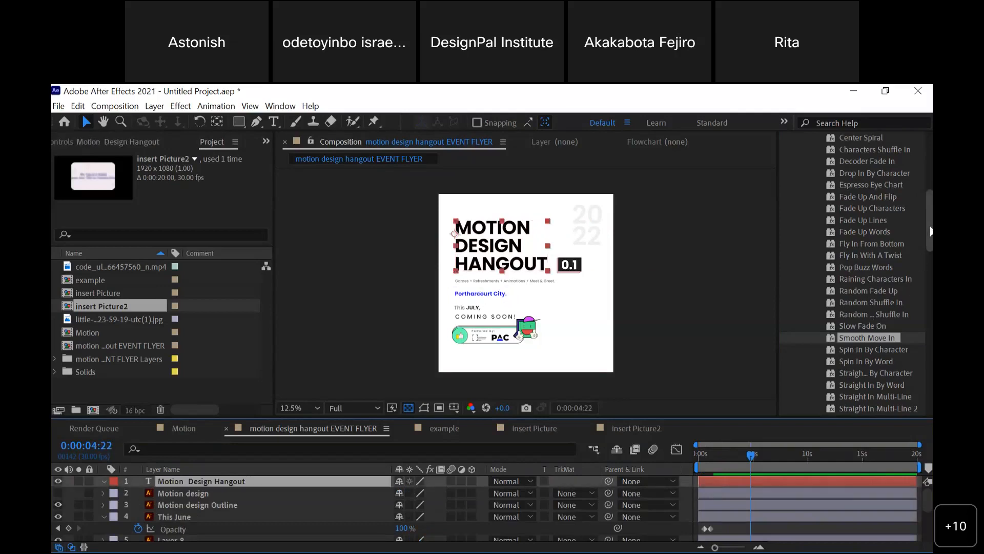
# - Apply the Typewriter preset to the Motion Design Hangout text layer with the current time at 0:00:03:13
pyautogui.scroll(-6, 926, 261)
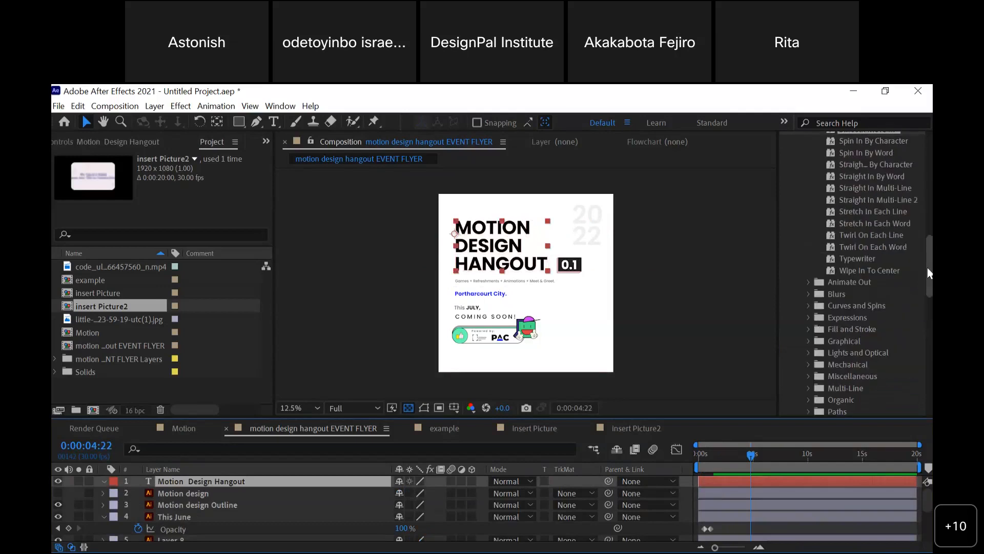
pyautogui.click(857, 260)
pyautogui.click(702, 461)
pyautogui.press('space')
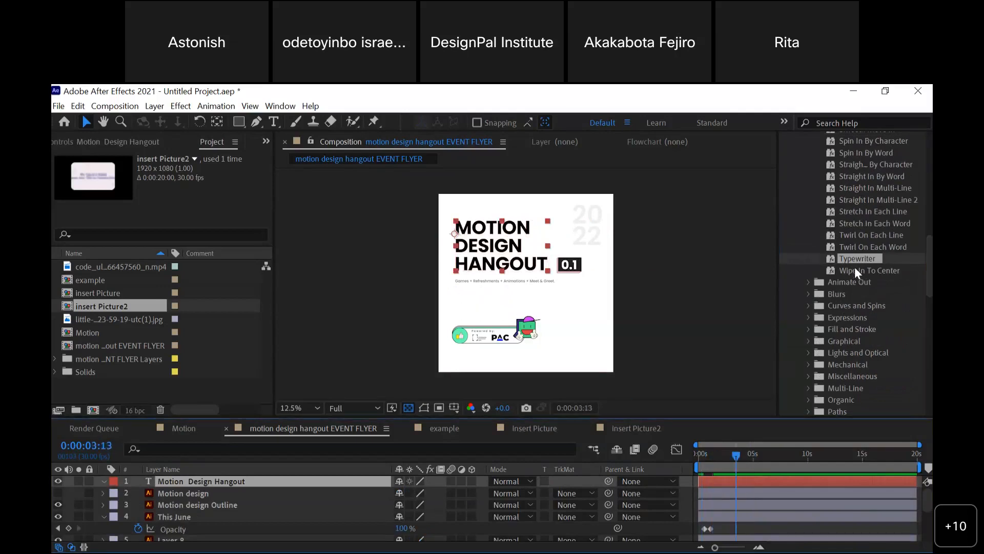
pyautogui.moveTo(853, 261); pyautogui.dragTo(716, 481)
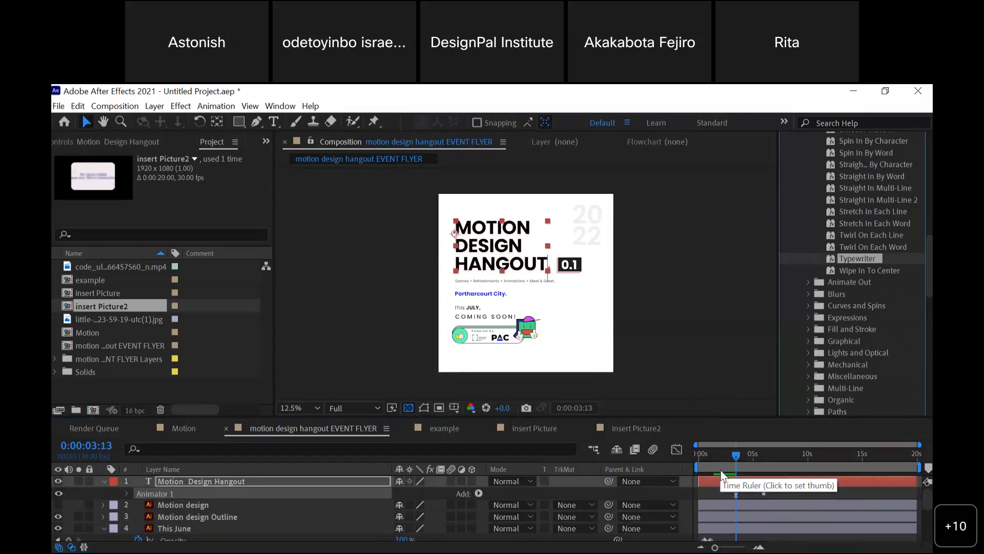
# - Reveal the title's Range Selector keyframes, shift both Start keyframes to begin at about half a second, and preview the typing
pyautogui.click(750, 482)
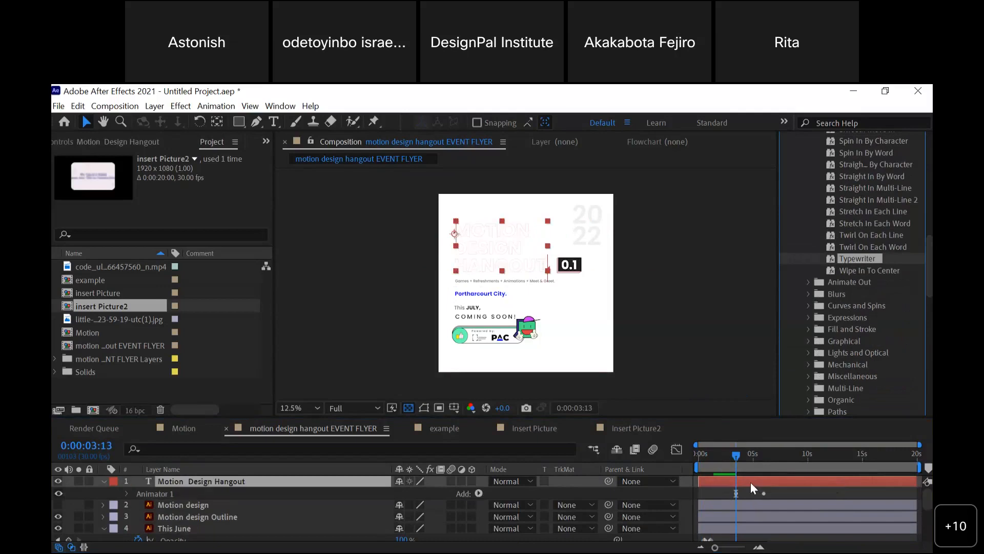
pyautogui.press('u')
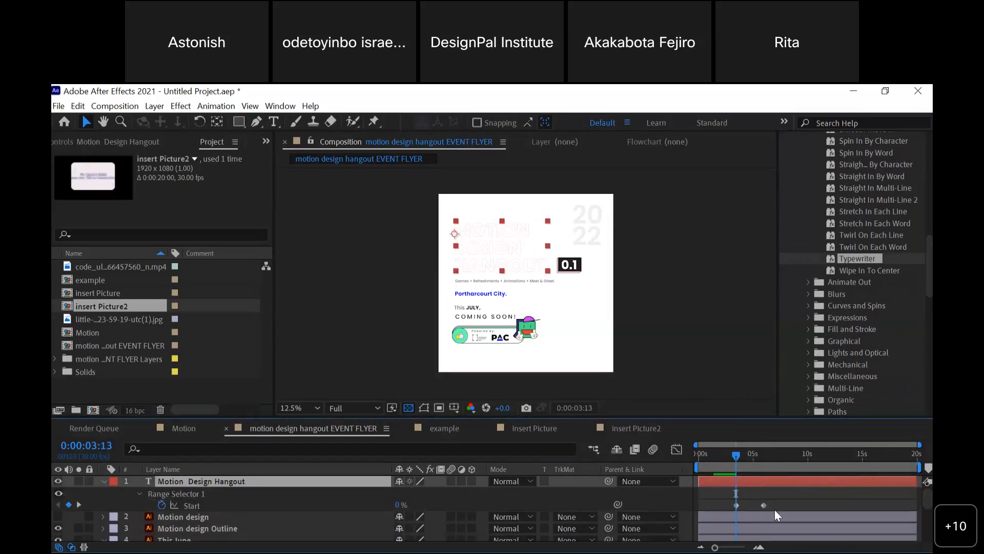
pyautogui.moveTo(775, 501); pyautogui.dragTo(701, 512)
pyautogui.click(702, 457)
pyautogui.press('space')
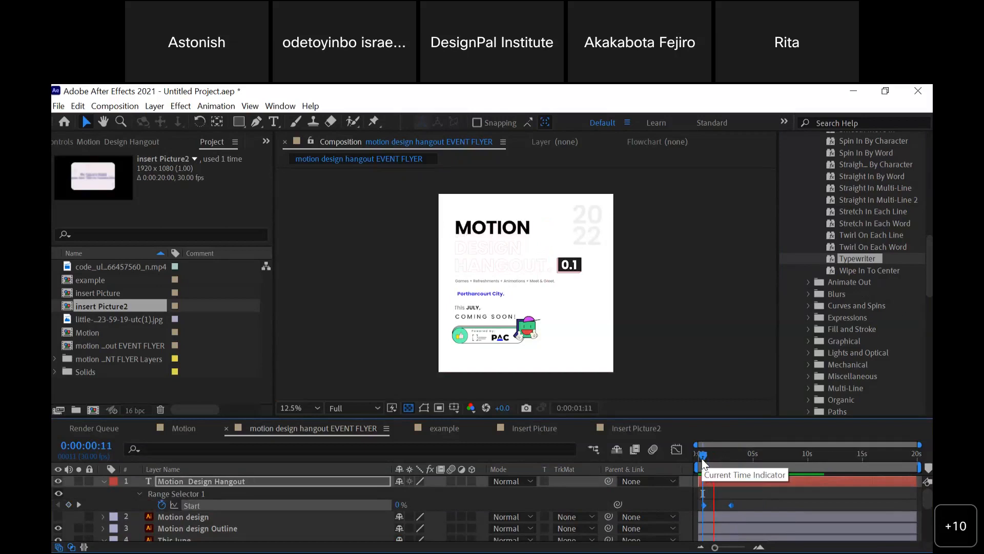
# - Move the title's last Start keyframe to just before 0:00:01:19 to speed up the Typewriter animation
pyautogui.click(746, 509)
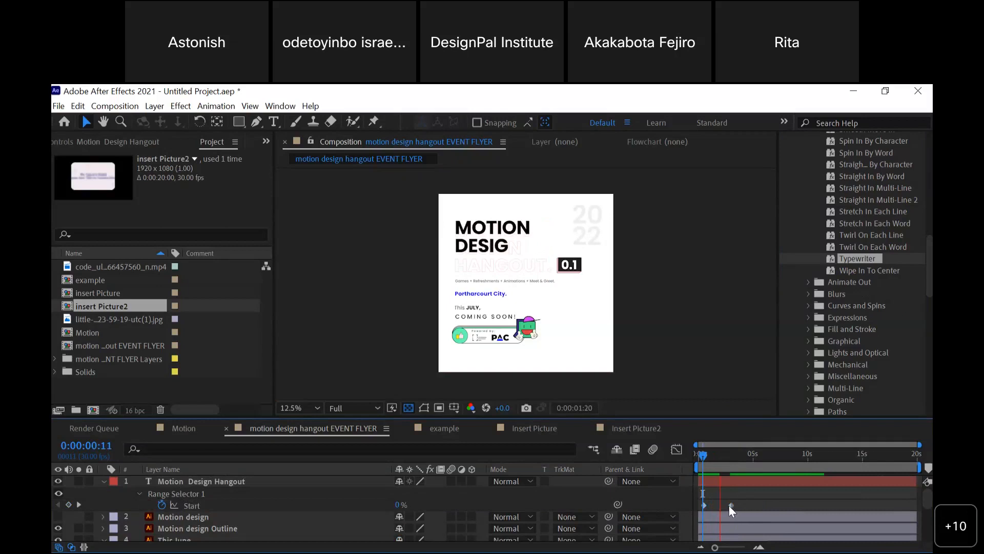
pyautogui.click(730, 505)
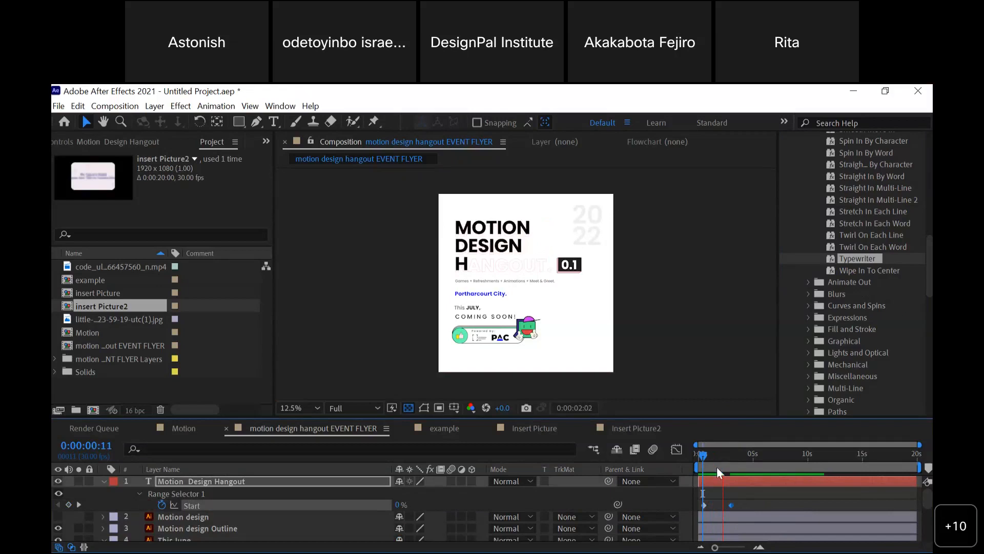
pyautogui.click(716, 452)
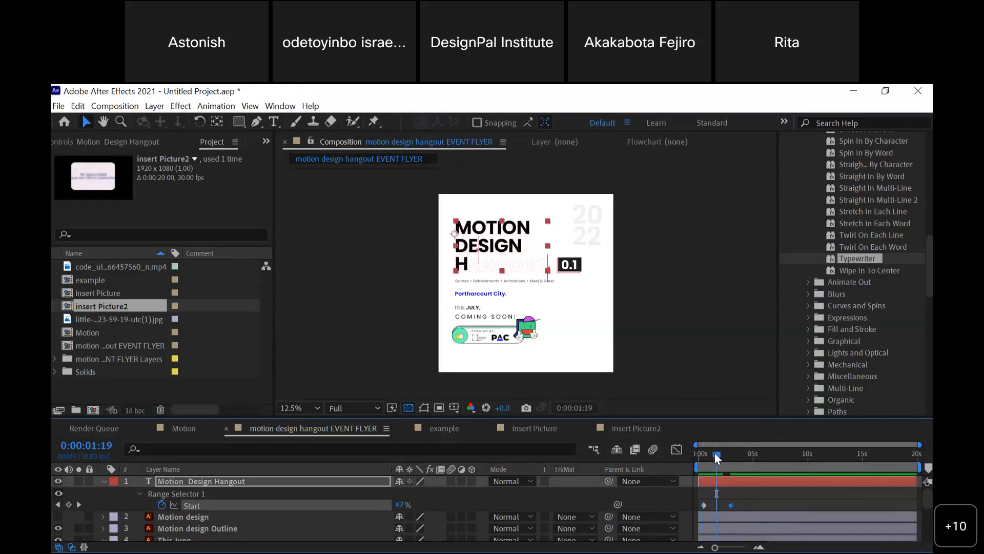
pyautogui.moveTo(732, 505); pyautogui.dragTo(723, 504)
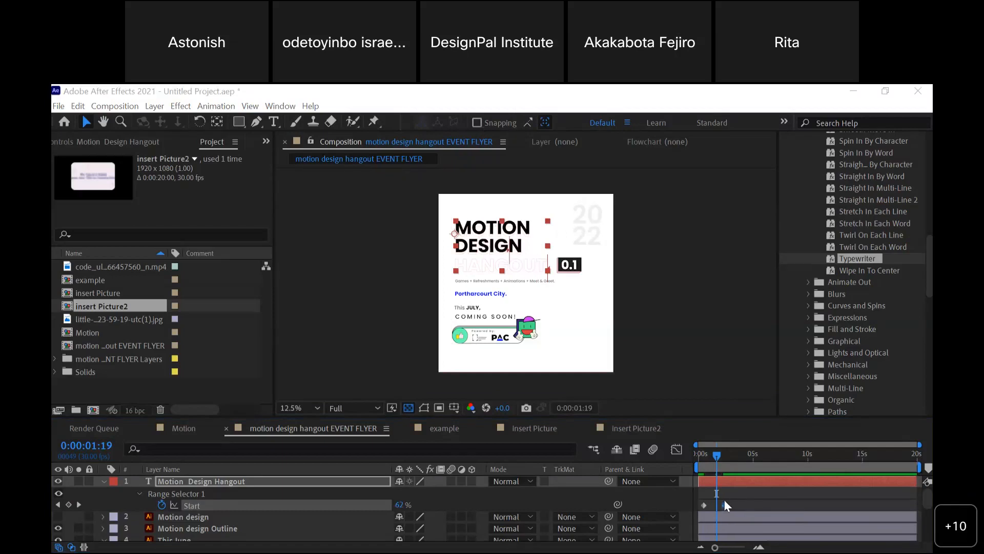
pyautogui.moveTo(723, 503); pyautogui.dragTo(713, 503)
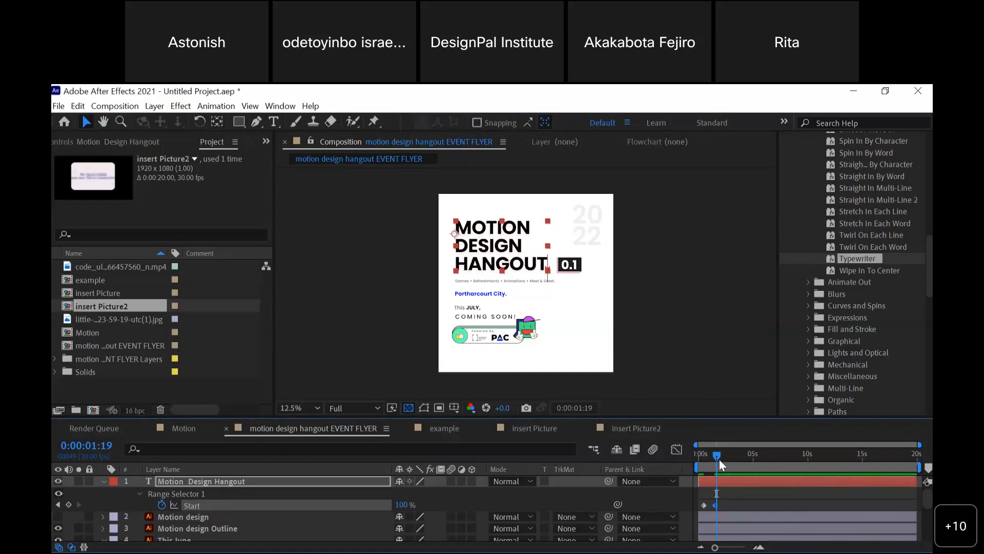
# - Preview the faster Typewriter animation on the title from 0:00:00:00, then return to the start and replay it
pyautogui.moveTo(708, 457); pyautogui.dragTo(697, 460)
pyautogui.press('space')
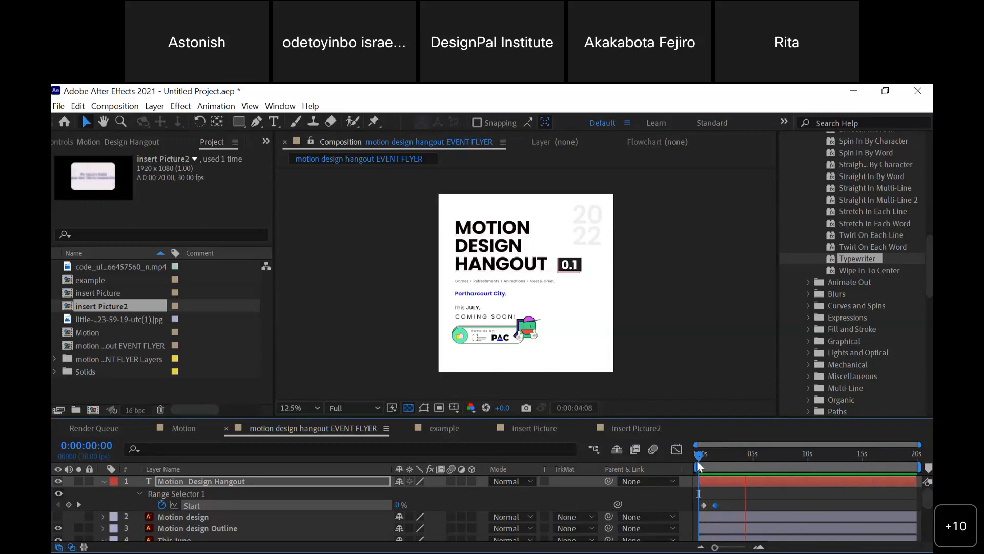
pyautogui.click(706, 456)
pyautogui.moveTo(689, 462); pyautogui.dragTo(687, 462)
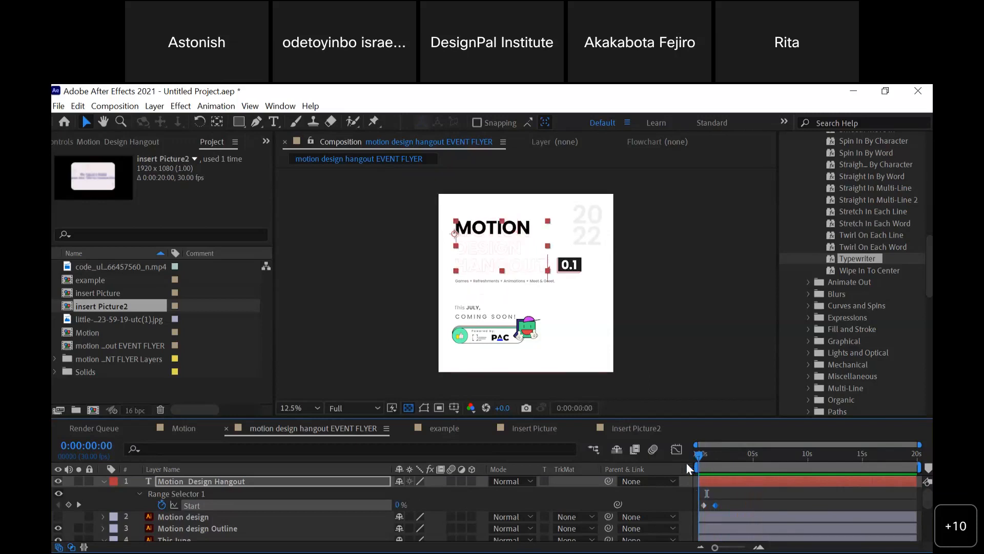
pyautogui.press('space')
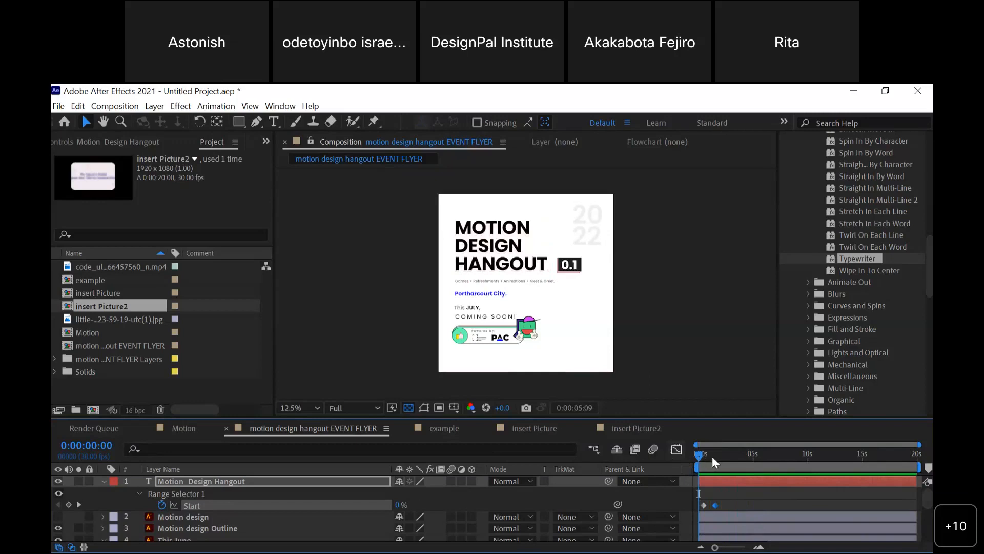
pyautogui.press('space')
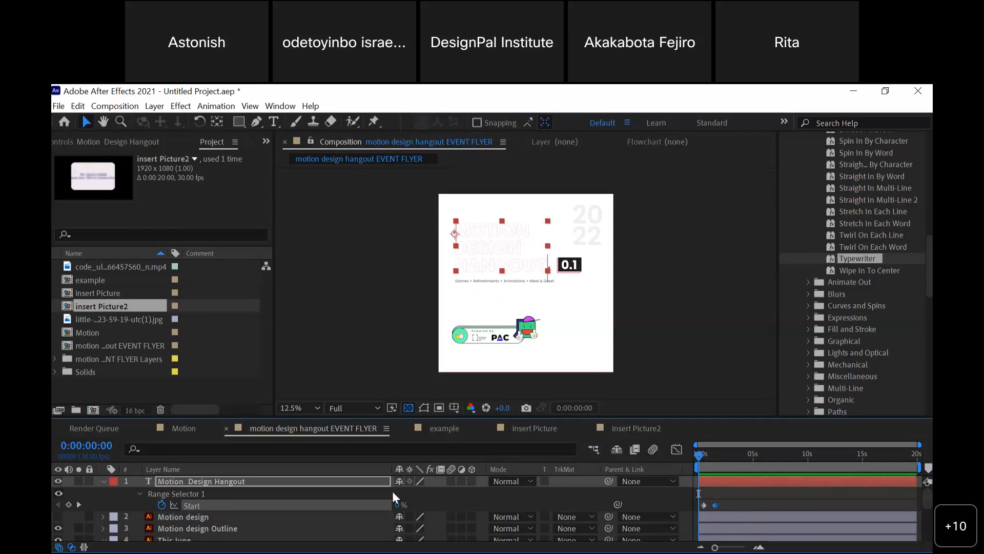
# - Collapse the title layer's properties and scrub through the opening seconds to examine how the Typewriter animation reveals the letters
pyautogui.click(105, 482)
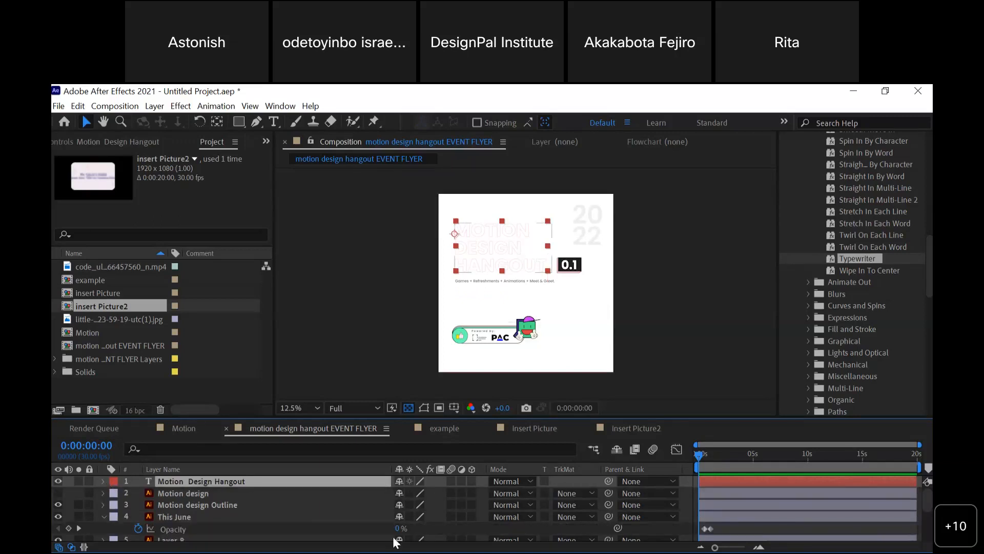
pyautogui.click(745, 458)
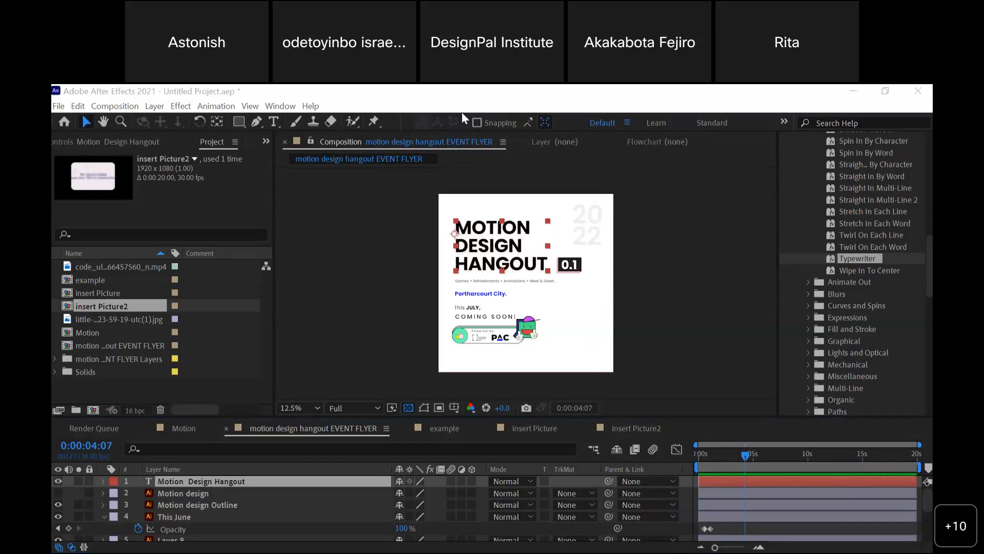
pyautogui.moveTo(711, 452); pyautogui.dragTo(694, 464)
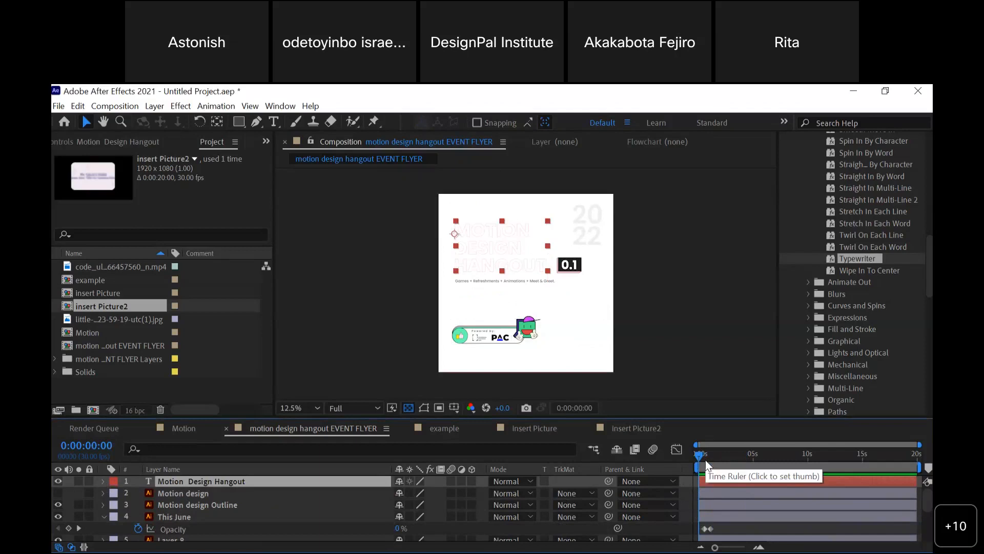
pyautogui.click(705, 462)
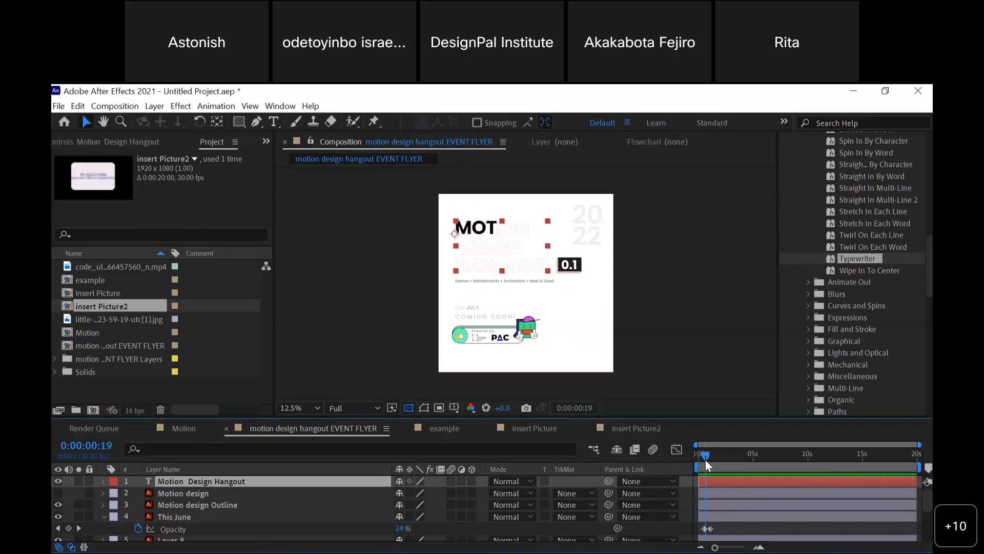
pyautogui.moveTo(705, 459); pyautogui.dragTo(672, 462)
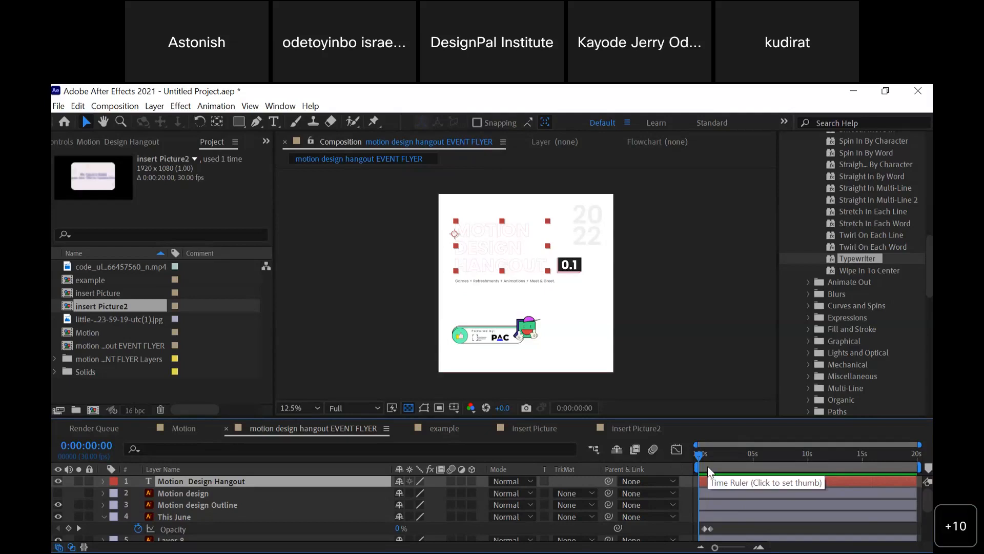
pyautogui.moveTo(708, 459); pyautogui.dragTo(691, 456)
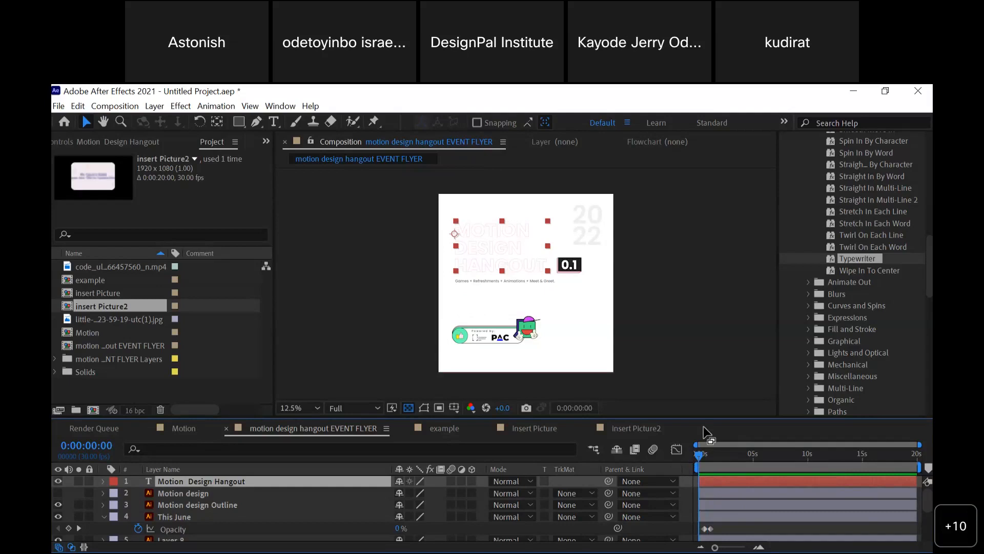
pyautogui.click(711, 454)
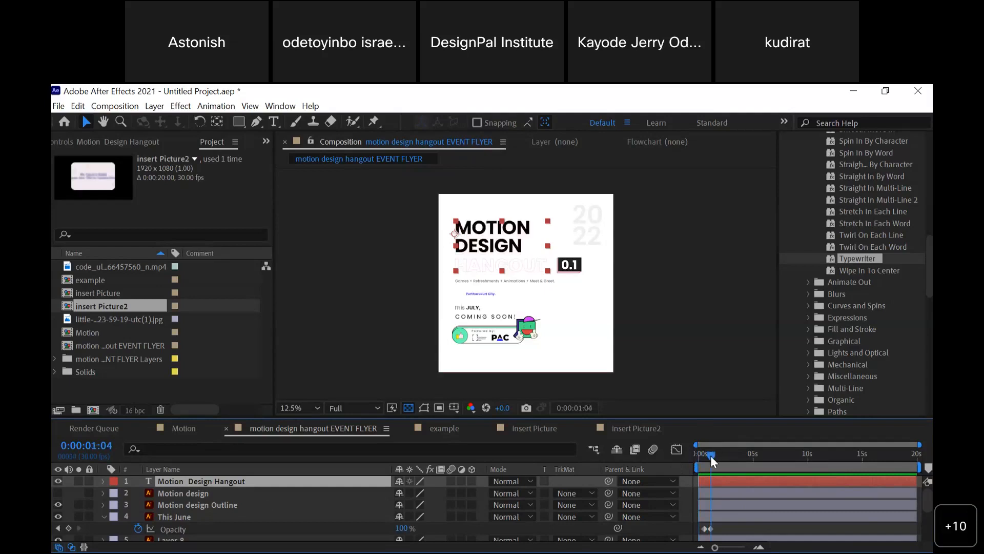
pyautogui.click(721, 458)
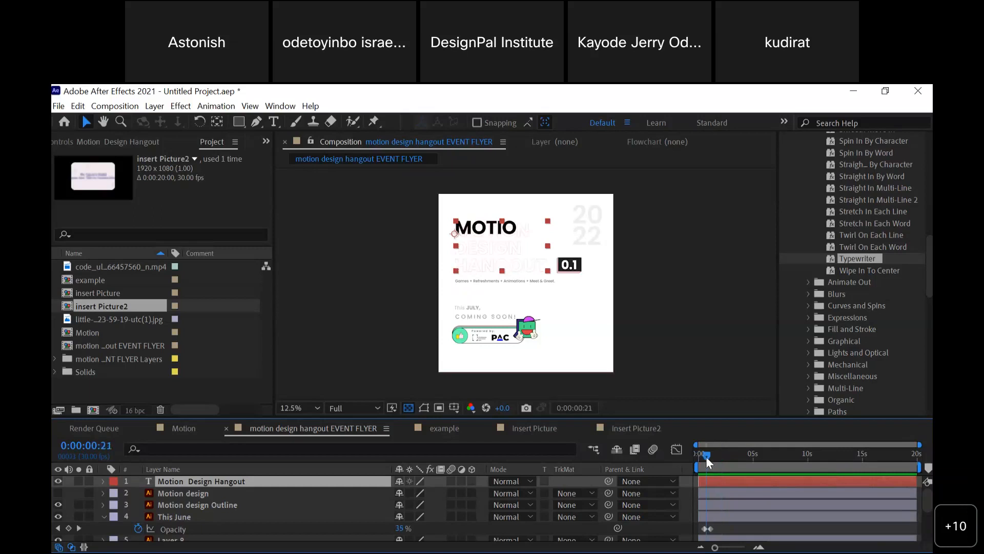
pyautogui.moveTo(706, 456)
pyautogui.mouseDown()
pyautogui.moveTo(697, 460)
pyautogui.moveTo(714, 460)
pyautogui.mouseUp()
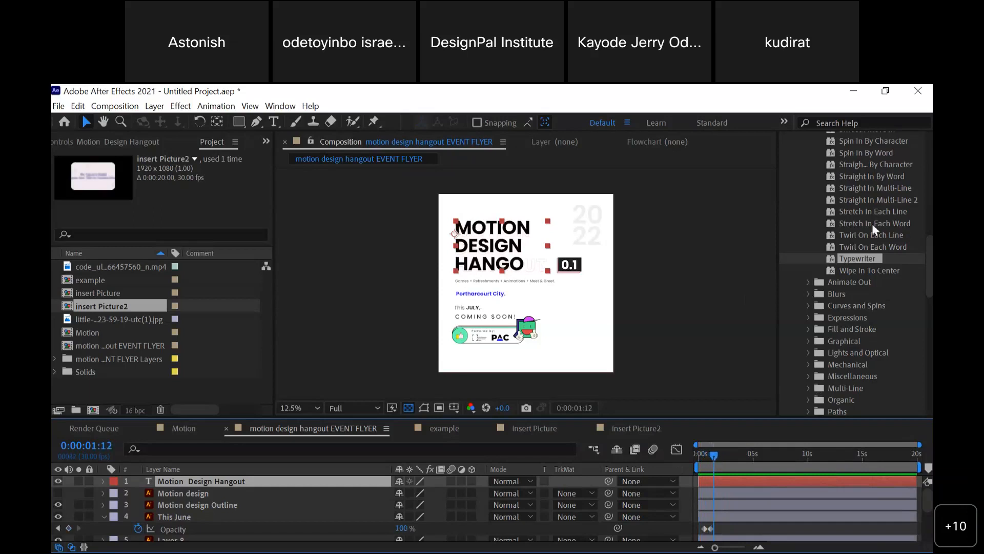
pyautogui.moveTo(712, 452); pyautogui.dragTo(705, 460)
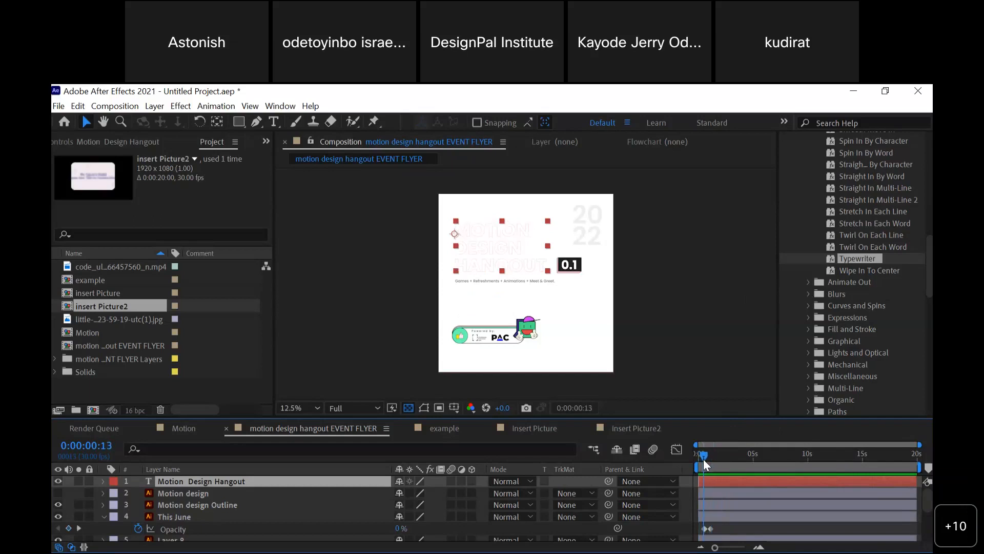
# - Scrub back and forth through the first five seconds to review the title's typing against the other flyer text
pyautogui.moveTo(703, 459); pyautogui.dragTo(708, 457)
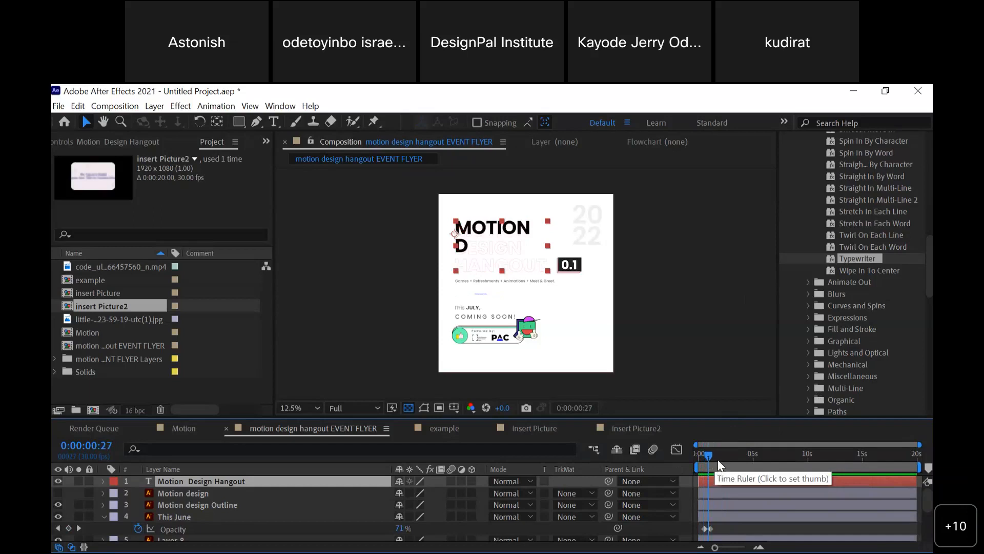
pyautogui.click(717, 460)
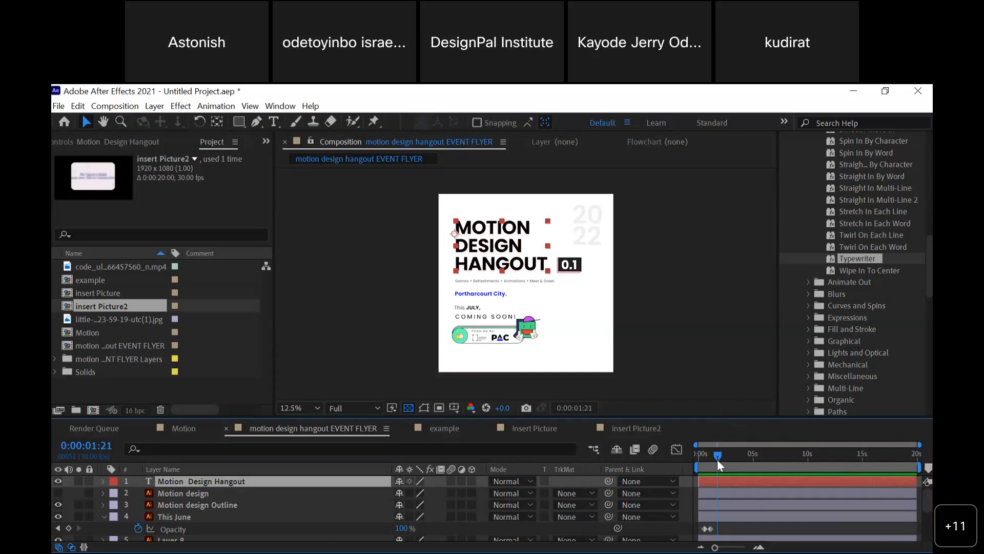
pyautogui.click(705, 456)
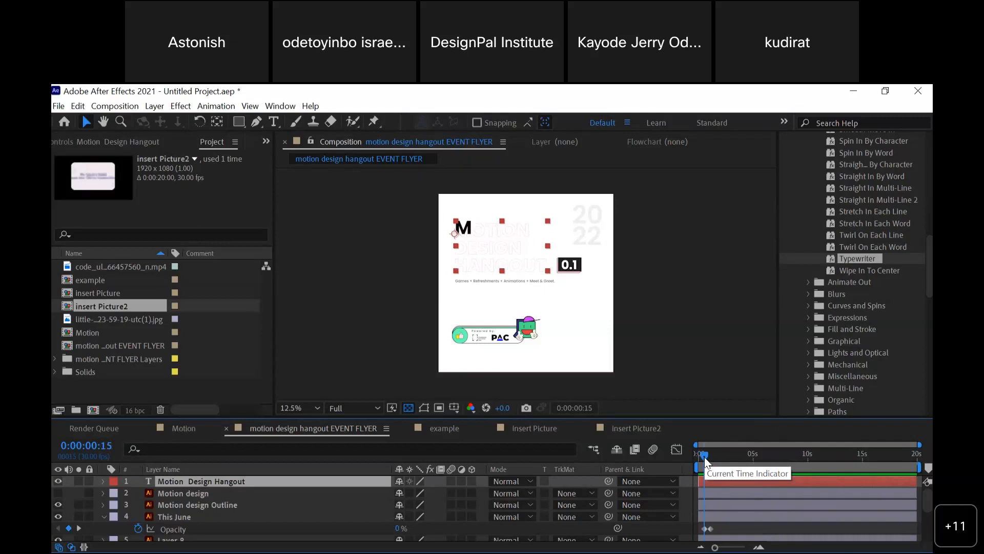
pyautogui.moveTo(704, 457); pyautogui.dragTo(726, 460)
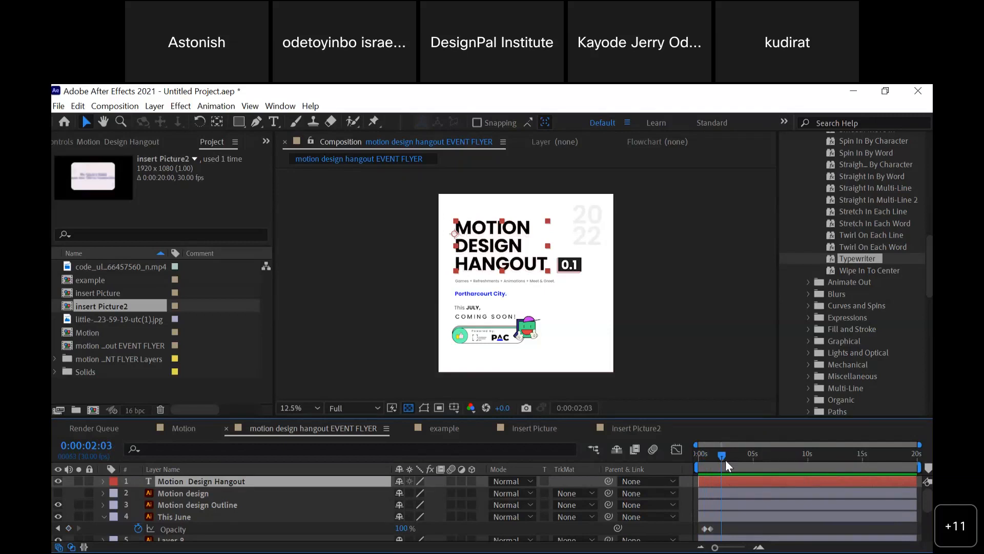
pyautogui.moveTo(710, 456); pyautogui.dragTo(715, 459)
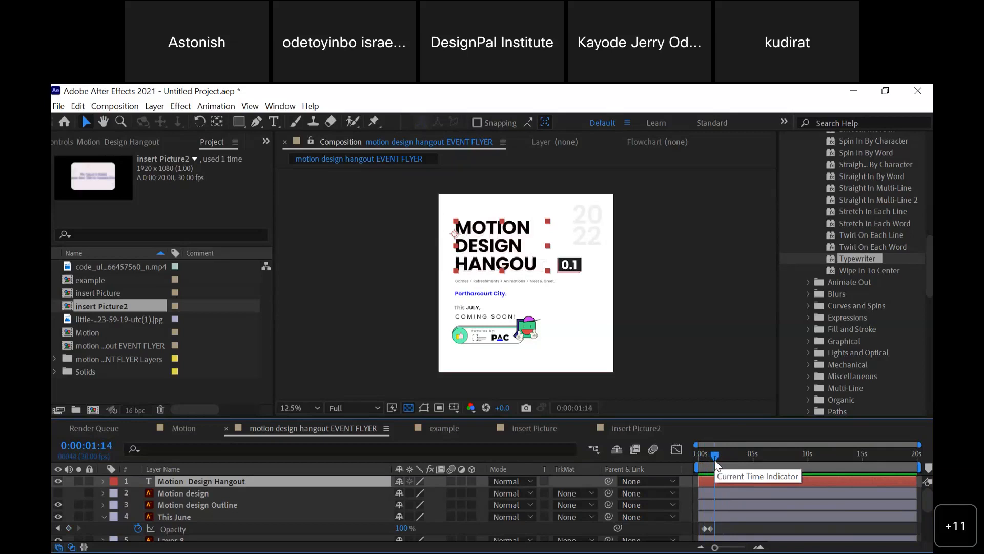
pyautogui.moveTo(715, 460); pyautogui.dragTo(748, 459)
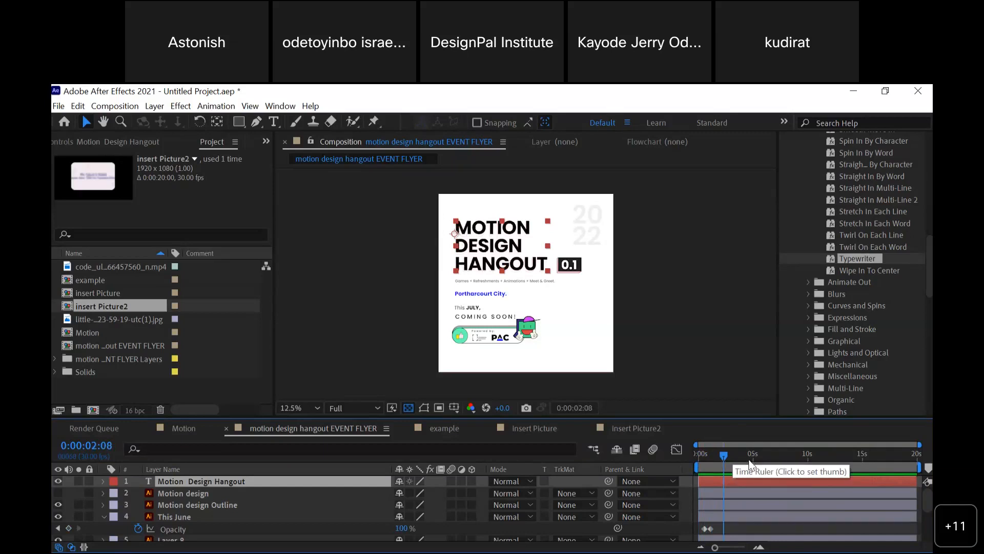
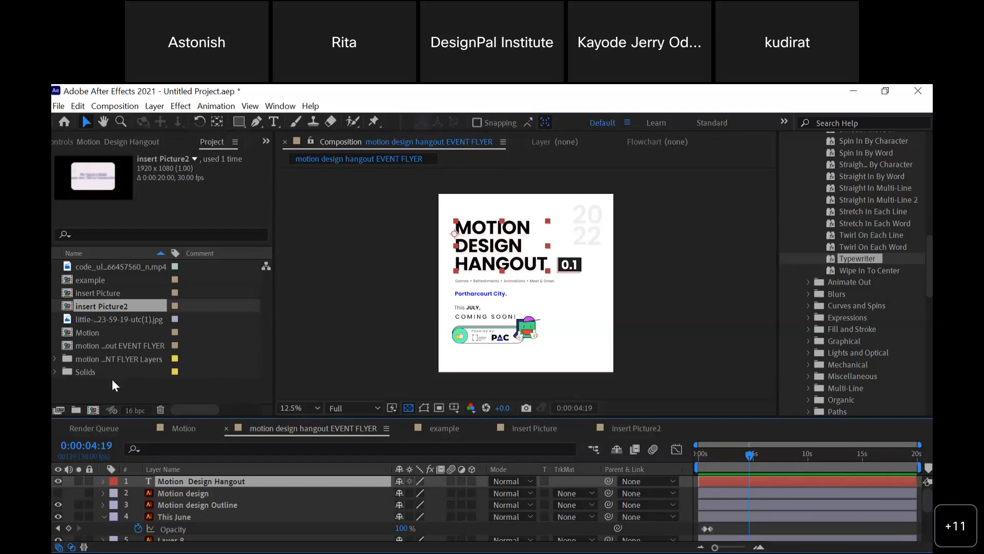
# - Delete all items from the project, including the folders and their contents
pyautogui.click(99, 384)
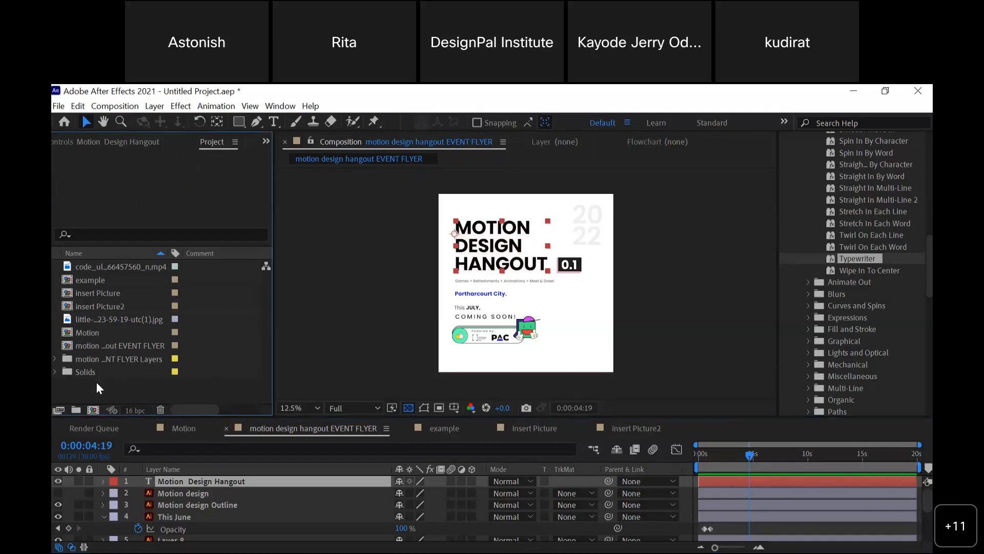
pyautogui.moveTo(94, 383); pyautogui.dragTo(102, 267)
pyautogui.press('Delete')
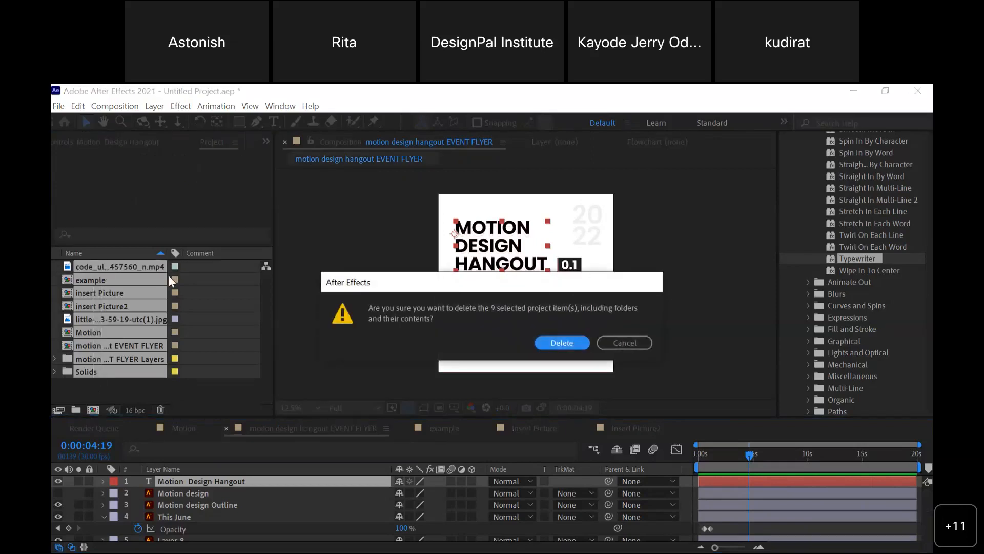
pyautogui.click(561, 343)
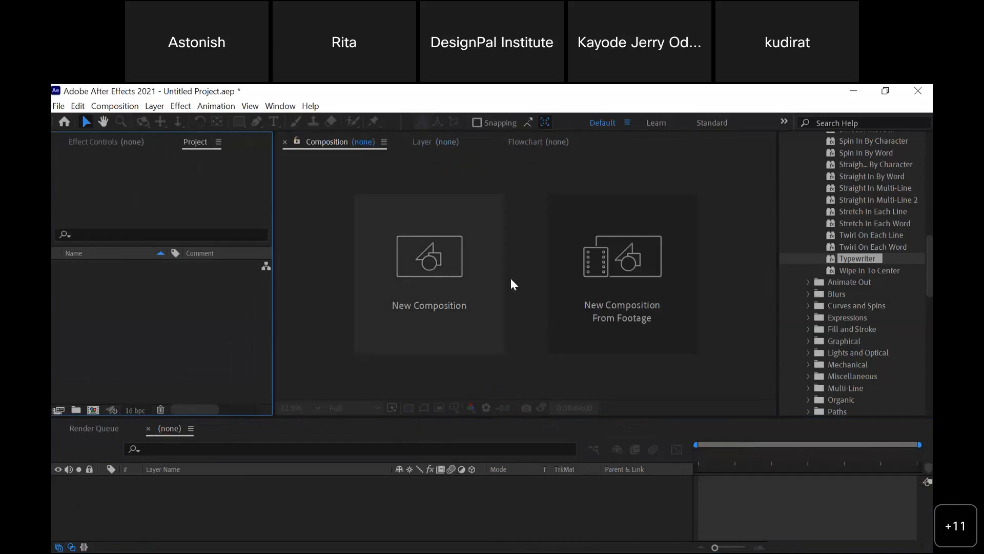
# - Collapse the expanded Effects & Presets list
pyautogui.moveTo(928, 253); pyautogui.dragTo(932, 153)
pyautogui.click(854, 215)
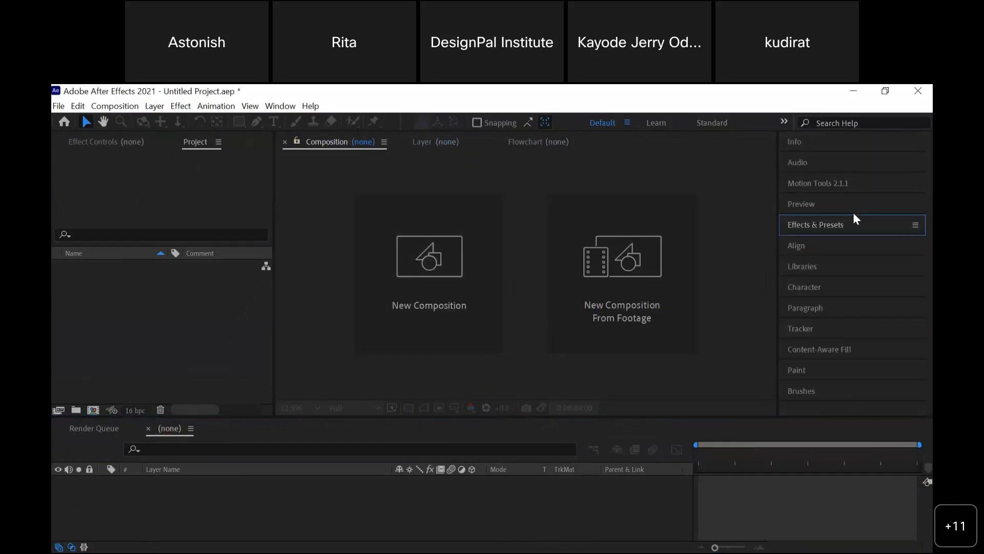
pyautogui.click(897, 209)
pyautogui.click(897, 209)
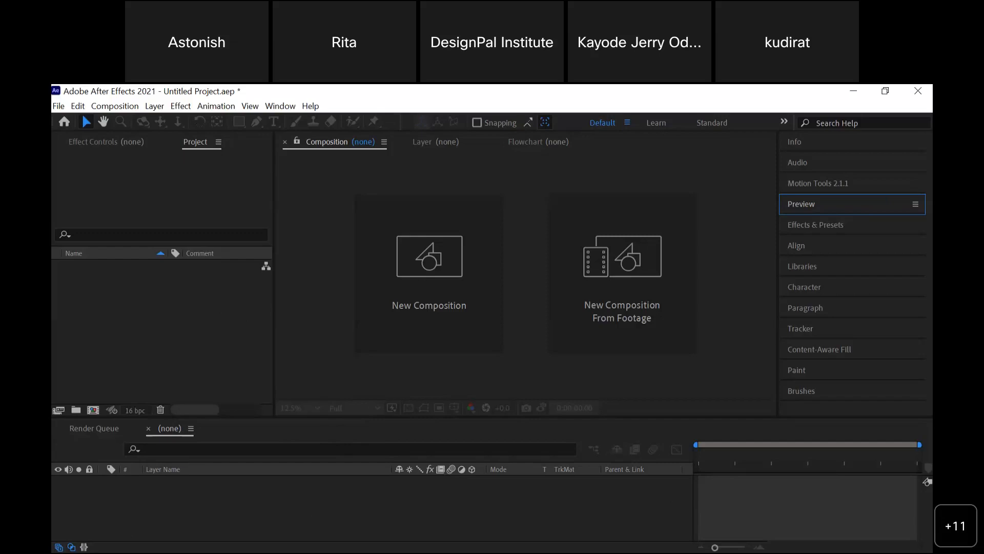
# - Switch to the Downloads folder in File Explorer, find the Creative Pirates image, view it enlarged, and return to After Effects
pyautogui.hotkey('alt', 'Tab')
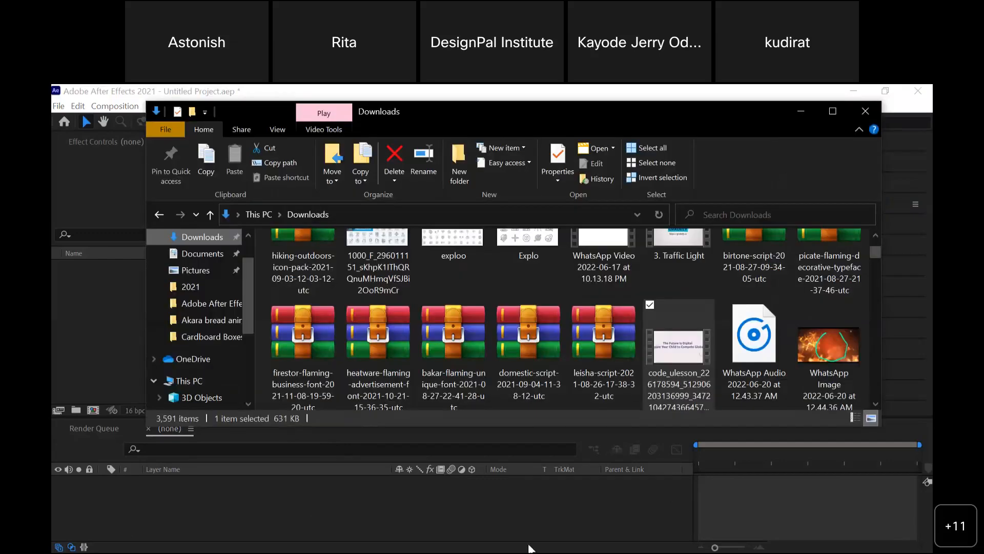
pyautogui.scroll(10, 535, 319)
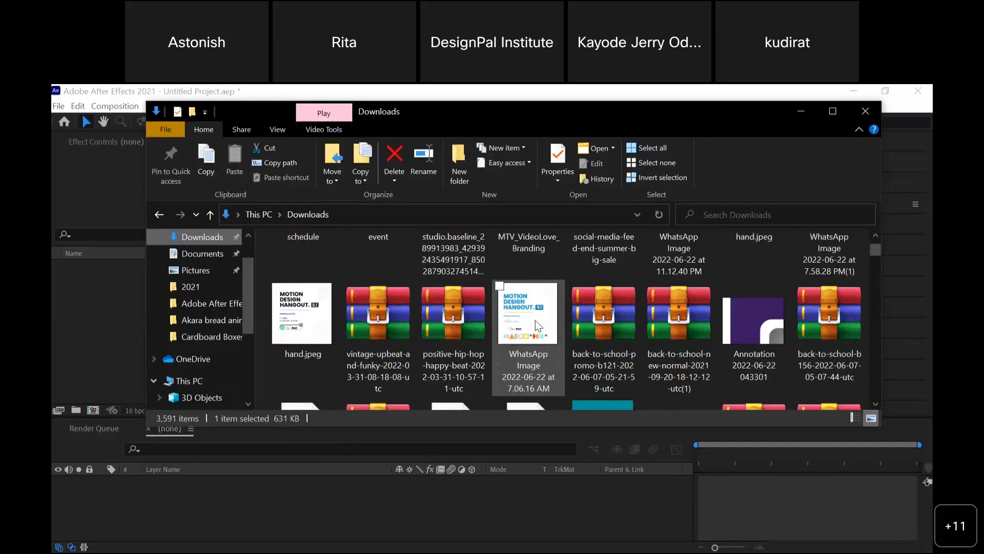
pyautogui.scroll(-6, 534, 318)
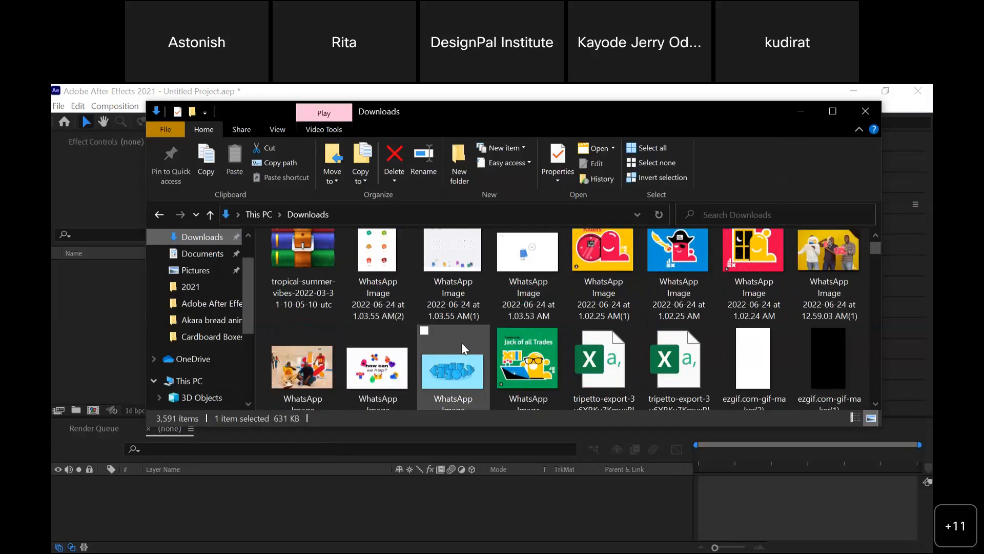
pyautogui.click(692, 260)
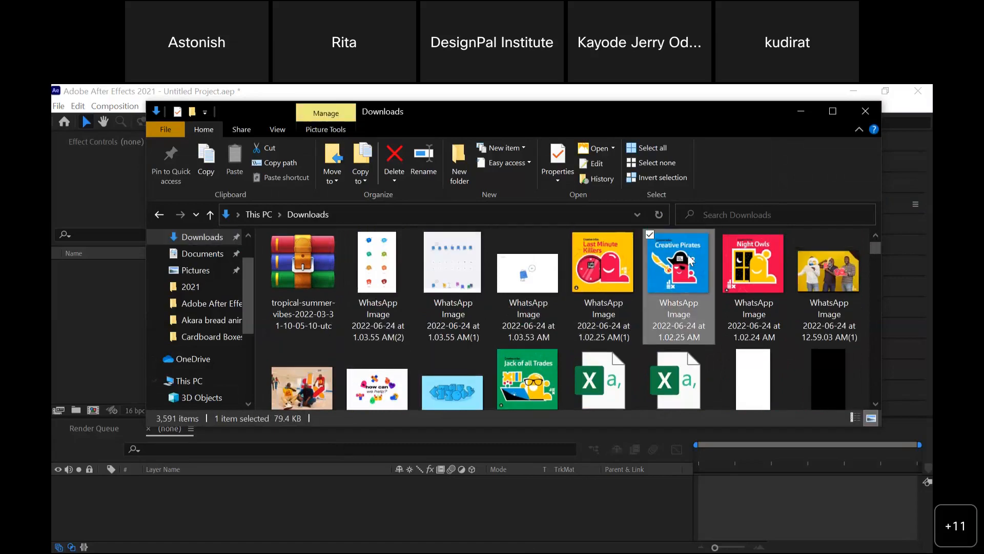
pyautogui.click(556, 281)
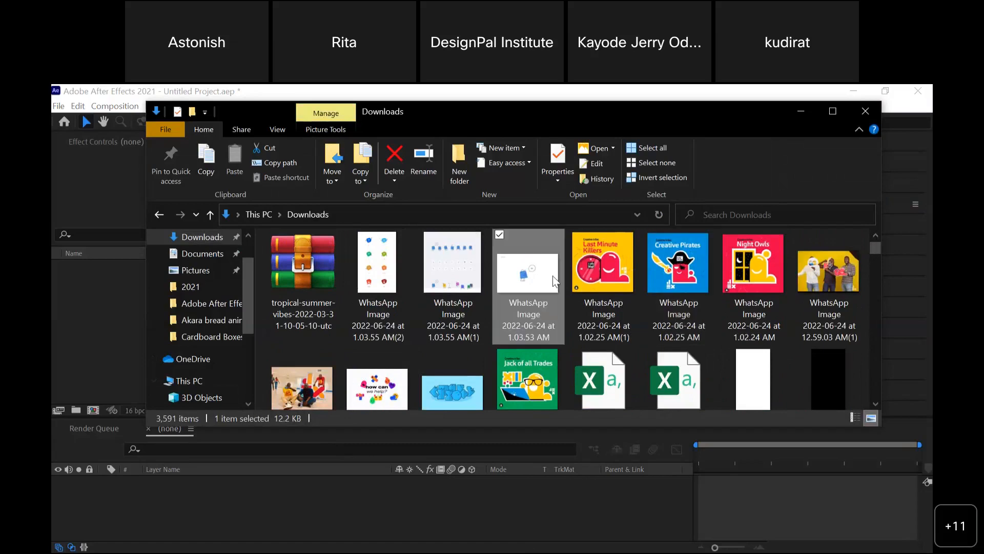
pyautogui.click(667, 274)
pyautogui.doubleClick(668, 273)
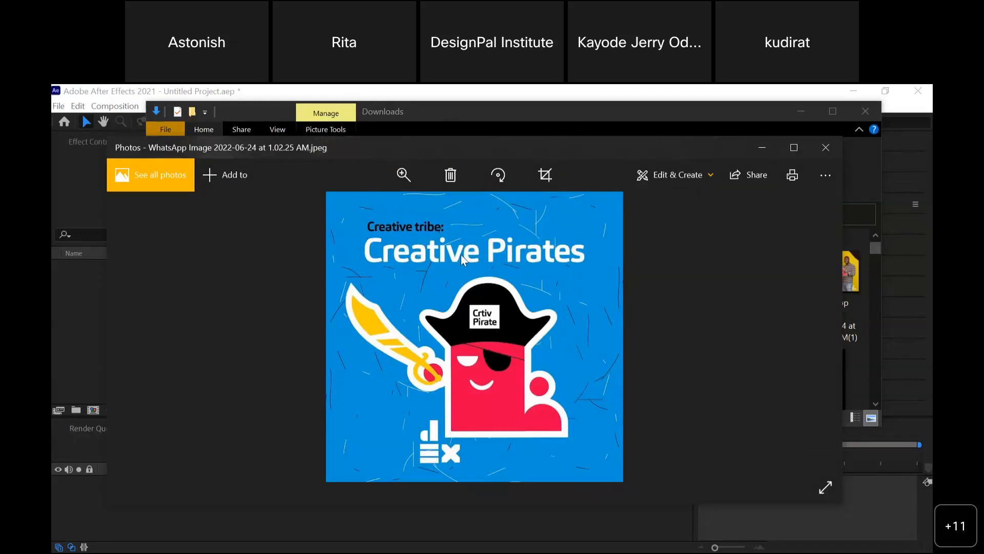
pyautogui.click(767, 146)
pyautogui.click(426, 522)
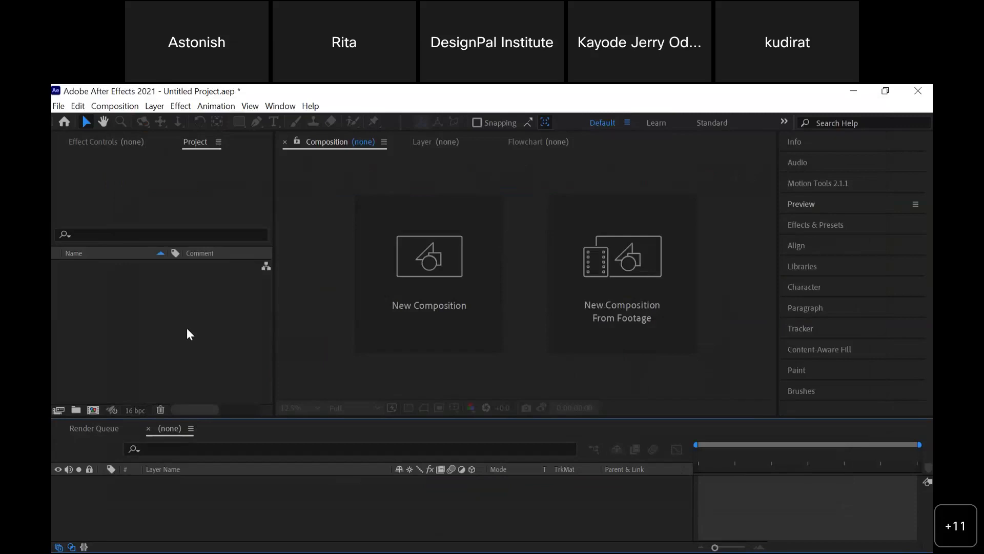
pyautogui.click(94, 411)
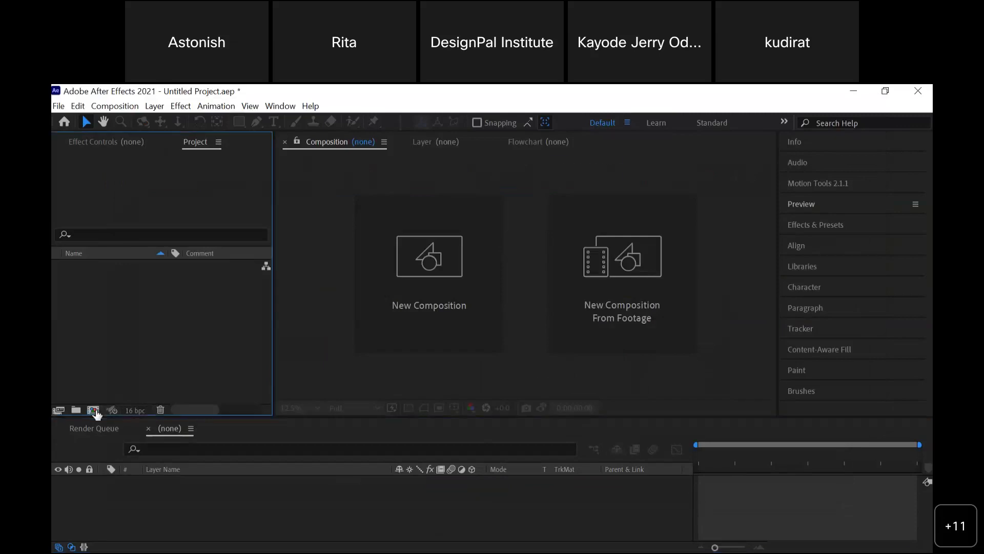
pyautogui.click(580, 234)
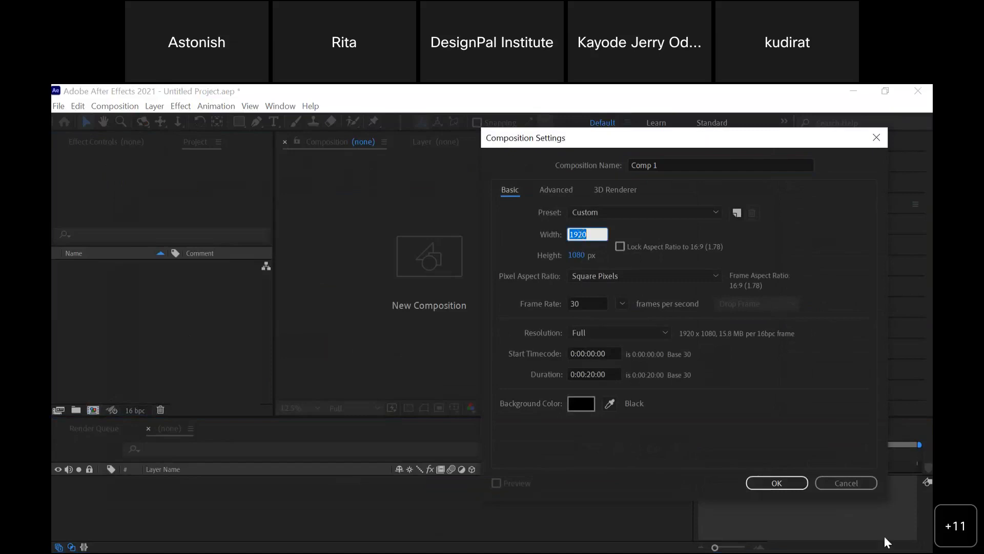
pyautogui.click(862, 485)
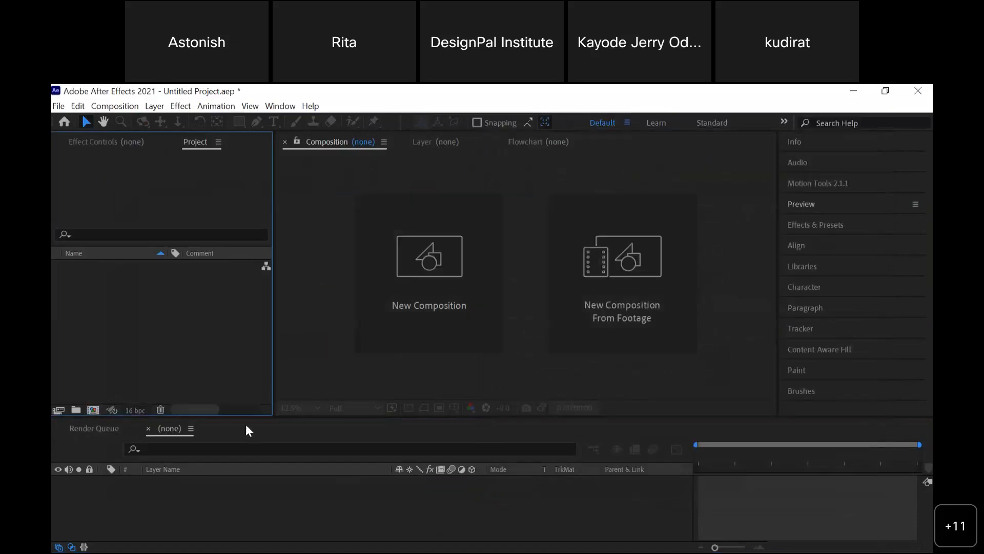
# - Create a new composition named pirate with a width of 1080 px and a height of 1080 px
pyautogui.click(93, 411)
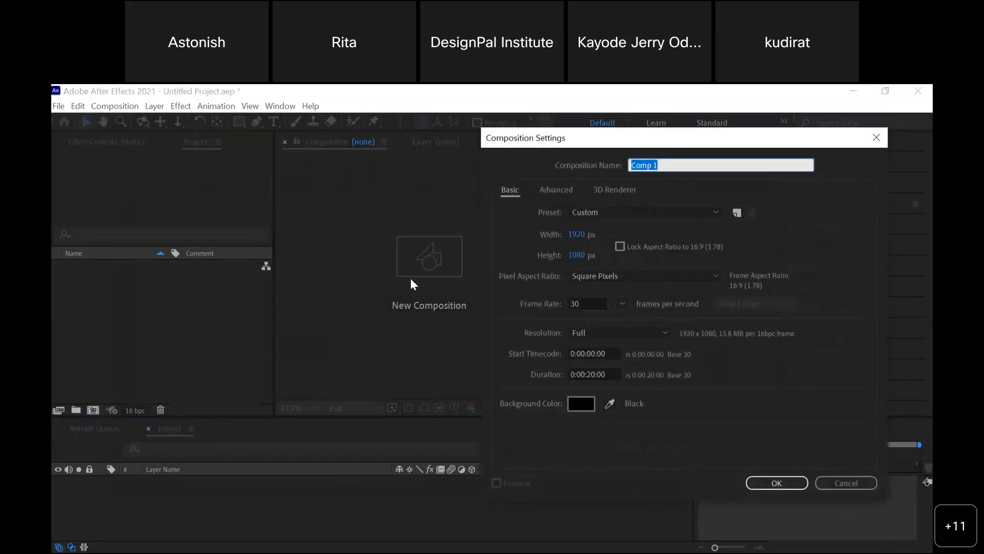
pyautogui.click(575, 235)
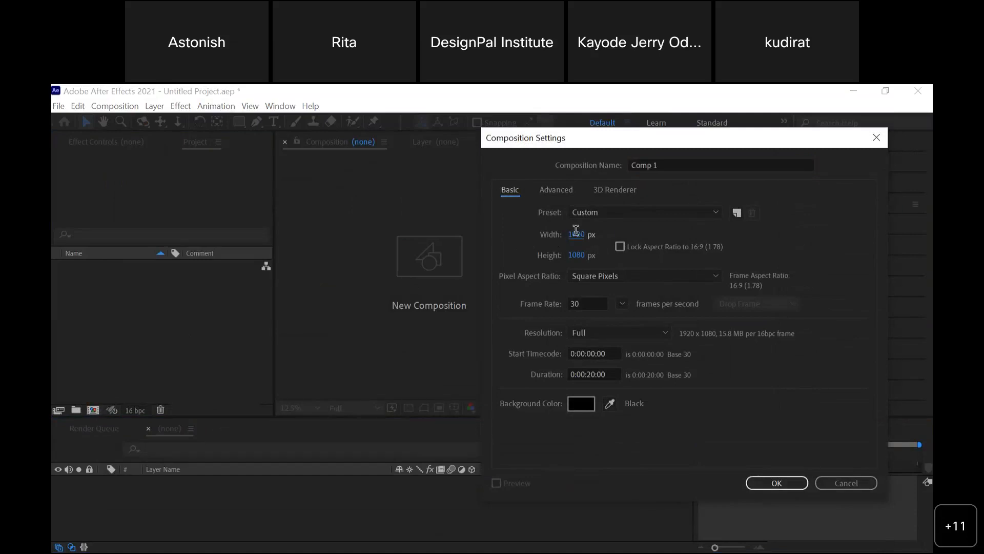
pyautogui.write('1')
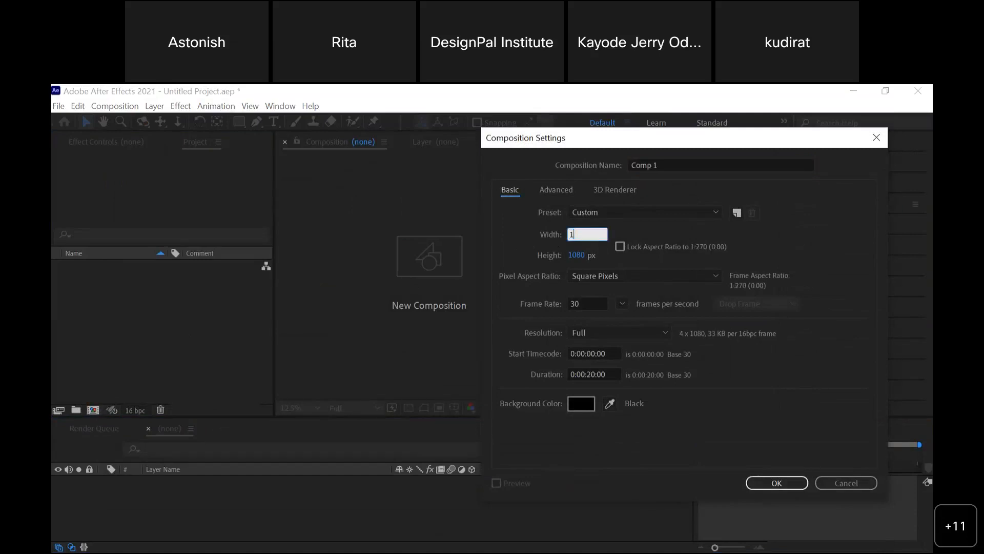
pyautogui.write('080')
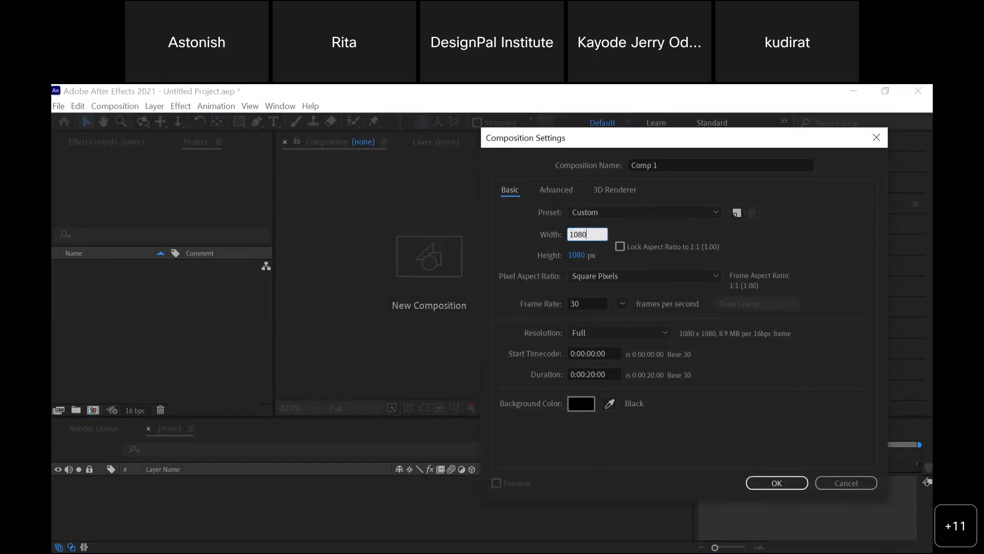
pyautogui.click(677, 163)
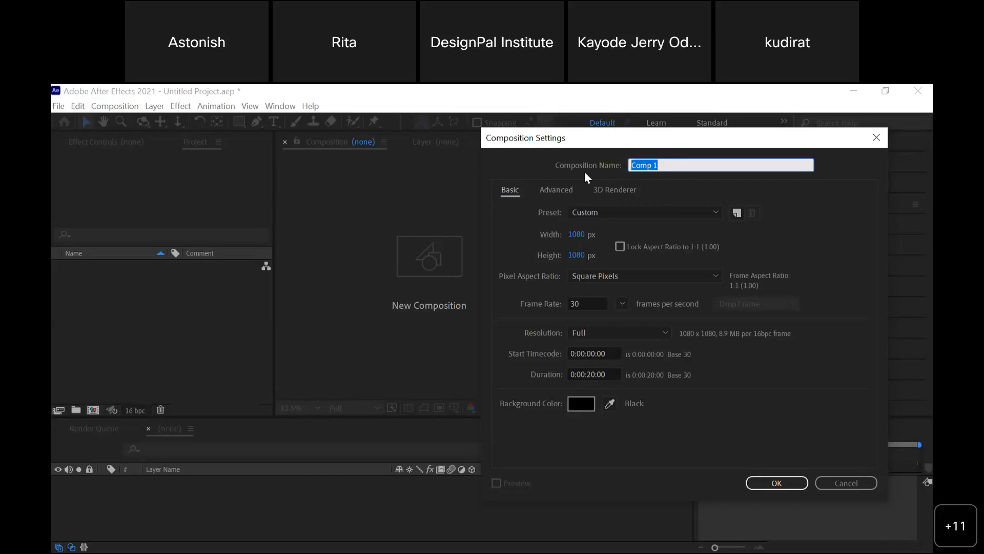
pyautogui.write('pirate')
pyautogui.click(751, 479)
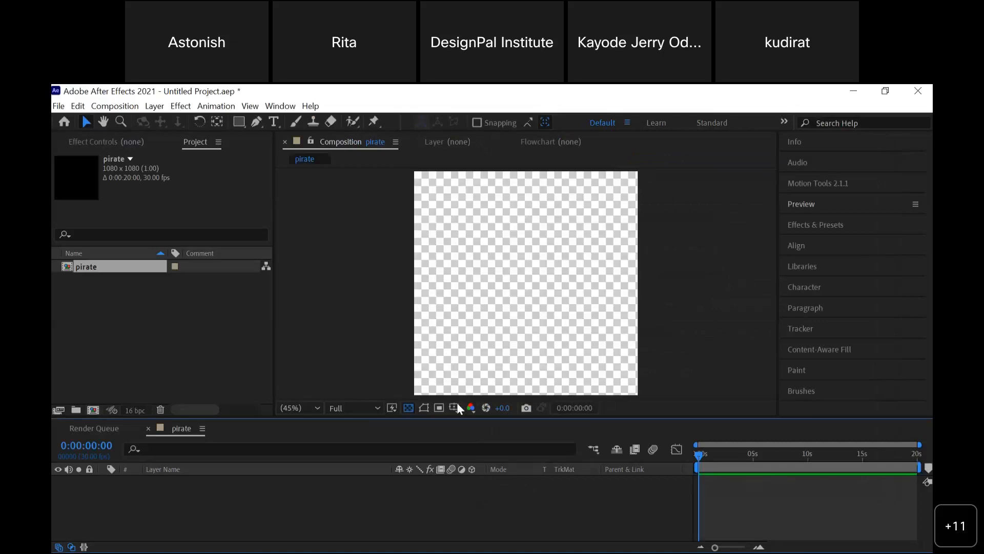
# - Toggle the pirate composition's transparency grid several times, leaving it turned off
pyautogui.click(408, 407)
pyautogui.click(408, 407)
pyautogui.click(408, 408)
pyautogui.click(408, 407)
pyautogui.click(408, 407)
pyautogui.click(408, 407)
pyautogui.click(408, 408)
pyautogui.click(407, 407)
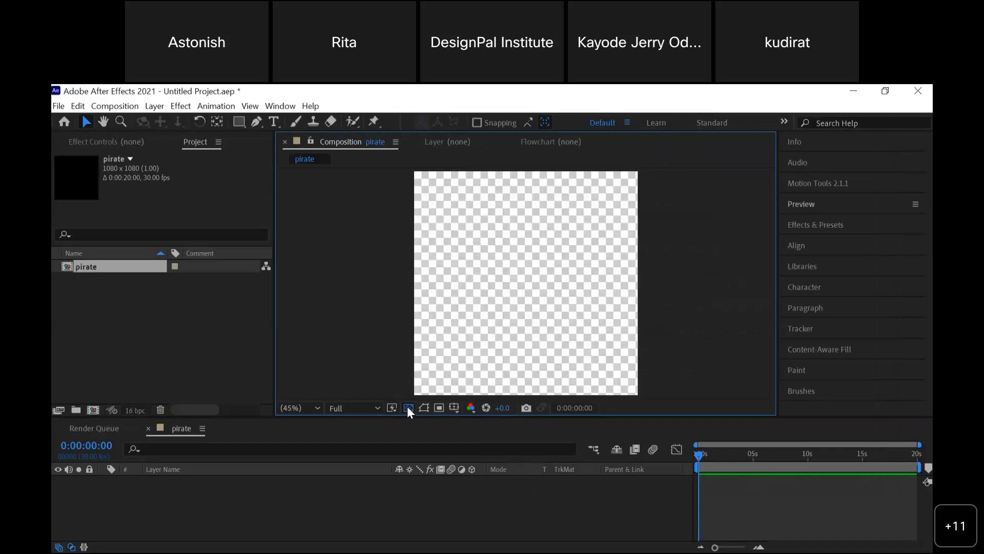
pyautogui.click(408, 408)
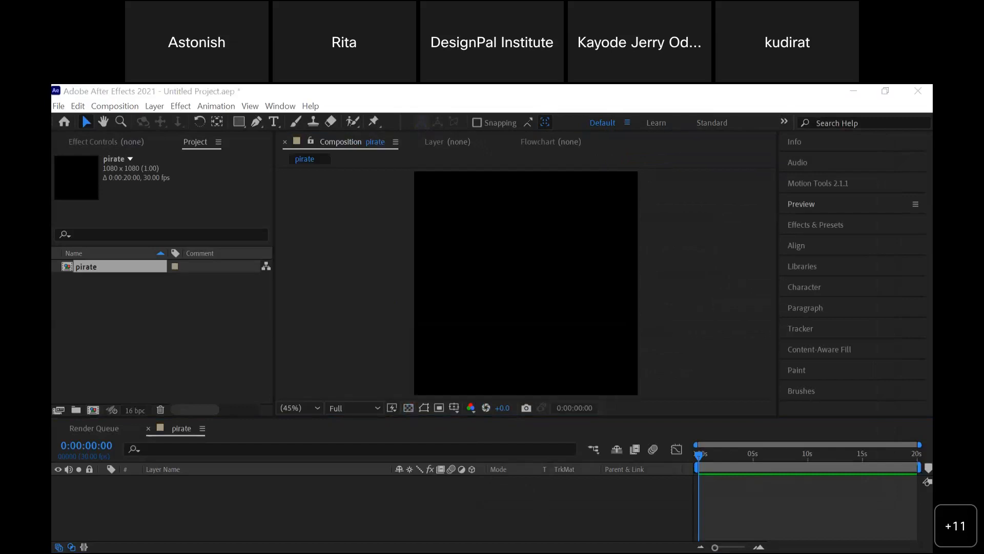
# - Add the Creative Pirates image from the Downloads folder to the pirate composition and select its layer
pyautogui.hotkey('alt', 'Tab')
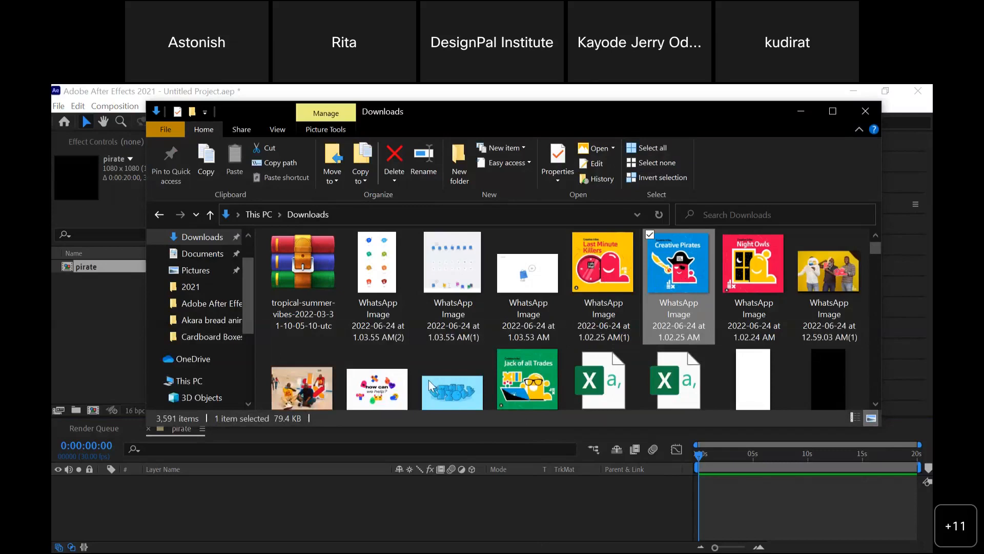
pyautogui.moveTo(429, 380); pyautogui.dragTo(330, 509)
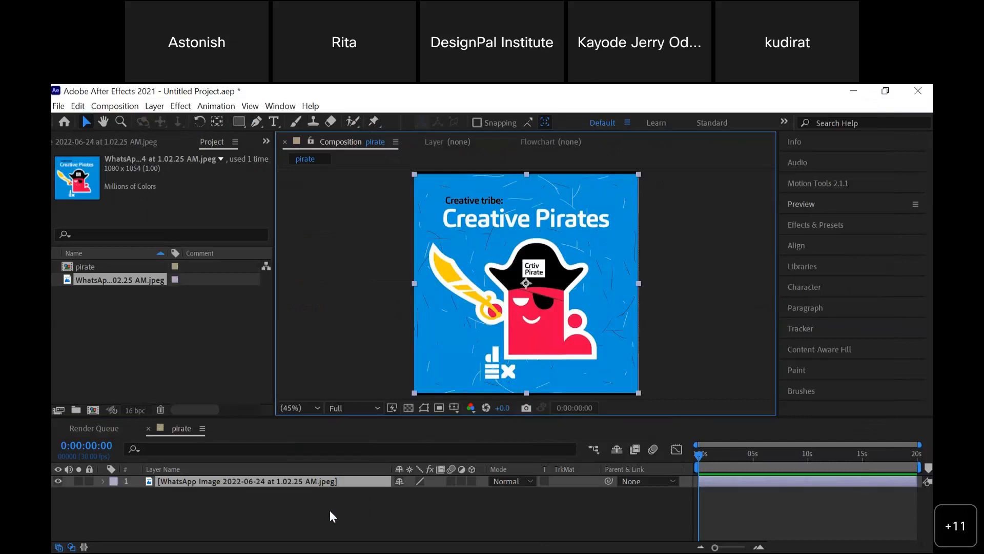
pyautogui.click(339, 528)
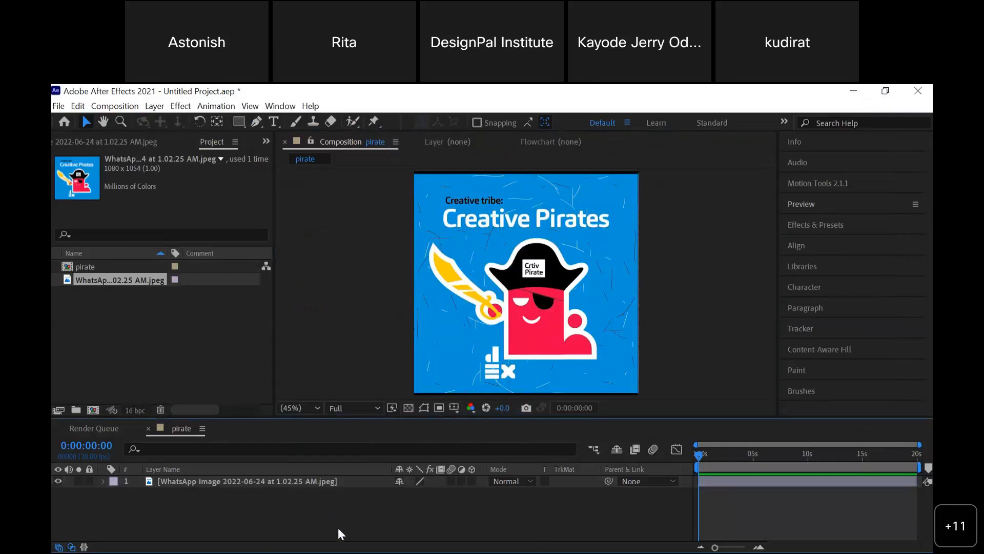
pyautogui.click(265, 472)
pyautogui.rightClick(253, 484)
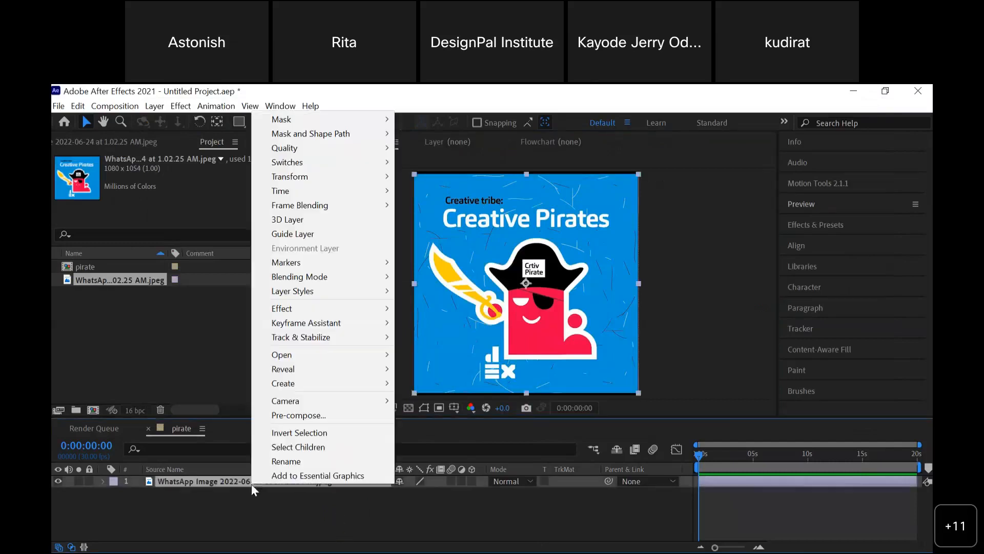
pyautogui.click(59, 480)
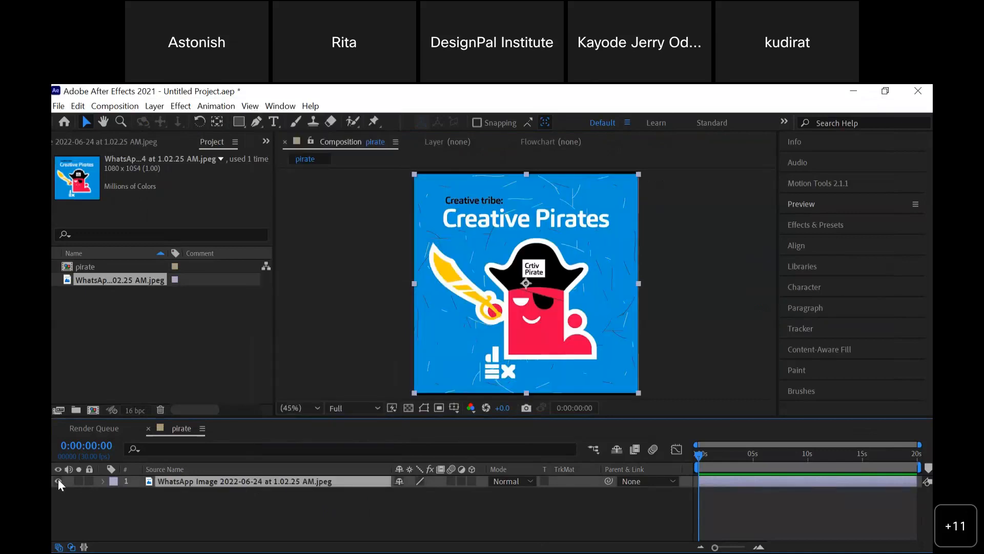
# - Toggle the Creative Pirates image layer's visibility off and on, leaving the layer shown and deselected
pyautogui.click(55, 480)
pyautogui.click(54, 479)
pyautogui.click(109, 512)
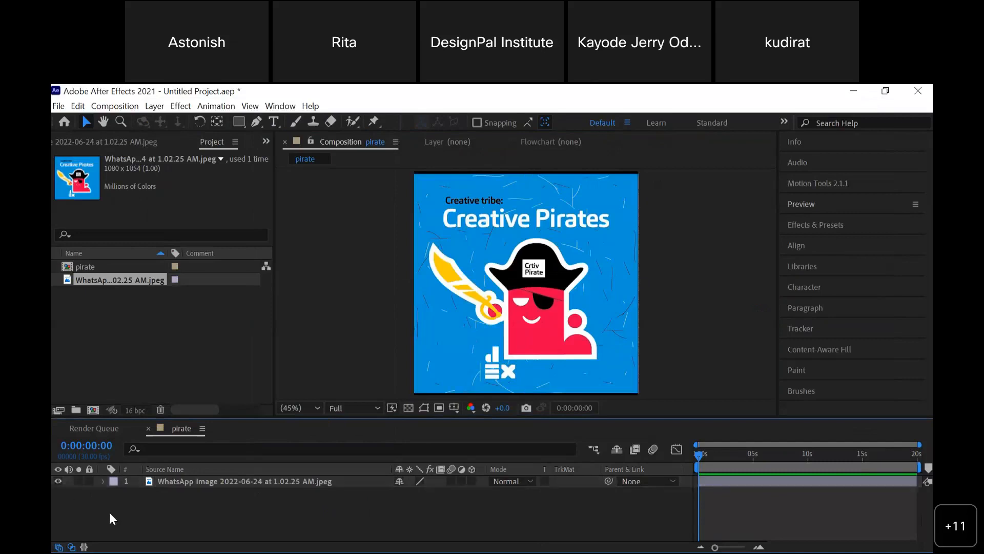
# - Create a solid named BG in the blue sampled from the Creative Pirates image and place it beneath the image layer
pyautogui.rightClick(110, 512)
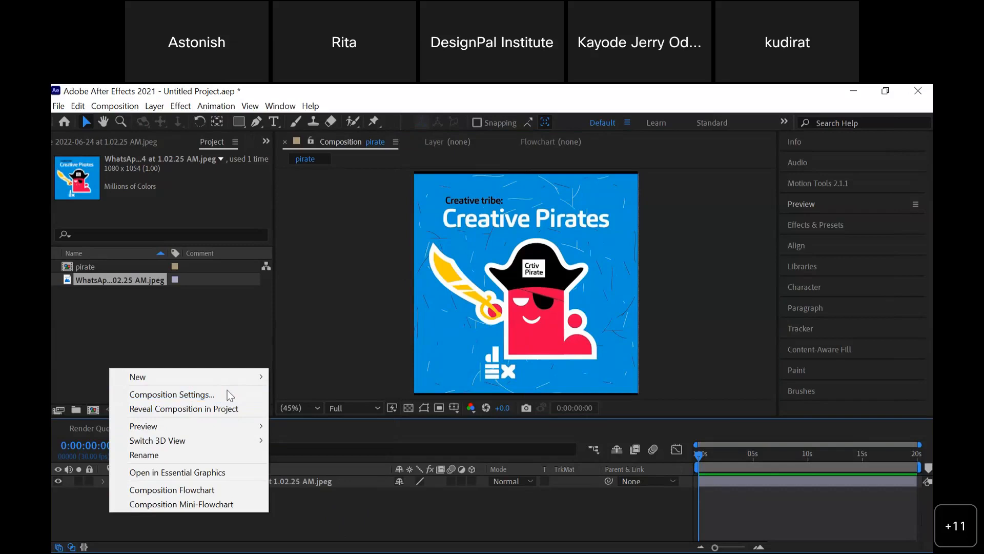
pyautogui.moveTo(238, 377)
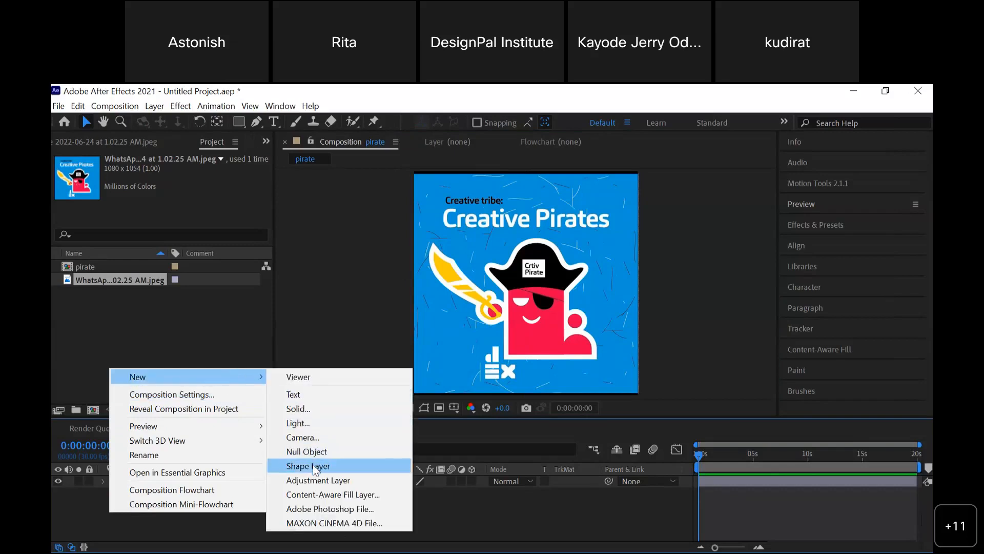
pyautogui.click(328, 407)
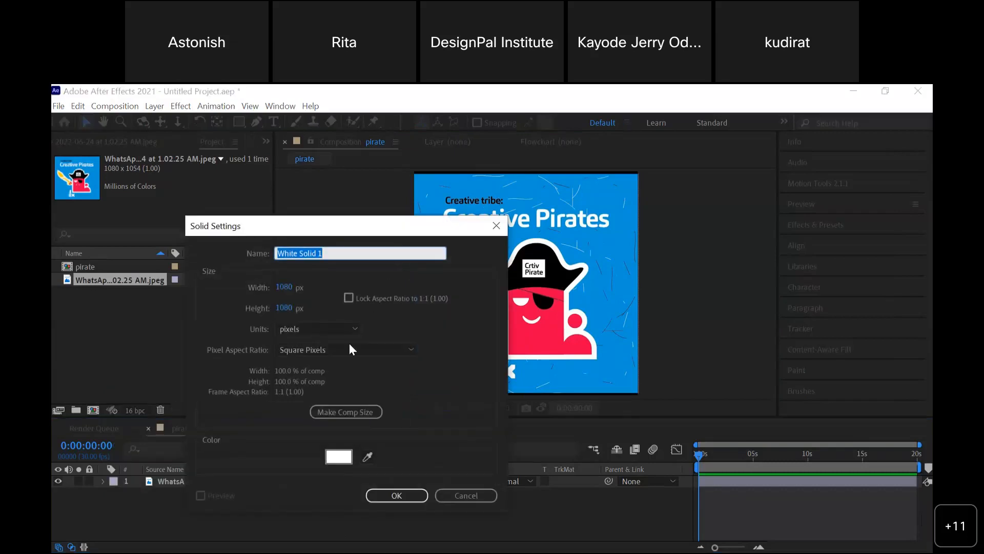
pyautogui.click(367, 456)
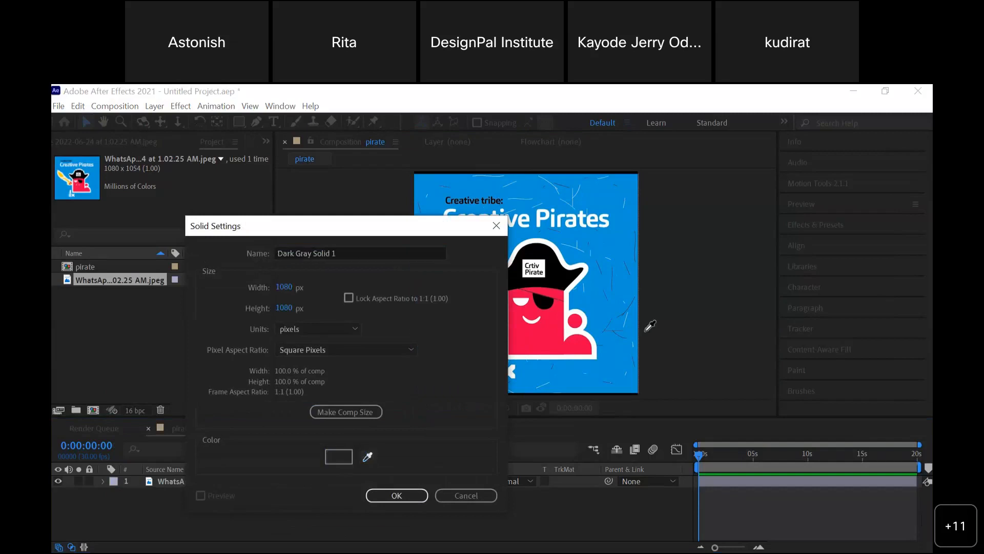
pyautogui.click(605, 311)
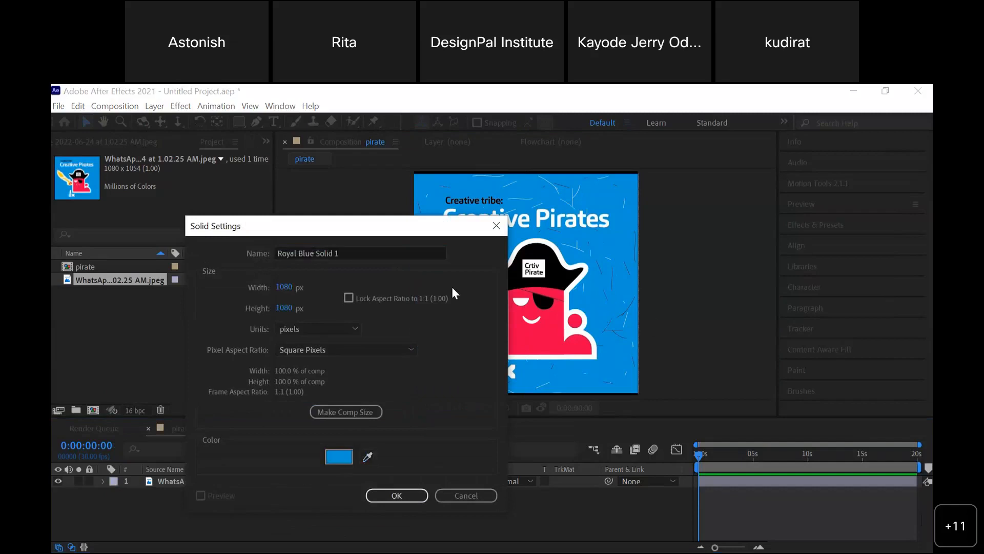
pyautogui.moveTo(347, 251); pyautogui.dragTo(213, 250)
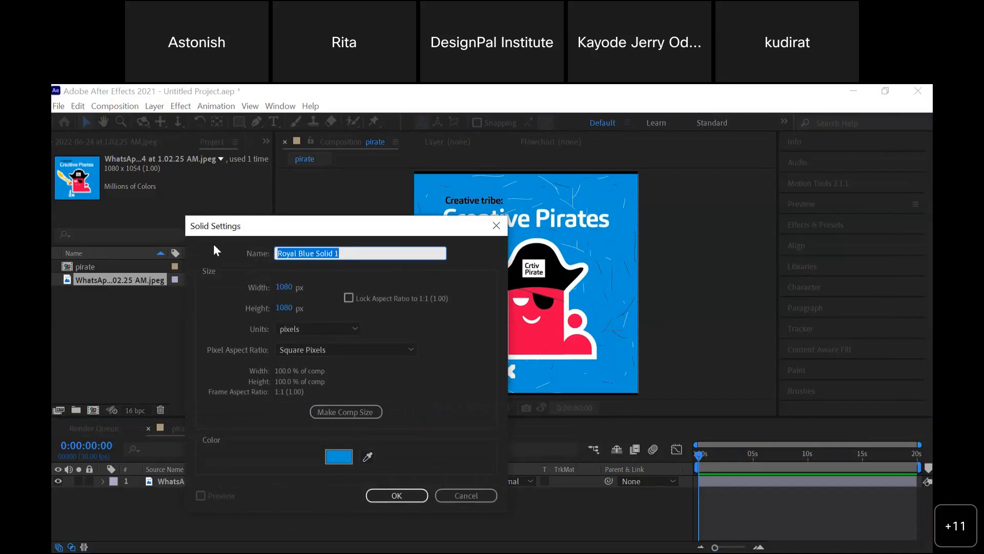
pyautogui.write('BG')
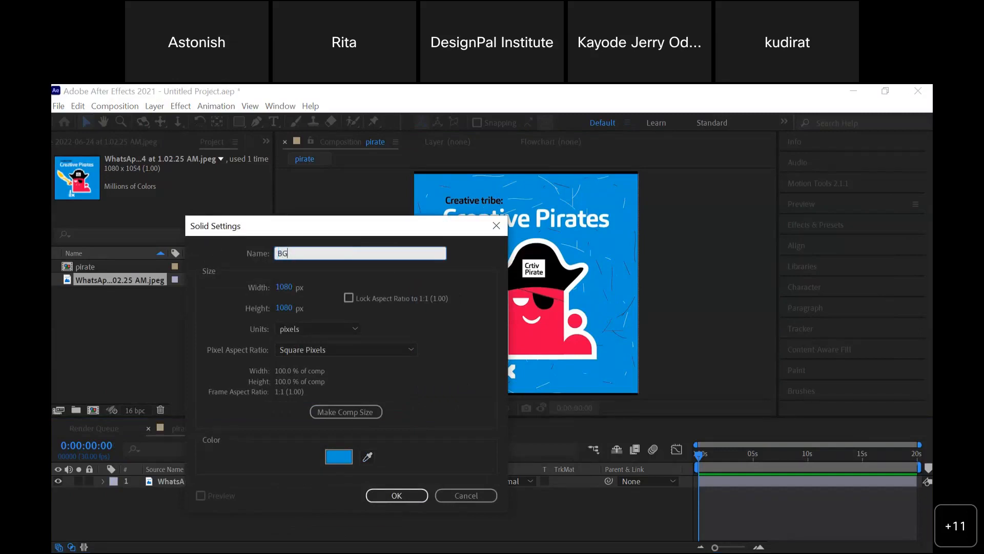
pyautogui.click(398, 493)
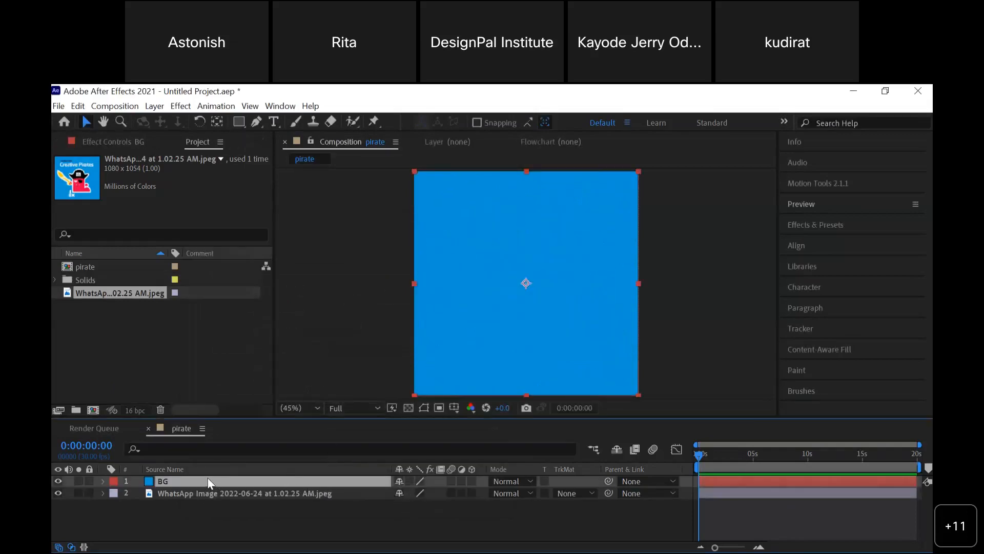
pyautogui.moveTo(204, 481); pyautogui.dragTo(204, 511)
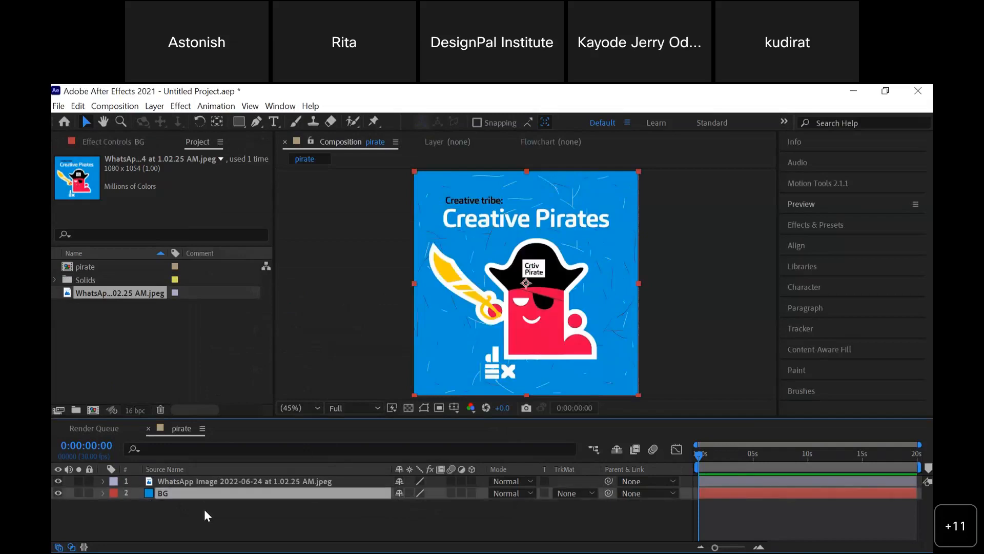
# - Start a new text layer at the image's Creative tribe: line and set its font size to 38 px
pyautogui.click(206, 482)
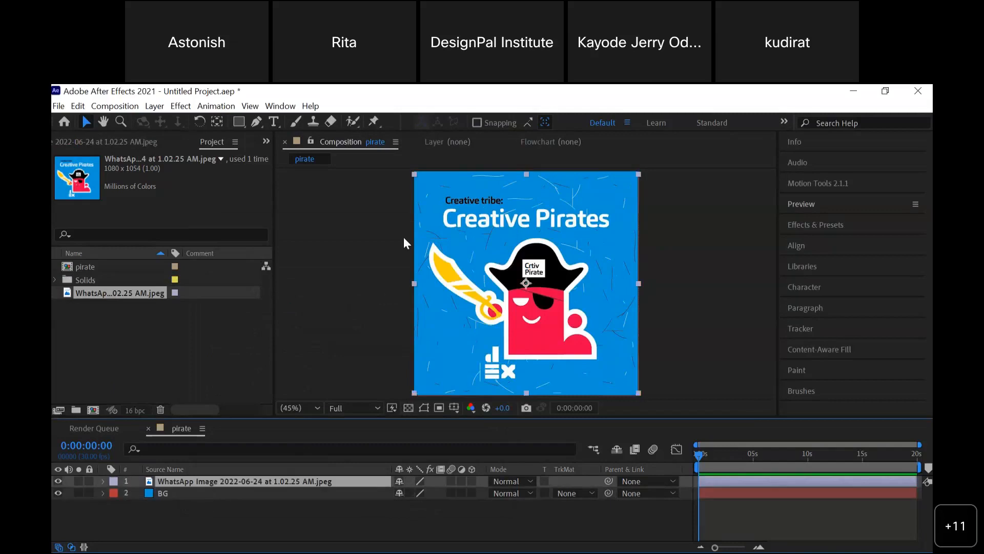
pyautogui.click(273, 122)
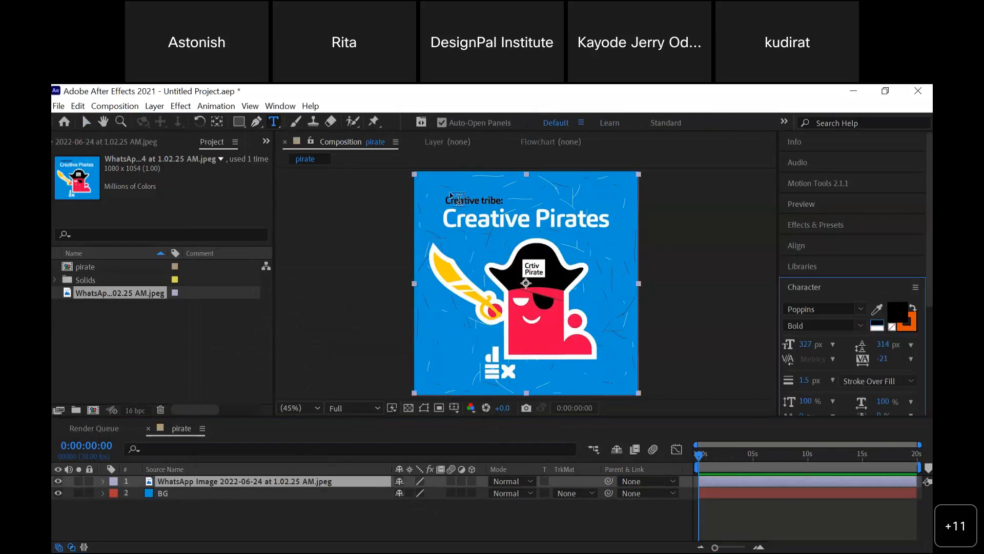
pyautogui.click(443, 204)
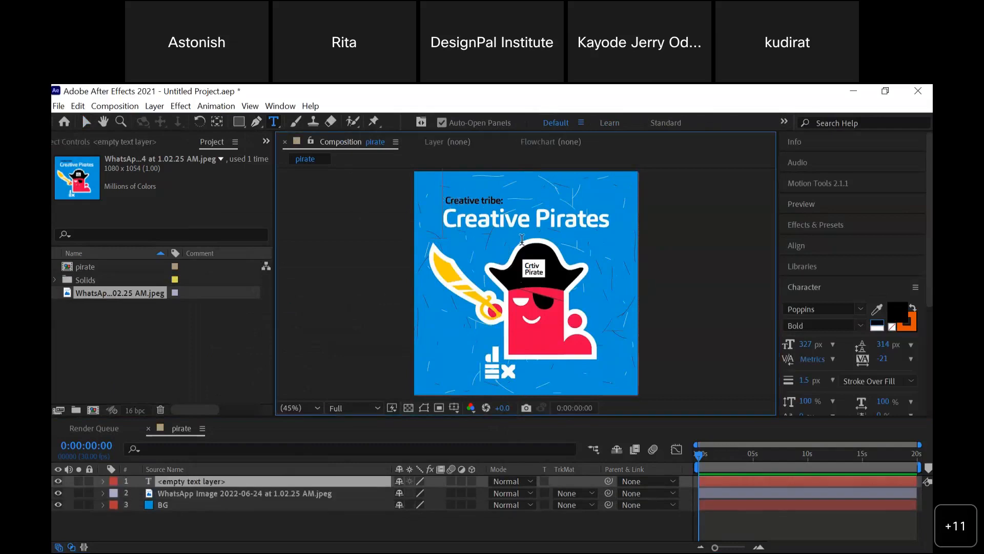
pyautogui.click(819, 293)
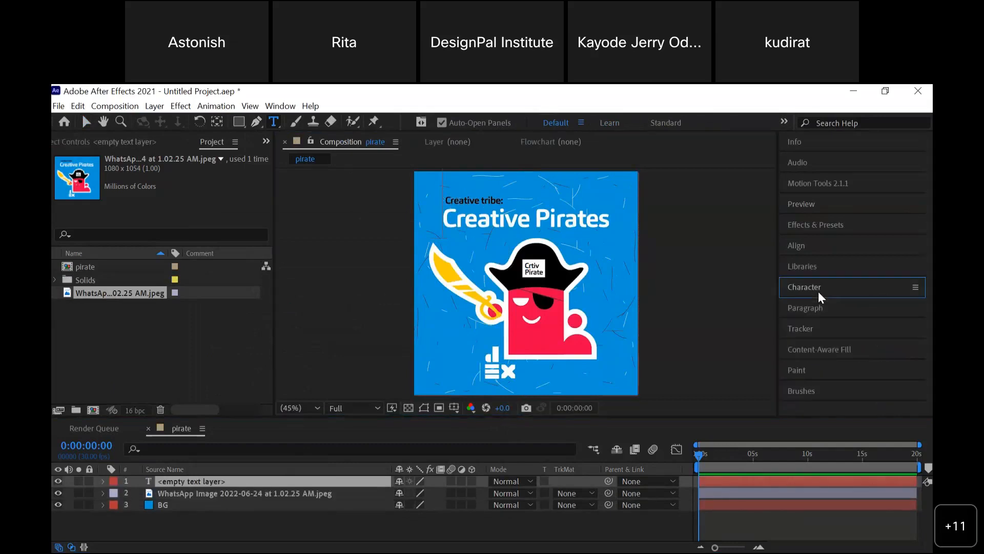
pyautogui.click(816, 291)
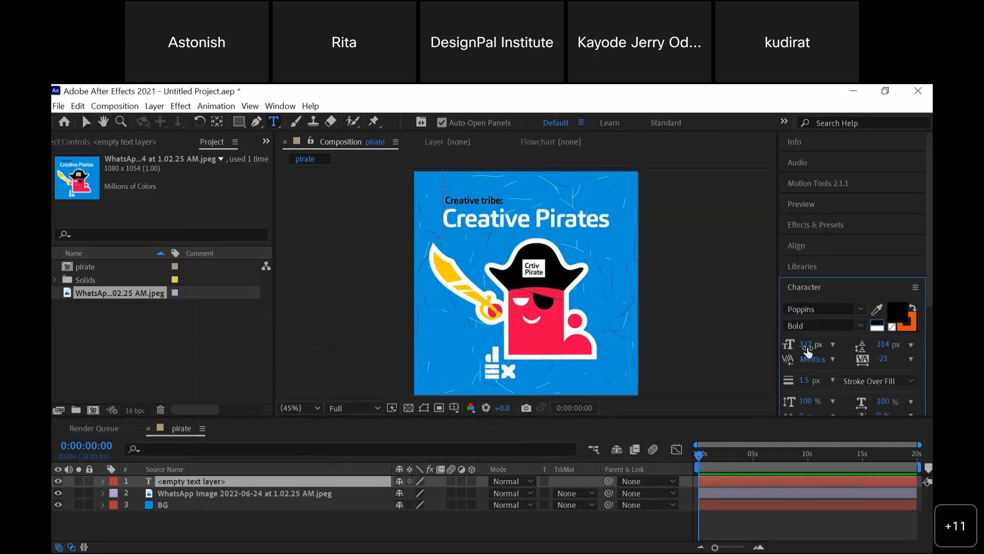
pyautogui.moveTo(807, 347); pyautogui.dragTo(792, 349)
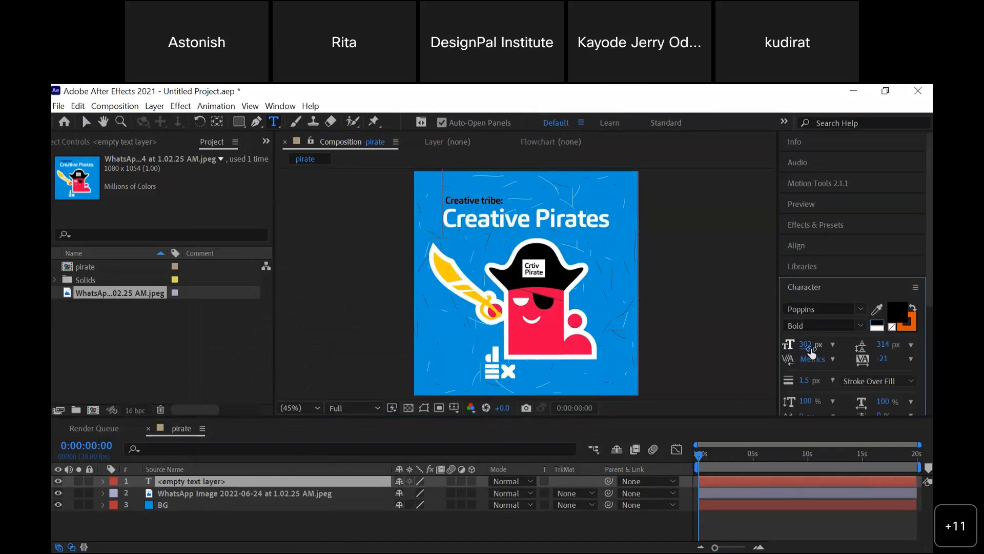
pyautogui.moveTo(803, 343); pyautogui.dragTo(636, 365)
pyautogui.moveTo(802, 340)
pyautogui.mouseDown()
pyautogui.moveTo(822, 332)
pyautogui.moveTo(811, 336)
pyautogui.mouseUp()
pyautogui.write('C')
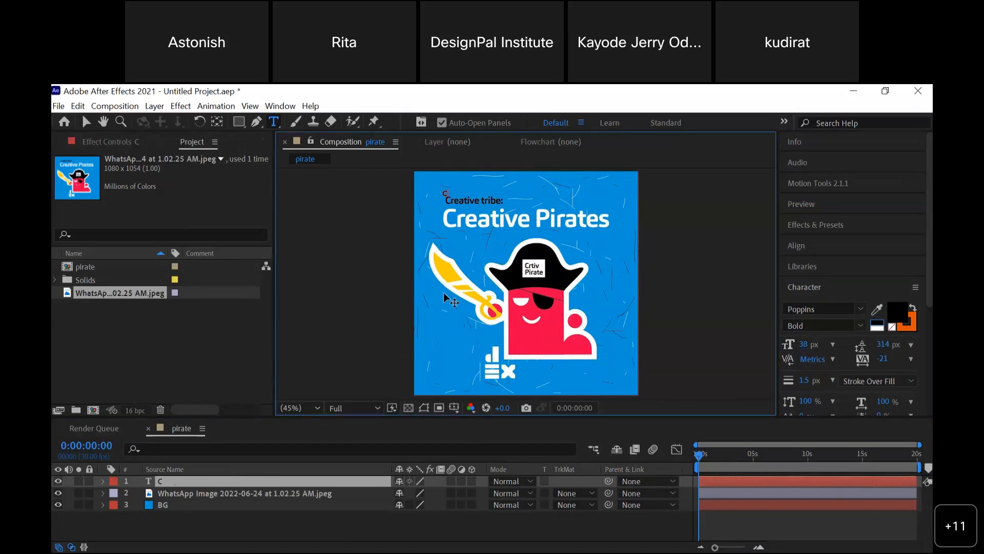
pyautogui.write('re')
pyautogui.press('BackSpace')
pyautogui.press('BackSpace')
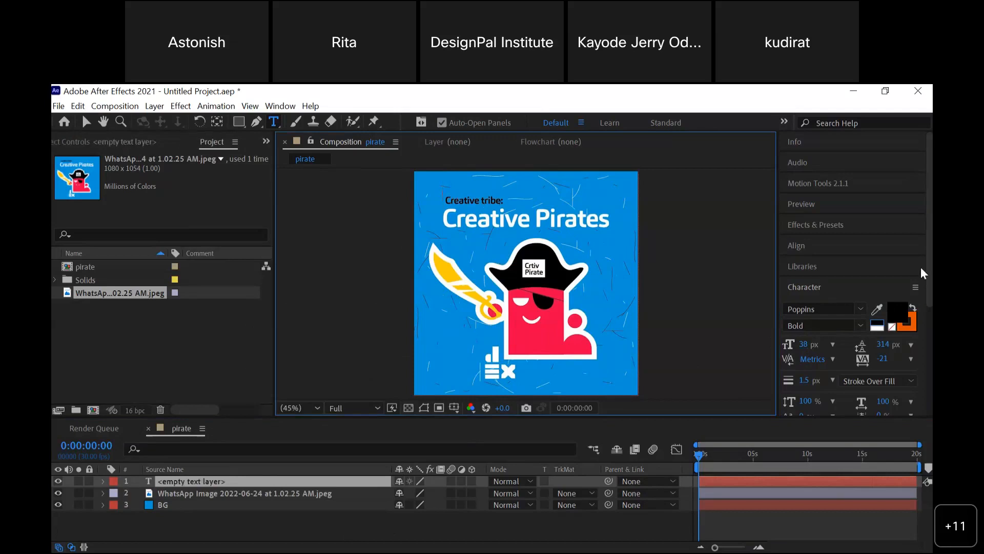
# - Turn off All Caps and enter Creative tribe in the empty text layer
pyautogui.moveTo(930, 266); pyautogui.dragTo(929, 324)
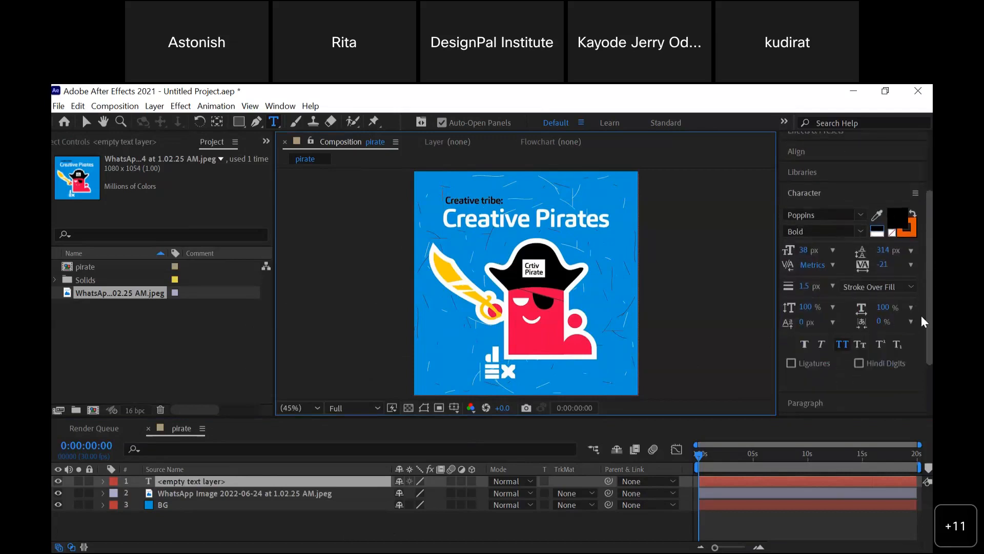
pyautogui.click(842, 344)
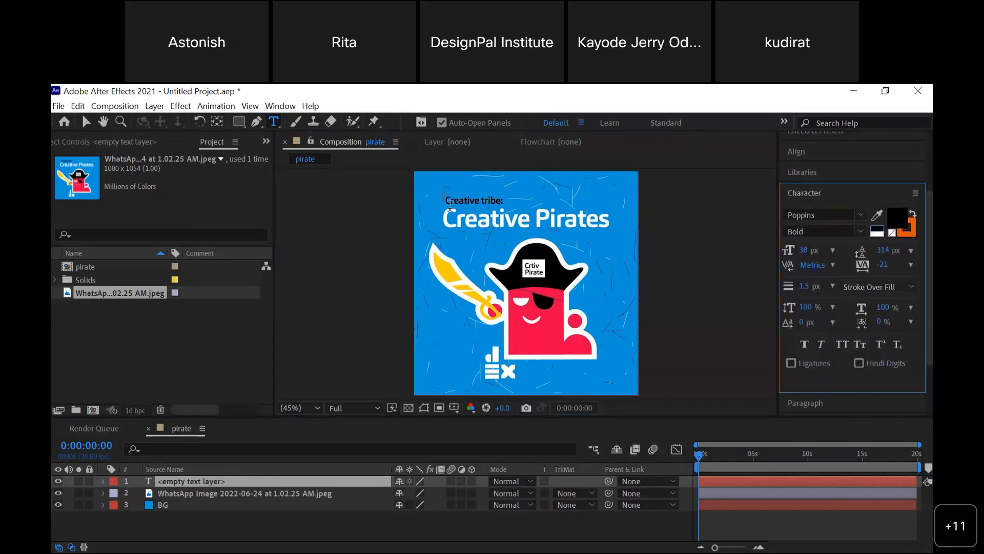
pyautogui.click(444, 192)
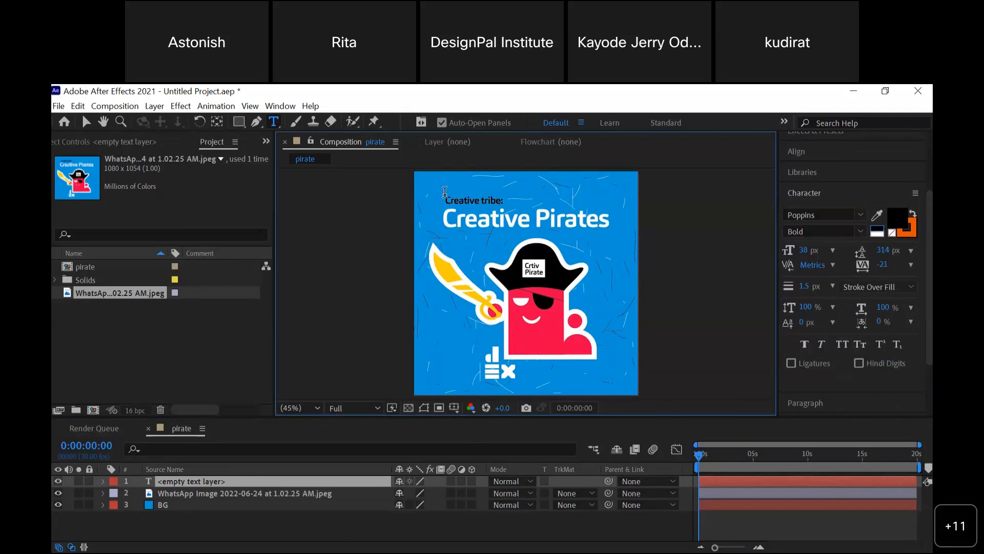
pyautogui.write('C')
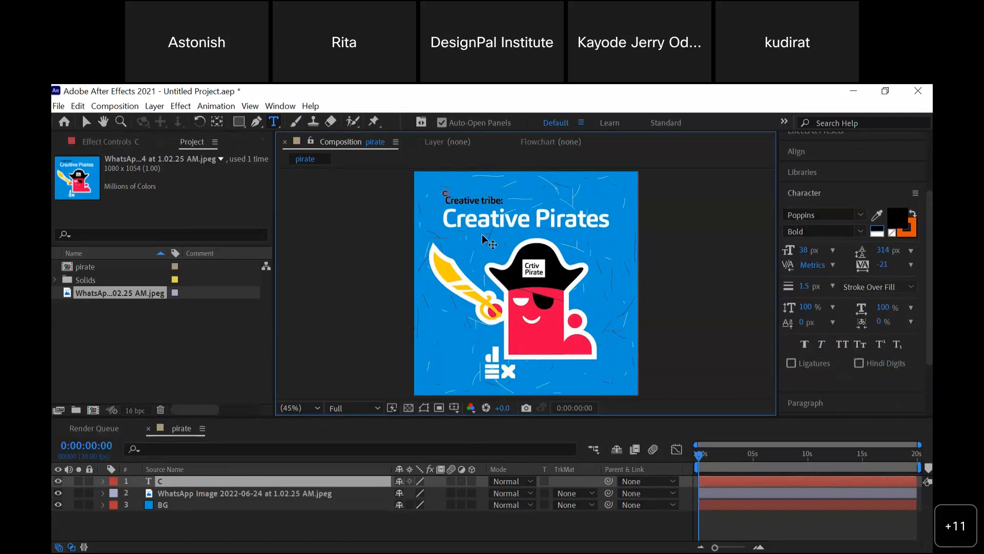
pyautogui.write('reative t')
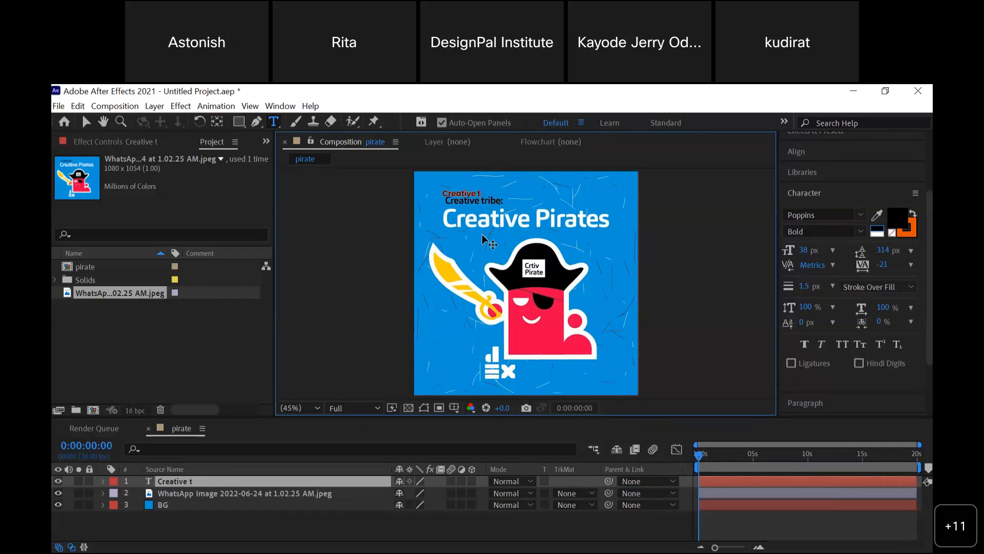
pyautogui.write('ribe')
# - Set the Creative tribe text's font size to 44 px and add a colon at its end
pyautogui.click(288, 515)
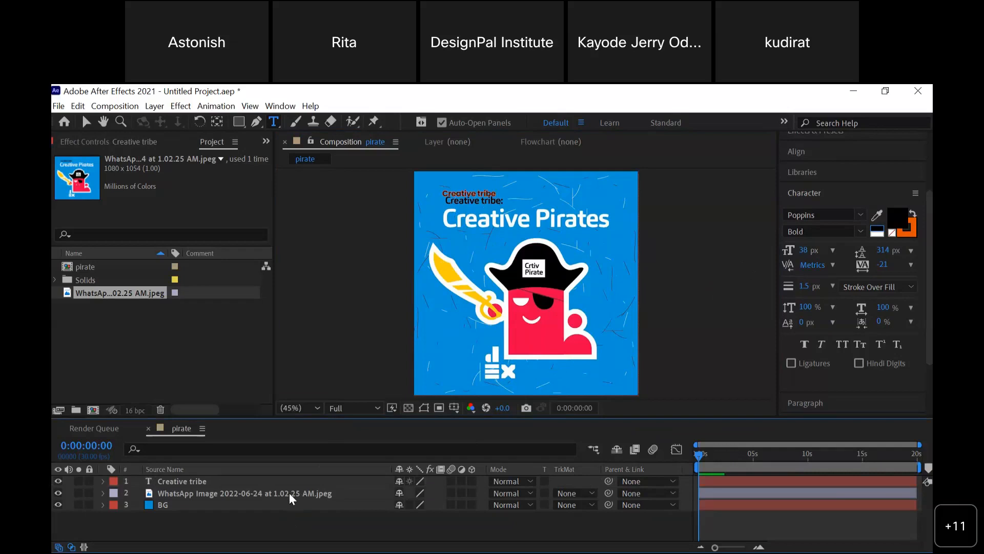
pyautogui.click(290, 483)
pyautogui.moveTo(804, 250); pyautogui.dragTo(811, 250)
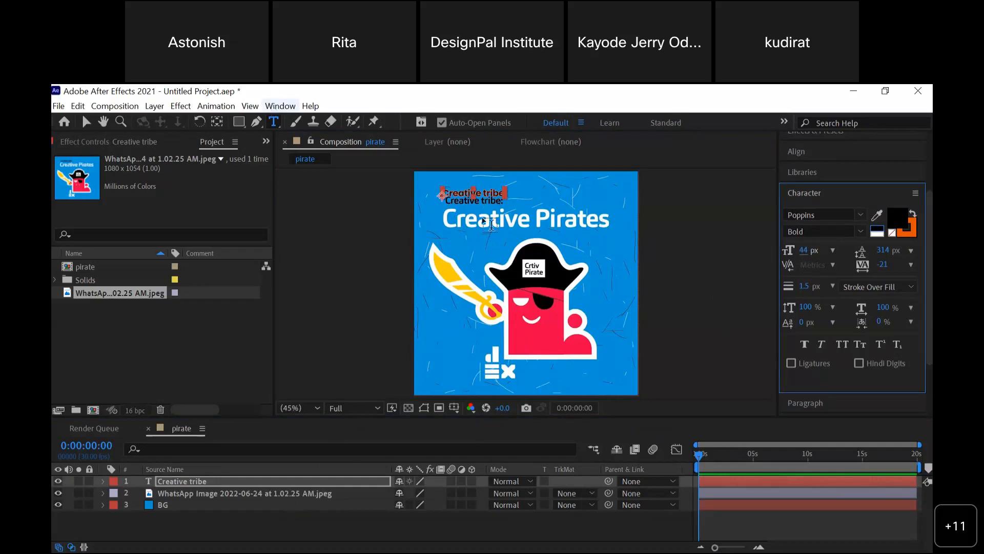
pyautogui.click(501, 193)
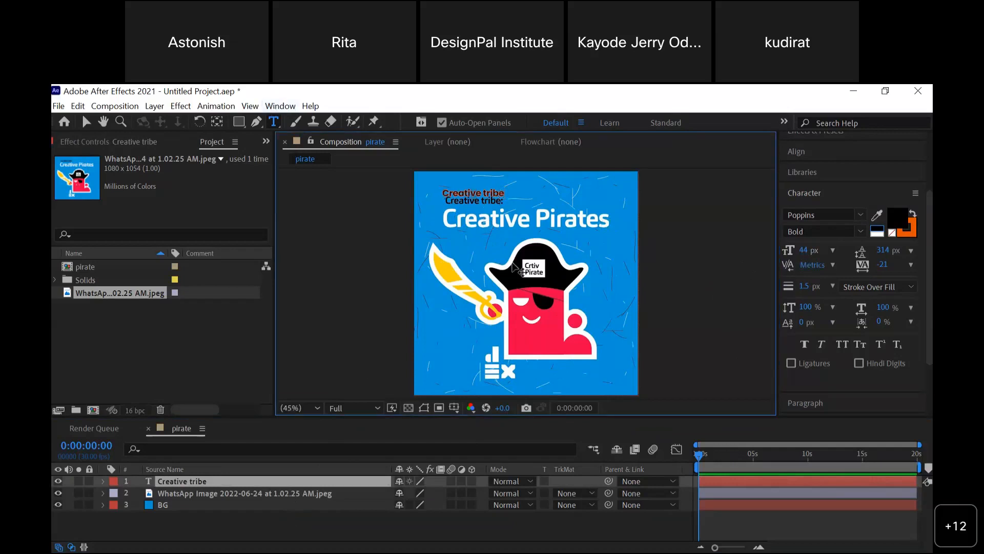
pyautogui.write(':')
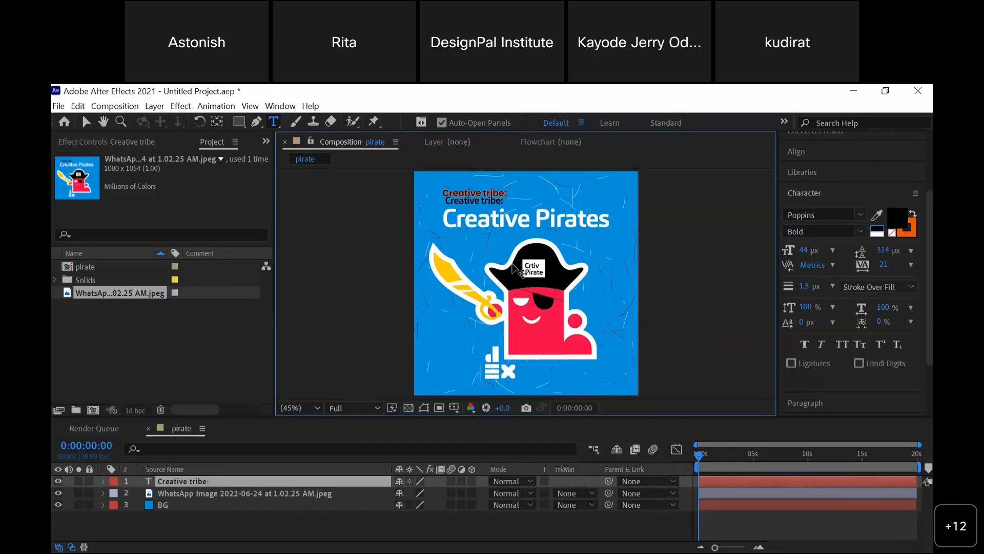
# - Remove the orange stroke colour from the whole Creative tribe: text layer and deselect it
pyautogui.click(912, 235)
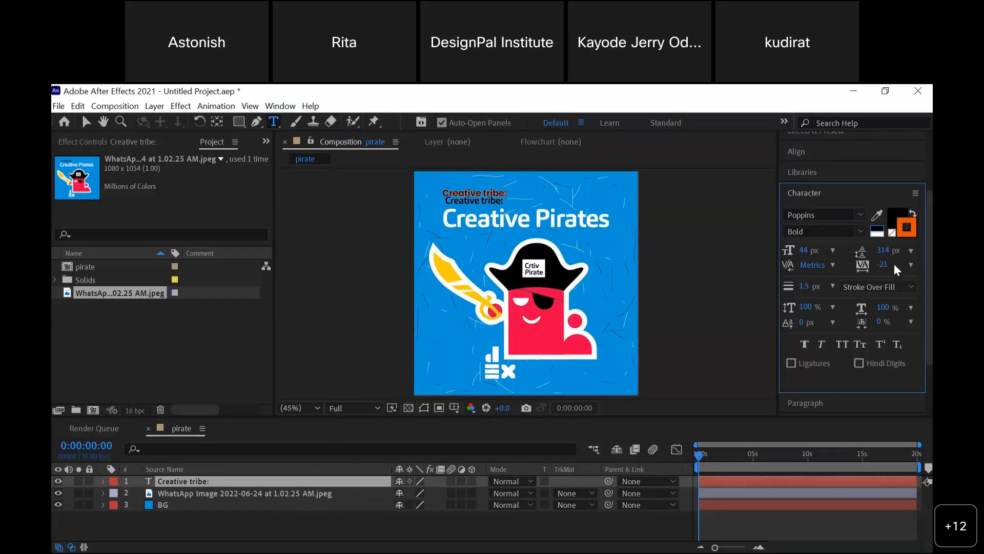
pyautogui.click(892, 233)
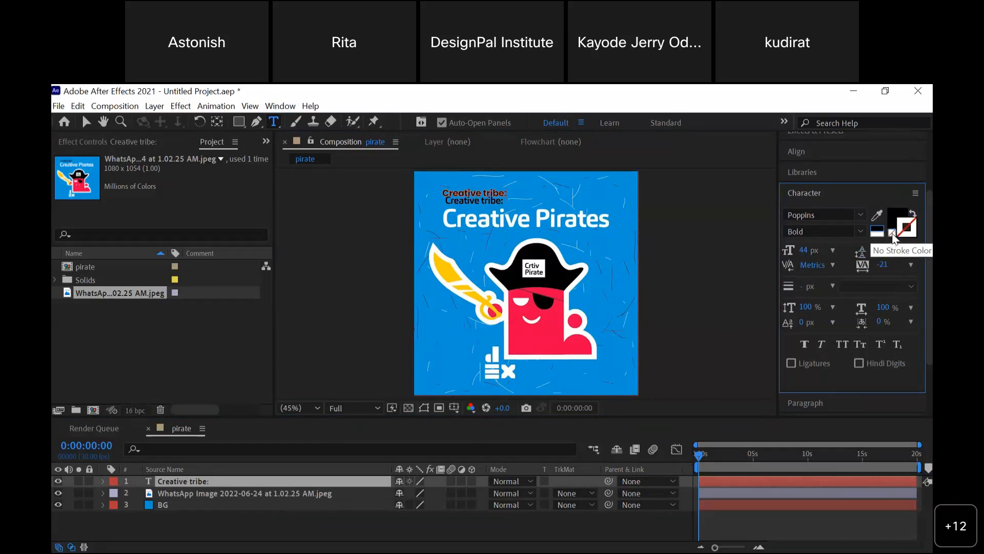
pyautogui.click(299, 524)
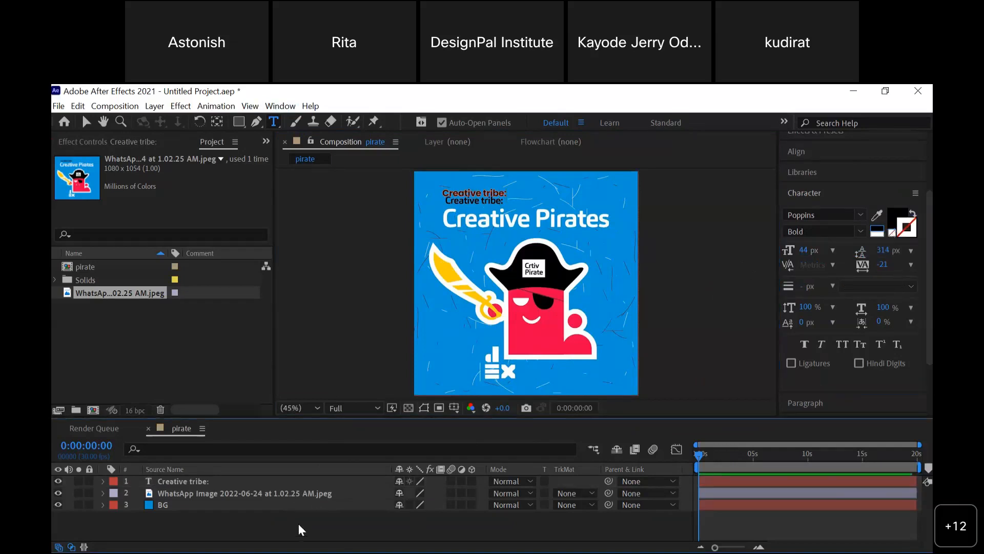
pyautogui.click(256, 481)
pyautogui.click(888, 233)
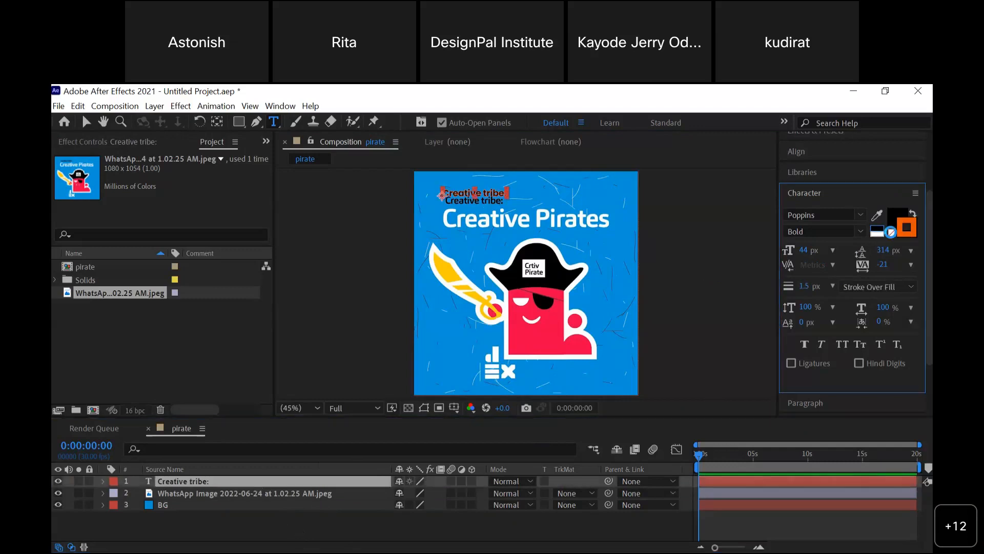
pyautogui.click(323, 538)
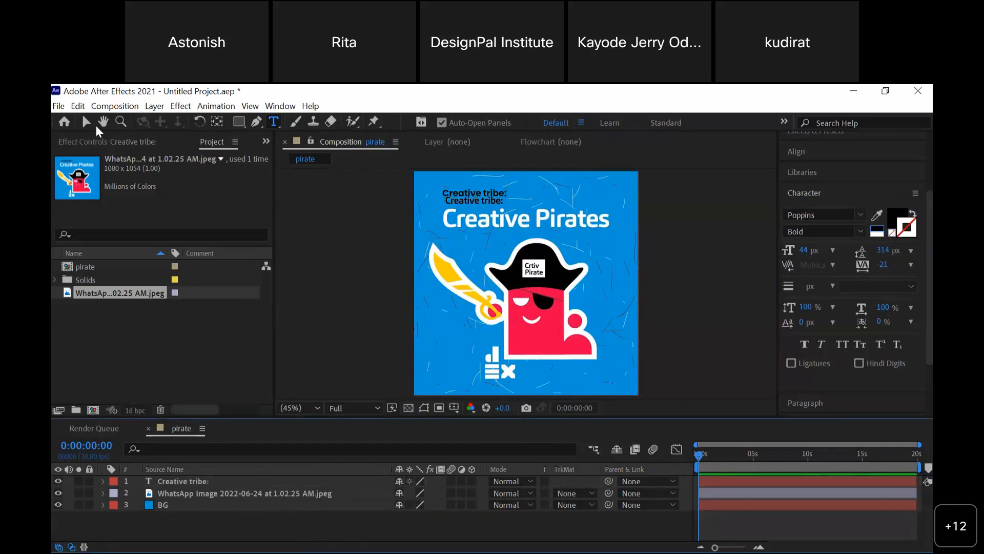
# - Move the Creative tribe: text layer onto the matching line in the Creative Pirates image
pyautogui.click(86, 122)
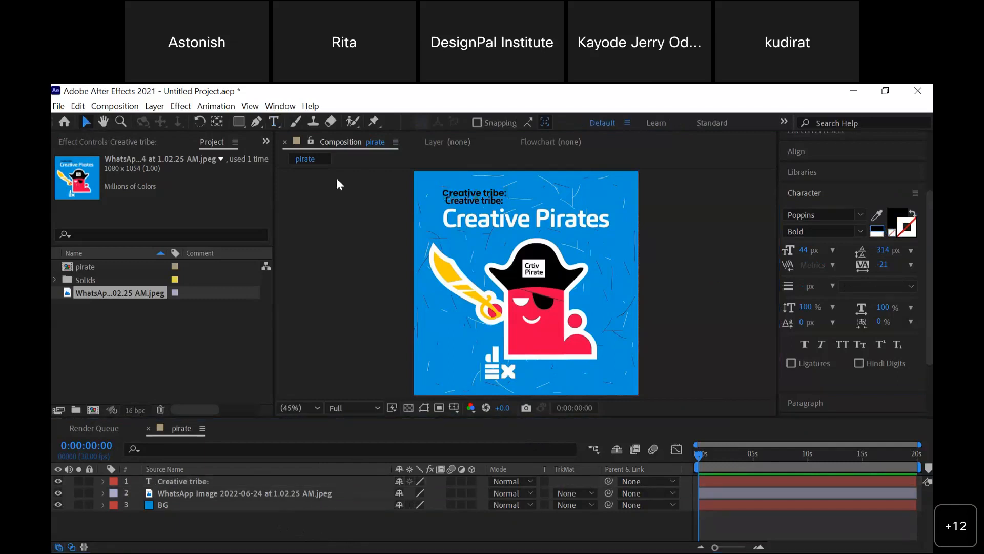
pyautogui.click(483, 193)
pyautogui.moveTo(484, 199); pyautogui.dragTo(487, 199)
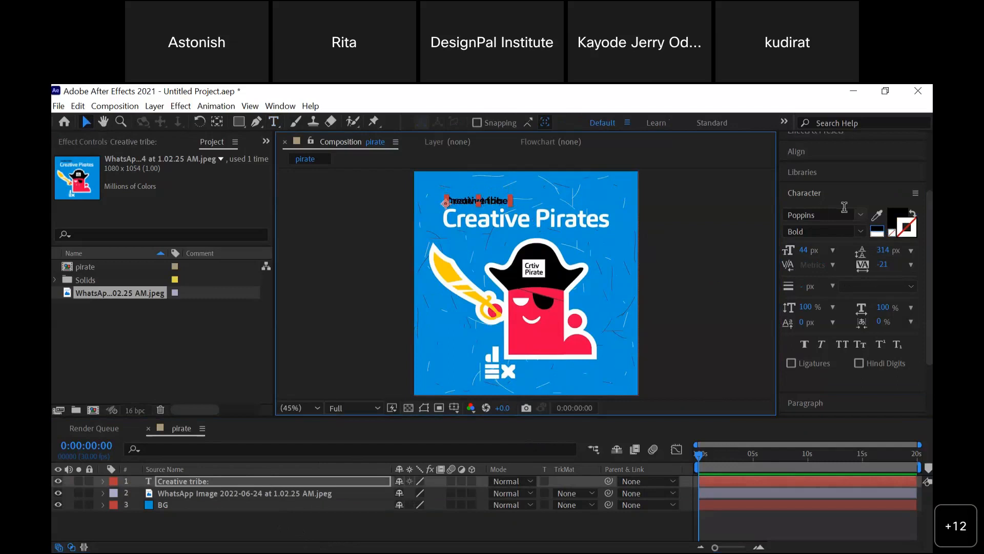
# - Try the Proxima Nova and Roboto Condensed fonts on the Creative tribe: text layer
pyautogui.click(858, 217)
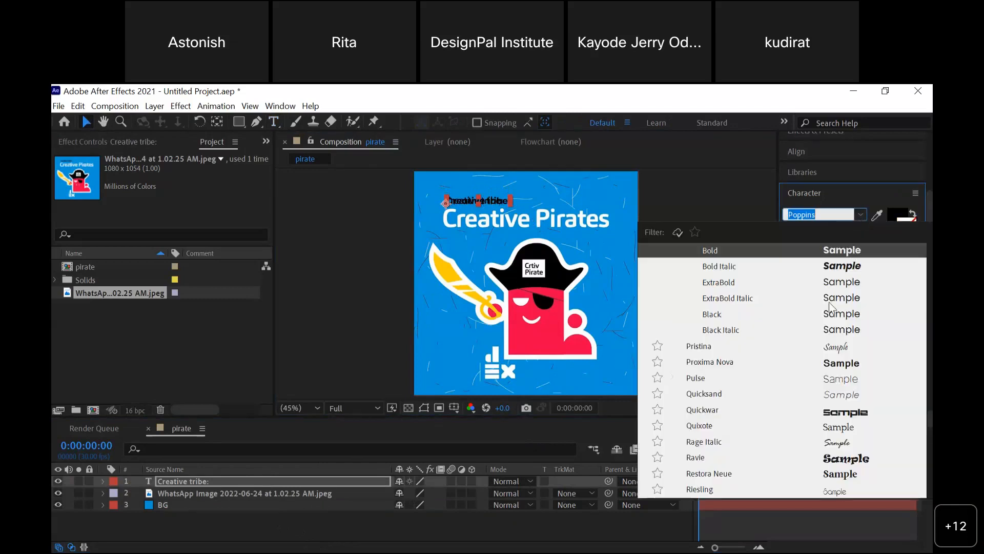
pyautogui.click(824, 365)
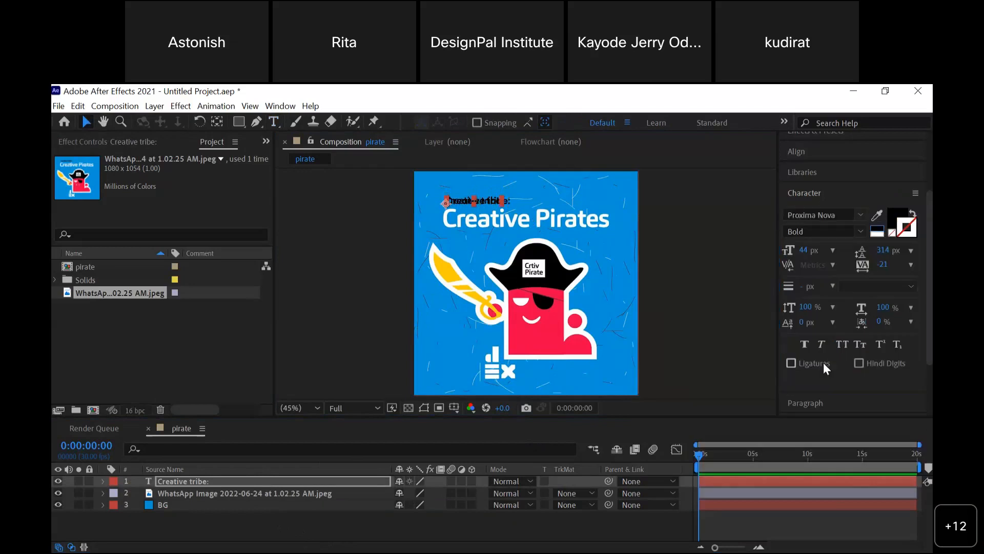
pyautogui.click(862, 233)
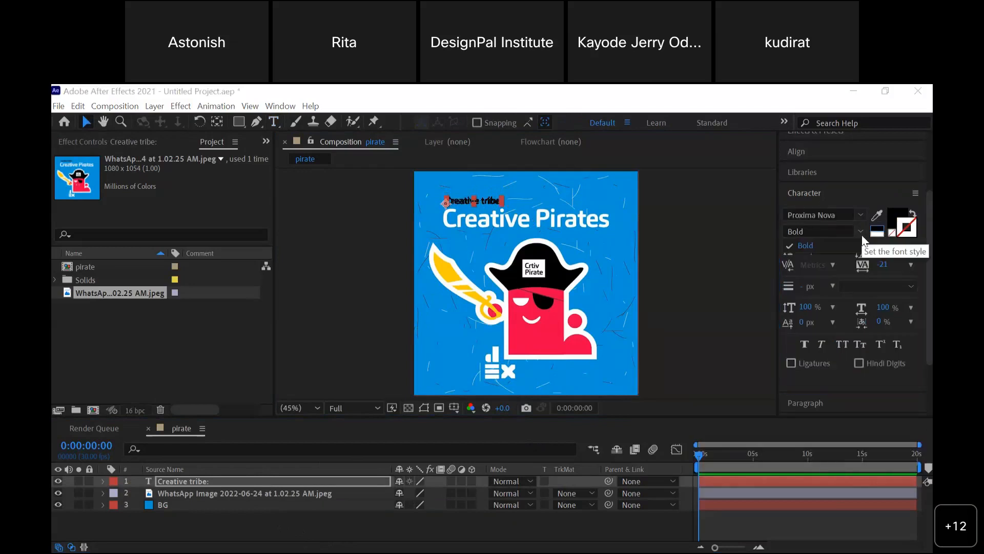
pyautogui.click(860, 214)
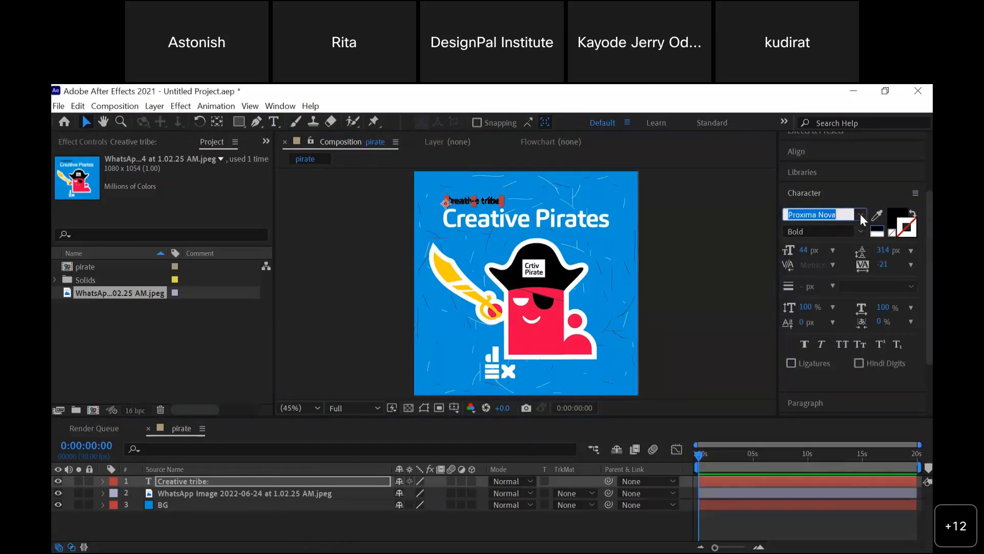
pyautogui.click(860, 214)
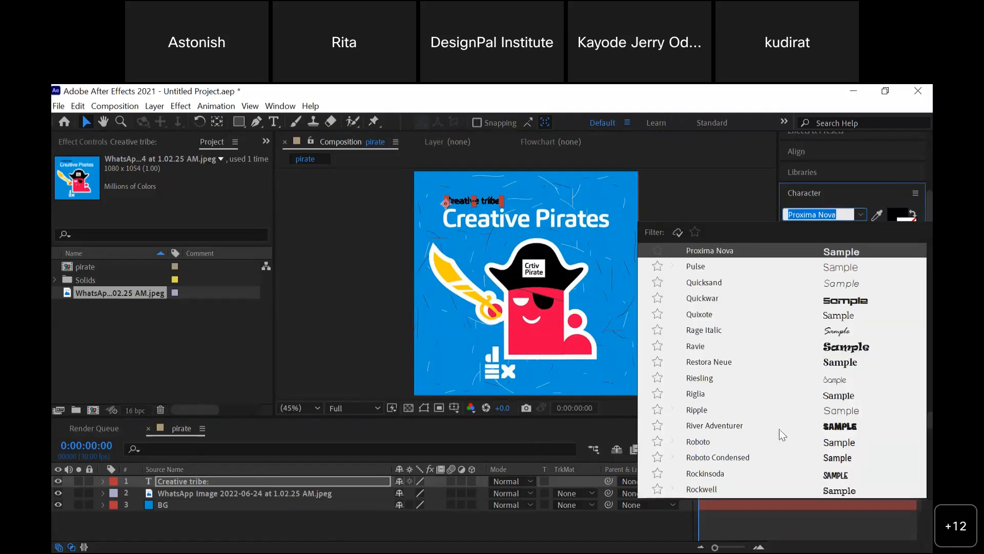
pyautogui.click(780, 457)
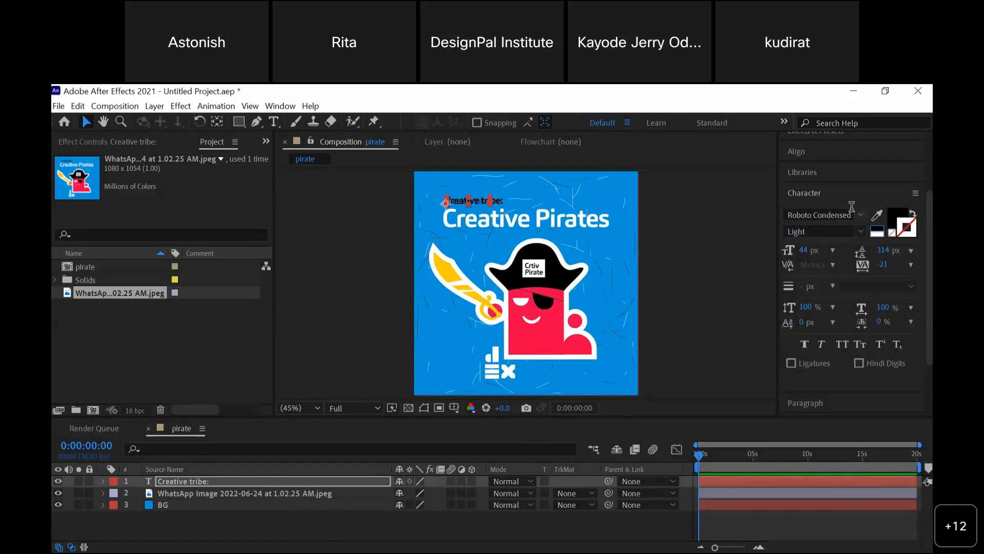
# - Change the font of the Creative tribe: text layer to TitlingGothicFB Normal
pyautogui.click(861, 217)
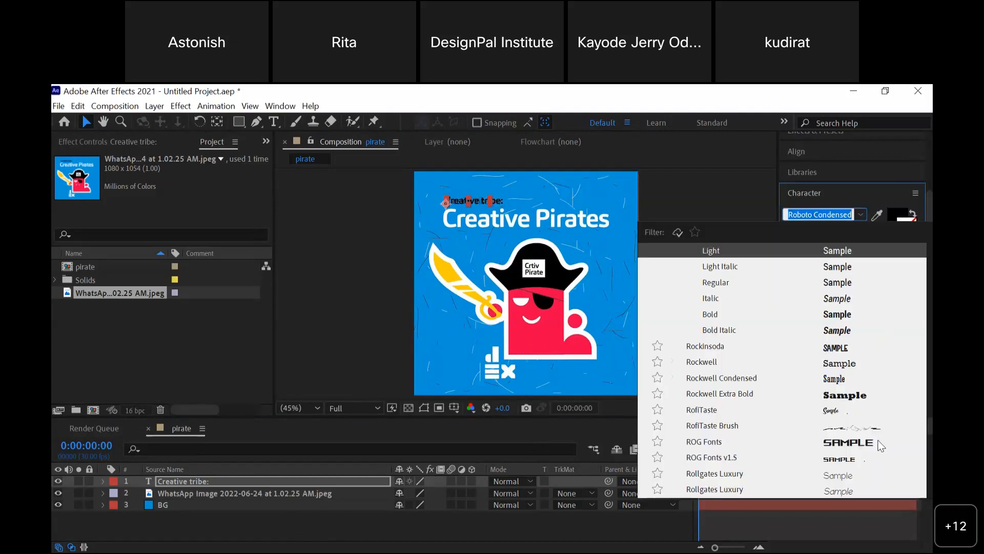
pyautogui.scroll(-5, 715, 437)
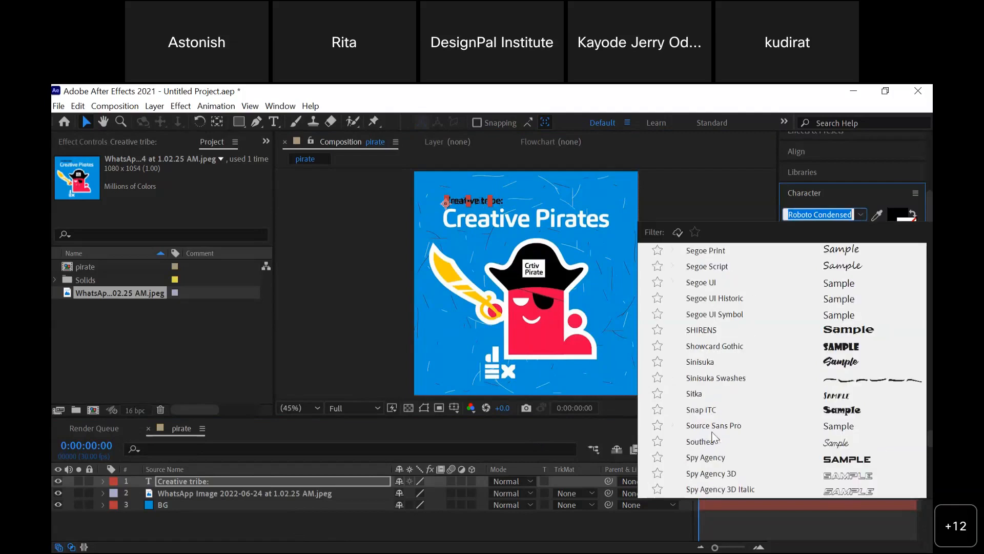
pyautogui.scroll(-5, 715, 437)
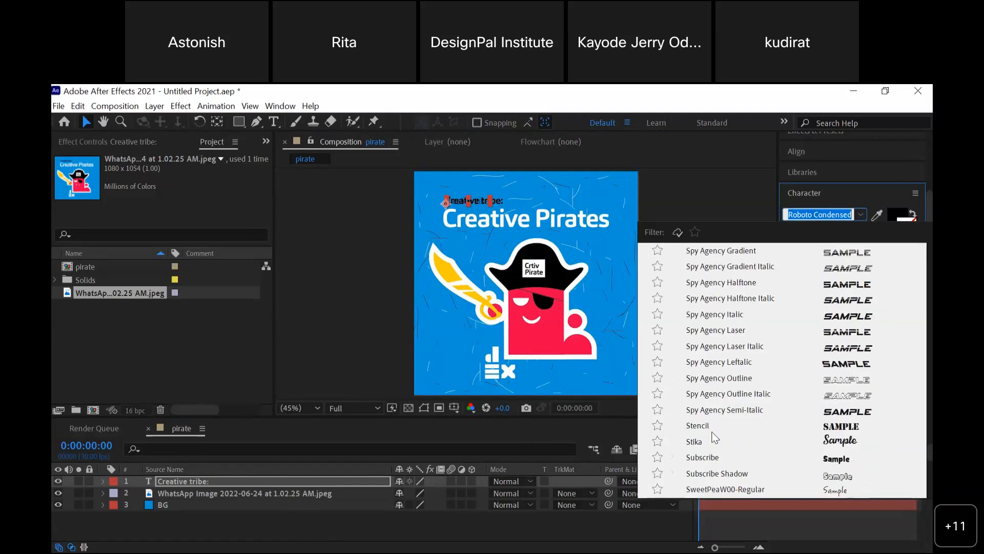
pyautogui.scroll(-7, 715, 438)
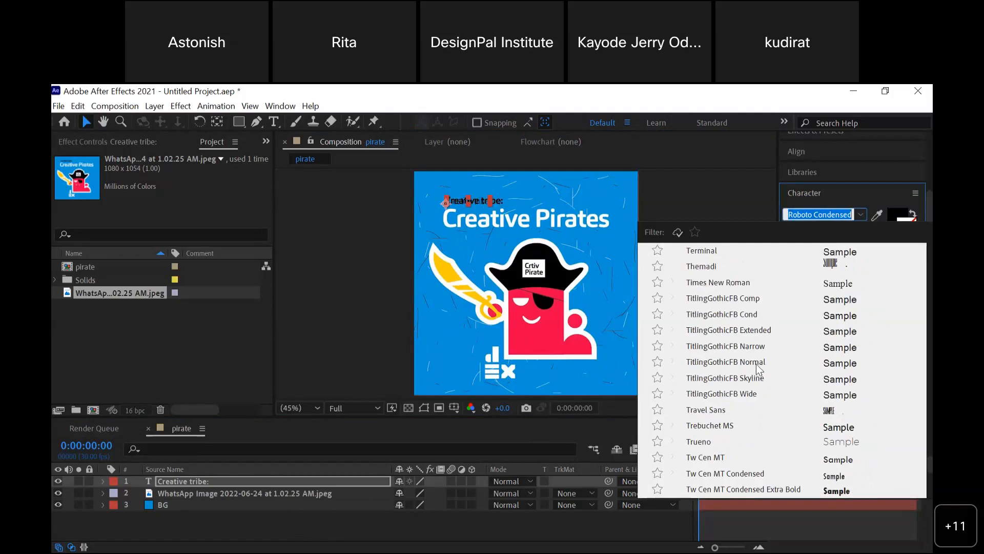
pyautogui.click(757, 362)
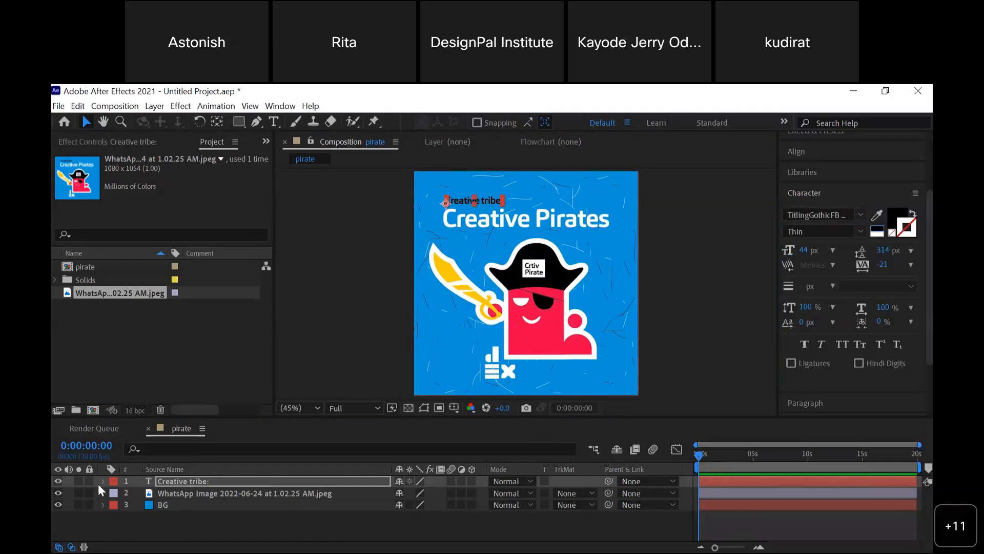
# - Solo the Creative tribe: layer on the transparency grid, set its font style to Standard and deselect it
pyautogui.click(79, 481)
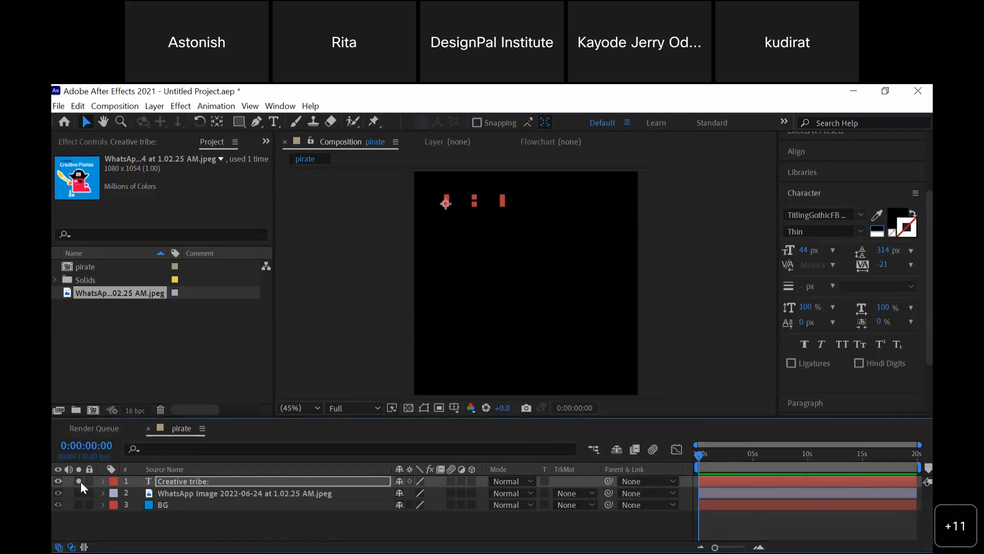
pyautogui.click(409, 408)
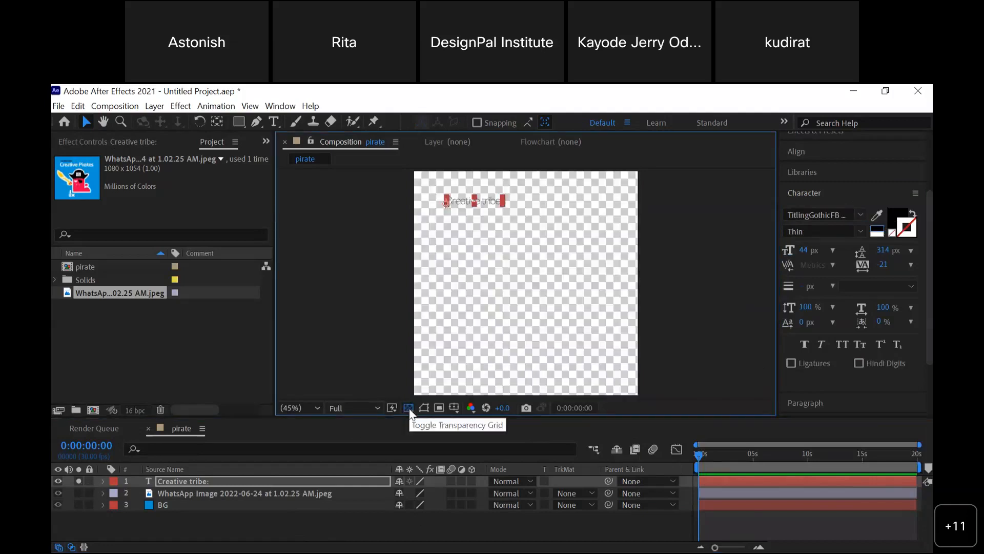
pyautogui.click(864, 231)
pyautogui.press('Escape')
pyautogui.click(837, 292)
pyautogui.click(739, 282)
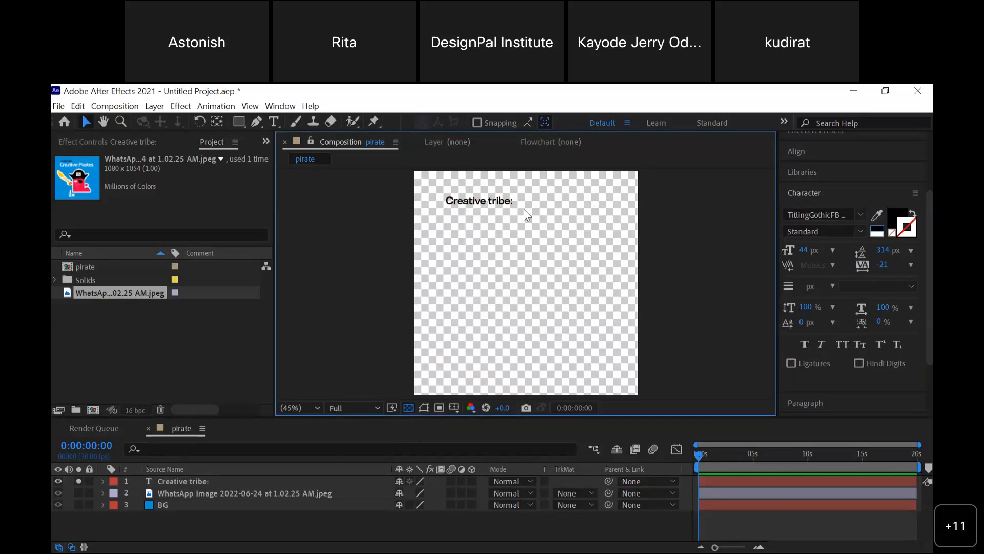
pyautogui.click(502, 203)
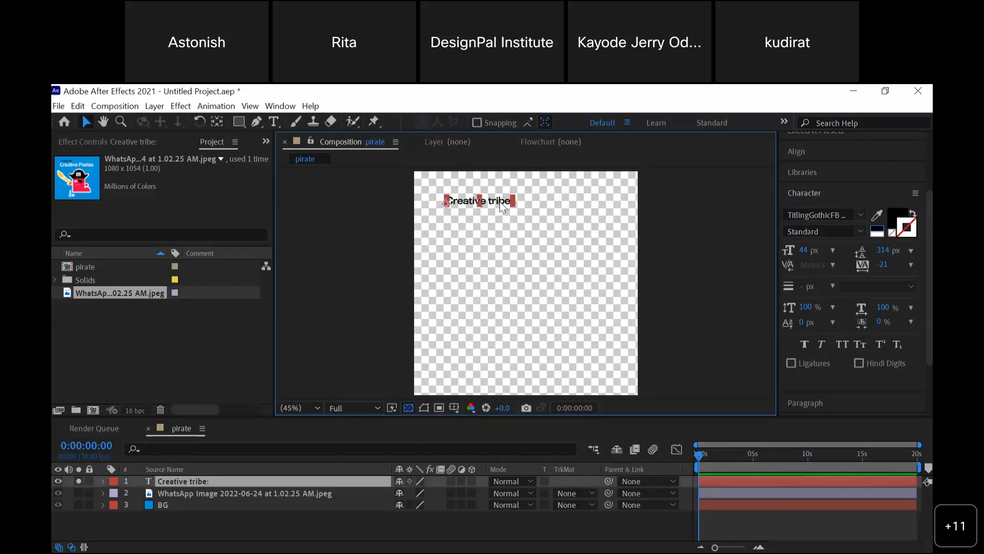
pyautogui.click(675, 255)
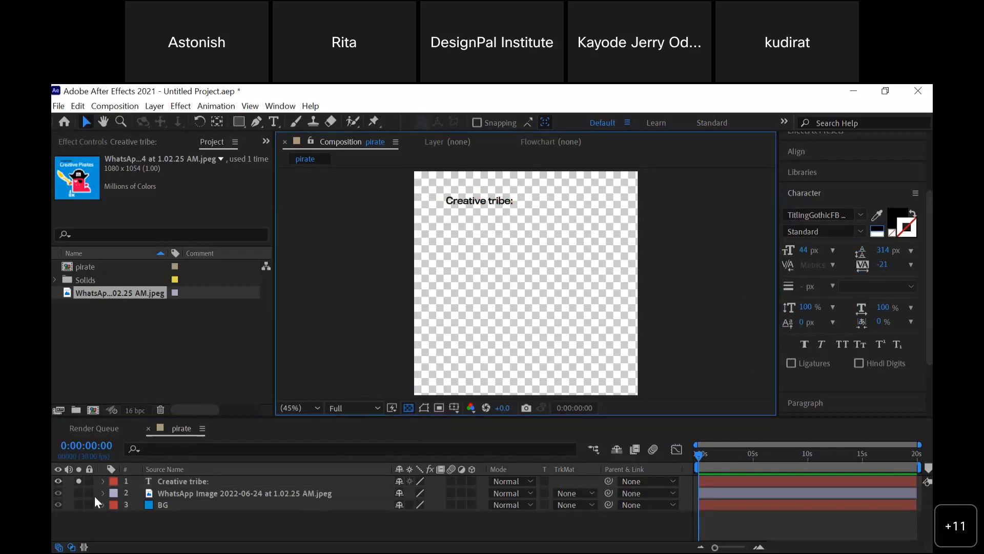
# - With the WhatsApp image layer also soloed, duplicate the Creative tribe: text and move the copy 100 px down onto the Creative Pirates line
pyautogui.click(77, 492)
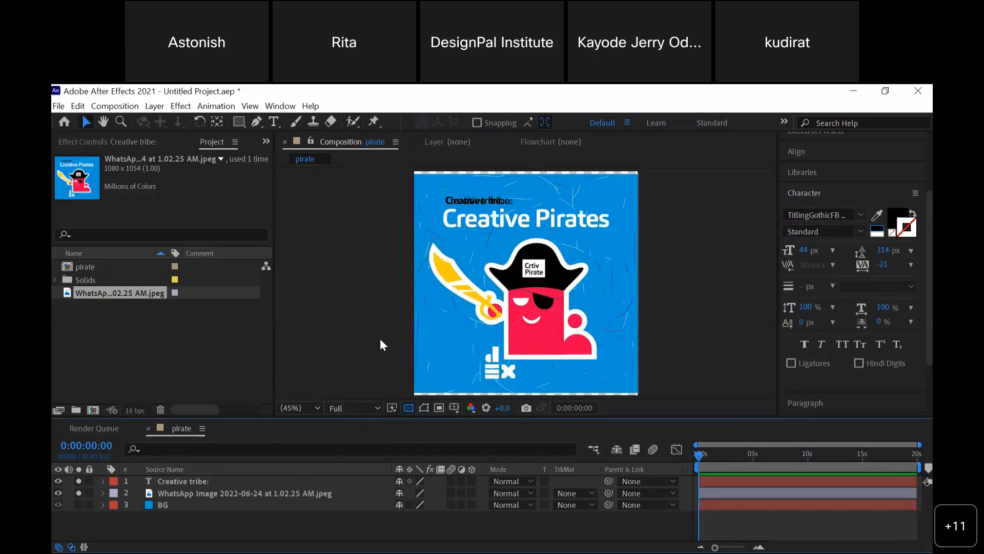
pyautogui.click(468, 203)
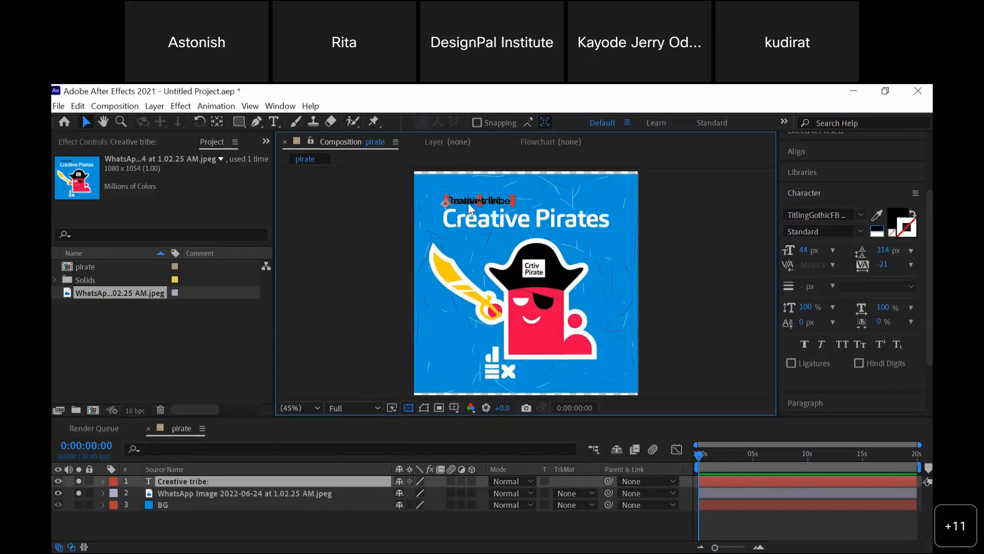
pyautogui.hotkey('ctrl', 'd')
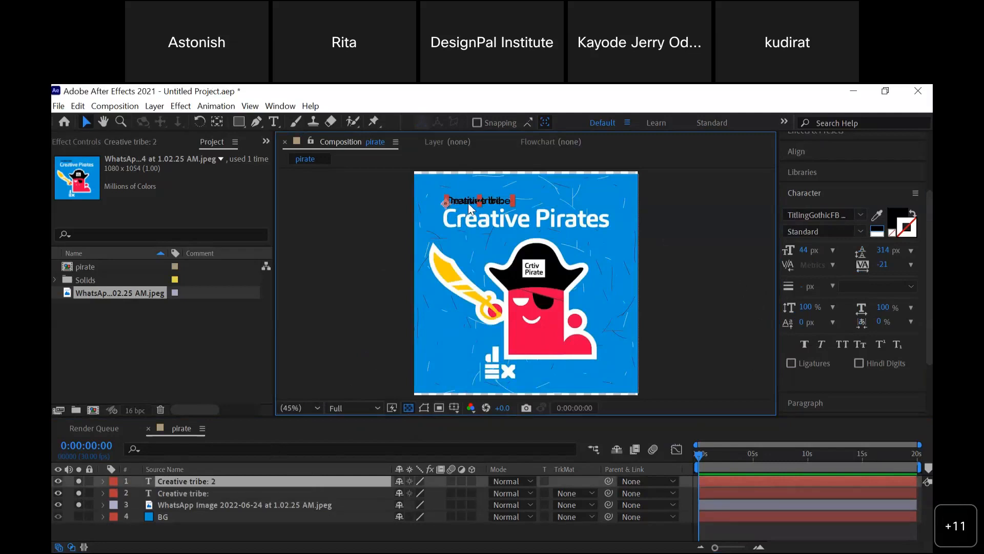
pyautogui.hotkey('shift', 'Down')
pyautogui.hotkey('shift', 'Down')
pyautogui.hotkey('shift', 'Down')
pyautogui.hotkey('shift', 'Down')
pyautogui.hotkey('shift', 'Down')
pyautogui.hotkey('shift', 'Down')
pyautogui.hotkey('shift', 'Down')
pyautogui.hotkey('shift', 'Down')
pyautogui.hotkey('shift', 'Down')
pyautogui.hotkey('shift', 'Down')
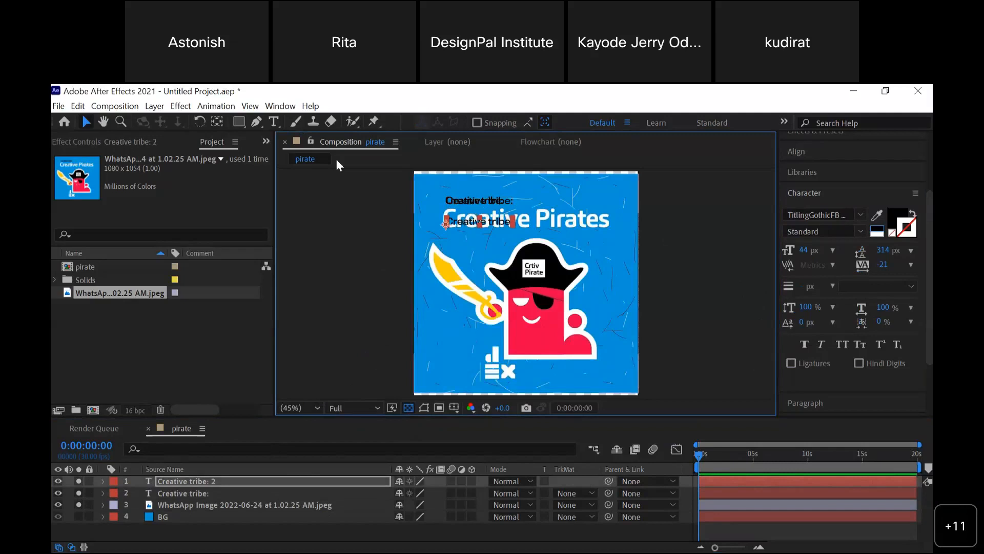
# - Change the duplicated text layer's wording to Creative Pirates and finish editing it
pyautogui.click(275, 123)
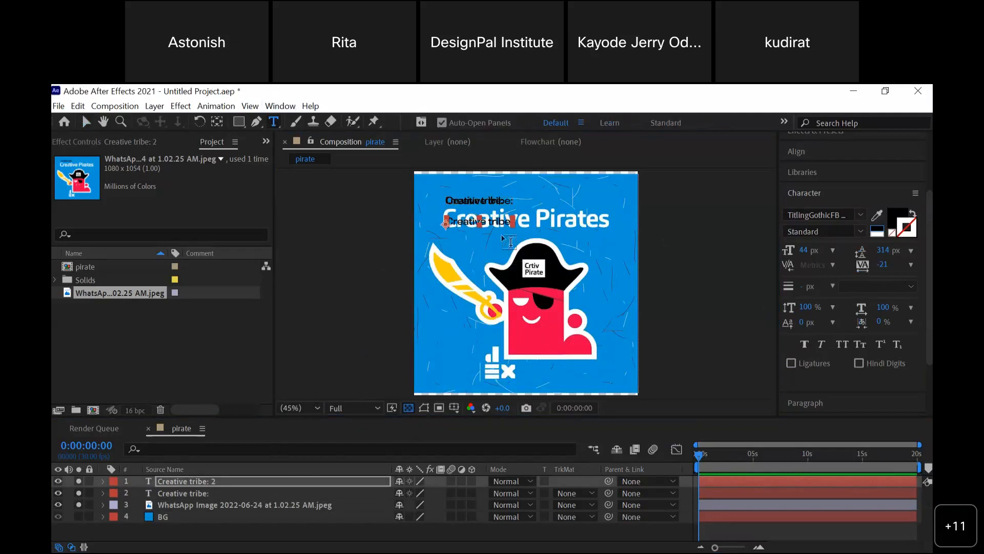
pyautogui.doubleClick(491, 221)
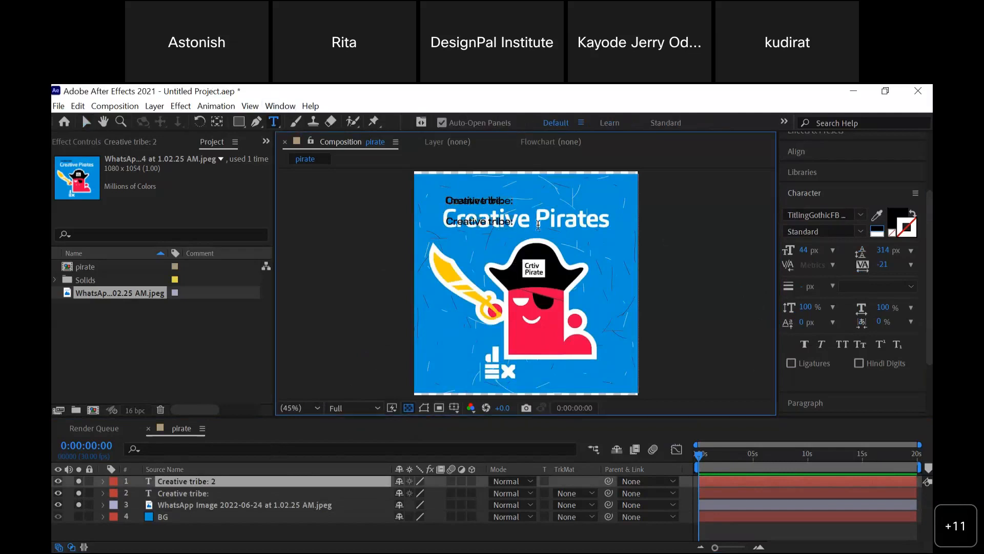
pyautogui.press('BackSpace')
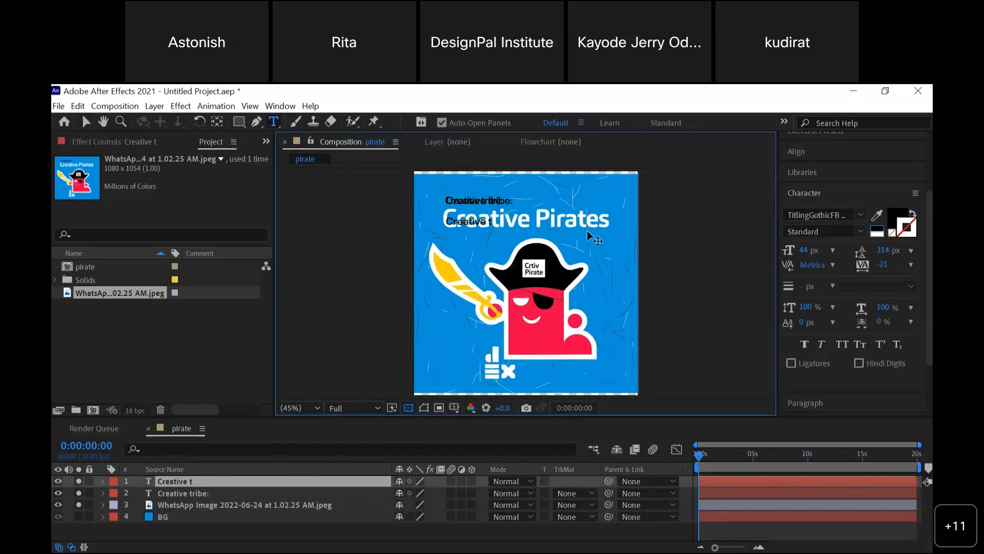
pyautogui.write('Pa')
pyautogui.press('BackSpace')
pyautogui.write('irat')
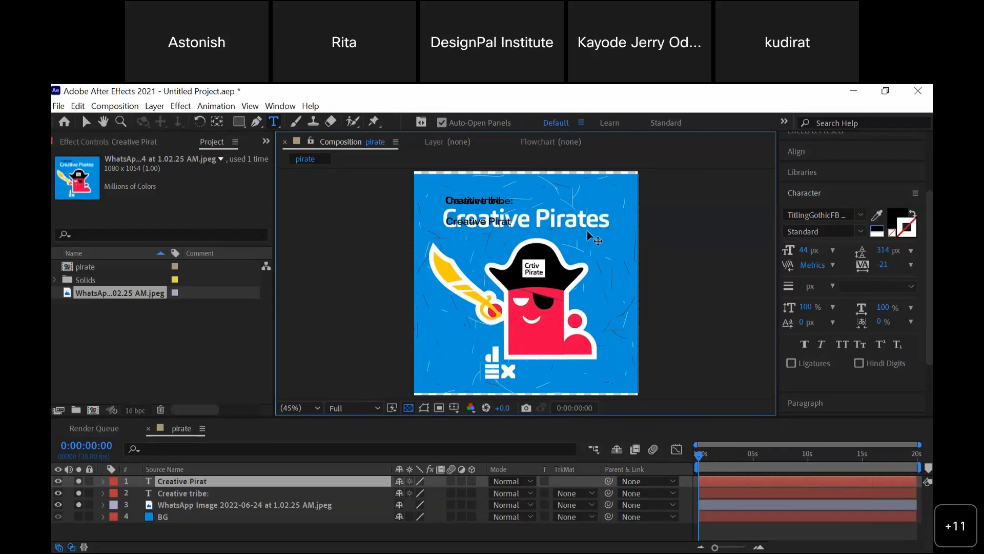
pyautogui.write('es')
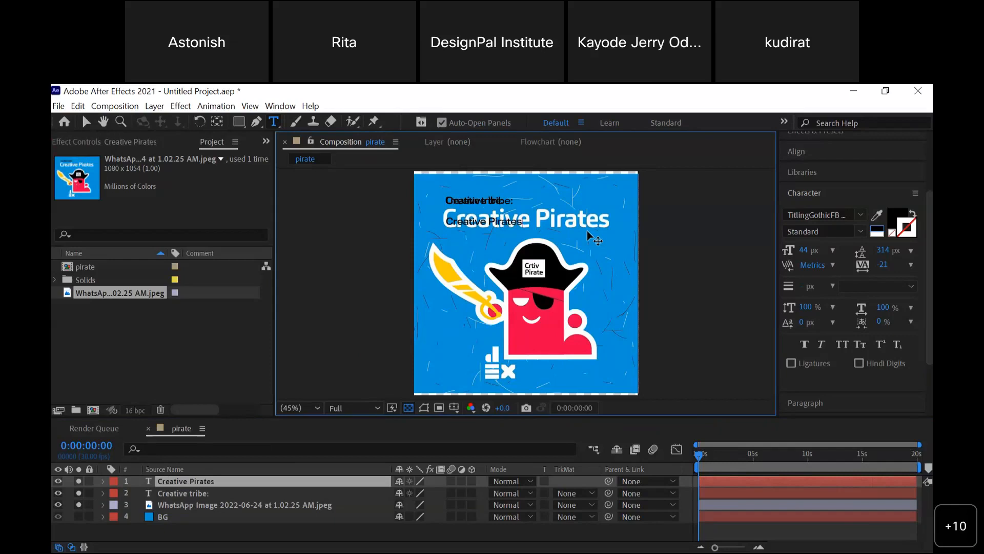
pyautogui.click(264, 503)
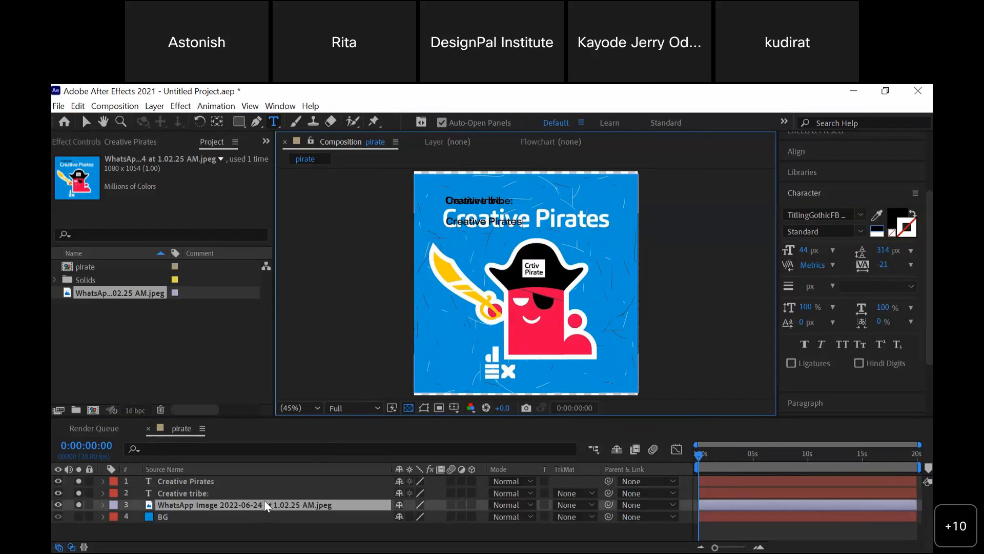
# - Set the Creative Pirates text's font size to 97 px and its tracking to -40
pyautogui.click(251, 485)
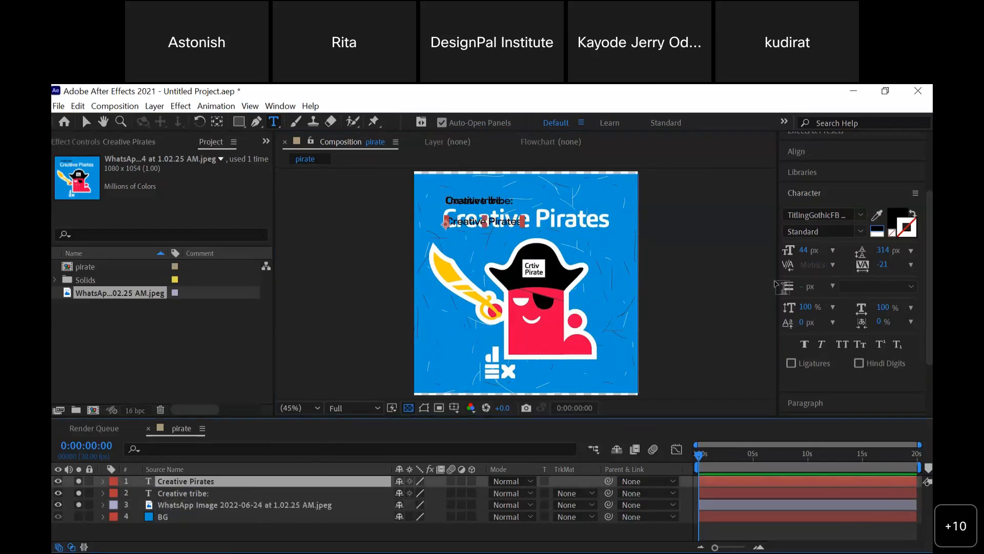
pyautogui.moveTo(805, 250); pyautogui.dragTo(834, 239)
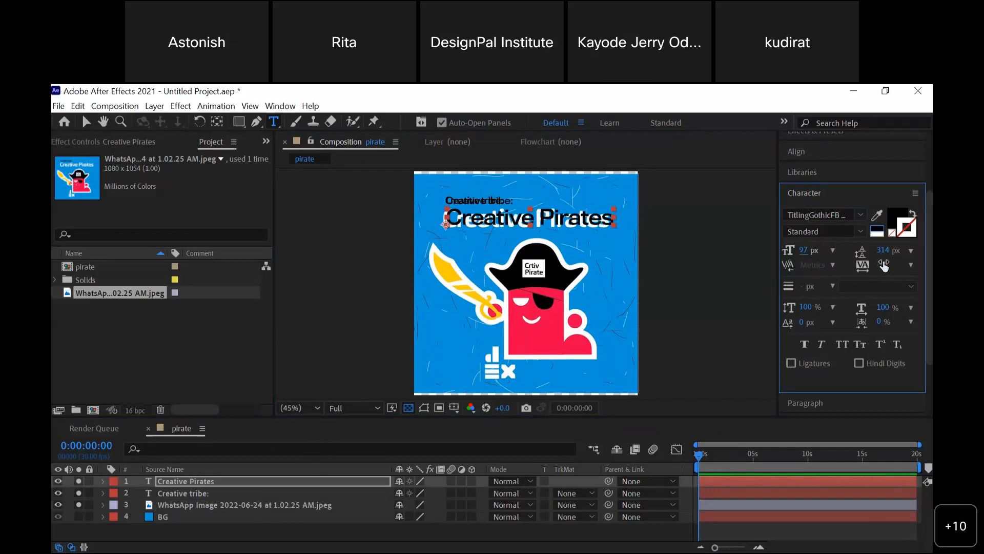
pyautogui.moveTo(884, 262); pyautogui.dragTo(874, 265)
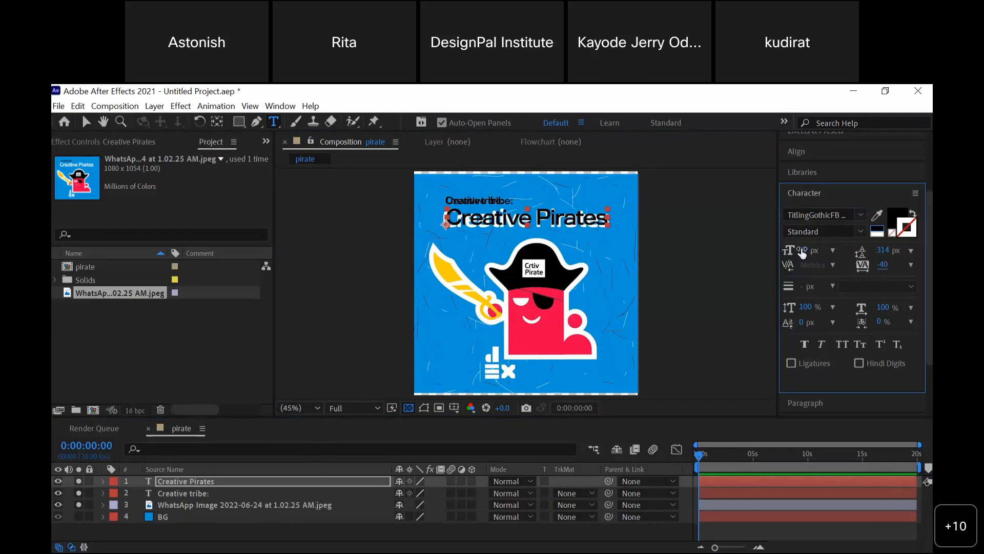
# - Set the Creative Pirates text's font style to Bold and its size to 79 px, leaving the layer deselected
pyautogui.click(859, 232)
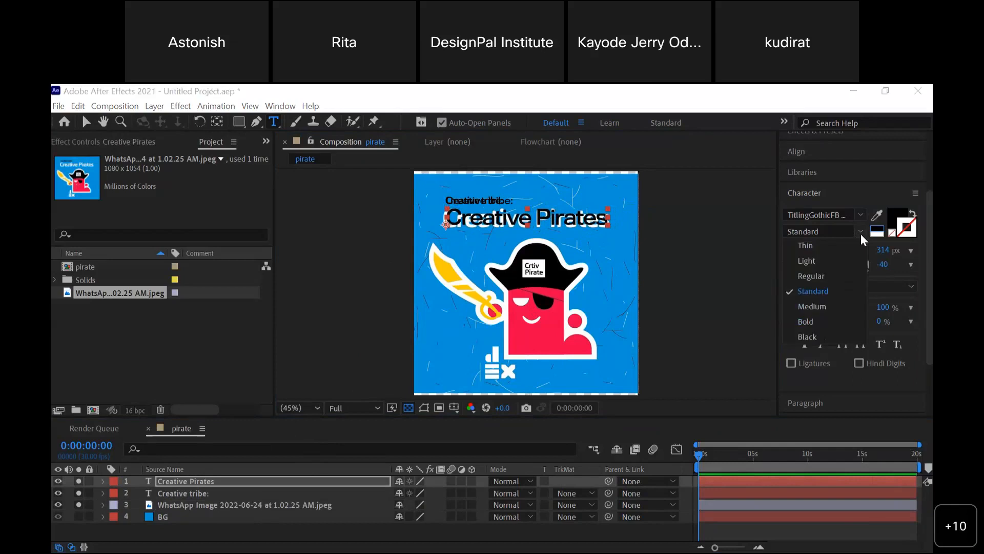
pyautogui.click(844, 318)
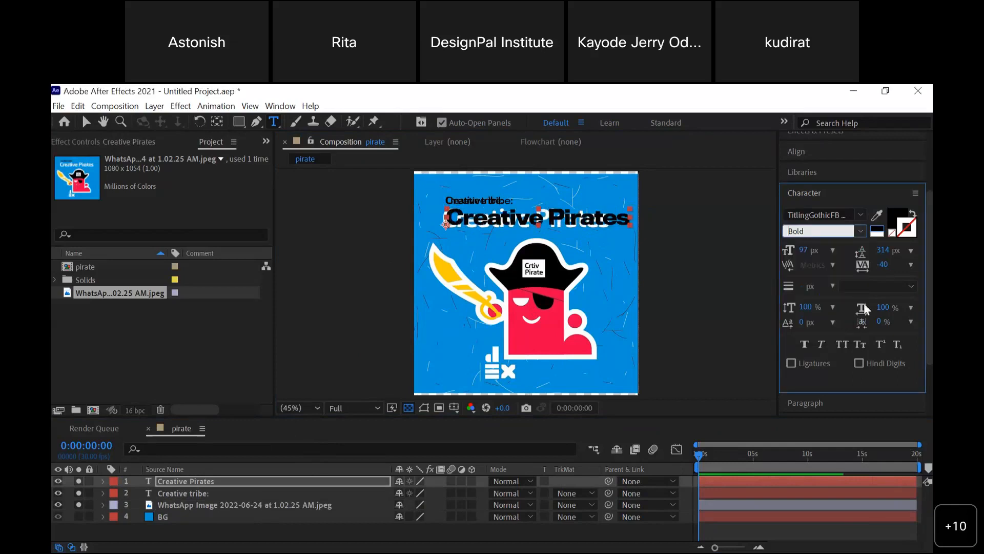
pyautogui.moveTo(803, 250); pyautogui.dragTo(791, 250)
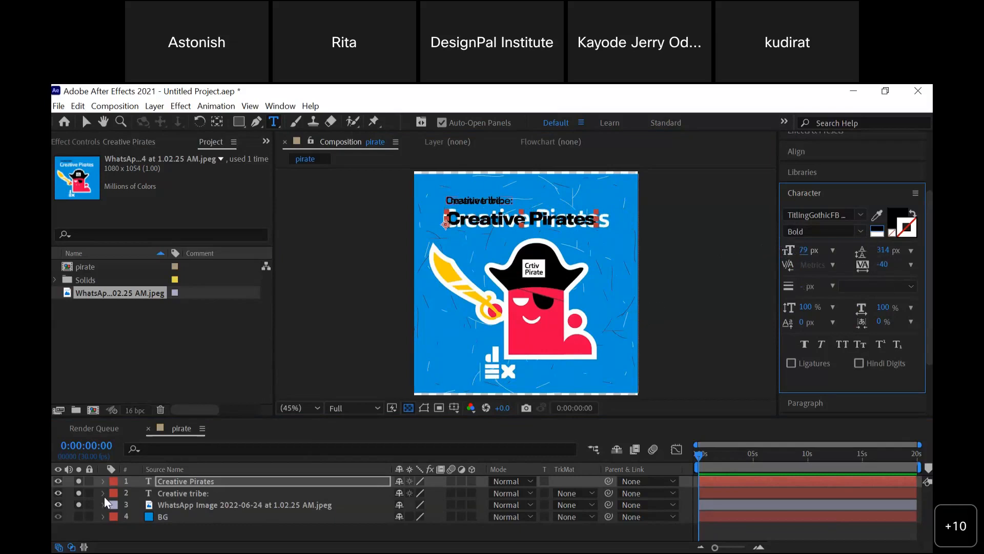
pyautogui.click(211, 537)
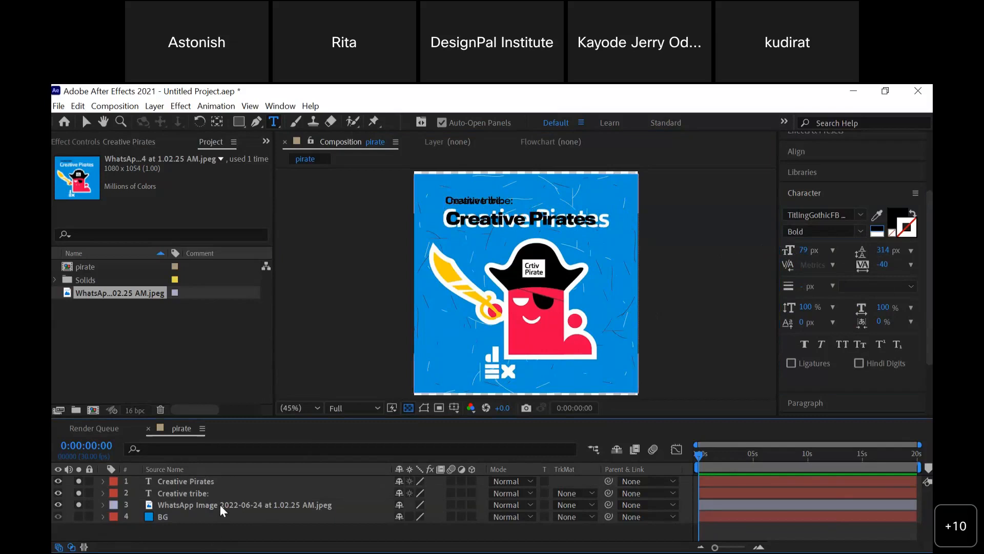
# - Switch to Illustrator and bring the hangout PH.ai document to the front
pyautogui.click(202, 493)
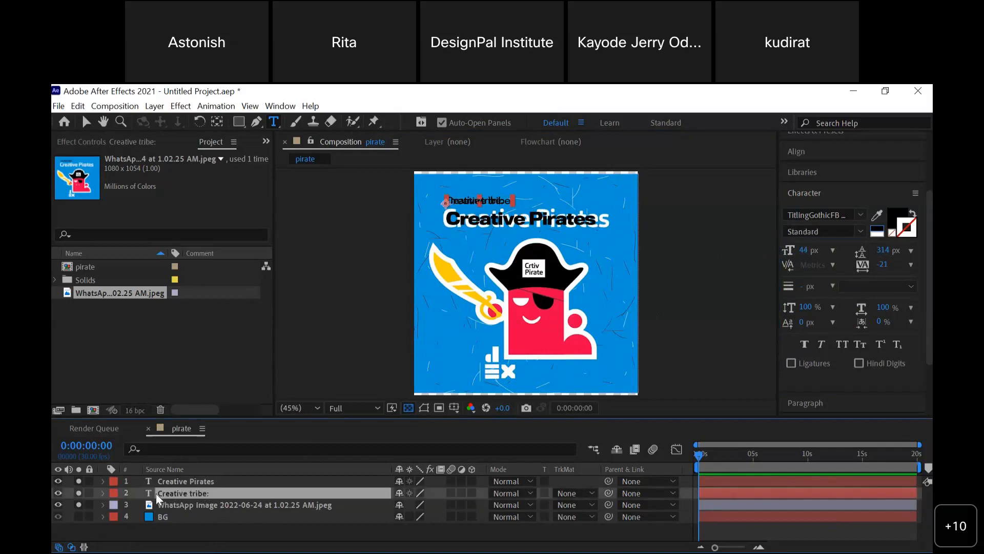
pyautogui.hotkey('alt', 'Tab')
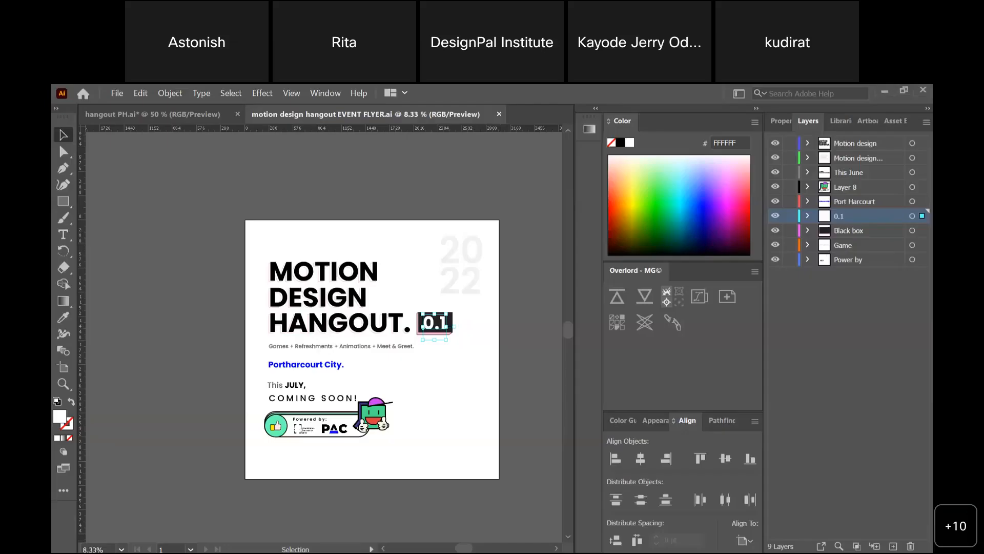
pyautogui.hotkey('alt', 'Tab')
pyautogui.hotkey('alt', 'Tab')
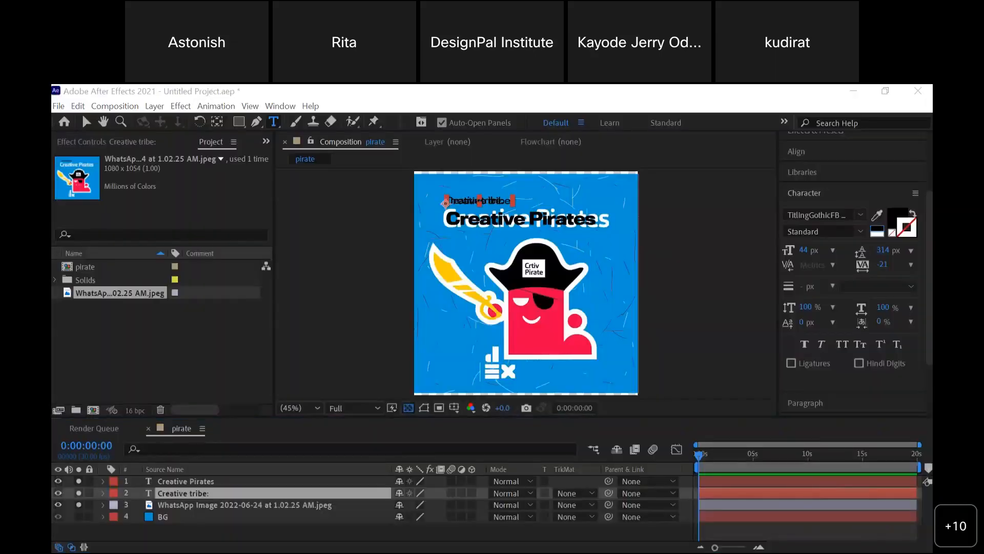
pyautogui.hotkey('alt', 'Tab')
pyautogui.click(169, 118)
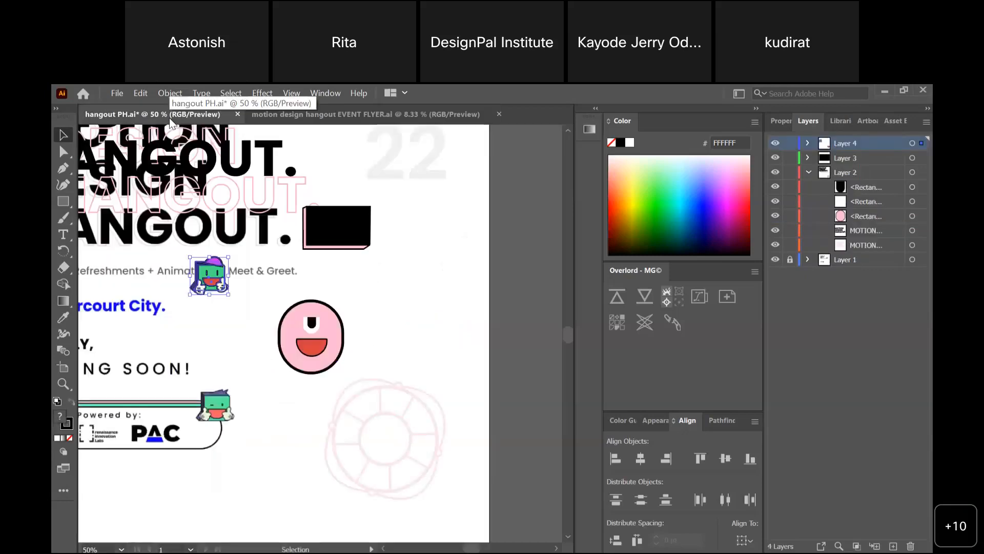
pyautogui.hotkey('ctrl', '-')
pyautogui.hotkey('ctrl', '-')
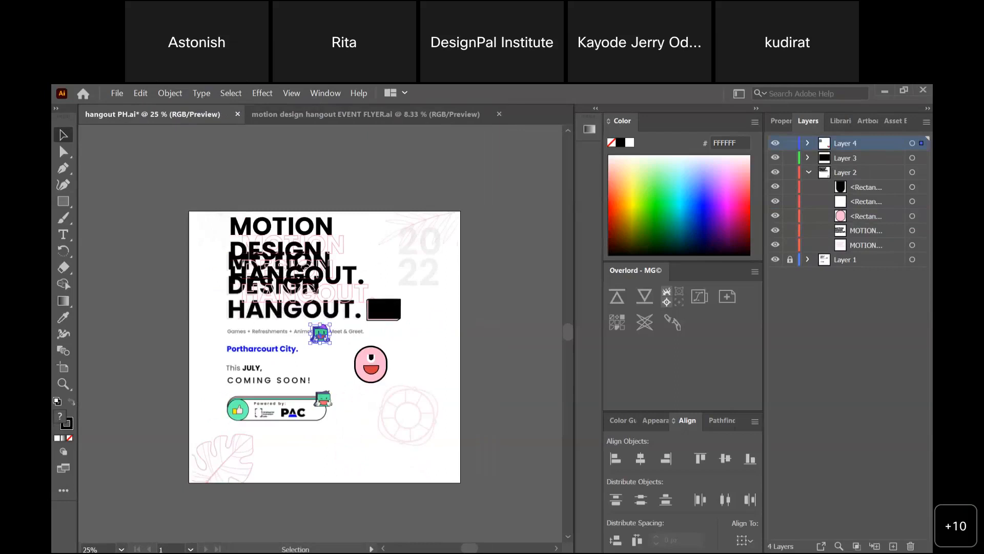
# - Place the Creative Pirates WhatsApp image (2022-06-24 at 1.02.25 AM) from the Downloads folder into the document and move it to cover the artboard, then deselect it
pyautogui.hotkey('alt', 'Tab')
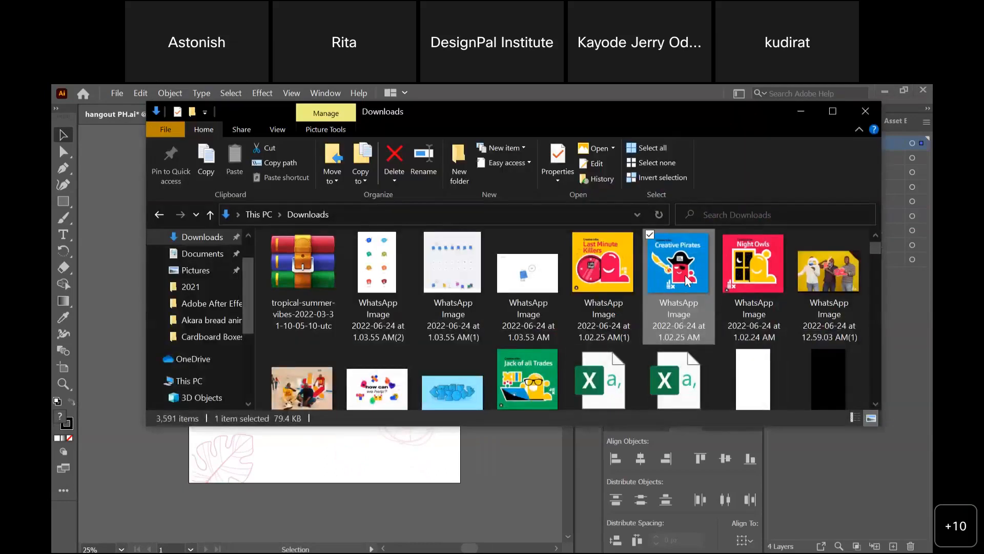
pyautogui.moveTo(379, 464); pyautogui.dragTo(385, 440)
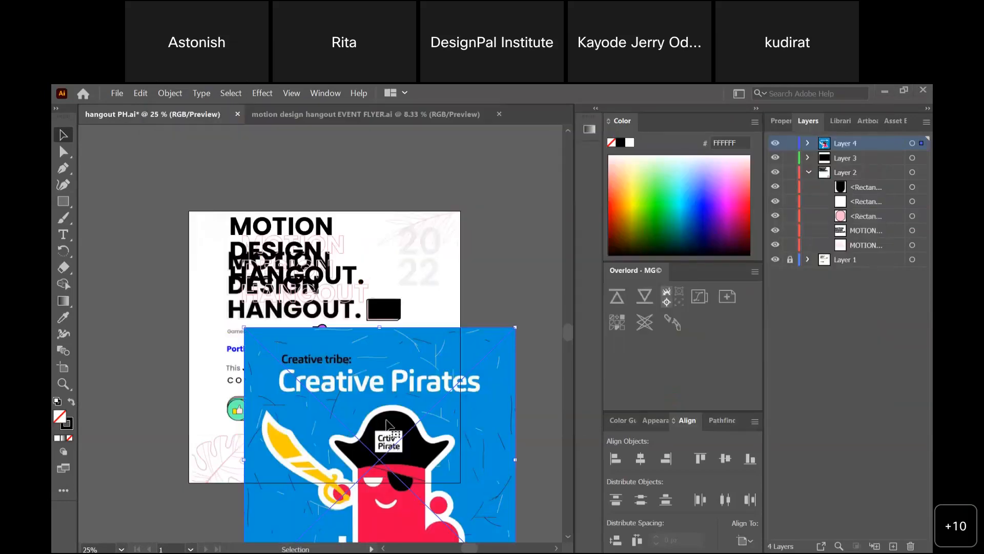
pyautogui.moveTo(377, 333); pyautogui.dragTo(333, 261)
pyautogui.click(506, 332)
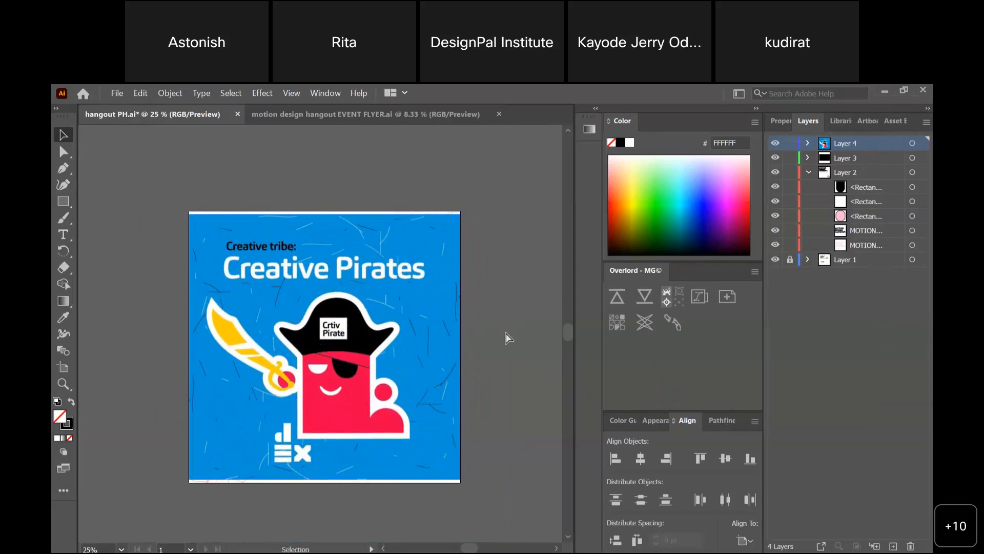
# - Draw a rectangle over the pirate's red body, extending up behind the hat, and fully round its upper corners
pyautogui.hotkey('ctrl', '=')
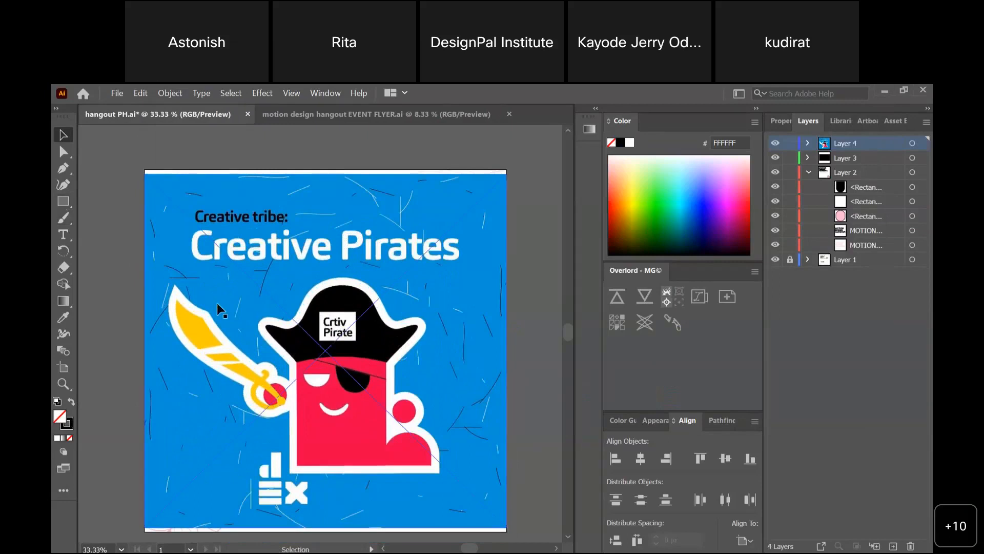
pyautogui.press('m')
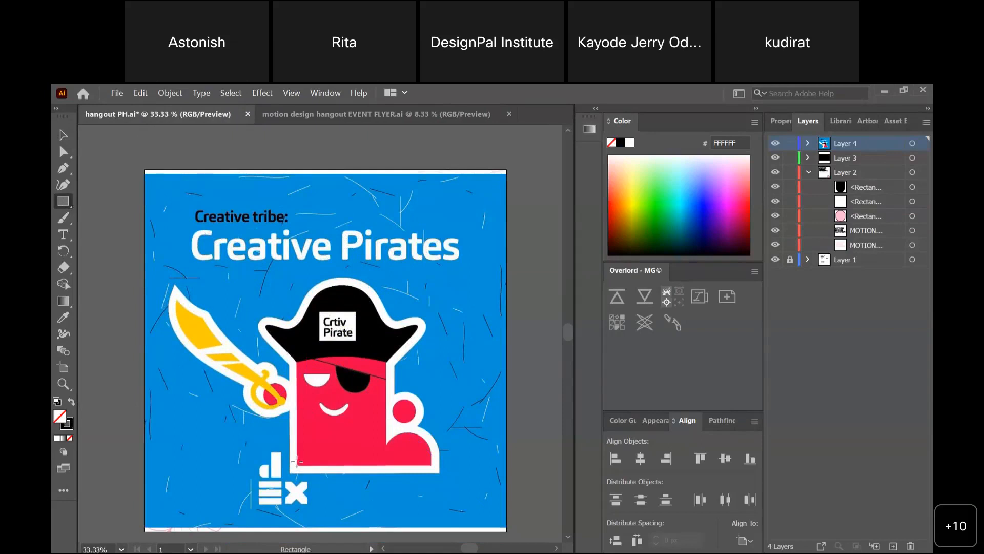
pyautogui.moveTo(297, 460)
pyautogui.mouseDown()
pyautogui.moveTo(382, 448)
pyautogui.moveTo(387, 304)
pyautogui.mouseUp()
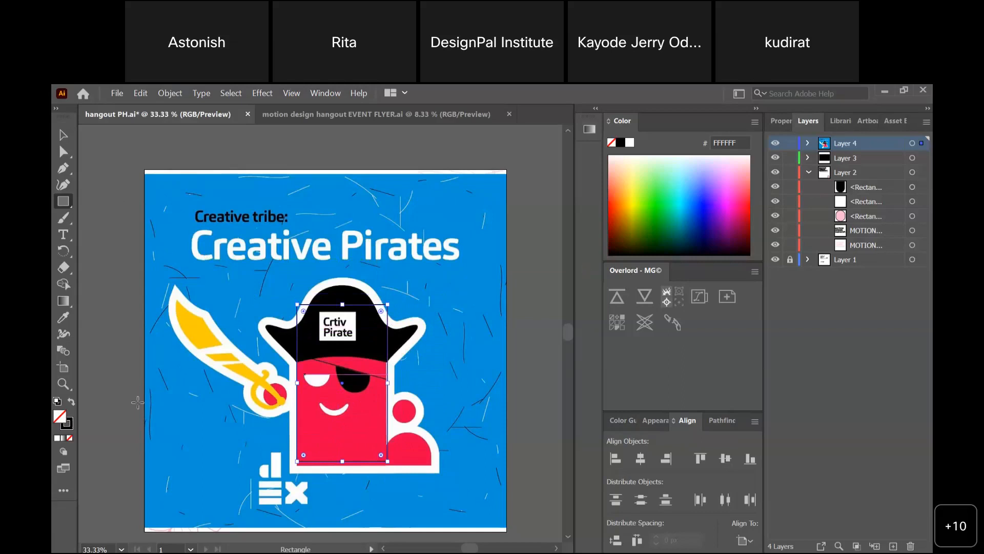
pyautogui.click(66, 153)
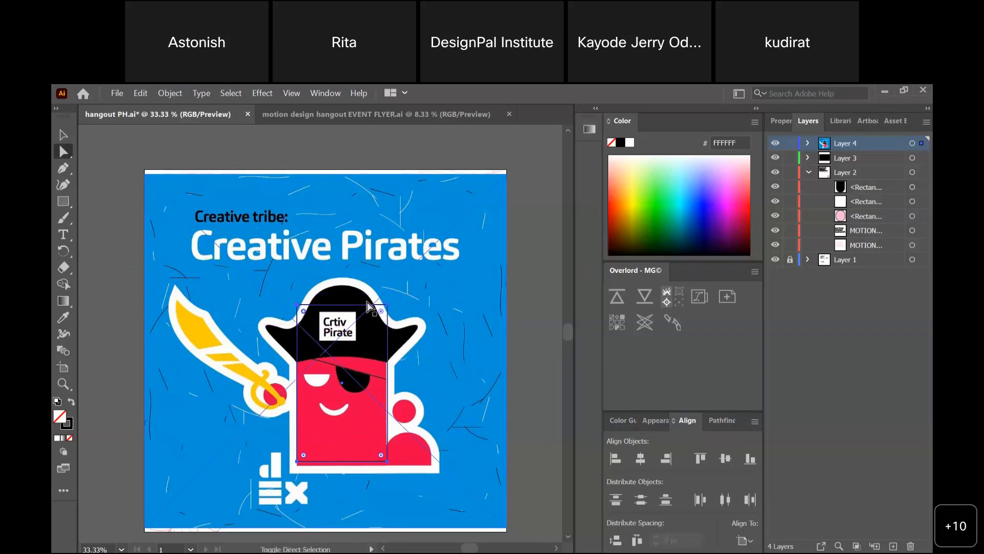
pyautogui.moveTo(384, 315); pyautogui.dragTo(359, 408)
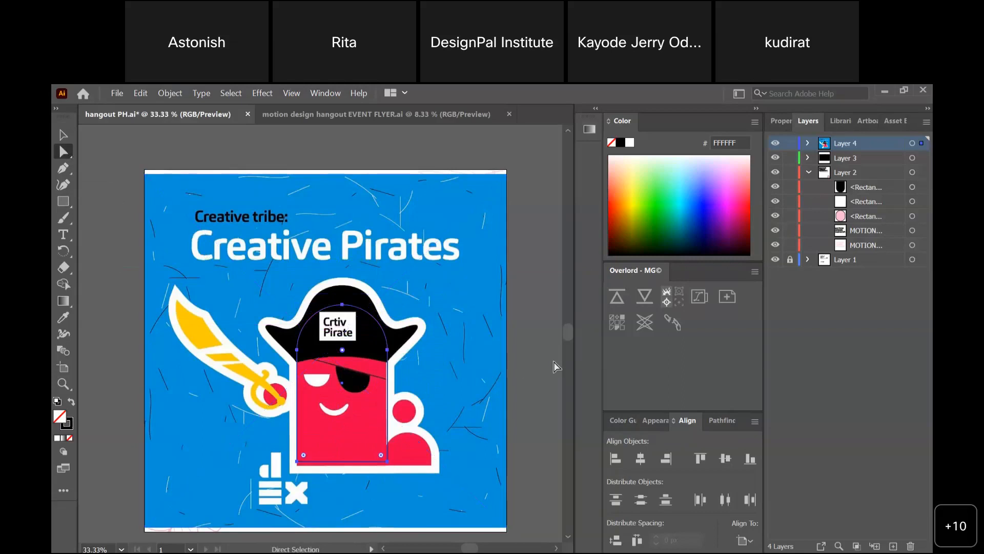
pyautogui.click(524, 381)
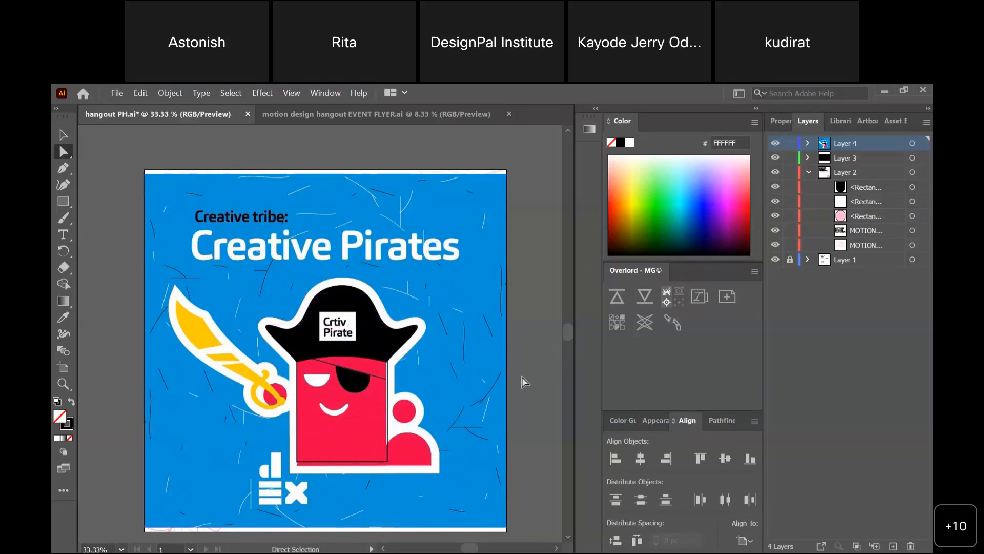
# - Start tracing the black hat with the Pen tool, following its curved lower edge and continuing to the brim's right tip
pyautogui.click(385, 382)
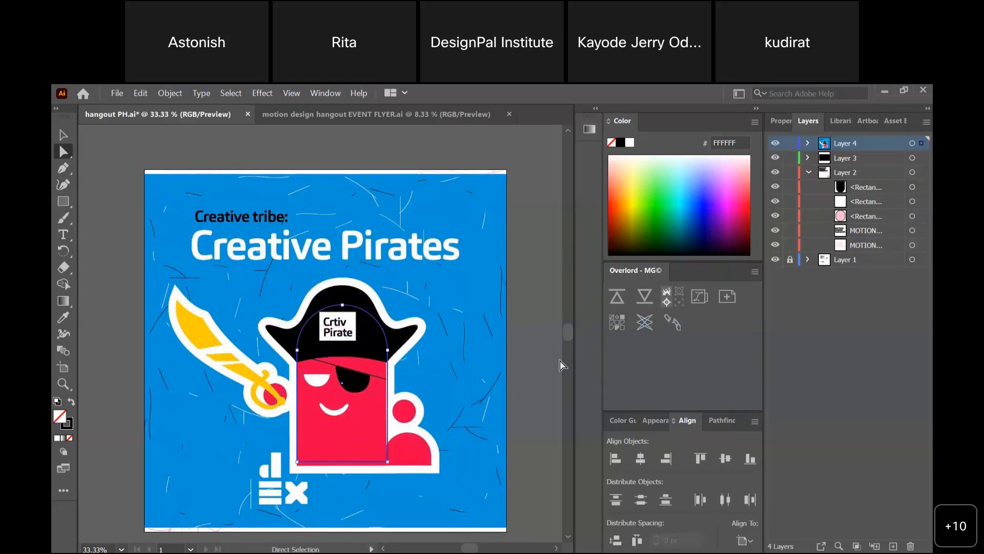
pyautogui.click(67, 172)
pyautogui.click(290, 366)
pyautogui.hotkey('ctrl', 'z')
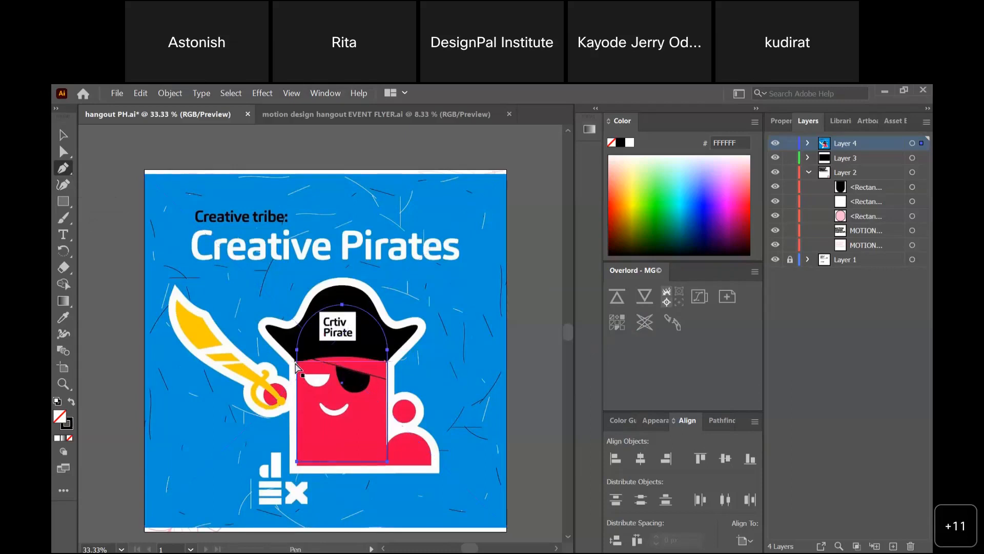
pyautogui.hotkey('ctrl', '=')
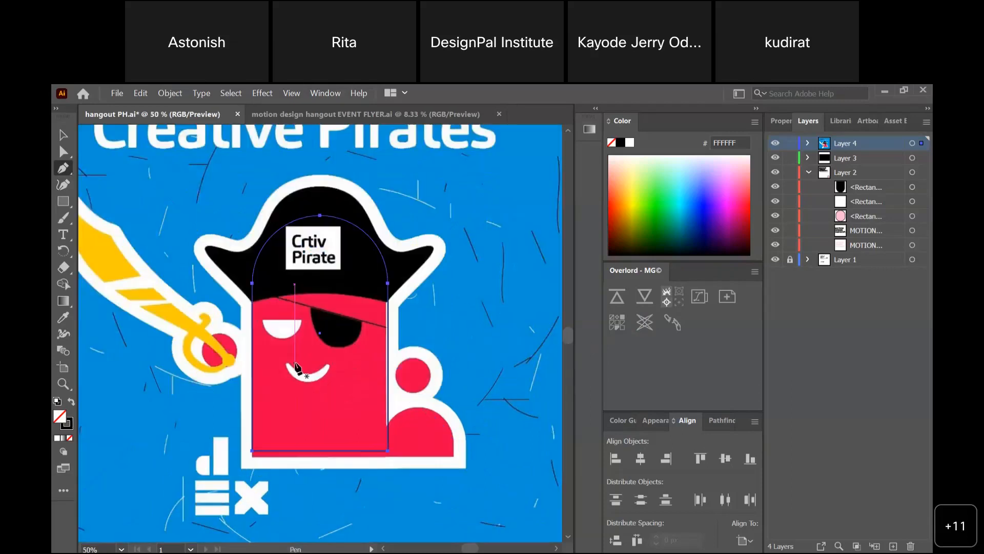
pyautogui.click(248, 301)
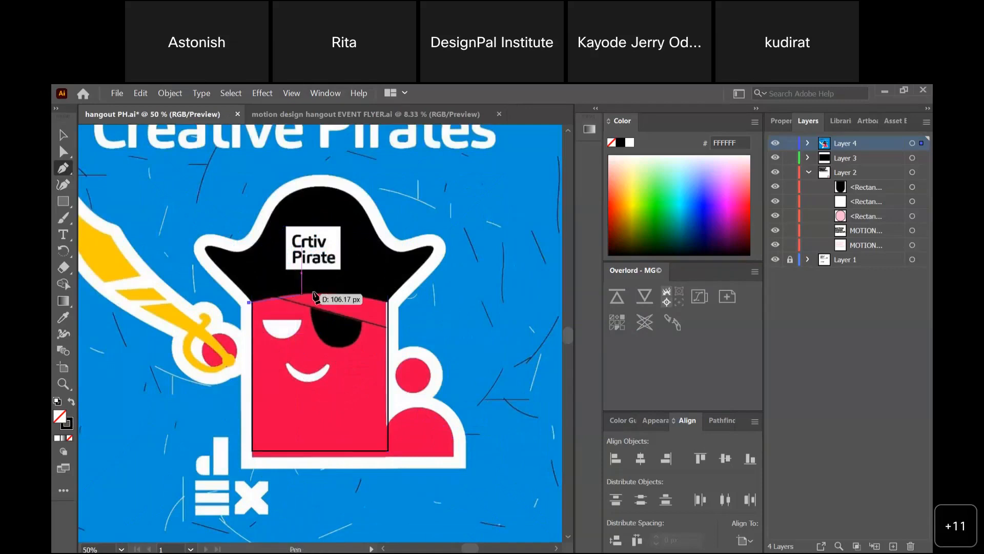
pyautogui.moveTo(318, 295); pyautogui.dragTo(355, 298)
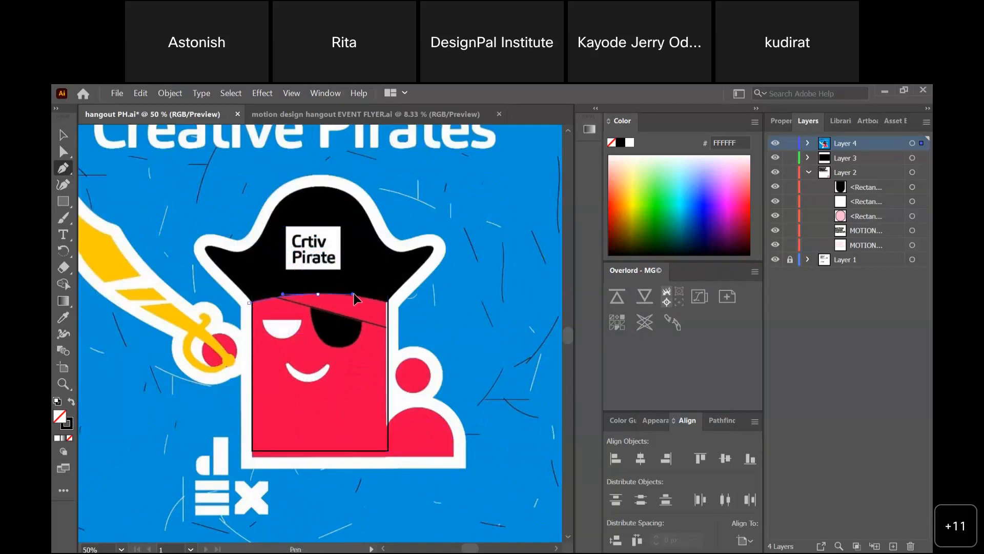
pyautogui.click(389, 303)
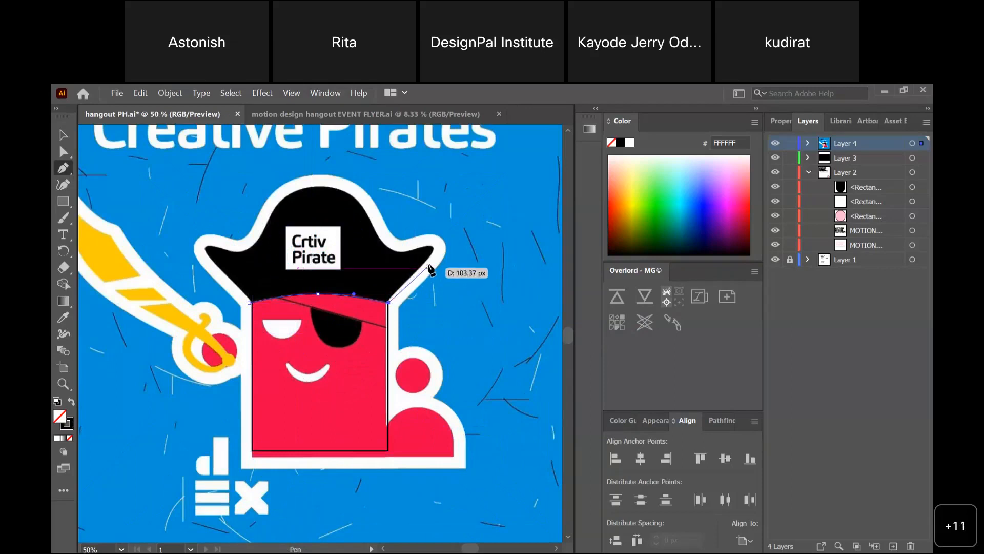
pyautogui.click(433, 249)
pyautogui.moveTo(433, 250)
pyautogui.mouseDown()
pyautogui.moveTo(429, 240)
pyautogui.moveTo(416, 249)
pyautogui.mouseUp()
pyautogui.hotkey('ctrl', 'z')
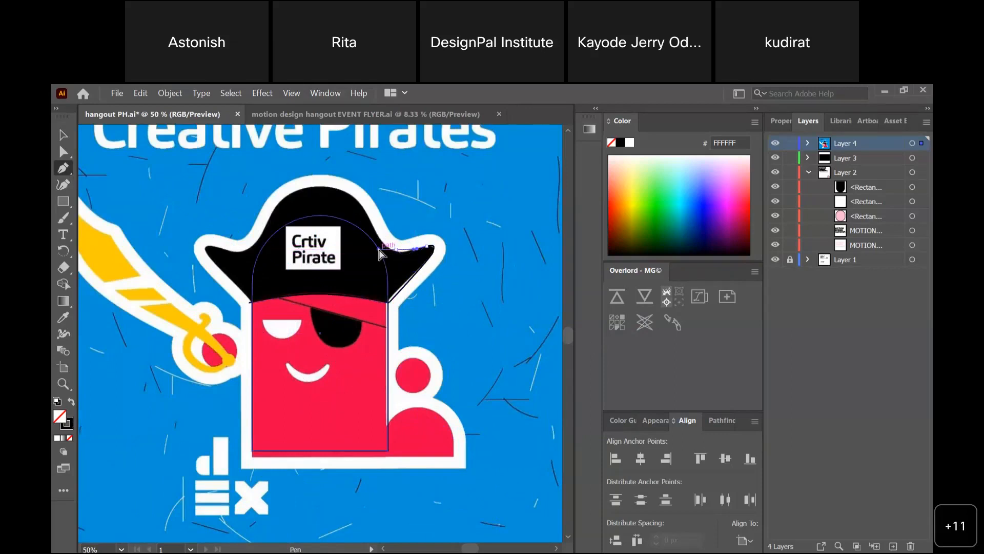
# - Try to trace the hat from the brim's right dip over the crown, and undo those anchor points
pyautogui.moveTo(391, 250); pyautogui.dragTo(384, 245)
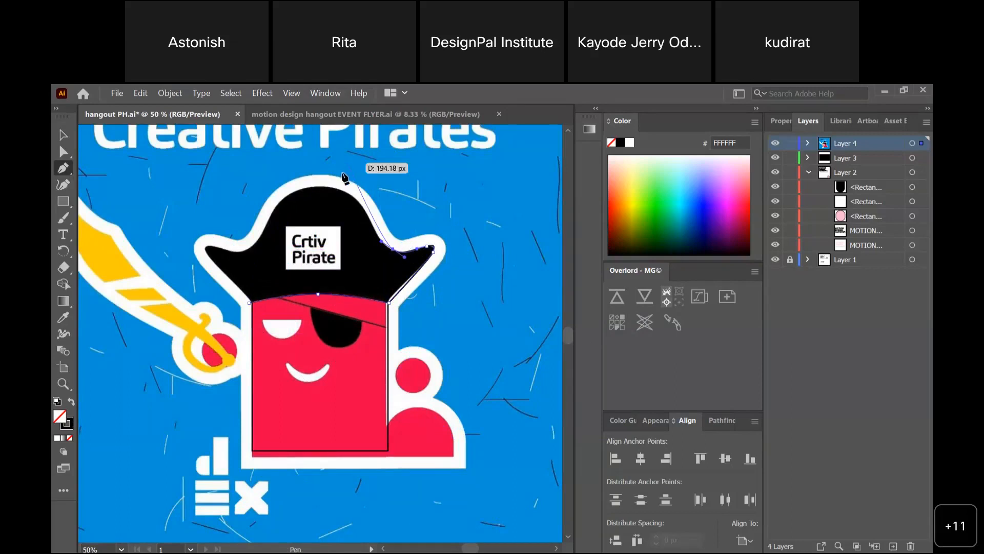
pyautogui.moveTo(334, 187); pyautogui.dragTo(312, 179)
pyautogui.hotkey('ctrl', 'z')
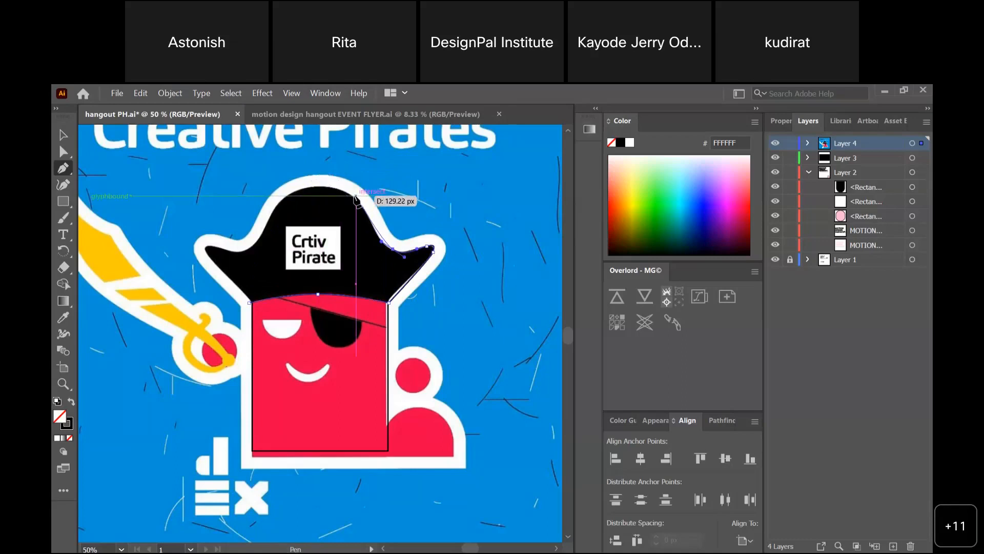
pyautogui.moveTo(326, 187); pyautogui.dragTo(275, 207)
pyautogui.hotkey('ctrl', 'z')
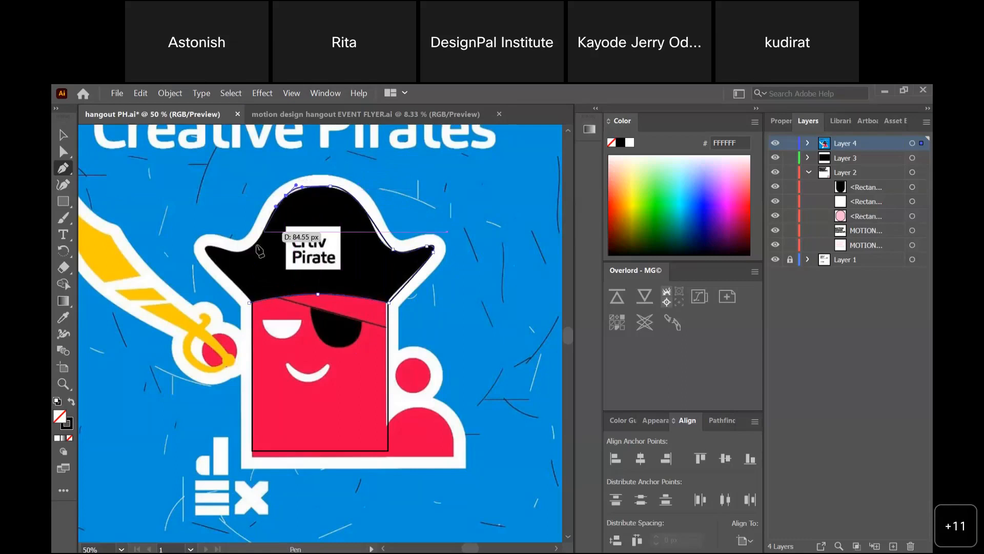
pyautogui.moveTo(258, 243); pyautogui.dragTo(247, 250)
pyautogui.hotkey('ctrl', 'z')
pyautogui.hotkey('ctrl', 'z')
pyautogui.hotkey('ctrl', 'z')
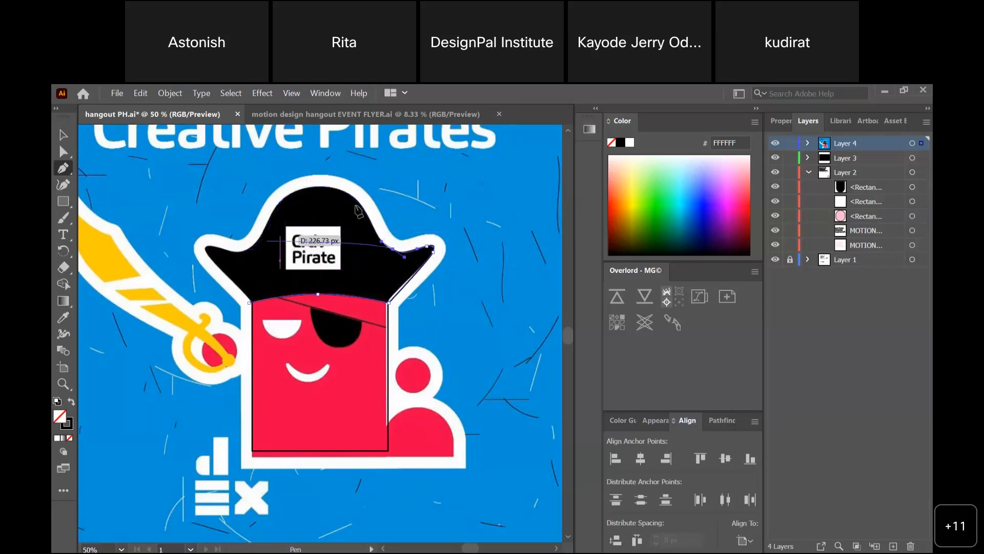
pyautogui.press('ctrl')
pyautogui.hotkey('ctrl', 'z')
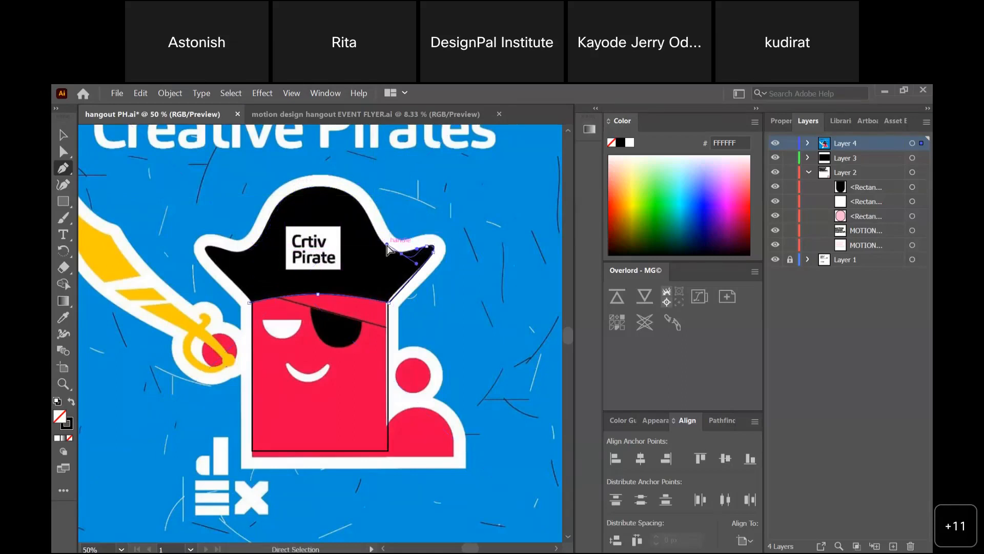
# - Trace the hat's crown from the brim's right dip round to its left tip and close the path at the starting point
pyautogui.moveTo(393, 251); pyautogui.dragTo(206, 249)
pyautogui.click(322, 187)
pyautogui.hotkey('ctrl', 'z')
pyautogui.moveTo(210, 245); pyautogui.dragTo(209, 246)
pyautogui.hotkey('ctrl', 'z')
pyautogui.click(208, 246)
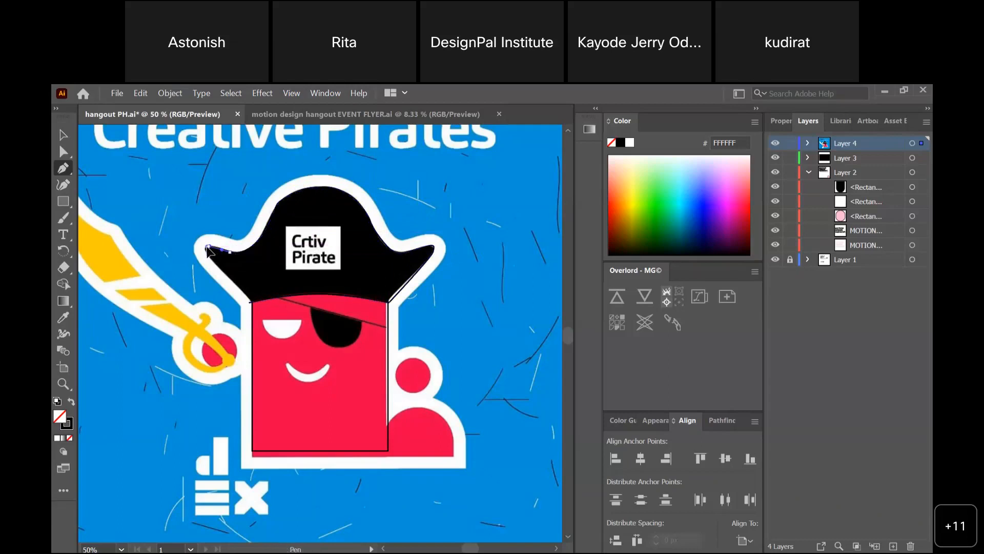
pyautogui.moveTo(206, 249); pyautogui.dragTo(206, 249)
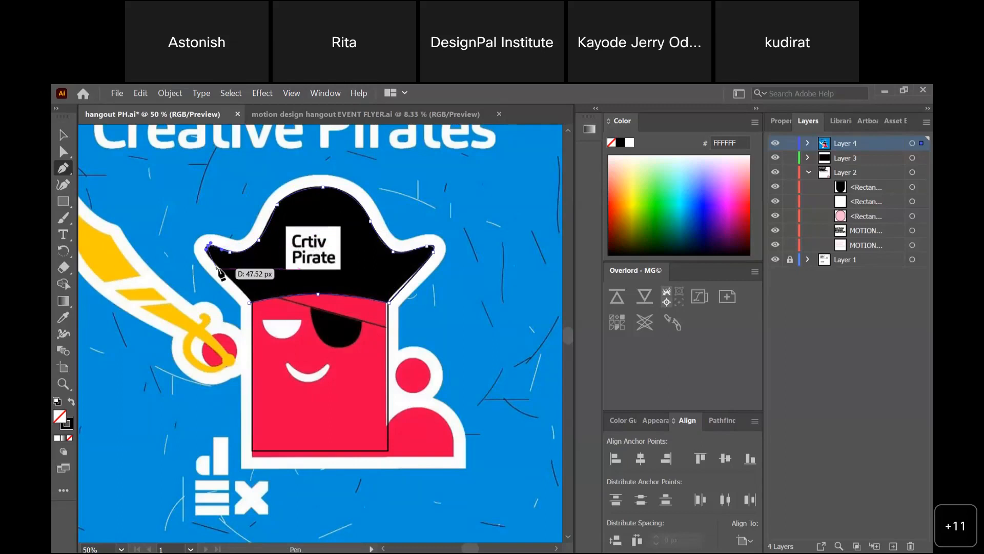
pyautogui.click(220, 268)
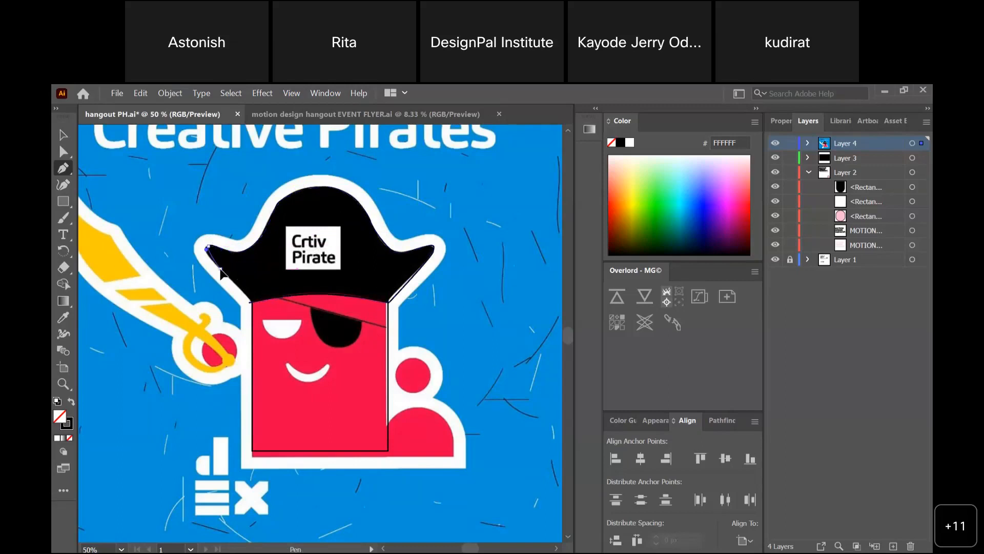
pyautogui.click(249, 302)
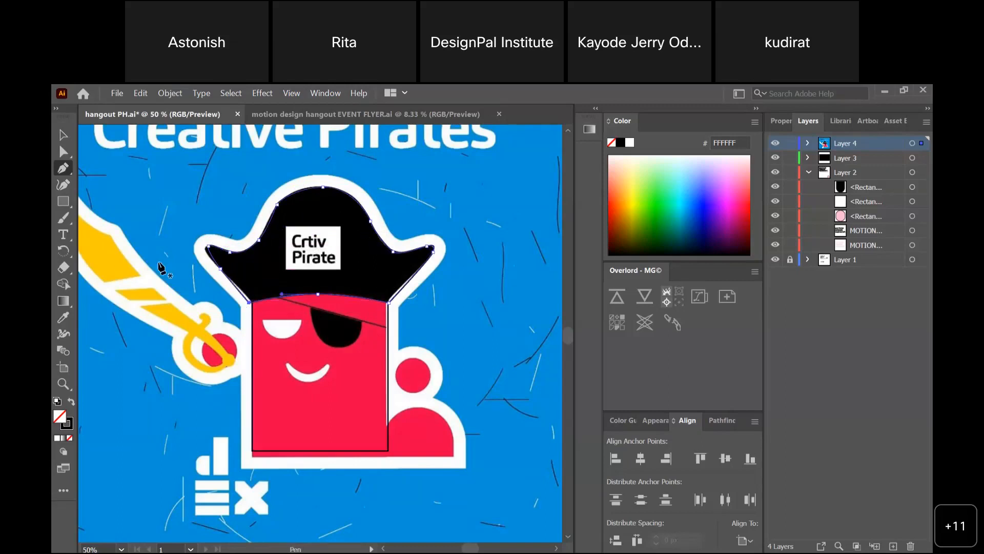
# - Fill the traced hat shape with the black sampled from the image's hat
pyautogui.click(62, 139)
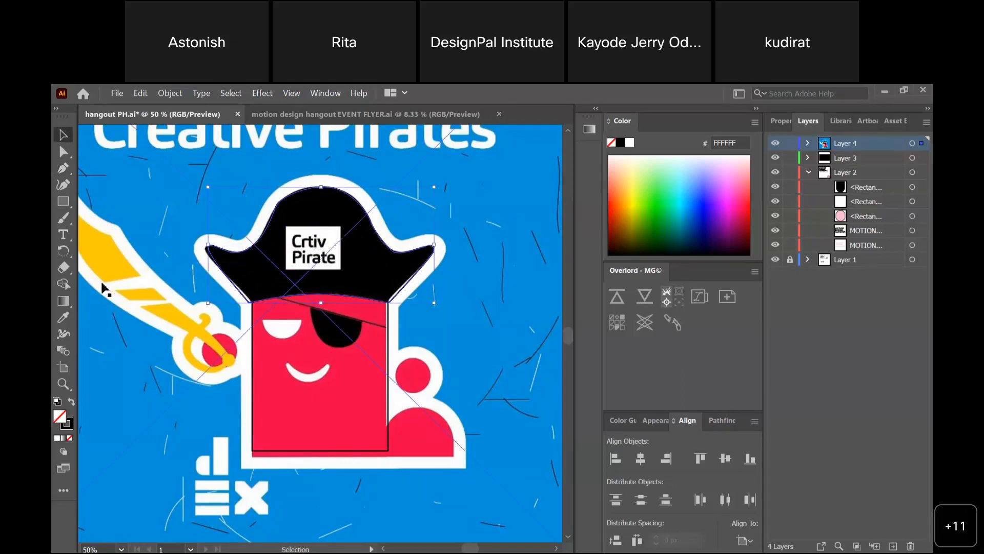
pyautogui.click(64, 317)
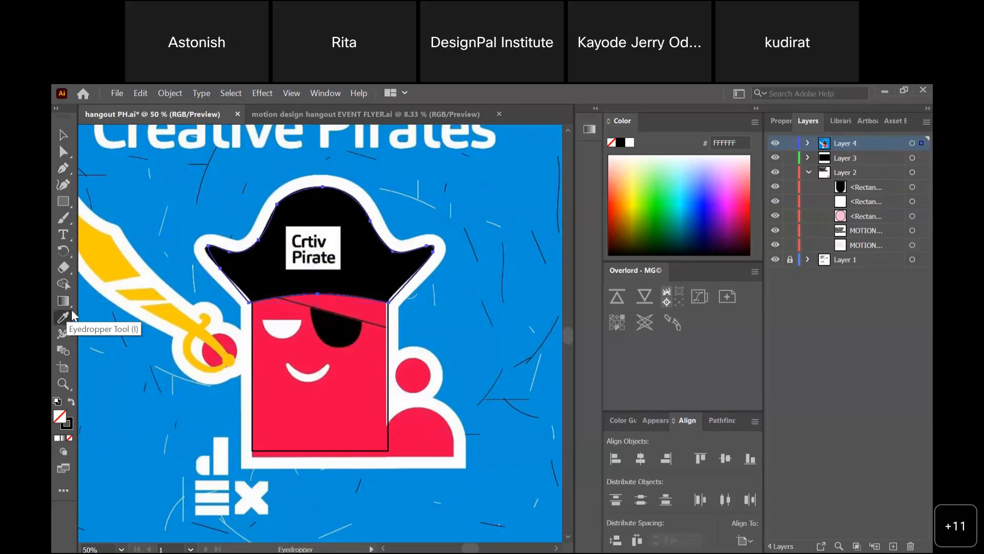
pyautogui.click(248, 252)
# - Fill the rounded body shape with the red sampled from the image's pirate body
pyautogui.click(64, 135)
pyautogui.click(251, 331)
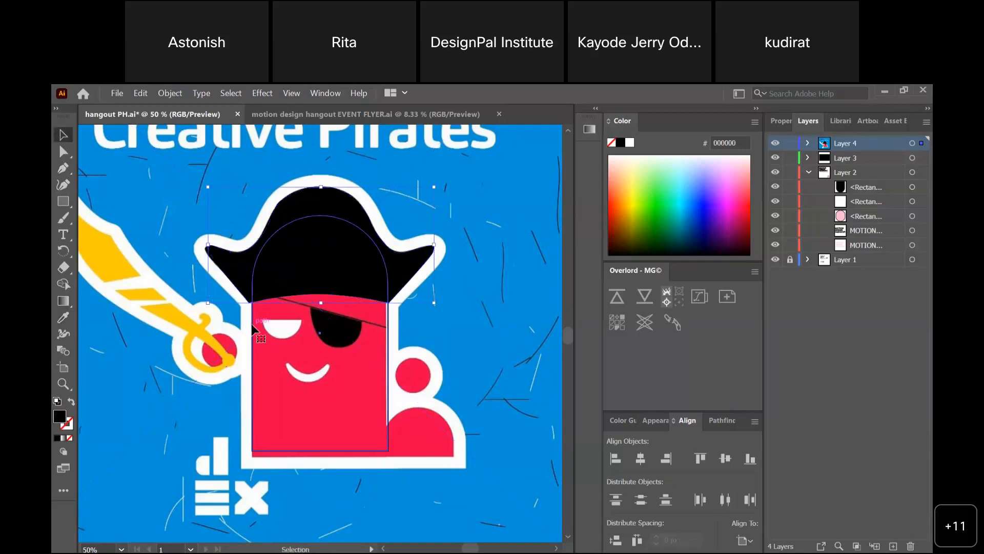
pyautogui.click(64, 317)
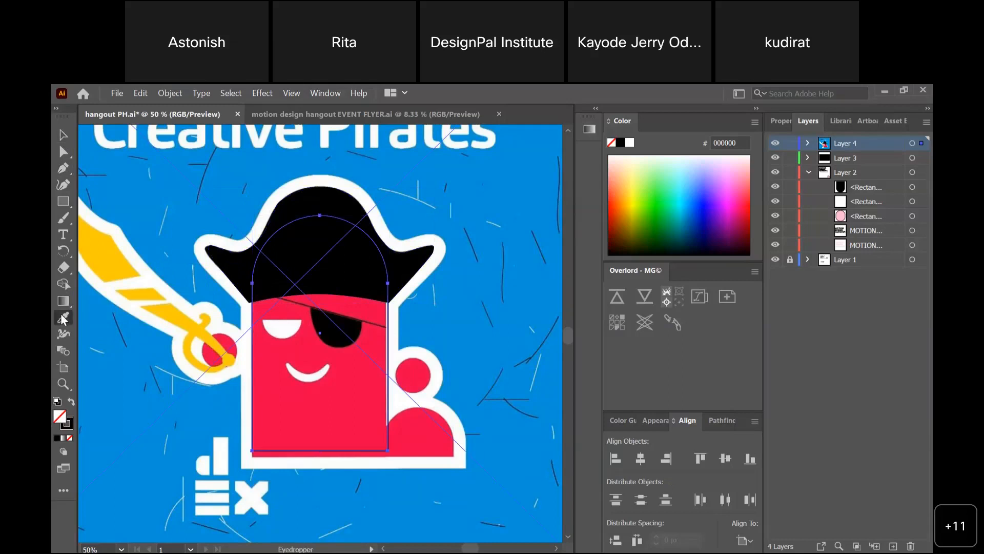
pyautogui.click(271, 395)
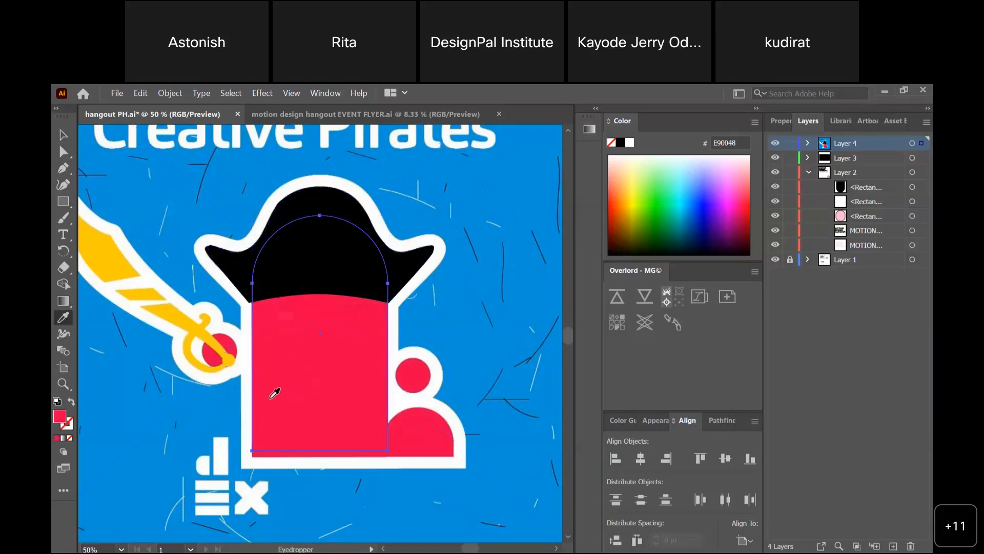
# - Hide the red rounded body shape in Layer 4 to reveal the face in the reference image
pyautogui.click(63, 135)
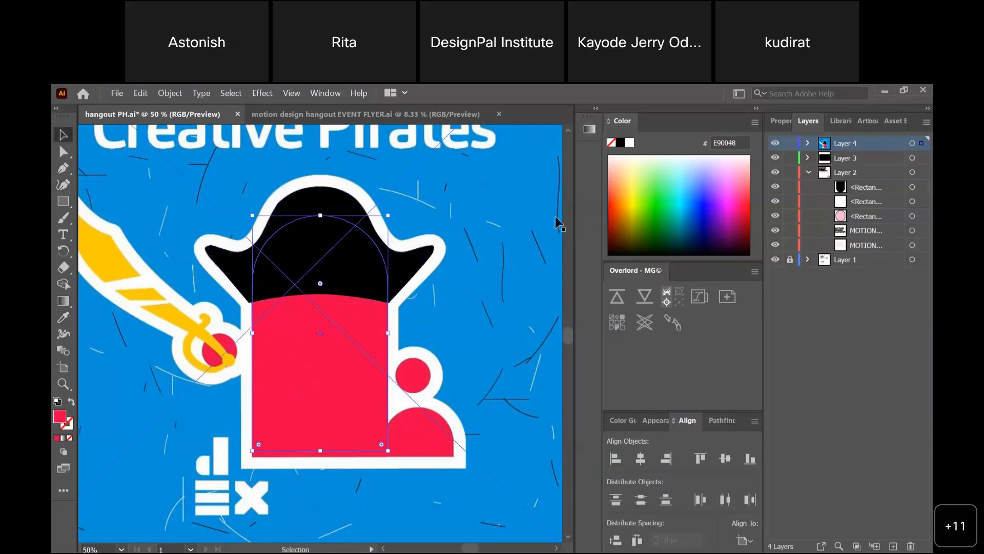
pyautogui.click(775, 143)
pyautogui.click(774, 143)
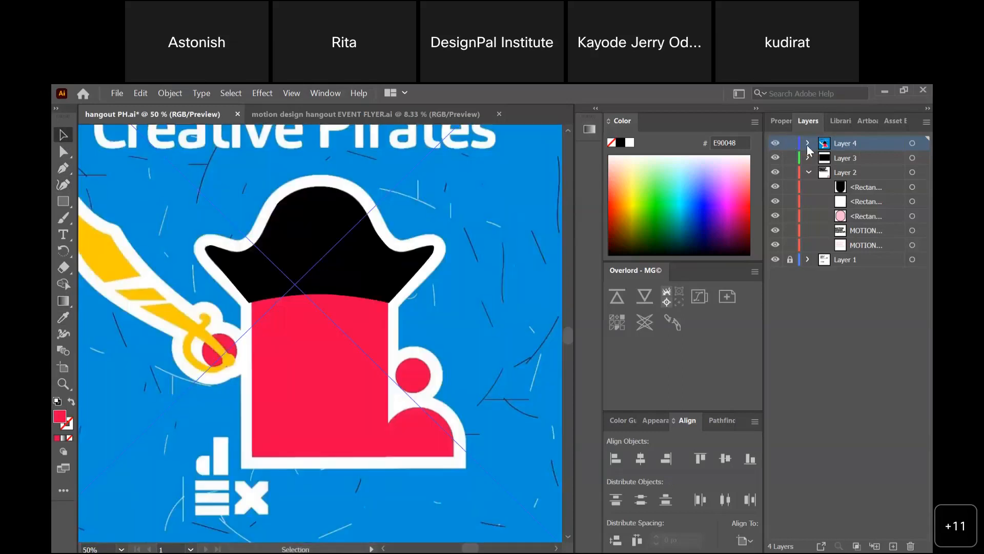
pyautogui.click(808, 143)
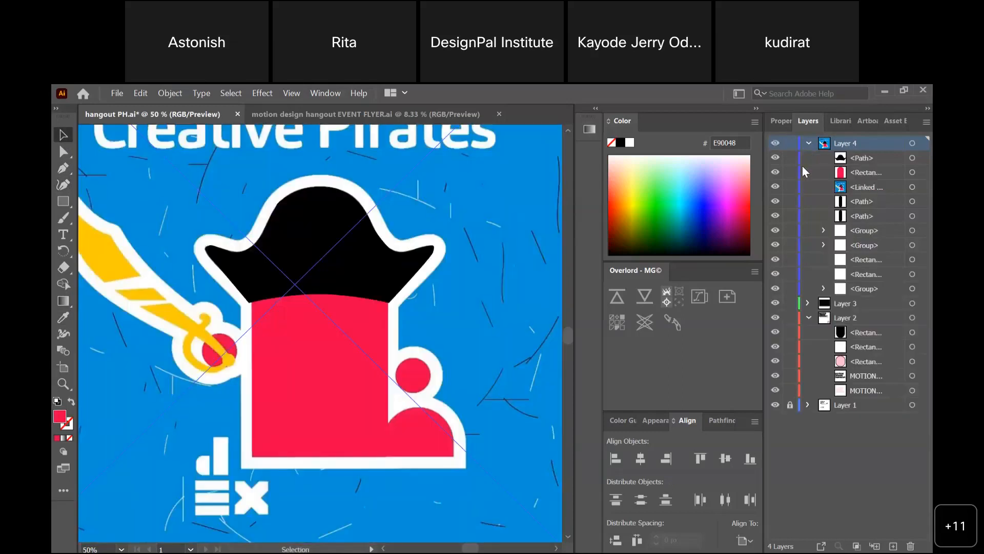
pyautogui.click(776, 172)
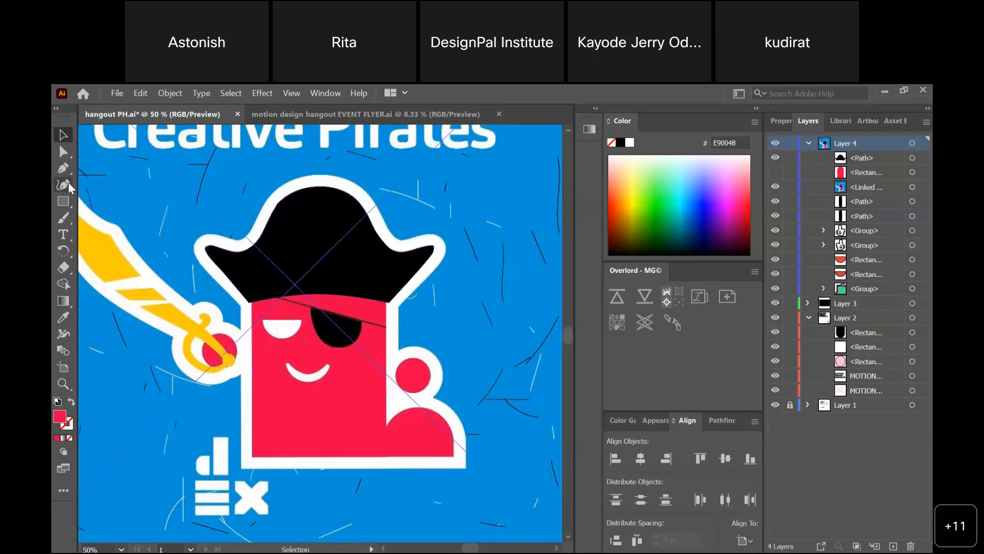
# - Draw a small rectangle over the pirate's white eye and round its lower corners fully into a half-circle
pyautogui.click(65, 205)
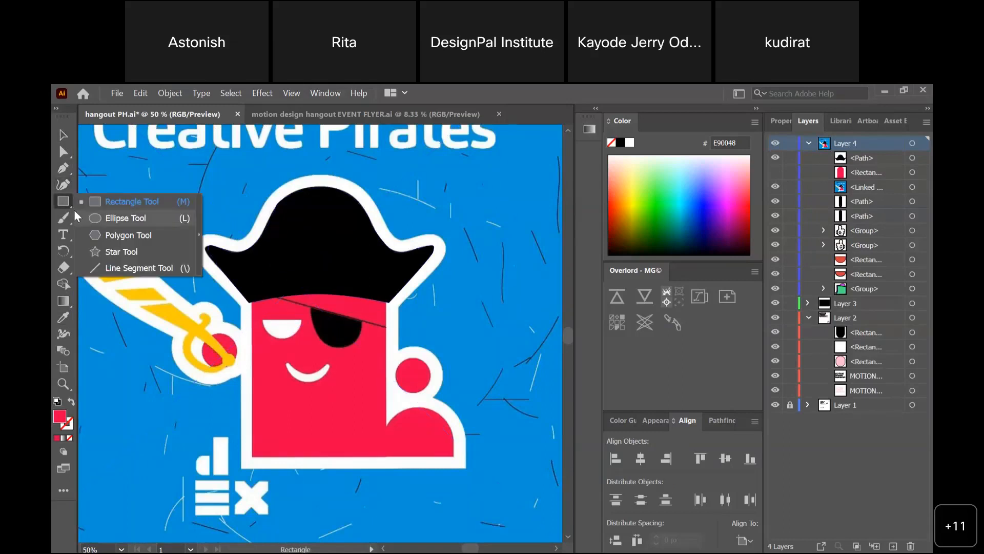
pyautogui.click(132, 201)
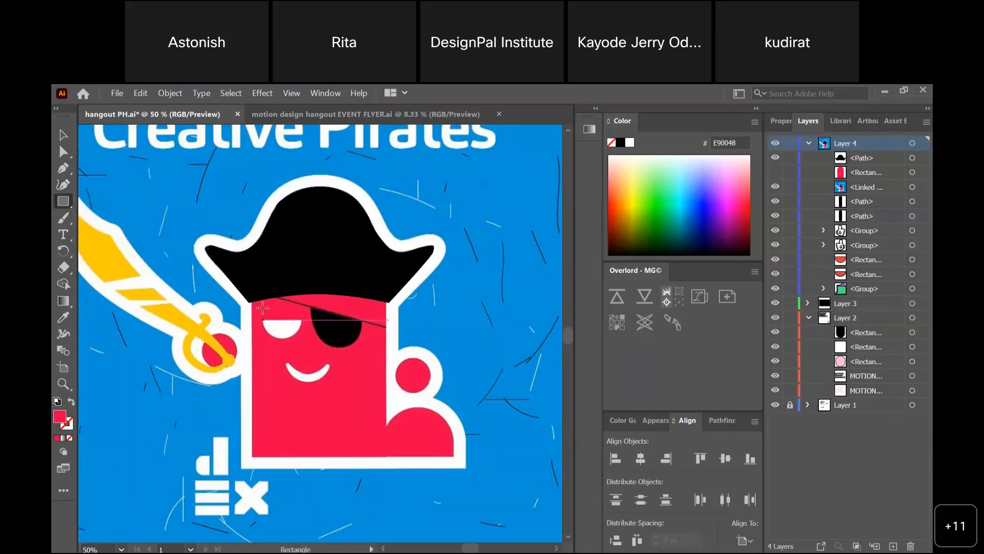
pyautogui.moveTo(263, 320); pyautogui.dragTo(303, 338)
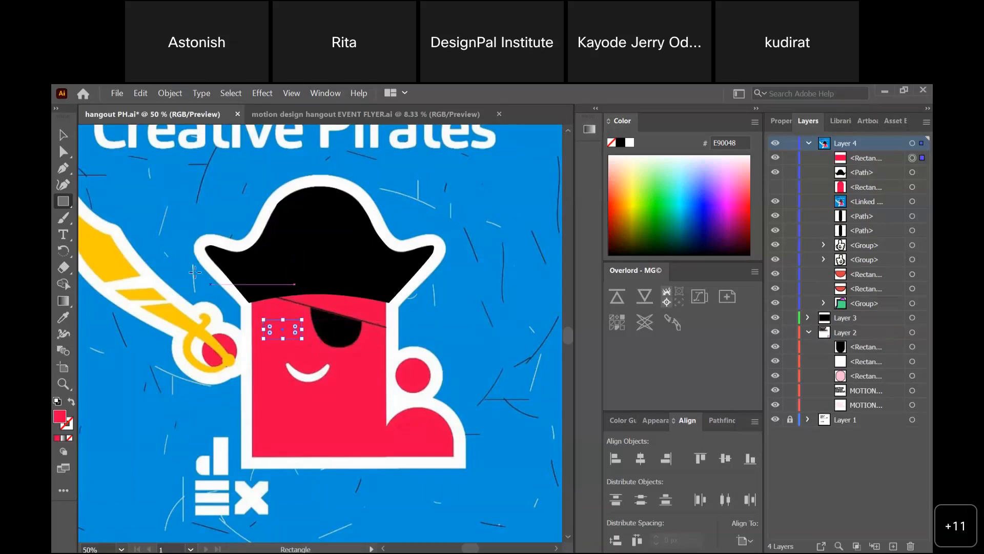
pyautogui.click(60, 155)
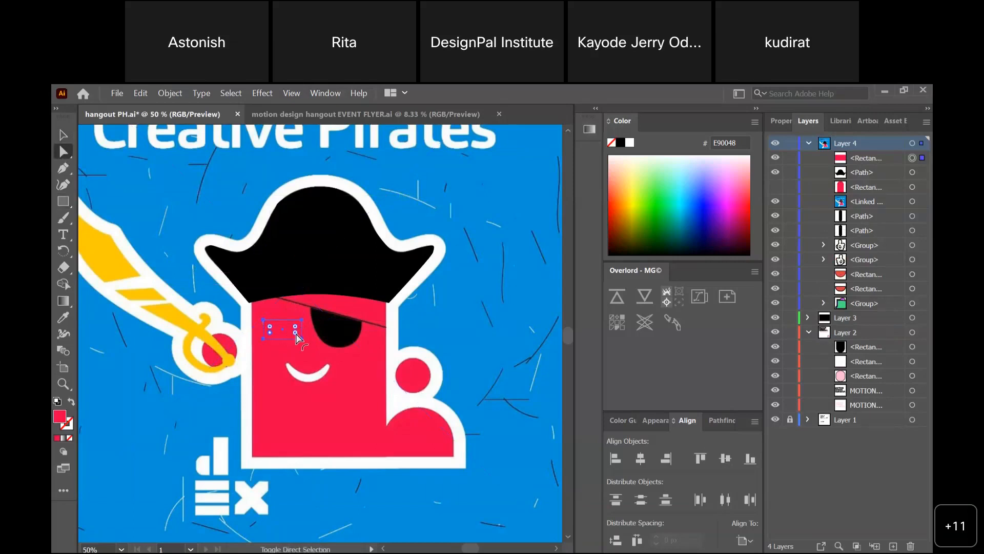
pyautogui.moveTo(296, 333); pyautogui.dragTo(279, 333)
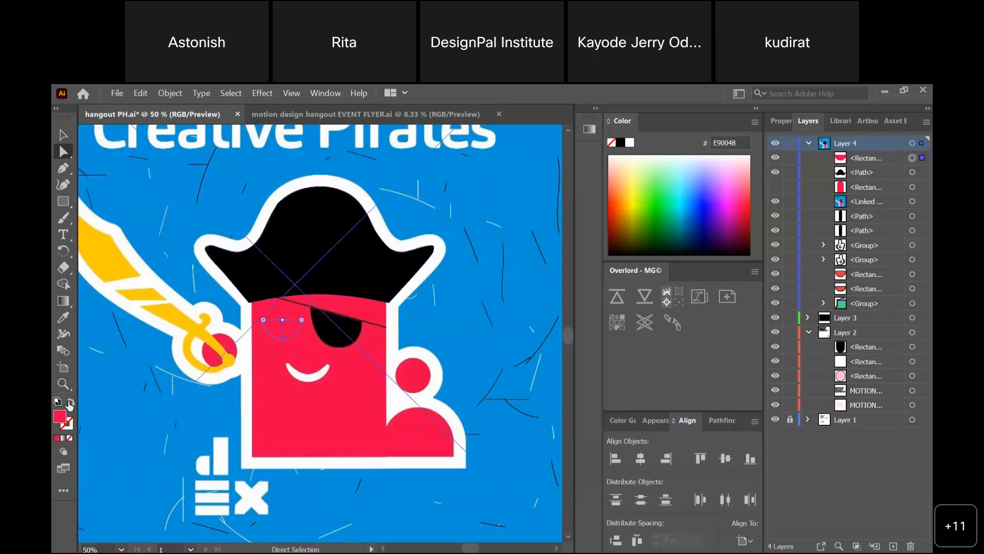
# - Fill the half-round eye shape with the white sampled from the image's outline
pyautogui.click(64, 318)
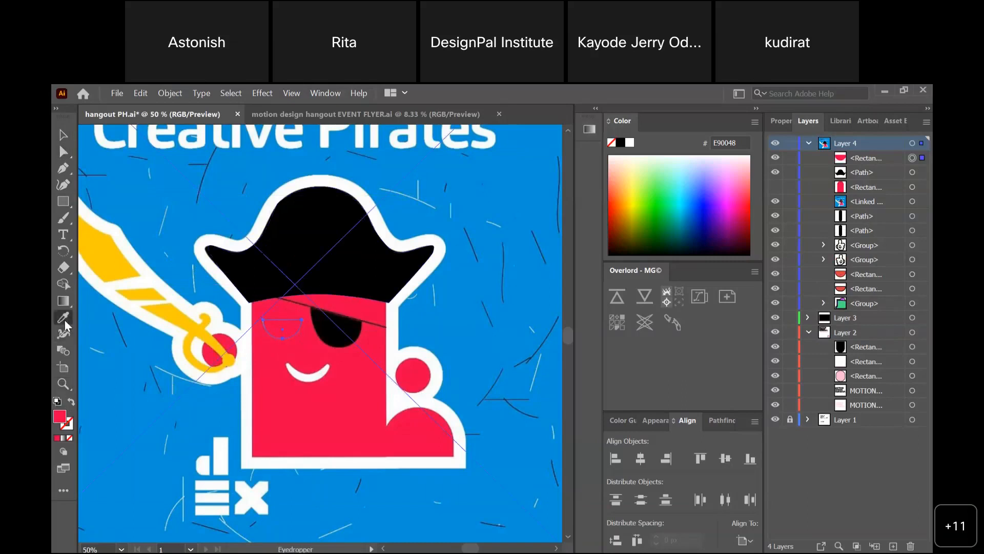
pyautogui.click(251, 304)
pyautogui.click(63, 135)
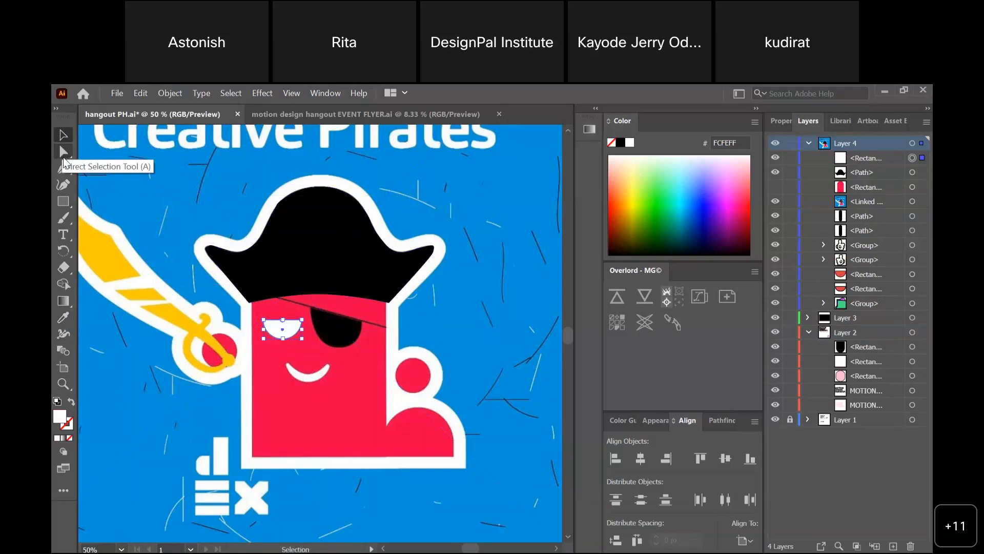
# - Trace the eye patch as a closed Pen path with a curved lower edge and fill it with the hat's black
pyautogui.click(64, 152)
pyautogui.click(65, 170)
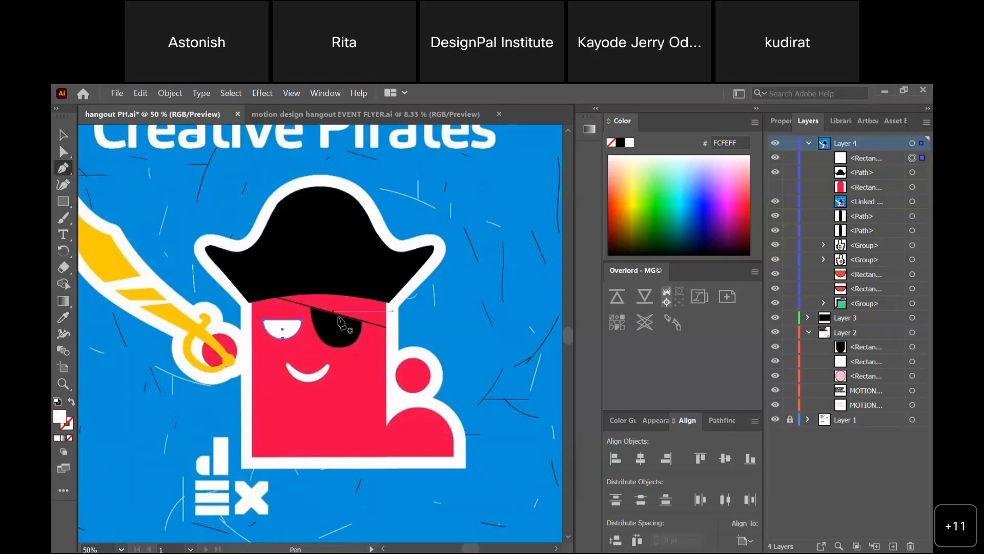
pyautogui.click(311, 306)
pyautogui.moveTo(329, 346); pyautogui.dragTo(364, 321)
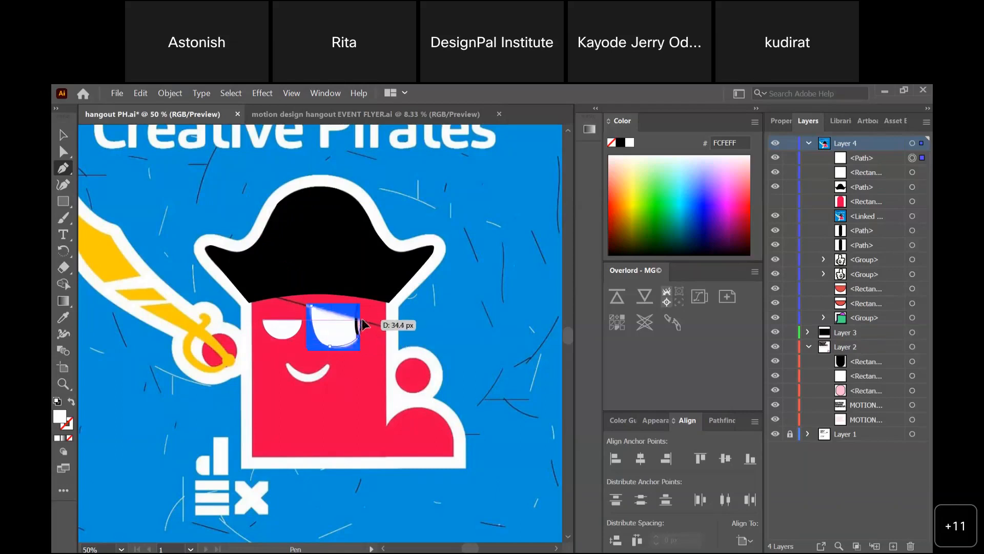
pyautogui.click(317, 306)
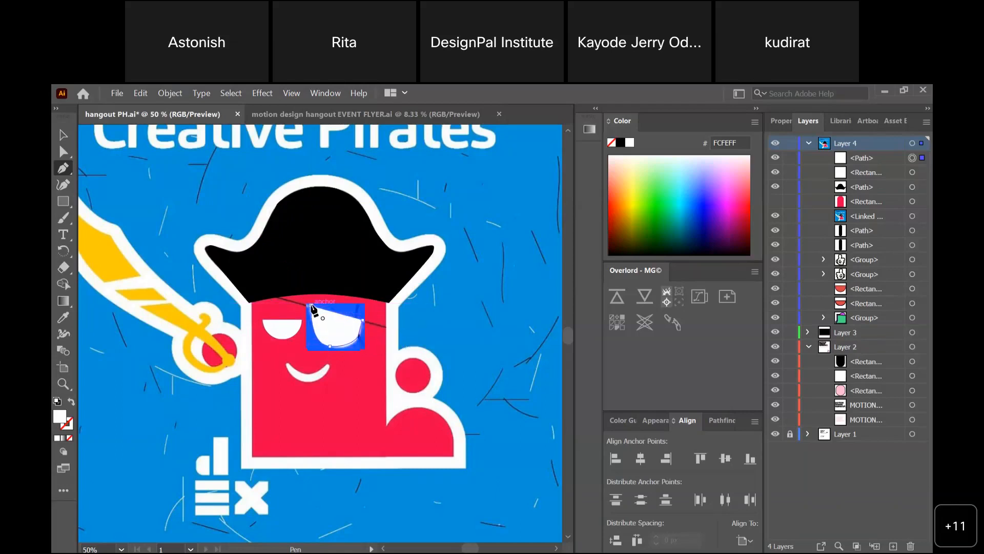
pyautogui.click(63, 317)
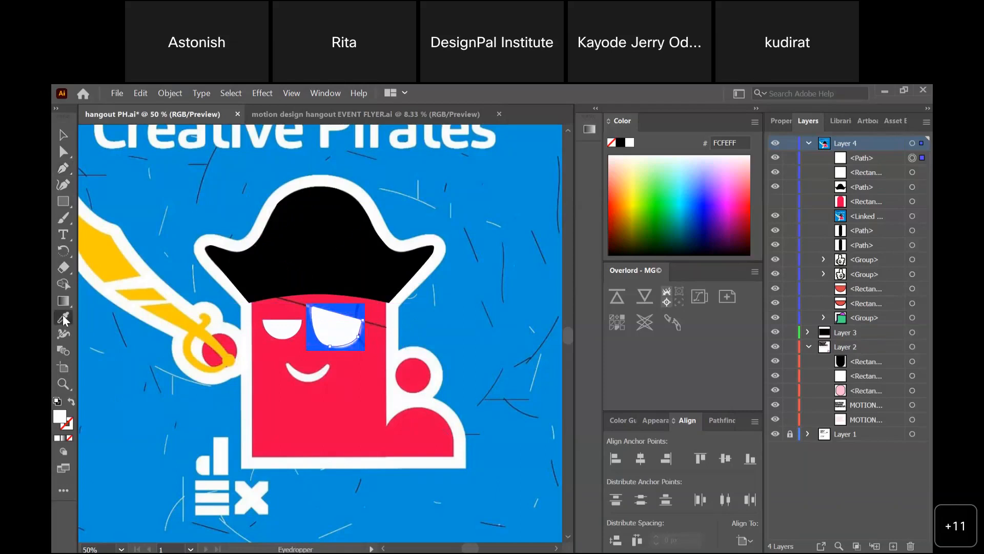
pyautogui.click(300, 271)
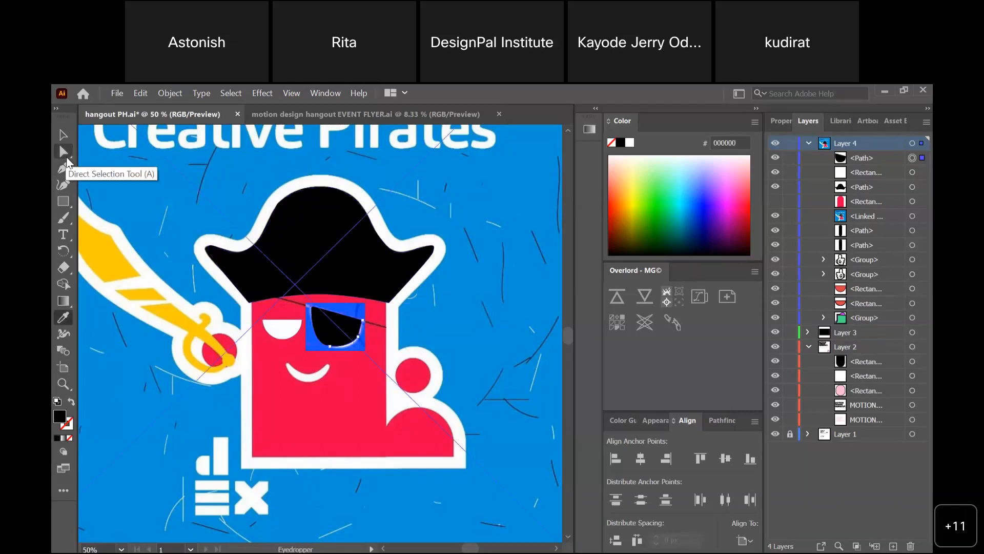
# - Draw the eye patch strap as a straight line across the forehead with no fill and a 3 pt black stroke
pyautogui.click(64, 152)
pyautogui.click(64, 168)
pyautogui.click(273, 293)
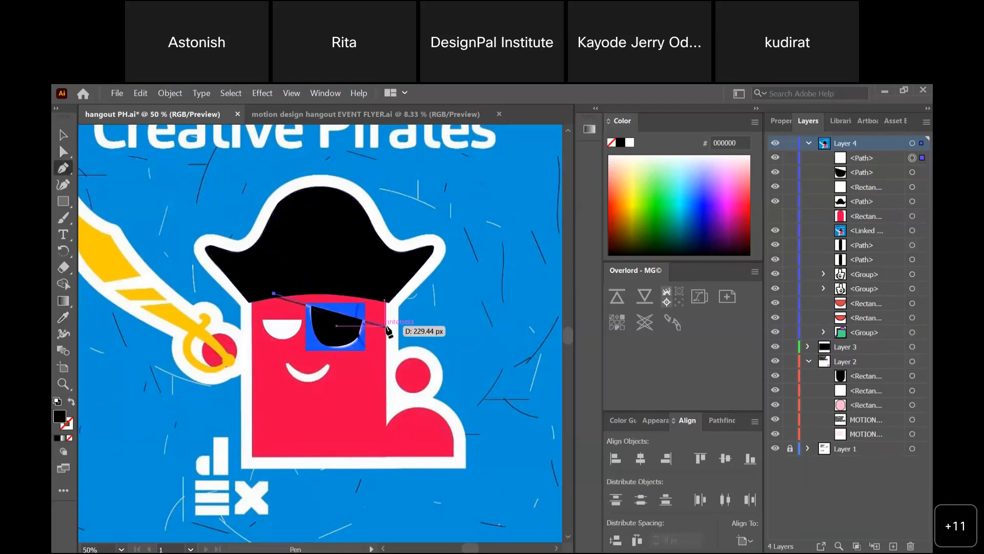
pyautogui.moveTo(385, 326); pyautogui.dragTo(72, 402)
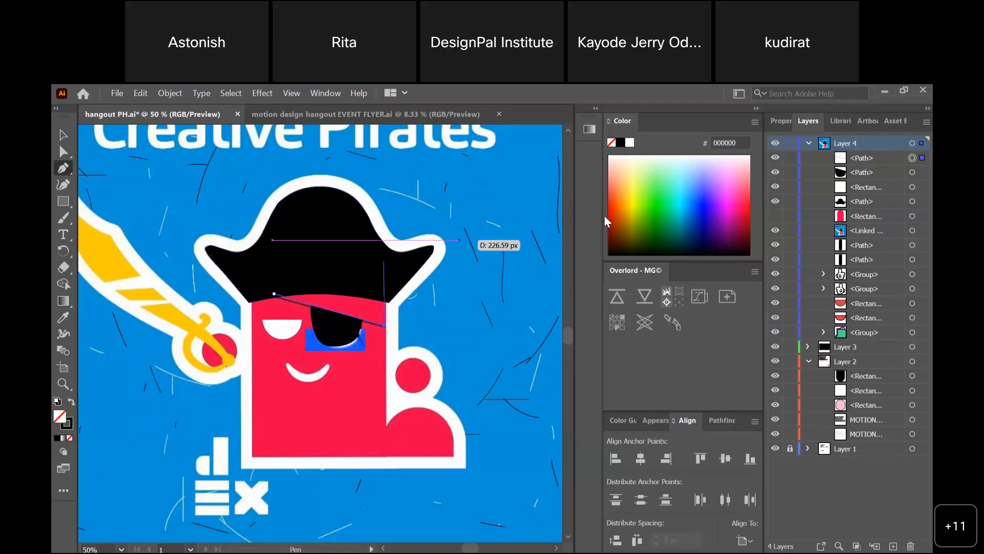
pyautogui.click(782, 129)
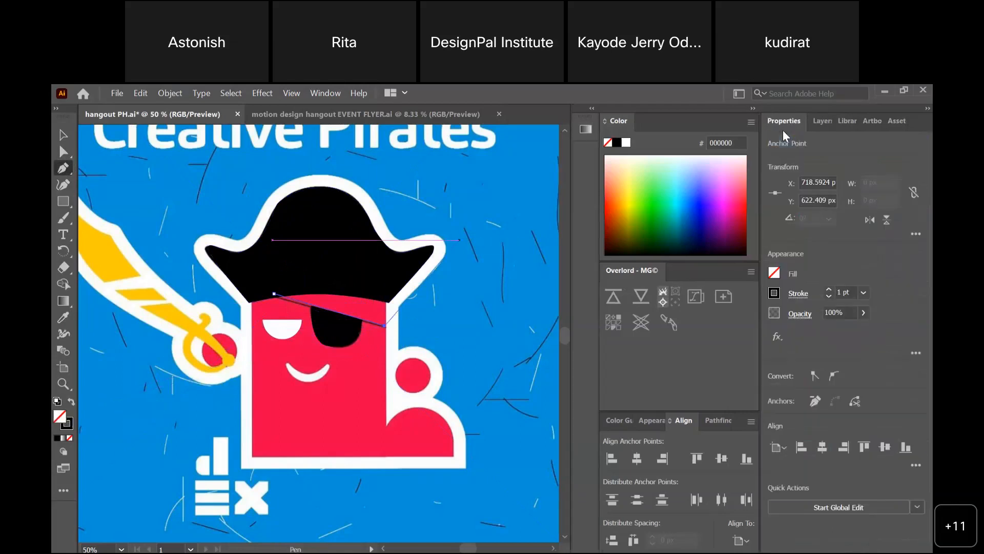
pyautogui.click(829, 290)
pyautogui.click(63, 134)
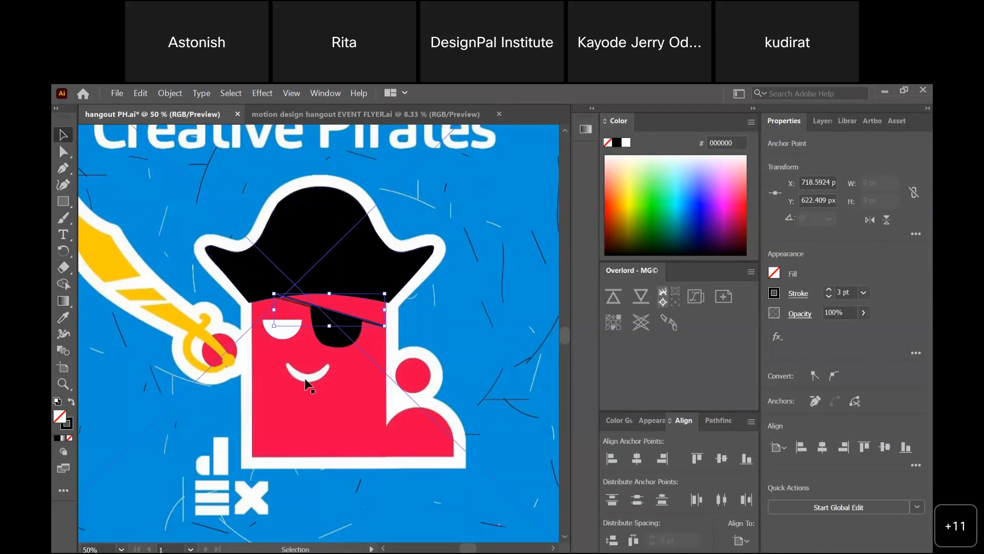
# - Draw a rectangle about 141 by 94 px over the small figure's body and round its upper corners into a dome
pyautogui.click(64, 201)
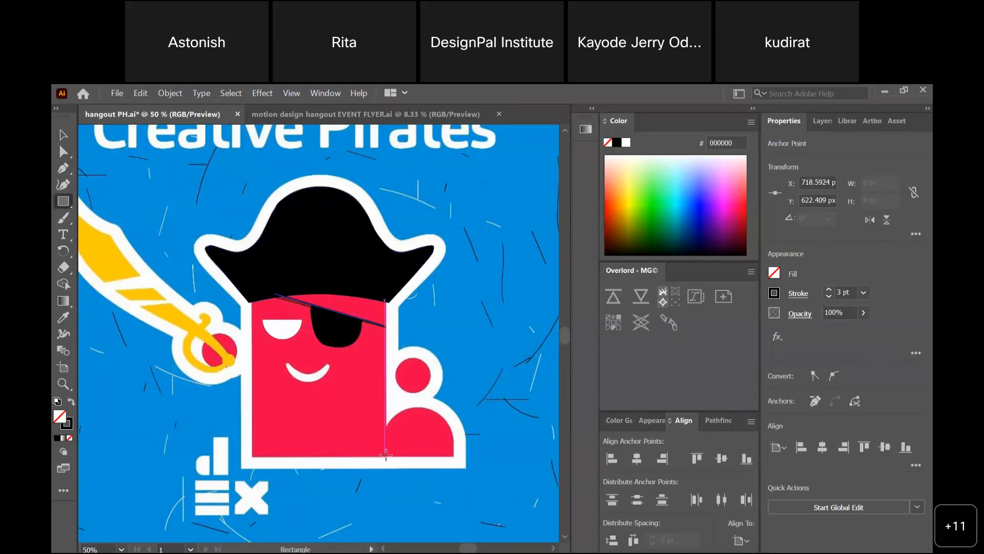
pyautogui.moveTo(385, 456); pyautogui.dragTo(457, 408)
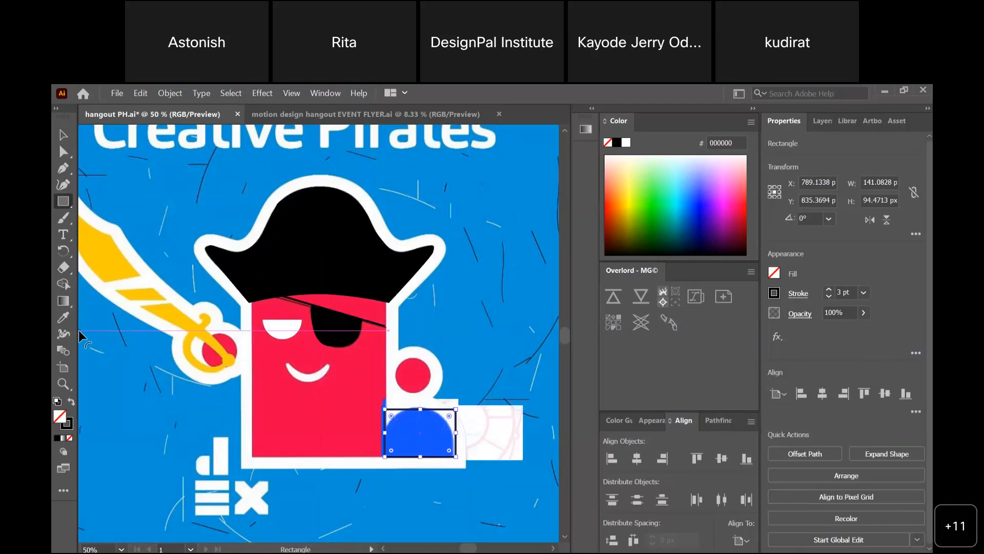
pyautogui.click(63, 152)
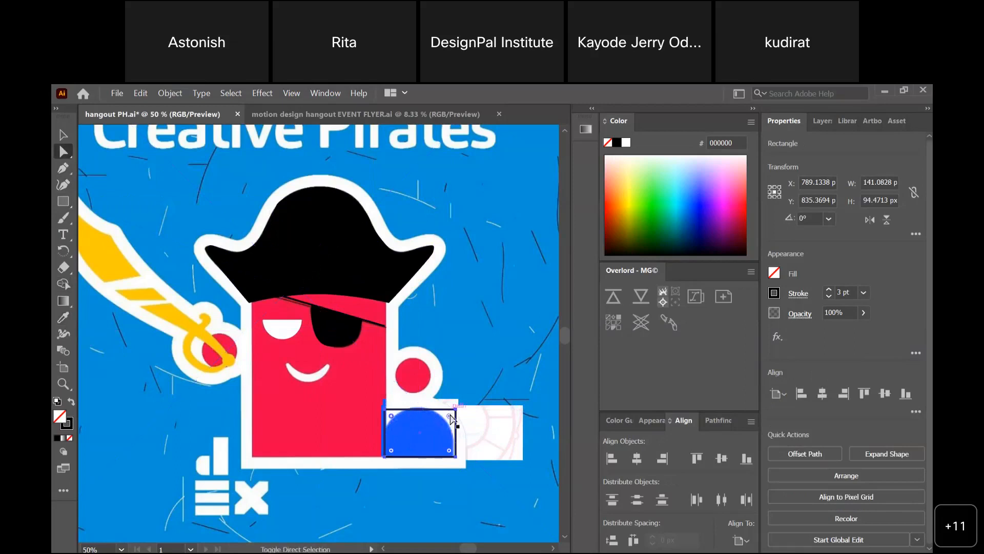
pyautogui.moveTo(451, 418); pyautogui.dragTo(387, 487)
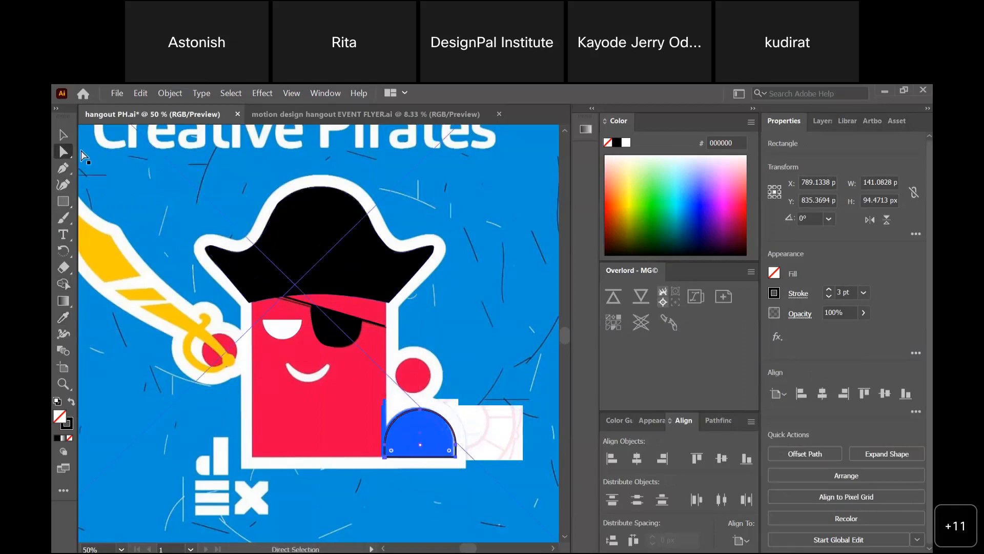
pyautogui.click(63, 135)
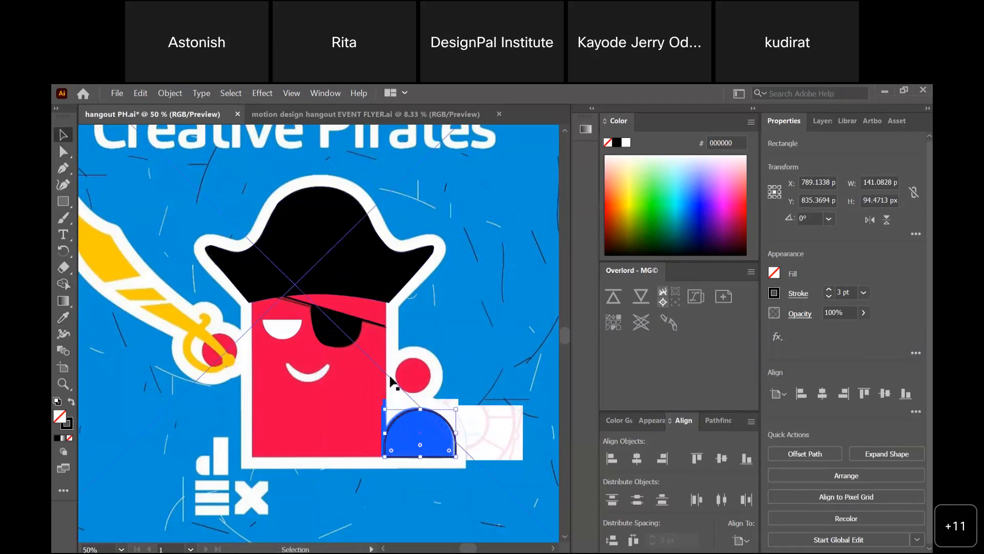
pyautogui.click(425, 309)
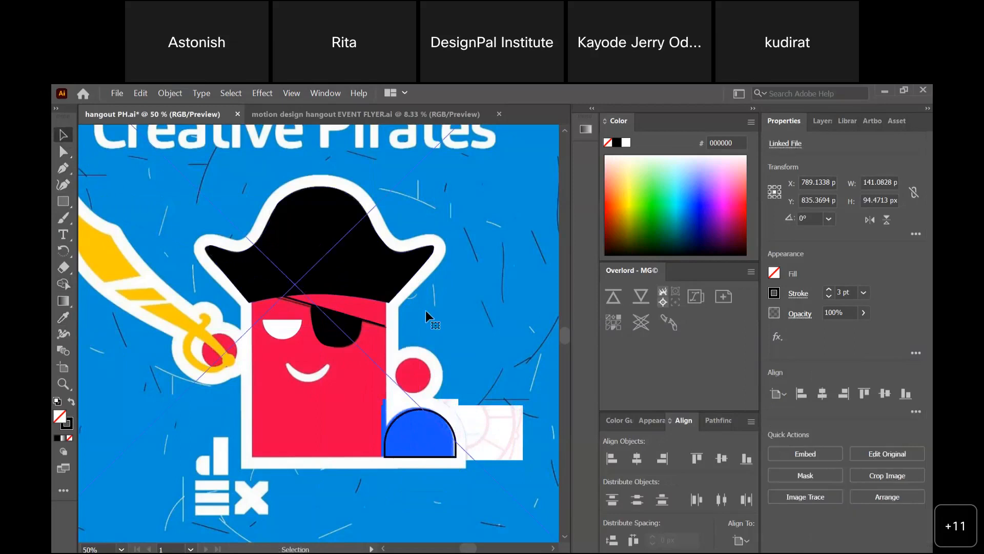
# - Fill the dome shape with the red sampled from the pirate's body, removing its stroke
pyautogui.click(413, 410)
pyautogui.click(412, 410)
pyautogui.click(63, 318)
pyautogui.click(292, 393)
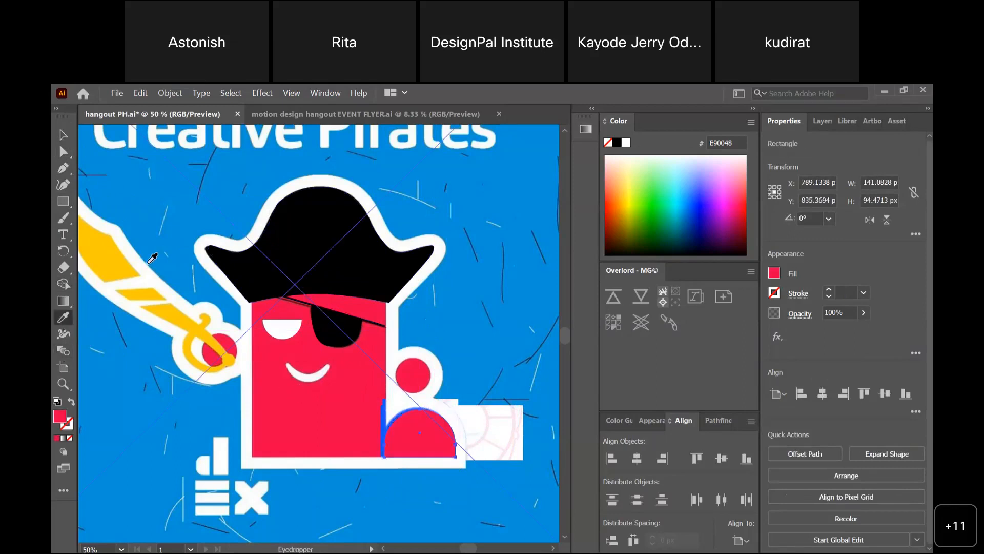
pyautogui.click(63, 135)
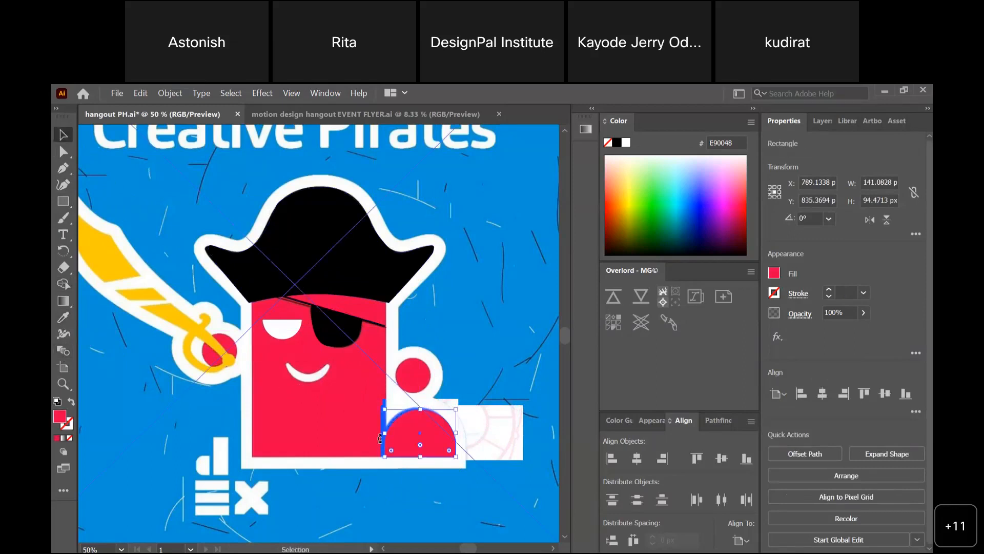
pyautogui.click(387, 386)
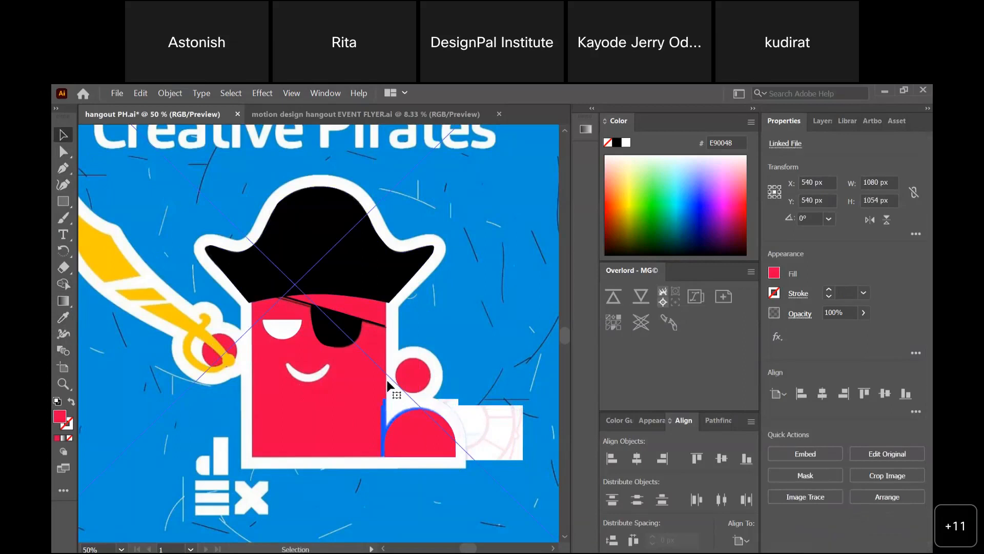
pyautogui.click(419, 442)
# - Draw a red circle about 70 px wide over the small figure's head with the Ellipse tool
pyautogui.moveTo(69, 197); pyautogui.dragTo(105, 215)
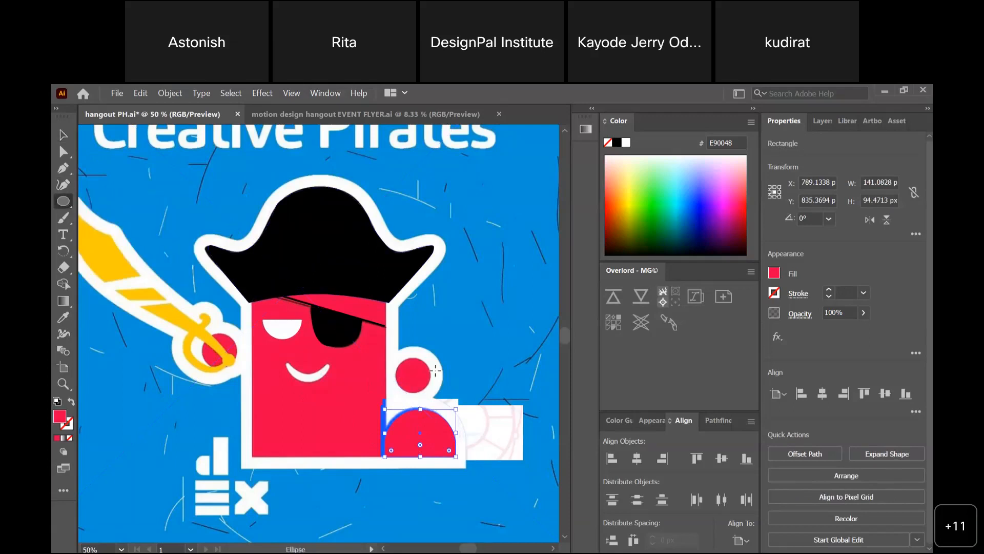
pyautogui.moveTo(397, 361); pyautogui.dragTo(432, 394)
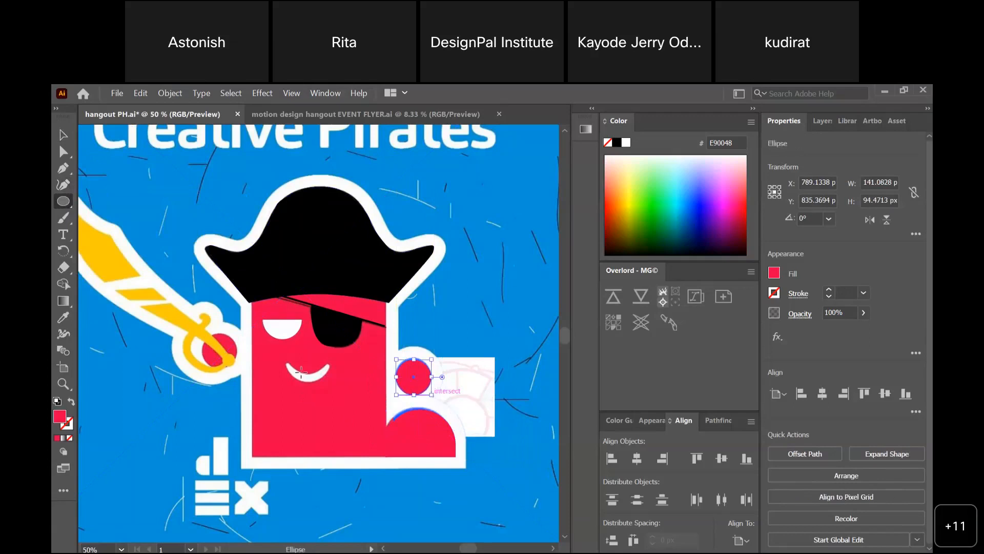
pyautogui.click(69, 137)
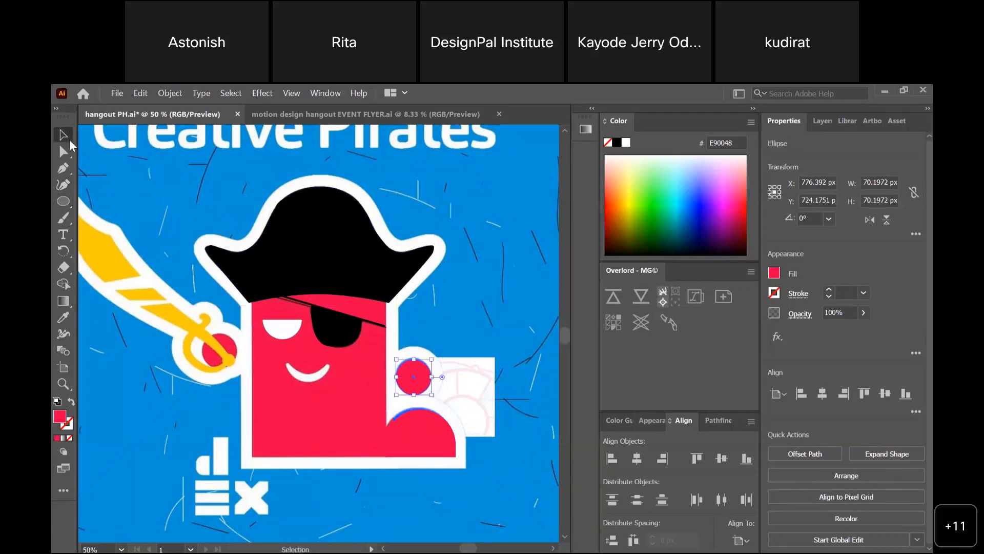
pyautogui.click(220, 385)
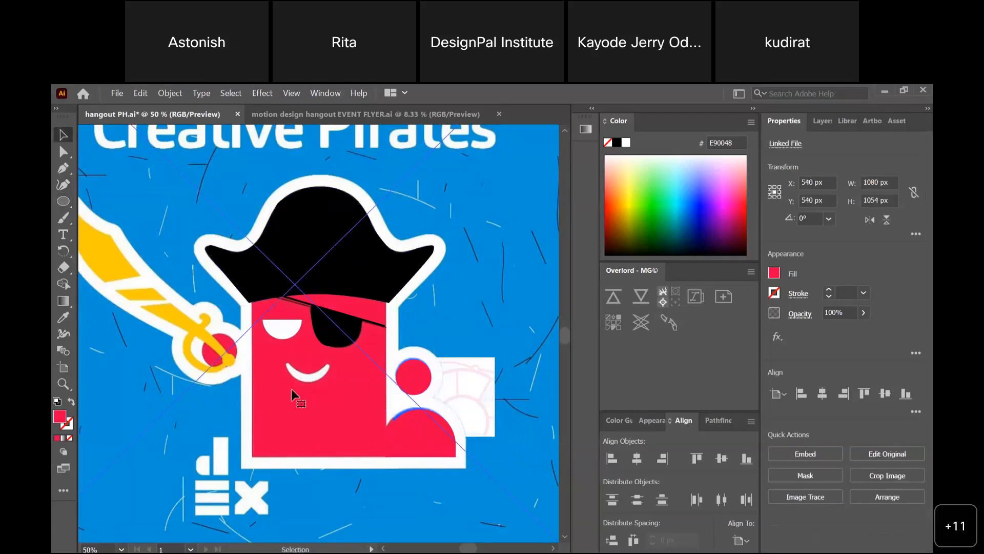
# - Select the small figure's shapes and toggle the pirate's body shape on and off to compare it with the reference image
pyautogui.click(413, 375)
pyautogui.keyDown('shift'); pyautogui.click(430, 448); pyautogui.keyUp('shift')
pyautogui.keyDown('shift'); pyautogui.click(349, 418); pyautogui.keyUp('shift')
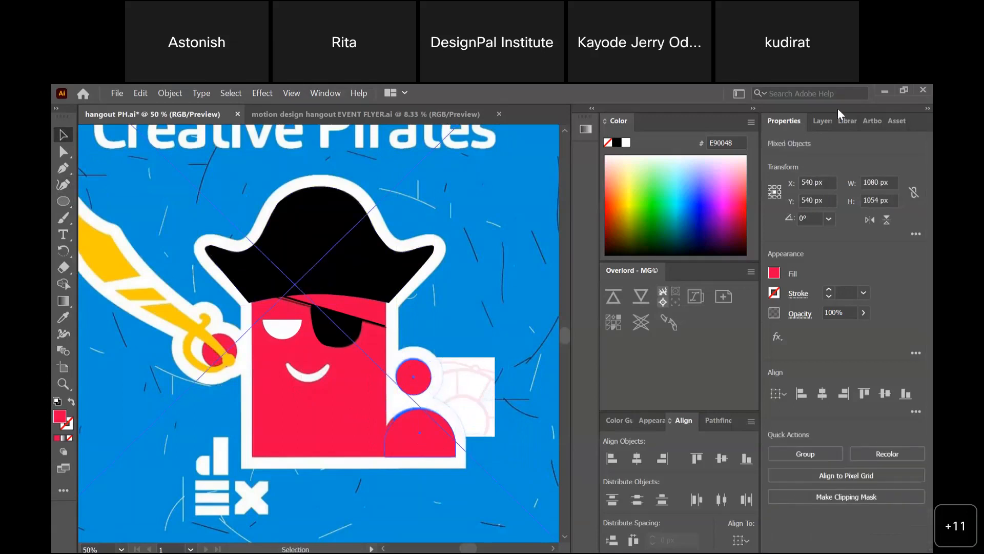
pyautogui.click(820, 121)
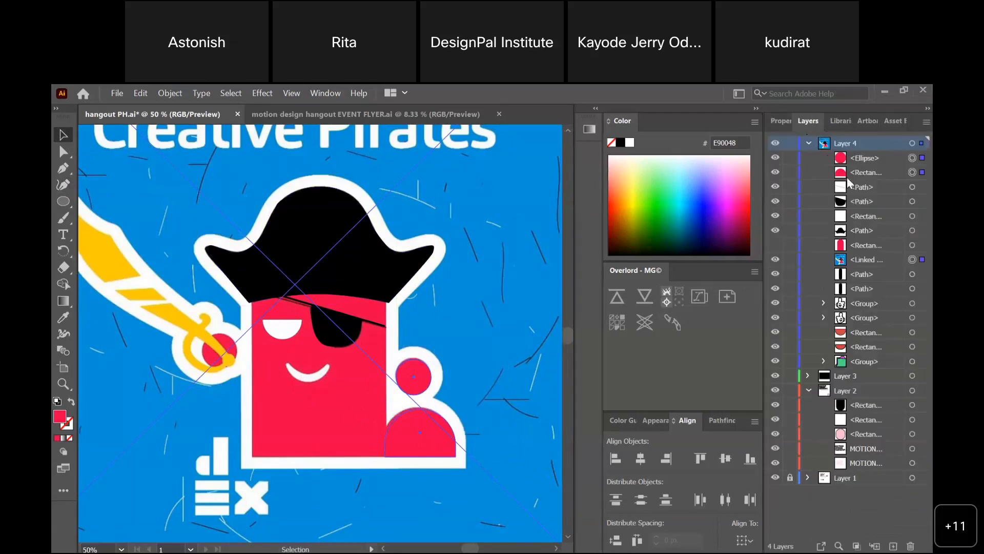
pyautogui.click(776, 250)
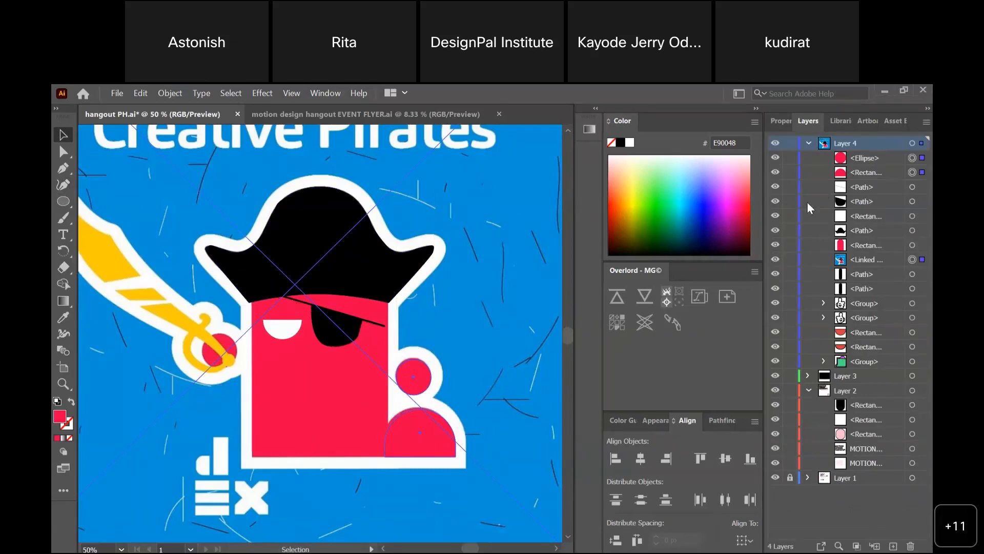
pyautogui.click(776, 245)
pyautogui.click(776, 245)
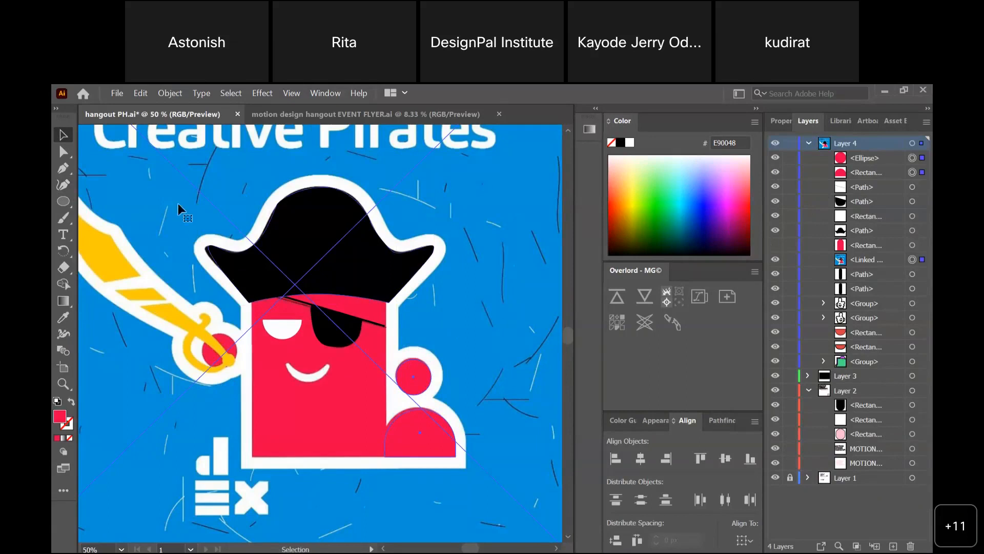
# - Trace the smile with the Curvature tool as an open three-point curve about 88 px wide and 39 px high
pyautogui.click(63, 188)
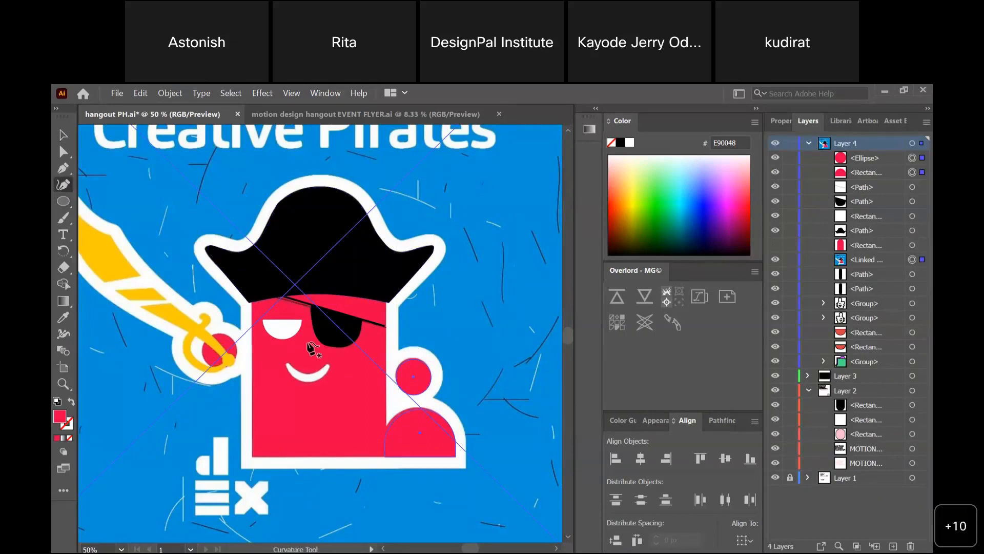
pyautogui.click(286, 362)
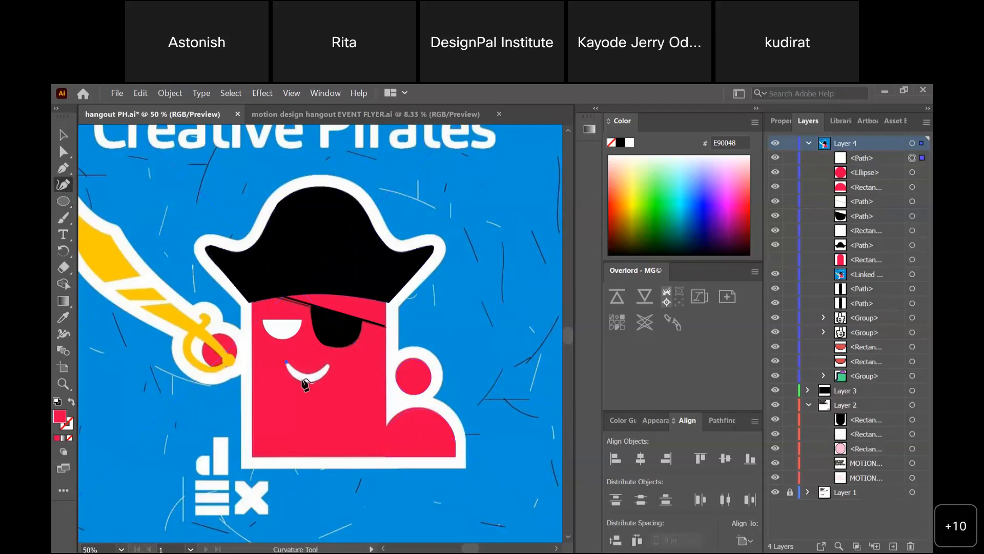
pyautogui.click(311, 379)
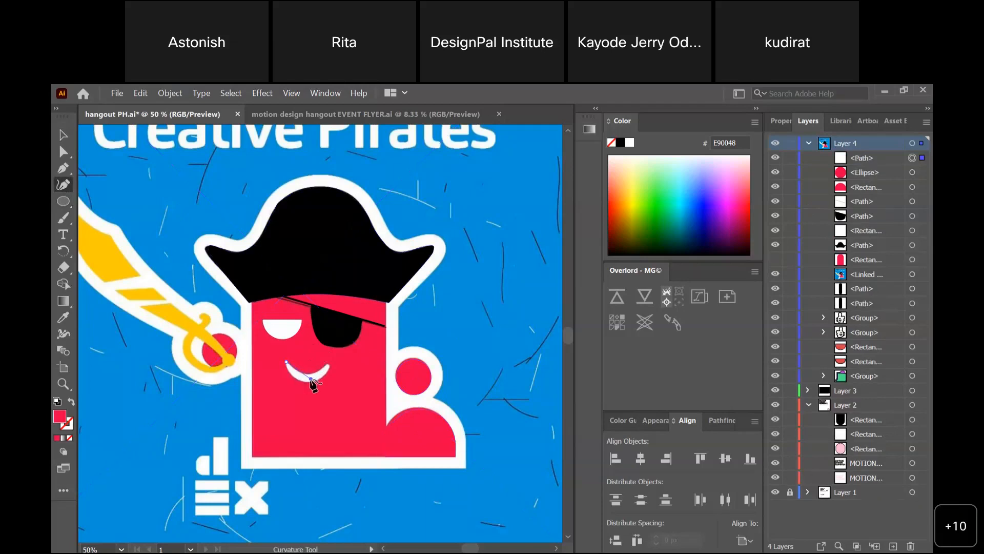
pyautogui.click(330, 362)
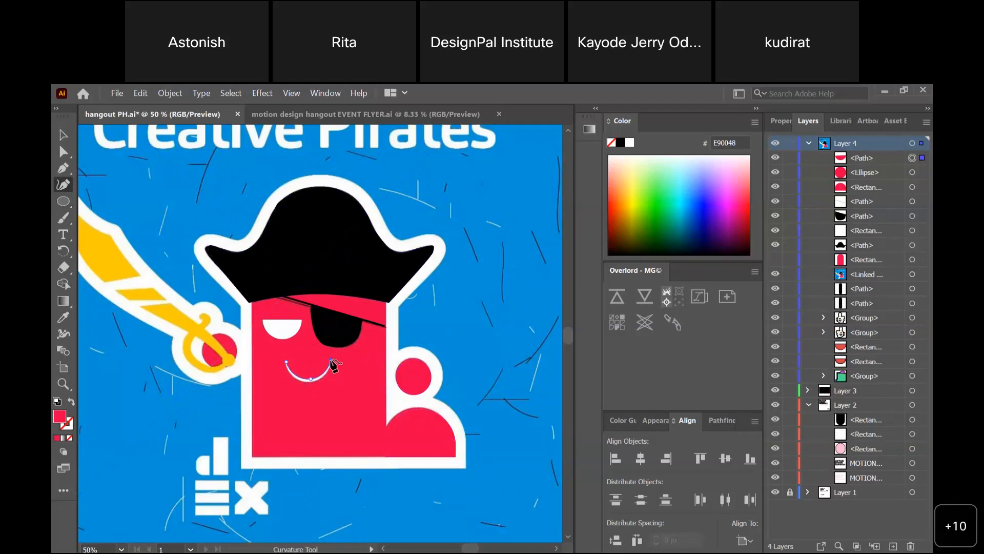
pyautogui.press('p')
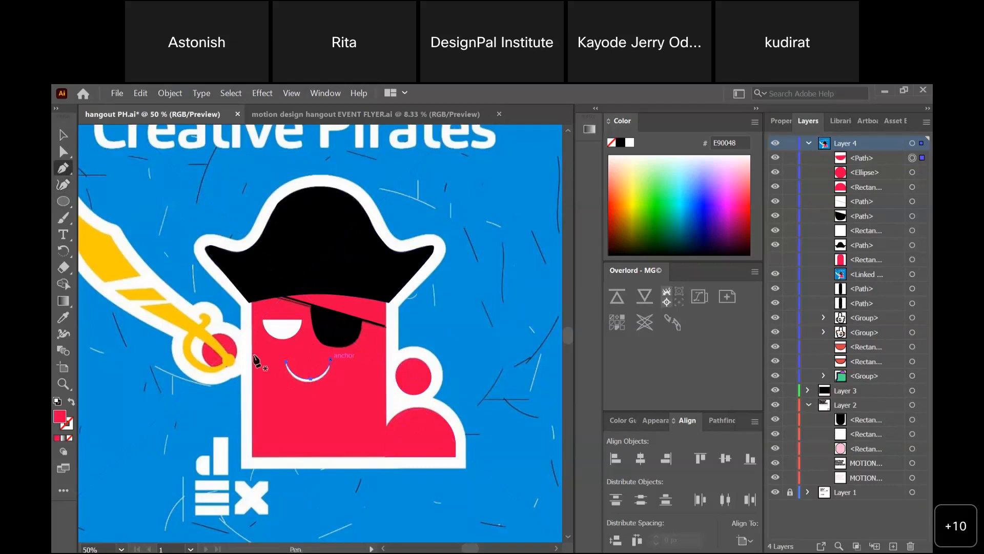
# - Set the smile curve's stroke weight to 11 pt
pyautogui.click(783, 122)
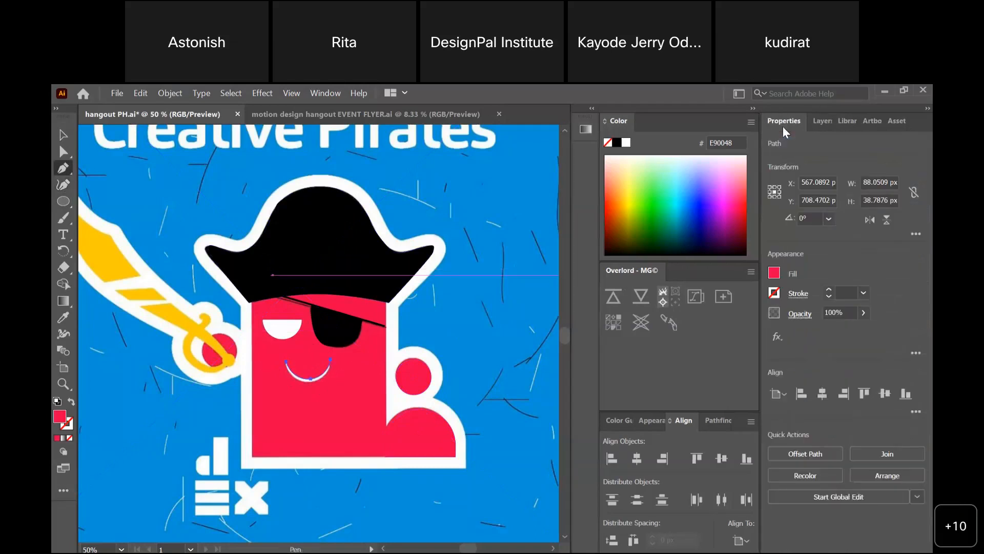
pyautogui.click(830, 288)
pyautogui.click(829, 289)
pyautogui.click(829, 288)
pyautogui.click(829, 289)
pyautogui.click(830, 289)
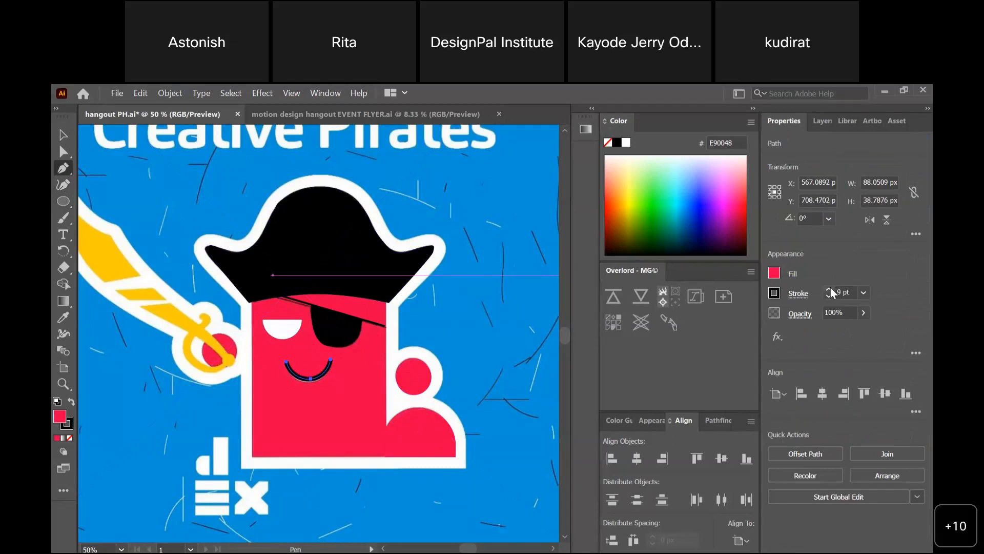
pyautogui.click(830, 288)
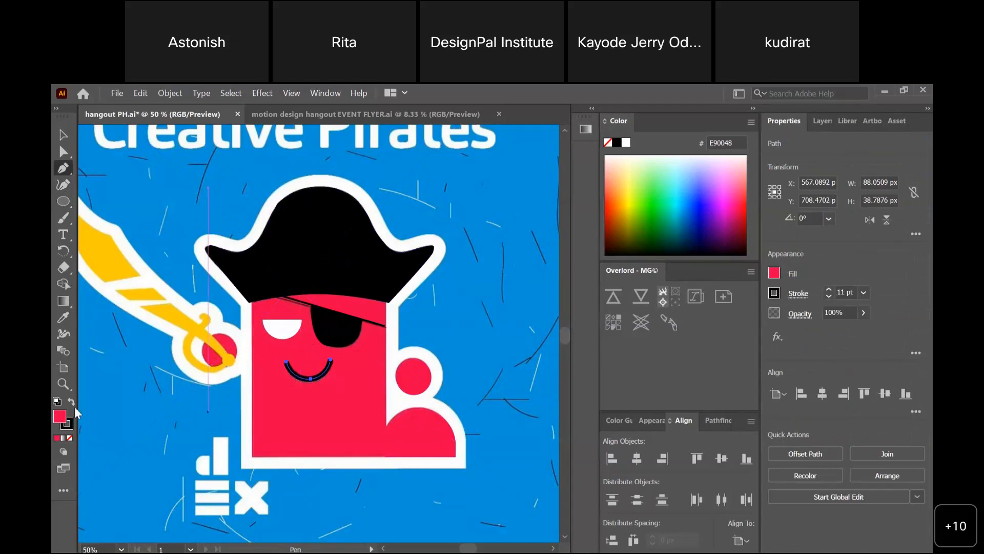
# - Remove the smile curve's fill and set its stroke colour to white, FFFFFF
pyautogui.click(68, 436)
pyautogui.click(68, 424)
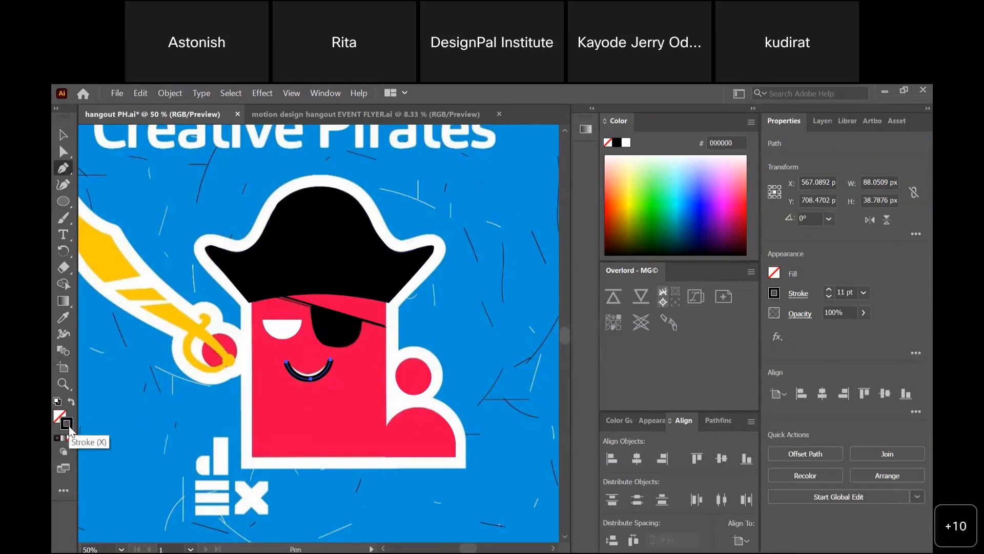
pyautogui.doubleClick(66, 423)
pyautogui.moveTo(527, 183); pyautogui.dragTo(503, 129)
pyautogui.click(837, 160)
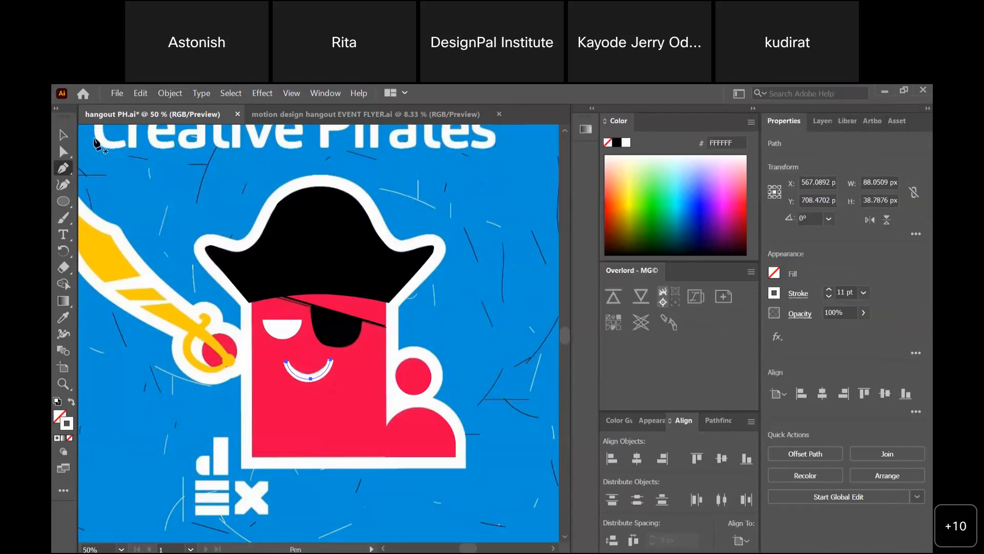
pyautogui.click(65, 135)
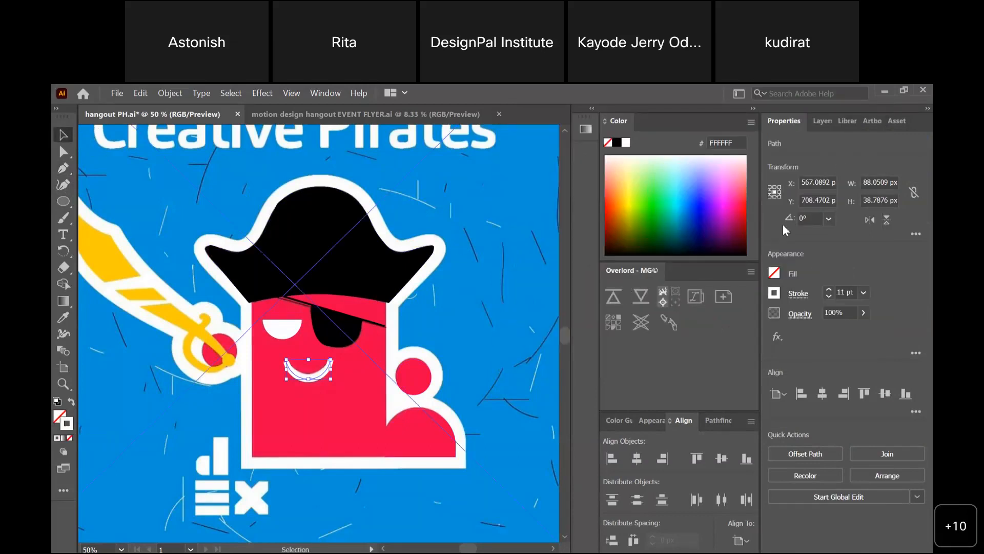
# - Show the hidden red body shape and group it with the hat, face and small figure shapes
pyautogui.click(822, 120)
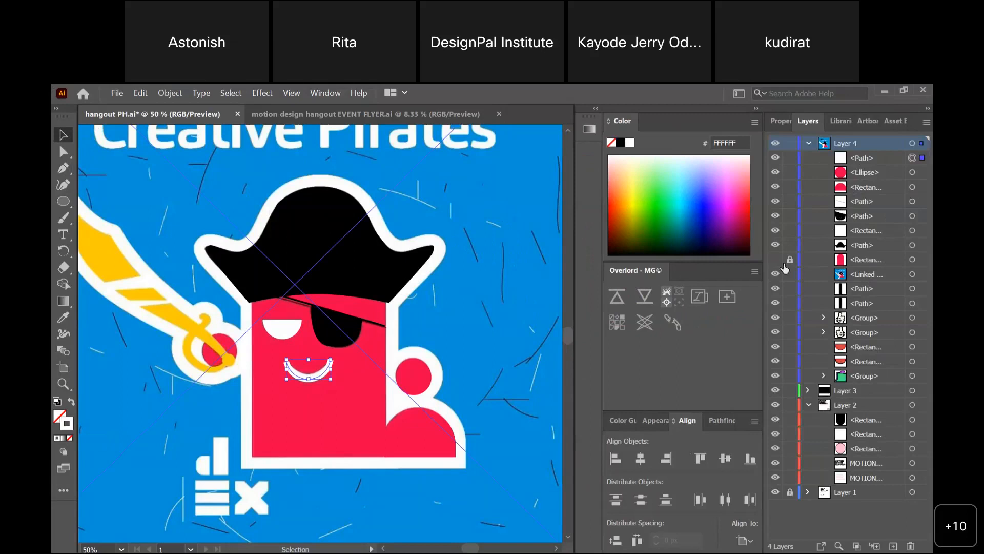
pyautogui.click(867, 259)
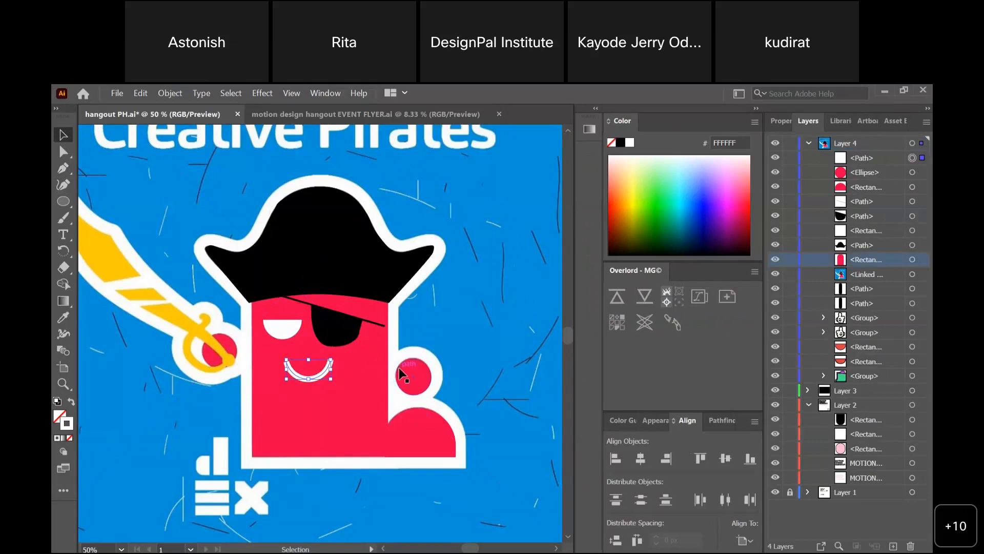
pyautogui.click(913, 260)
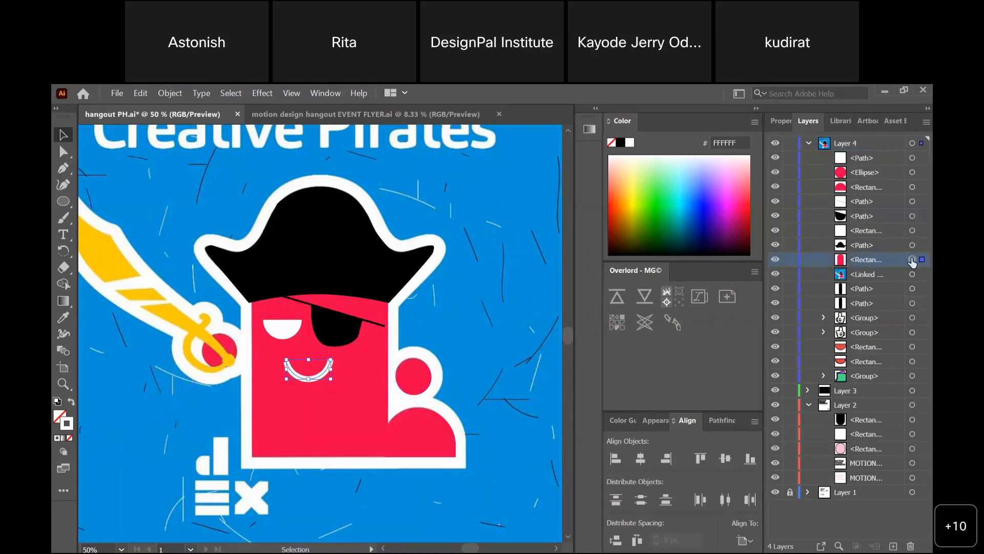
pyautogui.keyDown('shift'); pyautogui.click(912, 231); pyautogui.keyUp('shift')
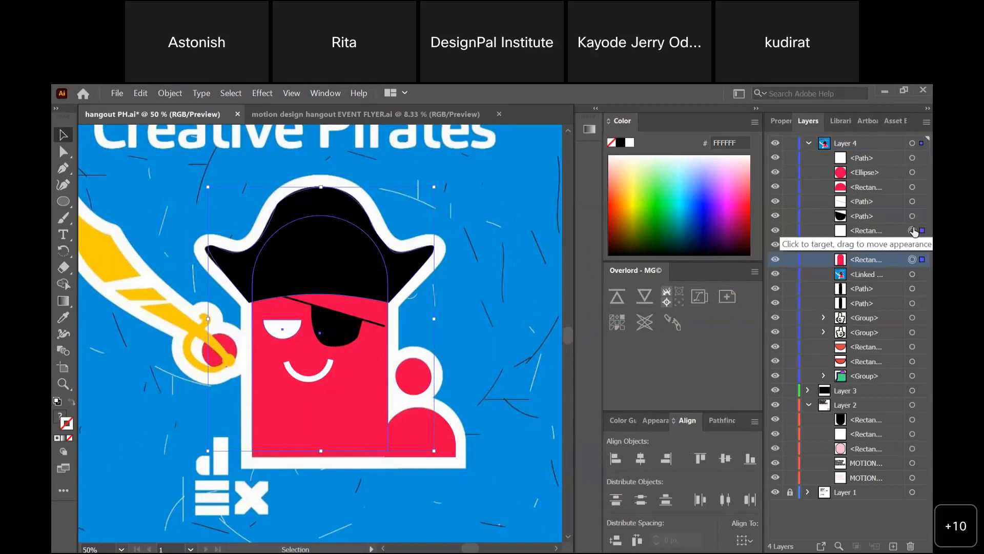
pyautogui.keyDown('shift'); pyautogui.click(912, 216); pyautogui.keyUp('shift')
pyautogui.keyDown('shift'); pyautogui.click(912, 201); pyautogui.keyUp('shift')
pyautogui.keyDown('shift'); pyautogui.click(913, 186); pyautogui.keyUp('shift')
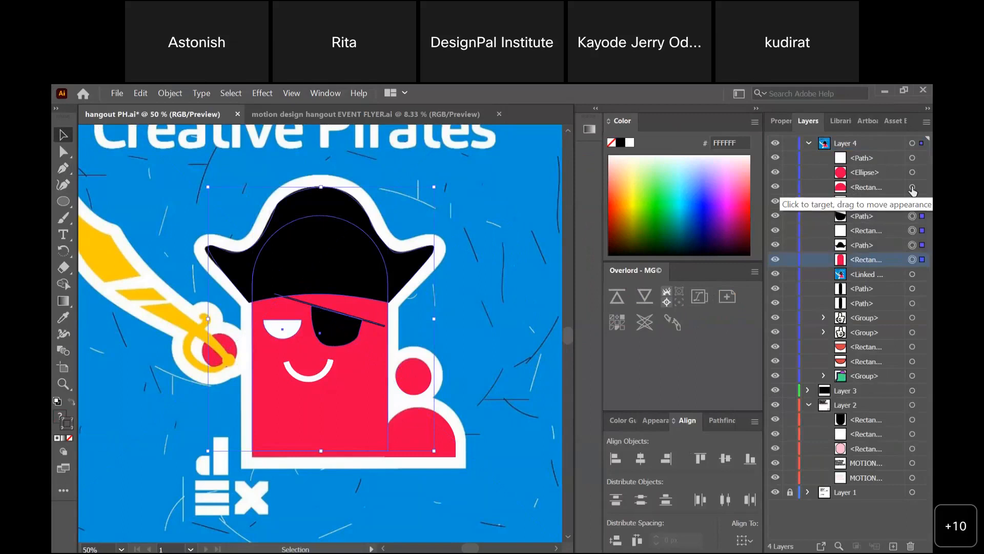
pyautogui.keyDown('shift'); pyautogui.click(912, 173); pyautogui.keyUp('shift')
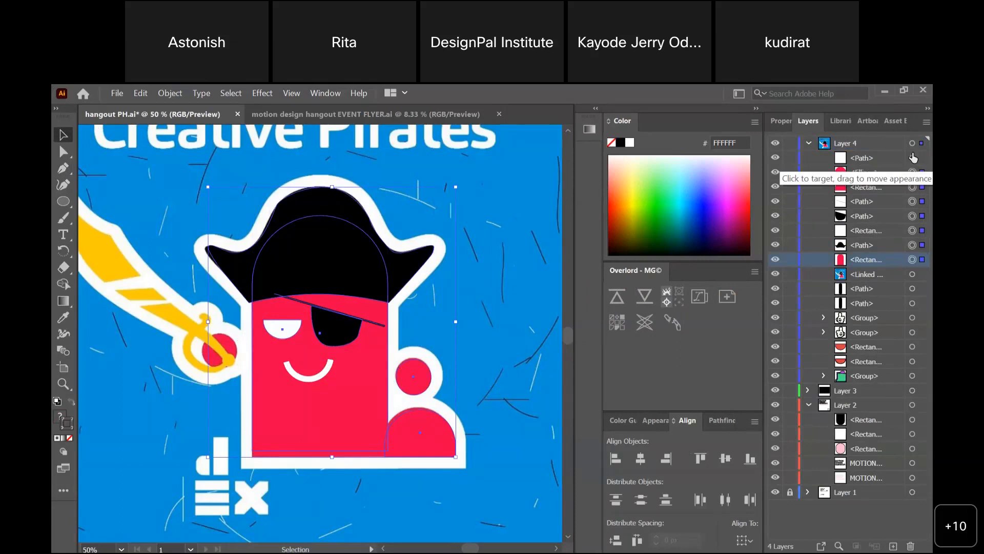
pyautogui.keyDown('shift'); pyautogui.click(913, 158); pyautogui.keyUp('shift')
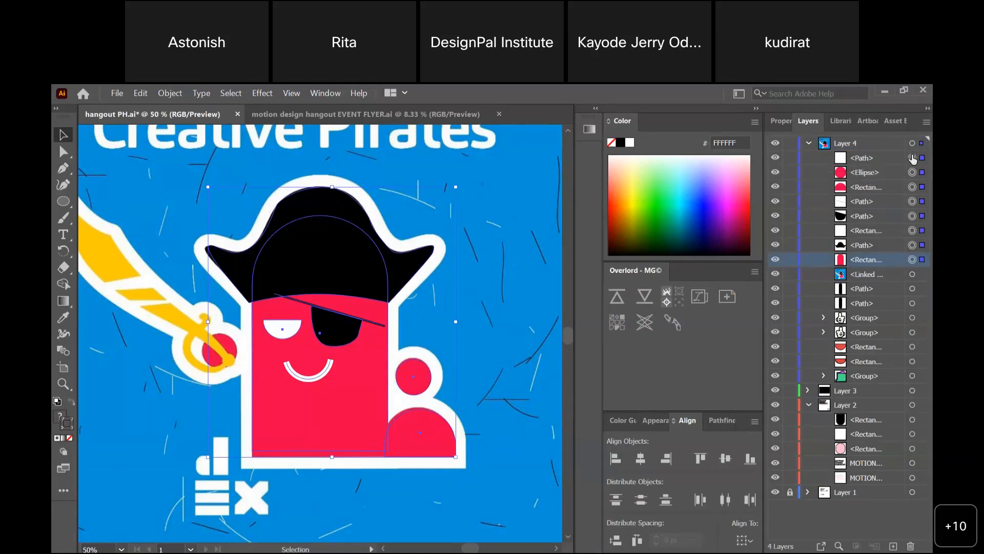
pyautogui.hotkey('ctrl', 'g')
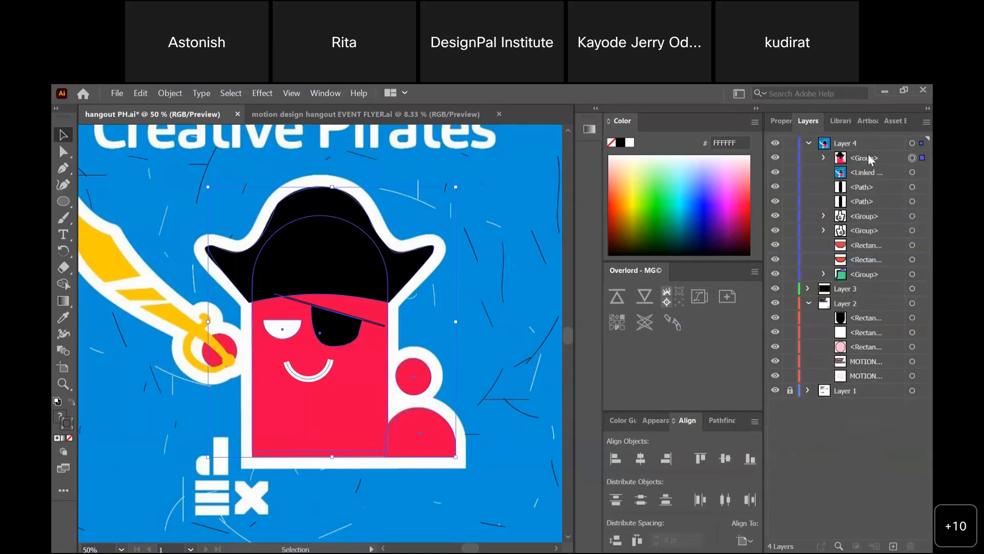
# - Check the pirate group by toggling its visibility, and send it to After Effects with Overlord
pyautogui.click(776, 158)
pyautogui.click(775, 157)
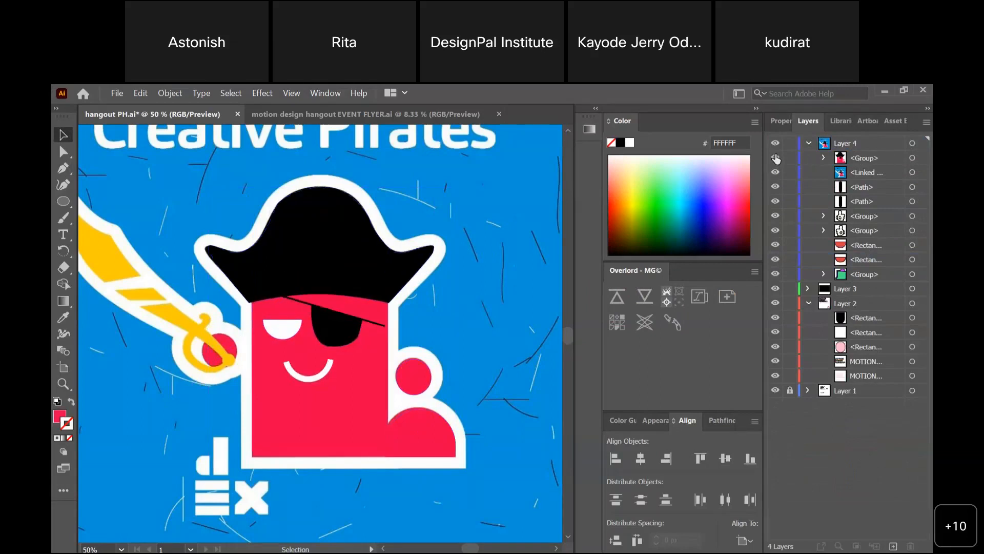
pyautogui.click(912, 158)
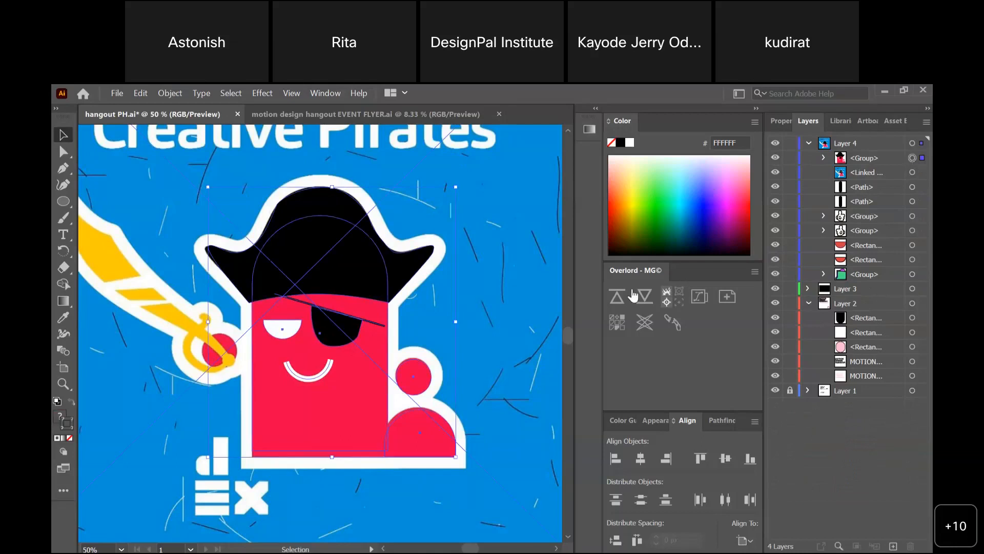
pyautogui.click(617, 297)
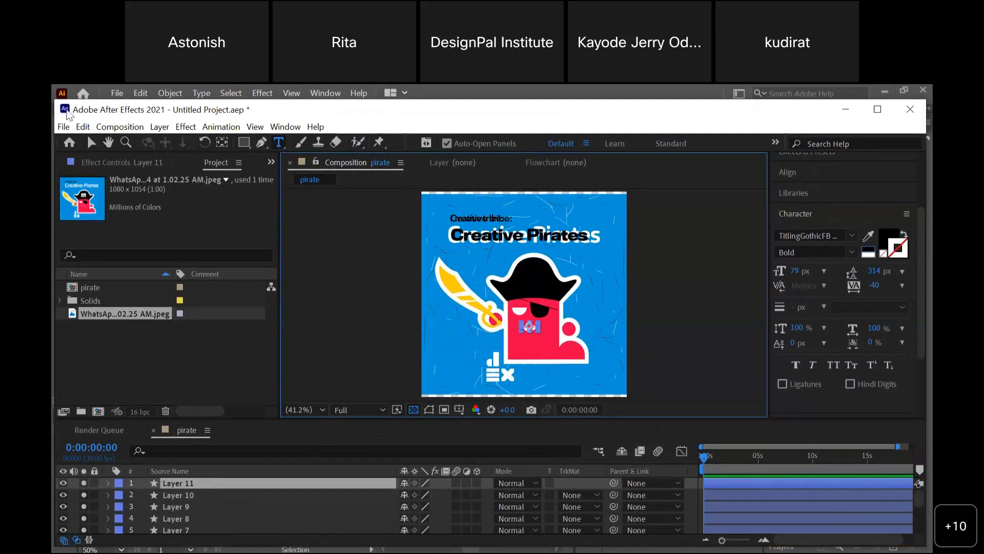
# - In After Effects, give the Creative Pirates text a white fill and no stroke
pyautogui.click(92, 142)
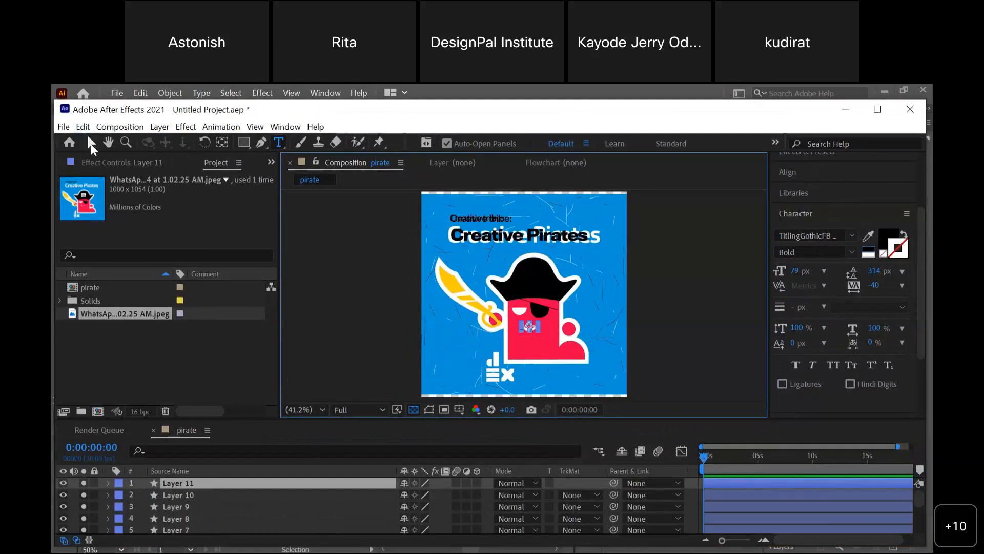
pyautogui.click(515, 241)
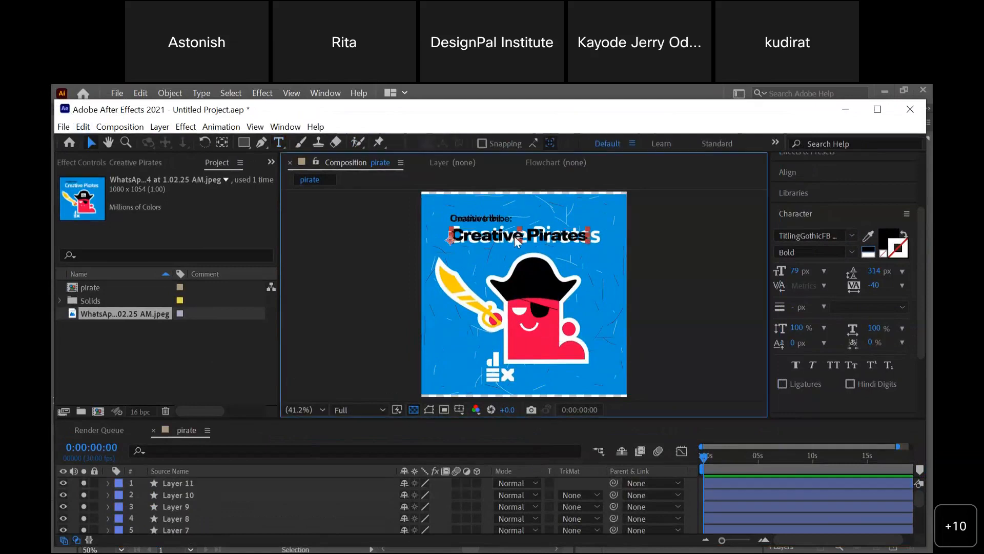
pyautogui.click(870, 252)
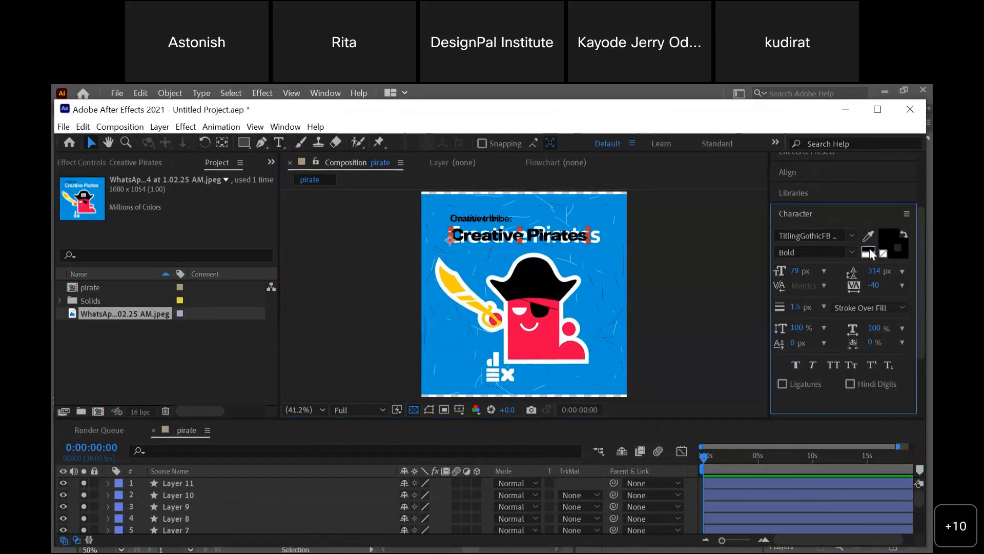
pyautogui.click(871, 255)
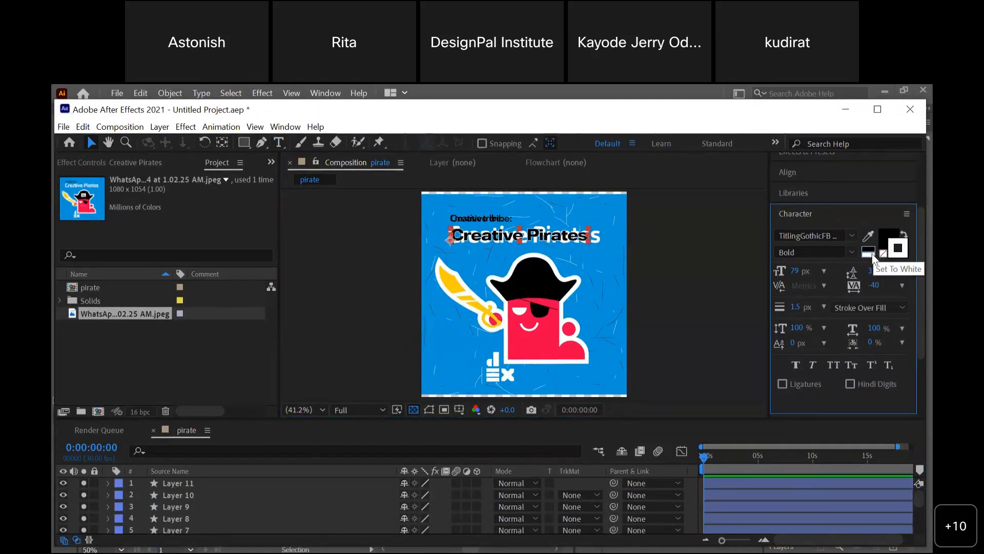
pyautogui.click(882, 253)
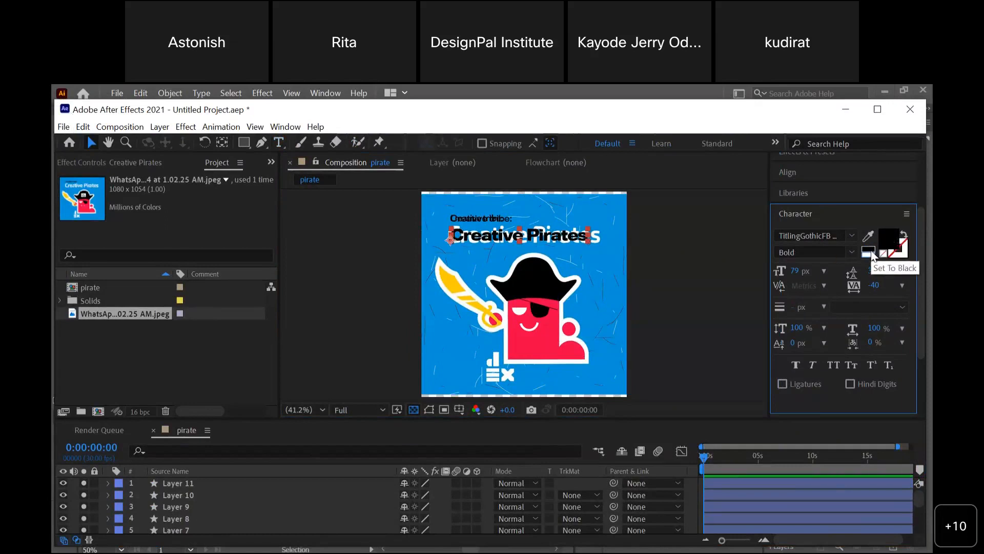
pyautogui.click(870, 253)
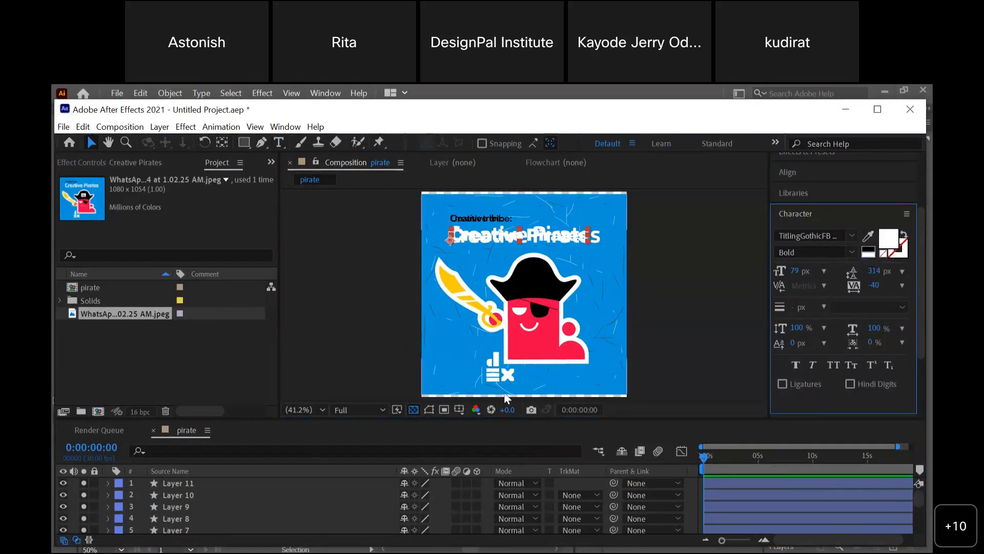
# - Solo the BG layer and take the WhatsApp reference image layer out of solo
pyautogui.scroll(-5, 176, 505)
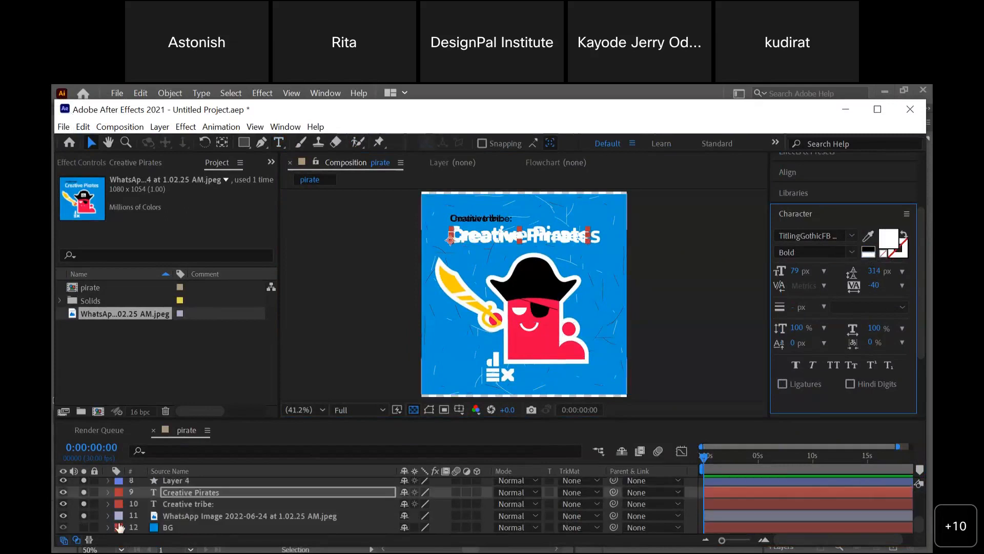
pyautogui.click(85, 528)
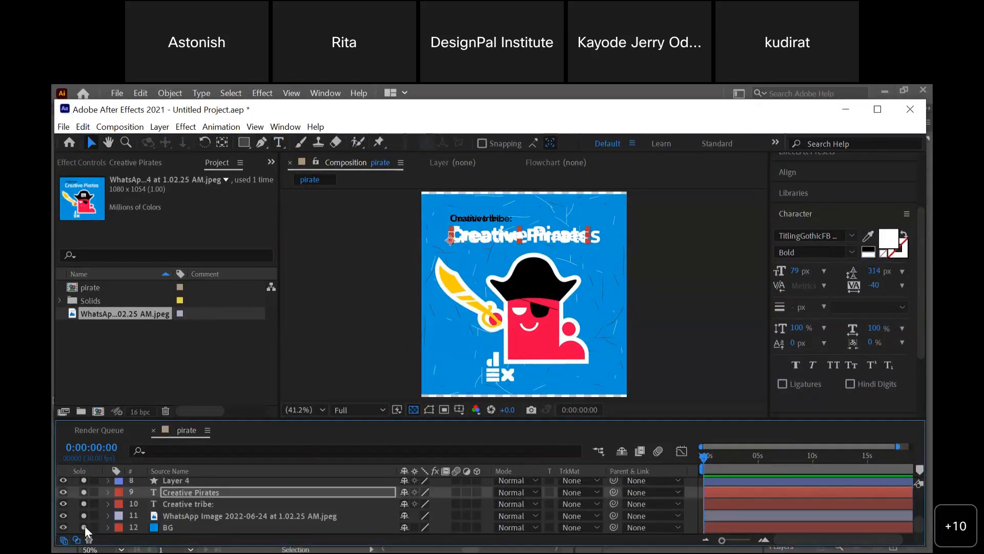
pyautogui.click(85, 517)
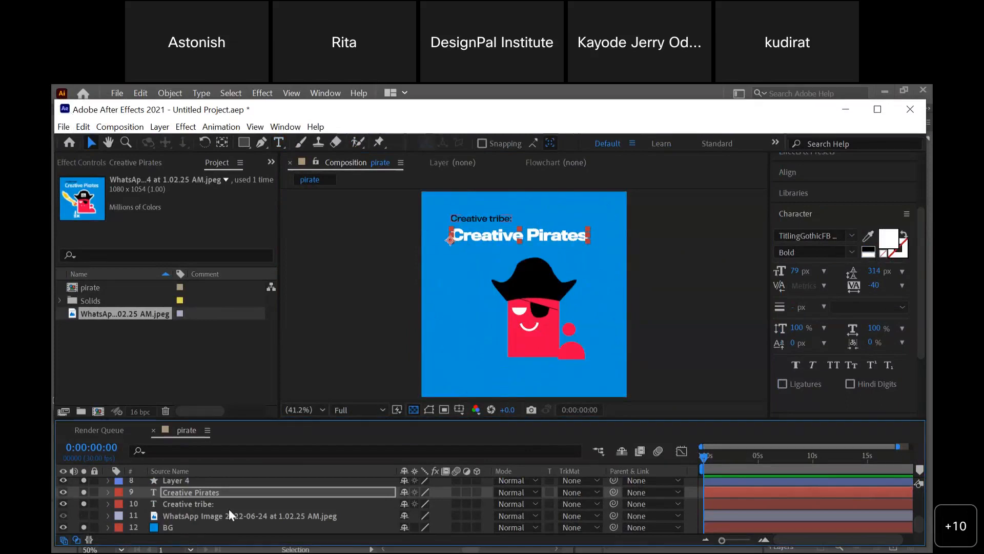
# - Pre-compose all the pirate shape layers, from Layer 11 through Layer 4, into a new composition named pirate
pyautogui.scroll(5, 229, 510)
pyautogui.click(199, 483)
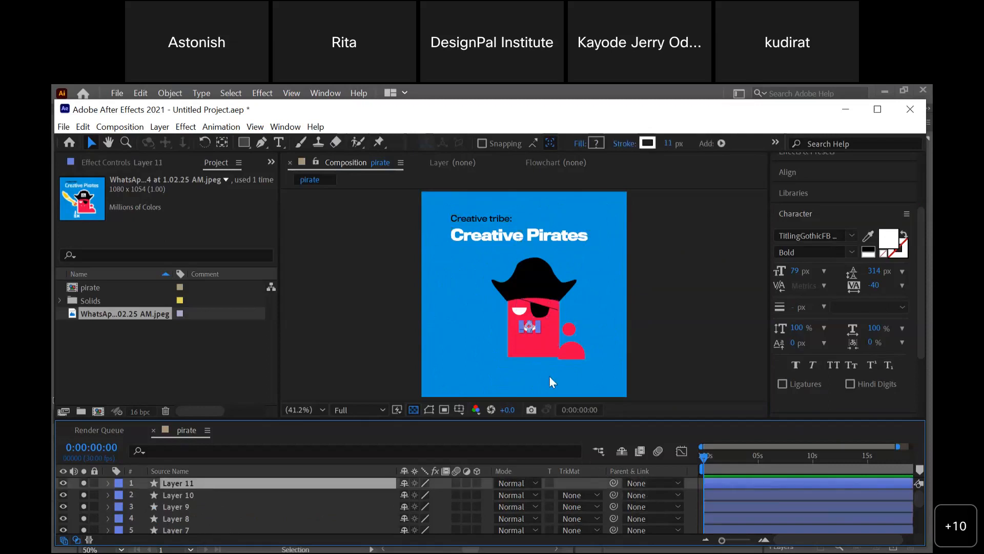
pyautogui.click(565, 349)
pyautogui.press('Return')
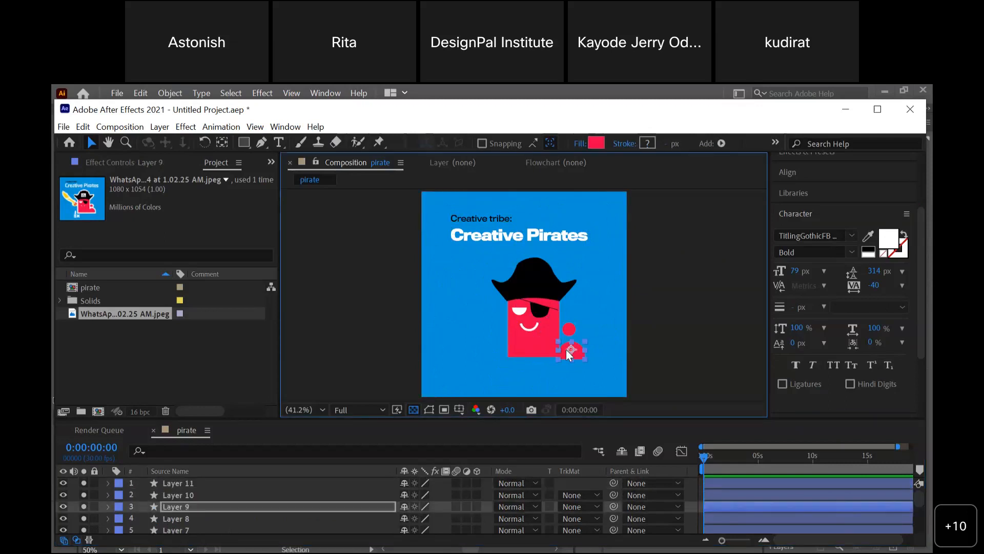
pyautogui.hotkey('shift', 'Down')
pyautogui.click(192, 485)
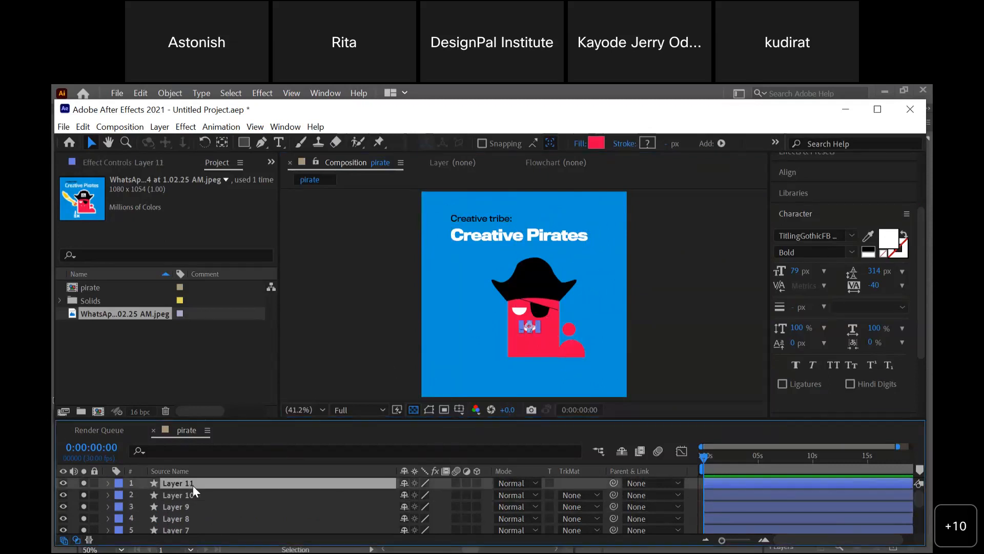
pyautogui.moveTo(917, 496); pyautogui.dragTo(917, 518)
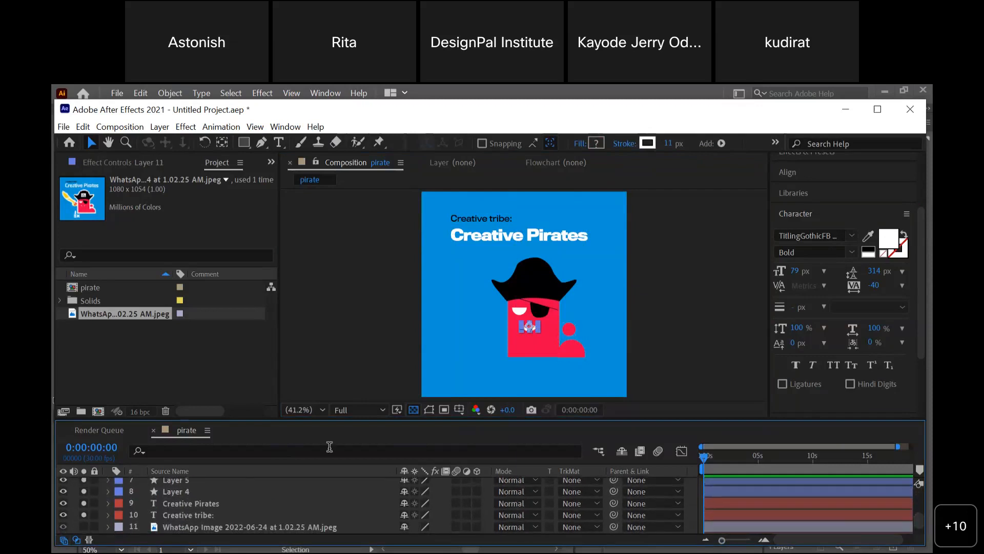
pyautogui.keyDown('shift'); pyautogui.click(164, 489); pyautogui.keyUp('shift')
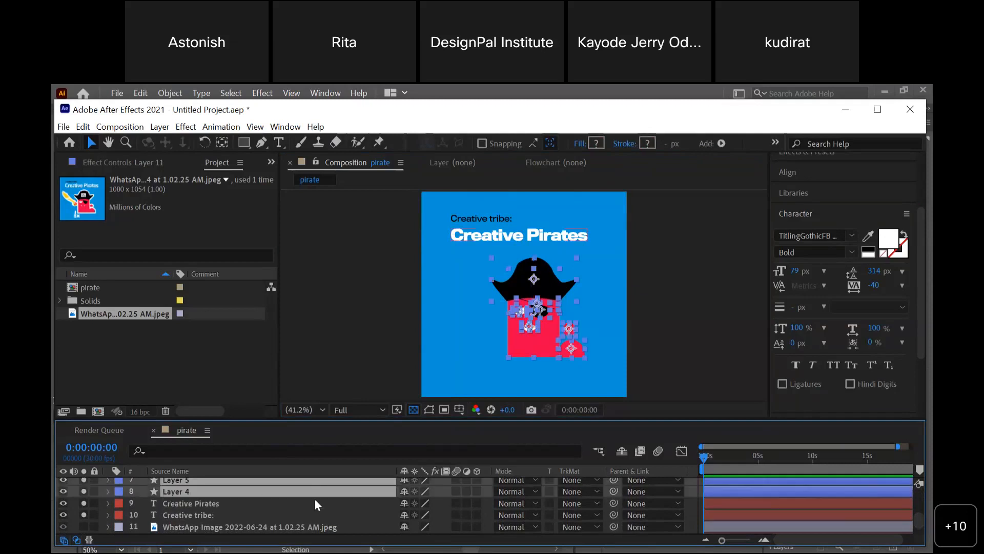
pyautogui.scroll(3, 315, 498)
pyautogui.rightClick(266, 498)
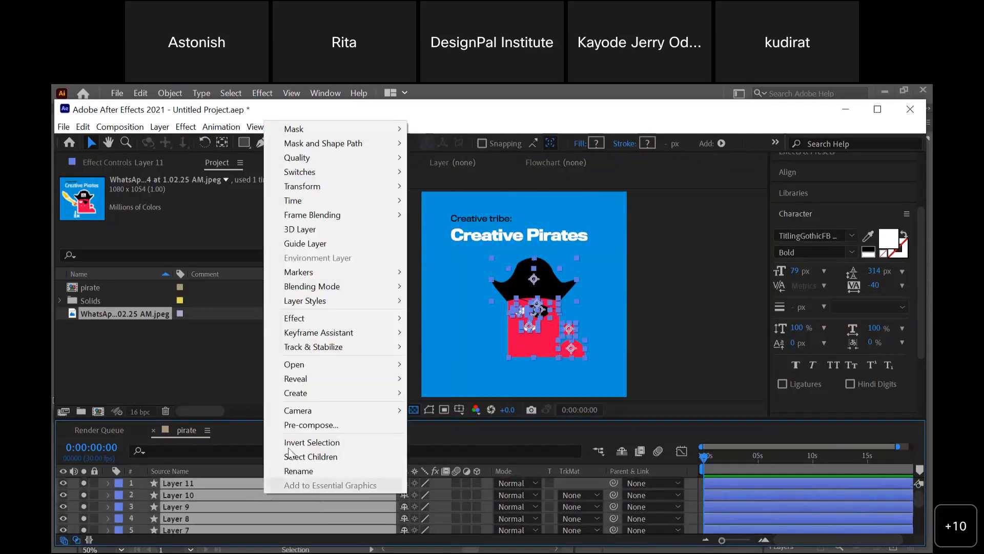
pyautogui.click(300, 424)
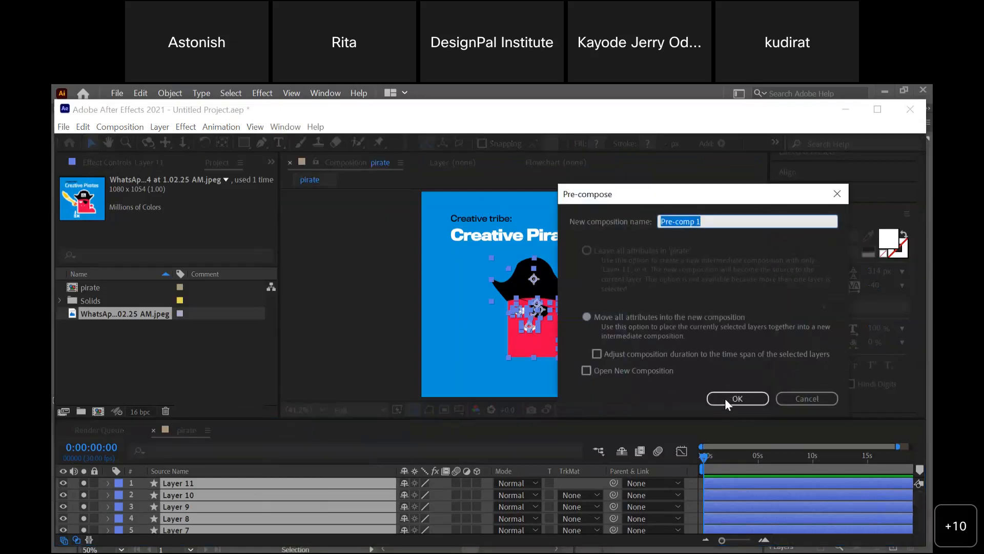
pyautogui.write('pirate')
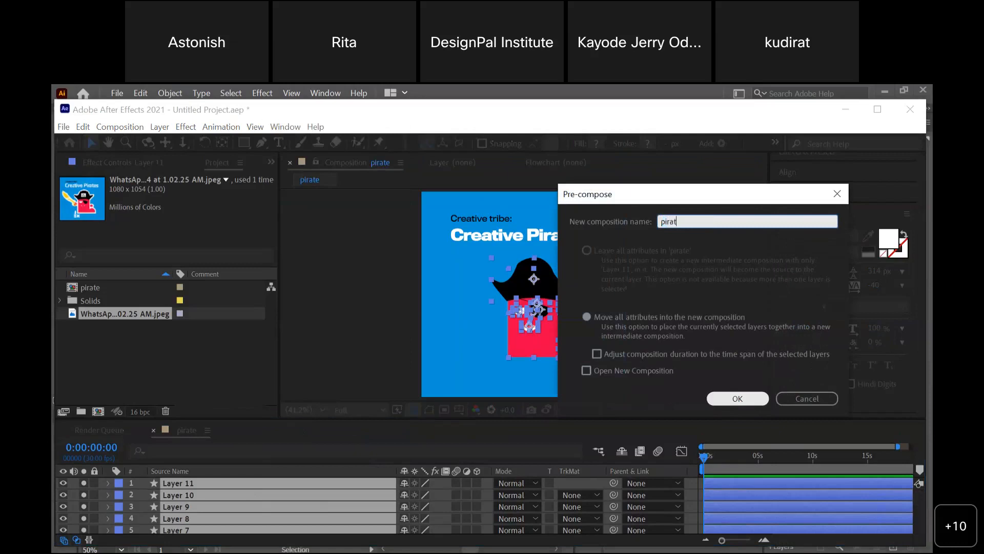
pyautogui.click(739, 401)
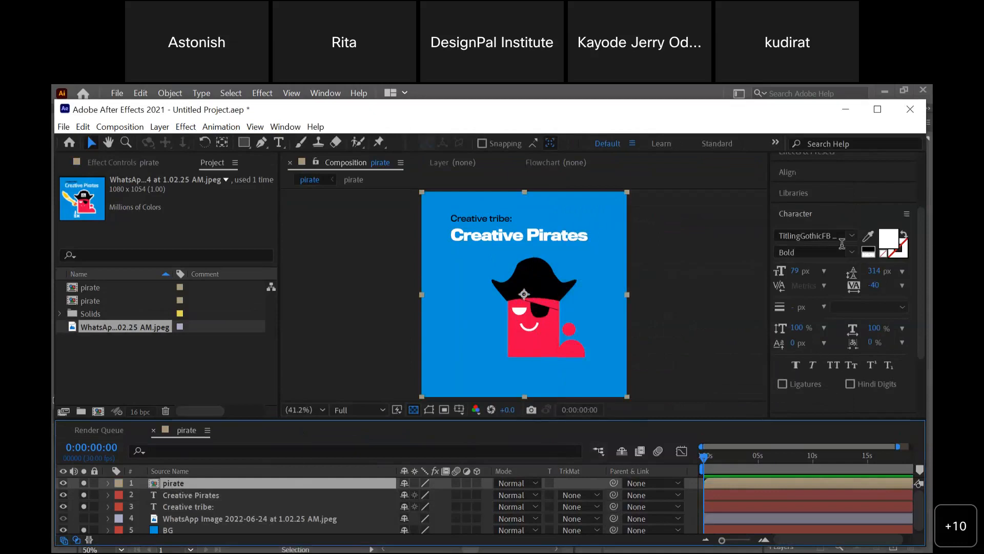
# - Try the Generate Stroke effect on the pirate pre-comp layer, and undo it
pyautogui.click(821, 214)
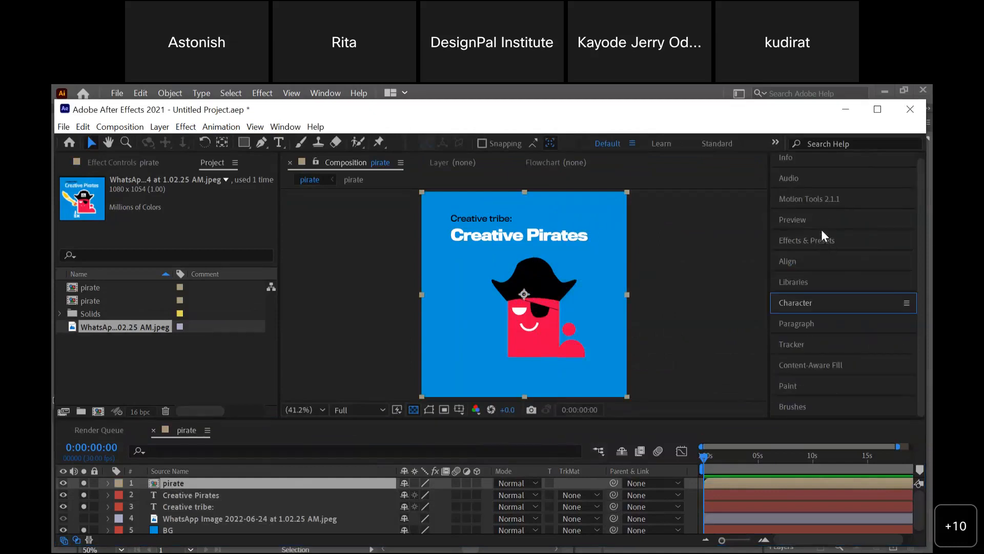
pyautogui.click(822, 243)
pyautogui.click(822, 258)
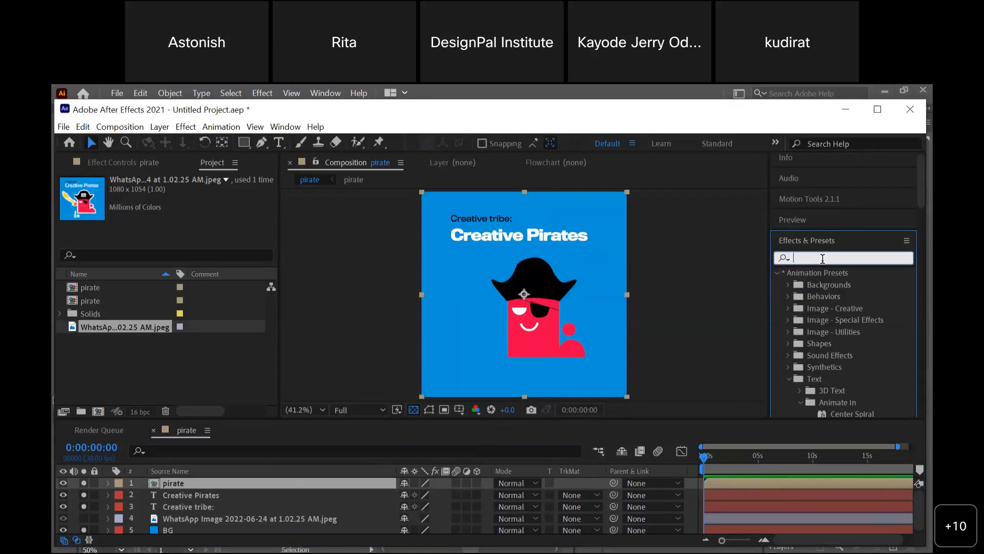
pyautogui.write('sstr')
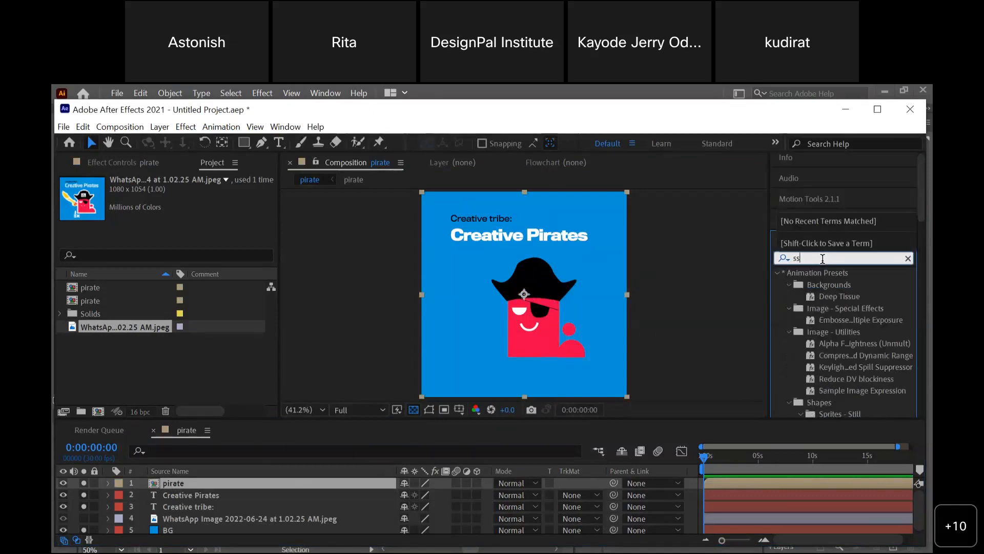
pyautogui.press('BackSpace')
pyautogui.press('BackSpace')
pyautogui.press('BackSpace')
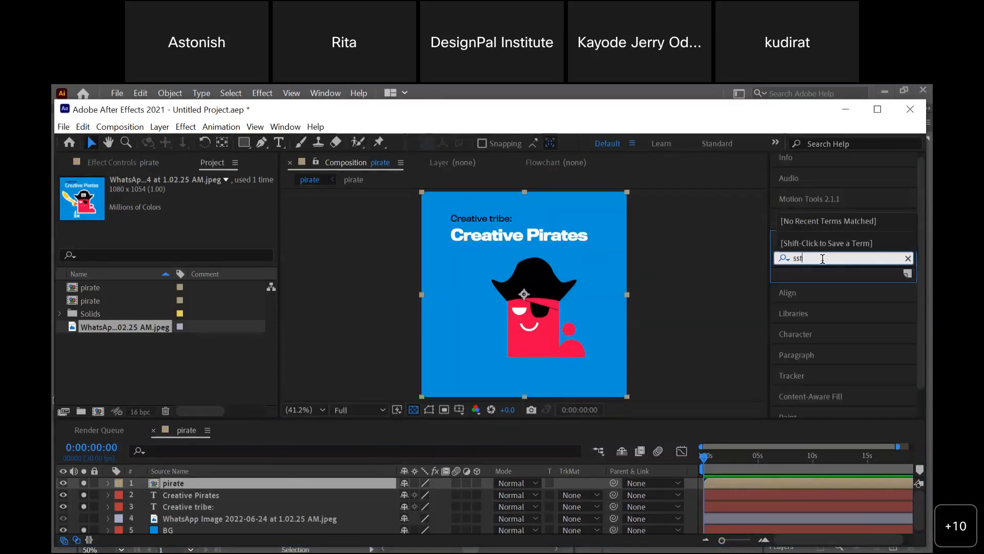
pyautogui.write('tr')
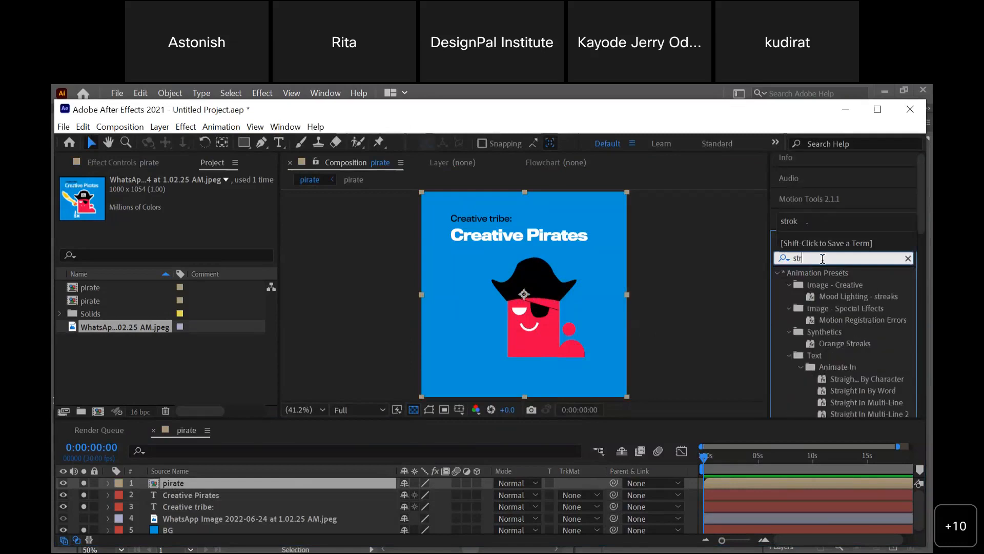
pyautogui.write('oke')
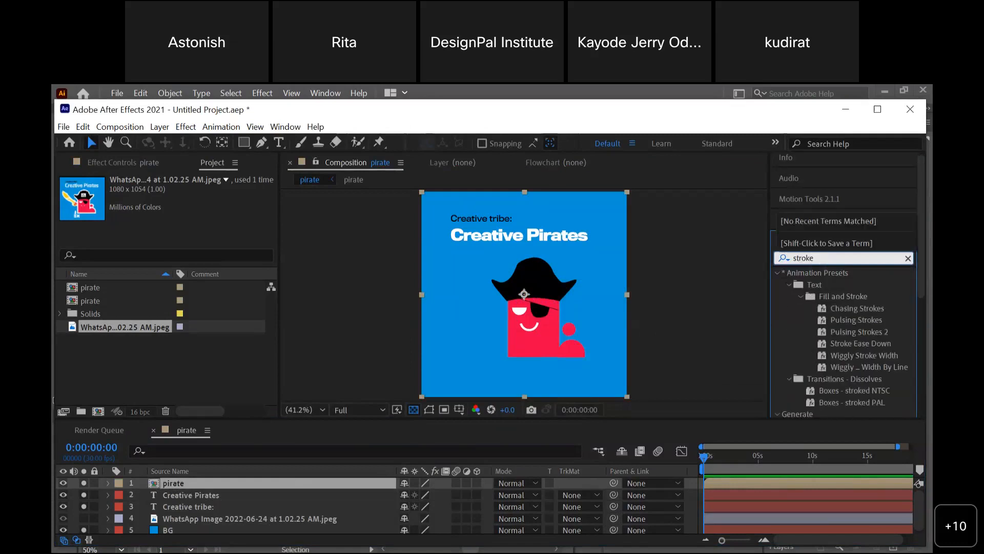
pyautogui.scroll(-3, 917, 285)
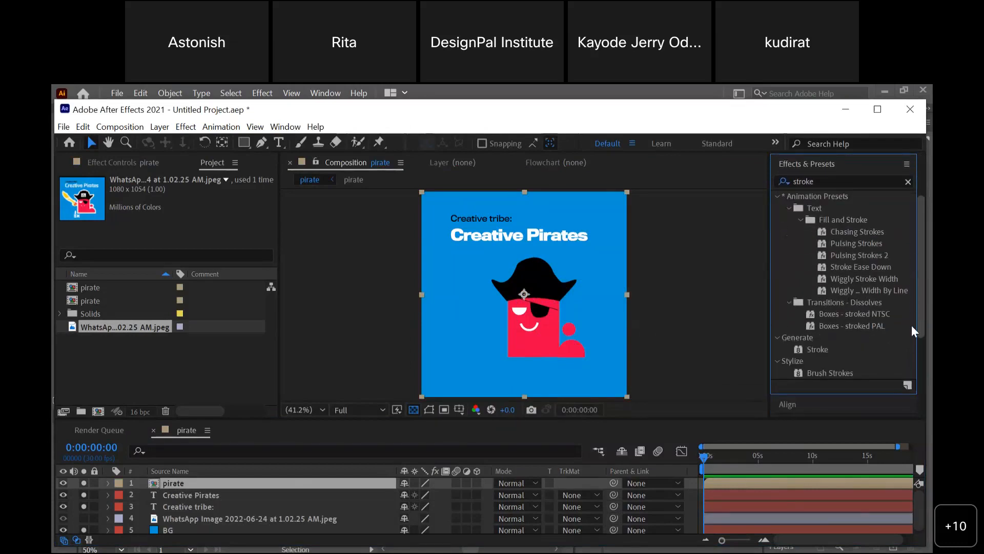
pyautogui.scroll(-2, 912, 325)
pyautogui.click(815, 313)
pyautogui.doubleClick(815, 314)
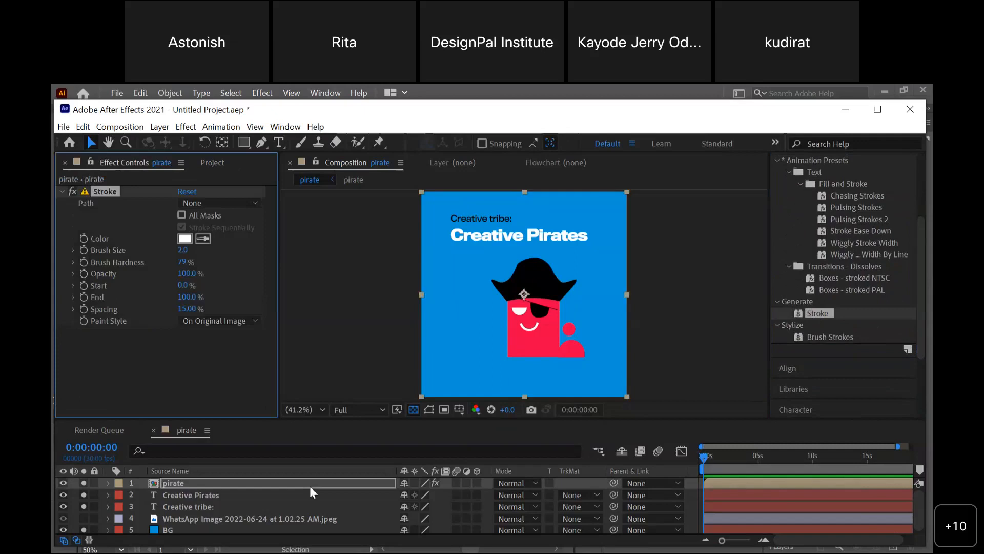
pyautogui.hotkey('ctrl', 'z')
# - Duplicate the pirate pre-comp layer and scale the lower copy to 110%
pyautogui.click(288, 487)
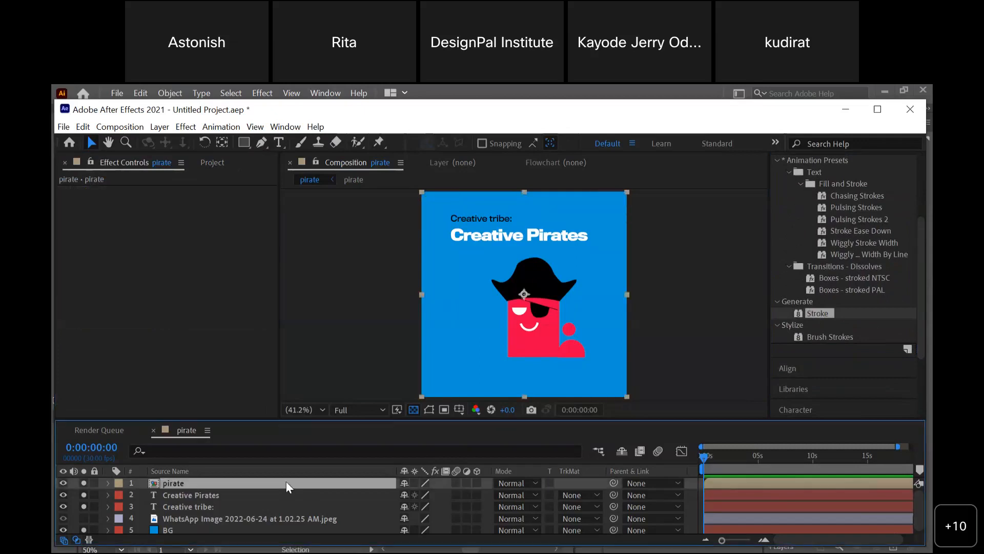
pyautogui.hotkey('ctrl', 'd')
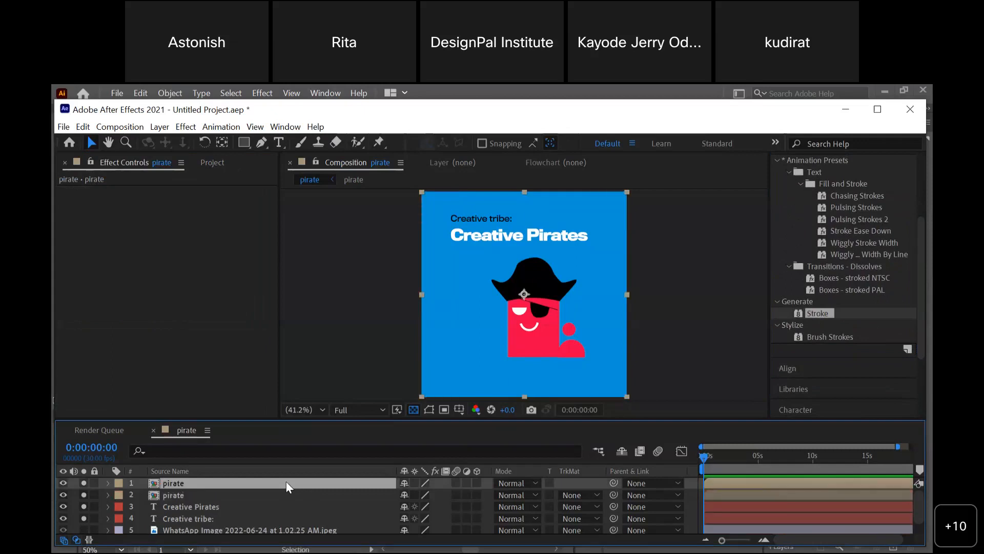
pyautogui.click(272, 494)
pyautogui.press('s')
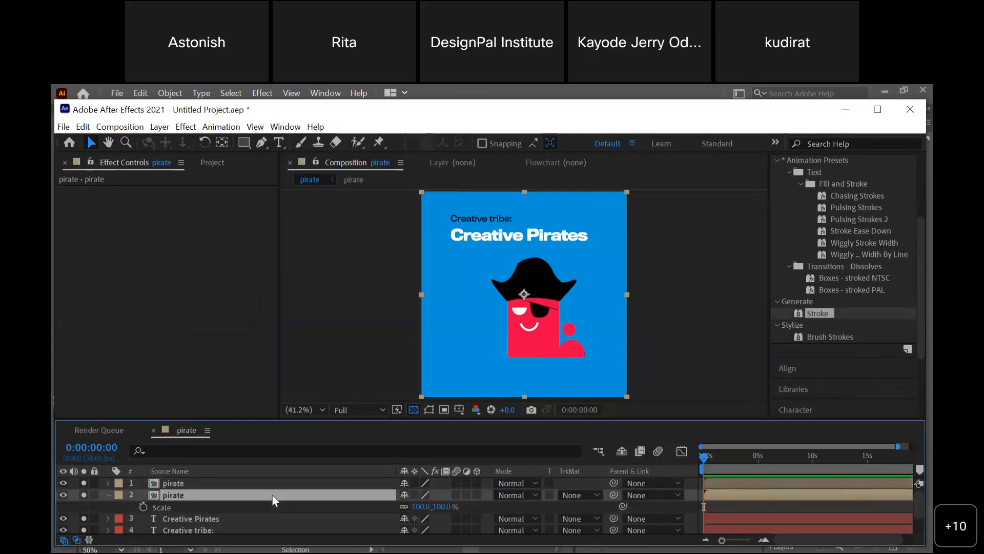
pyautogui.moveTo(417, 510); pyautogui.dragTo(421, 506)
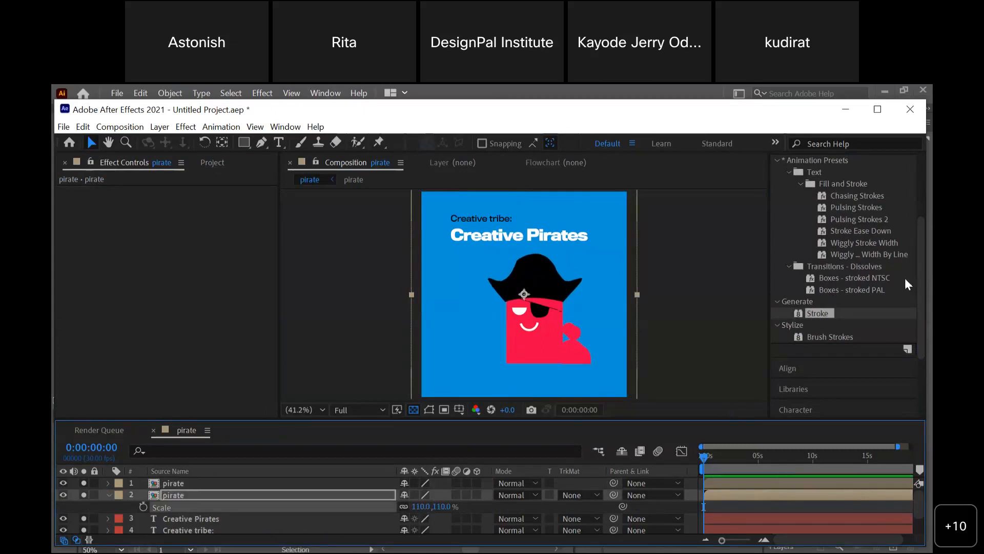
# - Find the Generate Fill effect and apply it to the lower, enlarged pirate layer
pyautogui.moveTo(919, 284); pyautogui.dragTo(914, 237)
pyautogui.click(857, 228)
pyautogui.hotkey('ctrl', 'a')
pyautogui.write('fill')
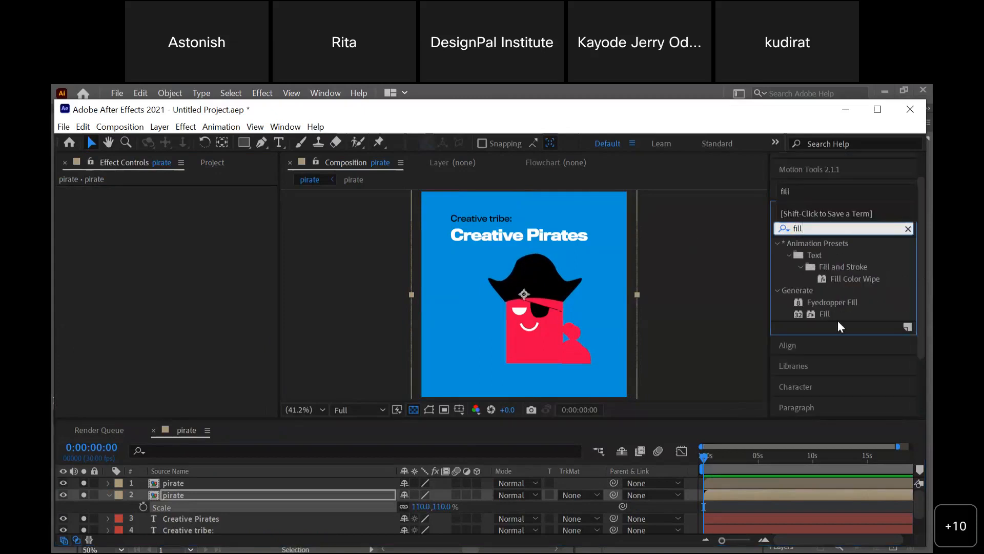
pyautogui.click(824, 315)
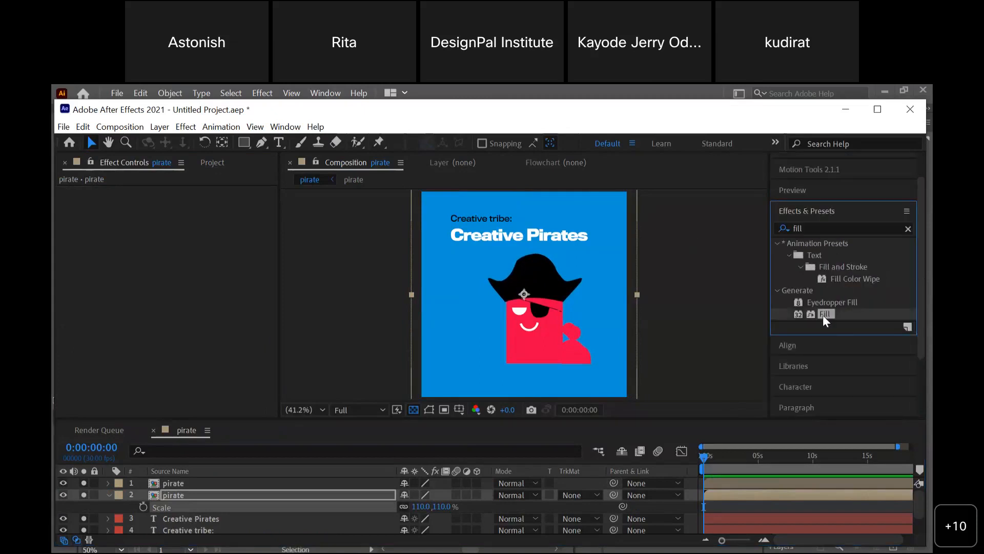
pyautogui.moveTo(822, 315); pyautogui.dragTo(252, 495)
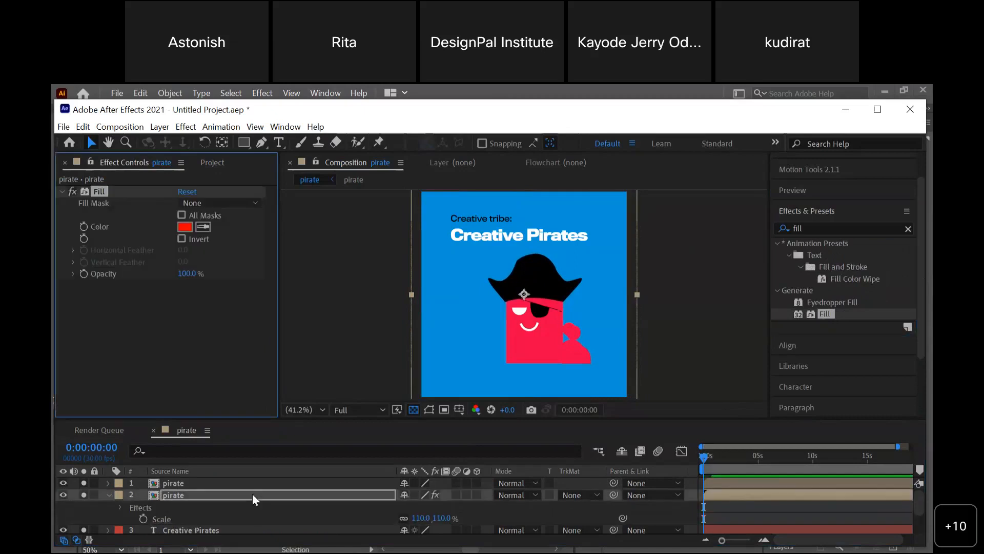
# - Set the Fill effect's colour to white (FFFFFF) and collapse the effect's settings
pyautogui.click(185, 227)
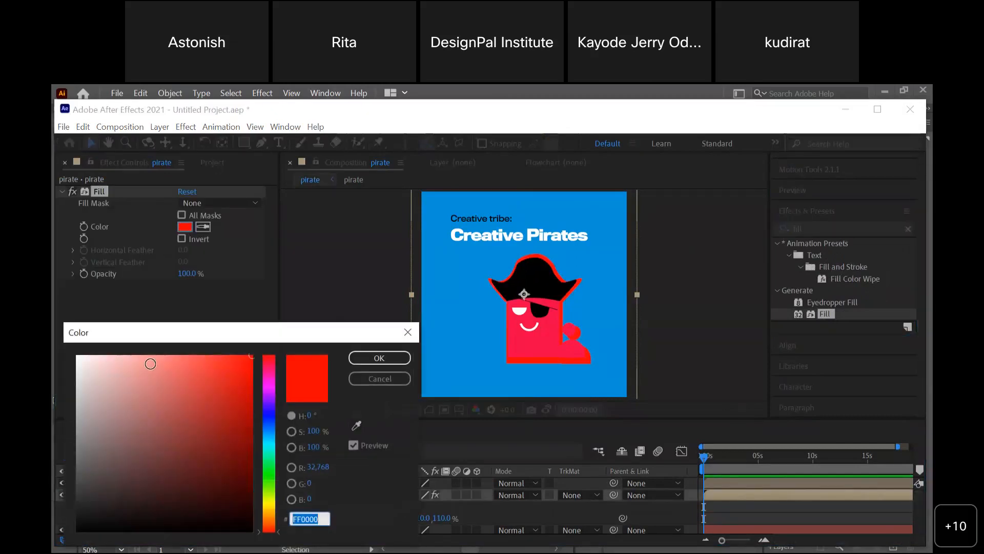
pyautogui.click(77, 356)
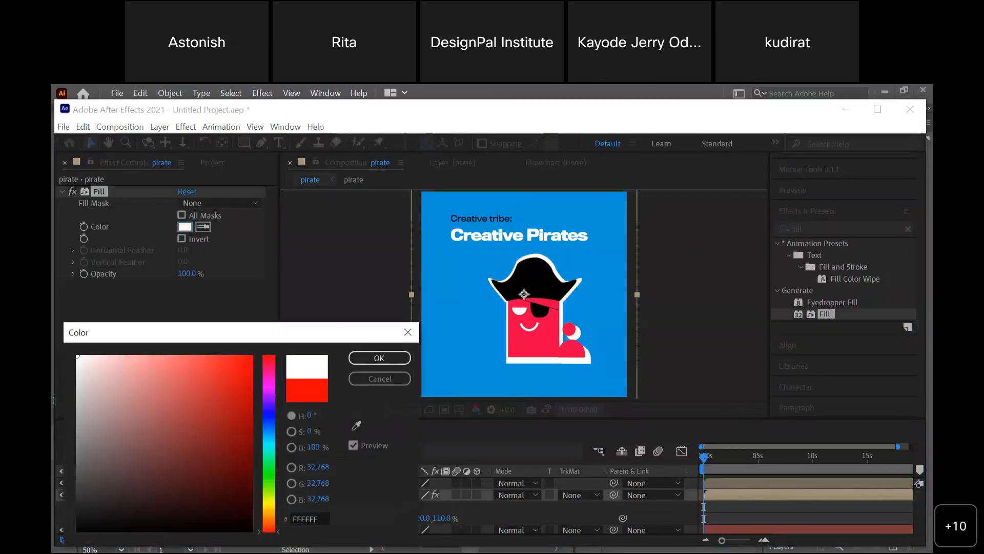
pyautogui.click(405, 358)
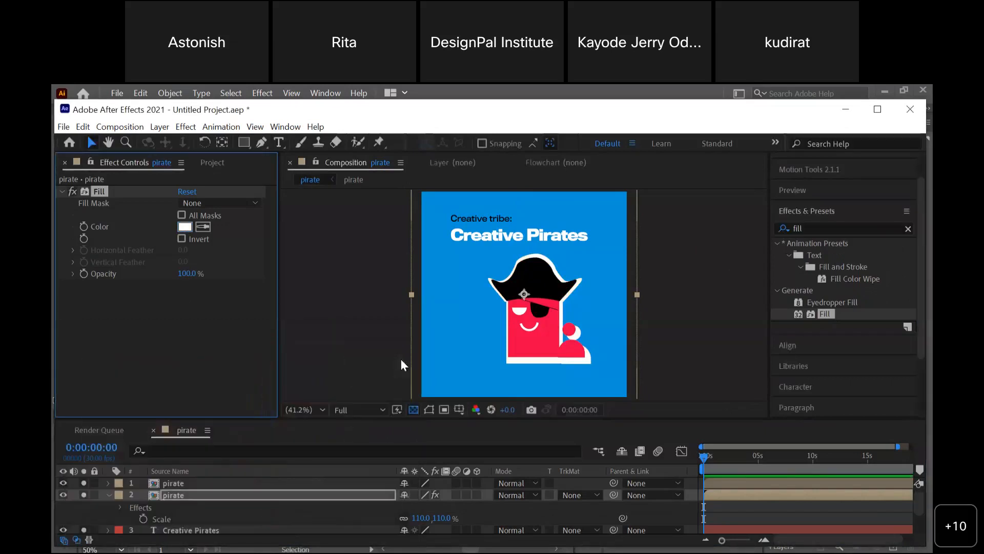
pyautogui.press('Left')
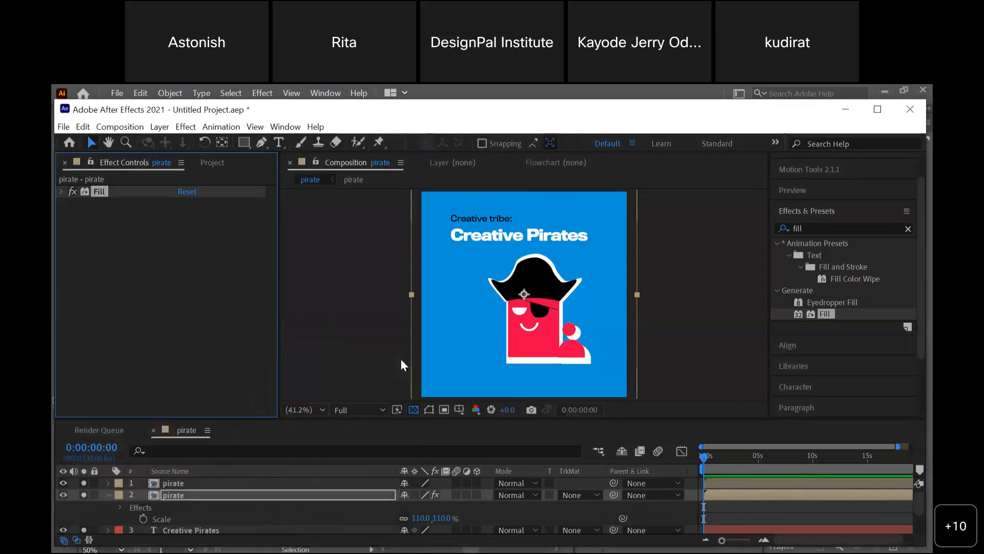
# - Nudge the white pirate outline layer slightly up and left, and compare it with the WhatsApp reference image in Photos
pyautogui.click(223, 491)
pyautogui.press('Return')
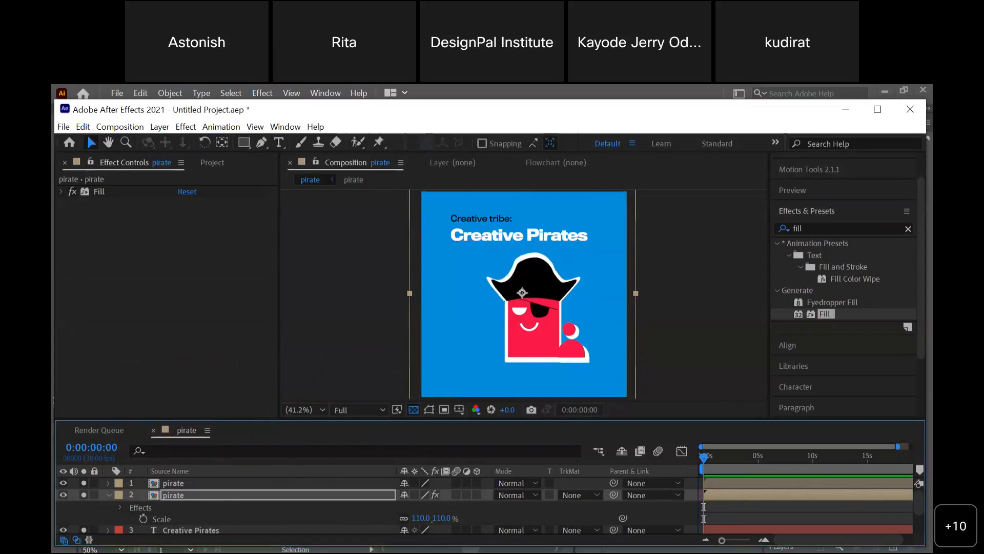
pyautogui.hotkey('alt', 'Tab')
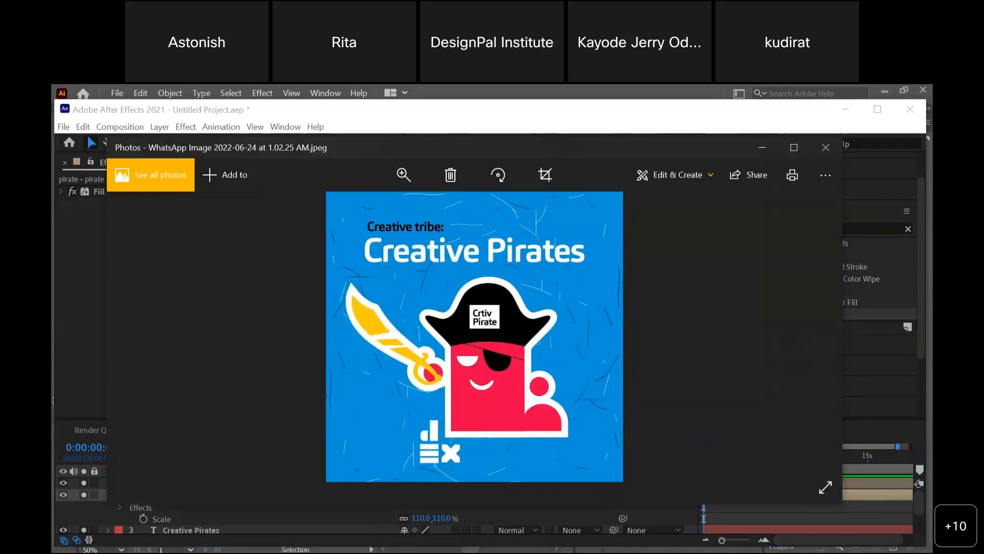
pyautogui.hotkey('alt', 'Tab')
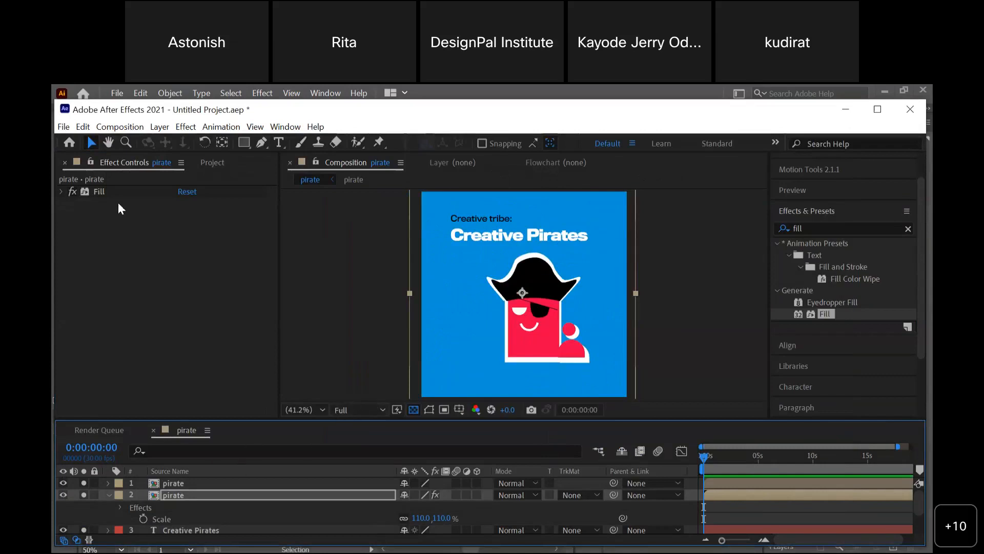
# - Lock both pirate layers and select the Creative Pirates text layer
pyautogui.click(271, 490)
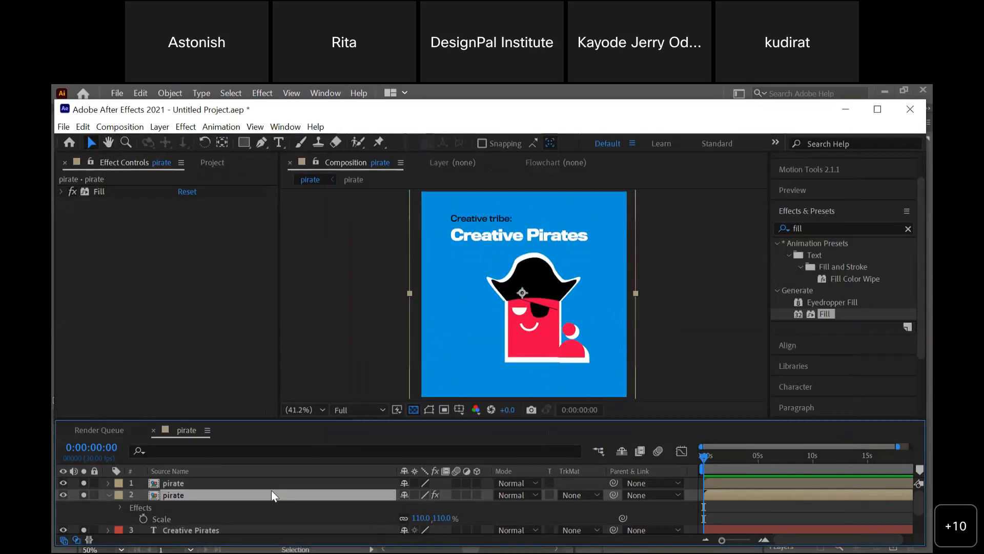
pyautogui.click(272, 482)
pyautogui.click(493, 235)
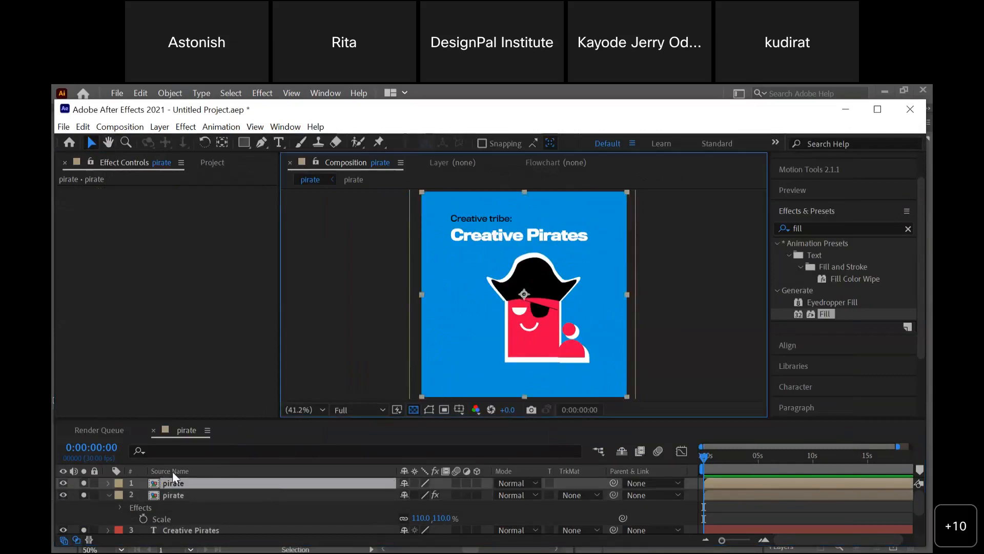
pyautogui.click(96, 483)
pyautogui.click(94, 493)
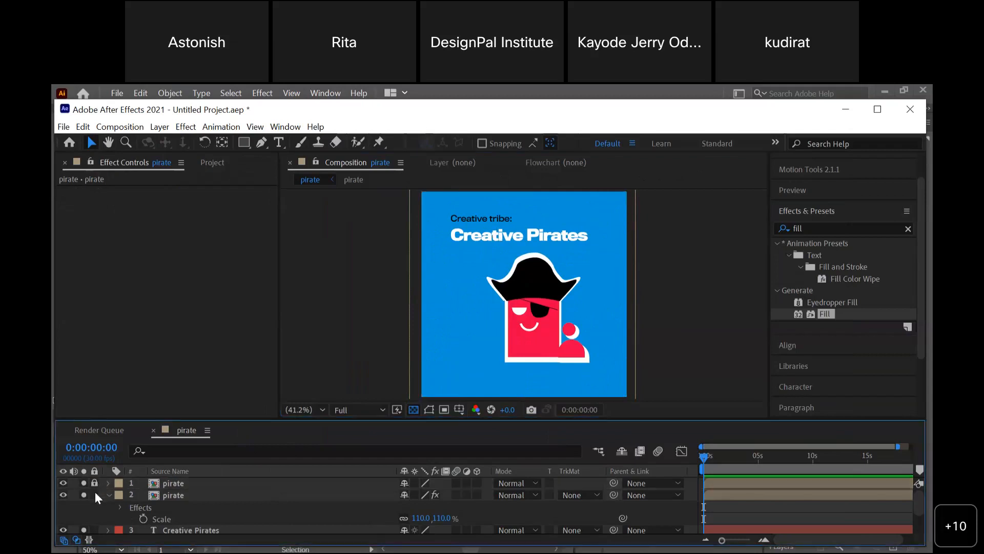
pyautogui.click(210, 499)
pyautogui.click(210, 500)
pyautogui.scroll(-2, 179, 510)
pyautogui.click(484, 237)
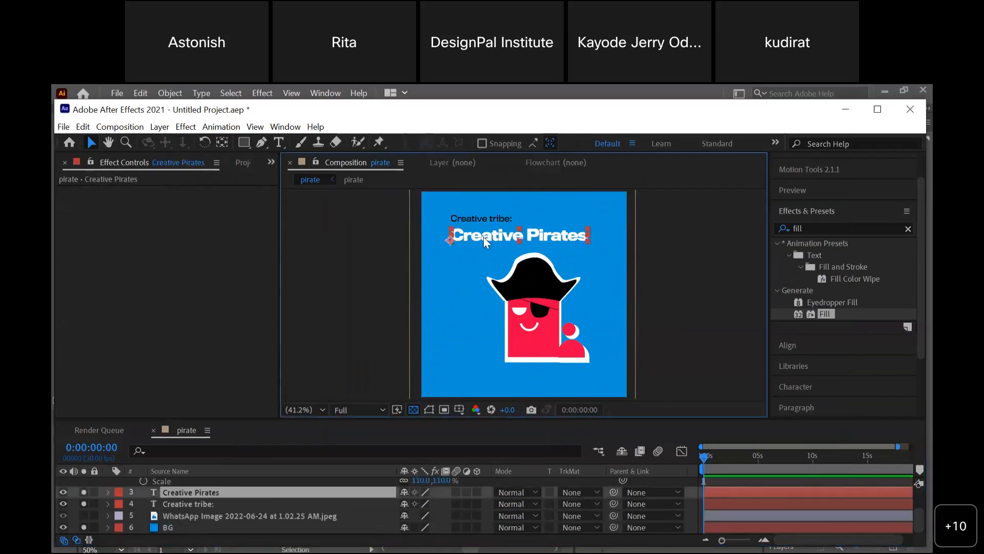
# - Collapse the Effects & Presets list, set the current time to 0:00:07:16, and select the WhatsApp image layer
pyautogui.click(815, 217)
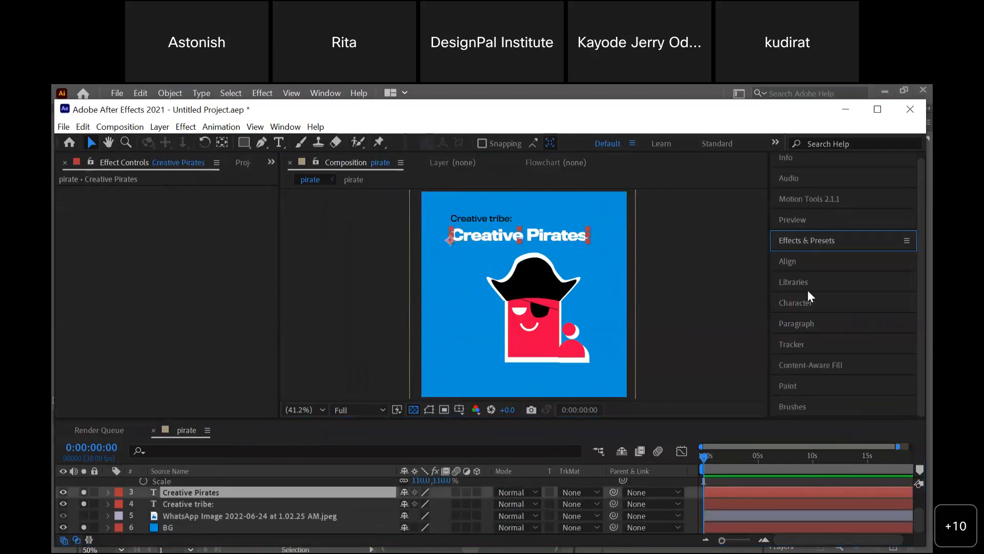
pyautogui.click(785, 465)
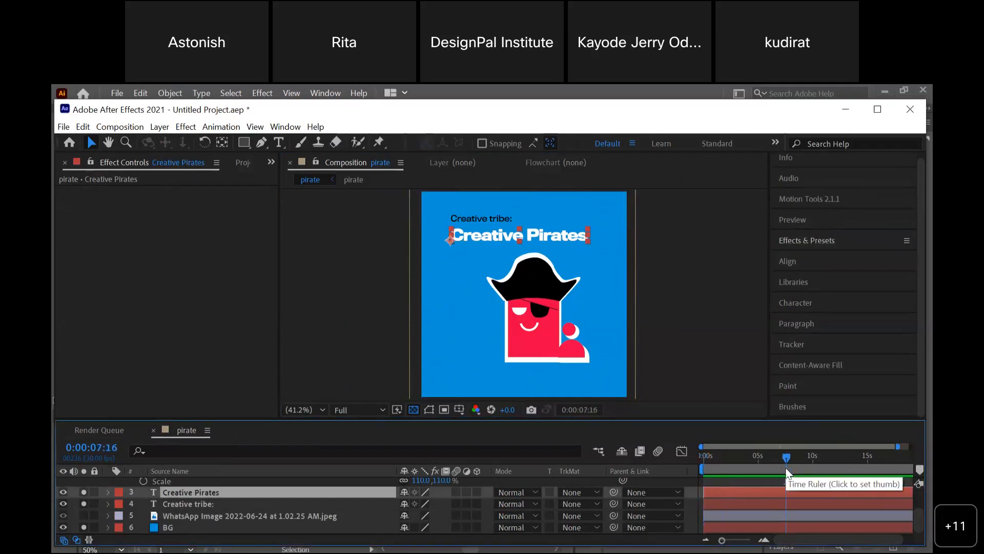
pyautogui.click(185, 512)
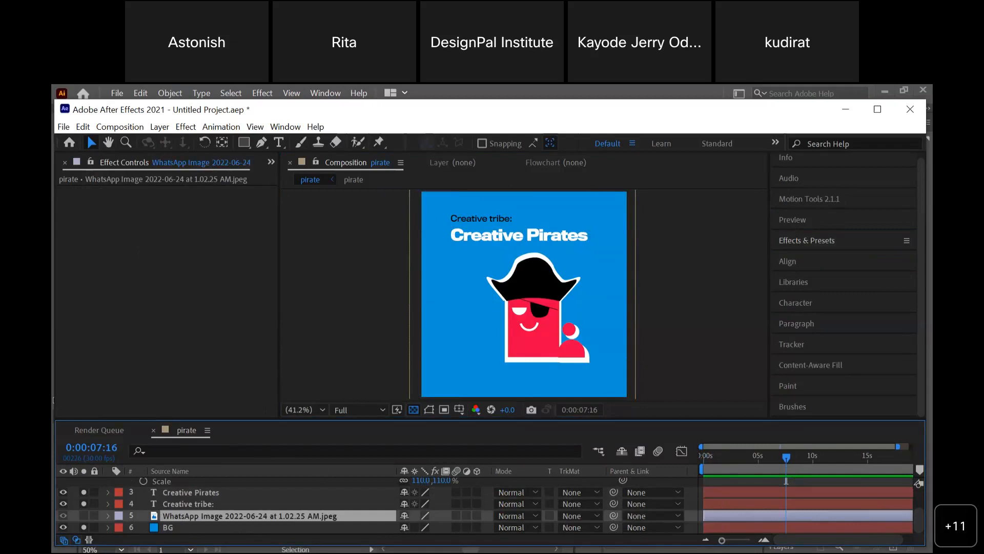
pyautogui.hotkey('alt', 'Tab')
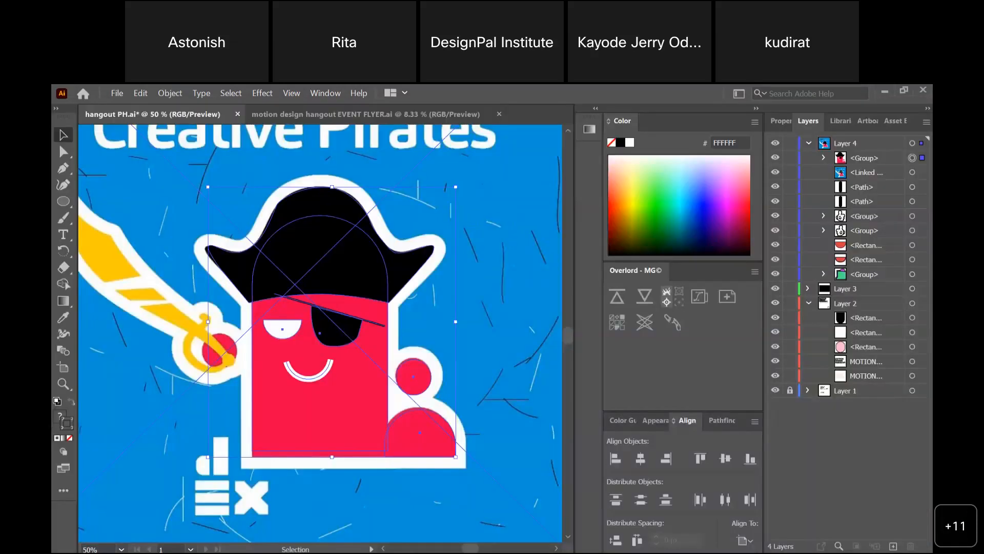
pyautogui.hotkey('alt', 'Tab')
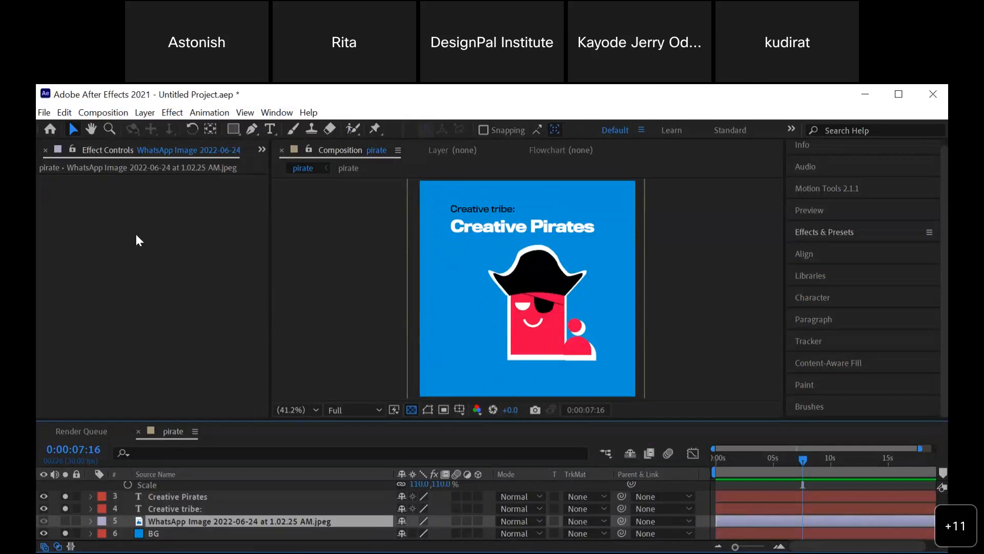
pyautogui.rightClick(136, 238)
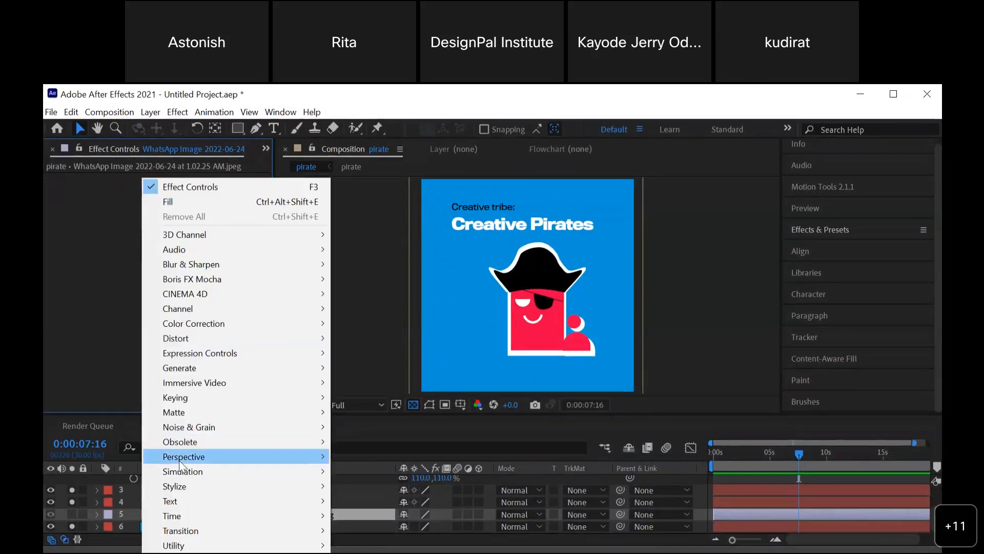
pyautogui.rightClick(91, 288)
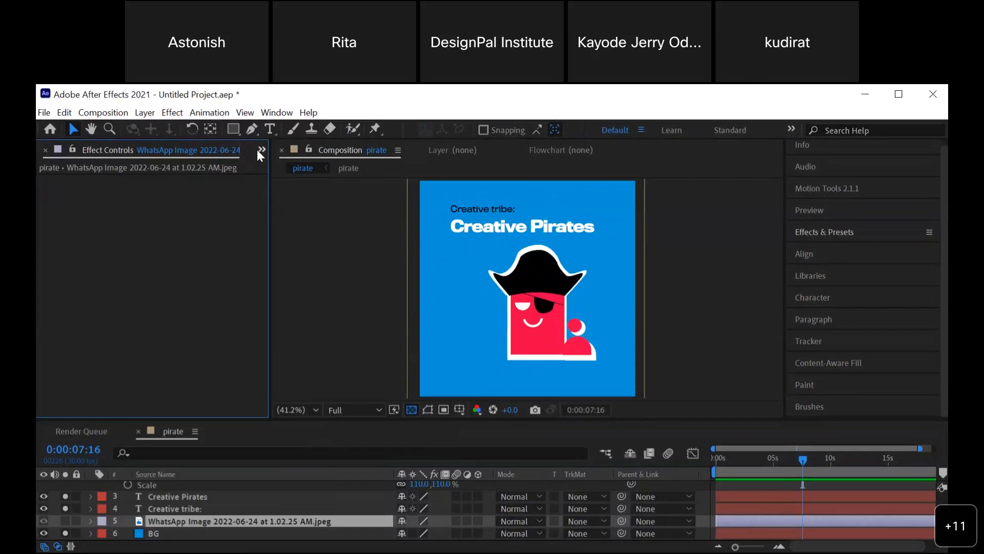
# - Show the project's item list and open the dialog for importing a single file
pyautogui.click(263, 148)
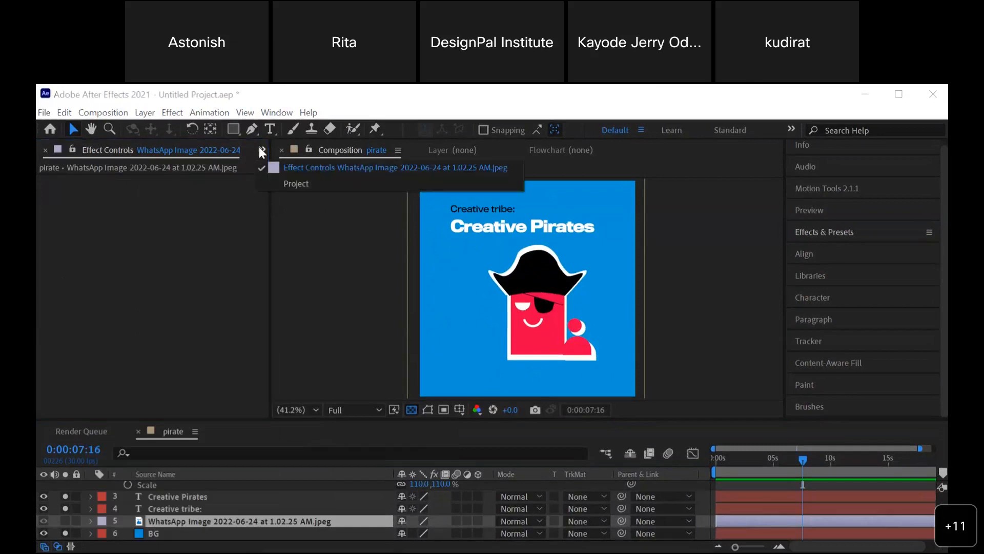
pyautogui.click(285, 182)
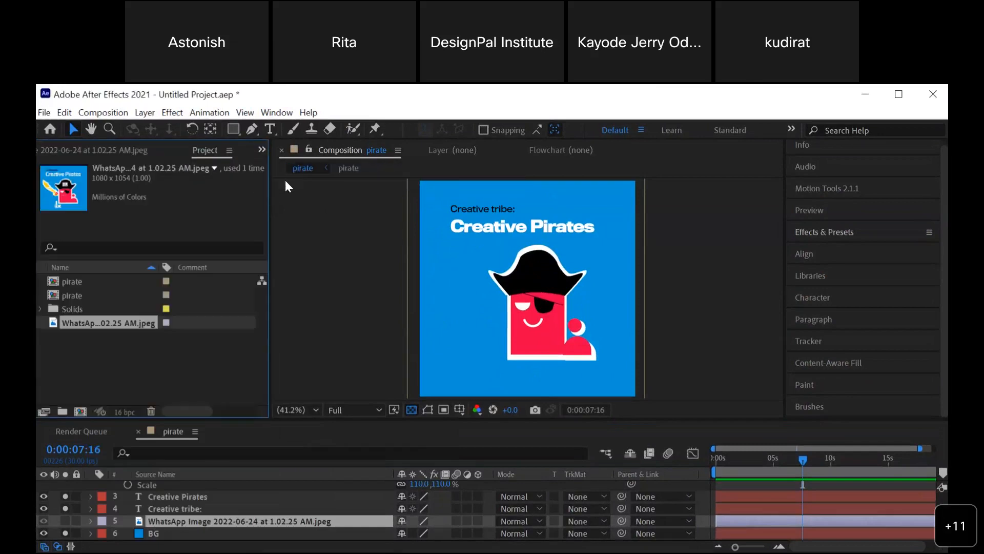
pyautogui.click(107, 387)
pyautogui.rightClick(107, 386)
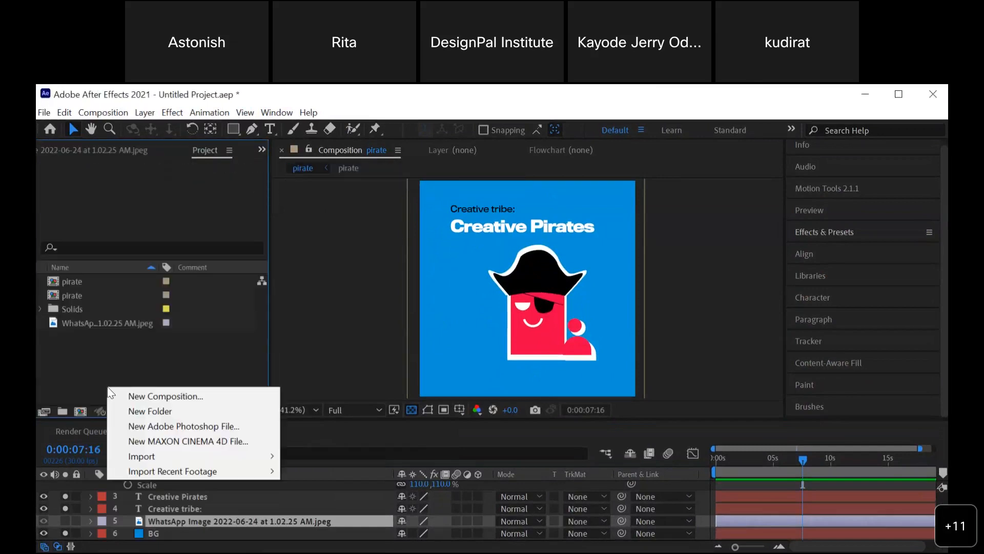
pyautogui.rightClick(78, 358)
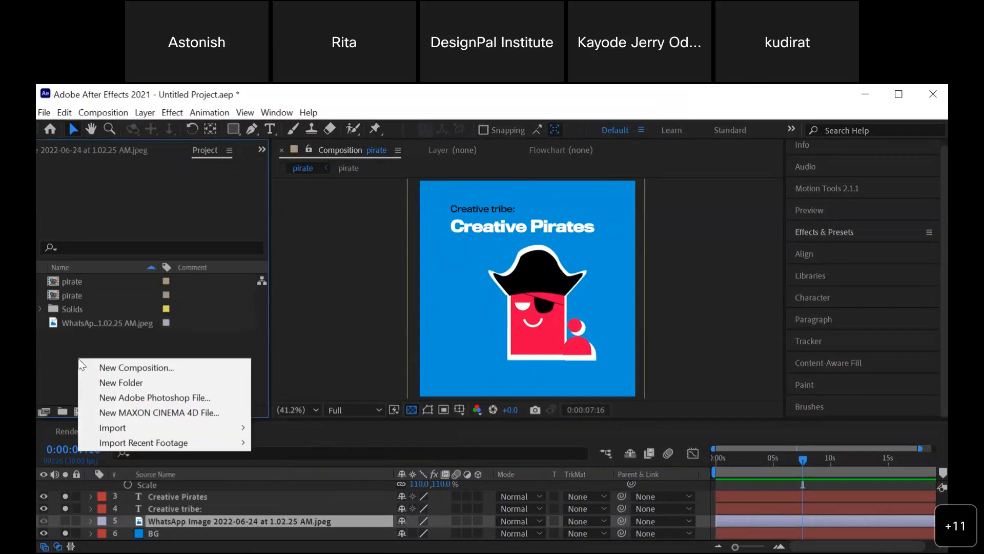
pyautogui.moveTo(161, 429)
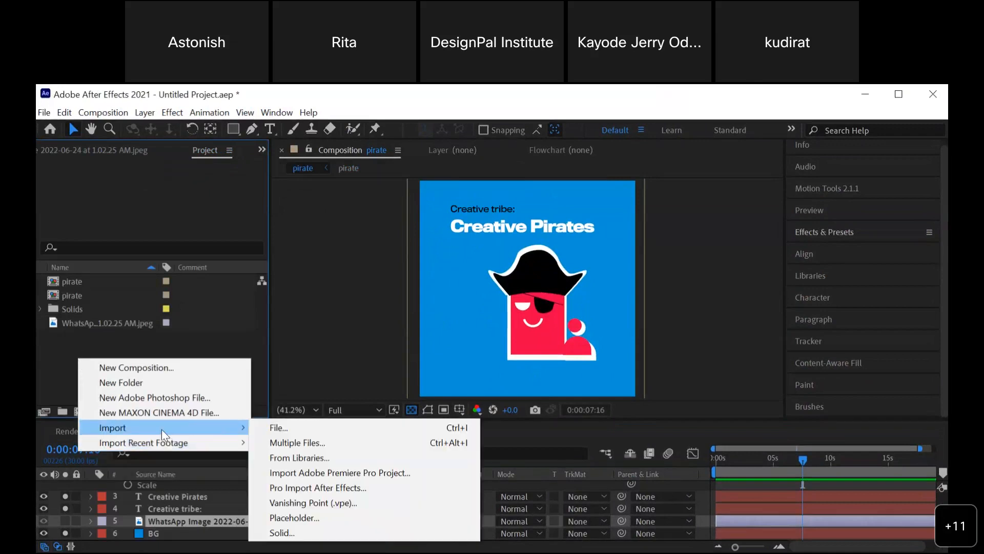
pyautogui.click(290, 430)
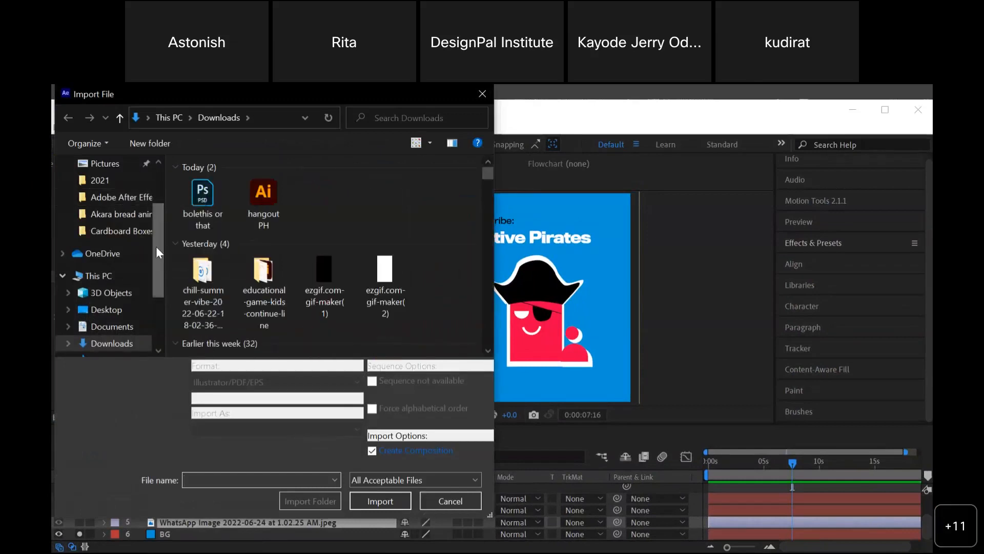
# - Import the motion design hangout EVENT FLYER Illustrator file from Downloads as Composition - Retain Layer Sizes
pyautogui.scroll(3, 155, 174)
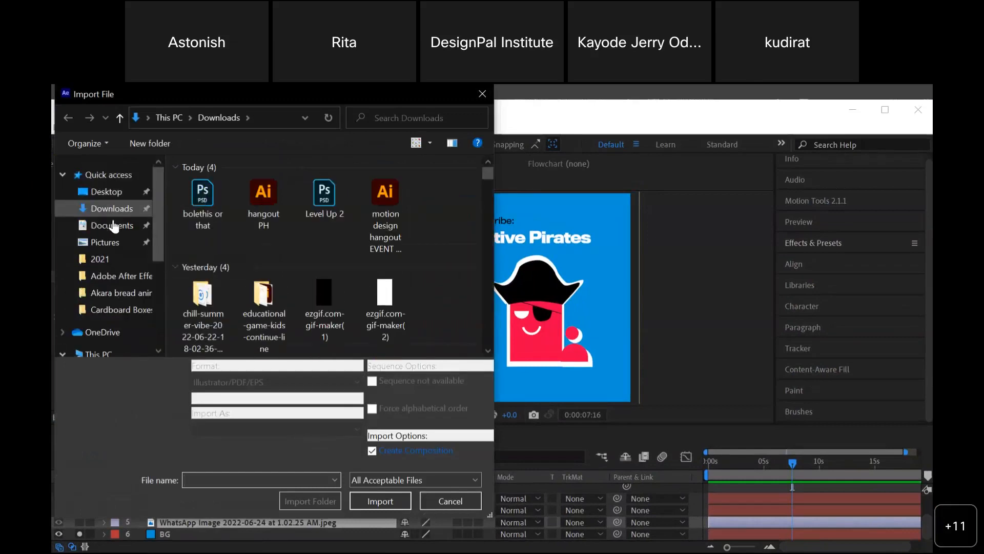
pyautogui.click(113, 225)
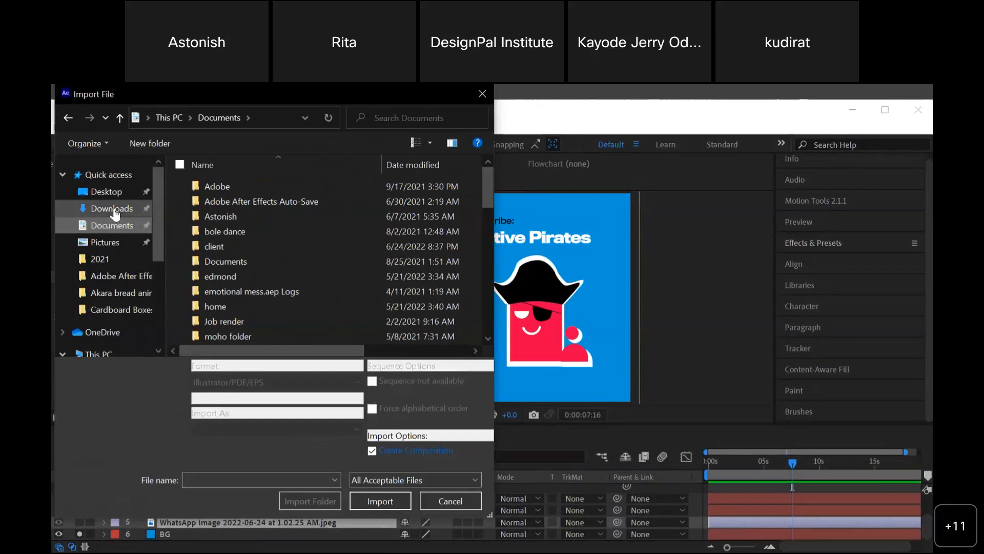
pyautogui.click(111, 208)
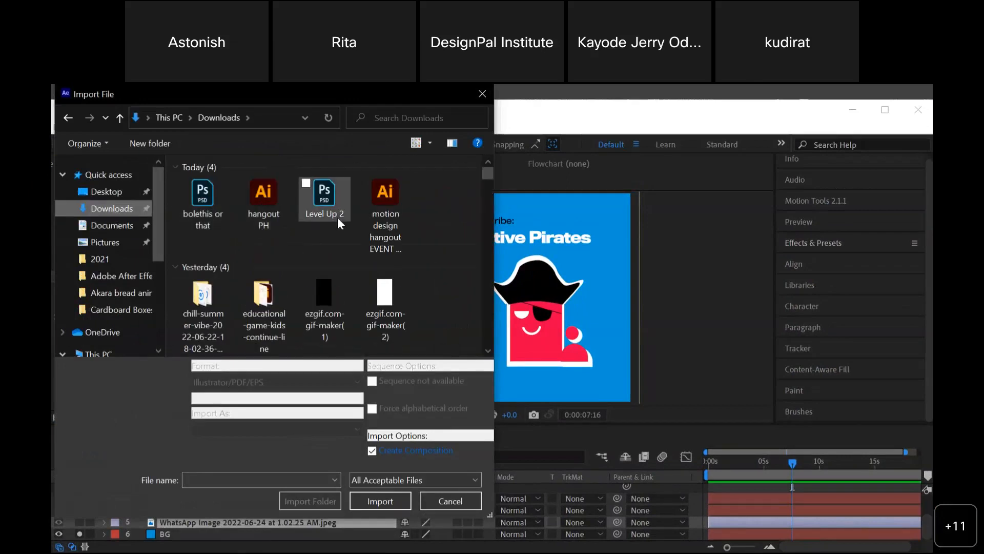
pyautogui.click(394, 202)
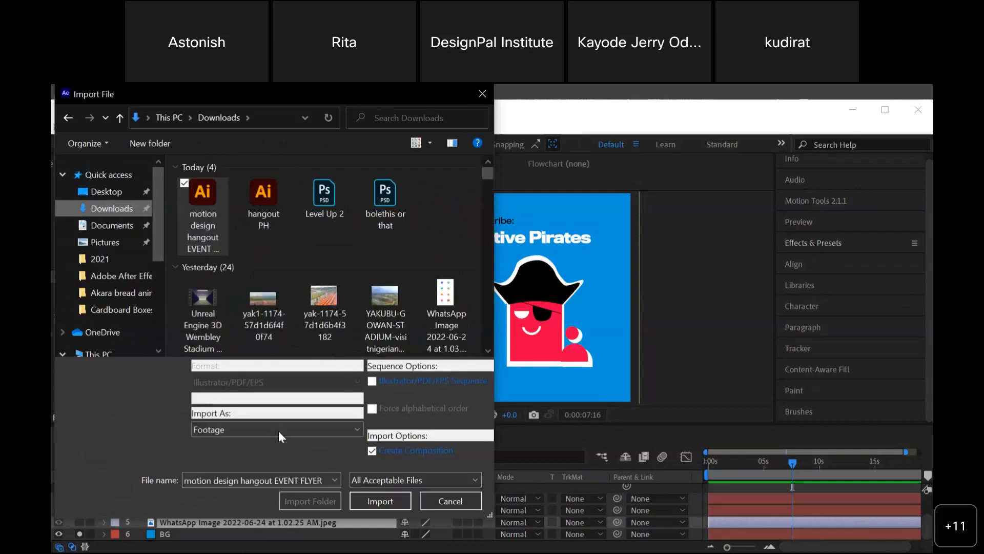
pyautogui.click(218, 428)
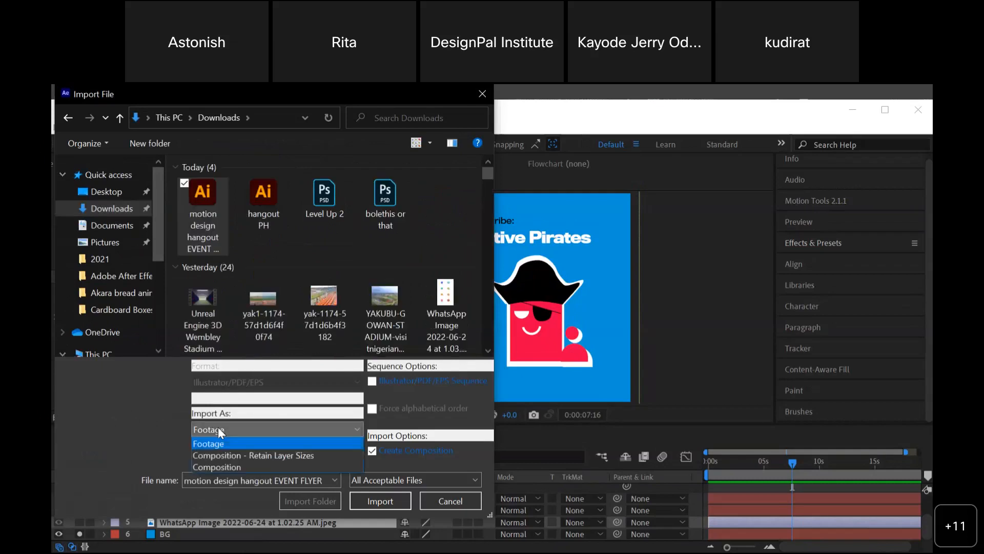
pyautogui.click(231, 455)
pyautogui.click(389, 505)
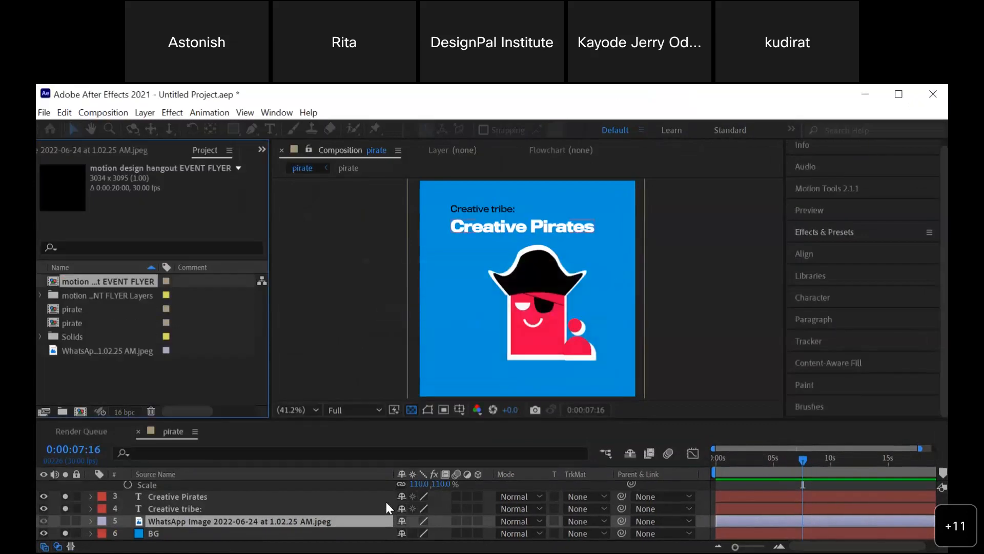
# - Open the imported motion design hangout EVENT FLYER composition and check its Motion design layer by hiding and reshowing it
pyautogui.doubleClick(112, 280)
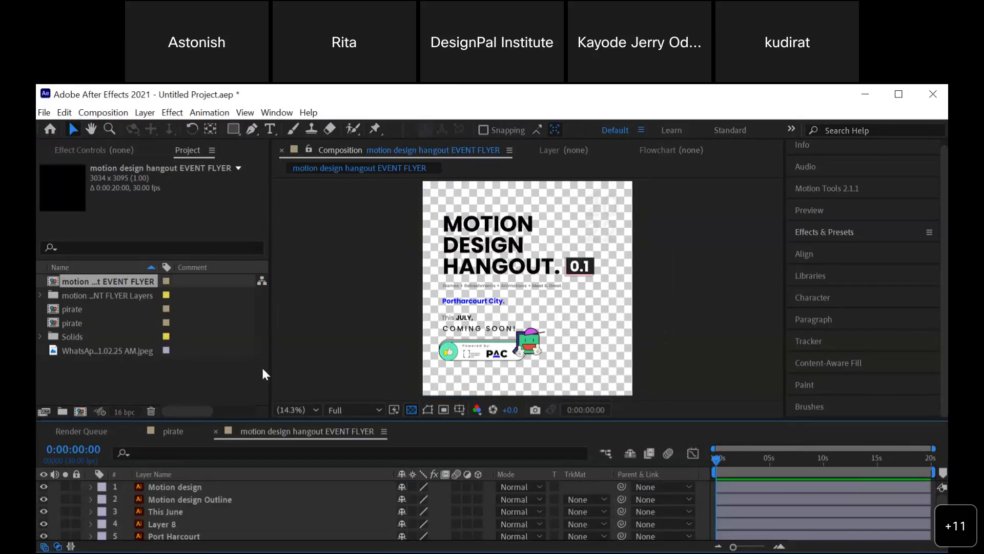
pyautogui.click(196, 487)
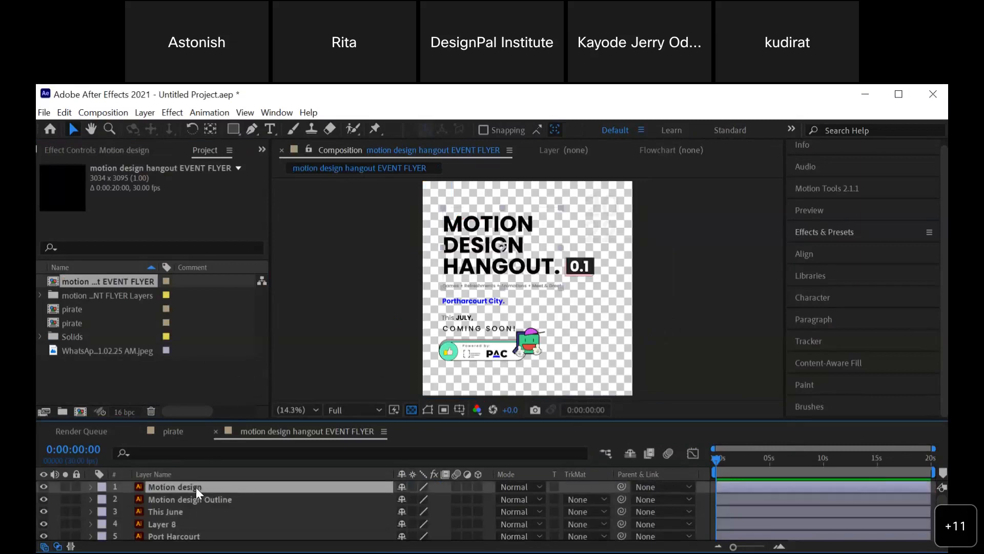
pyautogui.click(41, 487)
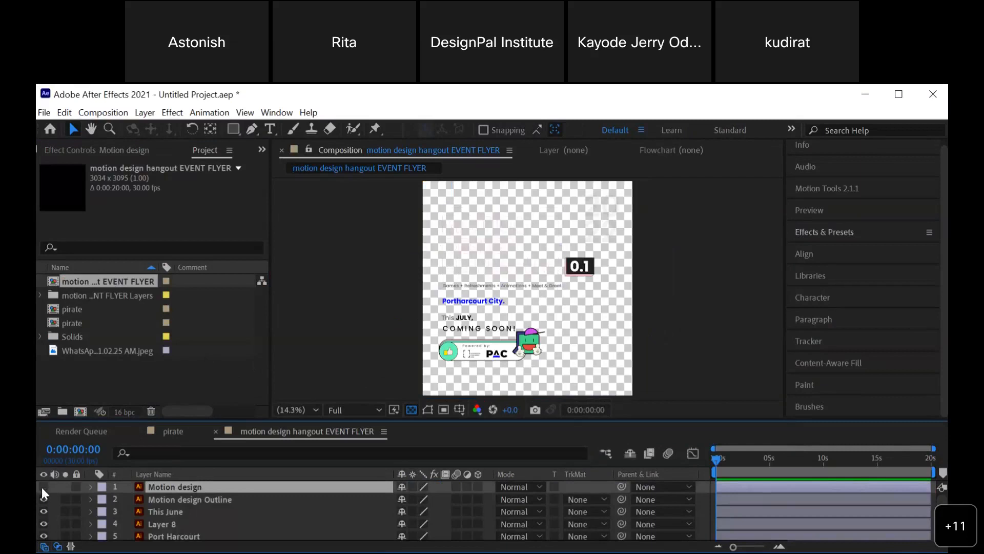
pyautogui.click(41, 487)
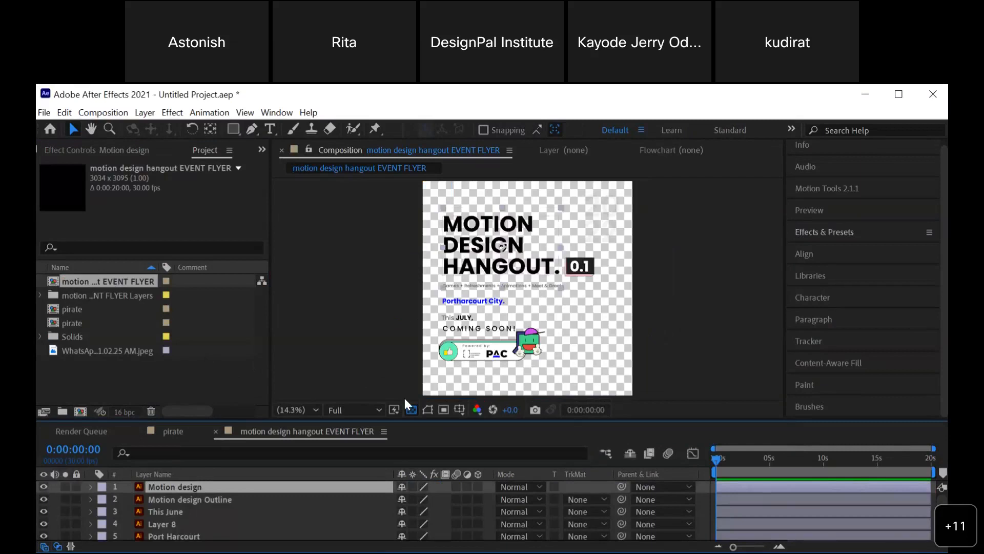
# - Inspect the flyer's 0.1 box and powered-by artwork as separate layers, and scrub the timeline before returning to the start
pyautogui.click(592, 263)
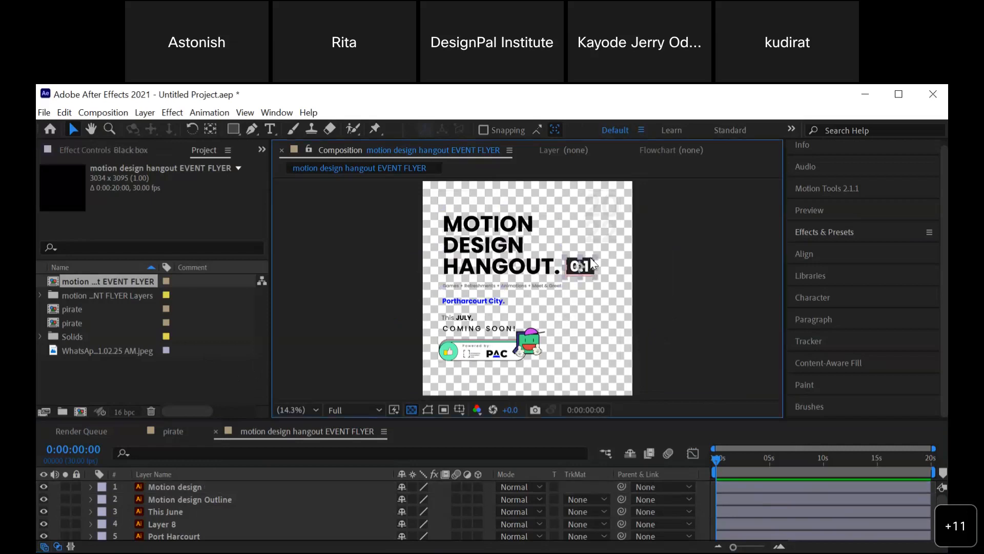
pyautogui.click(519, 350)
pyautogui.click(487, 357)
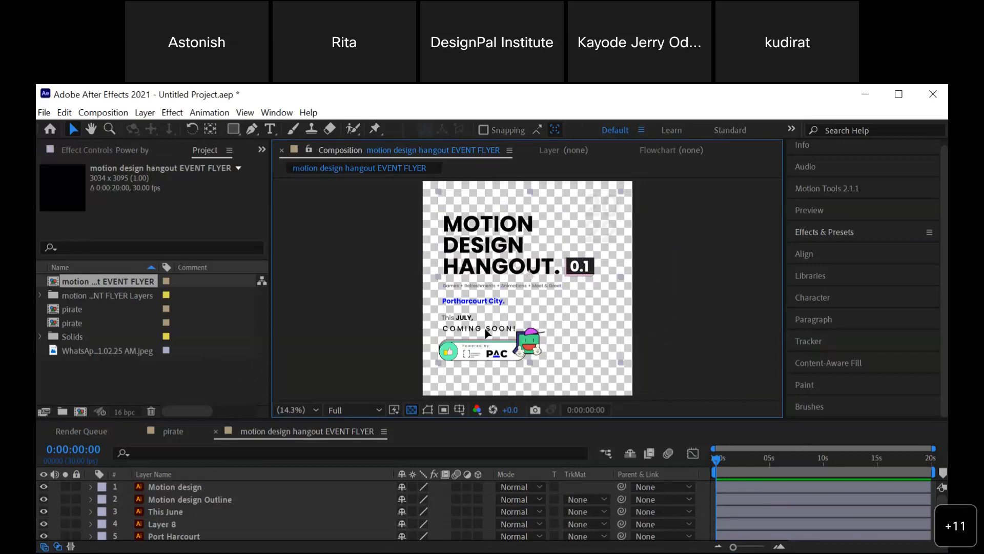
pyautogui.moveTo(743, 466); pyautogui.dragTo(784, 463)
pyautogui.press('Home')
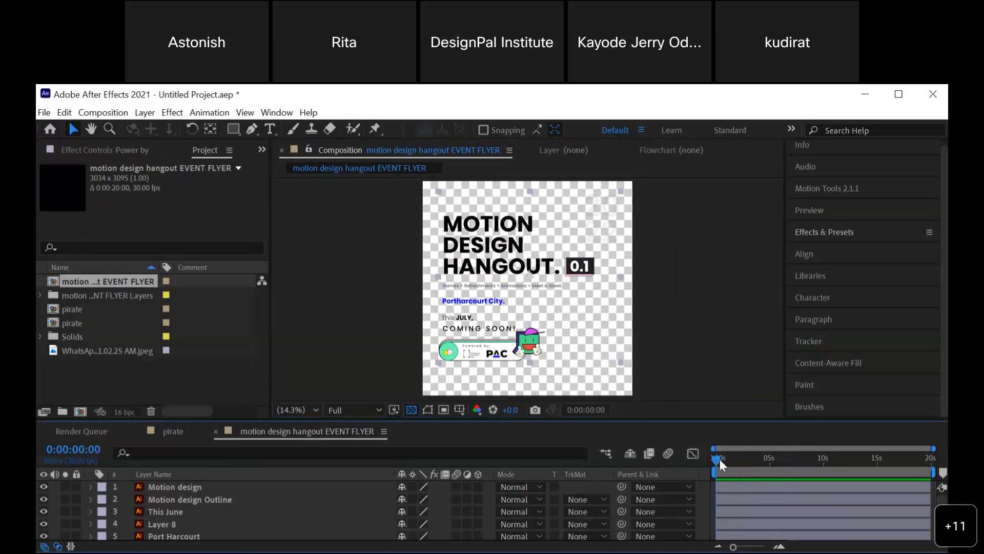
pyautogui.moveTo(722, 459); pyautogui.dragTo(755, 461)
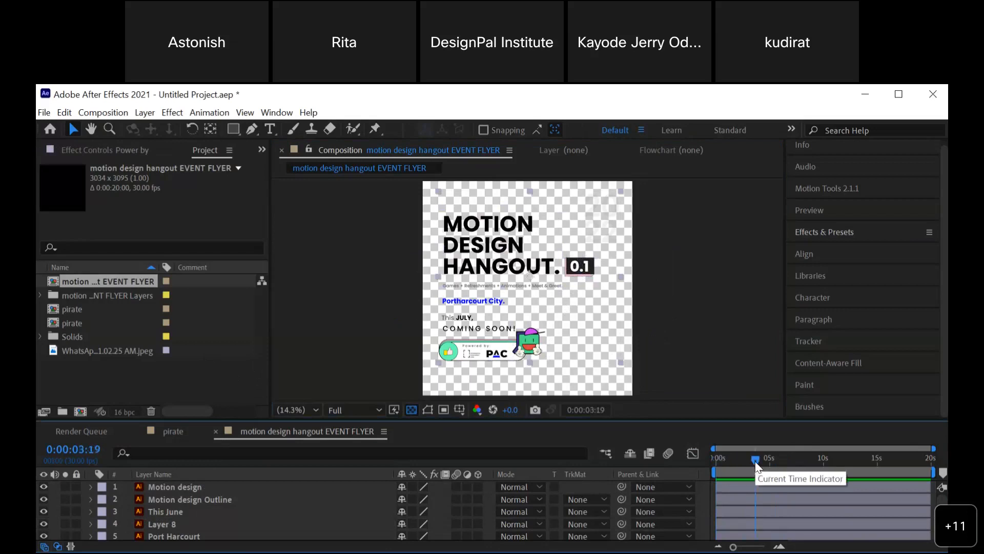
pyautogui.press('Home')
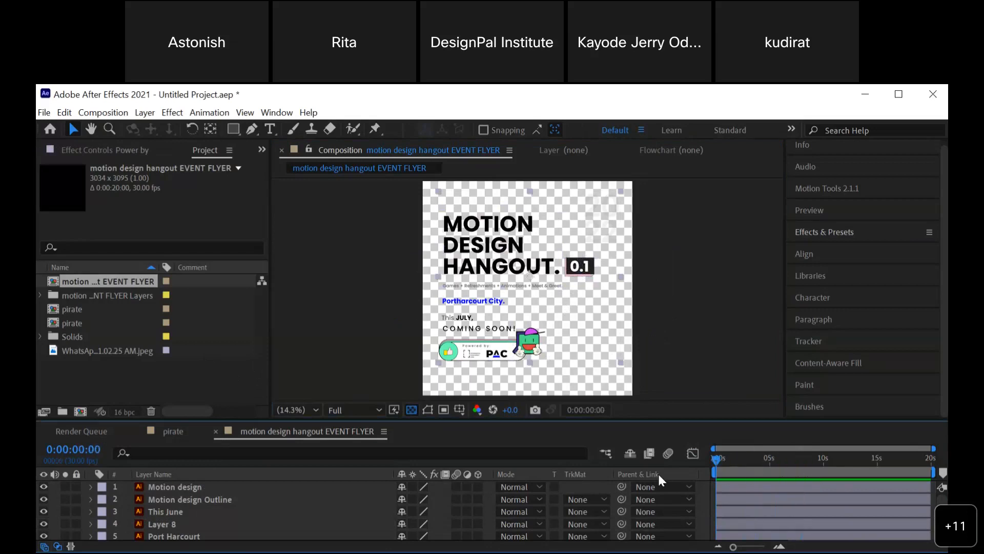
# - Create a white (FFFFFF) solid named bg, 3034 x 3095 px, in the motion design hangout EVENT FLYER composition
pyautogui.scroll(-2, 191, 528)
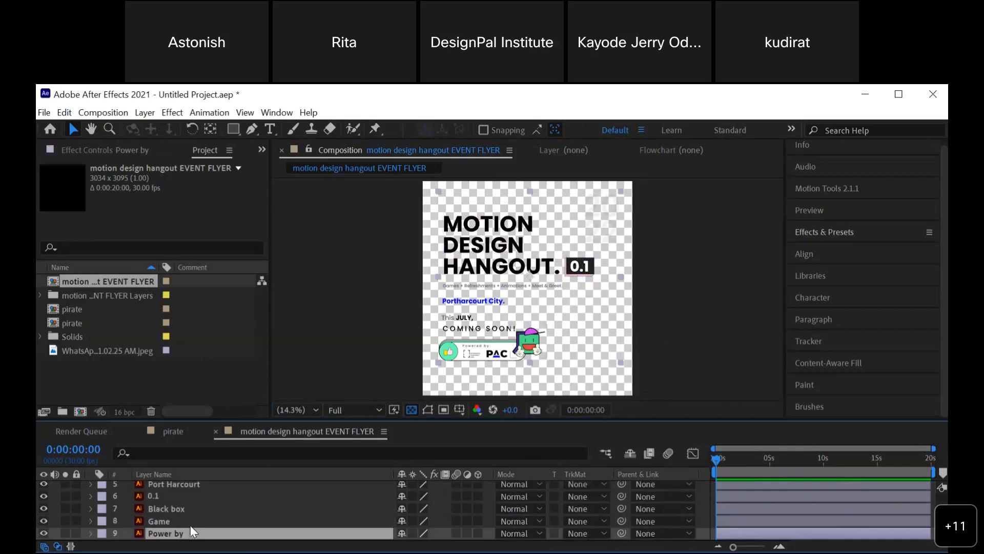
pyautogui.rightClick(131, 537)
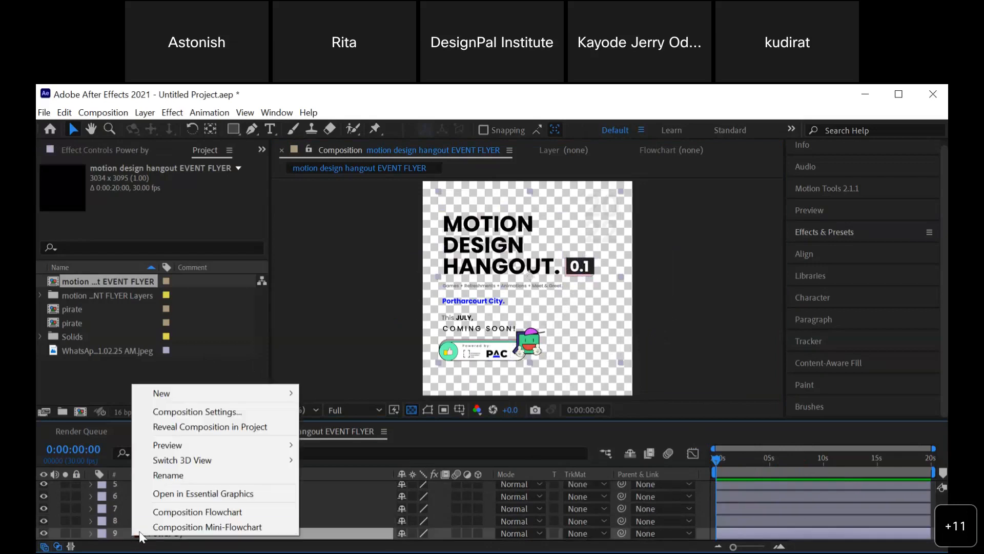
pyautogui.rightClick(118, 509)
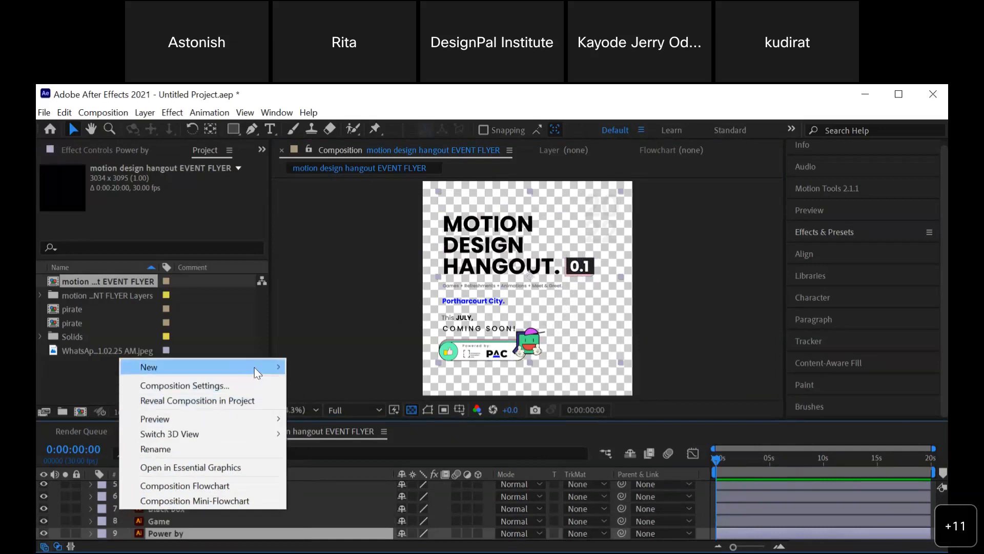
pyautogui.moveTo(267, 374)
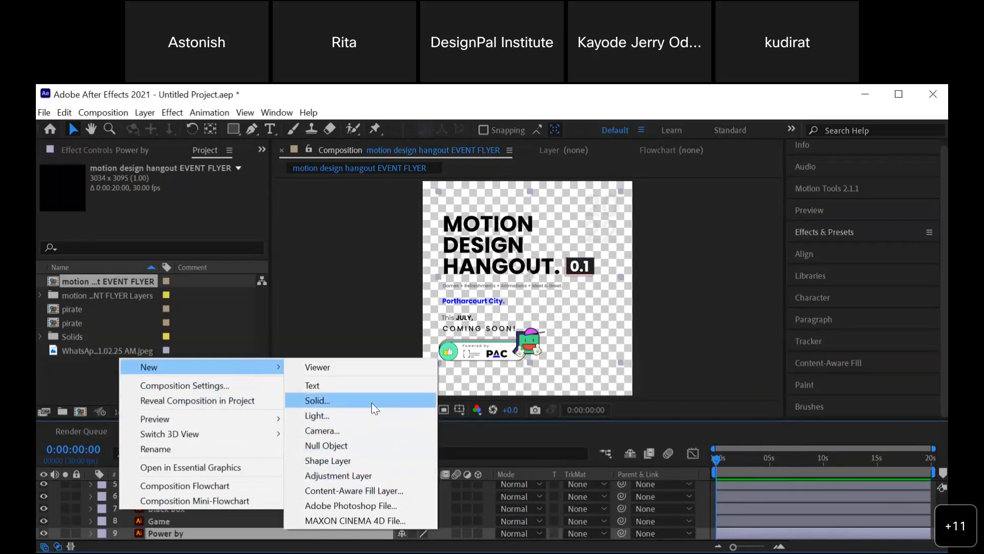
pyautogui.click(371, 401)
pyautogui.click(342, 460)
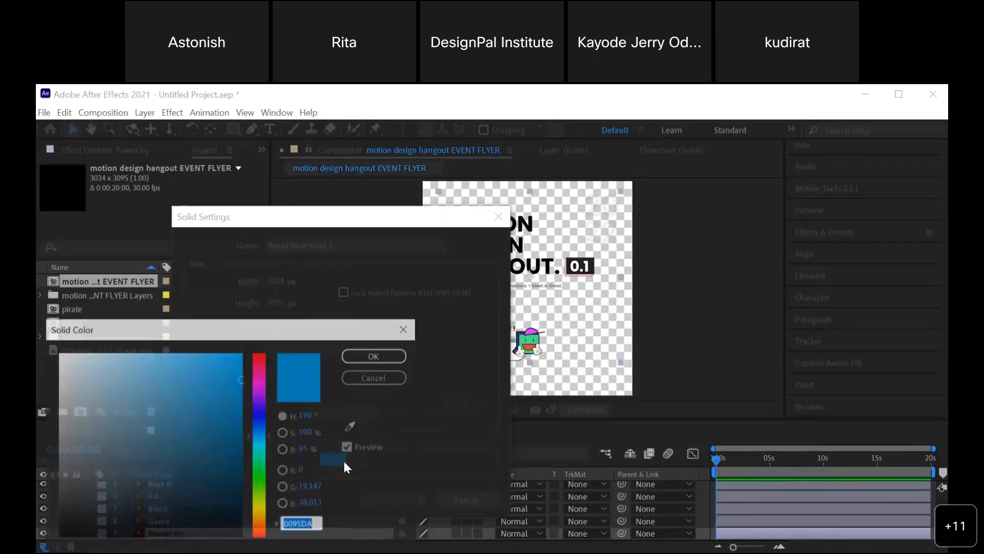
pyautogui.moveTo(108, 382); pyautogui.dragTo(58, 352)
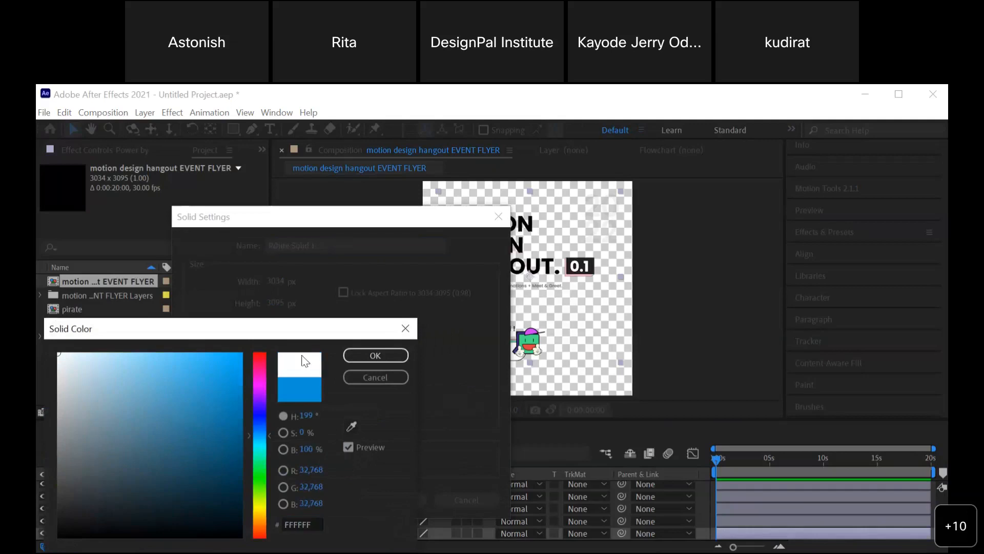
pyautogui.click(396, 357)
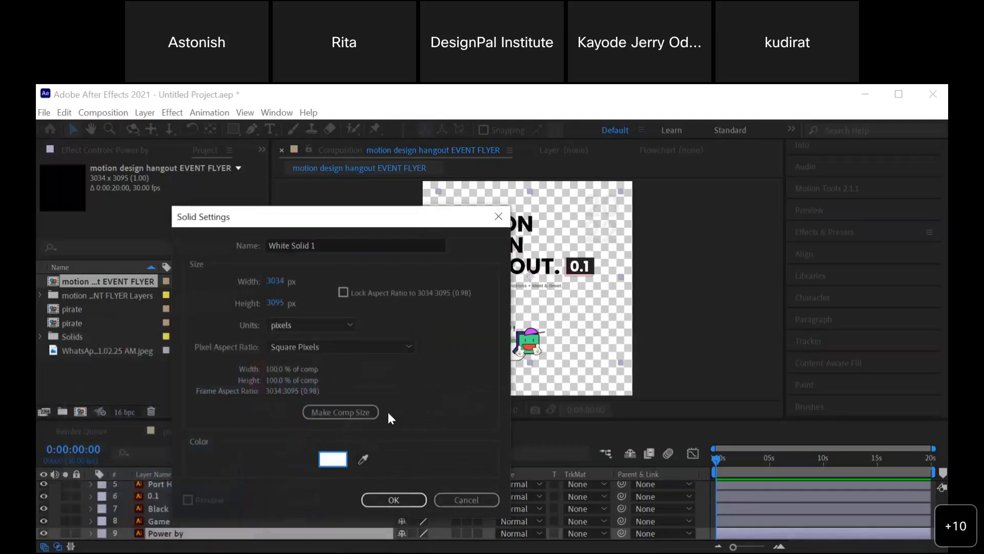
pyautogui.click(340, 244)
pyautogui.write('bg')
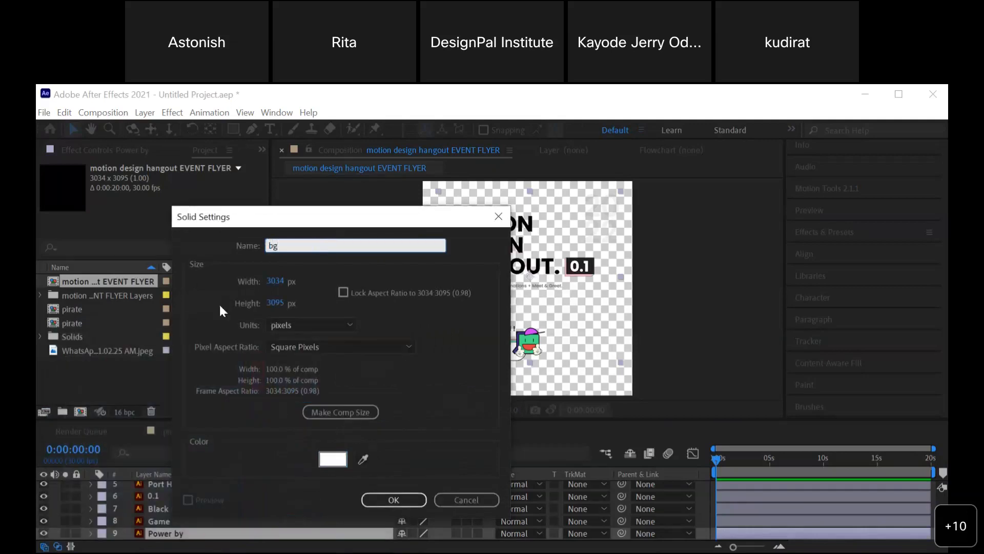
pyautogui.click(385, 500)
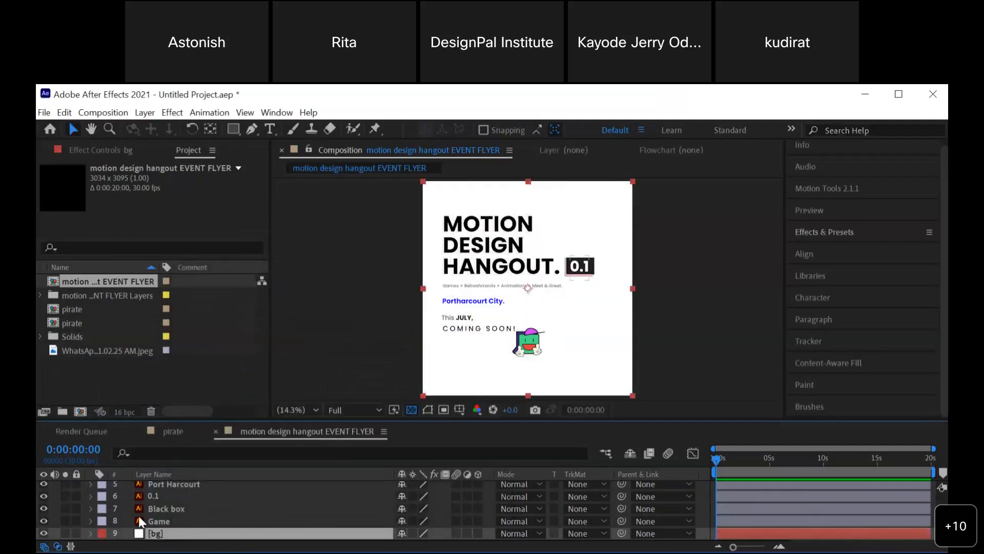
# - Move the bg solid beneath the Power by layer and briefly preview the flyer composition
pyautogui.moveTo(159, 534); pyautogui.dragTo(170, 528)
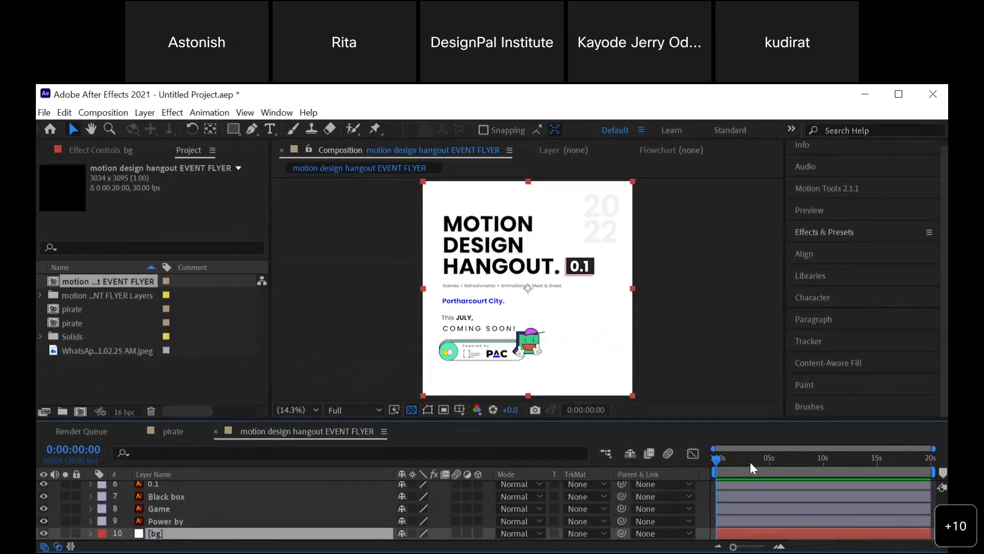
pyautogui.press('space')
pyautogui.press('space')
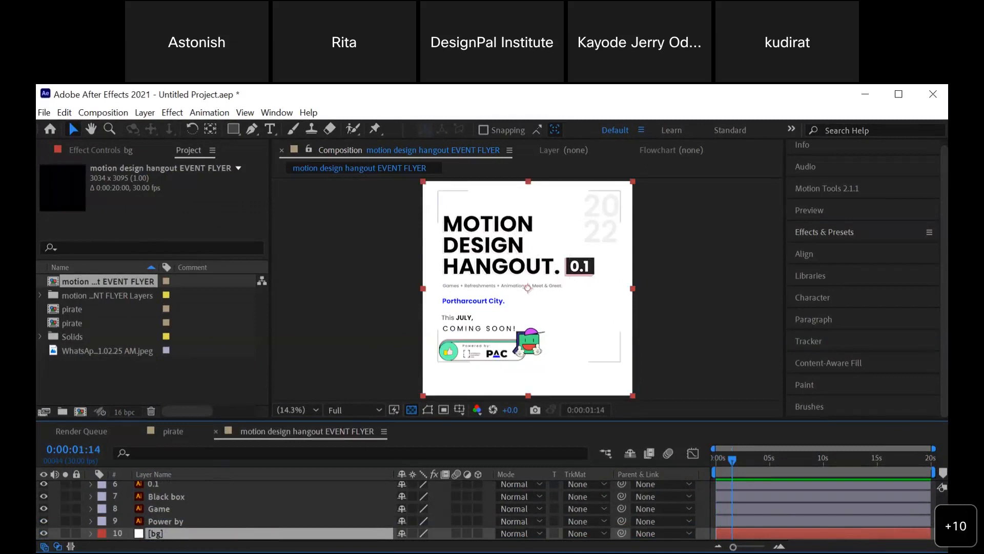
# - Switch to File Explorer, search the 2021 folder for "hang" and open HANGOUTph.mp4
pyautogui.click(533, 552)
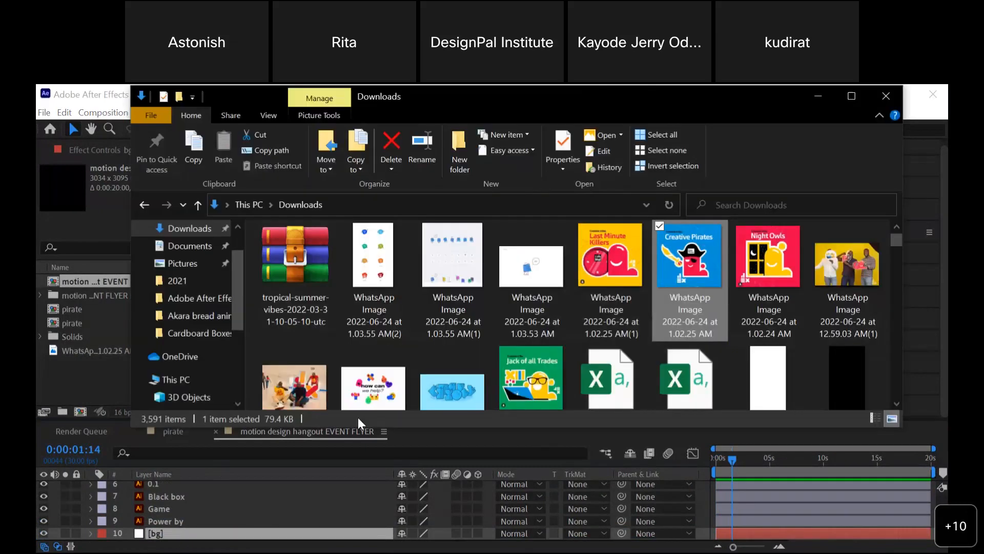
pyautogui.click(217, 285)
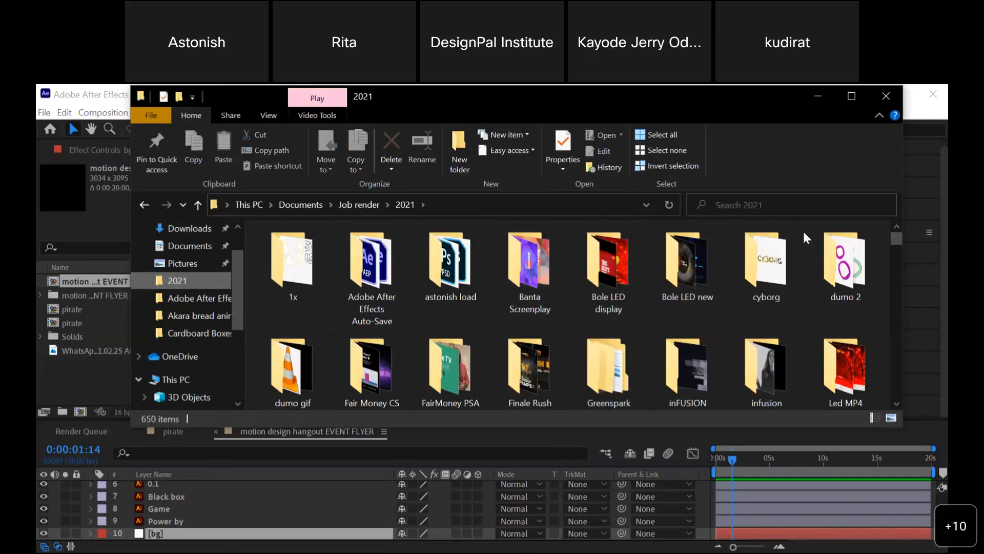
pyautogui.click(789, 201)
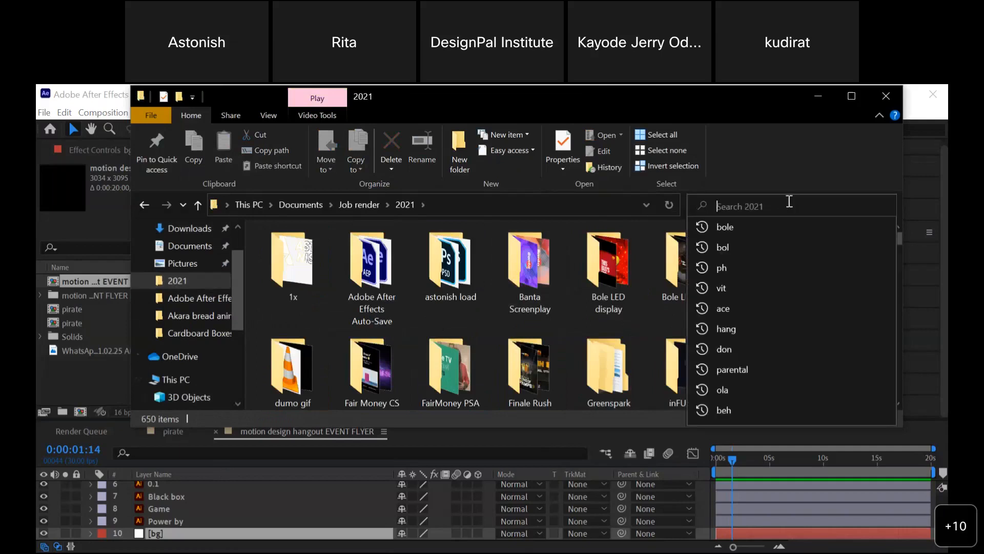
pyautogui.write('han')
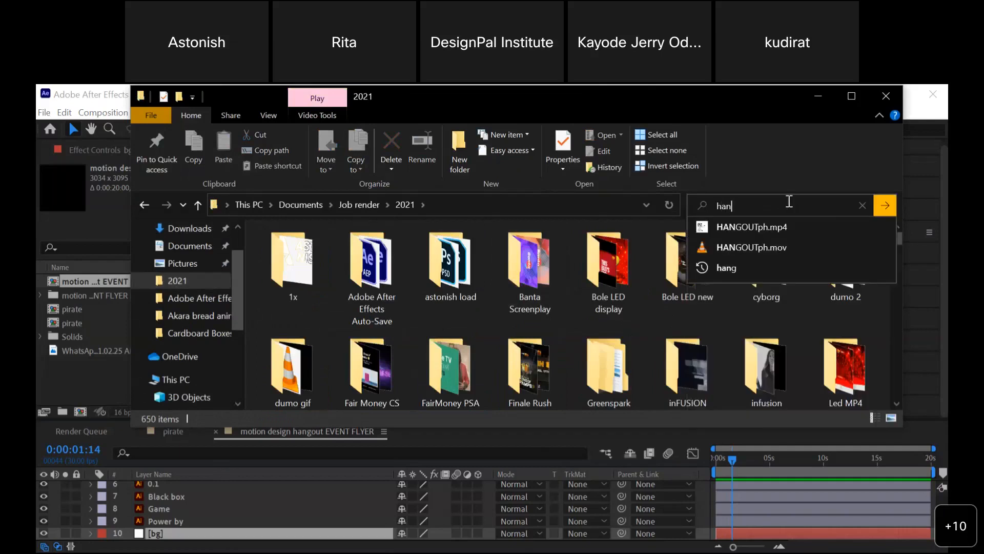
pyautogui.write('g')
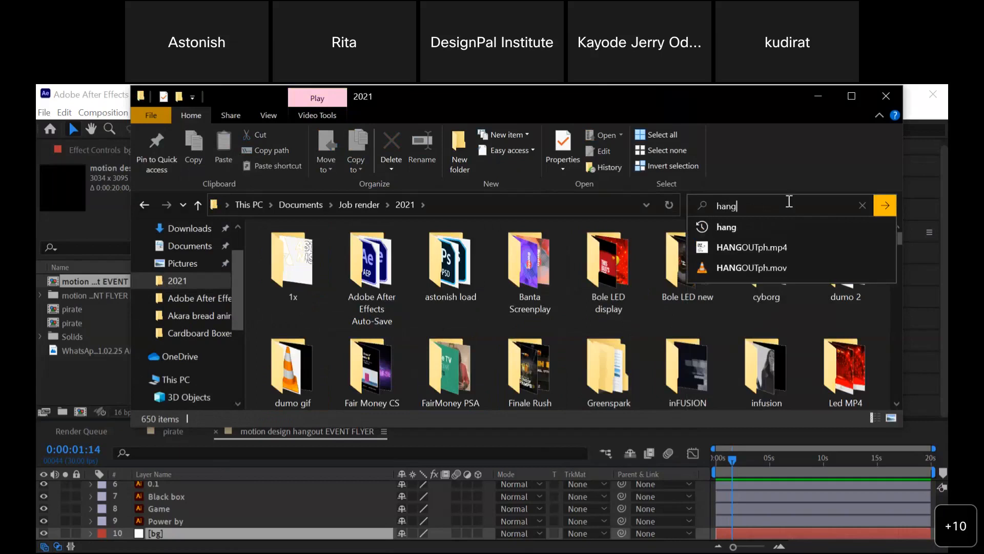
pyautogui.click(804, 247)
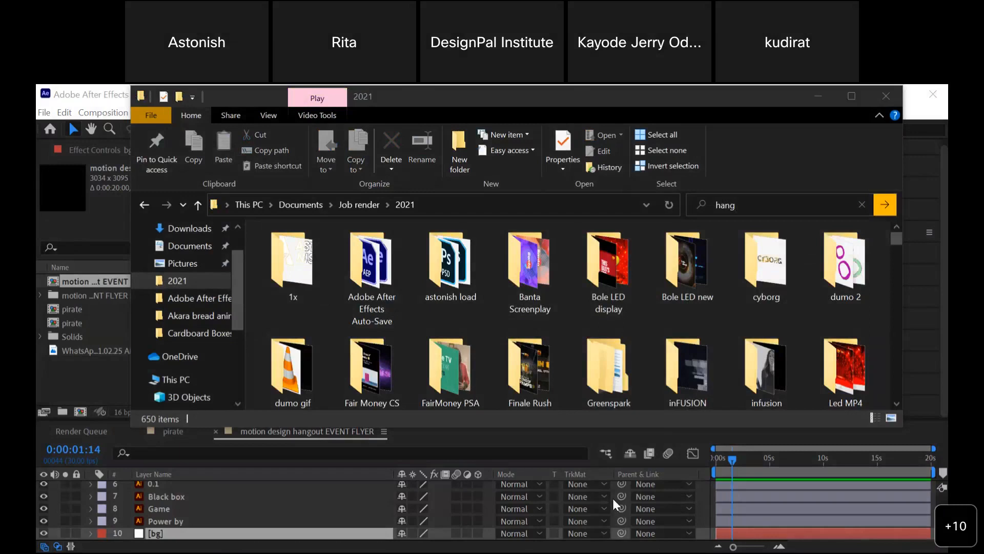
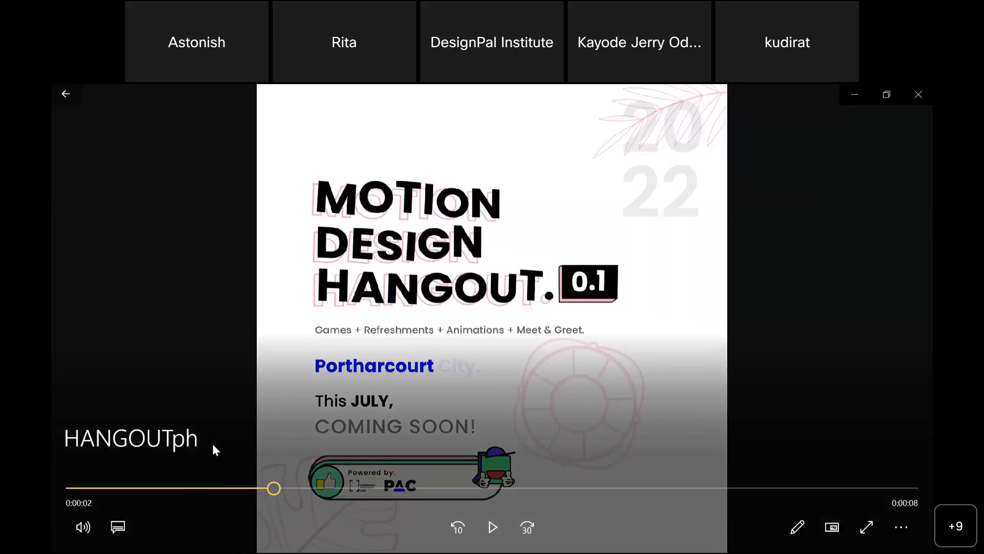
# - Scrub the HANGOUTph video from its start to examine how the title and Portharcourt City text animate in
pyautogui.moveTo(268, 489); pyautogui.dragTo(53, 465)
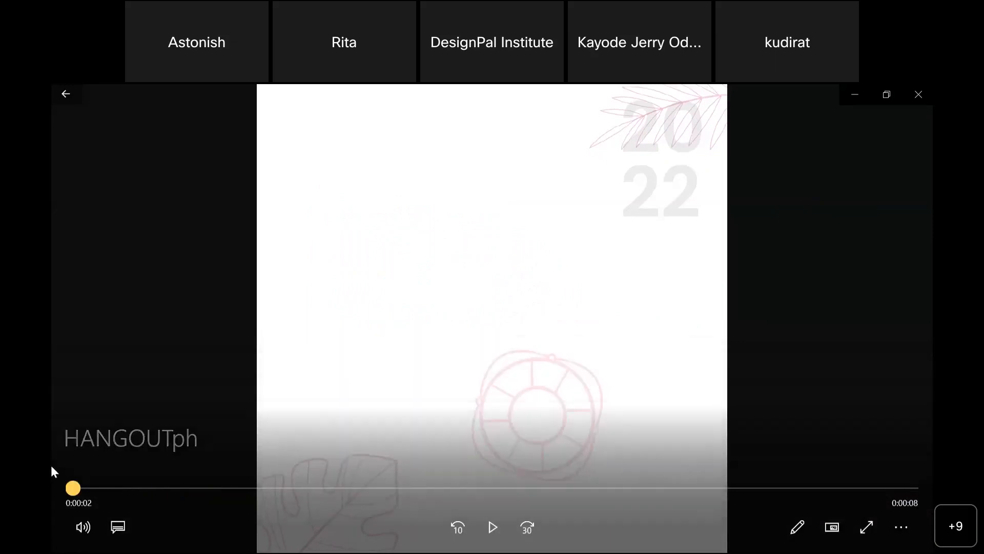
pyautogui.moveTo(73, 487); pyautogui.dragTo(87, 525)
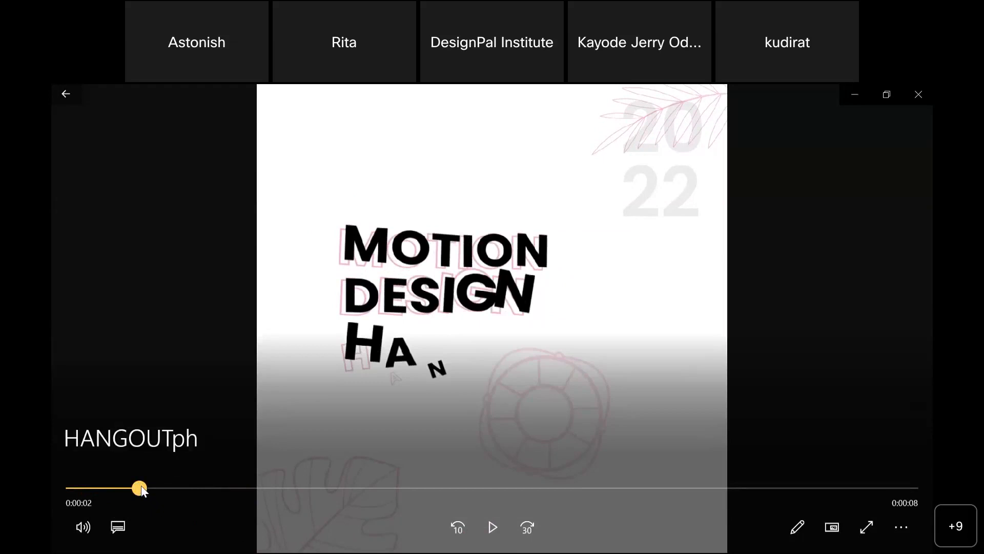
pyautogui.moveTo(193, 470); pyautogui.dragTo(269, 428)
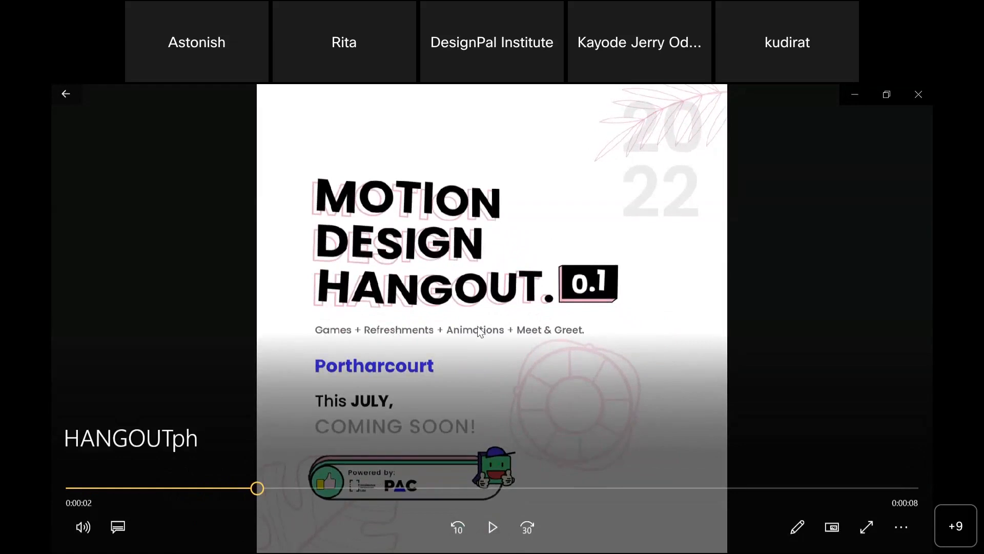
pyautogui.moveTo(244, 486); pyautogui.dragTo(266, 485)
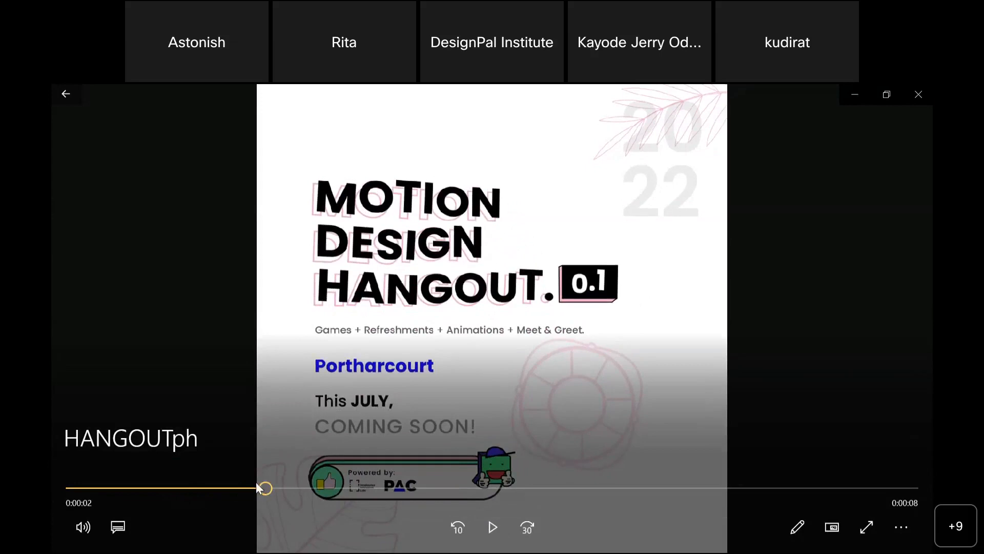
pyautogui.moveTo(267, 490); pyautogui.dragTo(291, 489)
pyautogui.moveTo(213, 474); pyautogui.dragTo(283, 479)
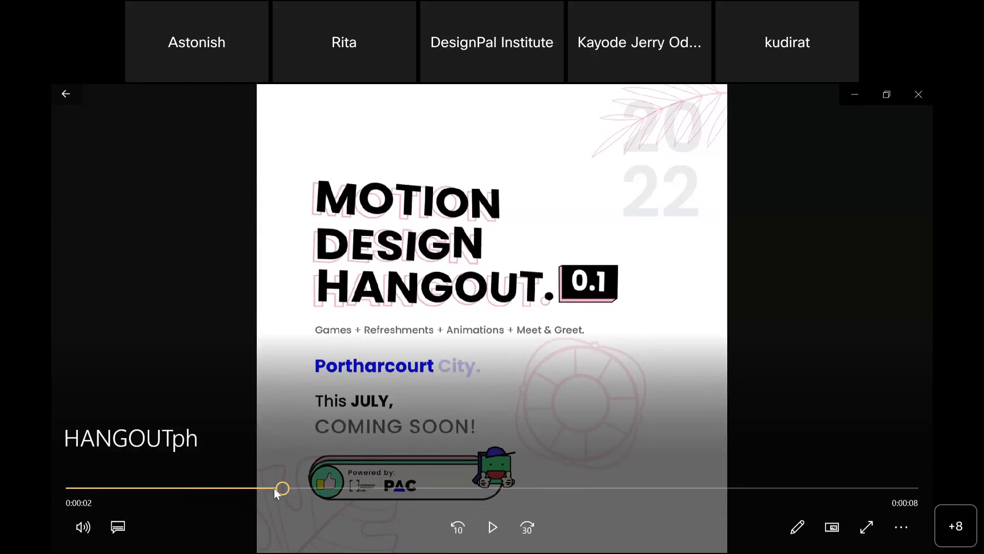
# - Scrub around the fully revealed flyer, check that frame in full screen, and minimize the video player
pyautogui.moveTo(284, 488); pyautogui.dragTo(357, 488)
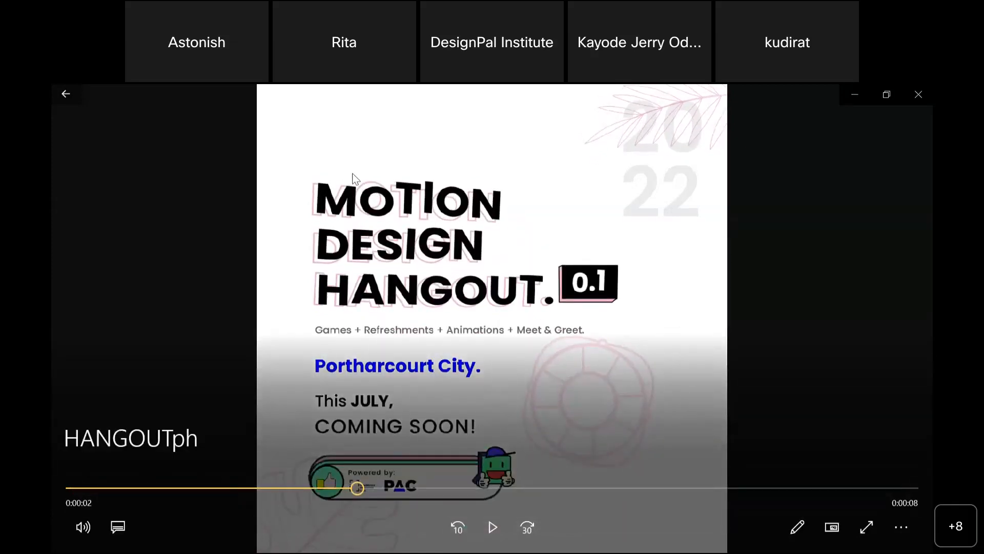
pyautogui.moveTo(365, 493); pyautogui.dragTo(325, 504)
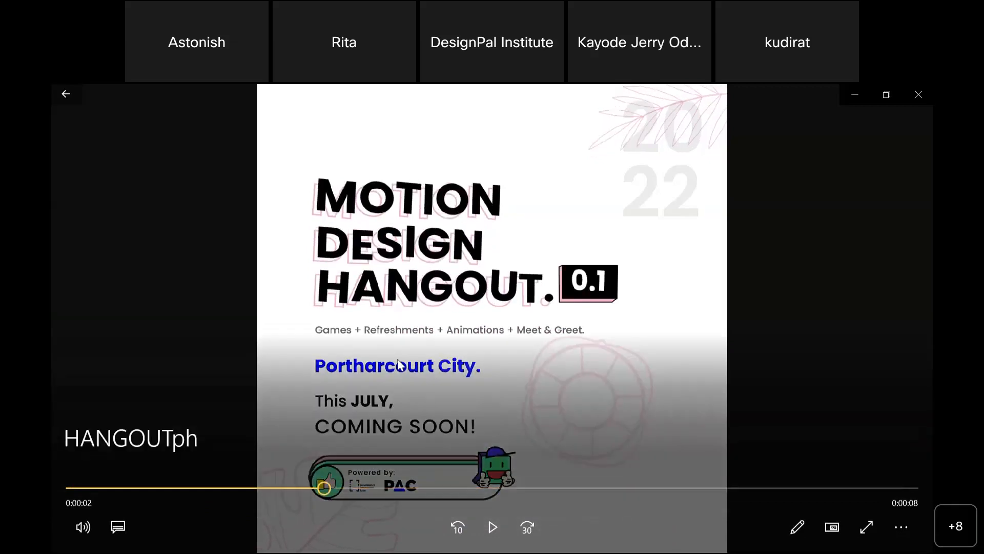
pyautogui.doubleClick(400, 361)
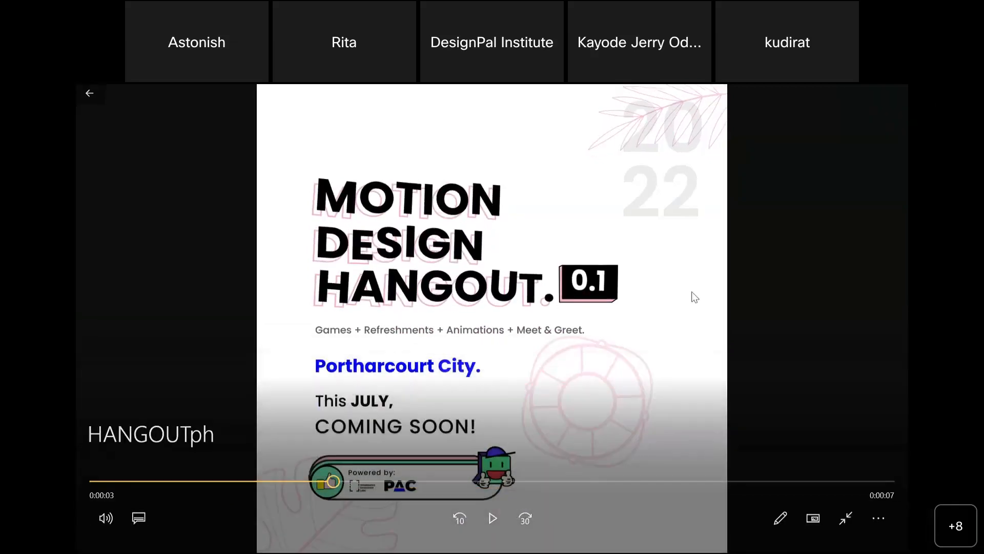
pyautogui.press('Escape')
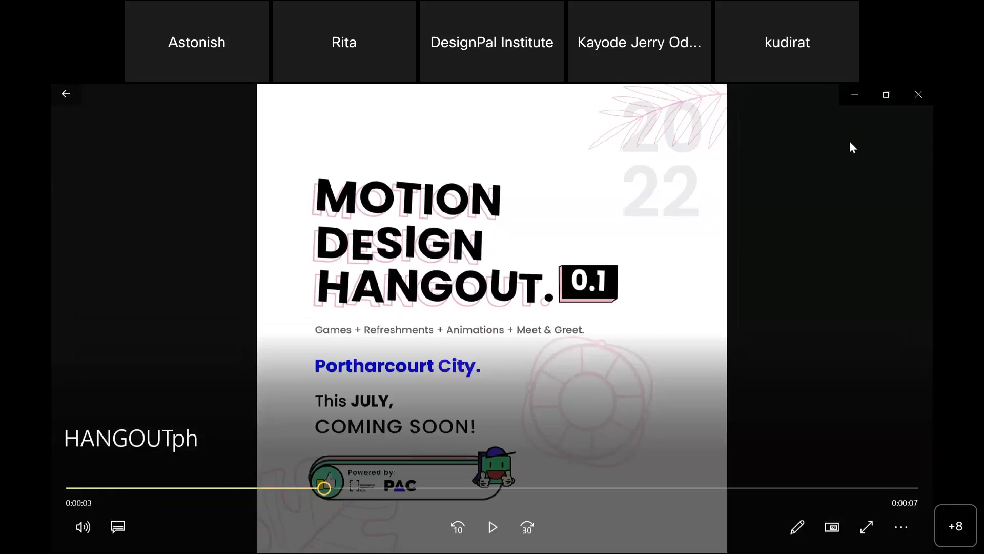
pyautogui.click(854, 94)
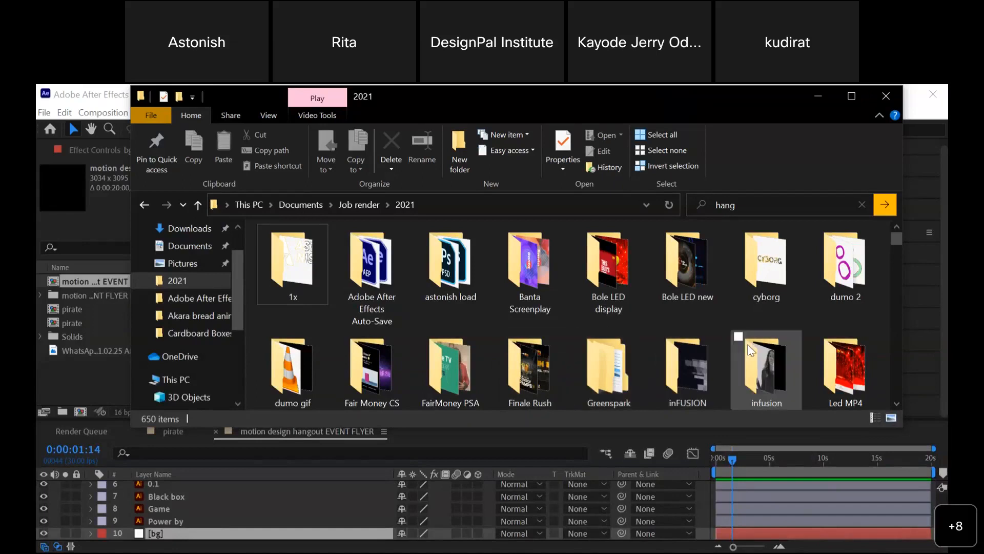
# - Browse the rendered videos and project folders in the 2021 folder
pyautogui.click(897, 403)
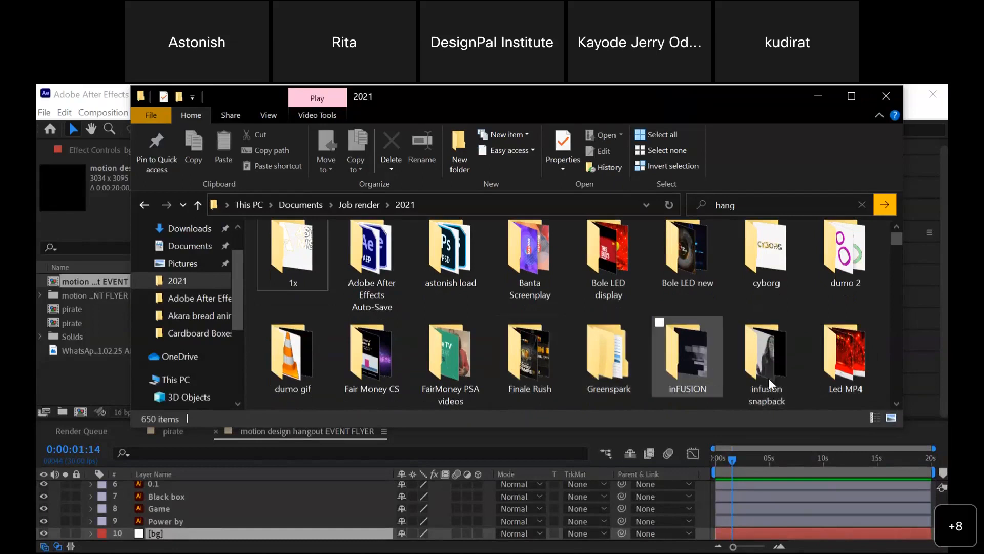
pyautogui.scroll(-5, 801, 383)
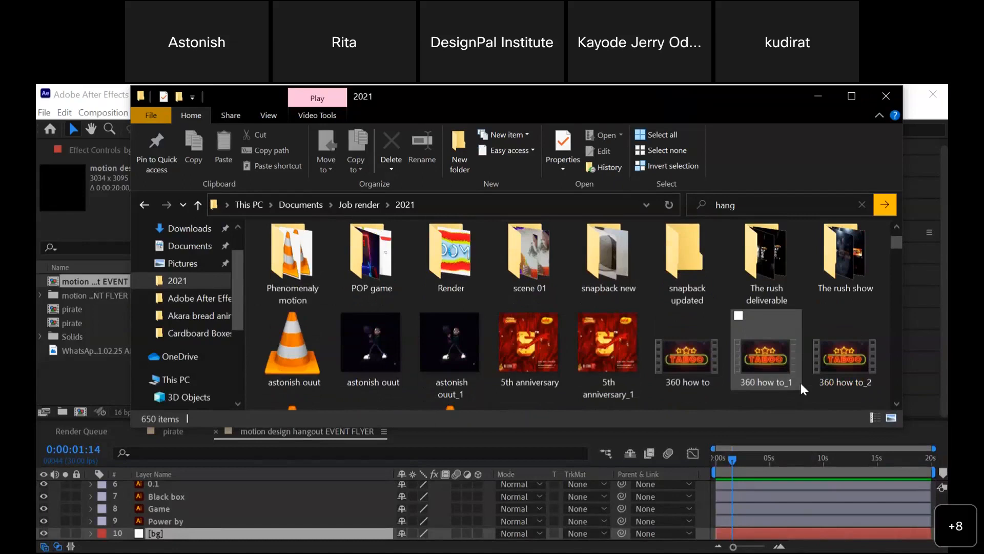
pyautogui.scroll(-3, 801, 383)
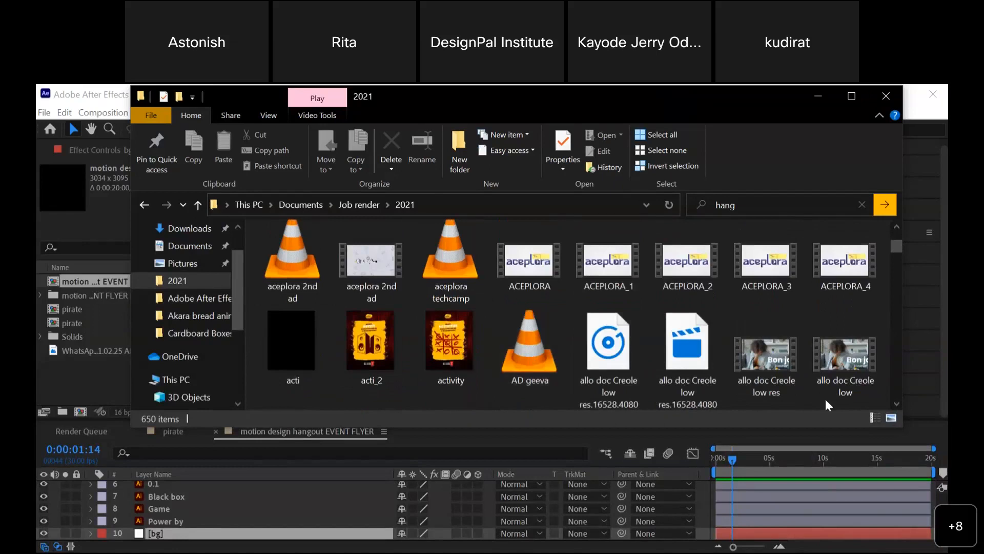
pyautogui.click(898, 404)
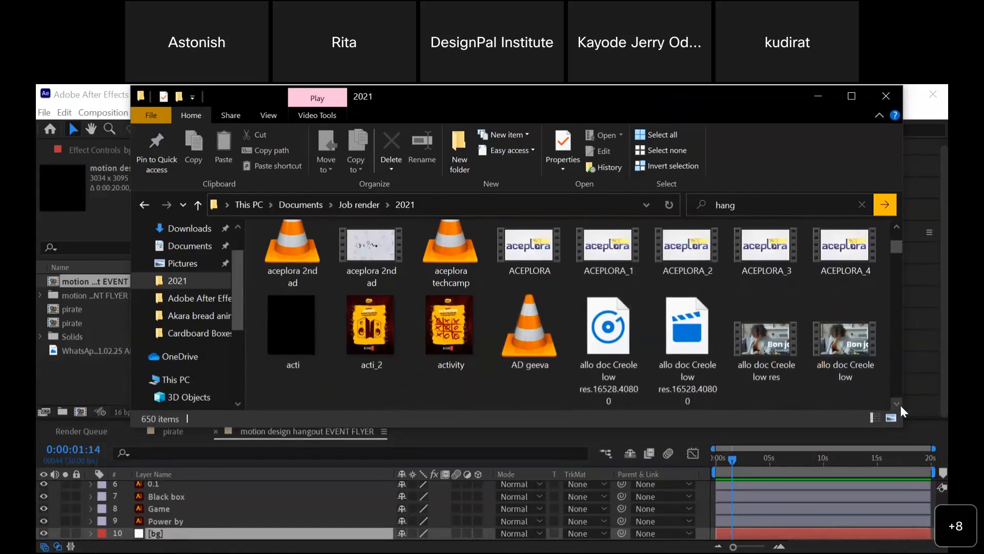
pyautogui.scroll(-3, 900, 403)
pyautogui.scroll(-5, 900, 403)
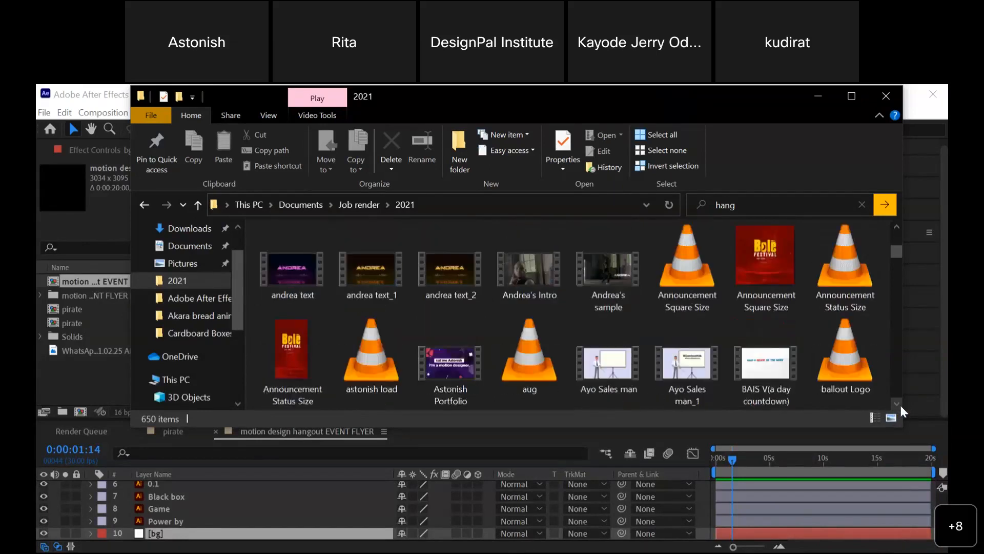
pyautogui.scroll(-2, 899, 403)
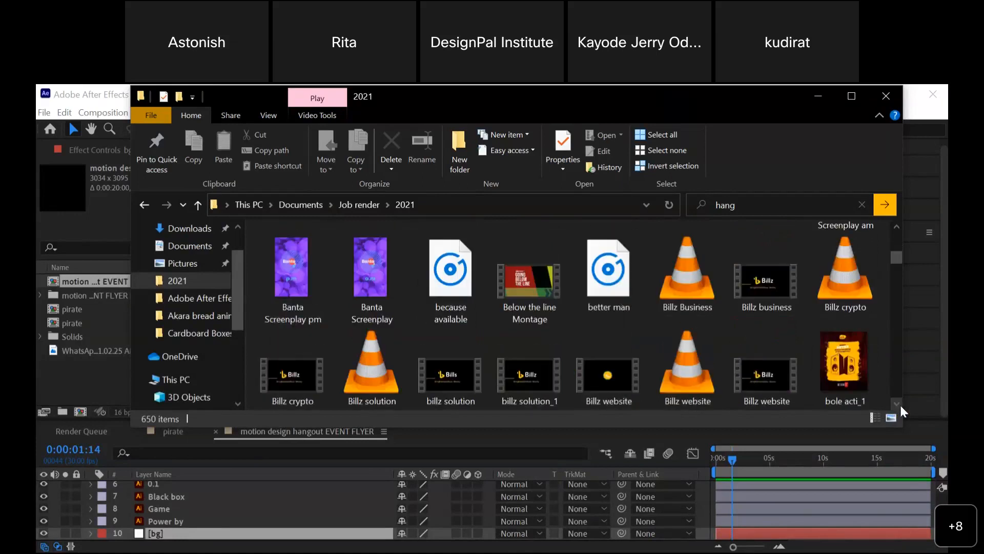